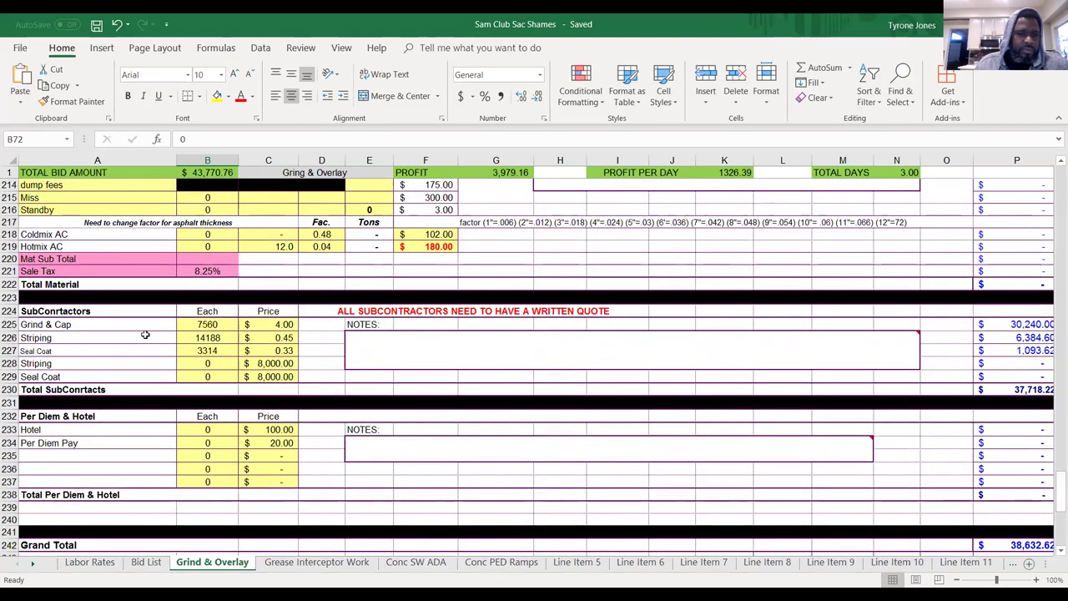
# Relabel the second Striping line in the subcontractors section, cell A228, as Business License.
pyautogui.click(133, 364)
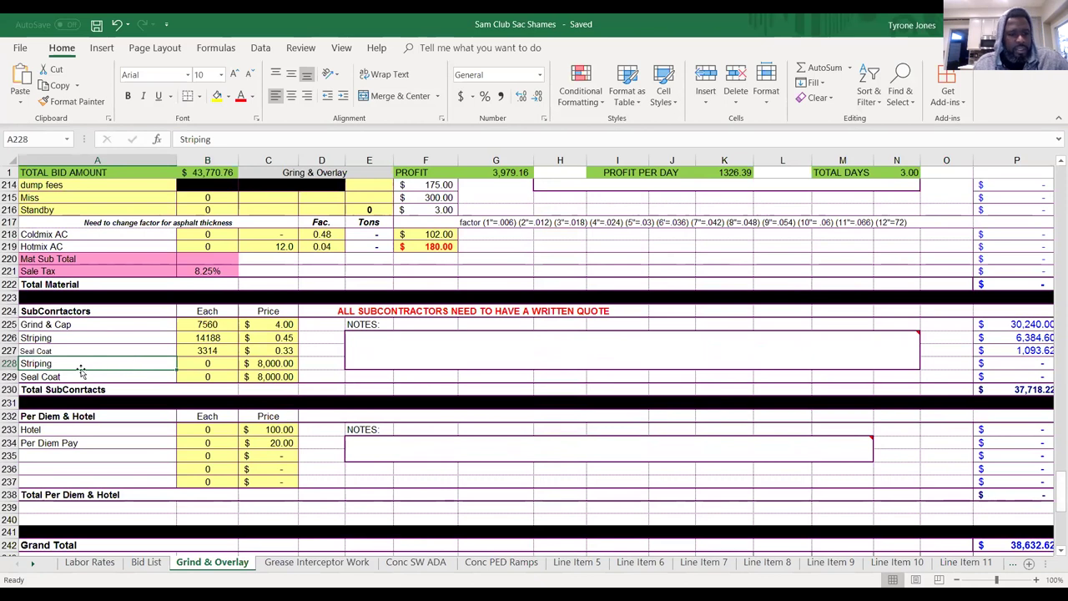
pyautogui.write('Busine')
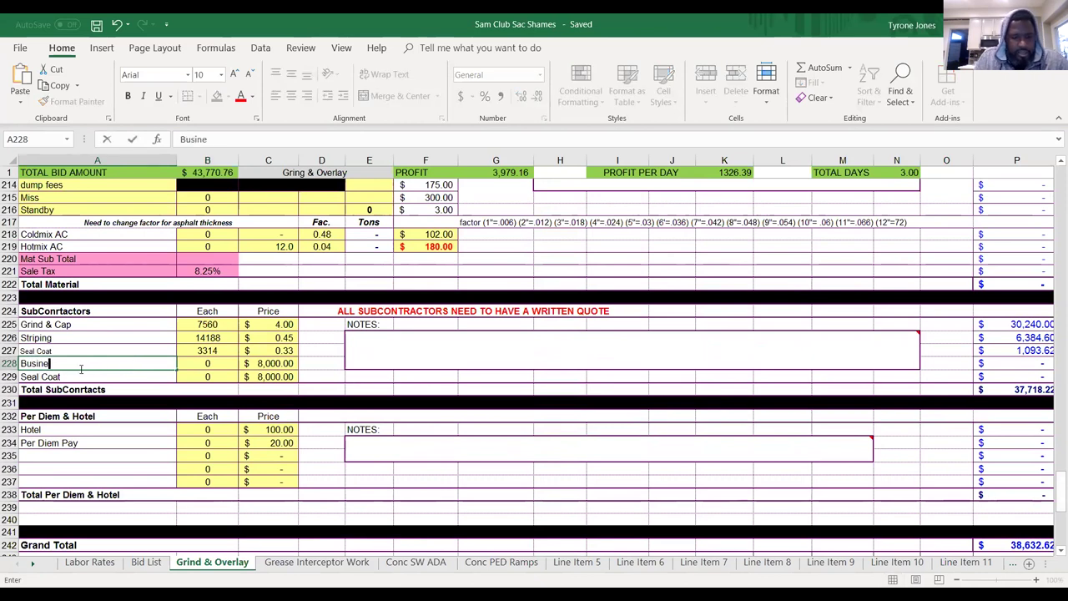
pyautogui.write('ss License')
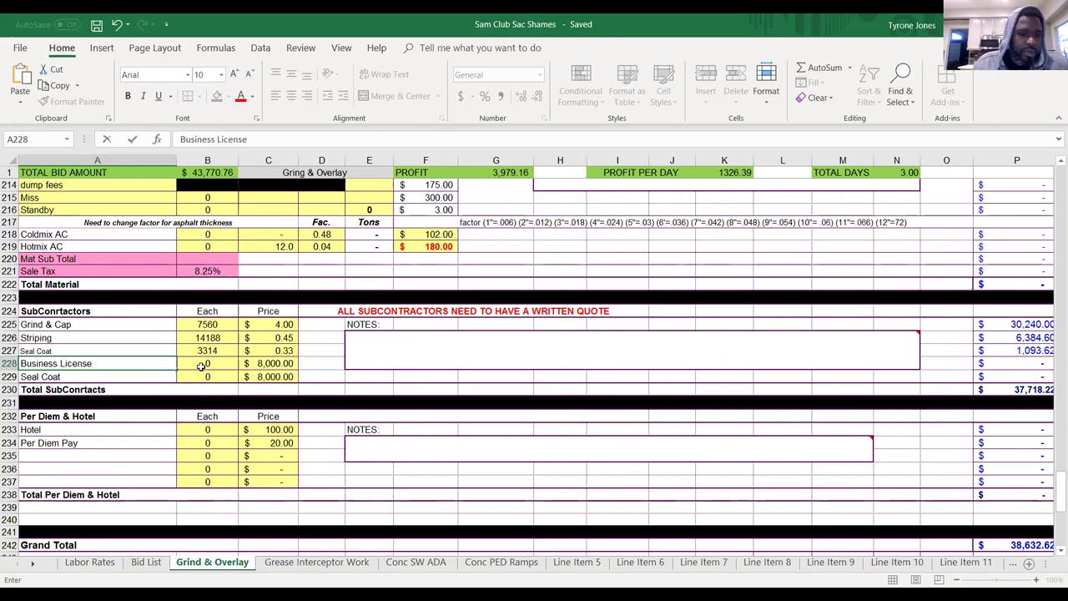
pyautogui.press('Tab')
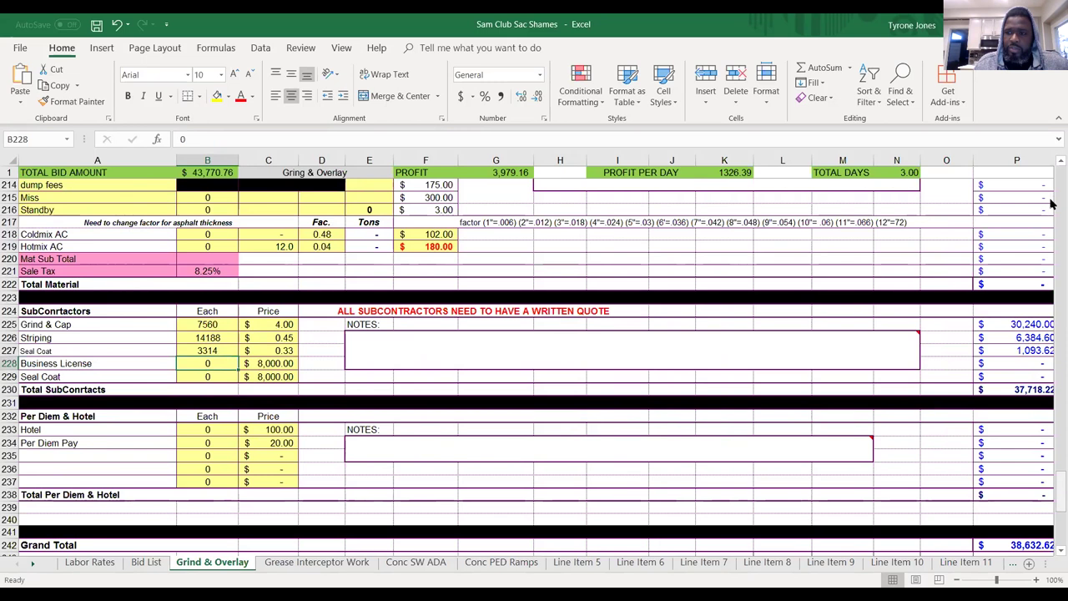
# Try Operators GP3 Skidsteer as the employee title for the first Supervision line in row 12.
pyautogui.scroll(20, 1051, 203)
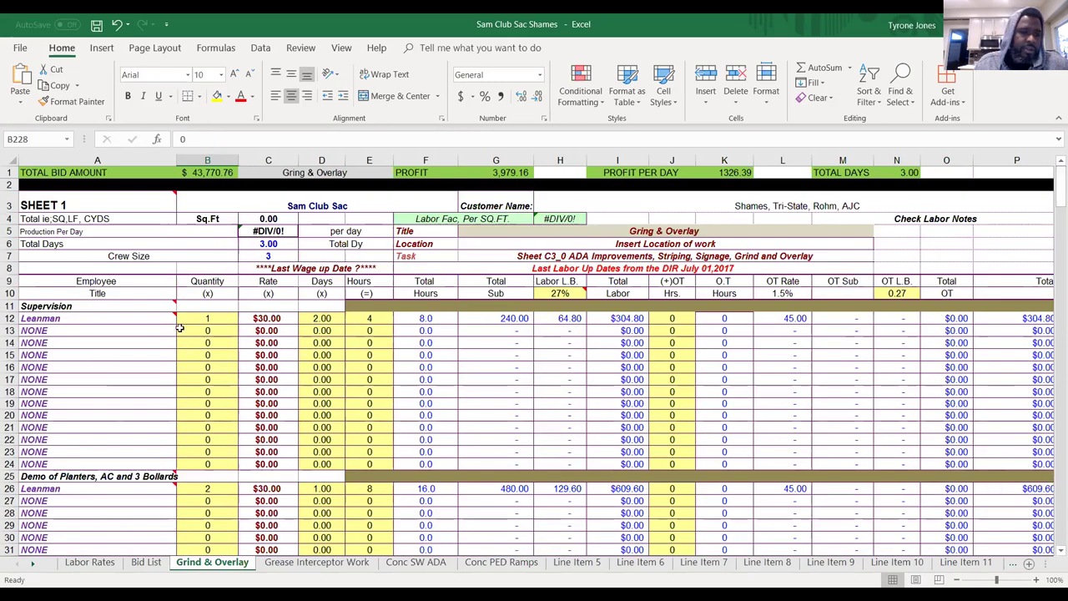
pyautogui.click(172, 319)
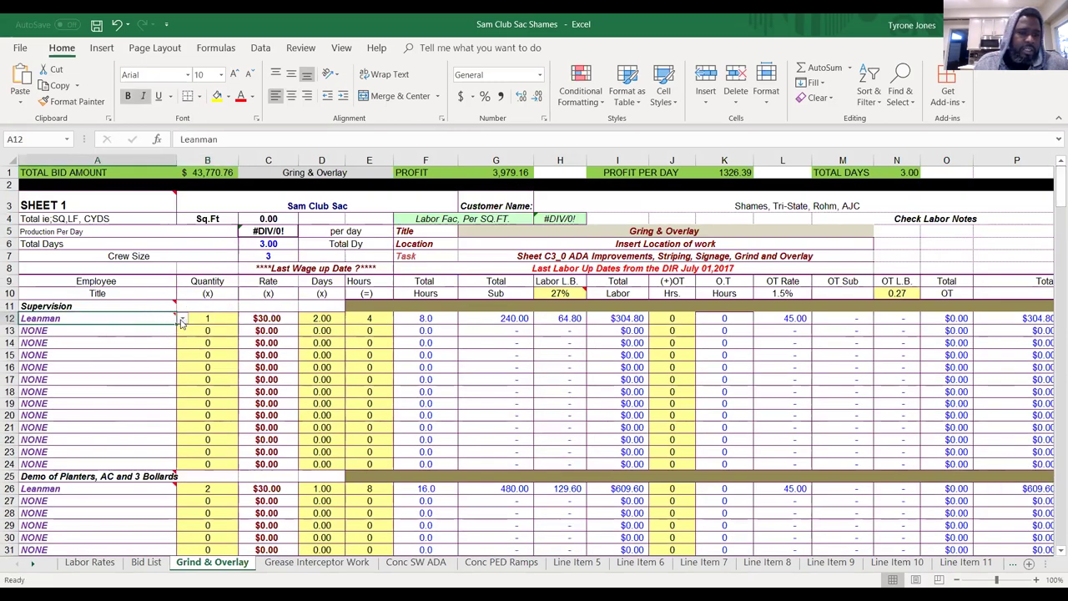
pyautogui.click(181, 321)
pyautogui.moveTo(182, 367); pyautogui.dragTo(180, 340)
pyautogui.click(130, 332)
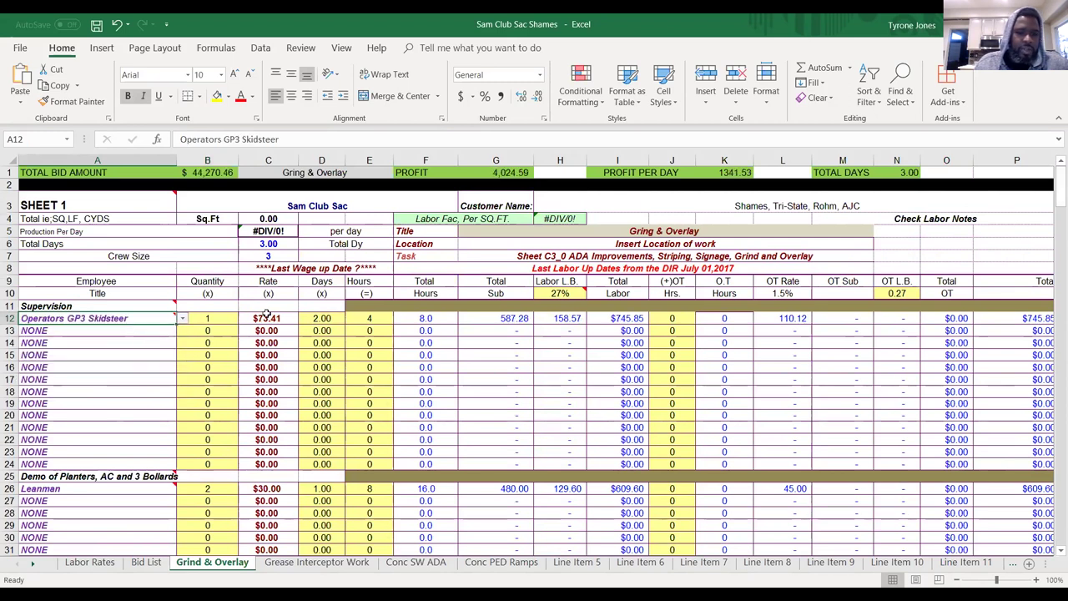
# Set the first Supervision line's employee title in row 12 back to Leanman.
pyautogui.click(182, 319)
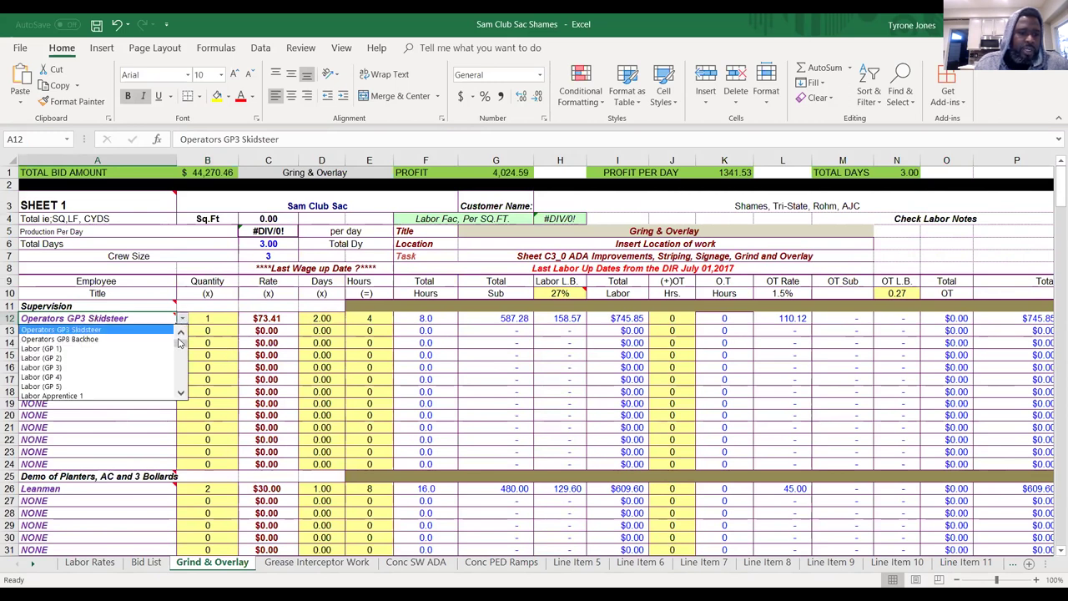
pyautogui.moveTo(181, 346); pyautogui.dragTo(182, 367)
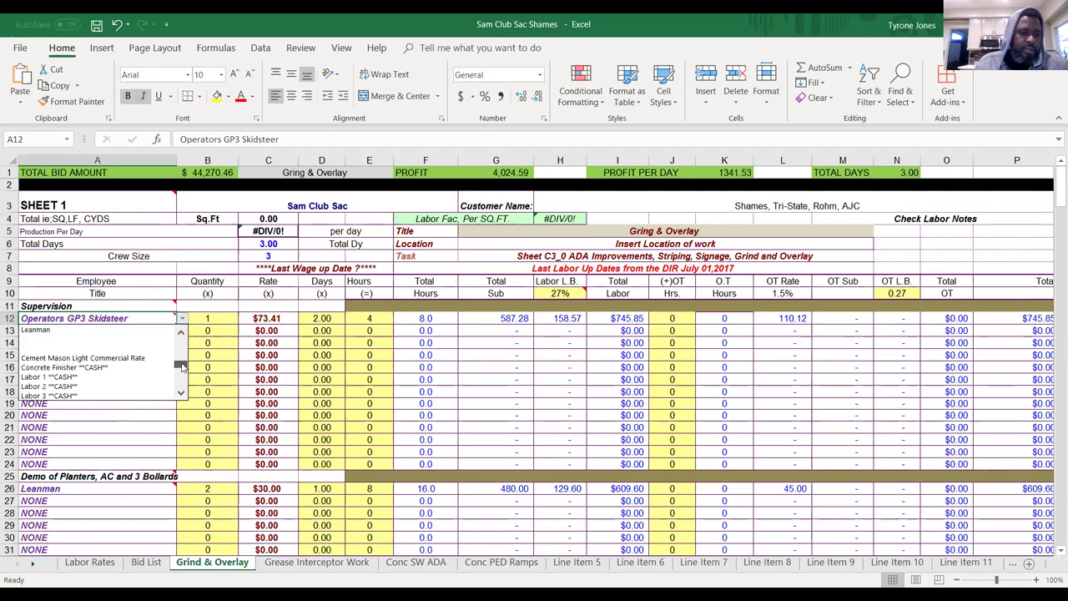
pyautogui.click(100, 340)
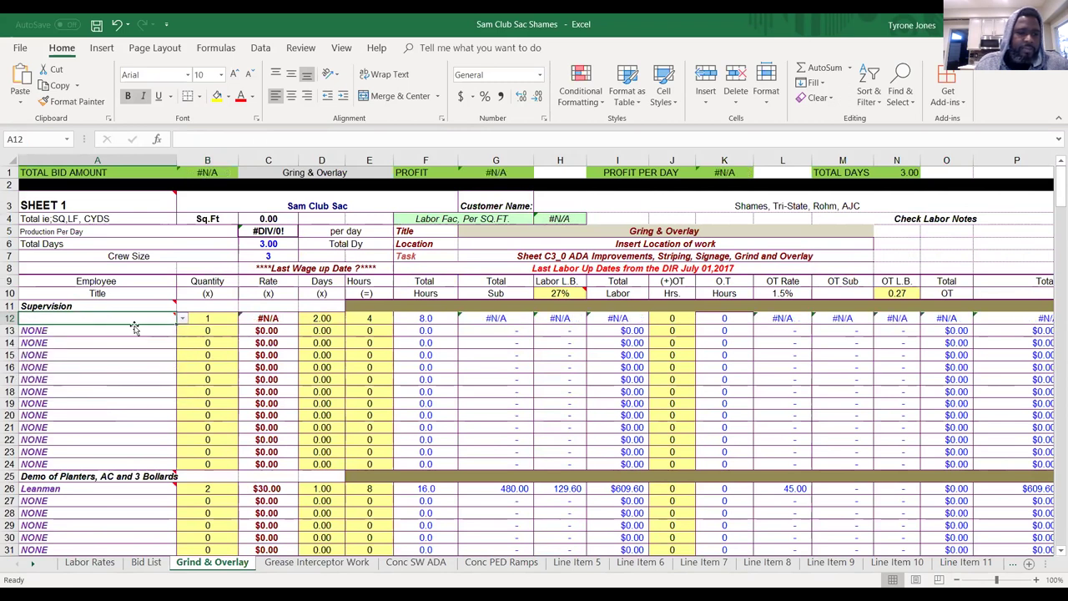
pyautogui.click(183, 319)
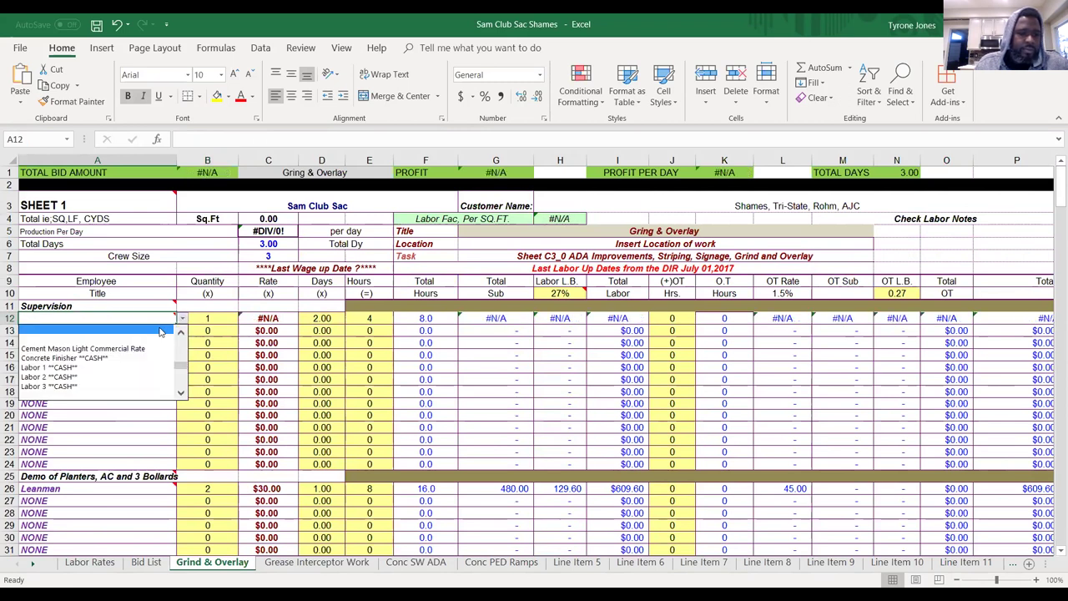
pyautogui.click(181, 335)
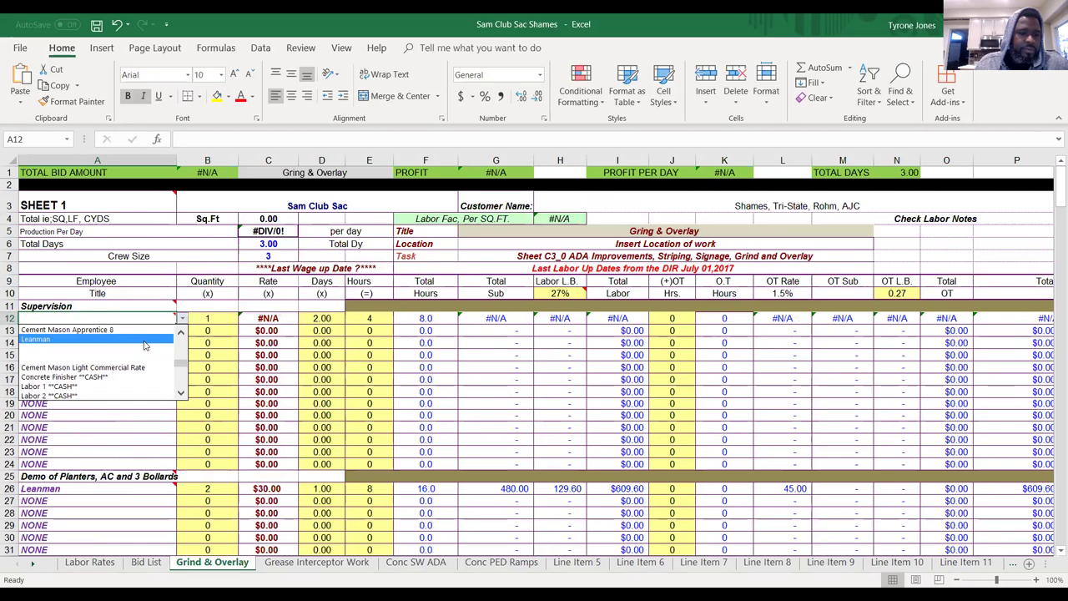
pyautogui.click(144, 342)
pyautogui.click(171, 354)
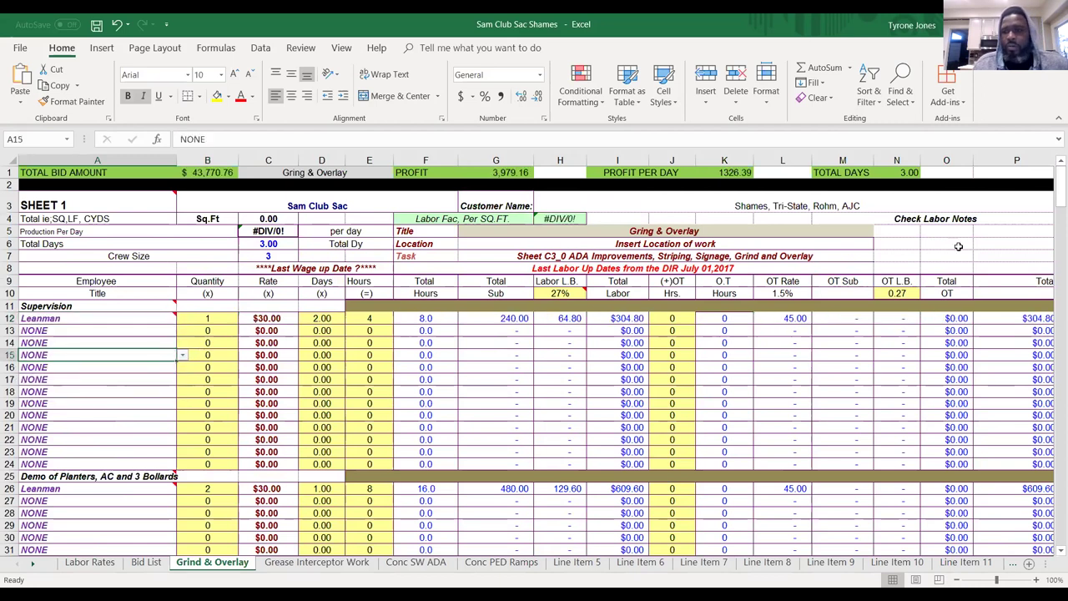
# Review the quantities and unit prices of the Grind & Cap, Striping and Seal Coat subcontractor lines.
pyautogui.moveTo(1054, 202); pyautogui.dragTo(1052, 499)
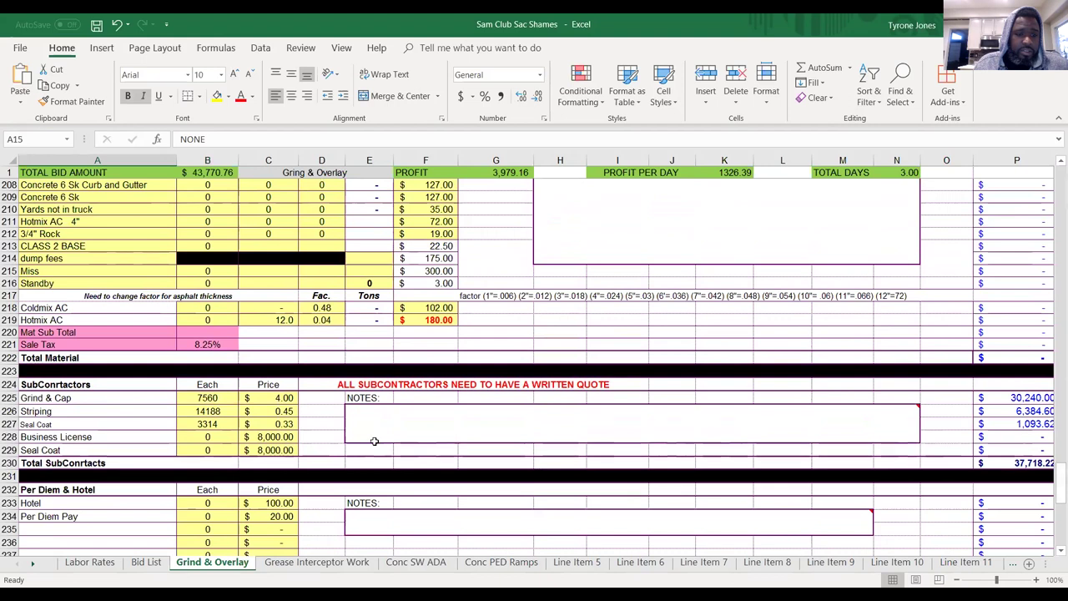
pyautogui.click(208, 385)
pyautogui.click(215, 398)
pyautogui.click(255, 399)
pyautogui.click(217, 412)
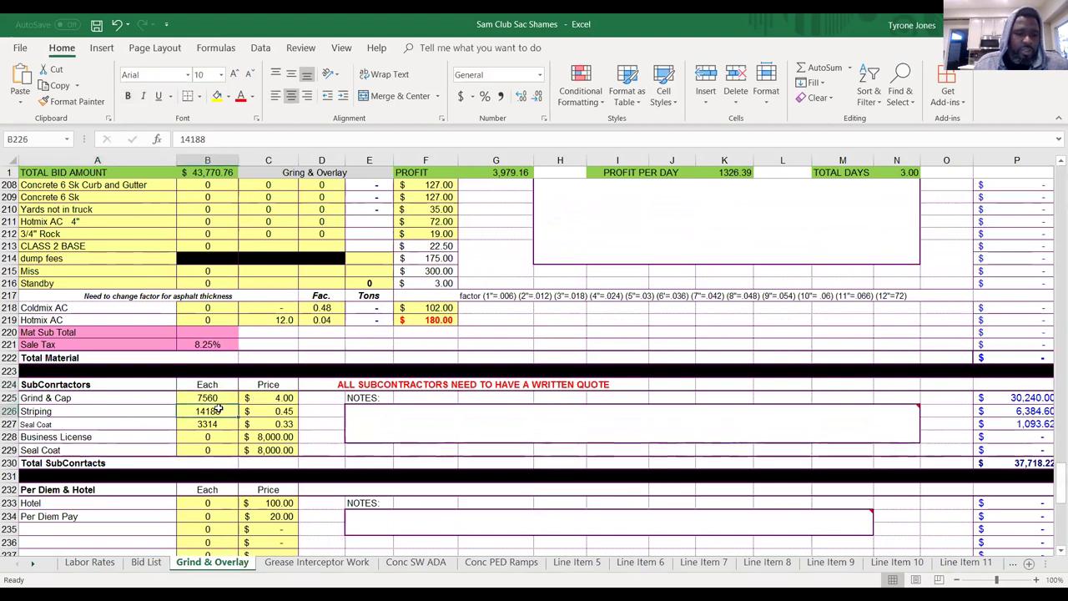
pyautogui.click(260, 411)
pyautogui.click(226, 425)
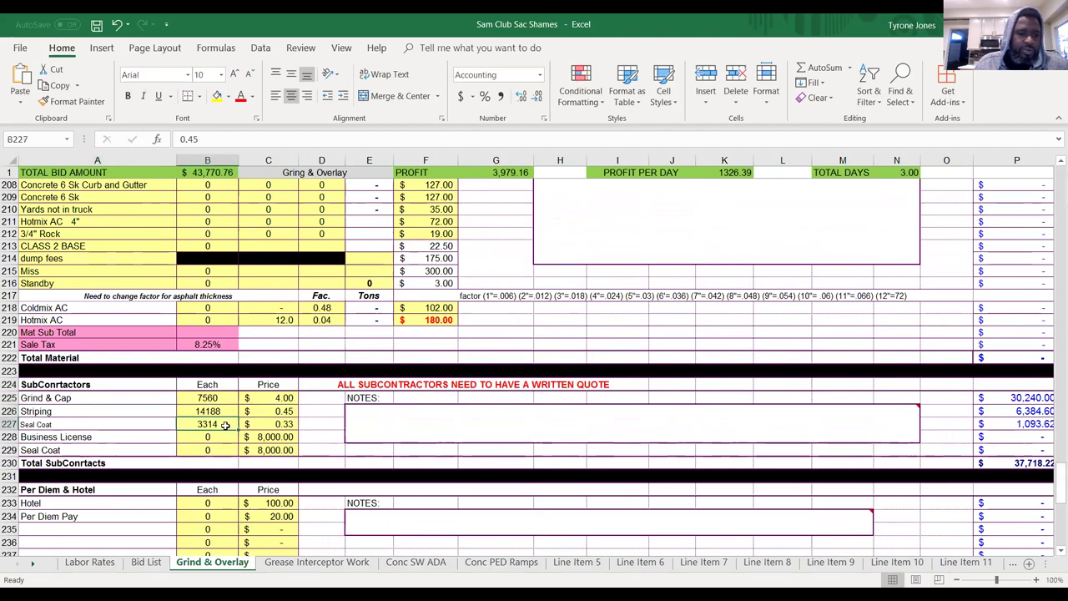
pyautogui.click(267, 426)
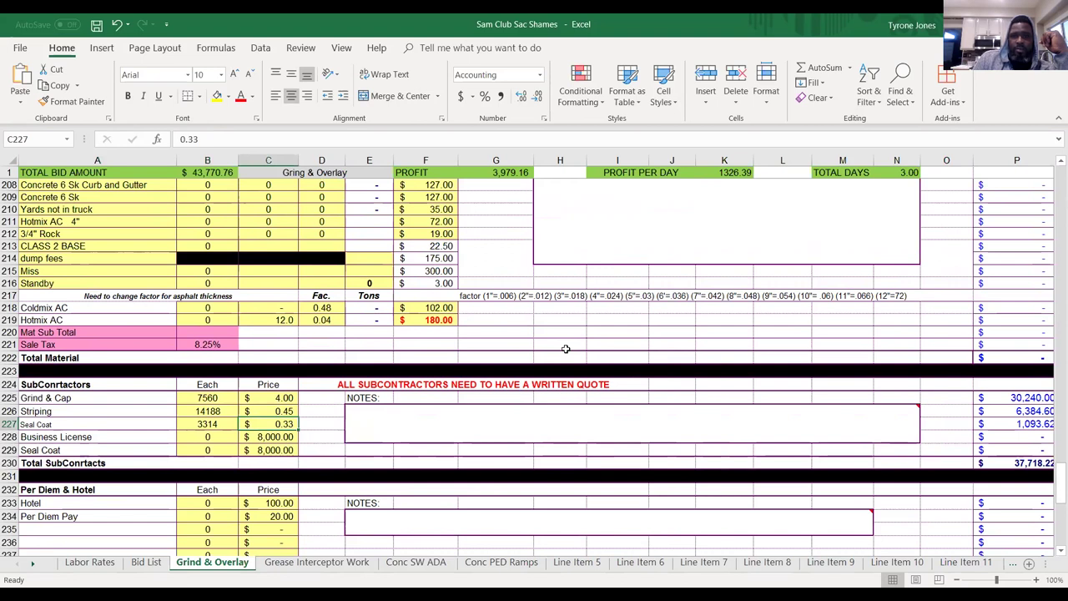
# Switch to the C8_0 ADA Improvements PDF in Acrobat Reader and examine the existing condition and repair plans.
pyautogui.hotkey('alt', 'Tab')
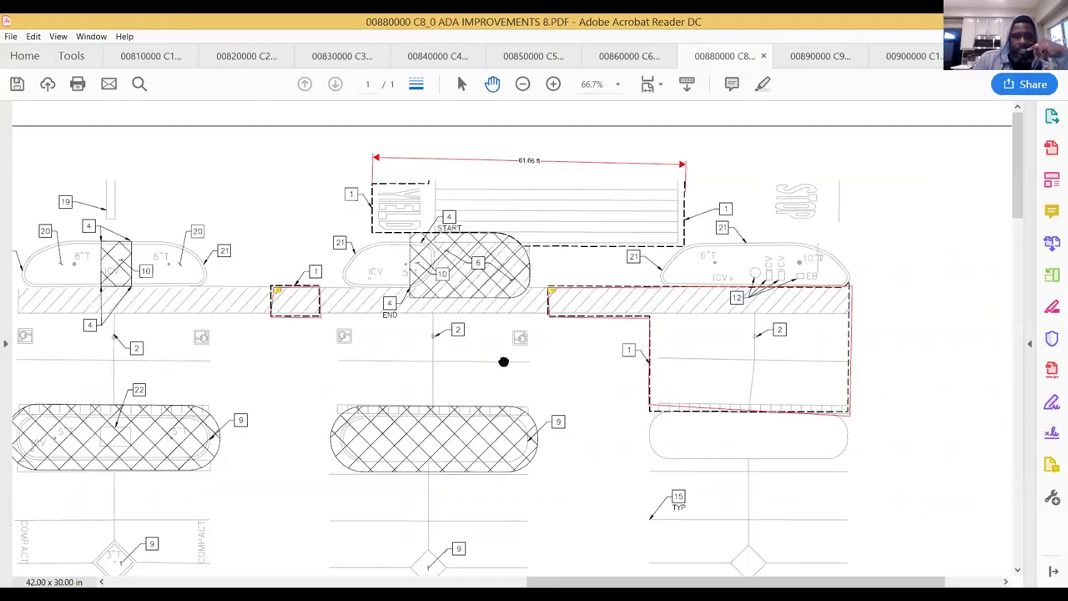
pyautogui.scroll(-5, 503, 361)
pyautogui.scroll(-3, 568, 384)
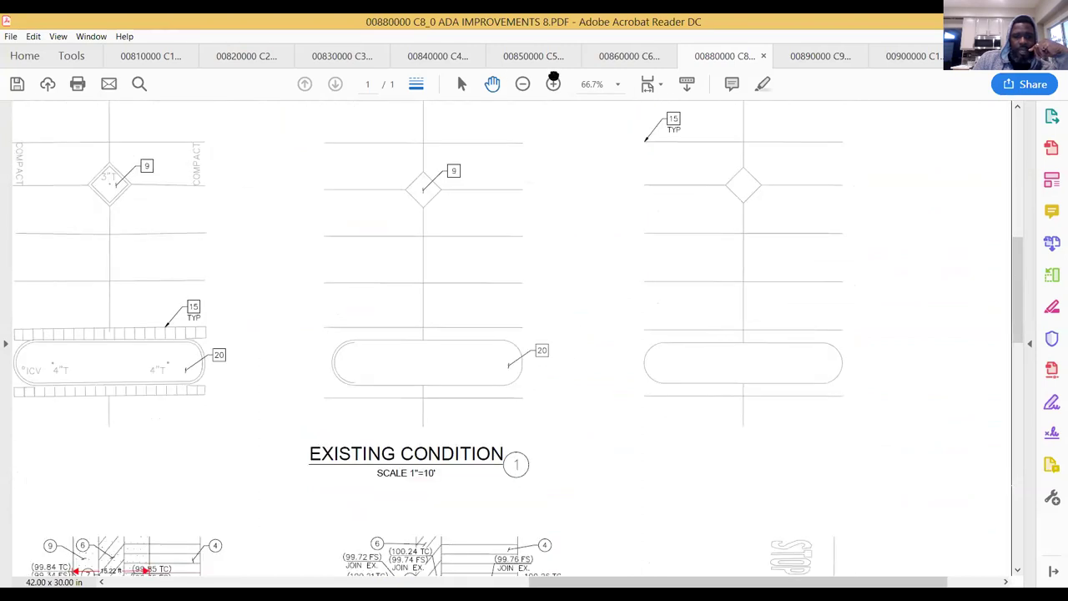
pyautogui.scroll(-2, 563, 372)
pyautogui.scroll(-4, 618, 384)
pyautogui.moveTo(631, 374)
pyautogui.mouseDown()
pyautogui.moveTo(923, 267)
pyautogui.moveTo(905, 137)
pyautogui.mouseUp()
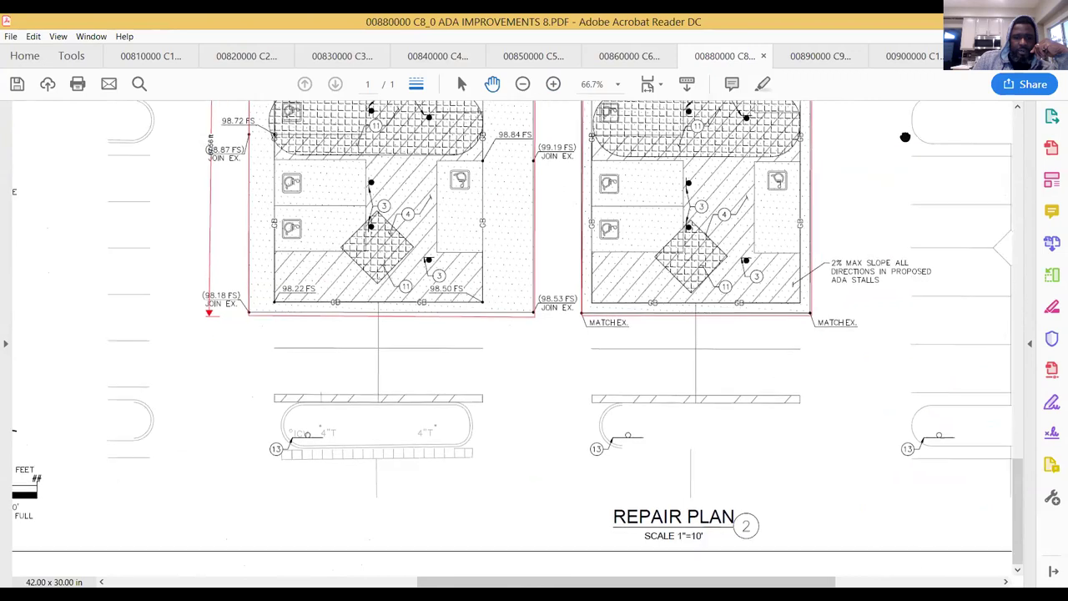
pyautogui.moveTo(882, 200)
pyautogui.mouseDown()
pyautogui.moveTo(830, 298)
pyautogui.moveTo(854, 445)
pyautogui.moveTo(870, 459)
pyautogui.mouseUp()
pyautogui.moveTo(463, 127)
pyautogui.mouseDown()
pyautogui.moveTo(706, 157)
pyautogui.moveTo(779, 246)
pyautogui.moveTo(762, 318)
pyautogui.moveTo(644, 364)
pyautogui.moveTo(547, 461)
pyautogui.mouseUp()
pyautogui.moveTo(520, 160); pyautogui.dragTo(512, 592)
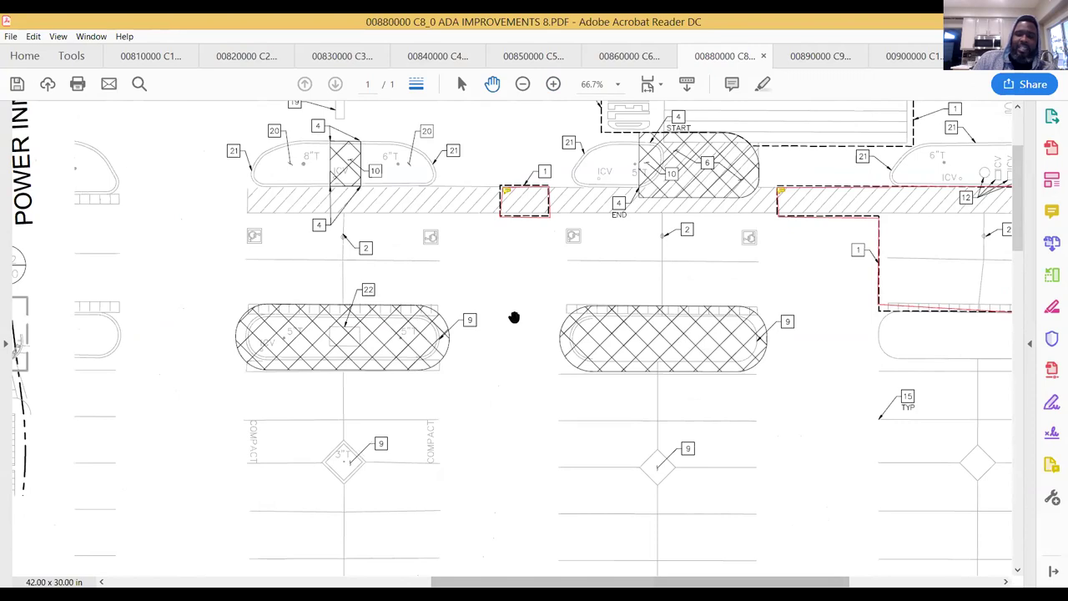
pyautogui.moveTo(515, 411); pyautogui.dragTo(510, 437)
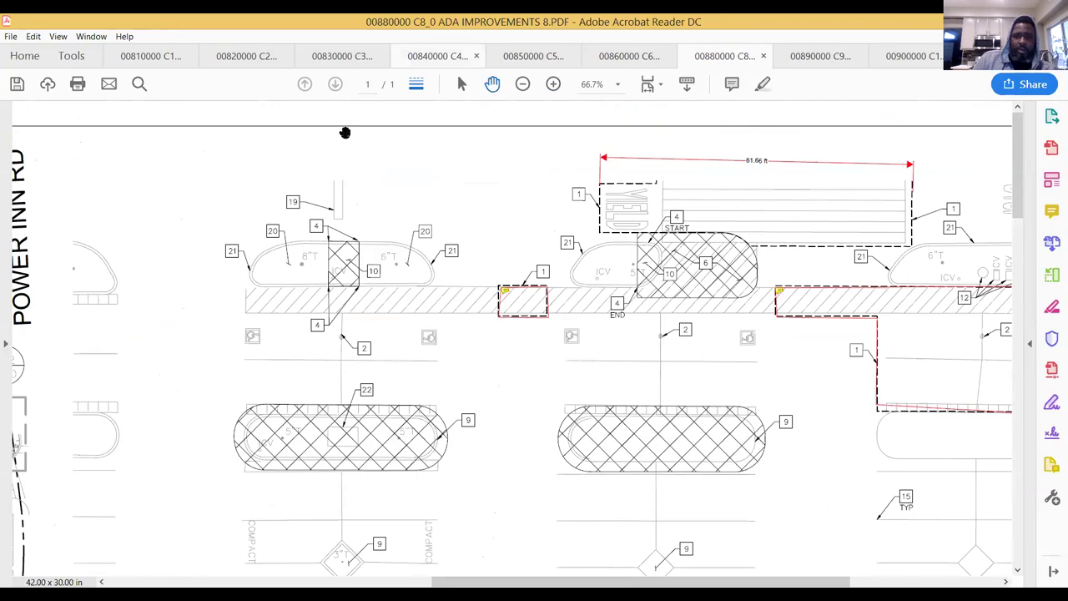
# Return to the Excel workbook and set the Business License line to quantity 1 at a price of $280.
pyautogui.hotkey('alt', 'Tab')
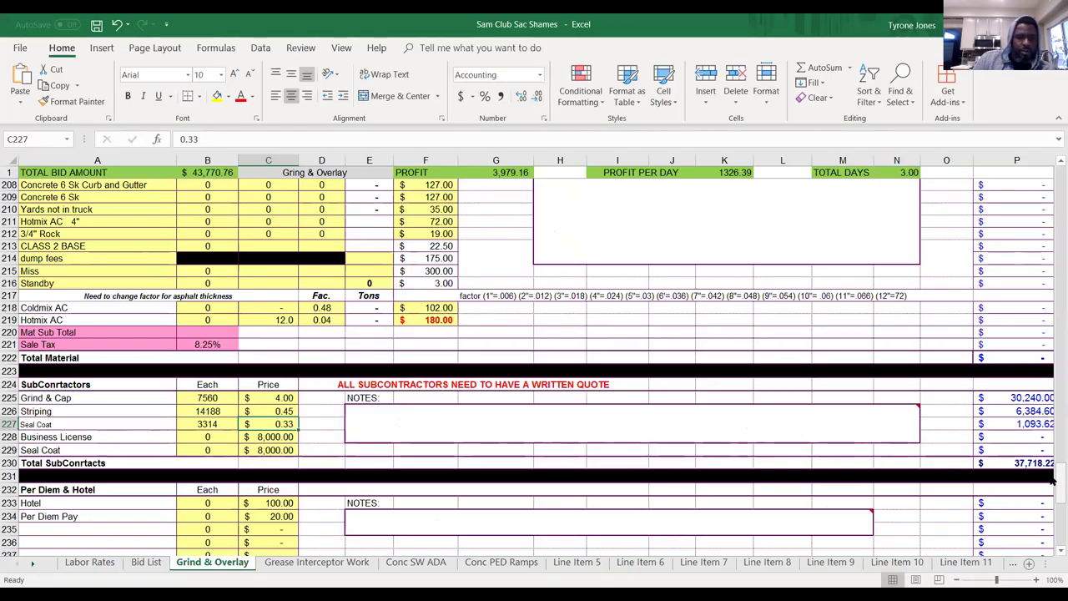
pyautogui.click(224, 437)
pyautogui.write('1')
pyautogui.press('Tab')
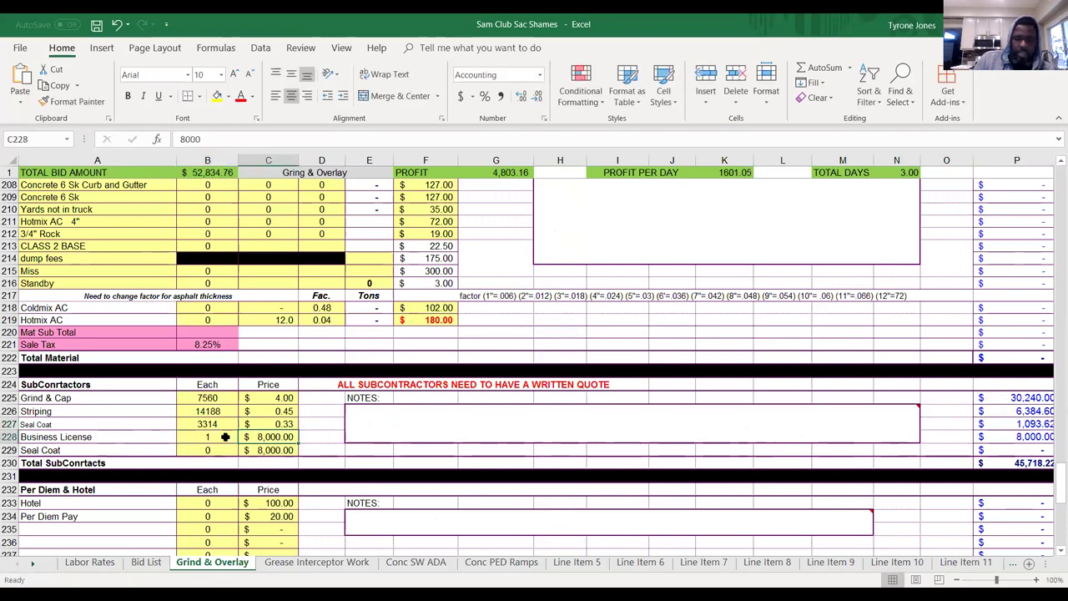
pyautogui.write('280')
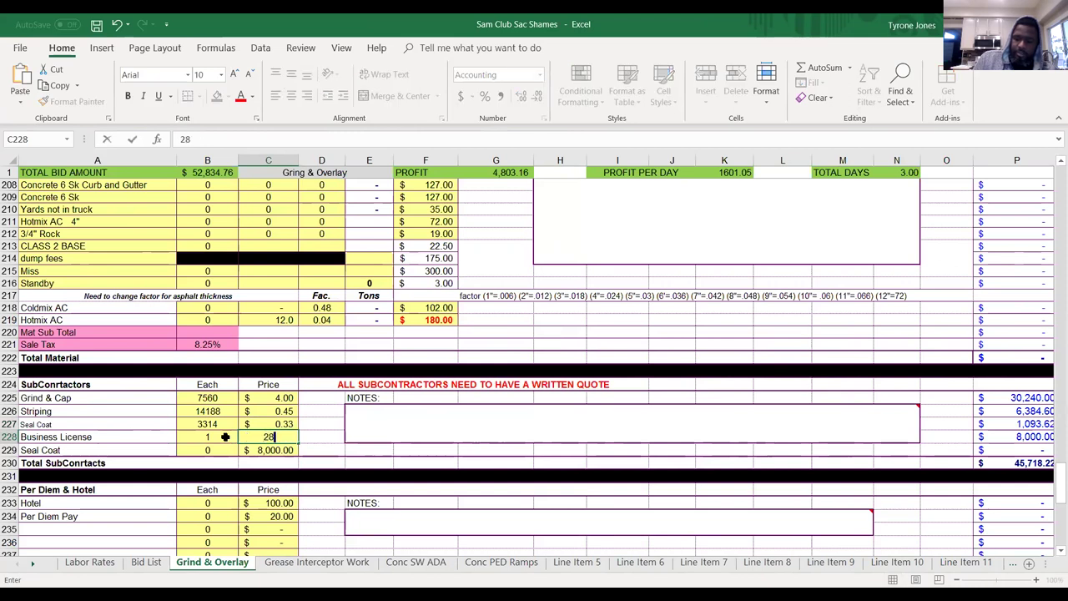
pyautogui.press('Tab')
# Look back through the materials, fuel and equipment sections of the Grind & Overlay sheet up to its header.
pyautogui.press('Up')
pyautogui.press('Up')
pyautogui.press('Up')
pyautogui.press('Up')
pyautogui.press('Up')
pyautogui.press('Up')
pyautogui.press('Up')
pyautogui.press('Up')
pyautogui.press('Up')
pyautogui.press('Up')
pyautogui.press('Up')
pyautogui.press('Up')
pyautogui.press('Up')
pyautogui.press('Up')
pyautogui.press('Up')
pyautogui.press('Up')
pyautogui.press('Up')
pyautogui.press('Up')
pyautogui.press('Up')
pyautogui.press('Up')
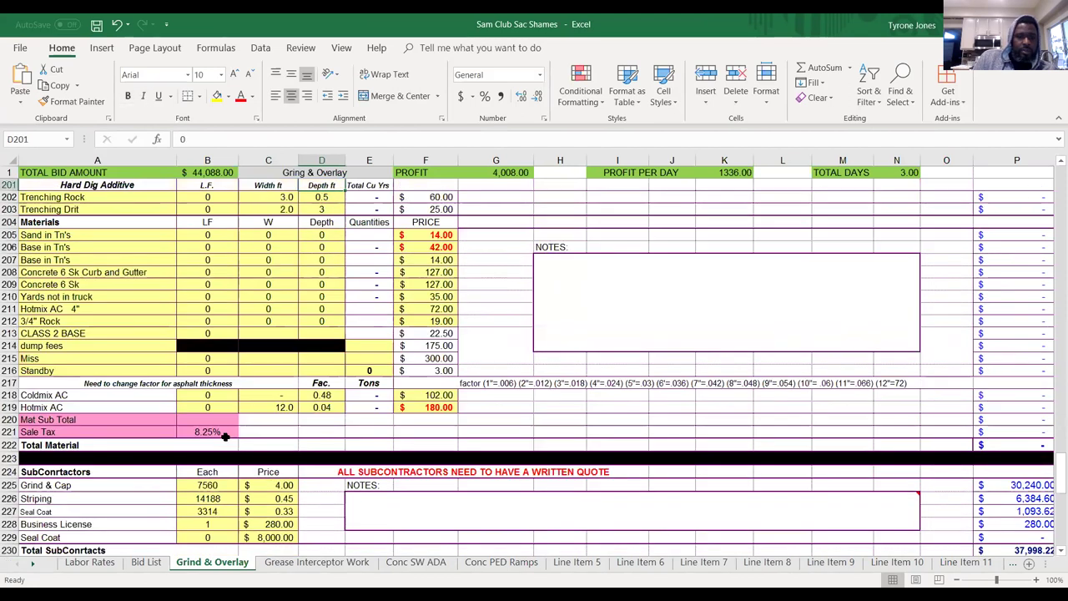
pyautogui.press('Up')
pyautogui.press('Up')
pyautogui.press('Up')
pyautogui.press('Up')
pyautogui.press('Up')
pyautogui.press('Up')
pyautogui.press('Up')
pyautogui.press('Up')
pyautogui.press('Up')
pyautogui.press('Up')
pyautogui.press('Up')
pyautogui.press('Up')
pyautogui.press('Up')
pyautogui.press('Up')
pyautogui.press('Up')
pyautogui.press('Up')
pyautogui.press('Up')
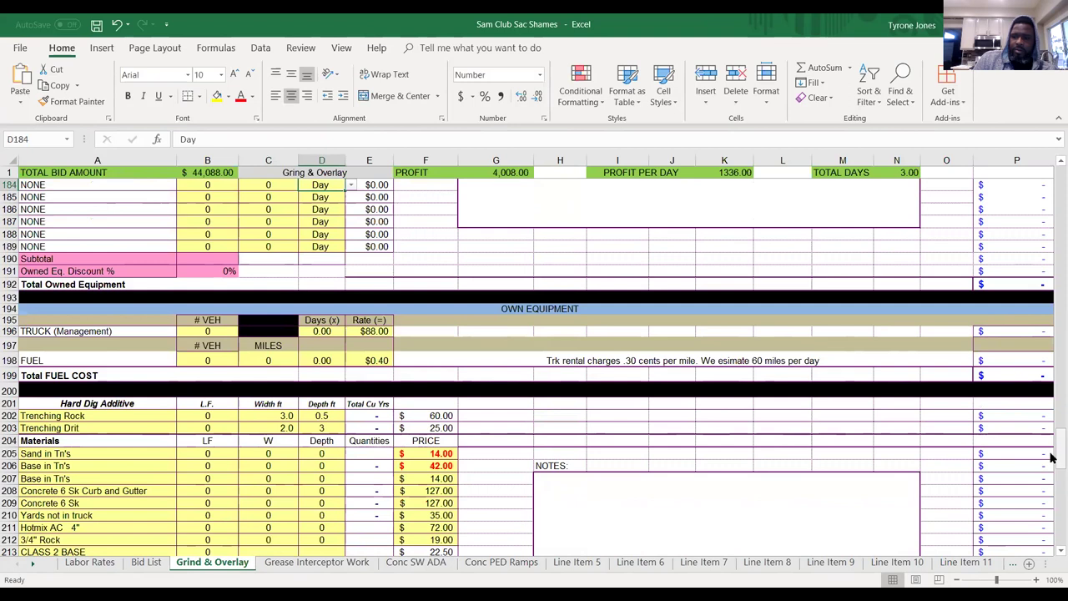
pyautogui.moveTo(1052, 257); pyautogui.dragTo(1060, 179)
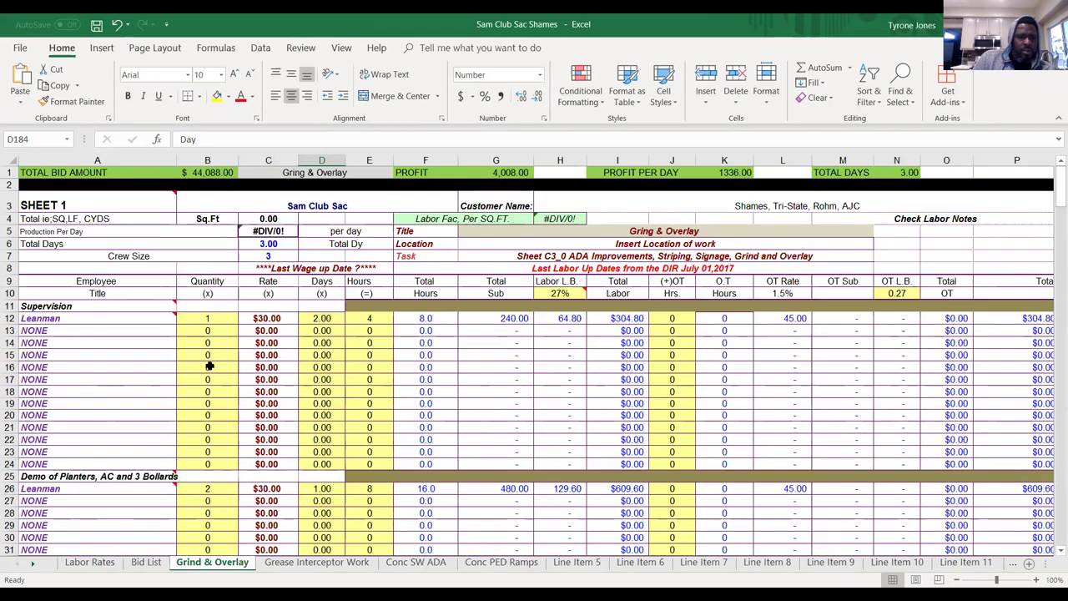
# Look through the Supervision, planter demo and full-depth AC labor sections of the Grind & Overlay sheet.
pyautogui.click(109, 318)
pyautogui.press('Down')
pyautogui.press('Down')
pyautogui.press('Down')
pyautogui.press('Down')
pyautogui.press('Down')
pyautogui.press('Down')
pyautogui.press('Down')
pyautogui.press('Down')
pyautogui.press('Down')
pyautogui.press('Down')
pyautogui.press('Down')
pyautogui.press('Down')
pyautogui.press('Down')
pyautogui.press('Down')
pyautogui.press('Down')
pyautogui.press('Down')
pyautogui.press('Down')
pyautogui.press('Down')
pyautogui.press('Down')
pyautogui.press('Down')
pyautogui.press('Down')
pyautogui.press('Up')
pyautogui.press('Up')
pyautogui.press('Up')
pyautogui.press('Up')
pyautogui.press('Up')
pyautogui.press('Up')
pyautogui.press('Up')
pyautogui.press('Up')
pyautogui.press('Up')
pyautogui.press('Up')
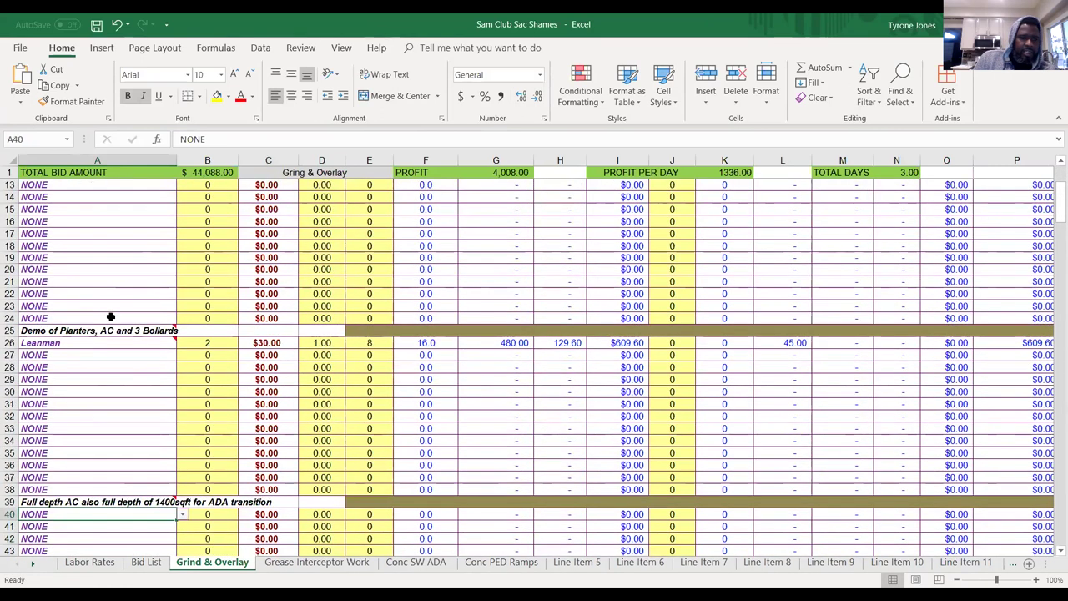
pyautogui.press('Up')
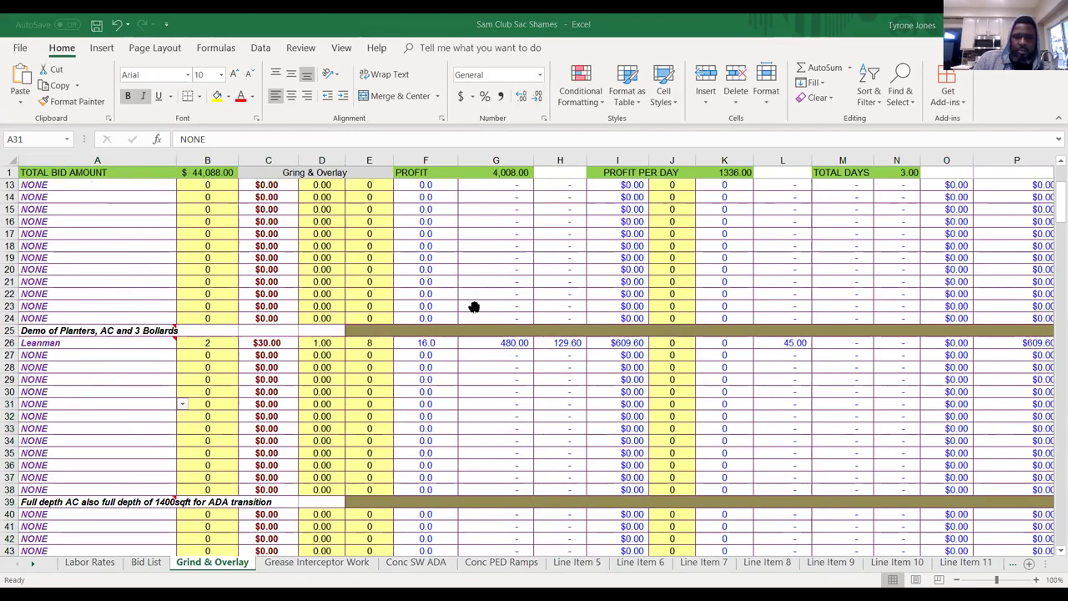
# Check the planters on the ADA plan in Acrobat Reader and change the demo heading in Excel to "Demo of 6 Planters, AC and 3 Bollards".
pyautogui.hotkey('alt', 'Tab')
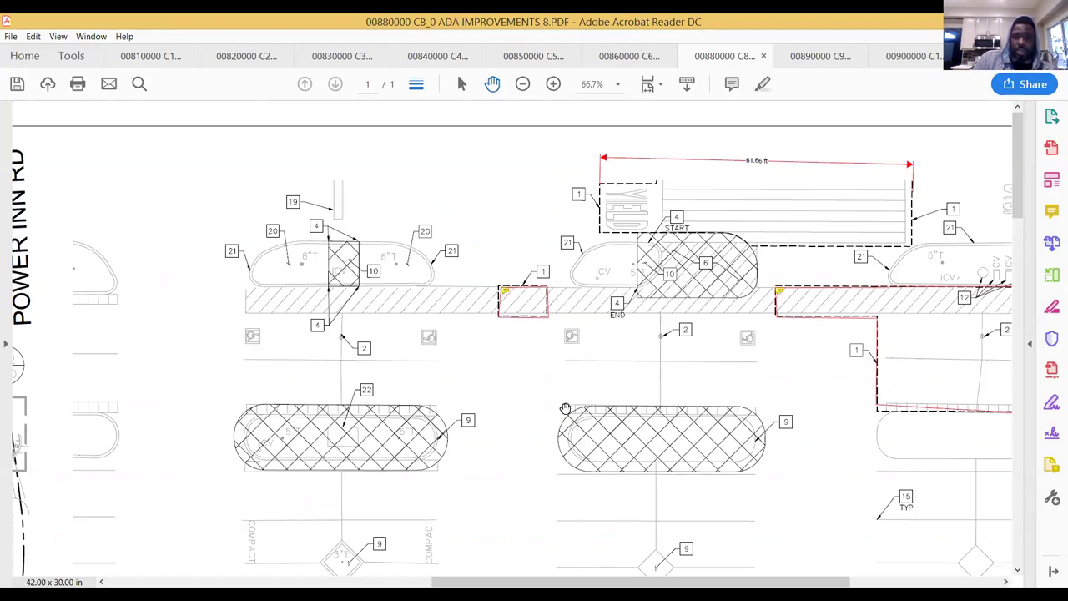
pyautogui.moveTo(1019, 197); pyautogui.dragTo(1020, 309)
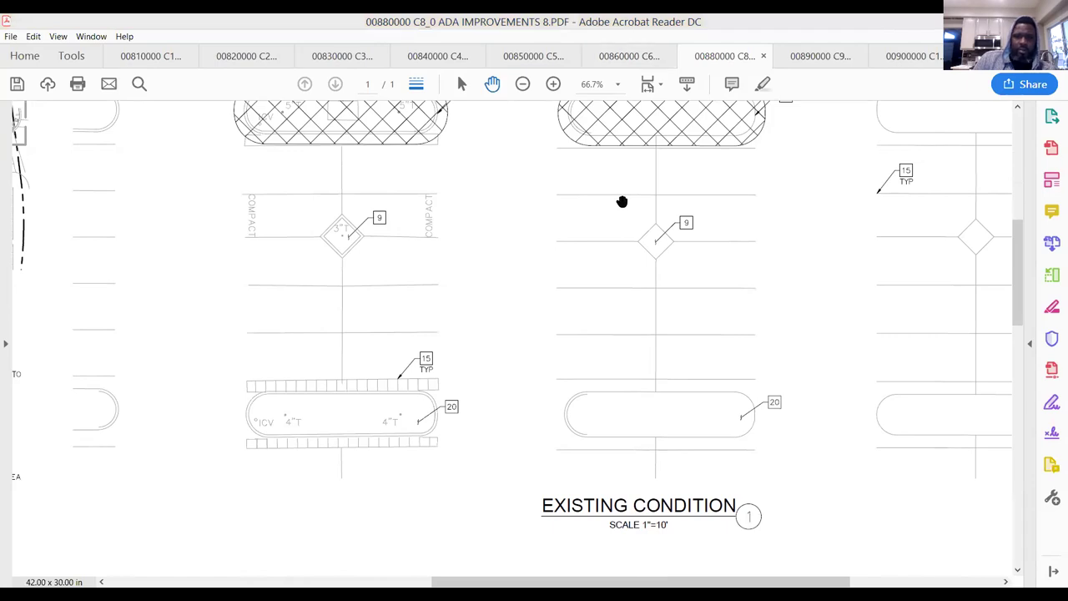
pyautogui.hotkey('alt', 'Tab')
pyautogui.moveTo(59, 334)
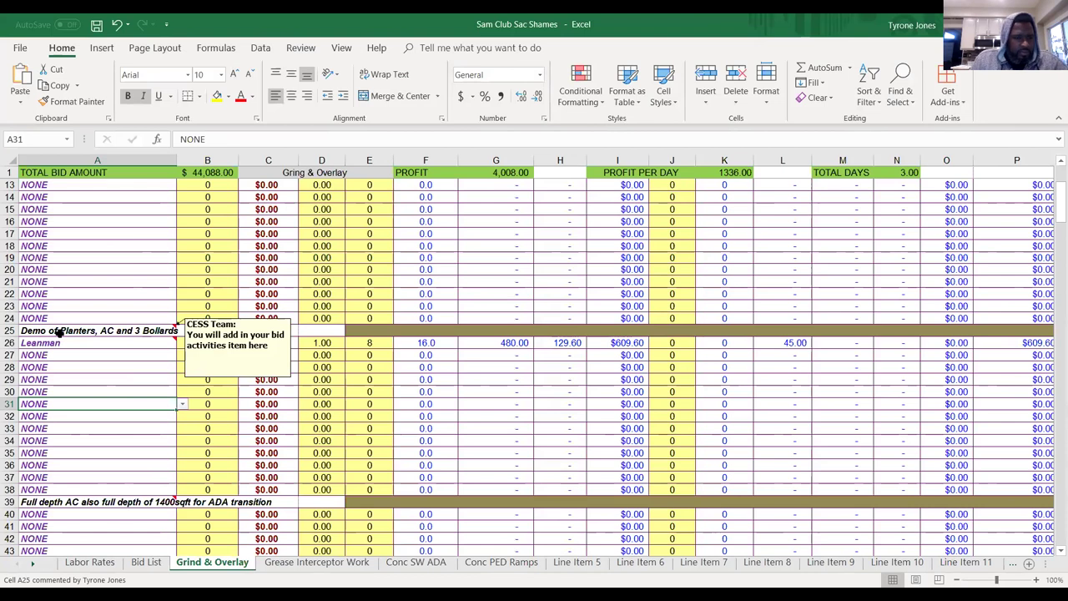
pyautogui.doubleClick(59, 332)
pyautogui.write('6')
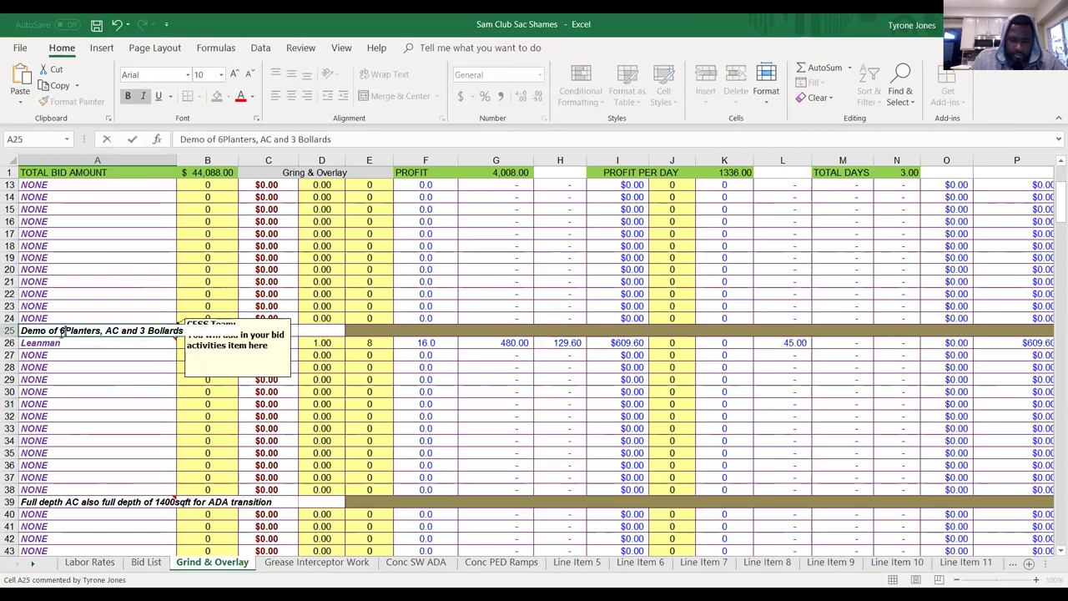
pyautogui.click(72, 343)
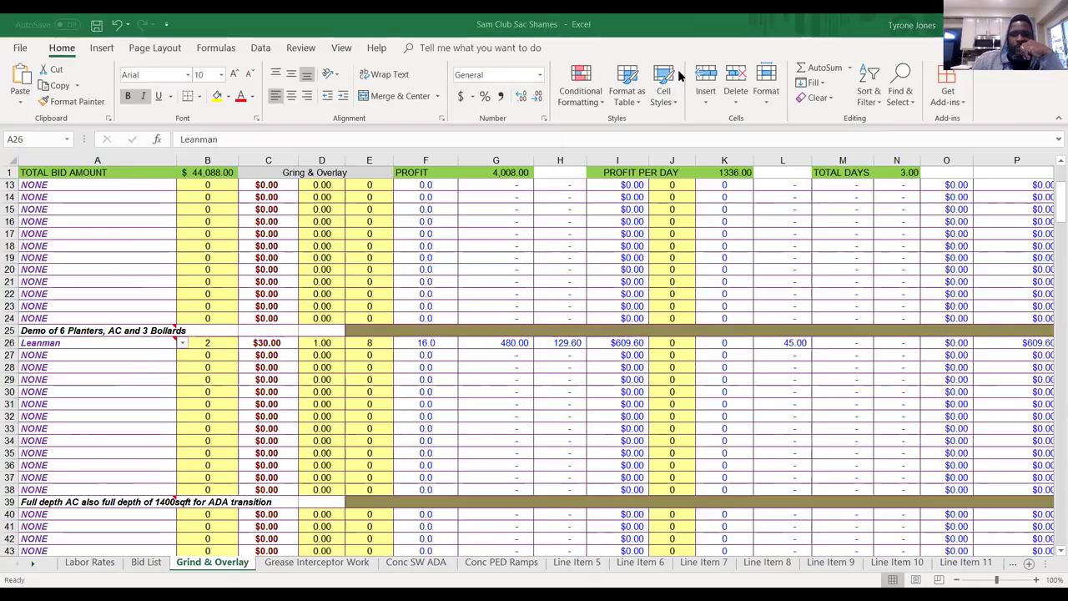
# Switch to the ADA improvements plan in Acrobat Reader and measure the area of the narrow hatched strip crossing the planter near Power Inn Rd.
pyautogui.hotkey('alt', 'Tab')
pyautogui.moveTo(1017, 240); pyautogui.dragTo(1015, 125)
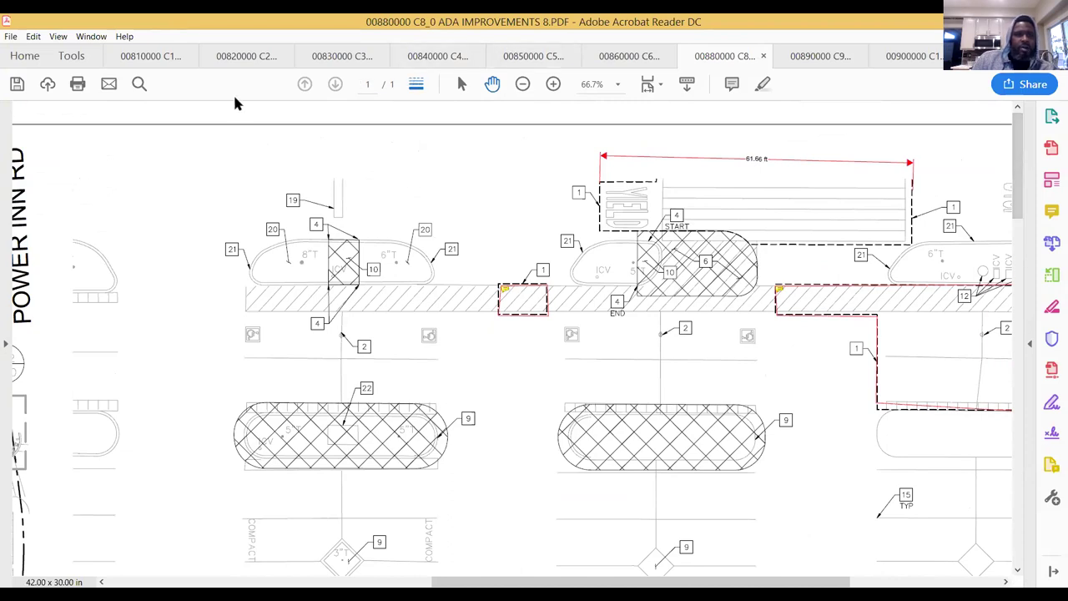
pyautogui.click(74, 56)
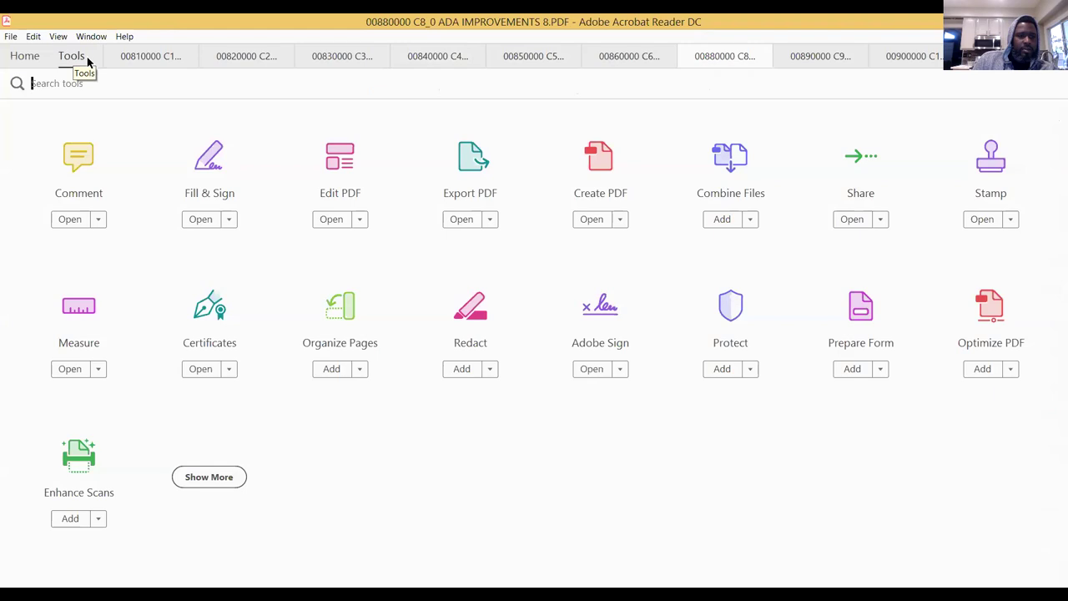
pyautogui.click(83, 311)
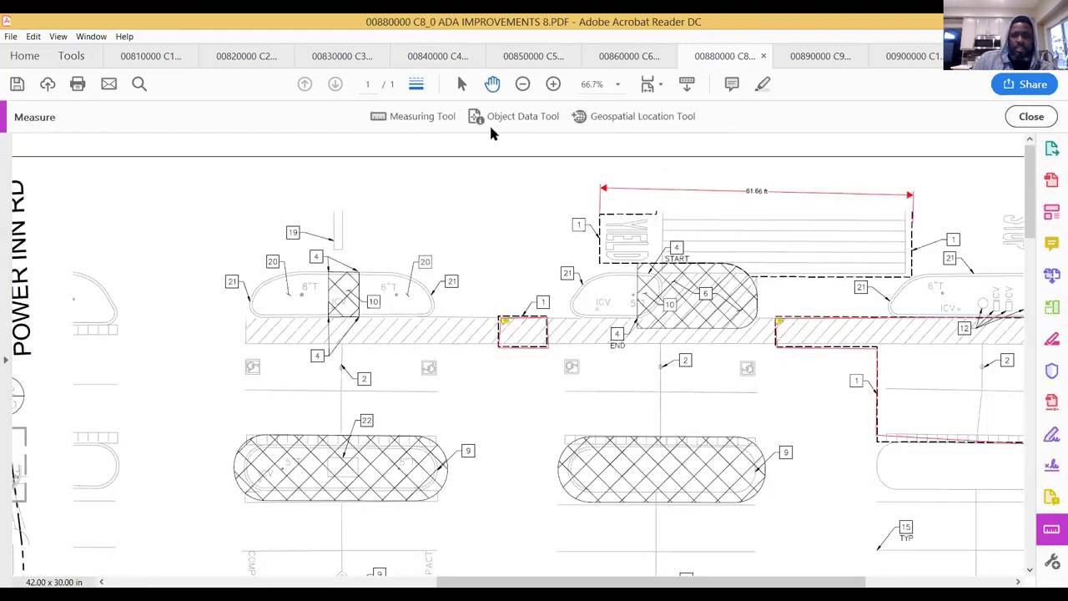
pyautogui.click(422, 117)
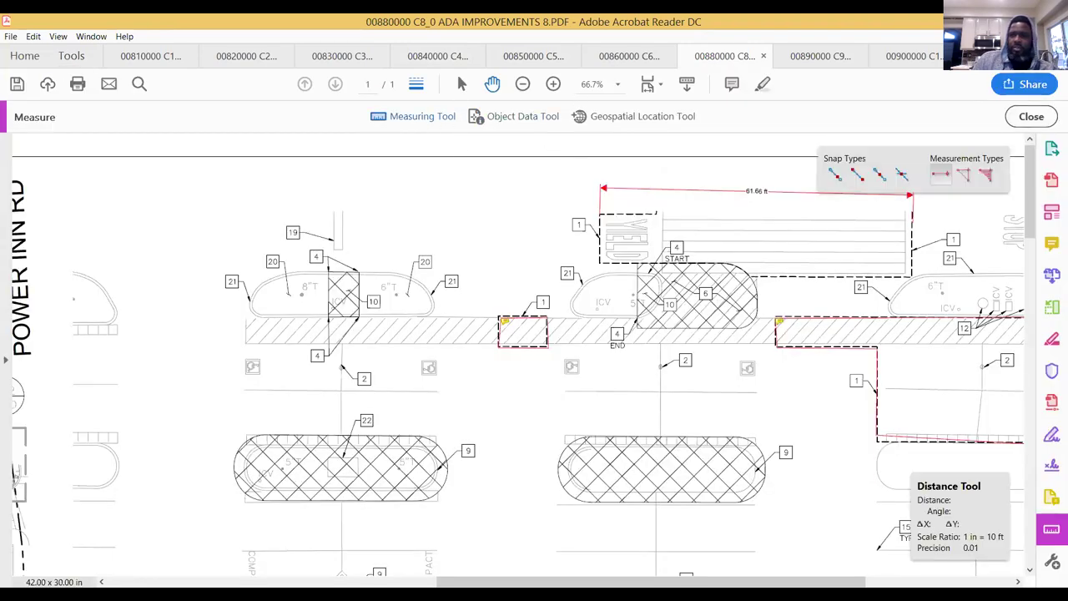
pyautogui.click(987, 176)
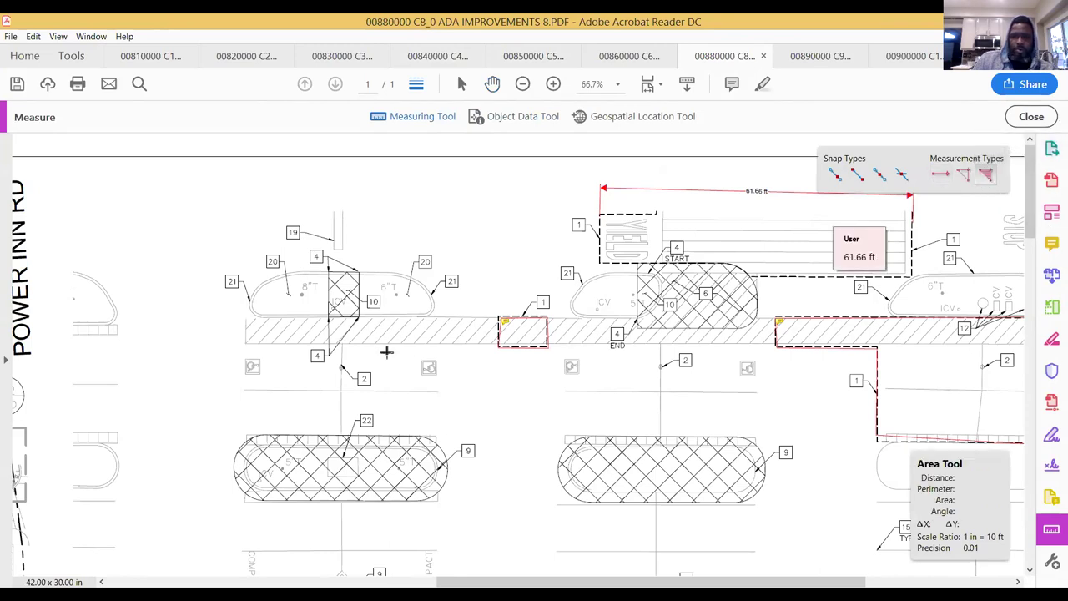
pyautogui.click(328, 271)
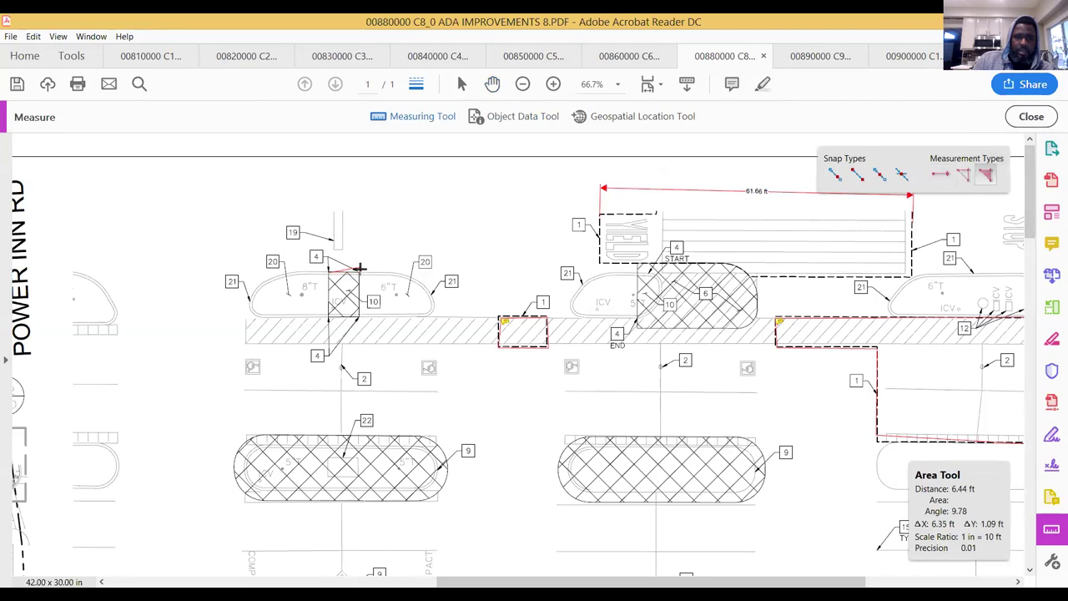
pyautogui.click(359, 271)
pyautogui.click(360, 317)
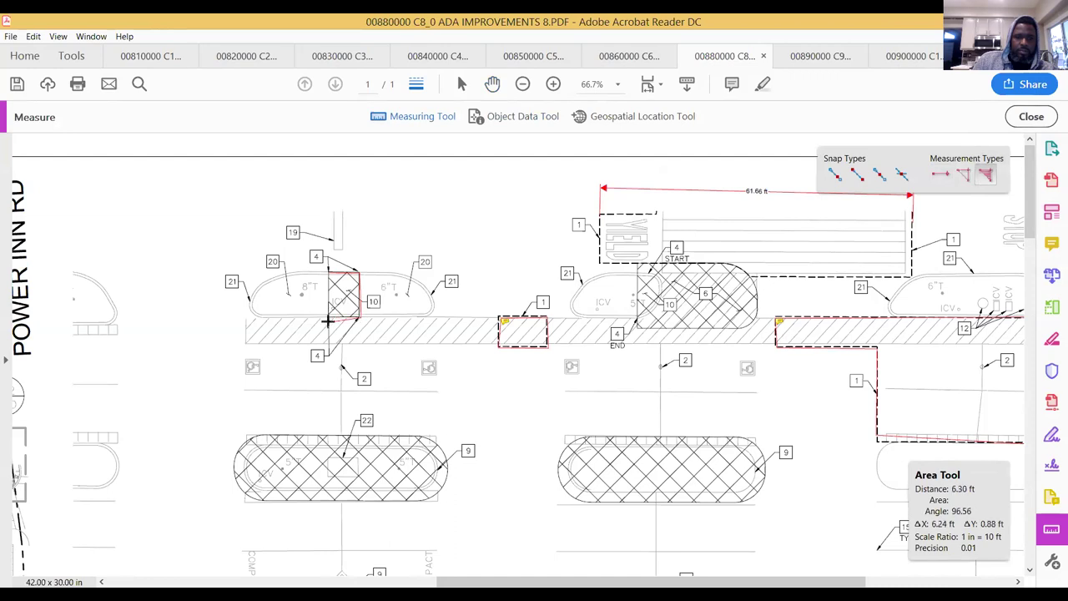
pyautogui.click(327, 317)
pyautogui.click(329, 274)
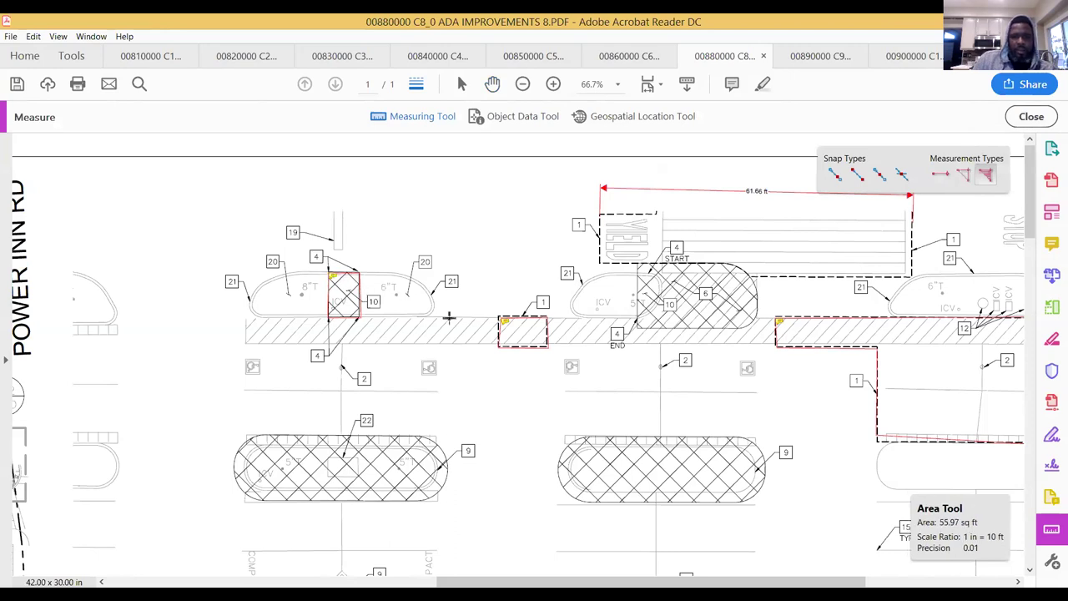
# Measure the area of the hatched planter portion between the START and END marks, tracing its rounded end.
pyautogui.click(638, 262)
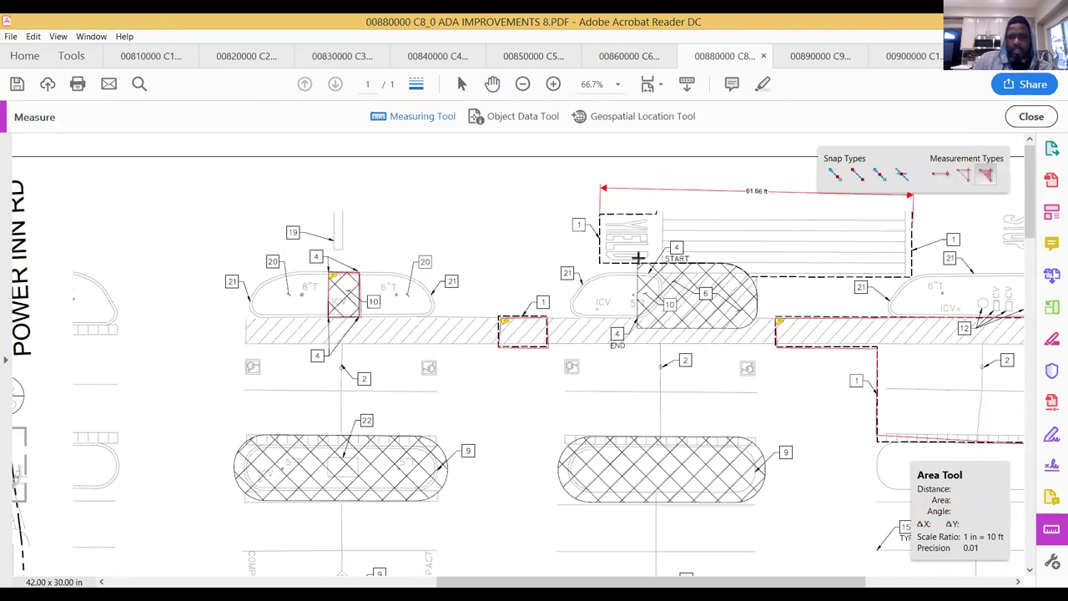
pyautogui.click(731, 263)
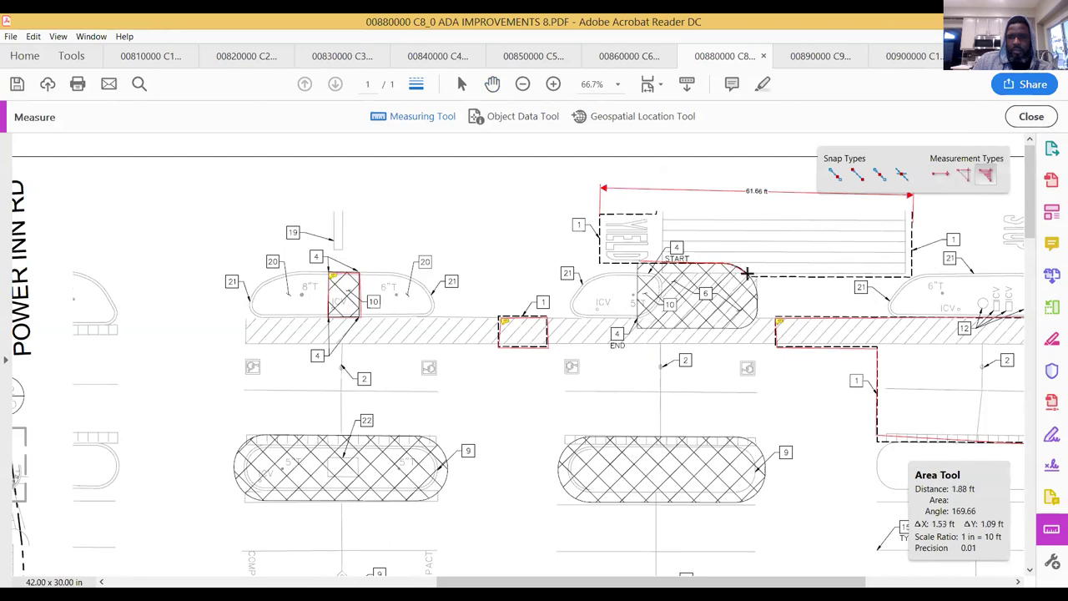
pyautogui.click(749, 273)
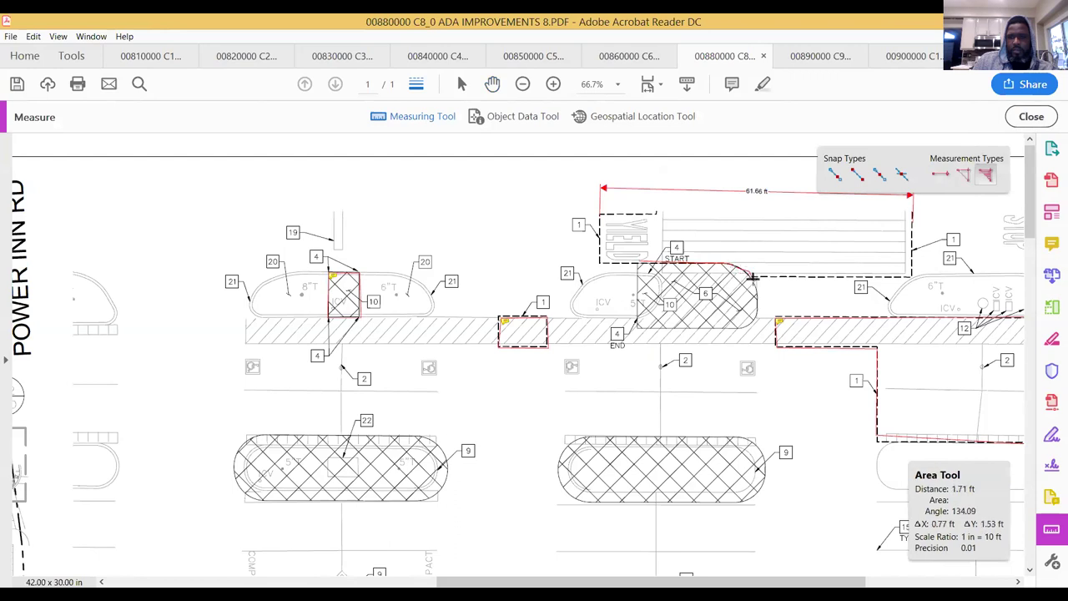
pyautogui.click(747, 325)
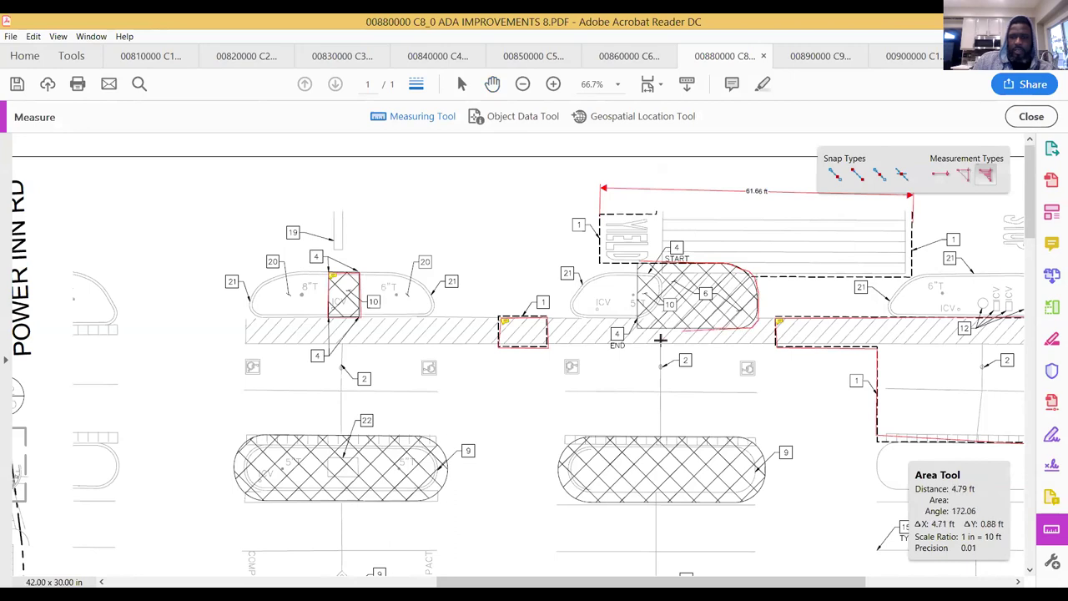
pyautogui.click(636, 328)
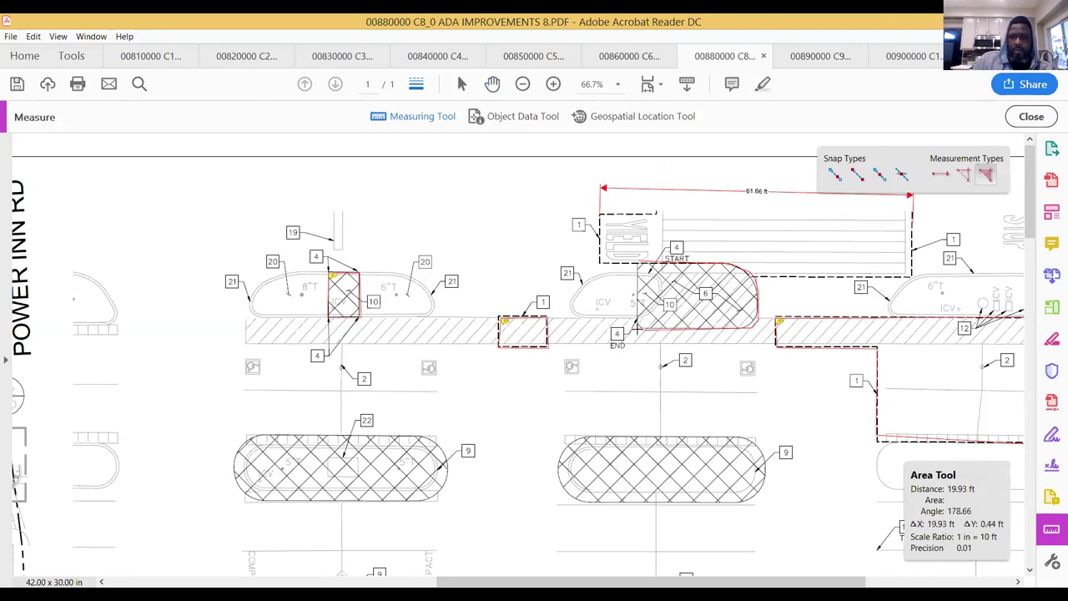
pyautogui.click(638, 260)
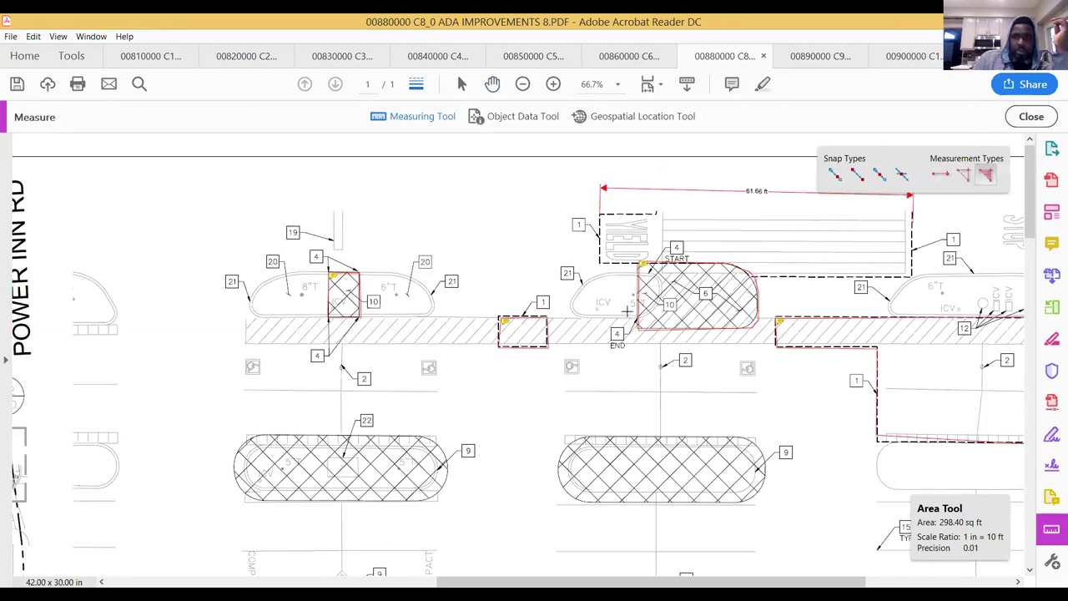
# Measure the width and length of the fully hatched planter island tagged 22 with distance dimensions placed outside it.
pyautogui.click(941, 173)
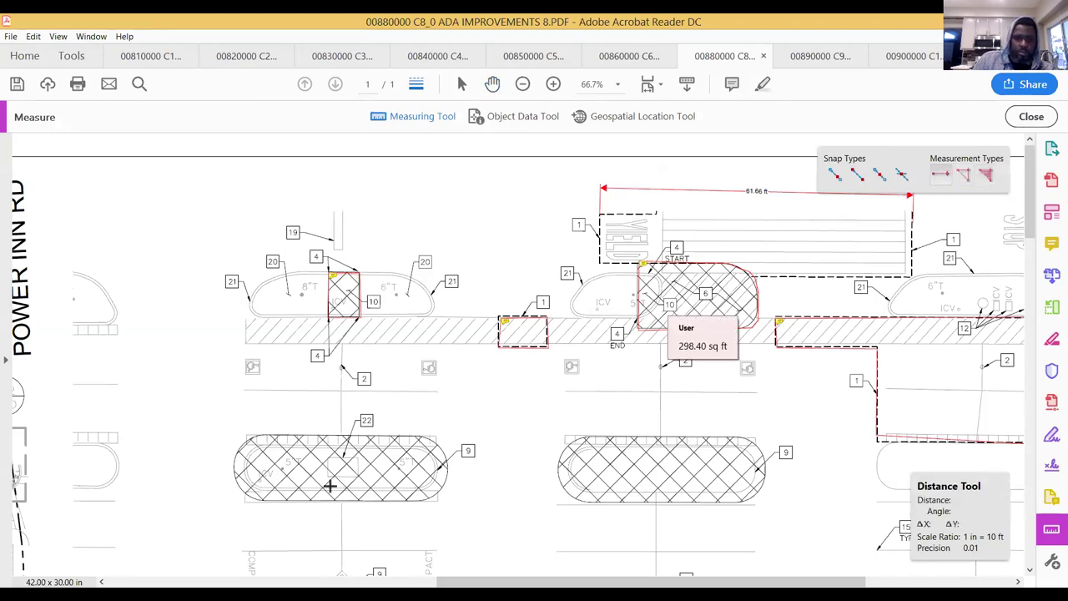
pyautogui.click(254, 499)
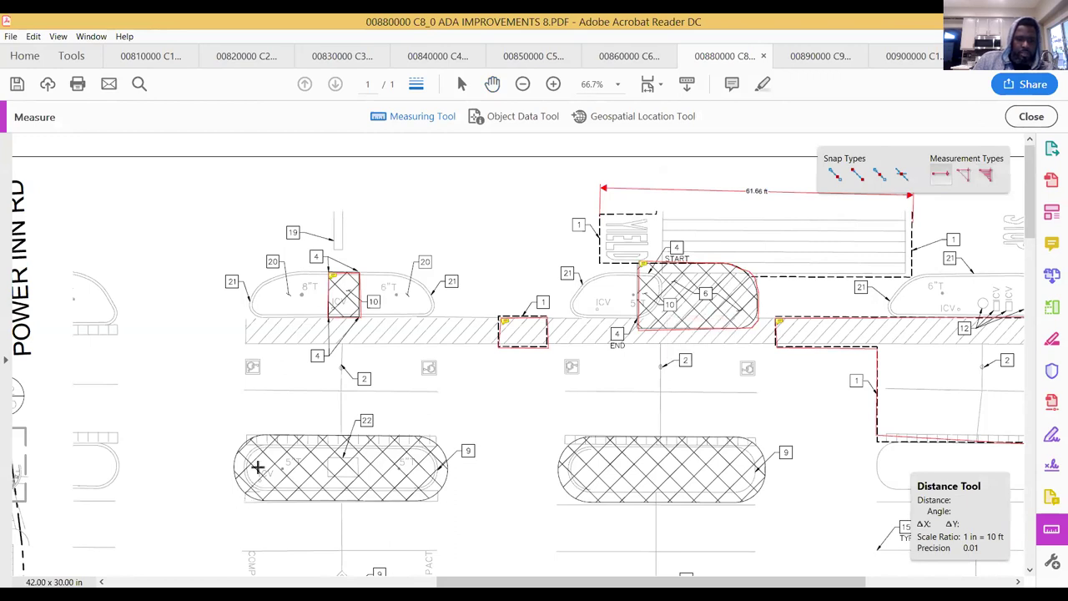
pyautogui.click(254, 436)
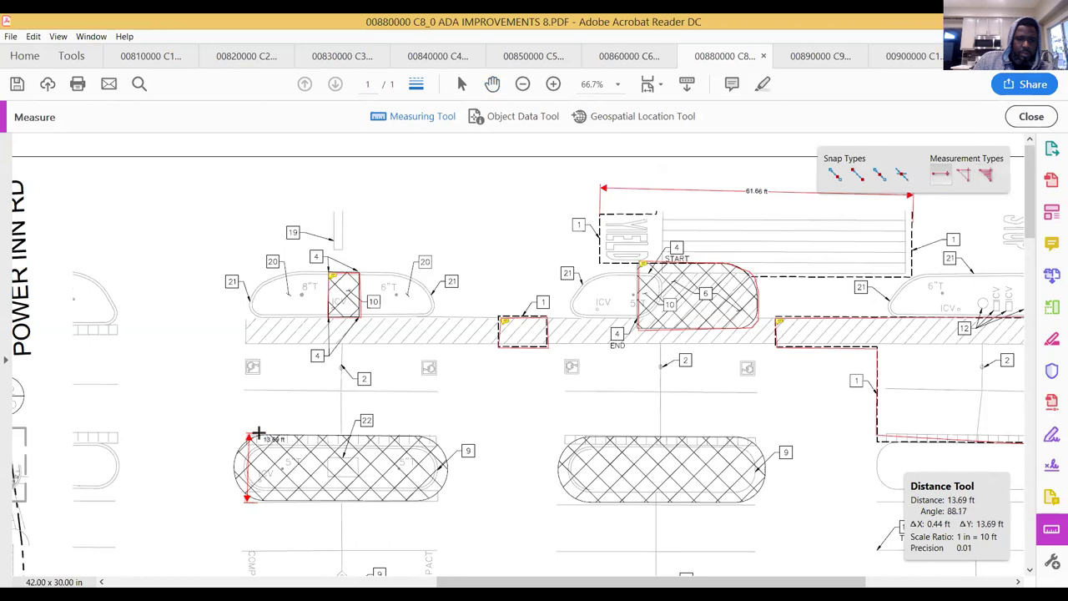
pyautogui.moveTo(259, 432); pyautogui.dragTo(150, 477)
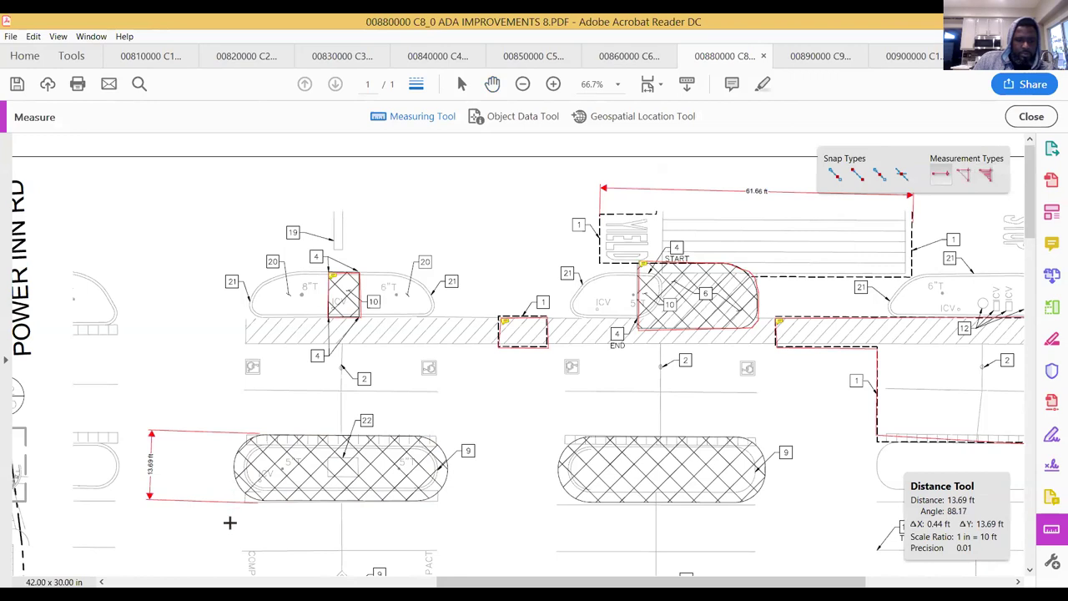
pyautogui.click(236, 459)
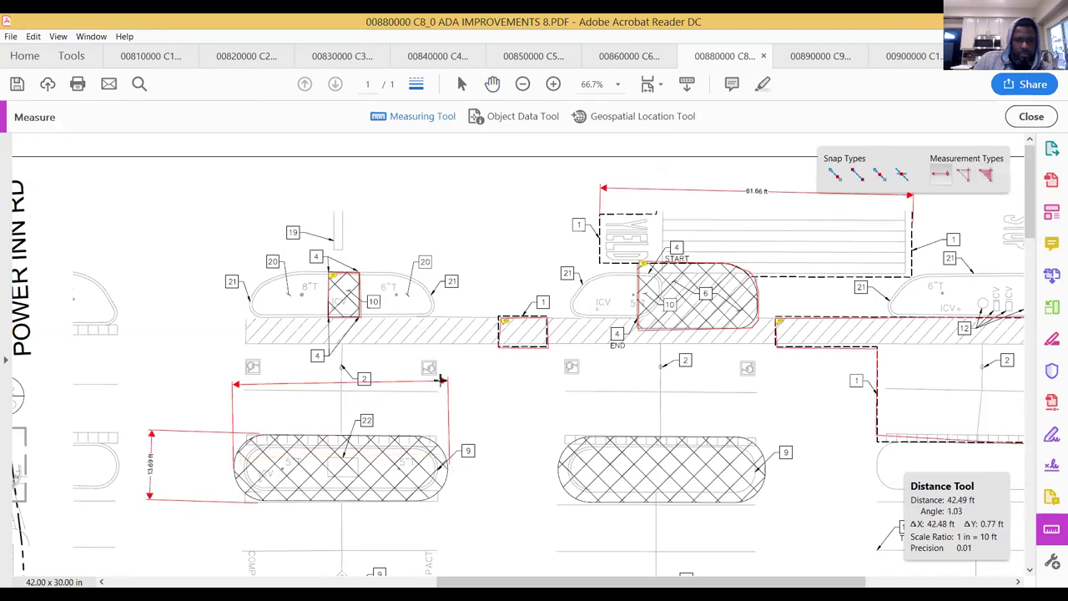
pyautogui.click(443, 391)
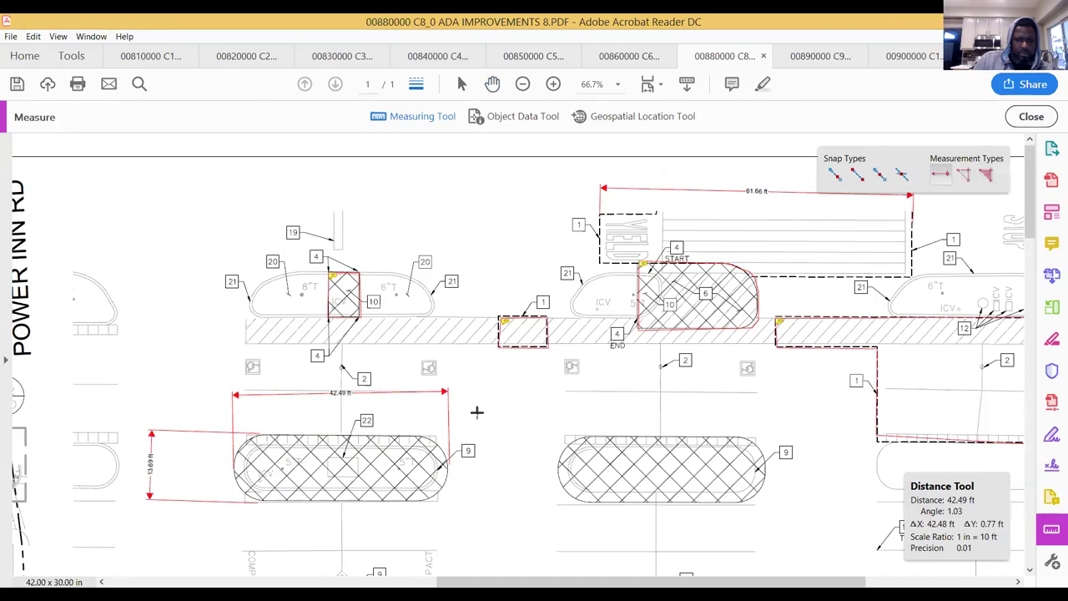
# Measure the width and length of the second fully hatched planter island, the one below the START/END planter.
pyautogui.click(587, 435)
pyautogui.click(587, 501)
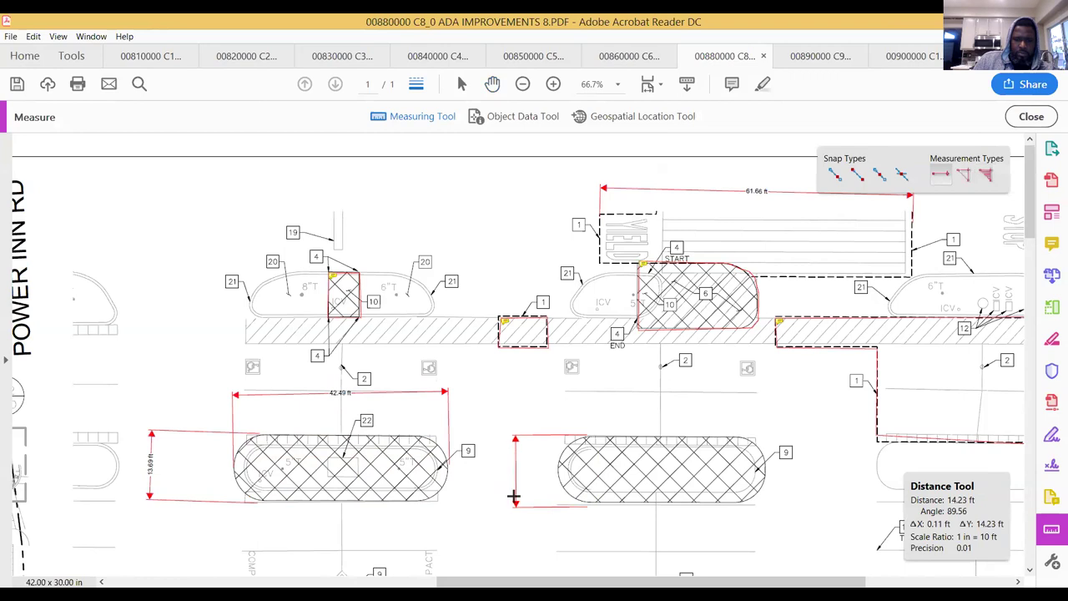
pyautogui.click(515, 497)
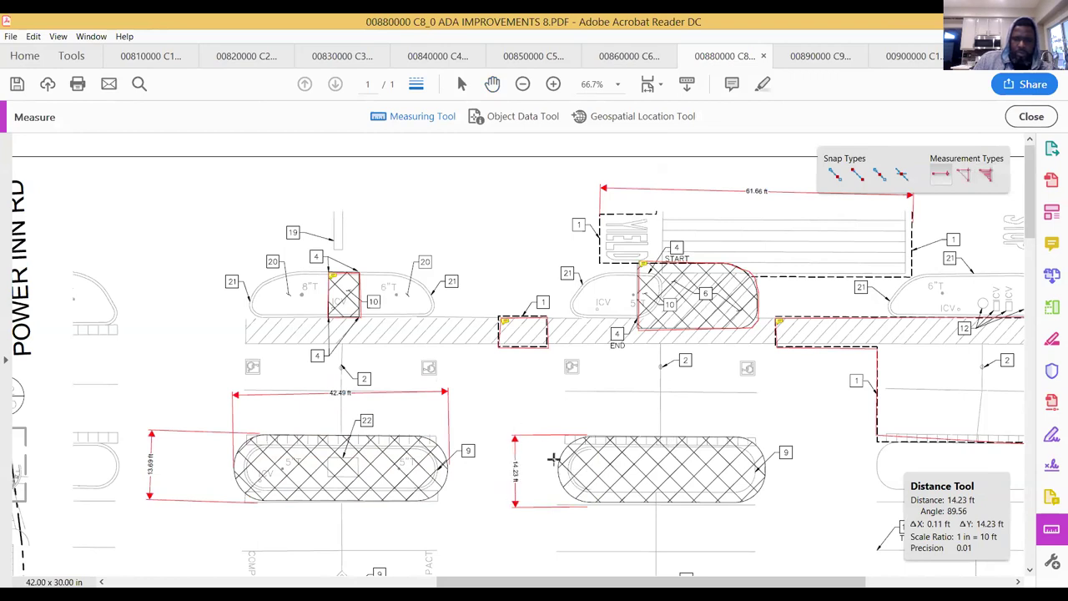
pyautogui.click(564, 452)
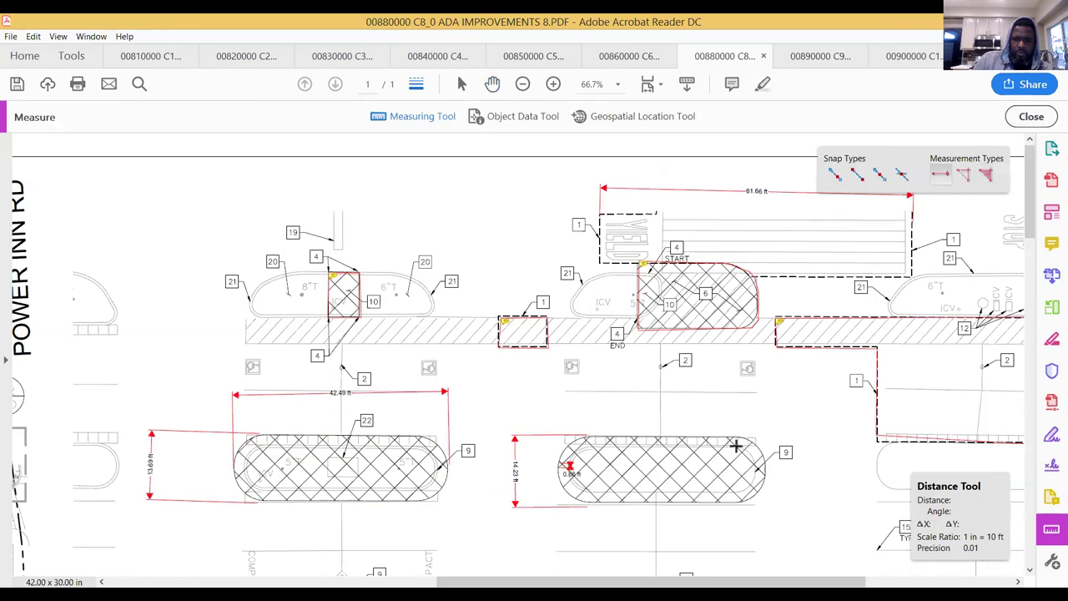
pyautogui.click(775, 452)
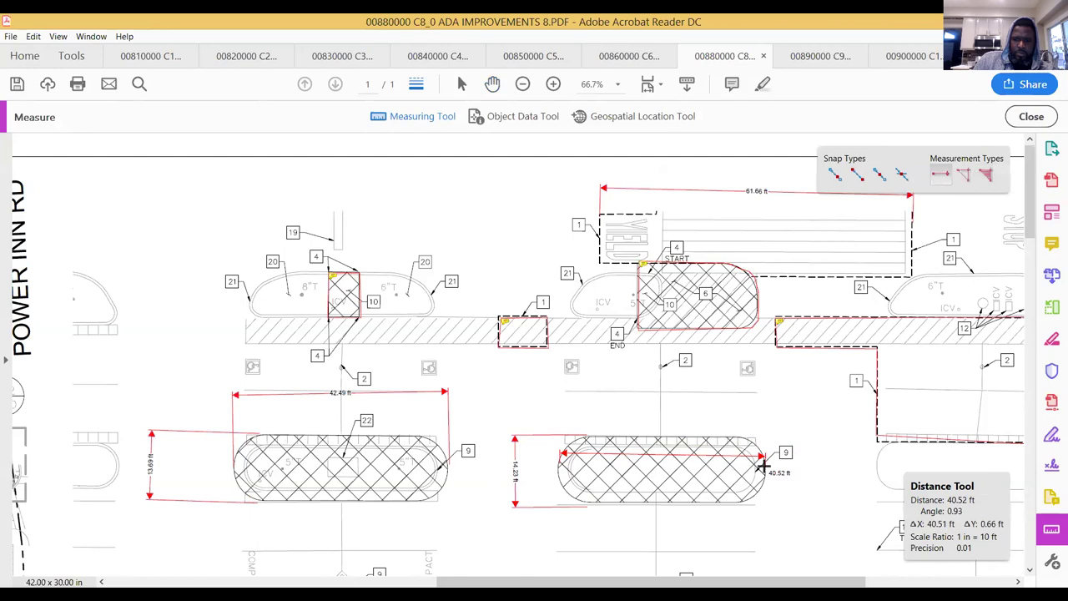
pyautogui.click(747, 416)
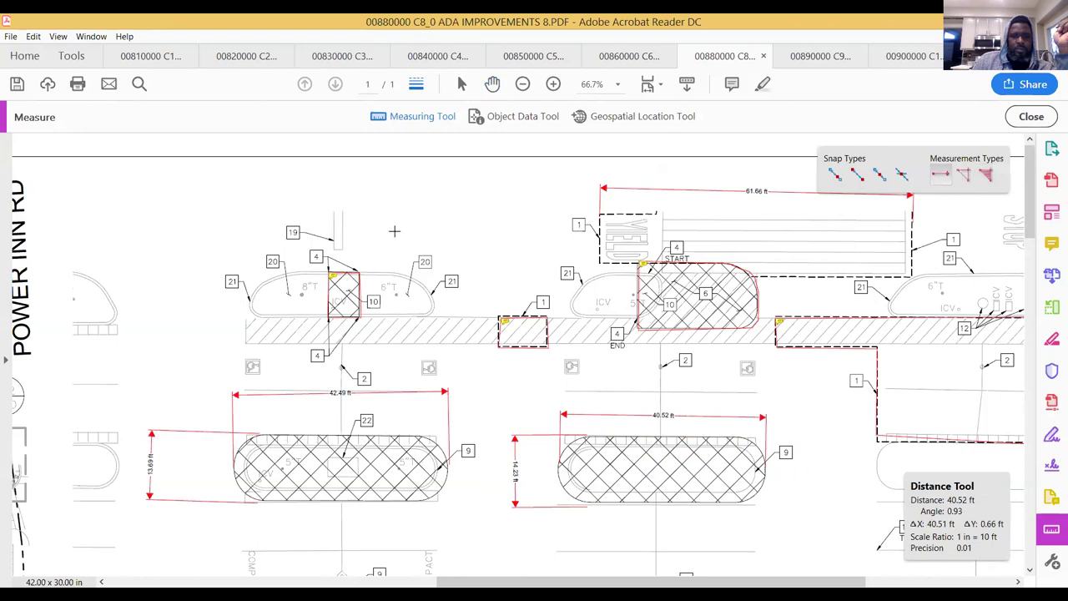
# Measure the width and height of the diamond planter tagged 9 below the second hatched island.
pyautogui.click(1015, 119)
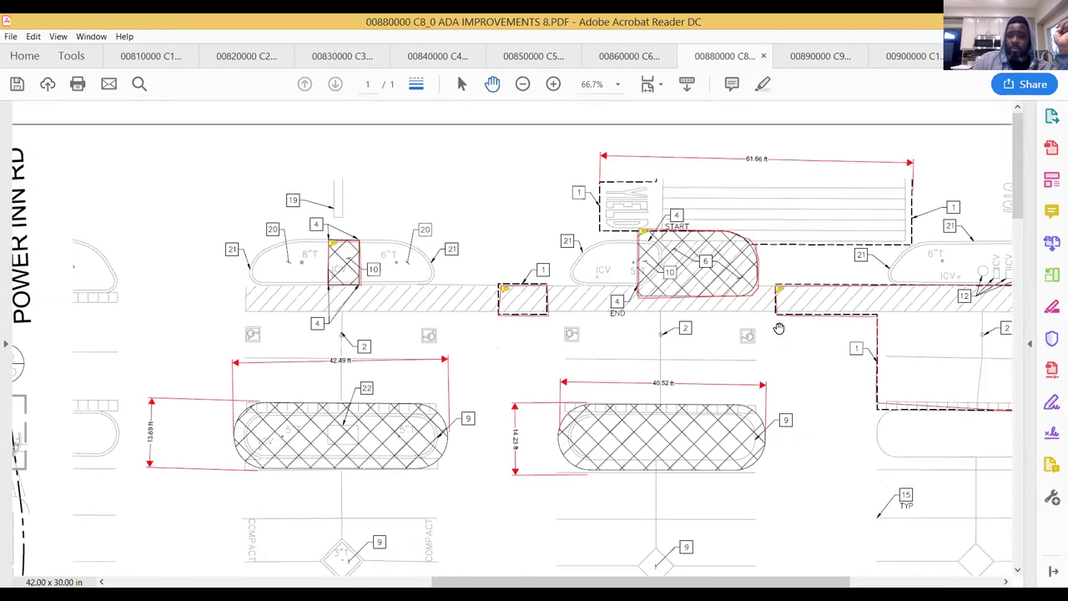
pyautogui.moveTo(1025, 320); pyautogui.dragTo(1022, 276)
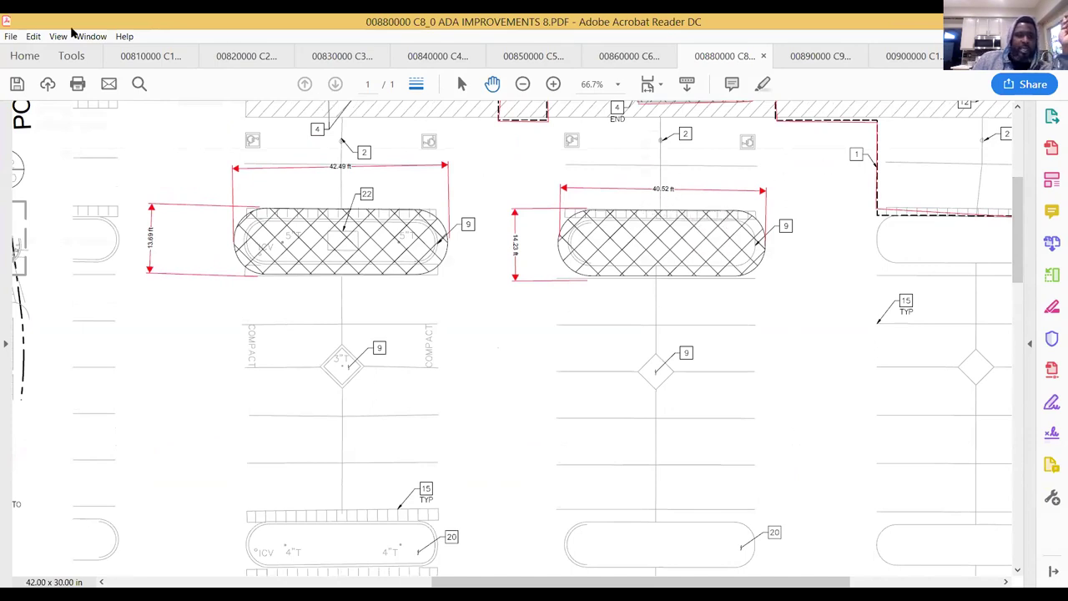
pyautogui.click(72, 56)
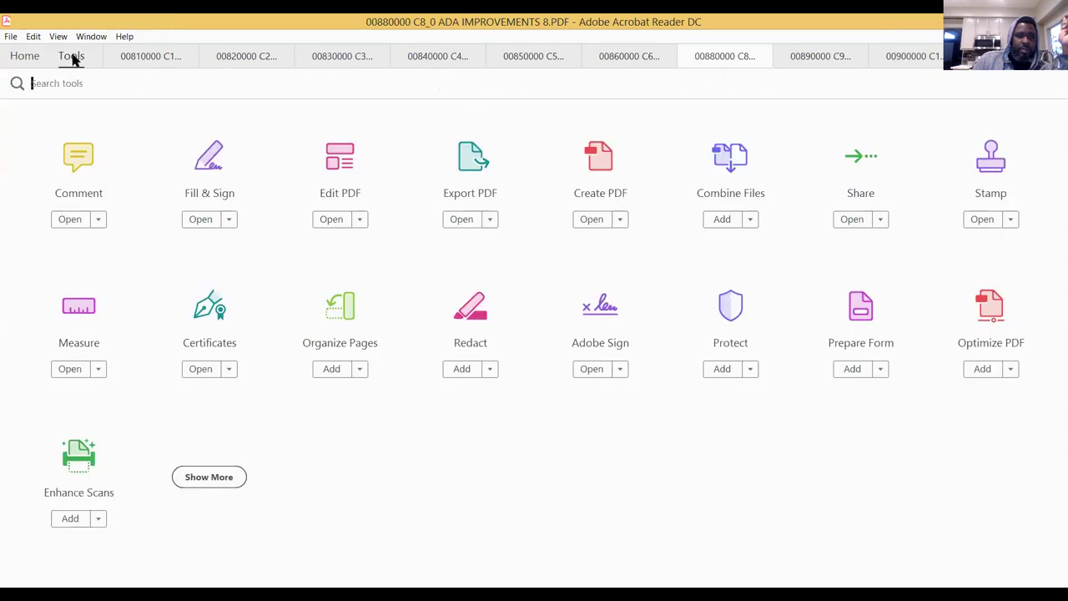
pyautogui.click(78, 306)
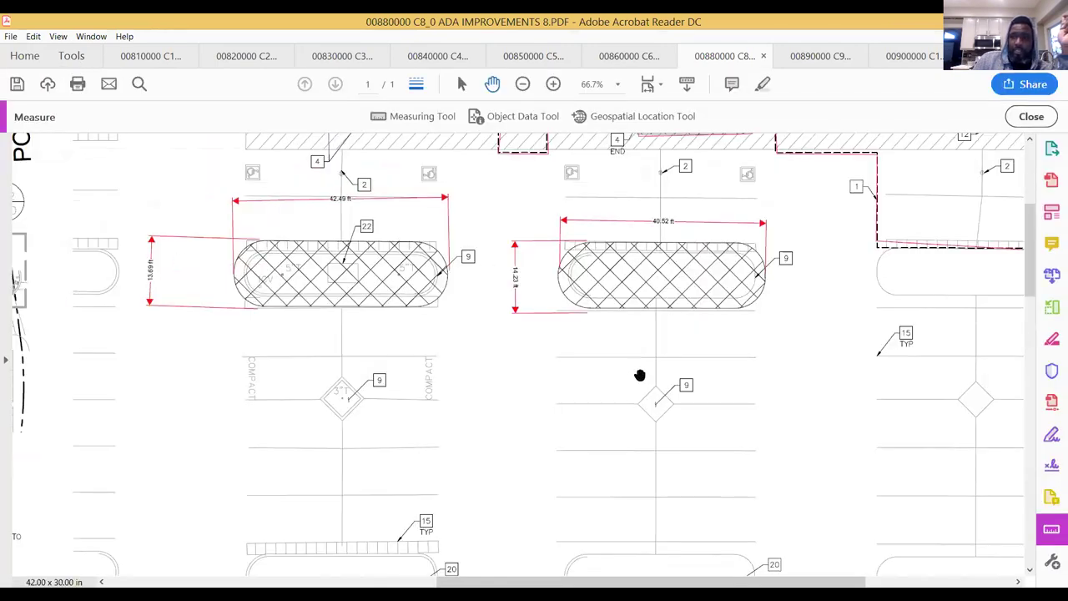
pyautogui.click(380, 116)
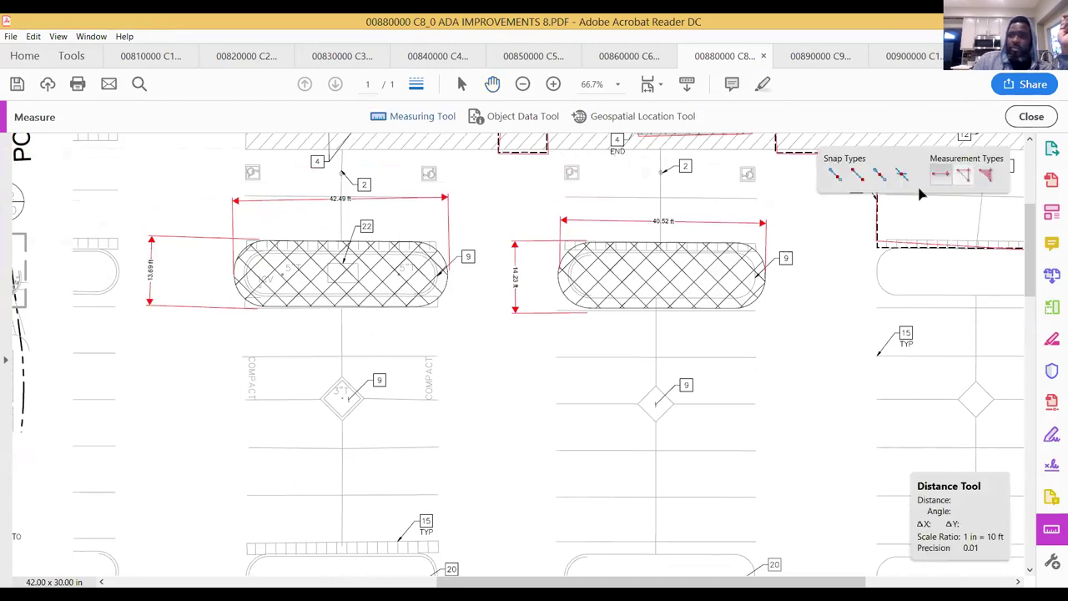
pyautogui.click(640, 390)
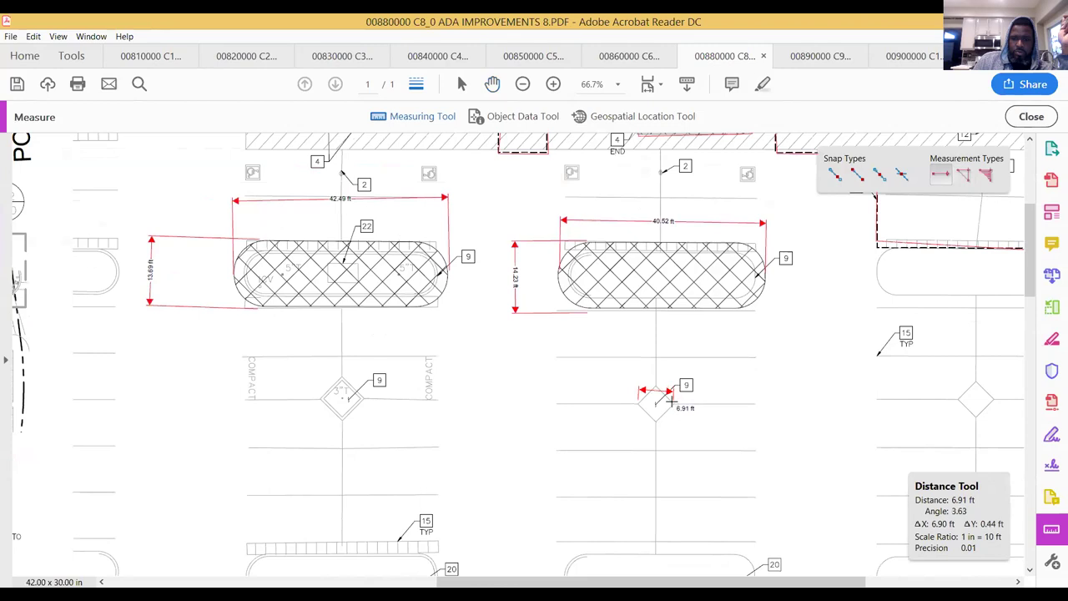
pyautogui.click(673, 400)
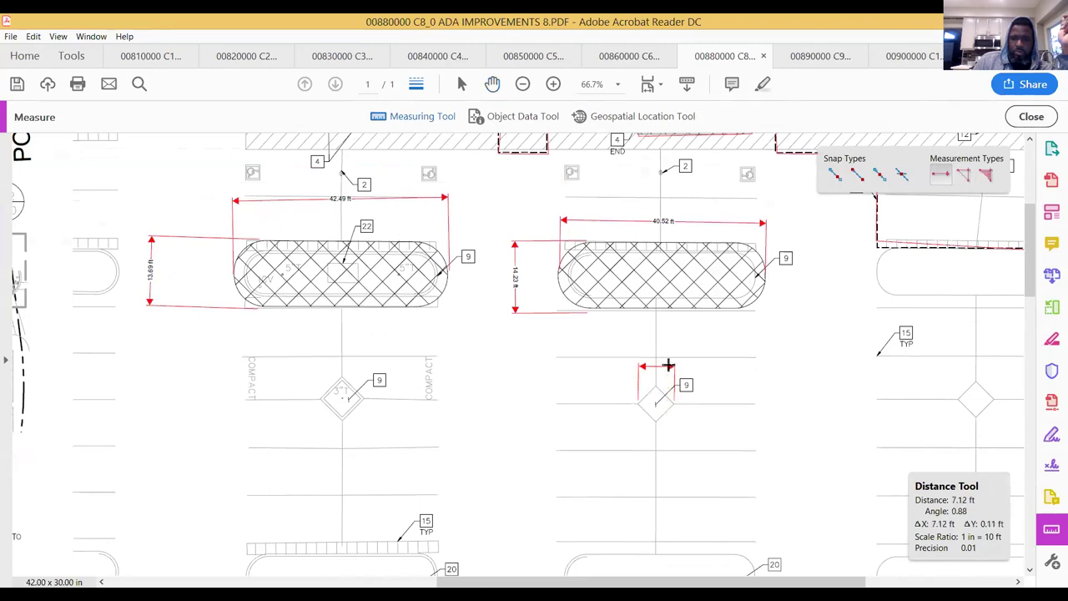
pyautogui.click(668, 367)
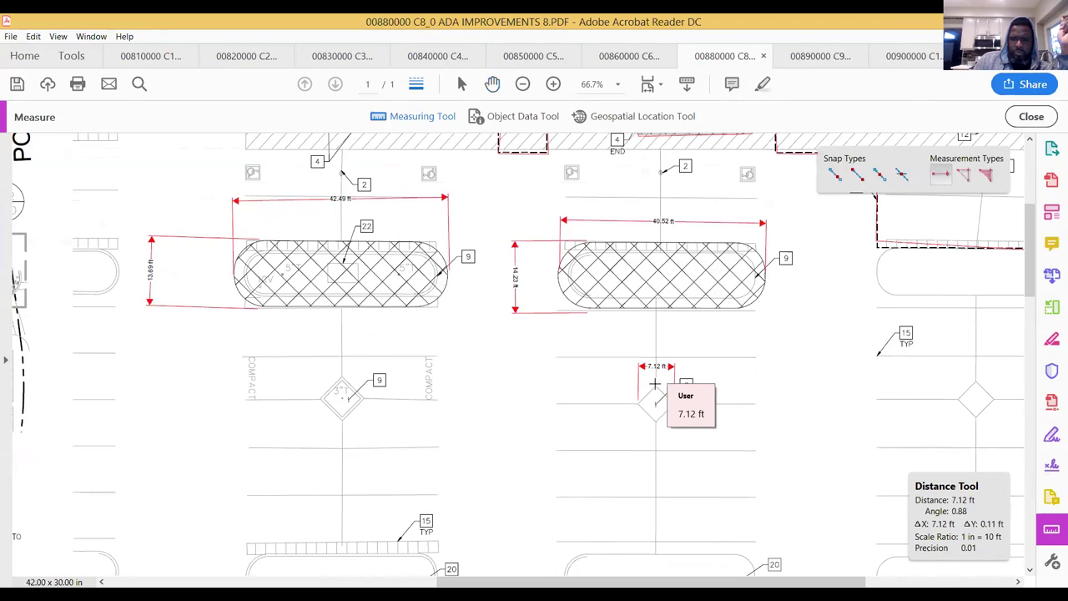
pyautogui.click(657, 381)
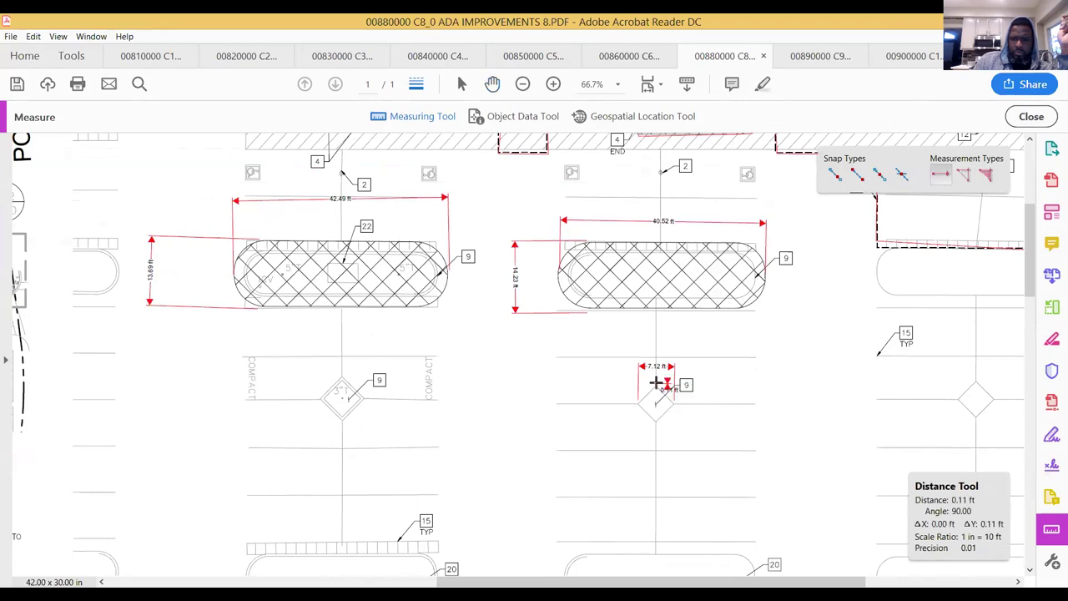
pyautogui.click(657, 424)
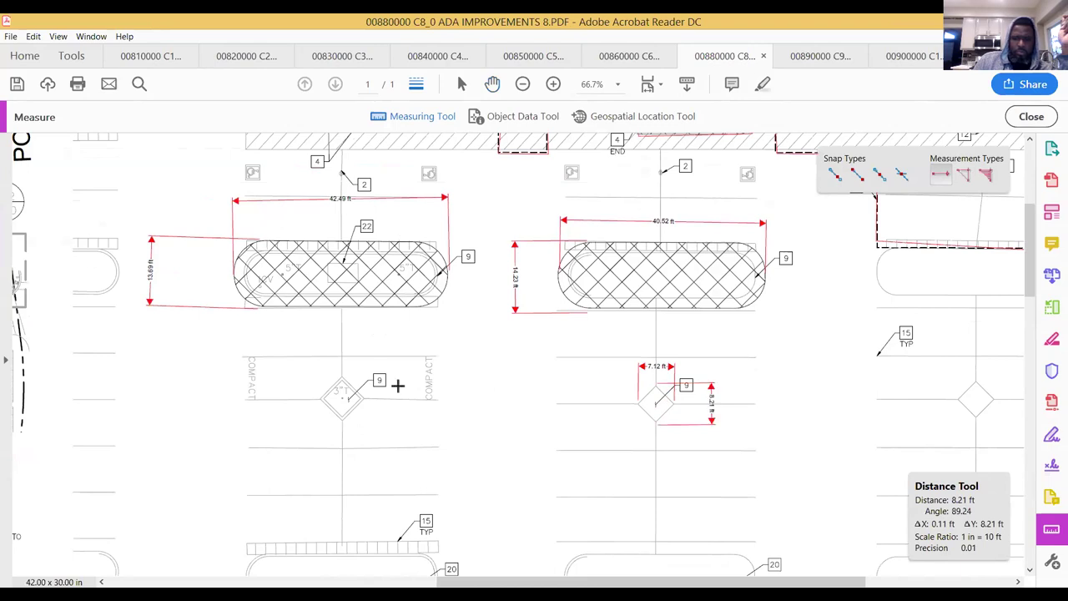
# Measure the height and width of the diamond planter tagged 9 below the island tagged 22, placing both dimensions outside it.
pyautogui.click(341, 373)
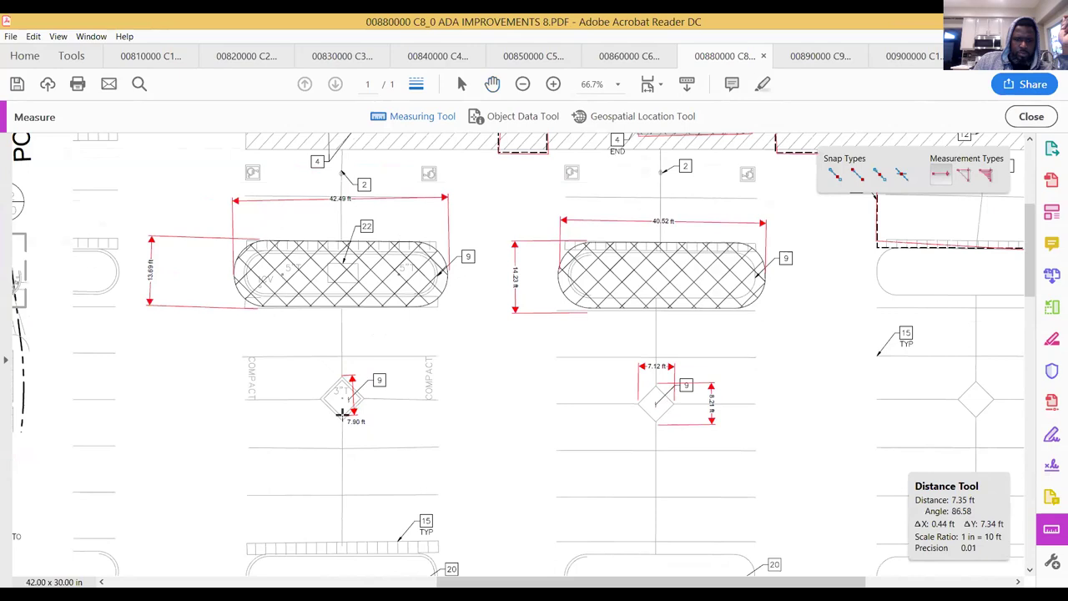
pyautogui.click(353, 415)
pyautogui.click(410, 408)
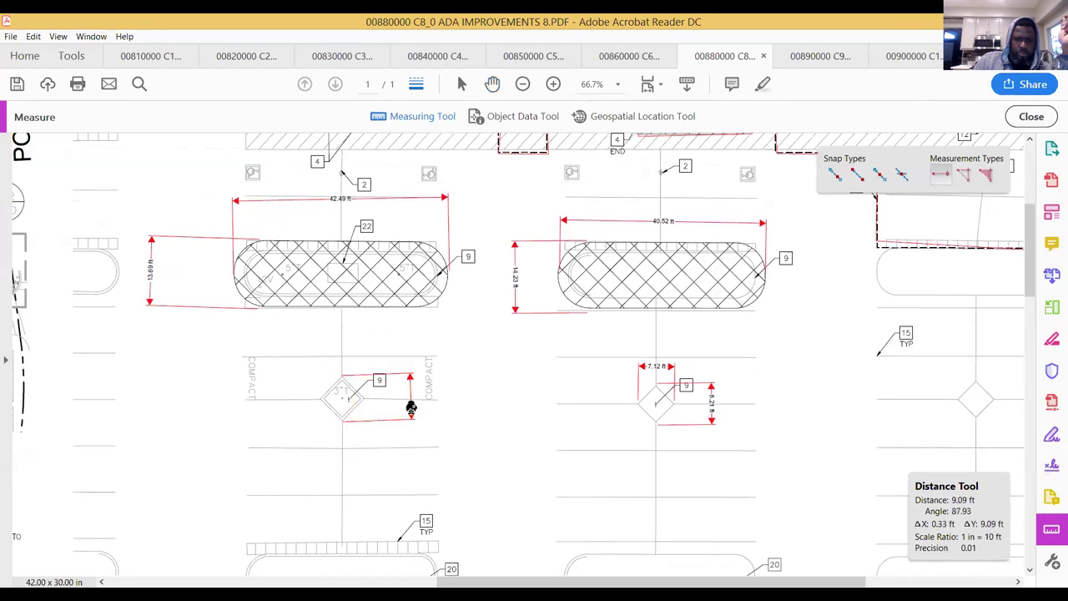
pyautogui.click(363, 397)
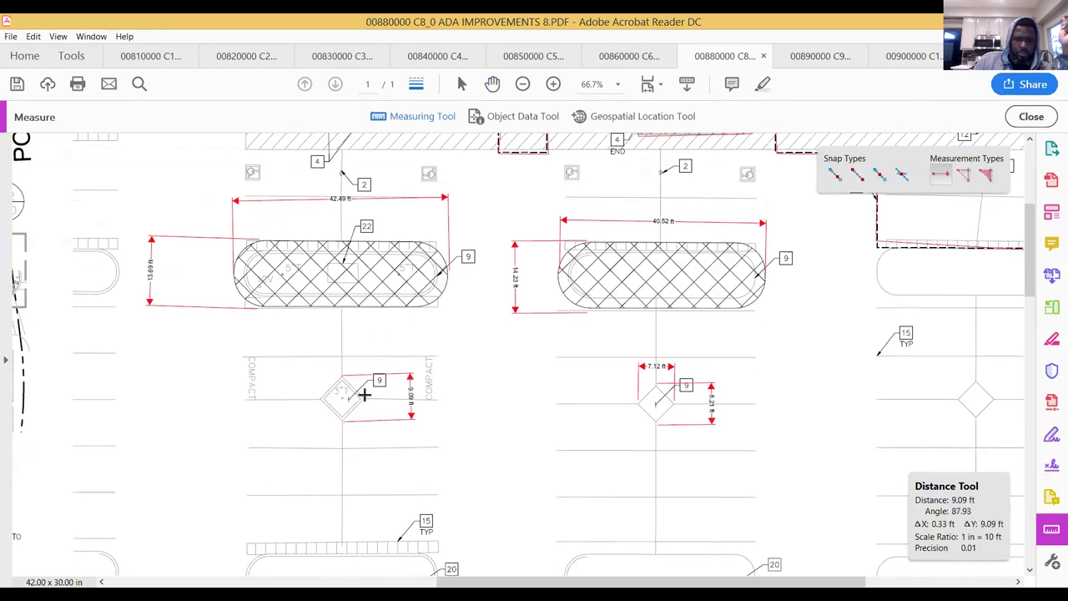
pyautogui.click(321, 395)
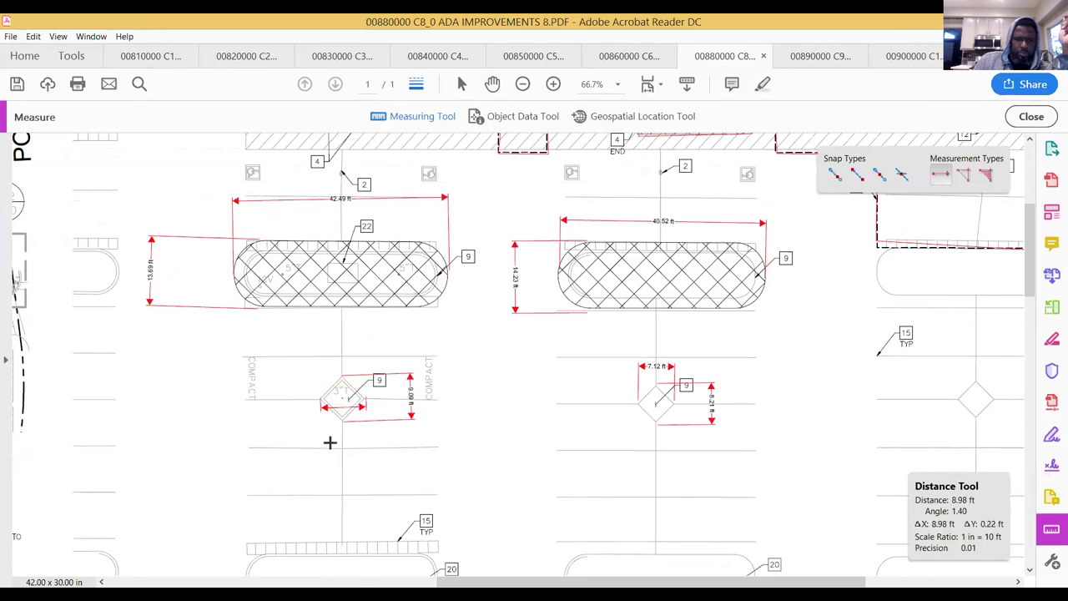
pyautogui.click(329, 451)
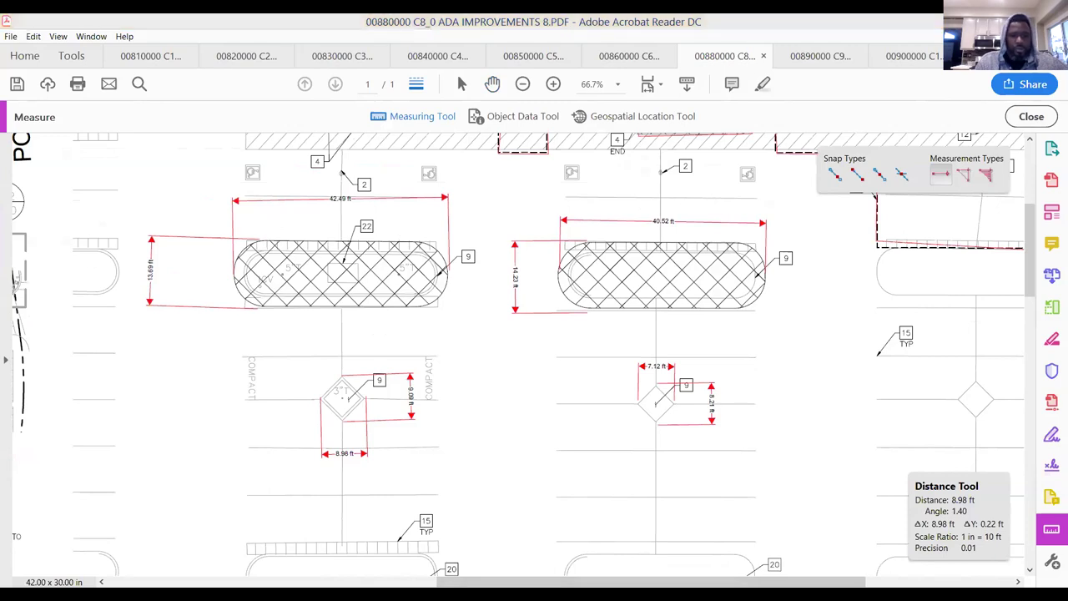
# Switch to the Excel workbook and add the line "Demo of lrge planters: 850sqft each" to the Bid List's Sheet 1 Includes description.
pyautogui.moveTo(151, 298)
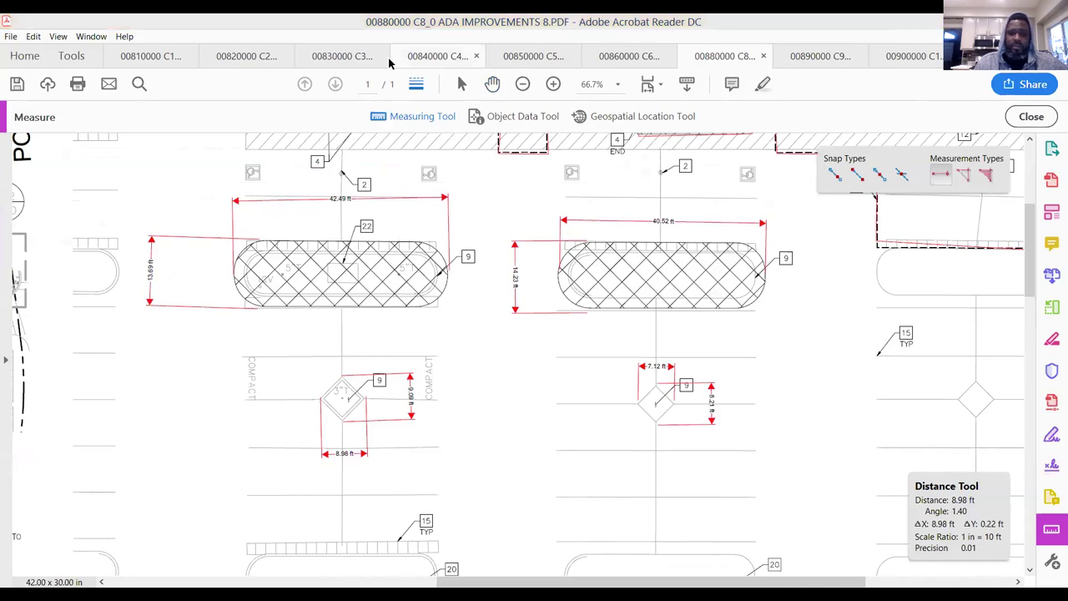
pyautogui.hotkey('alt', 'Tab')
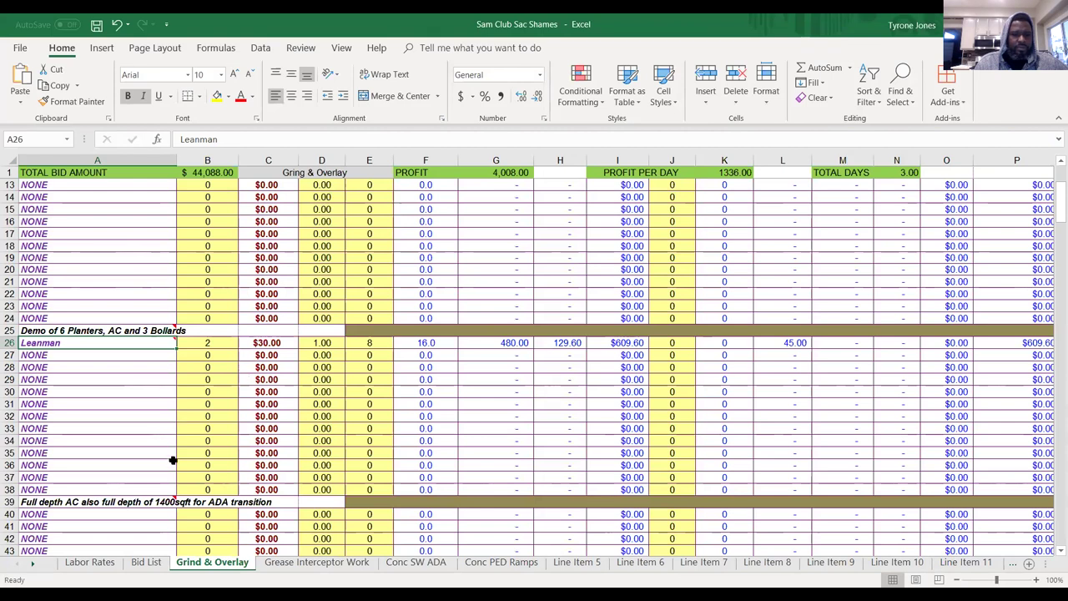
pyautogui.click(147, 562)
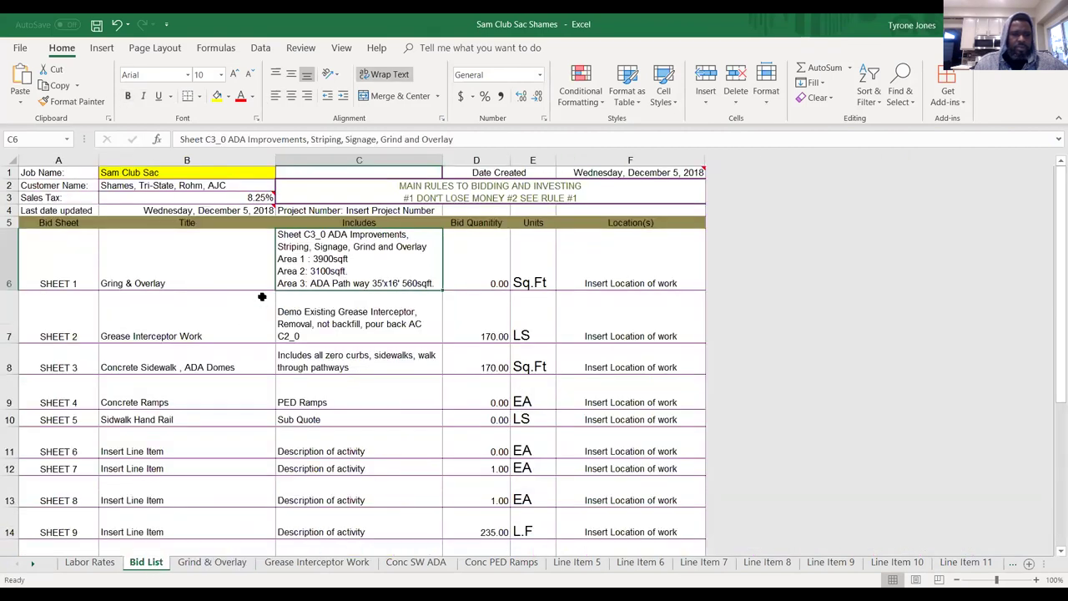
pyautogui.doubleClick(436, 283)
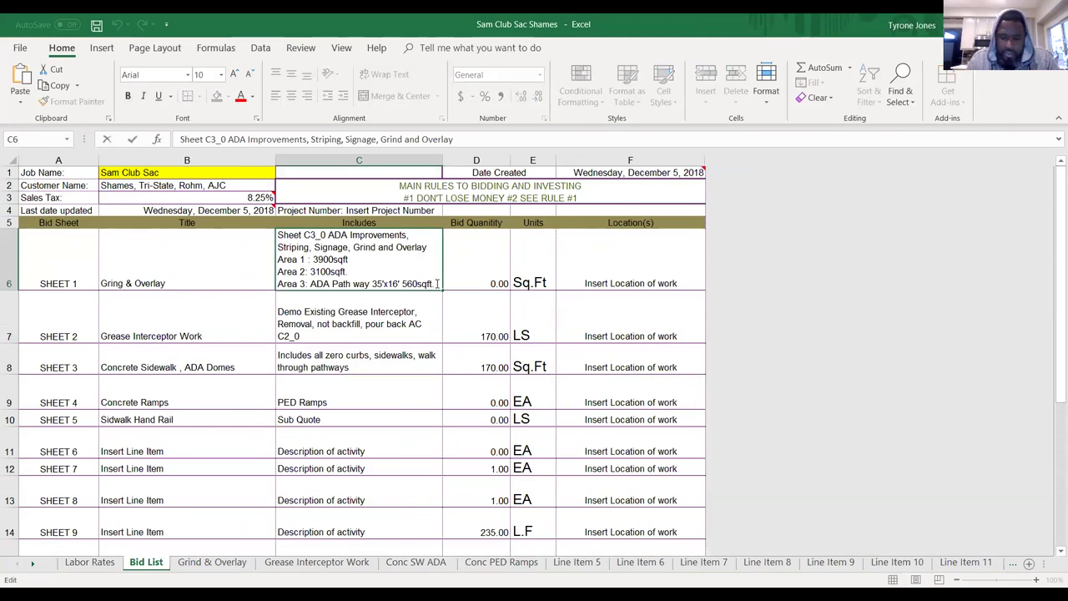
pyautogui.hotkey('alt', 'Return')
pyautogui.write('Demo of ')
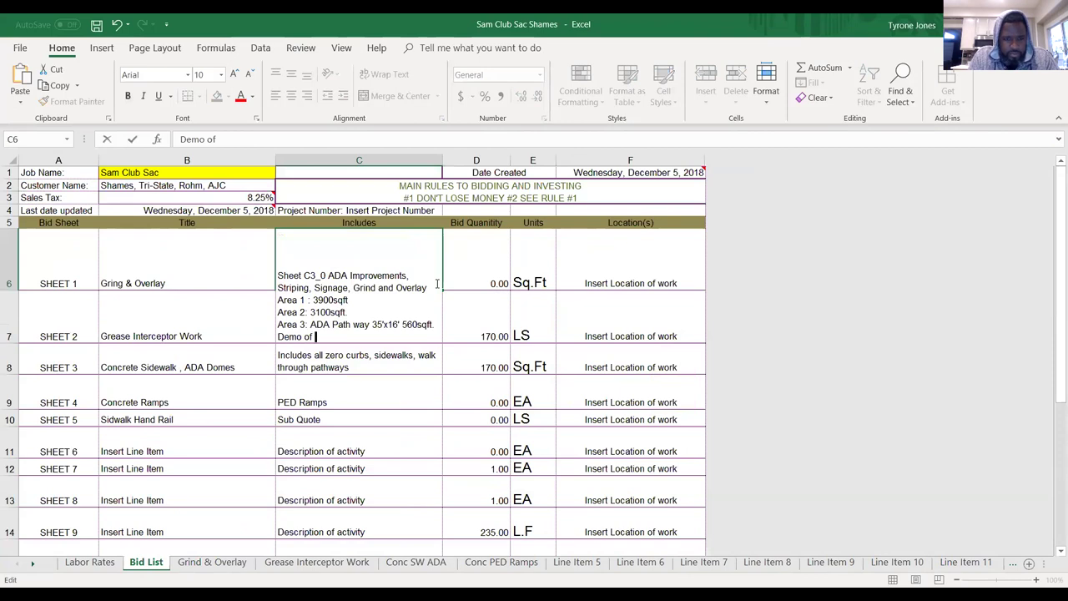
pyautogui.write('lrge plante')
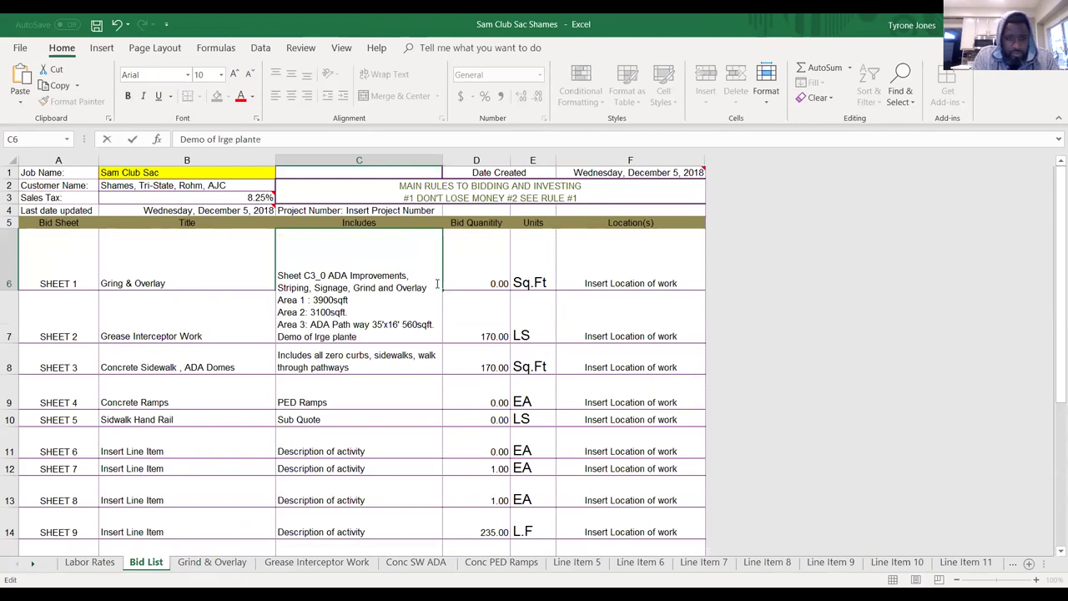
pyautogui.write('rs: ')
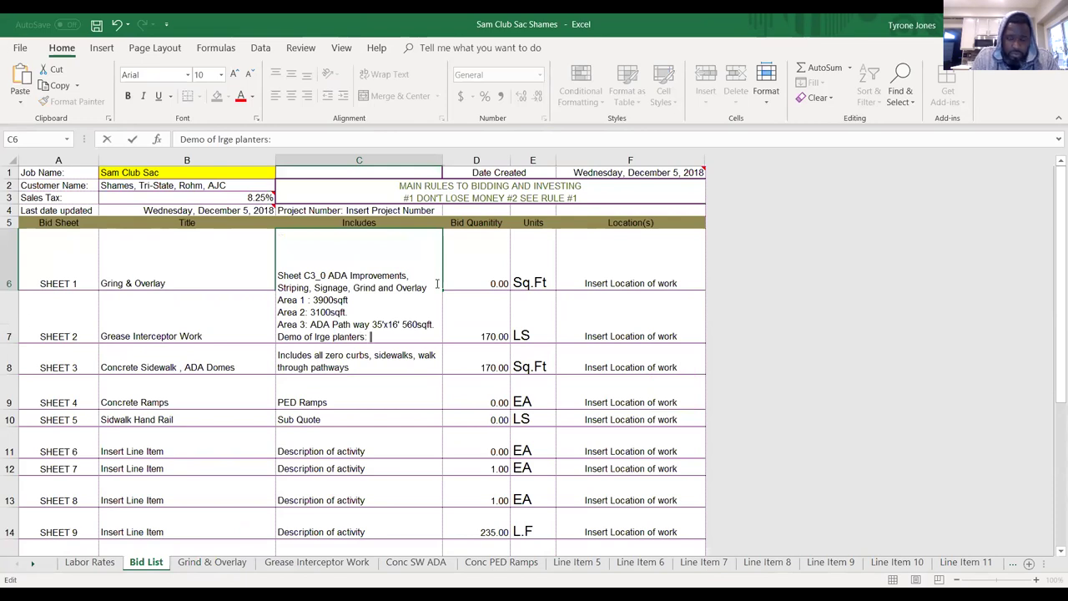
pyautogui.write('850sqft each')
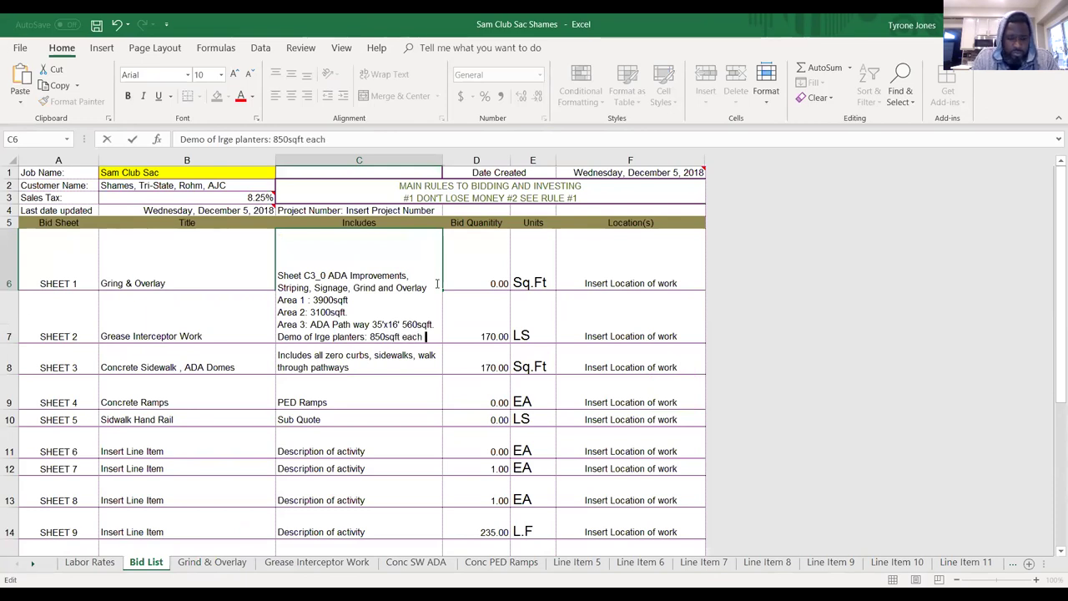
# Add the line "Total 1700sqft" below the large planters line in the Sheet 1 description and commit the cell.
pyautogui.hotkey('alt', 'Return')
pyautogui.write('Total ')
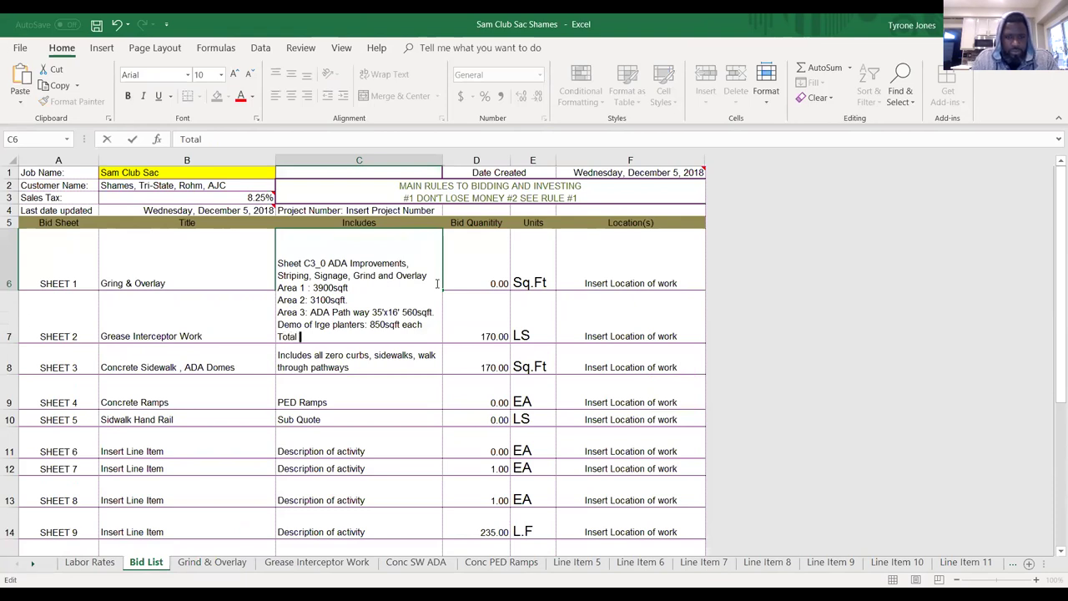
pyautogui.write('17')
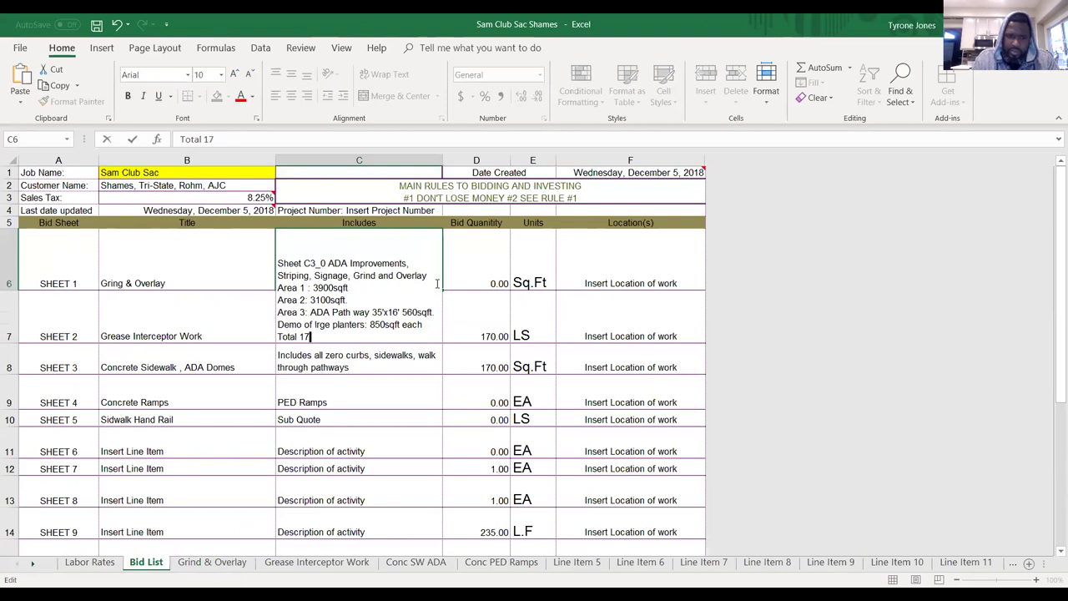
pyautogui.write('00sq')
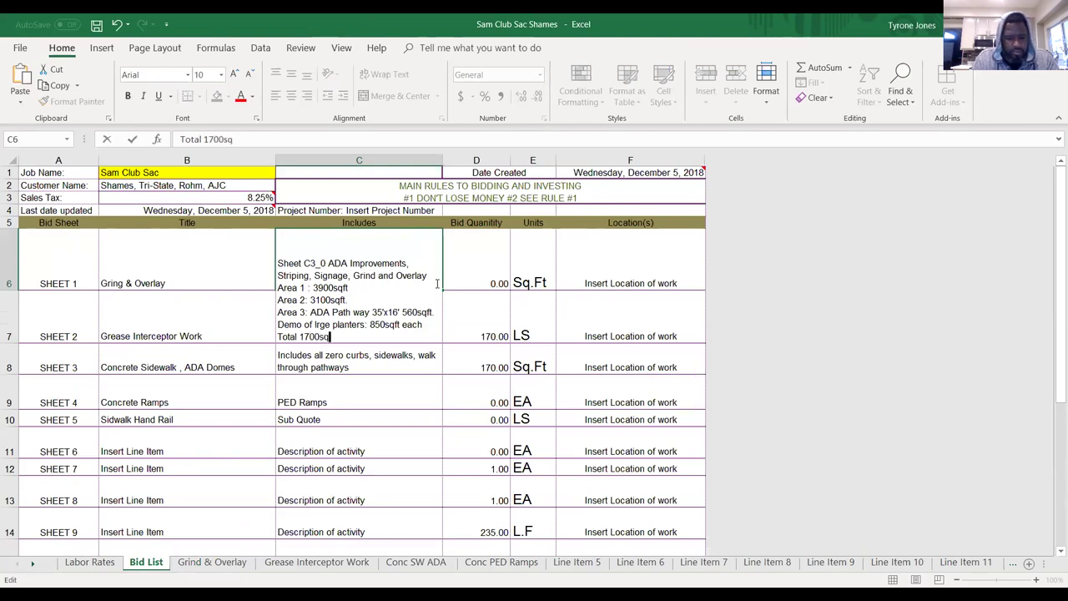
pyautogui.write('ft')
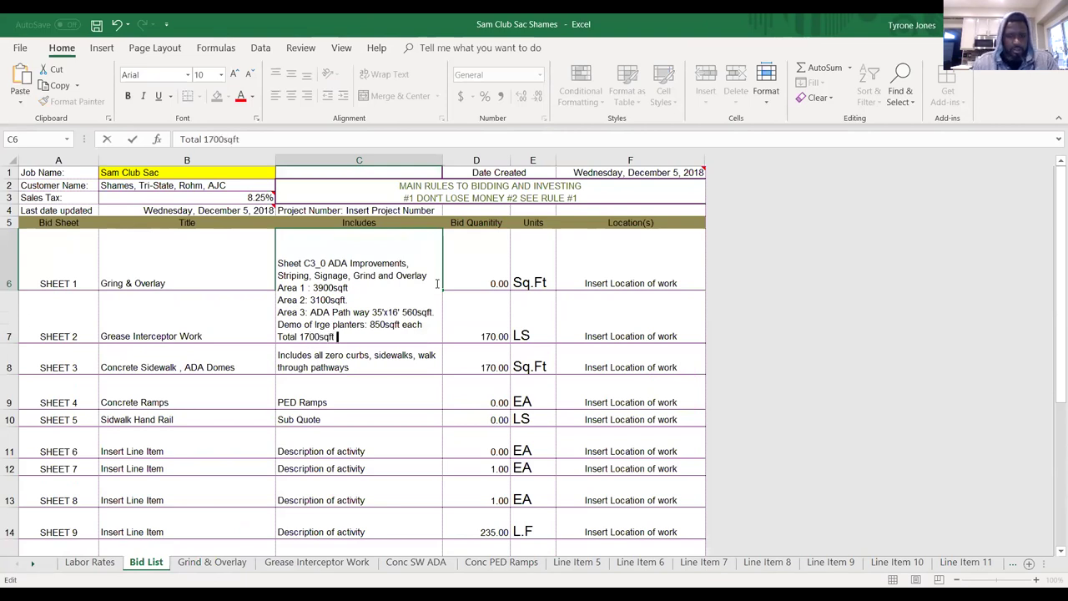
pyautogui.click(407, 354)
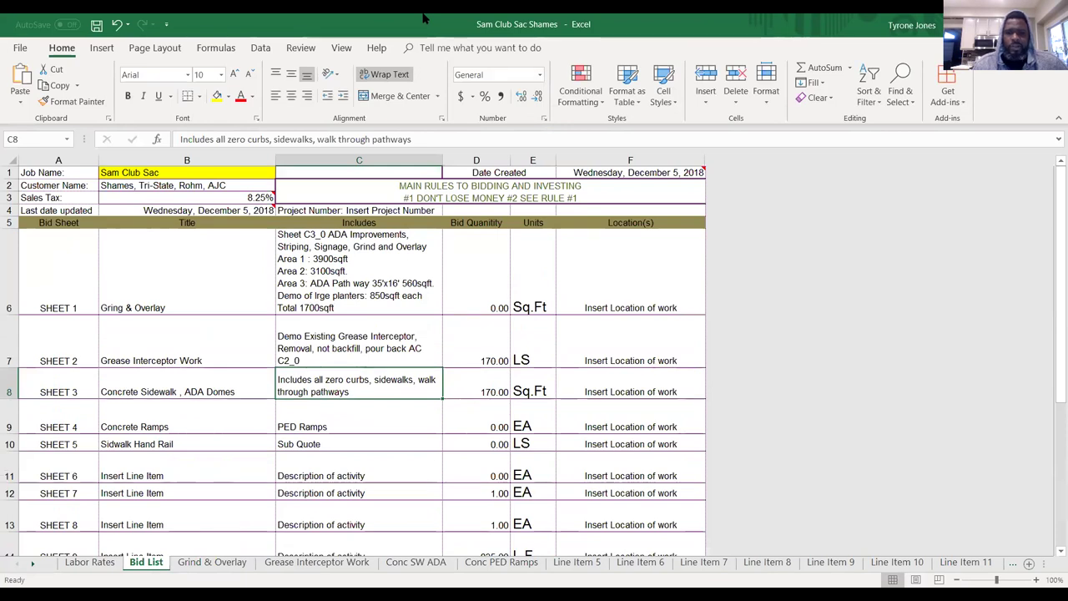
# Switch to the ADA improvement plan in Acrobat, close the Measure tool, and check the area notes on the hatched planter portions tagged 10.
pyautogui.hotkey('alt', 'Tab')
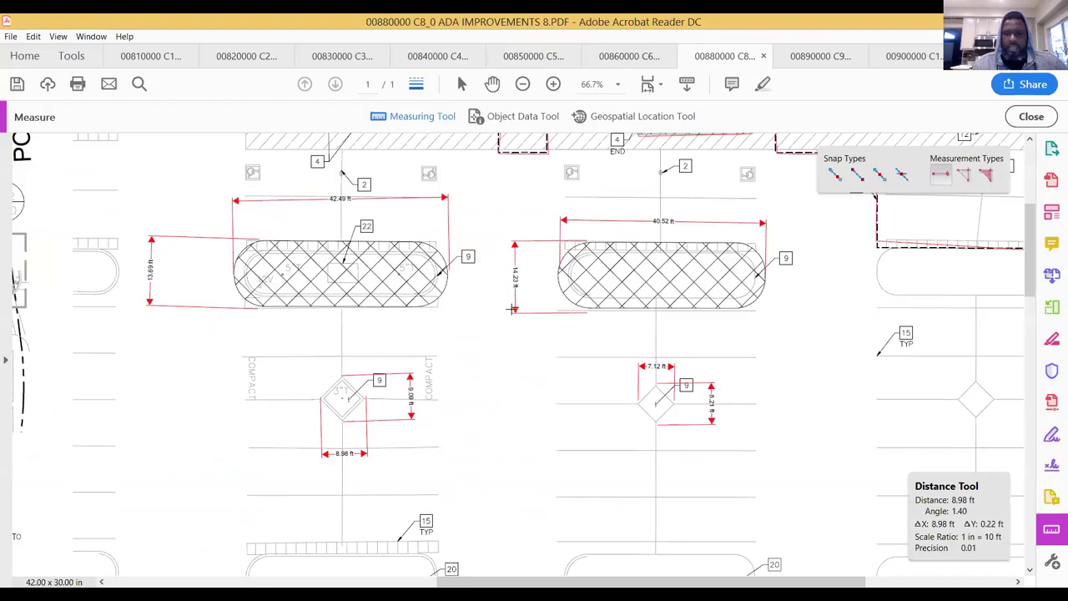
pyautogui.moveTo(1032, 256); pyautogui.dragTo(1035, 212)
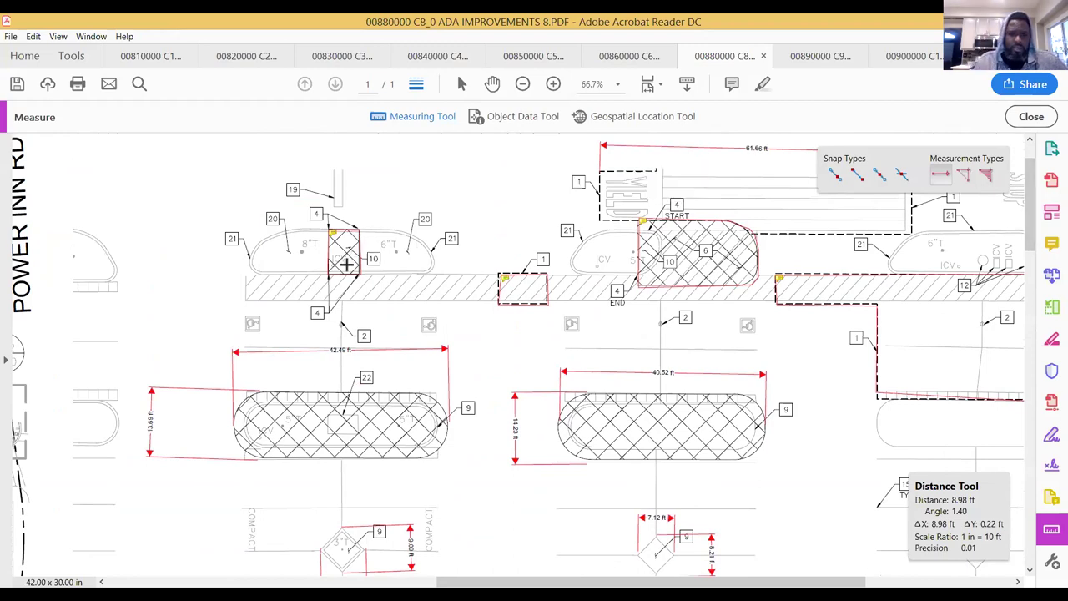
pyautogui.click(1032, 116)
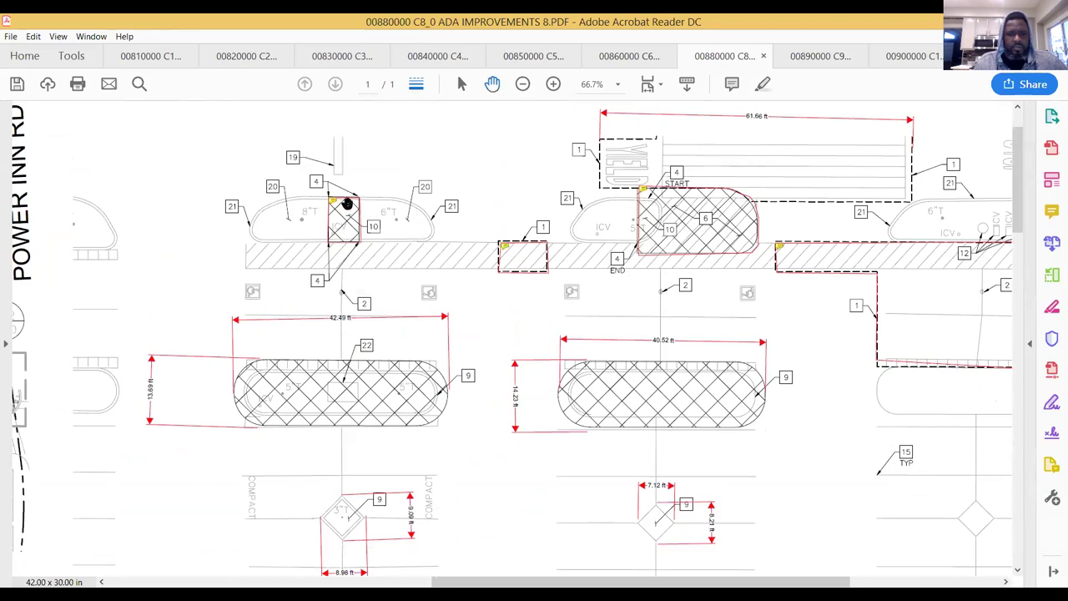
pyautogui.moveTo(352, 202)
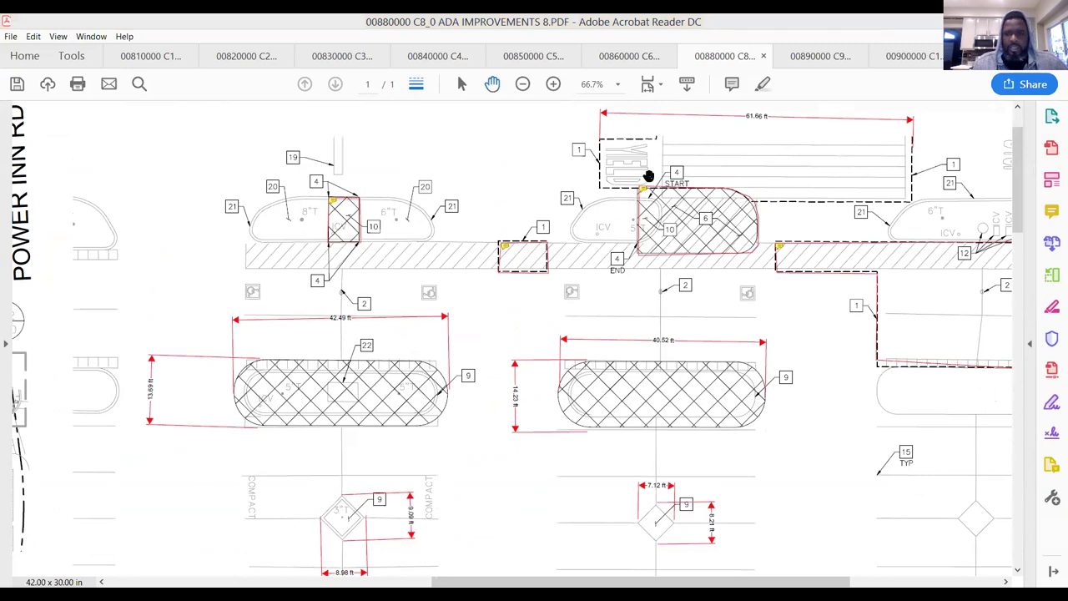
pyautogui.moveTo(655, 187)
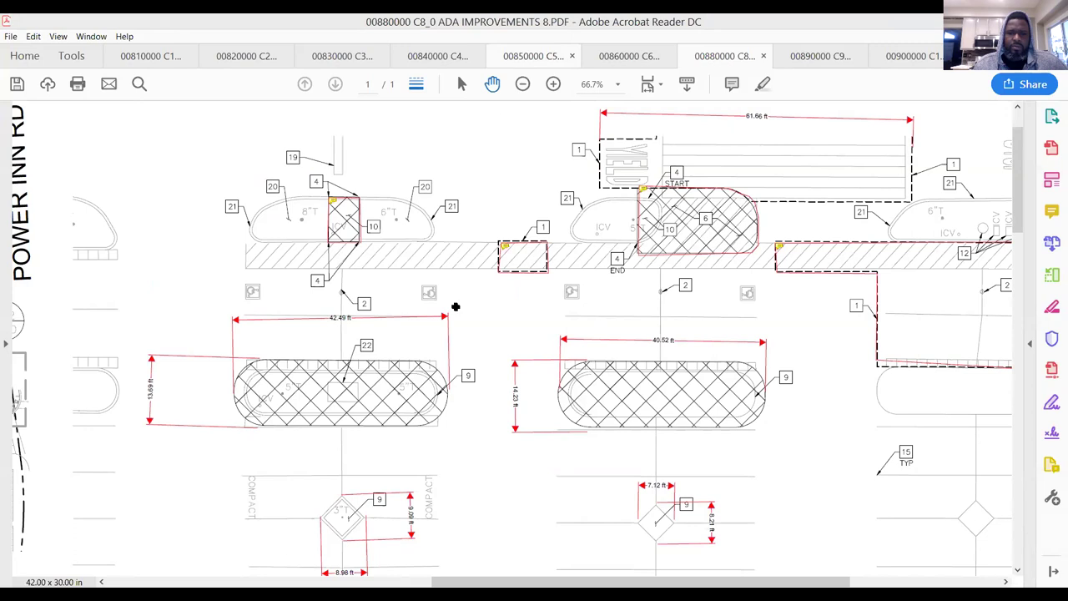
# Switch back to the Excel bid list and add blank lines below "Total 1700sqft" in the Sheet 1 Includes description.
pyautogui.hotkey('alt', 'Tab')
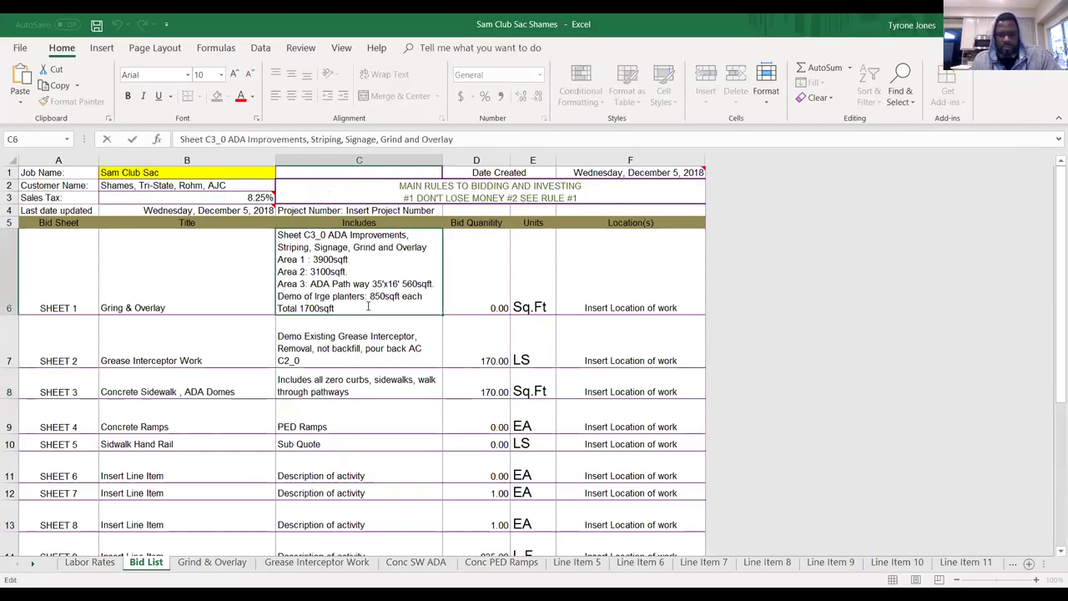
pyautogui.hotkey('alt', 'Return')
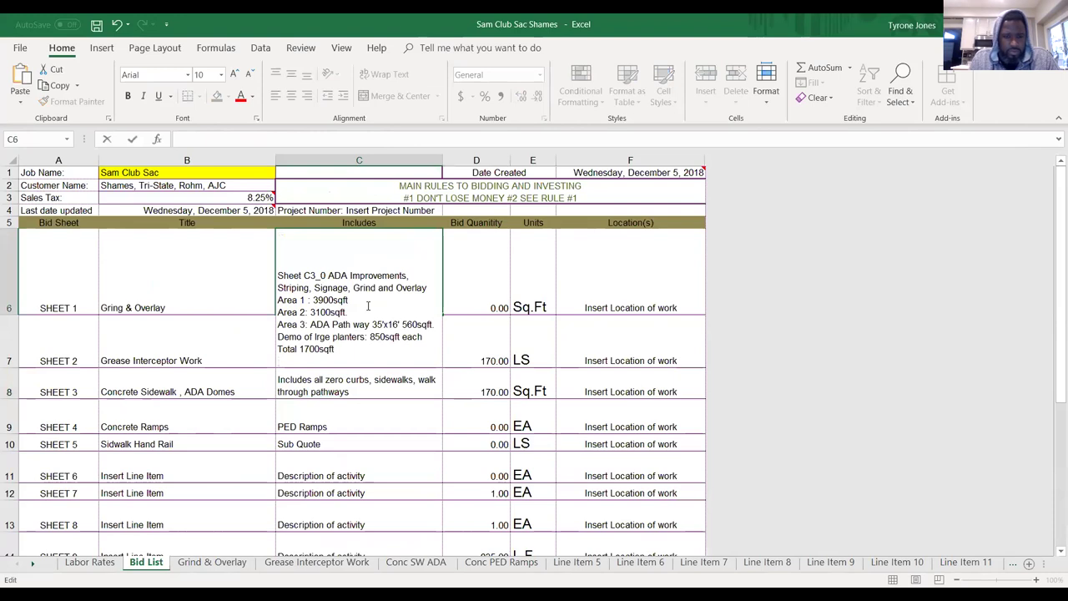
pyautogui.press('Return')
pyautogui.doubleClick(339, 307)
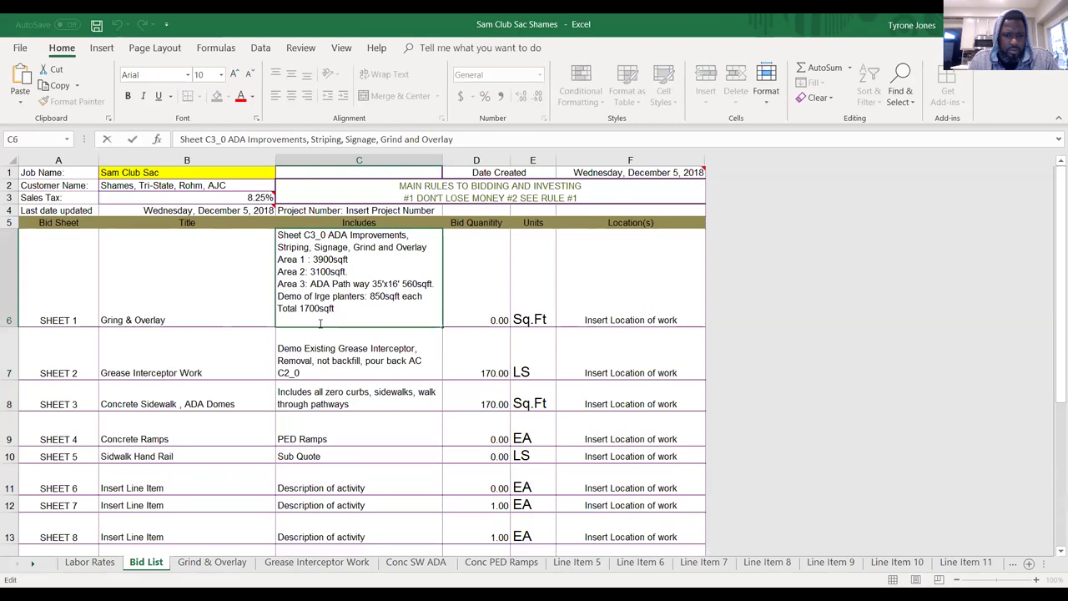
pyautogui.press('Down')
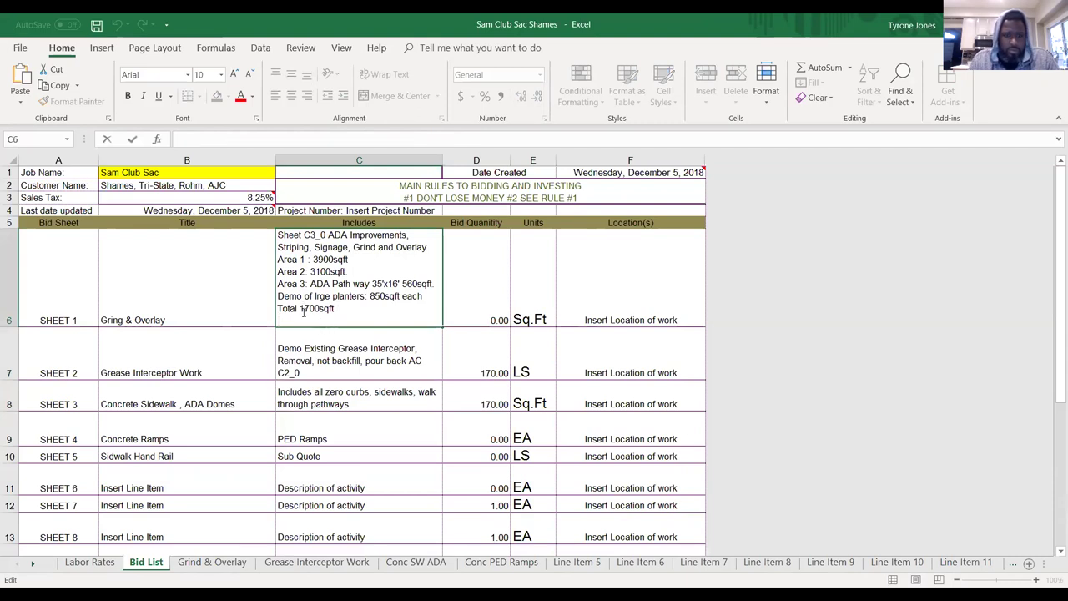
pyautogui.doubleClick(306, 308)
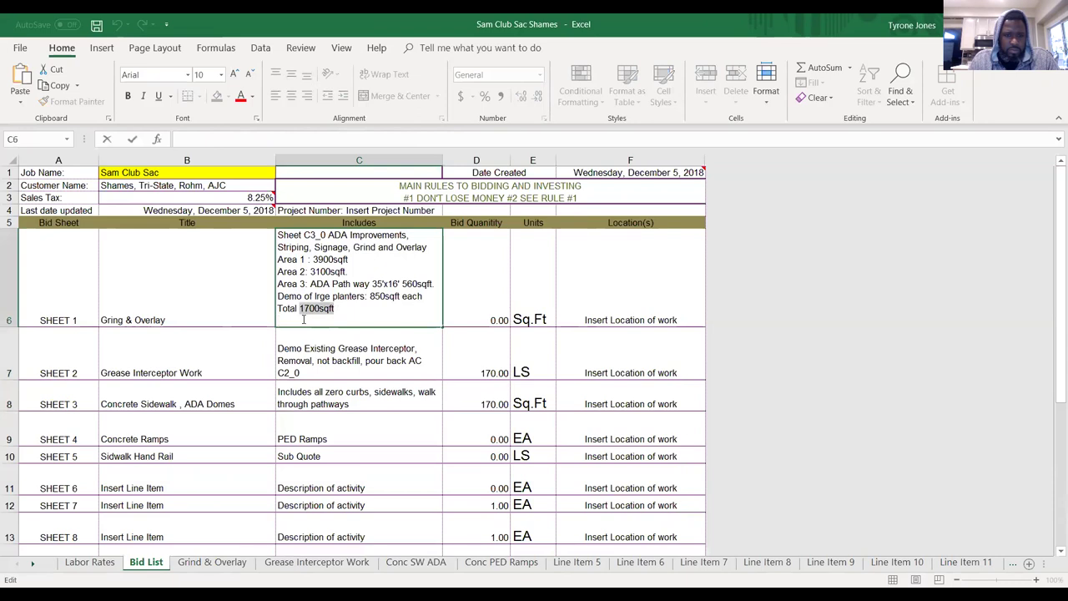
pyautogui.click(304, 319)
pyautogui.hotkey('alt', 'Return')
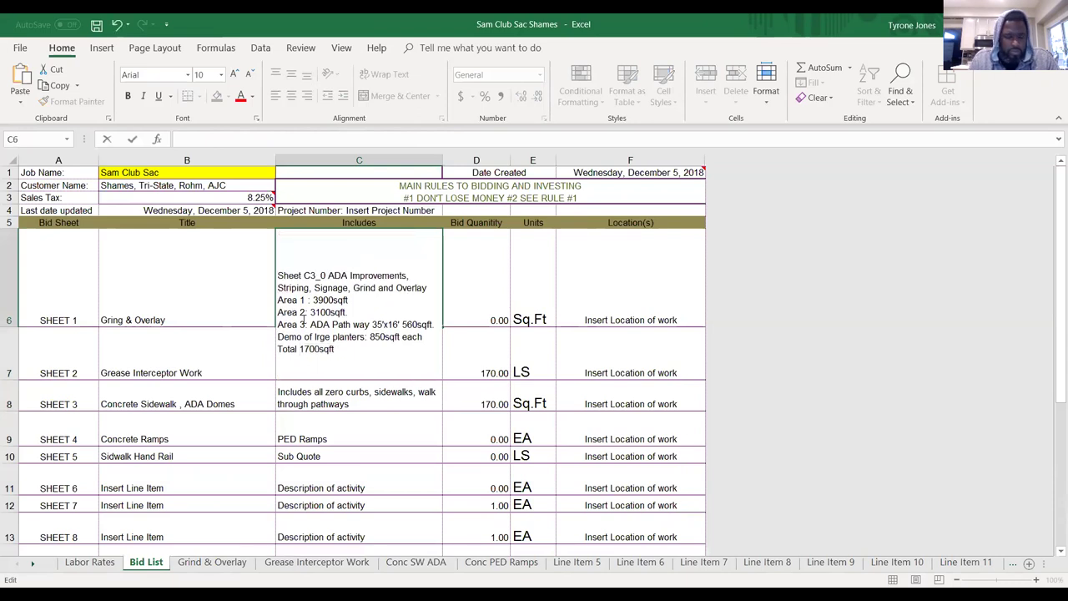
# Add the line "Demo of walk throughs: 365 sqft" below the planter total in the Sheet 1 Includes description and commit the cell.
pyautogui.write('Demo')
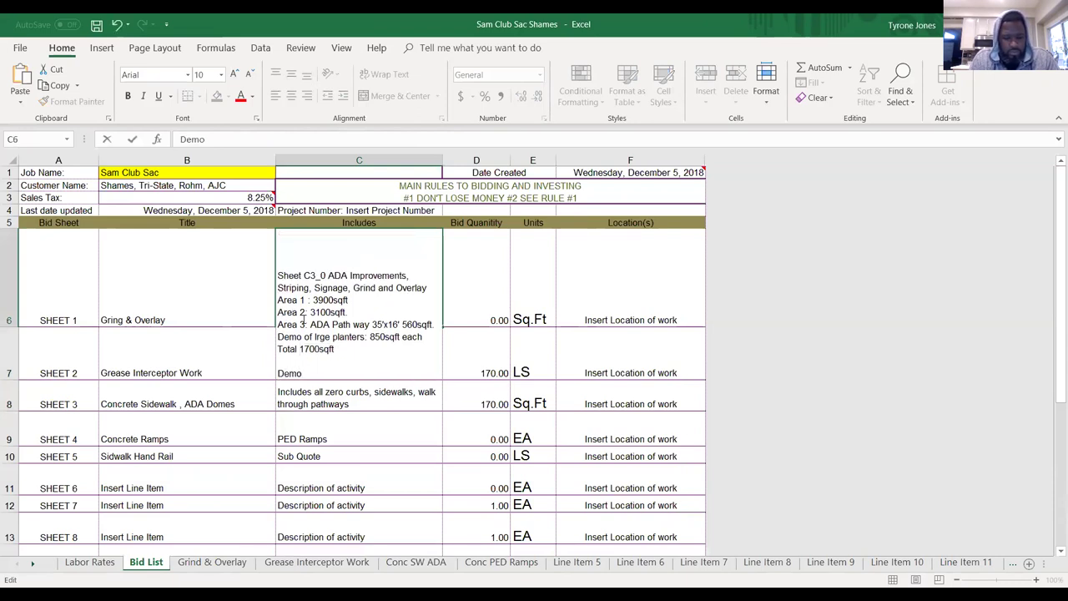
pyautogui.write(' of ')
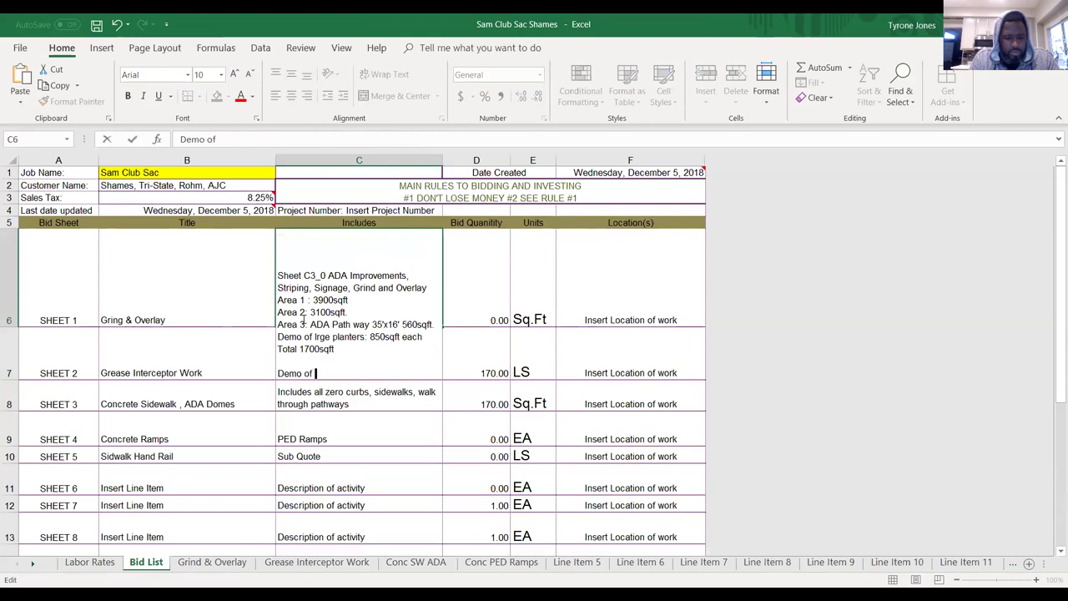
pyautogui.write('SW')
pyautogui.press('BackSpace')
pyautogui.press('BackSpace')
pyautogui.write('walk')
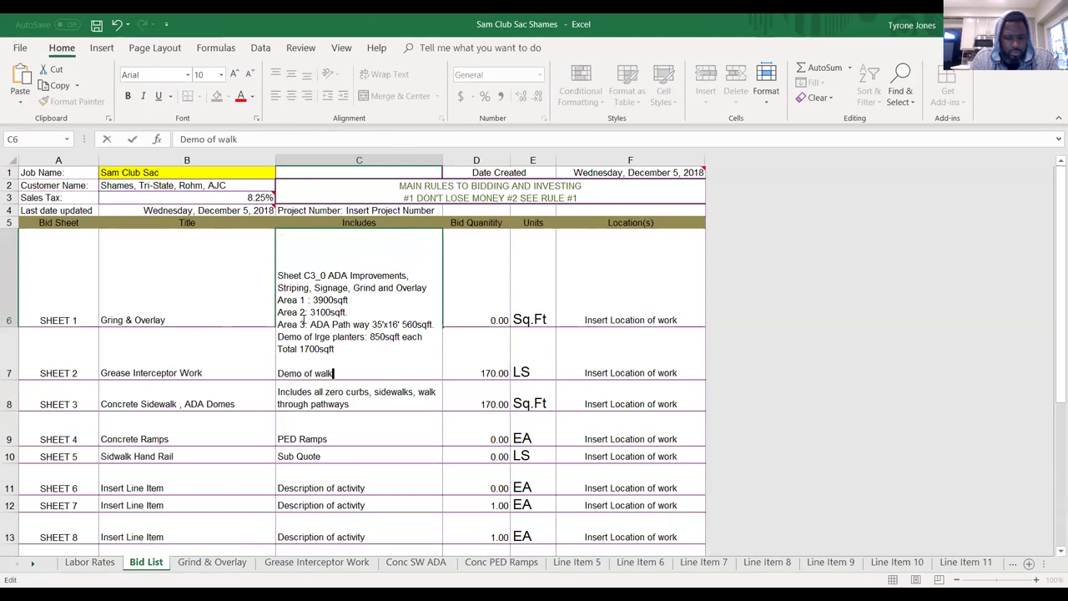
pyautogui.write(' through')
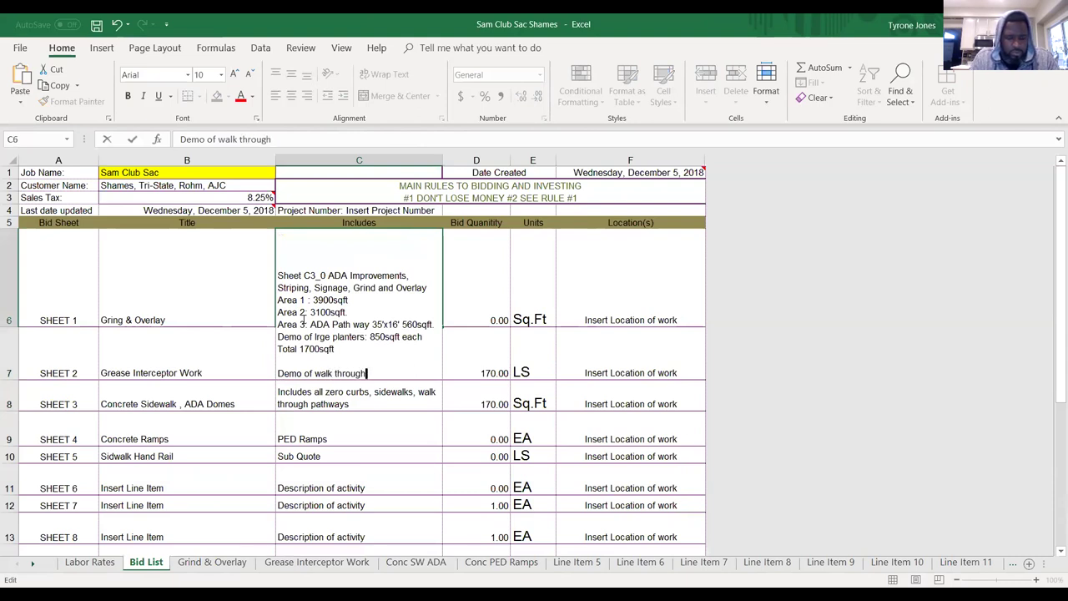
pyautogui.write('s: ')
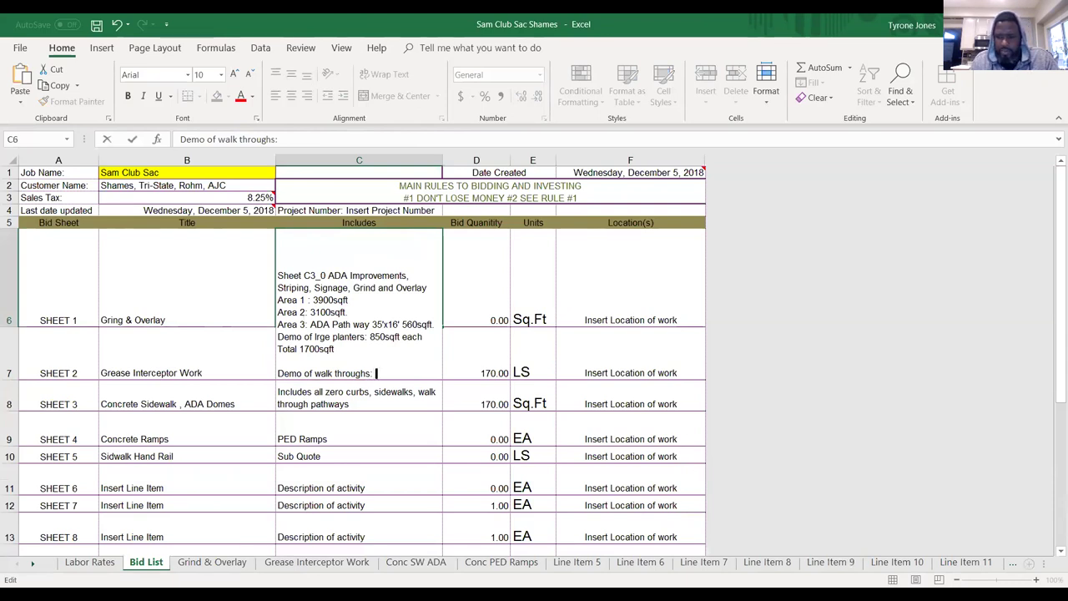
pyautogui.write('365 sqft')
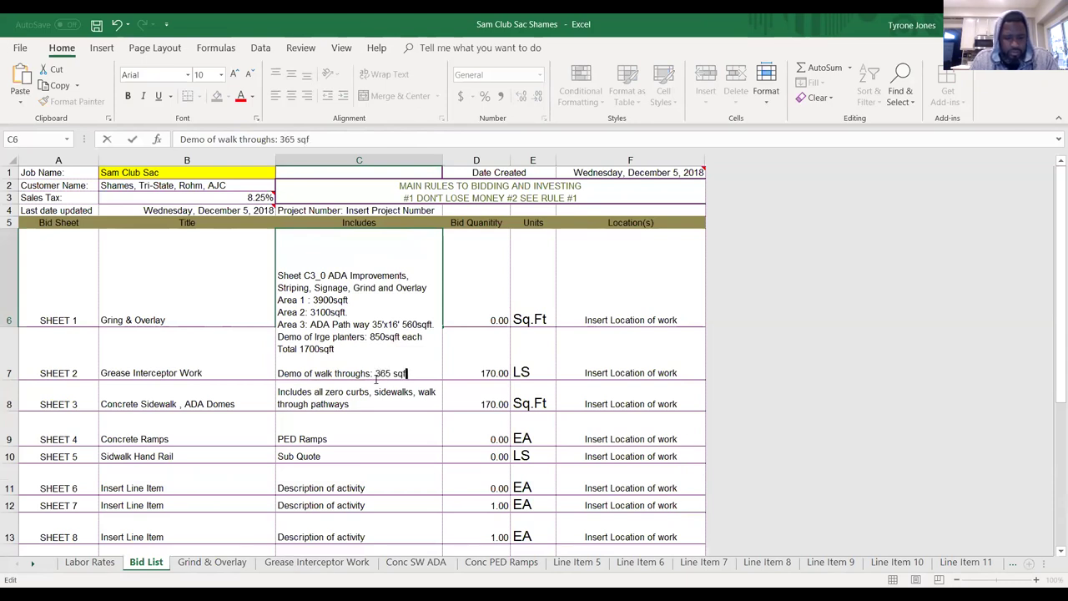
pyautogui.click(386, 396)
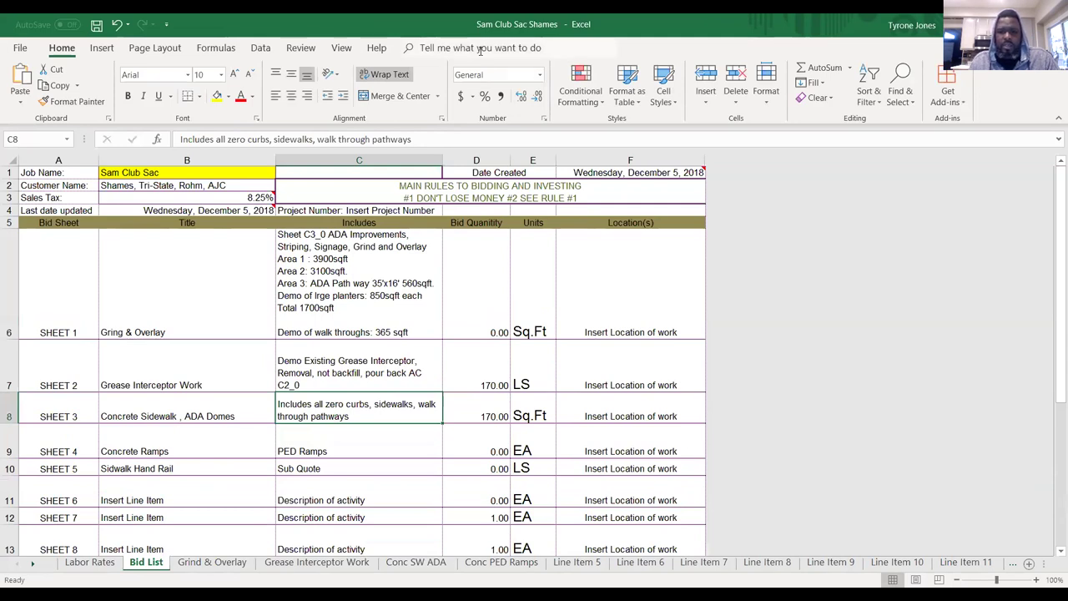
# Switch to the ADA improvement plan in Acrobat, reopen the Measure tool, and dimension the width of the narrow hatched planter portion tagged 10.
pyautogui.hotkey('alt', 'Tab')
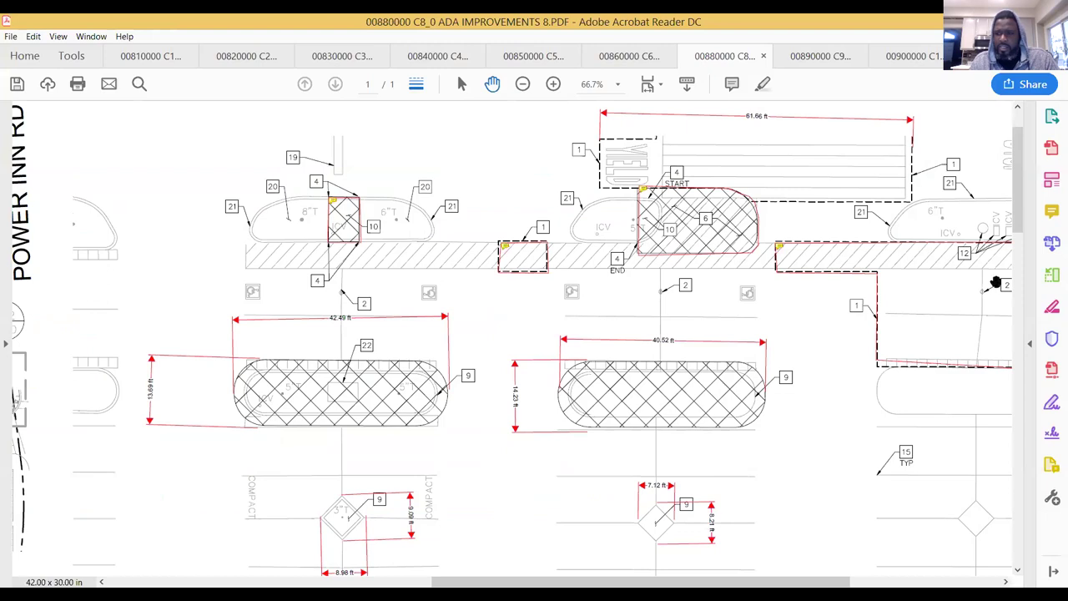
pyautogui.moveTo(1019, 214); pyautogui.dragTo(1022, 297)
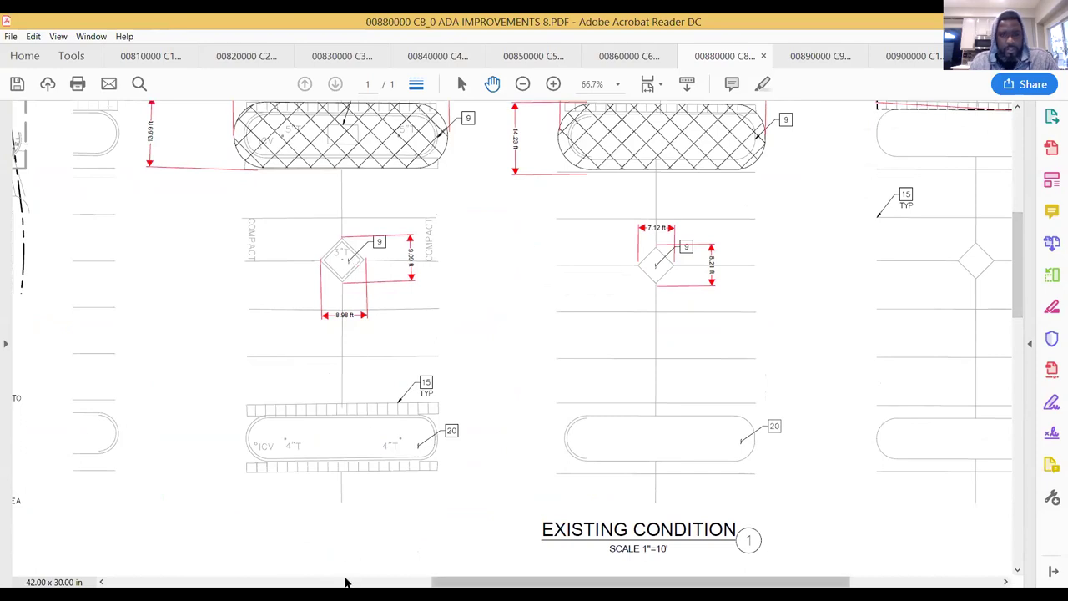
pyautogui.moveTo(1015, 244); pyautogui.dragTo(1015, 167)
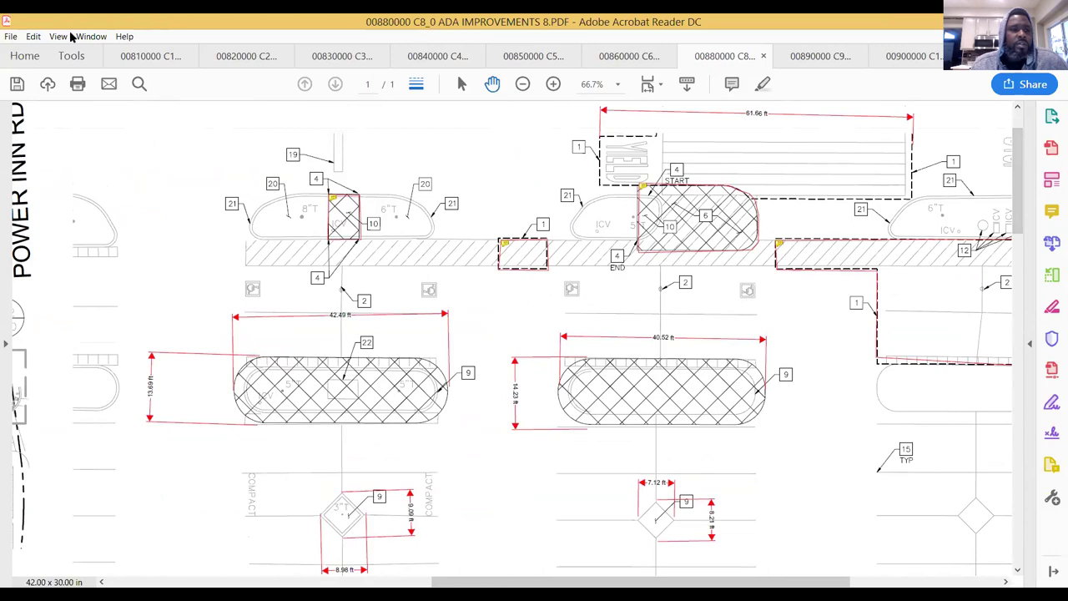
pyautogui.click(72, 57)
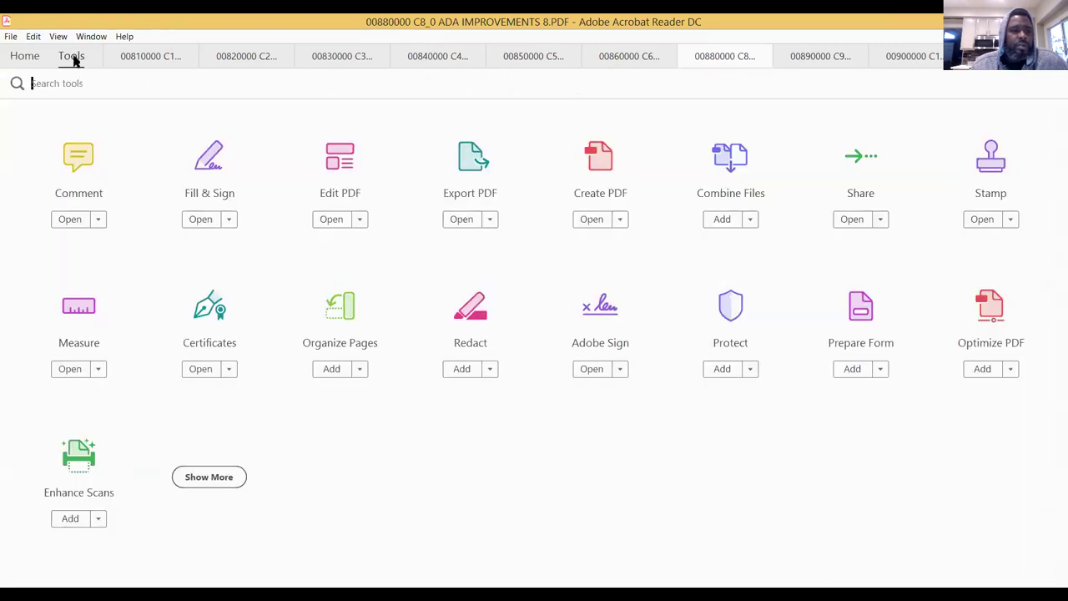
pyautogui.click(80, 305)
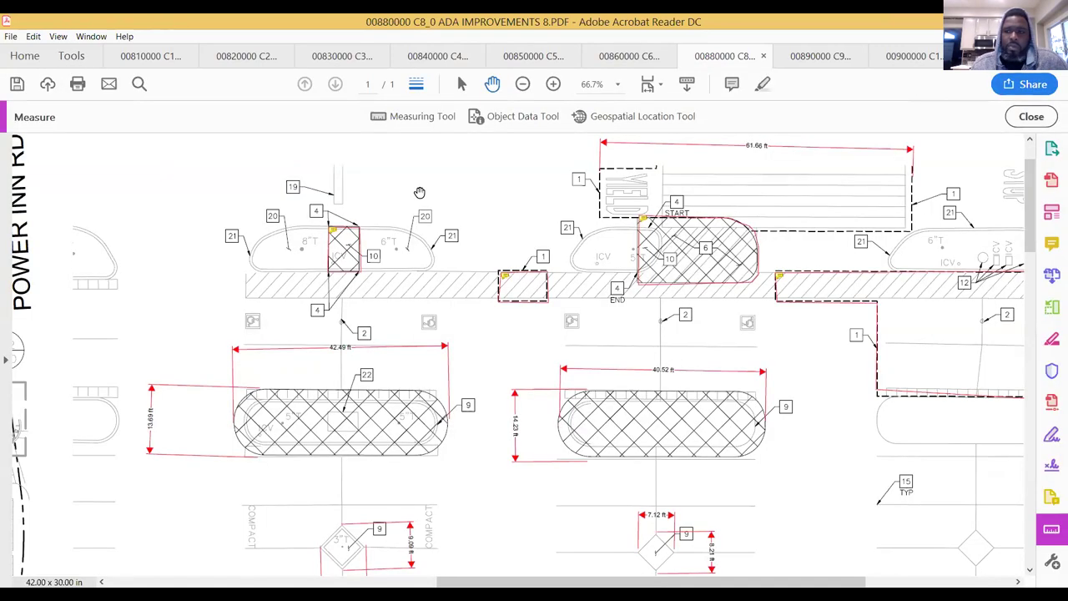
pyautogui.click(433, 124)
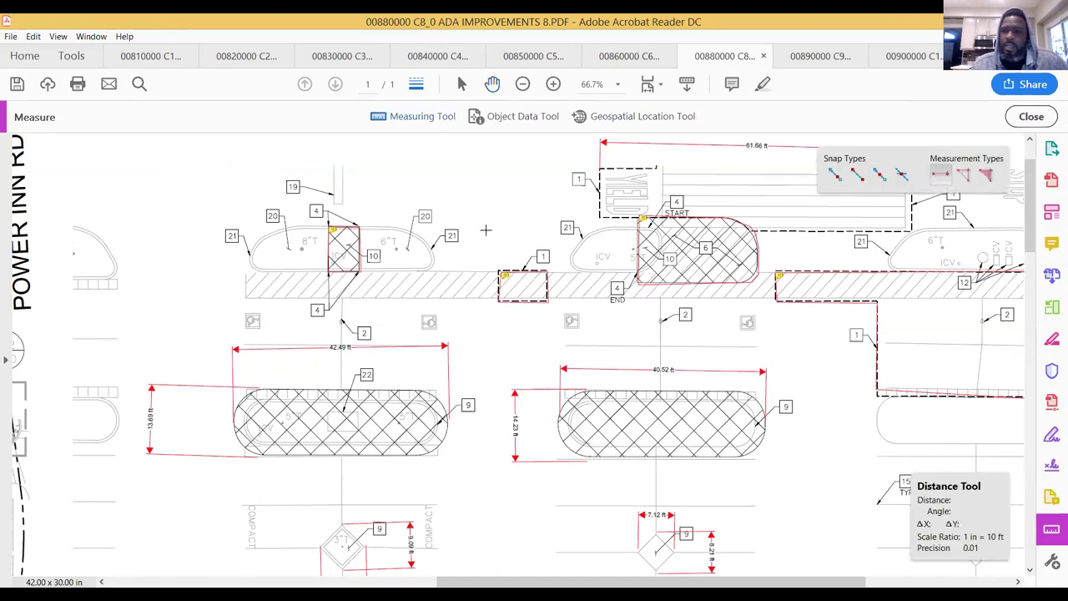
pyautogui.click(332, 203)
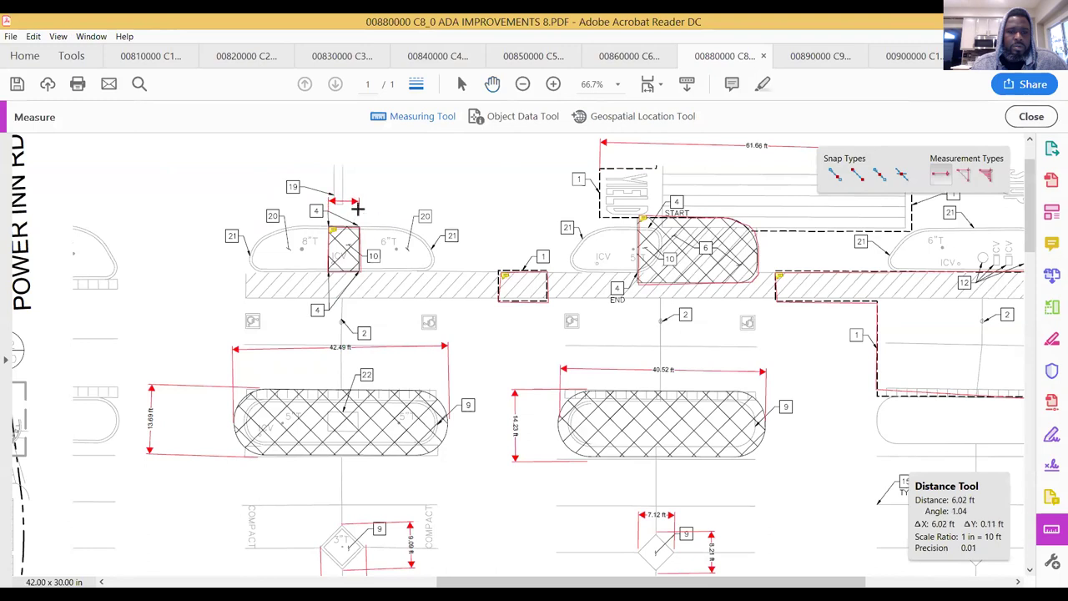
pyautogui.click(357, 204)
pyautogui.click(327, 239)
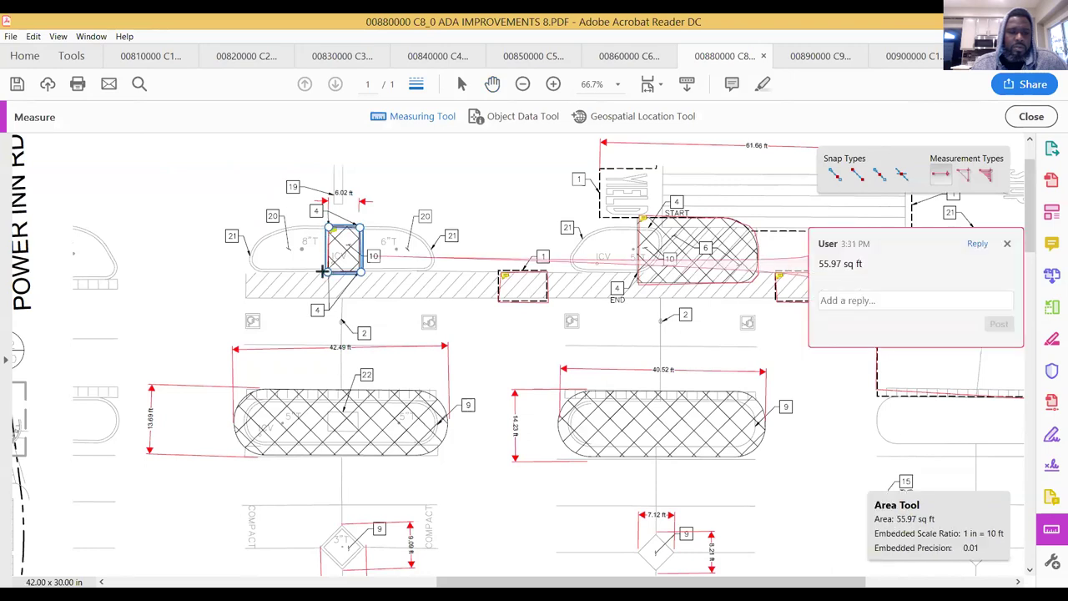
pyautogui.click(321, 236)
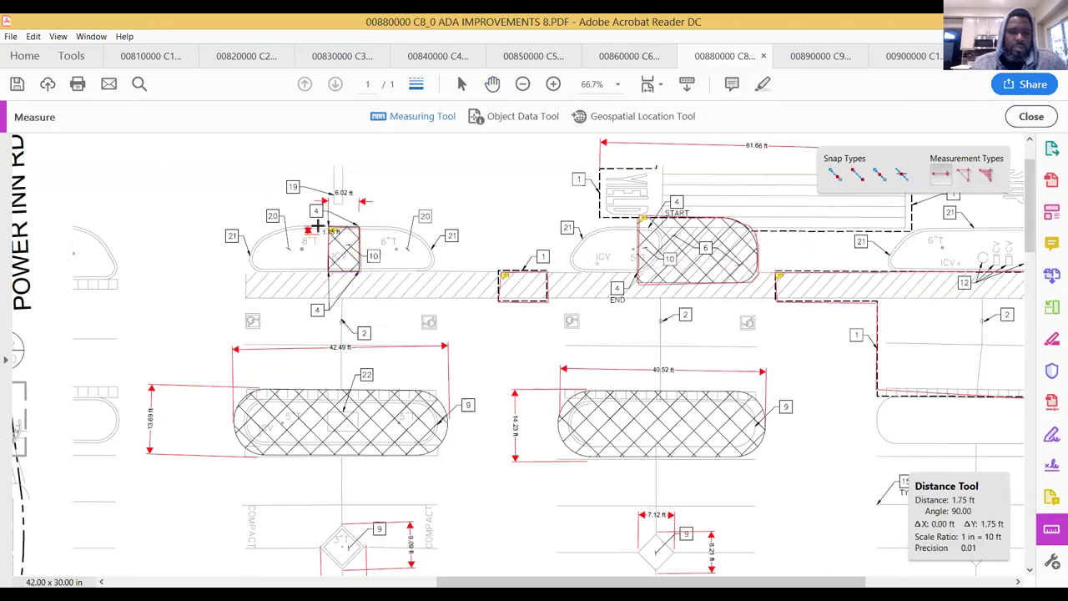
pyautogui.rightClick(318, 229)
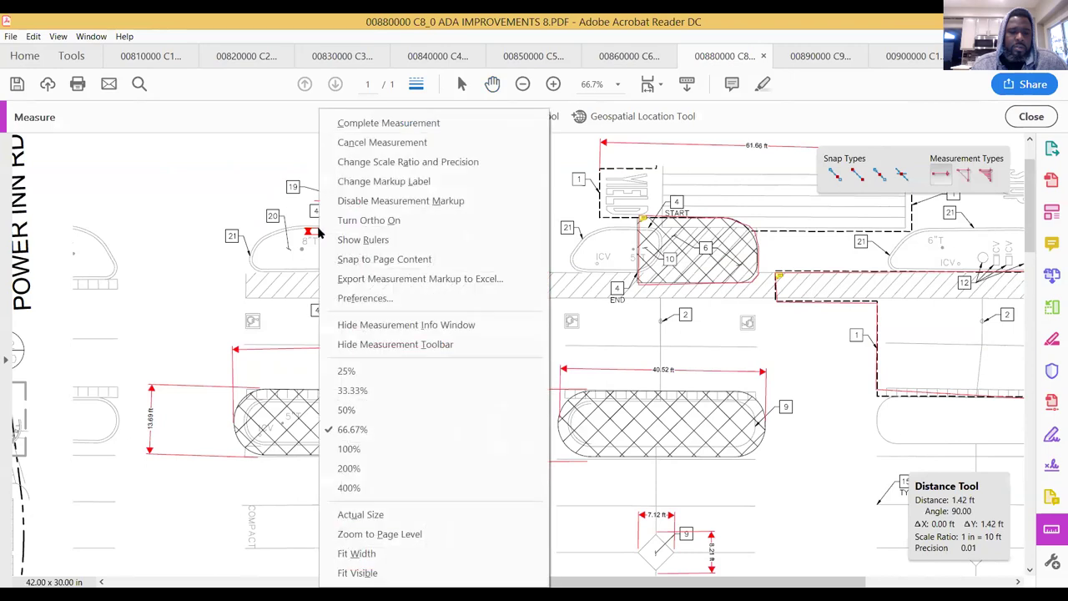
pyautogui.click(349, 143)
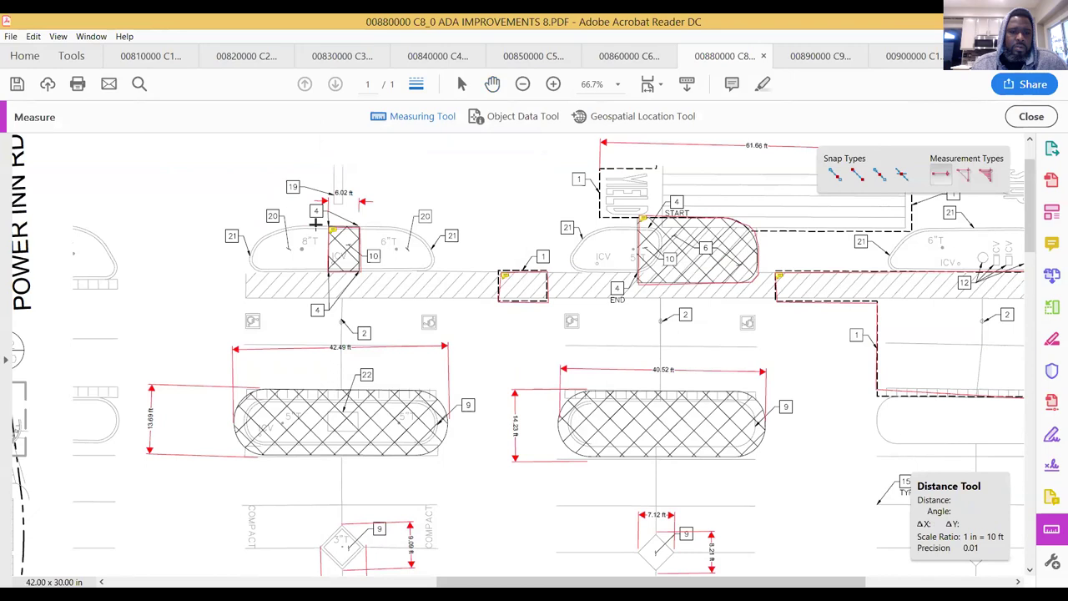
# Dimension the height of the narrow hatched planter portion tagged 10 and close the Measure tool.
pyautogui.click(305, 227)
pyautogui.click(303, 263)
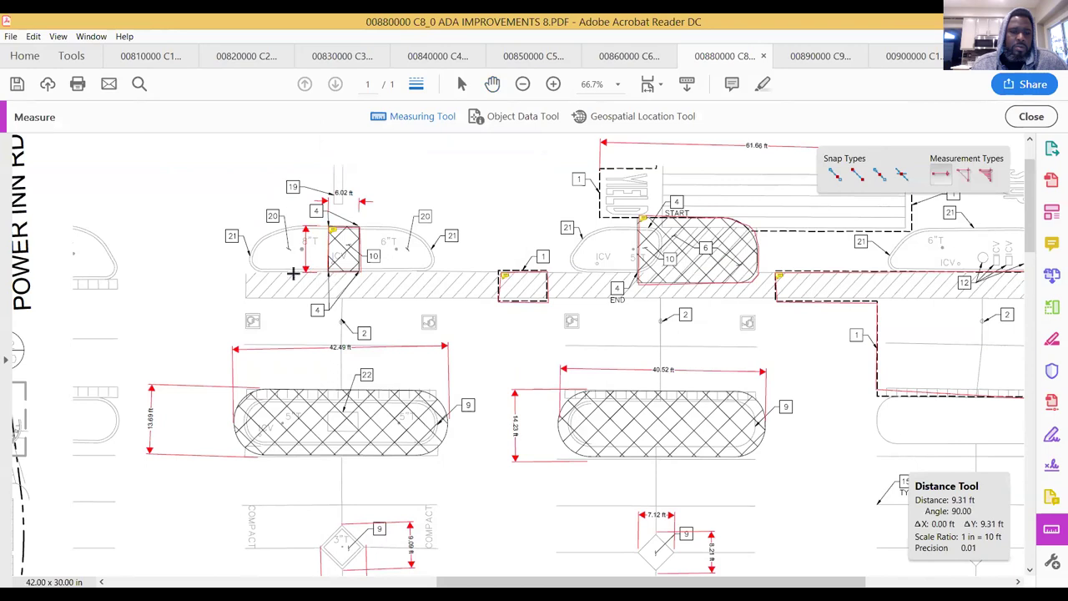
pyautogui.click(287, 273)
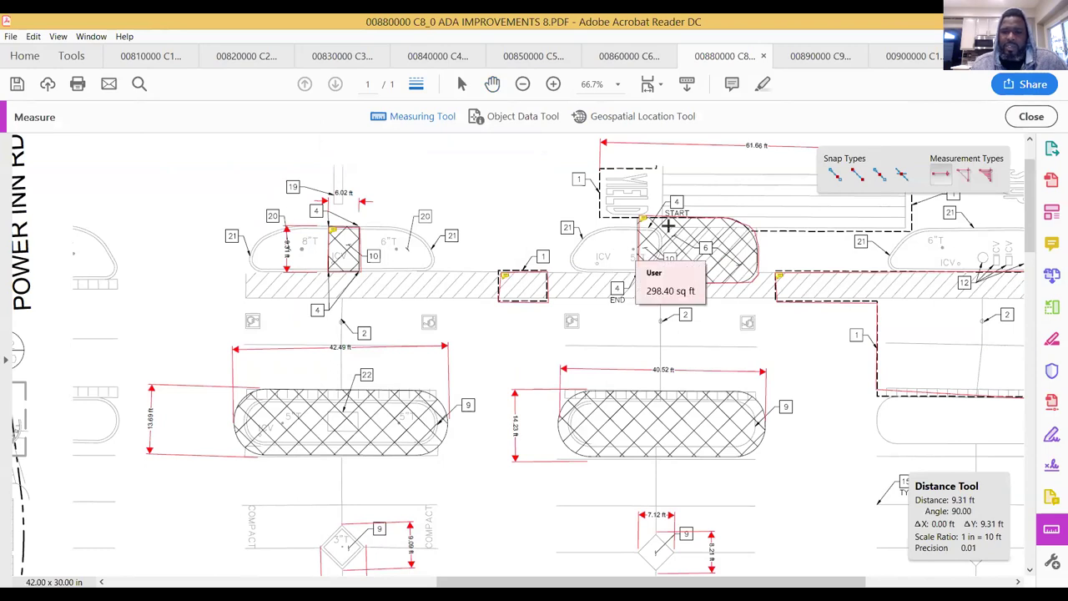
pyautogui.click(1030, 117)
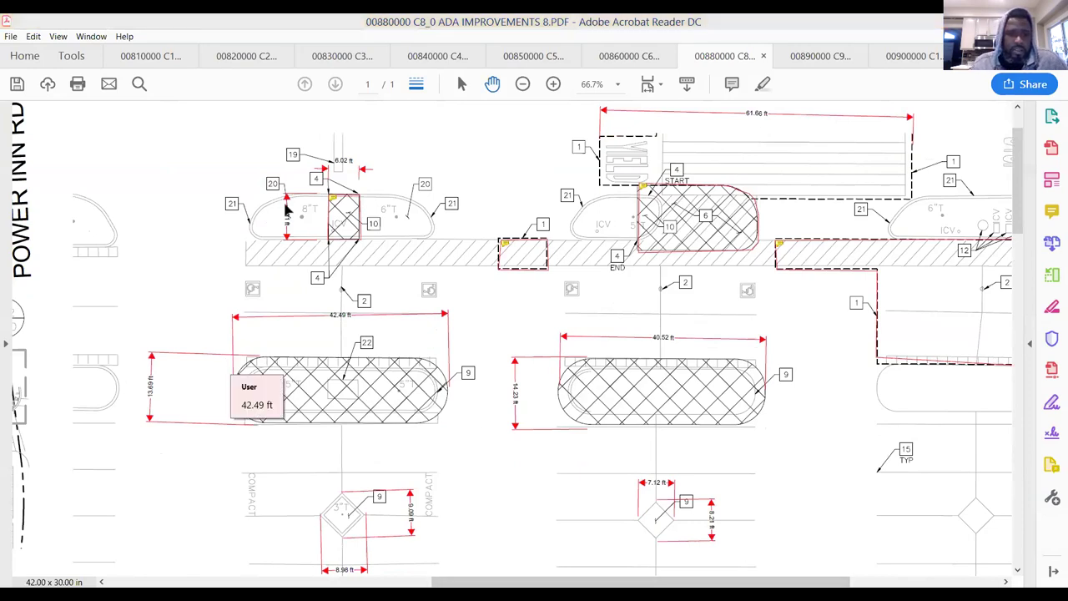
# Examine the dimensions and area notes on the hatched planter portions tagged 10.
pyautogui.moveTo(286, 214)
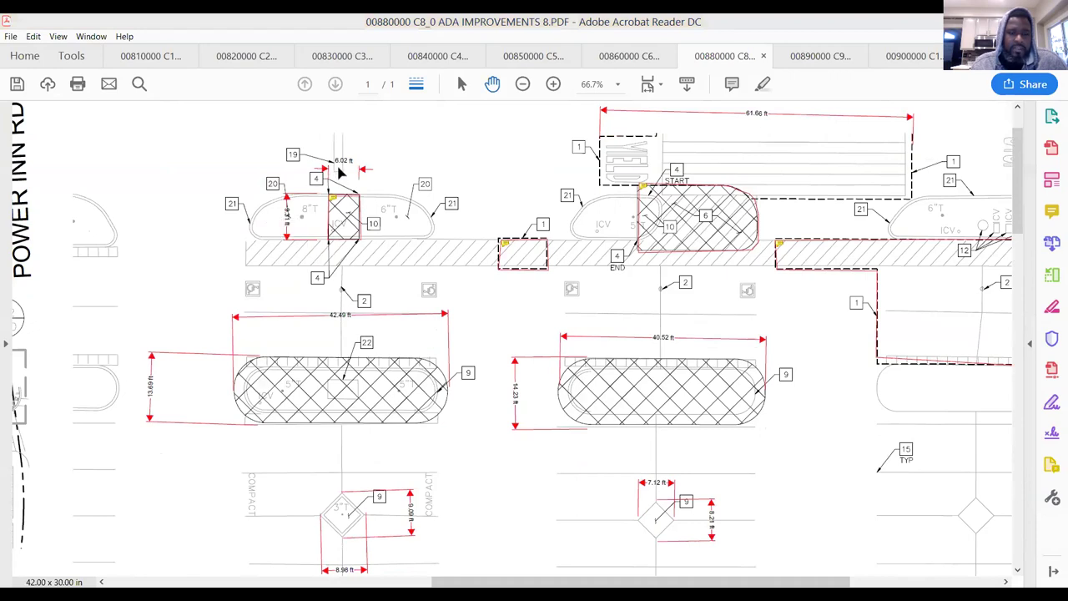
pyautogui.moveTo(328, 242)
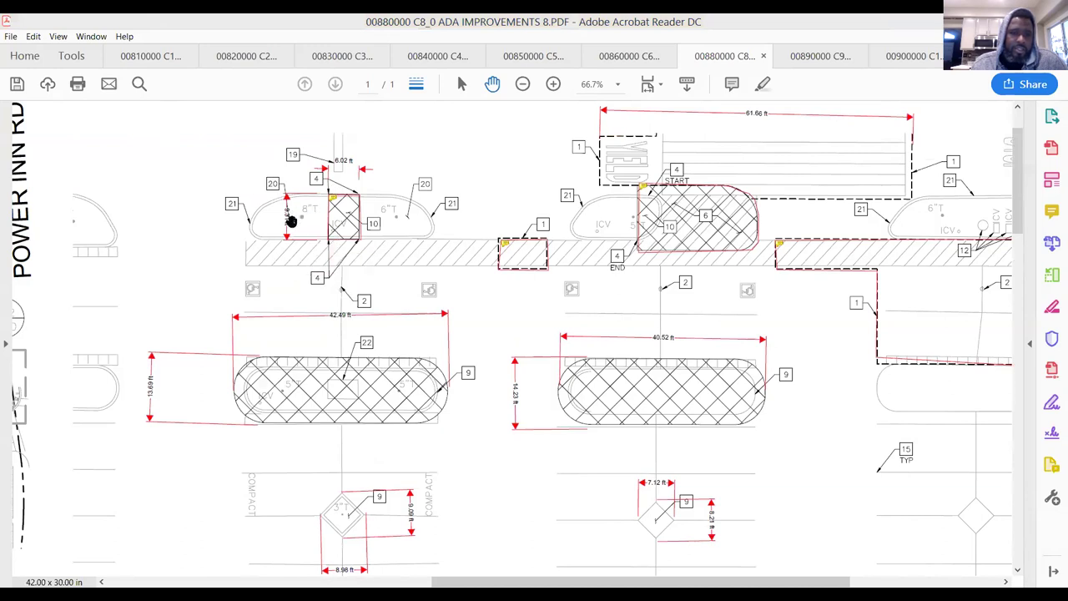
pyautogui.moveTo(319, 195)
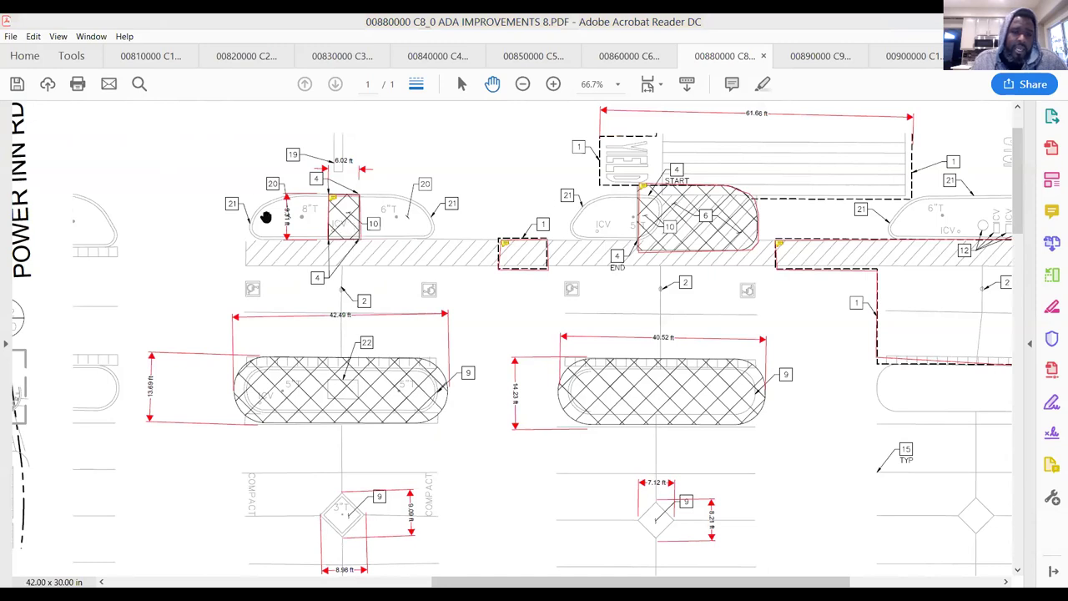
pyautogui.moveTo(289, 218)
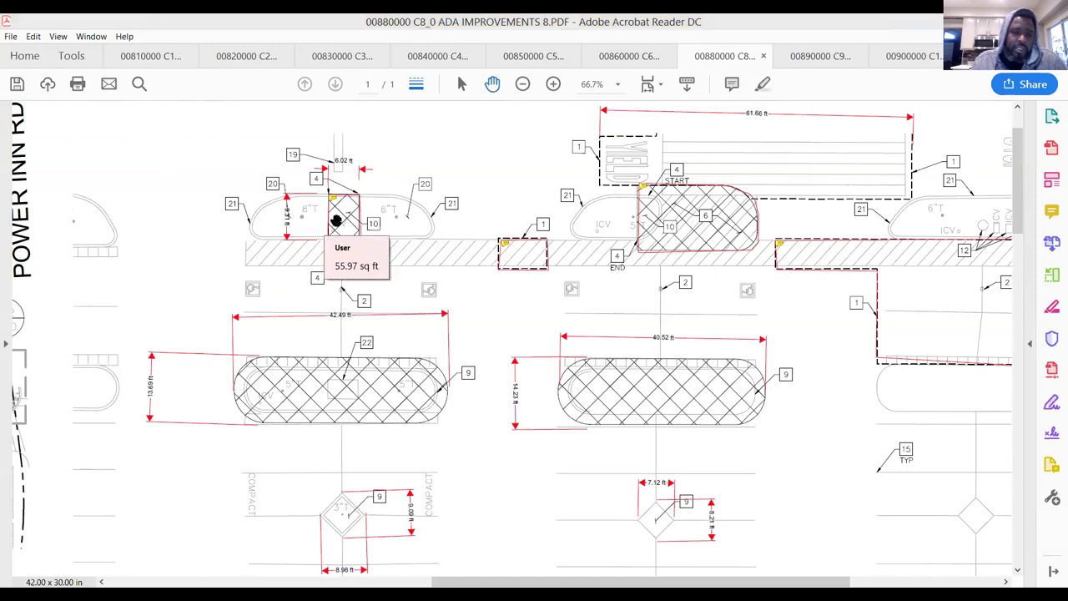
pyautogui.moveTo(358, 221)
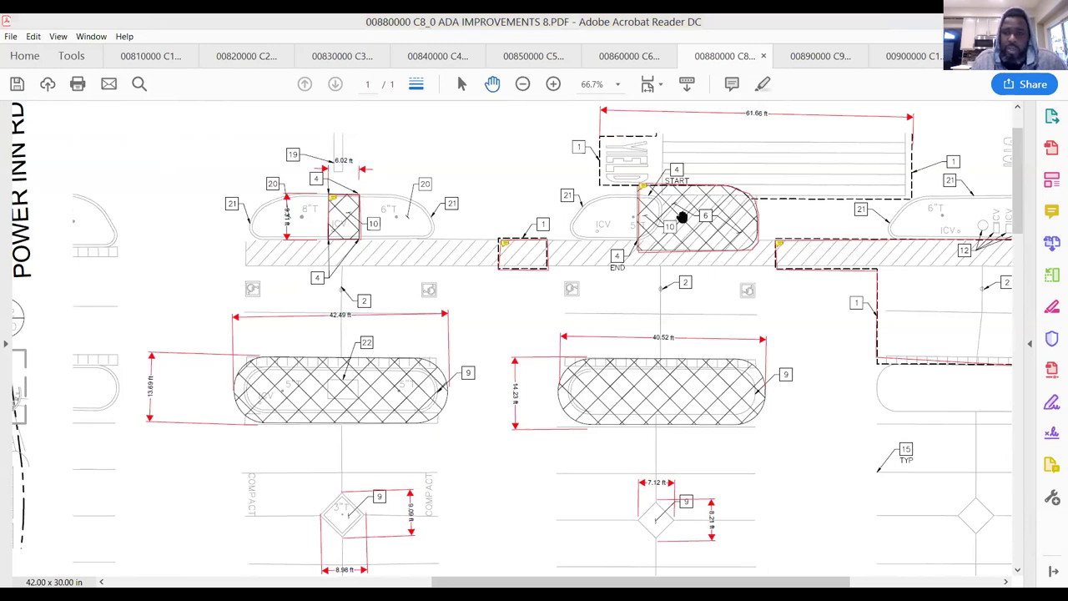
pyautogui.moveTo(310, 292)
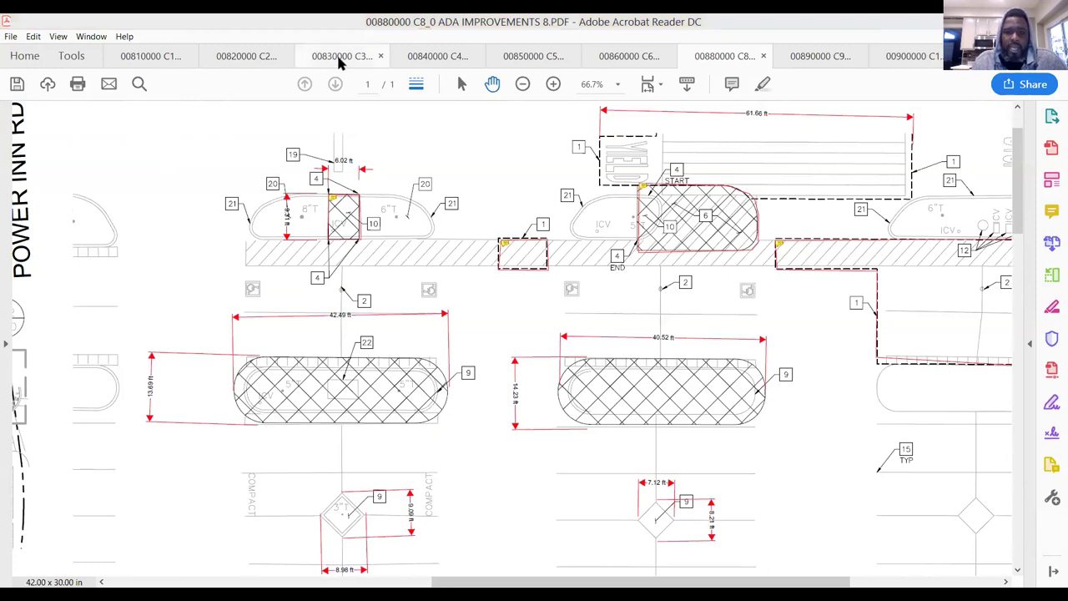
# Switch to the Excel bid list and change the walk-through demo area in the Sheet 1 Includes description to 384 sqft.
pyautogui.hotkey('alt', 'Tab')
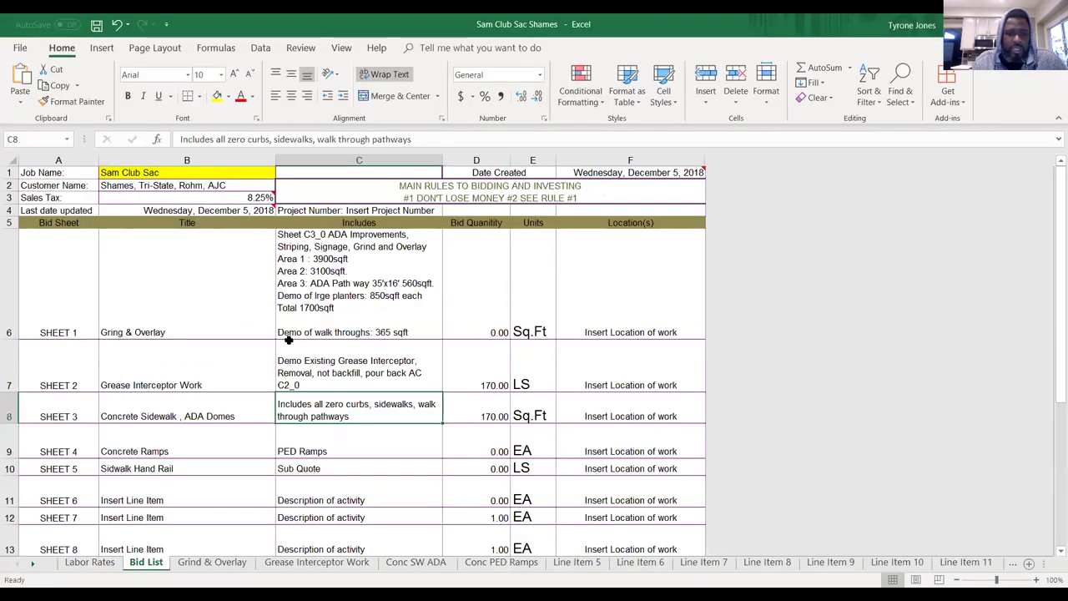
pyautogui.click(397, 334)
pyautogui.doubleClick(386, 332)
pyautogui.press('Delete')
pyautogui.press('BackSpace')
pyautogui.write('84')
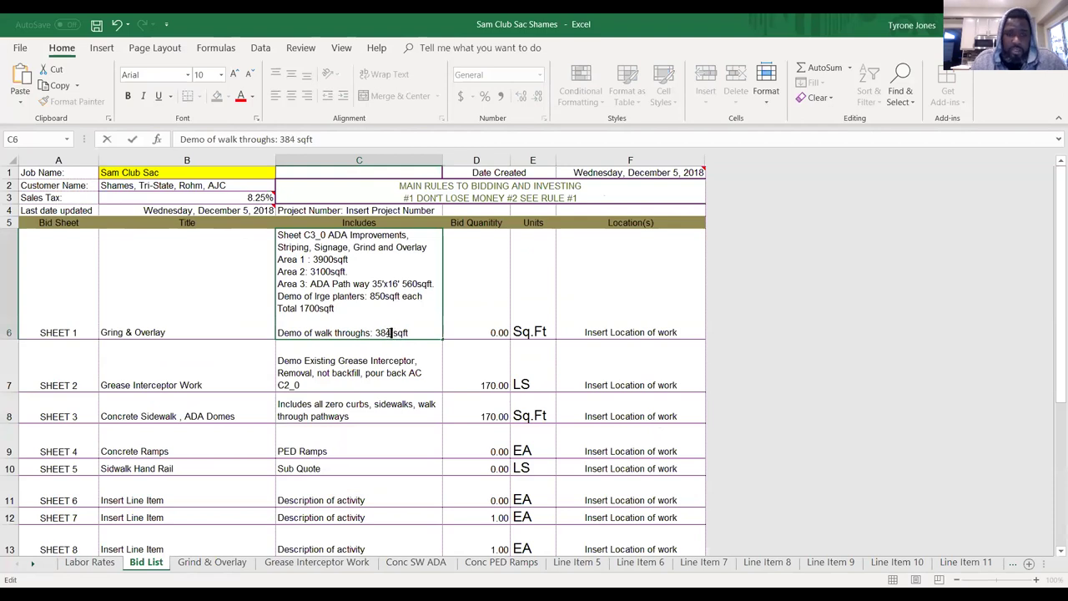
pyautogui.click(387, 363)
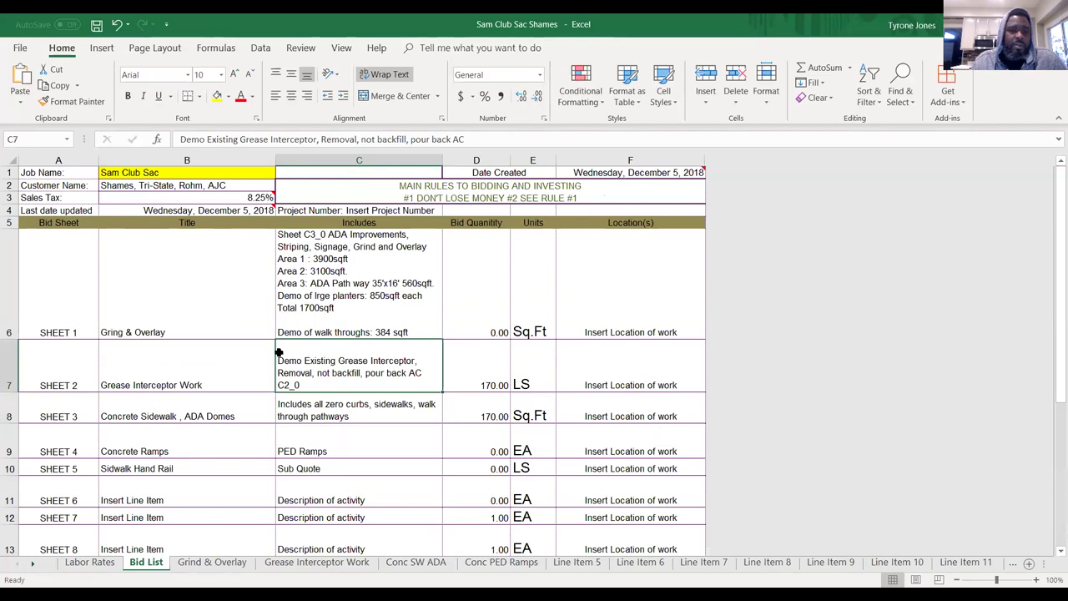
pyautogui.click(360, 312)
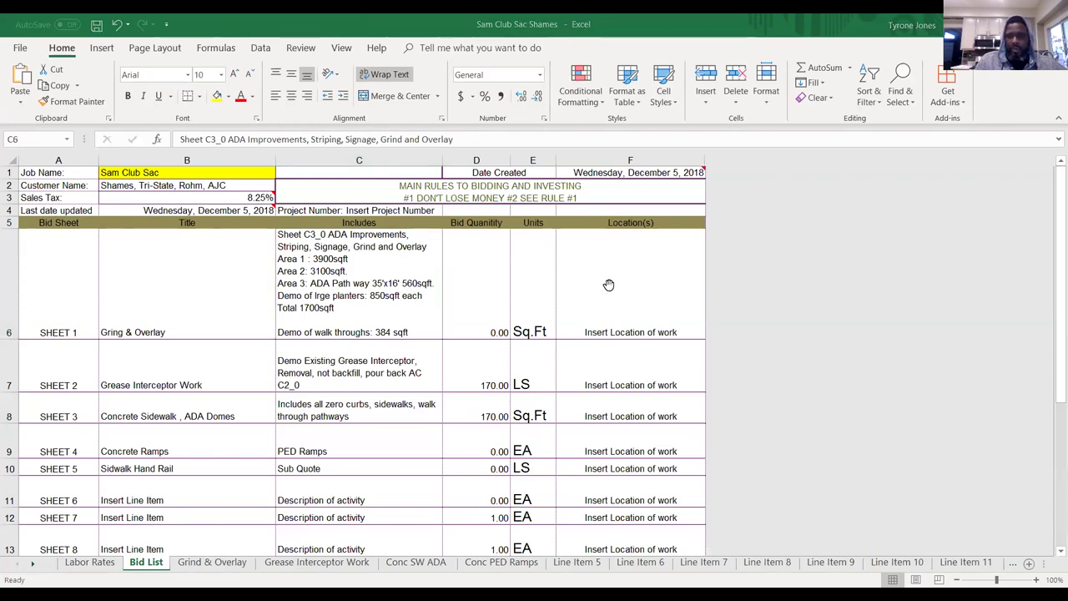
# Switch to the ADA plan in Acrobat to review the planter demo areas, and return to the Excel bid list.
pyautogui.hotkey('alt', 'Tab')
pyautogui.moveTo(1018, 203)
pyautogui.mouseDown()
pyautogui.moveTo(1019, 250)
pyautogui.moveTo(1012, 202)
pyautogui.mouseUp()
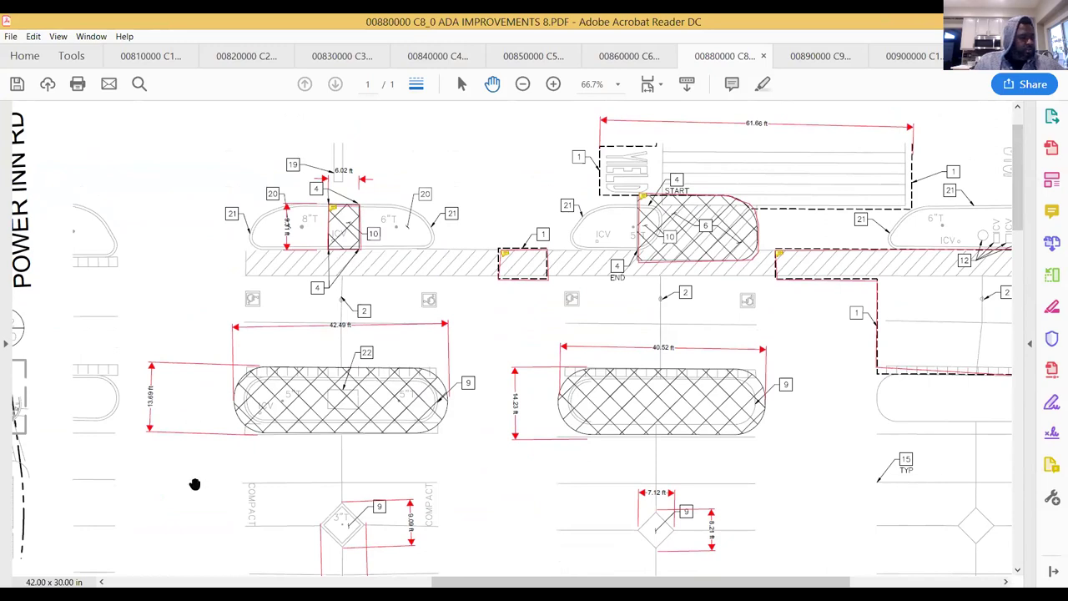
pyautogui.moveTo(410, 517)
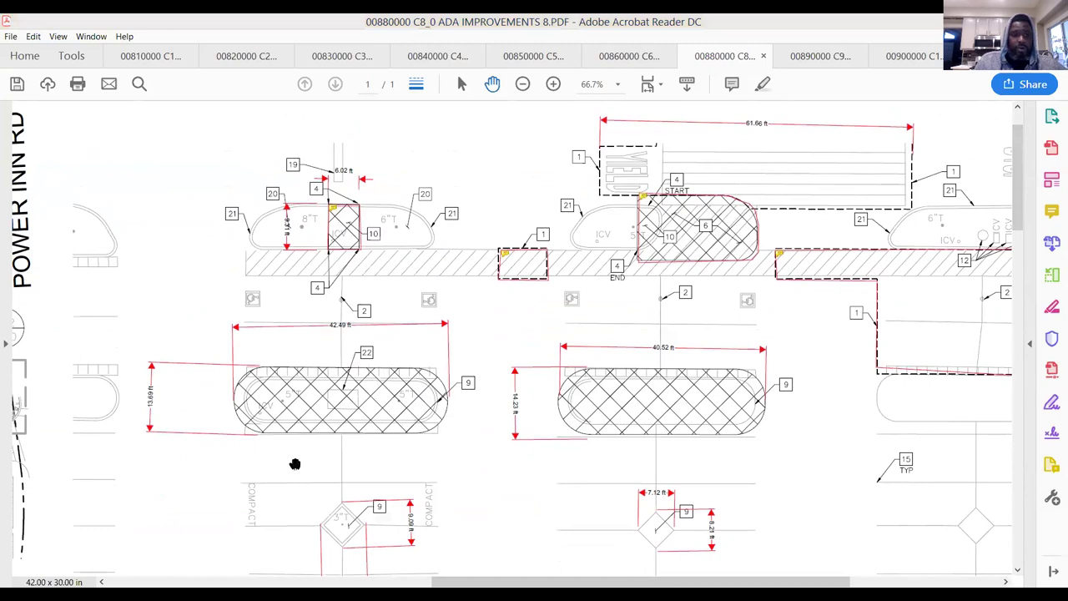
pyautogui.moveTo(307, 349)
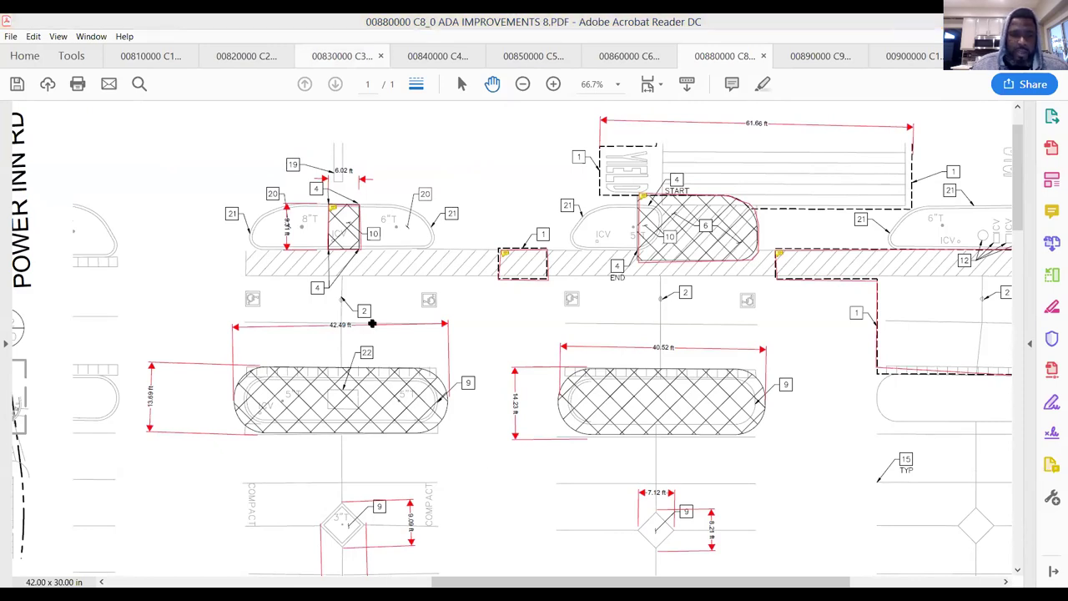
pyautogui.hotkey('alt', 'Tab')
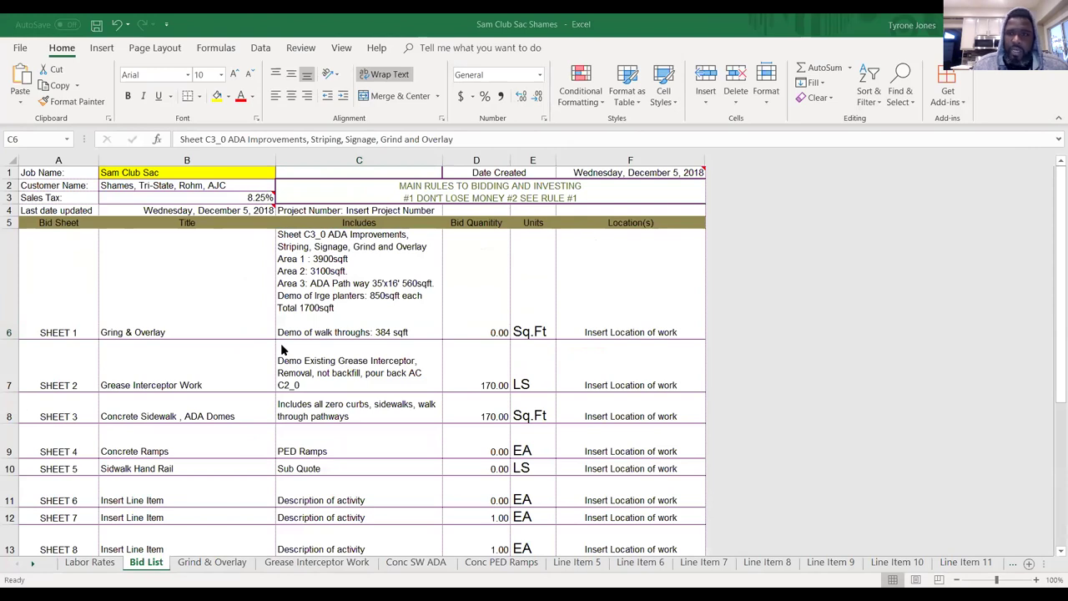
# On the Grind & Overlay sheet, set the Grind & Cap subcontractor quantity to 8176.
pyautogui.click(212, 564)
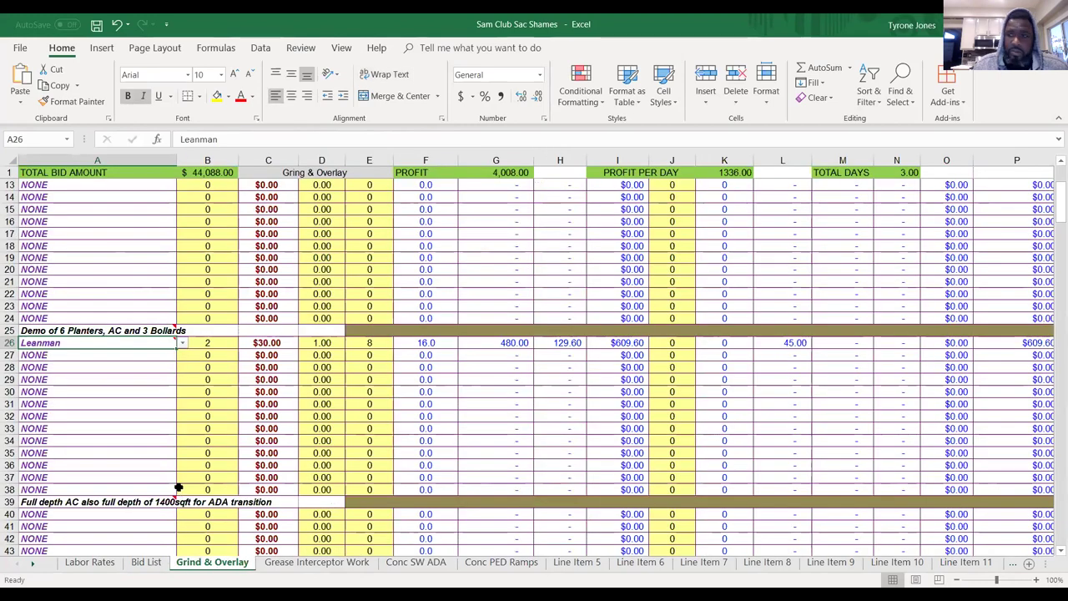
pyautogui.scroll(-20, 1052, 507)
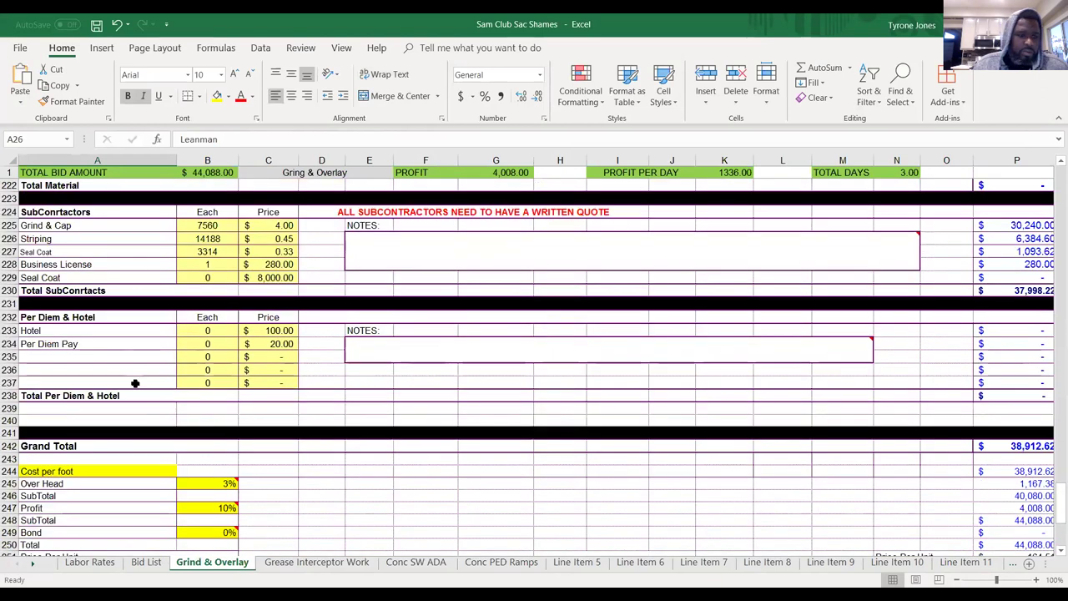
pyautogui.click(204, 221)
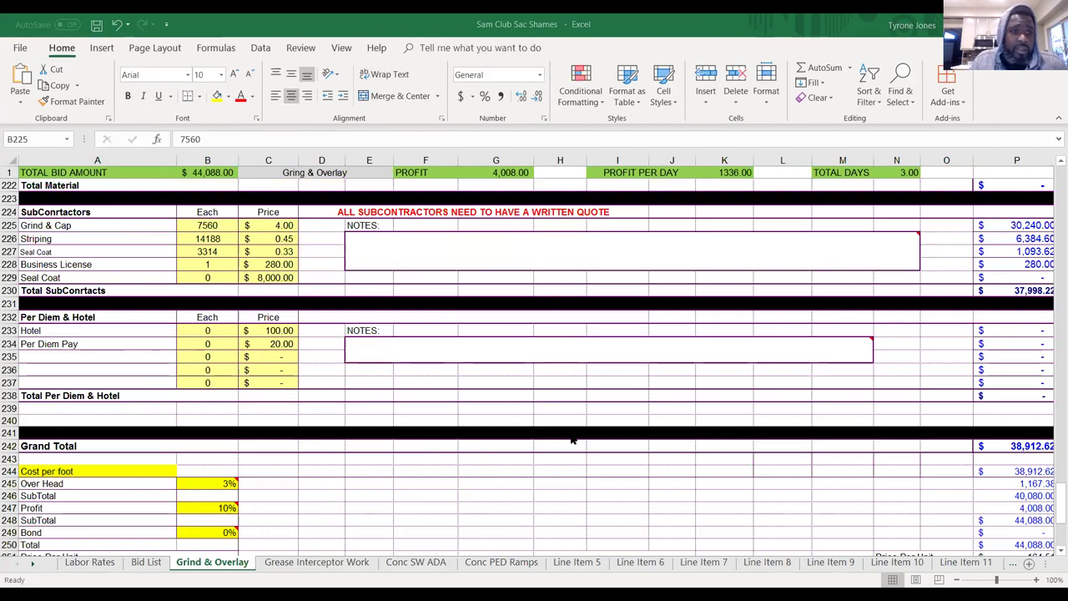
pyautogui.click(215, 225)
pyautogui.write('8176')
pyautogui.press('Return')
pyautogui.click(222, 257)
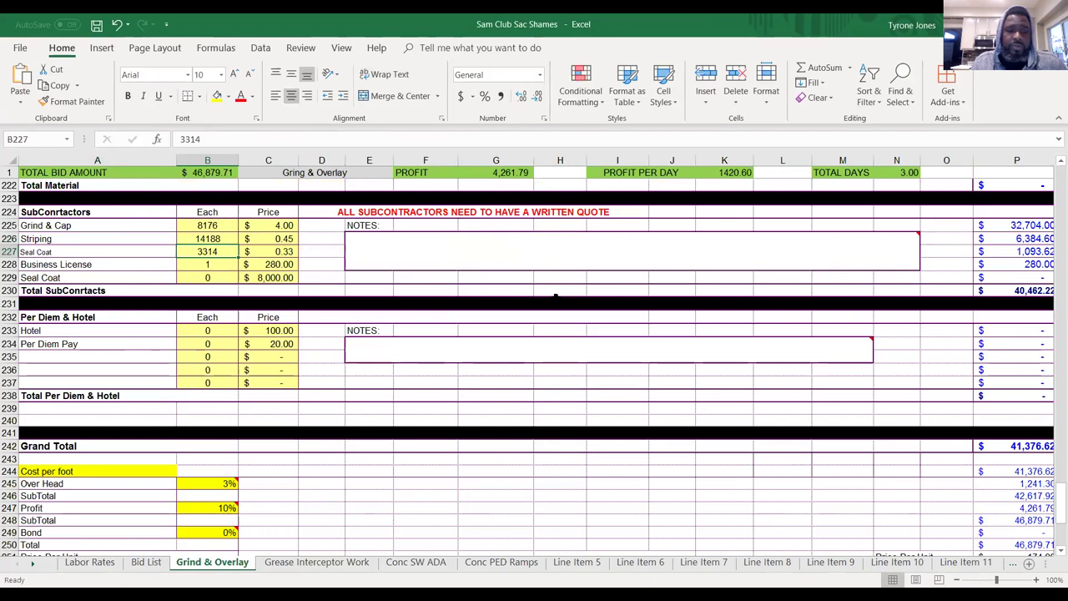
# Review the labor rows for the demo of 6 planters, AC and 3 bollards on the sheet, checking the ADA plan in Acrobat.
pyautogui.scroll(10, 1052, 172)
pyautogui.scroll(20, 1052, 172)
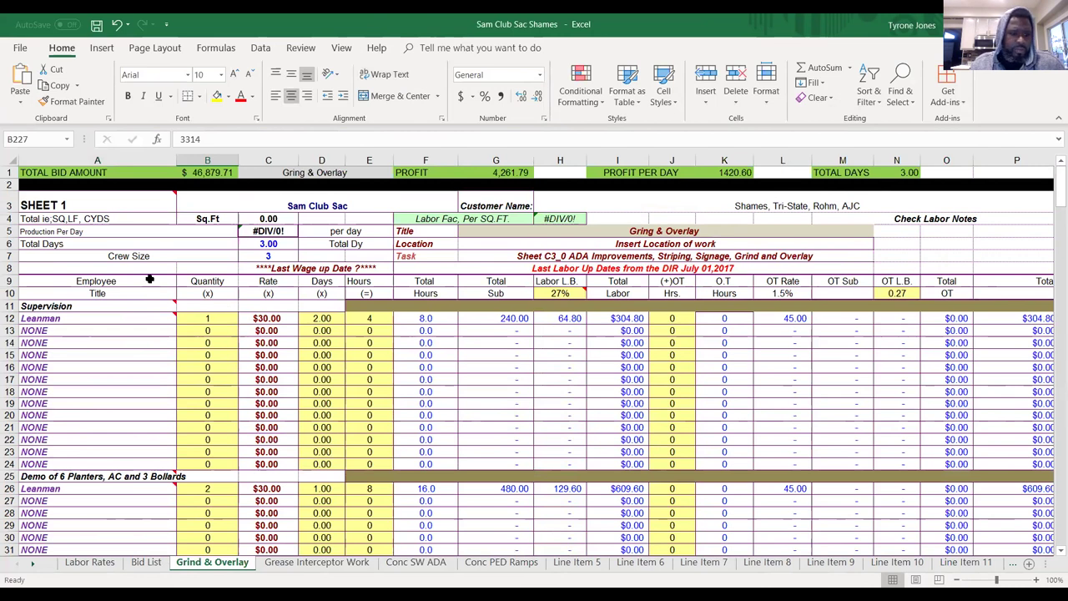
pyautogui.click(125, 501)
pyautogui.click(126, 476)
pyautogui.click(132, 488)
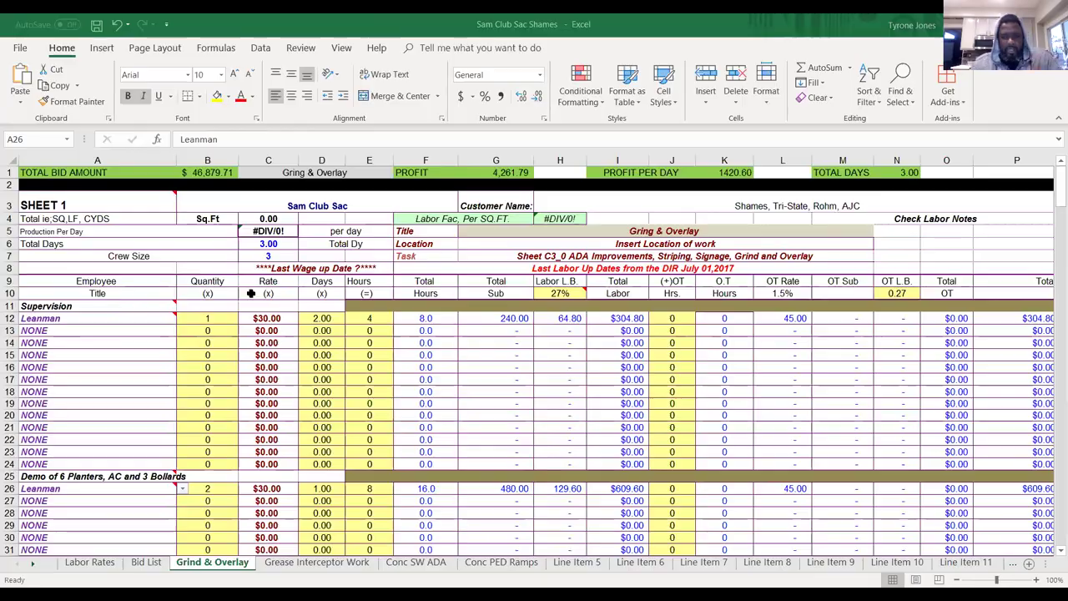
pyautogui.hotkey('alt', 'Tab')
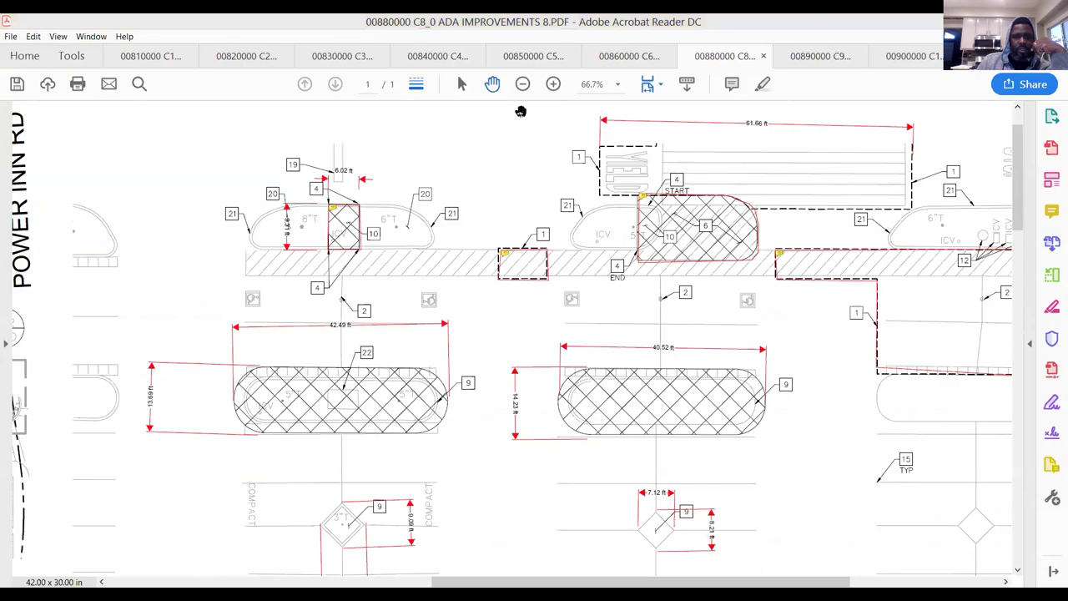
pyautogui.hotkey('alt', 'Tab')
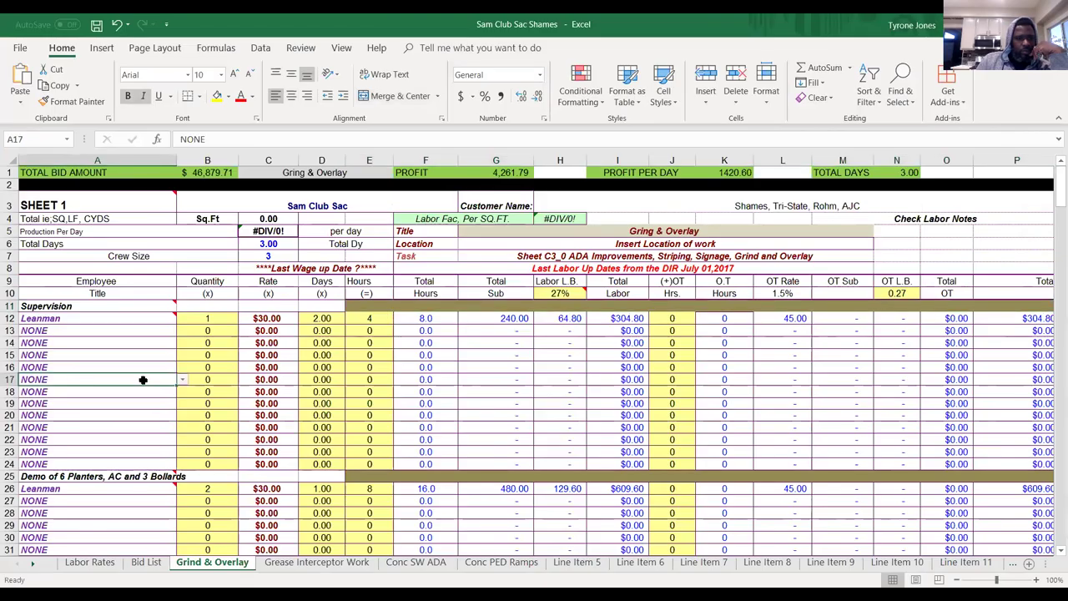
pyautogui.moveTo(80, 480)
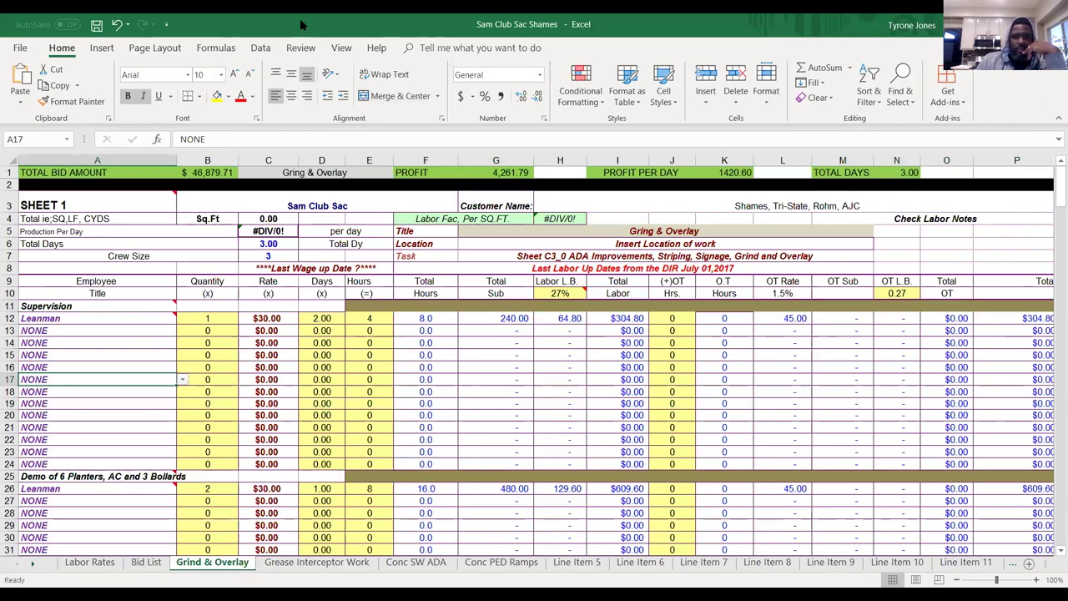
# Switch to the ADA plan in Acrobat and dimension the overall width spanning both ADA stall areas above the repair plan.
pyautogui.hotkey('alt', 'Tab')
pyautogui.moveTo(484, 168); pyautogui.dragTo(482, 384)
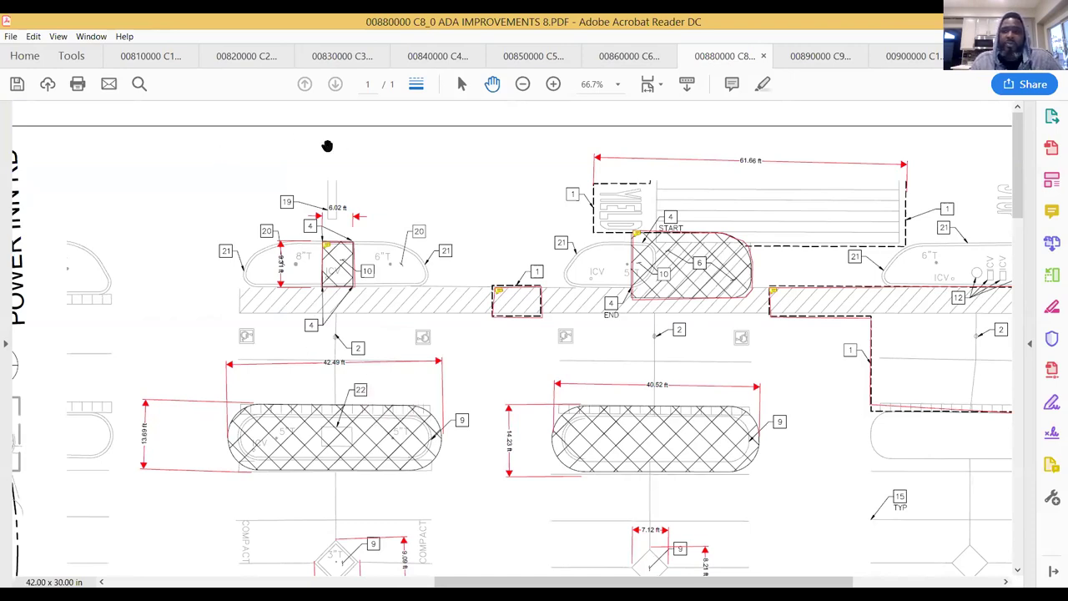
pyautogui.click(72, 56)
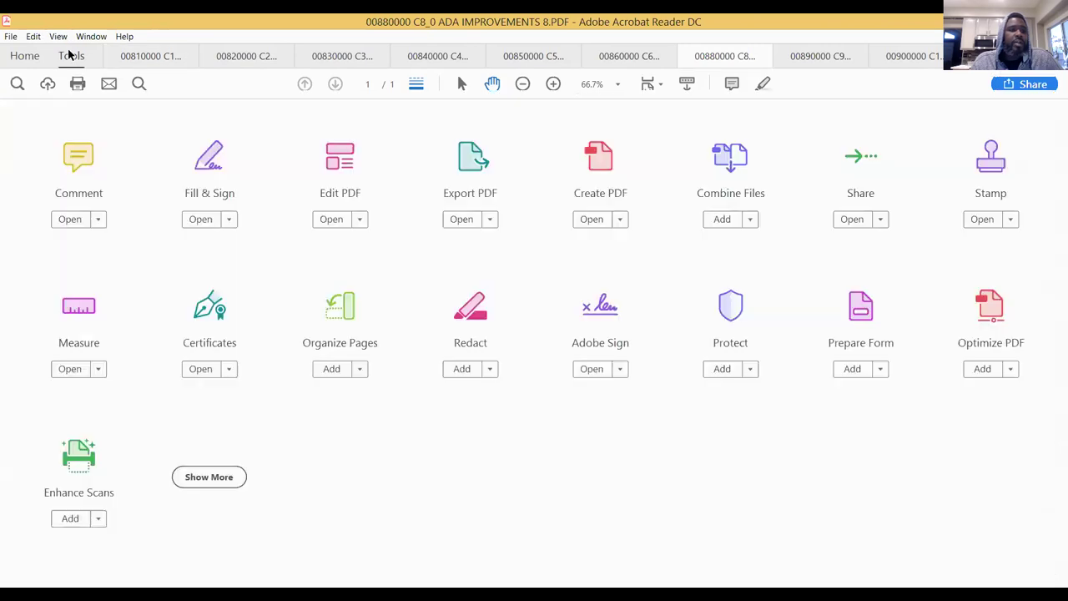
pyautogui.click(84, 306)
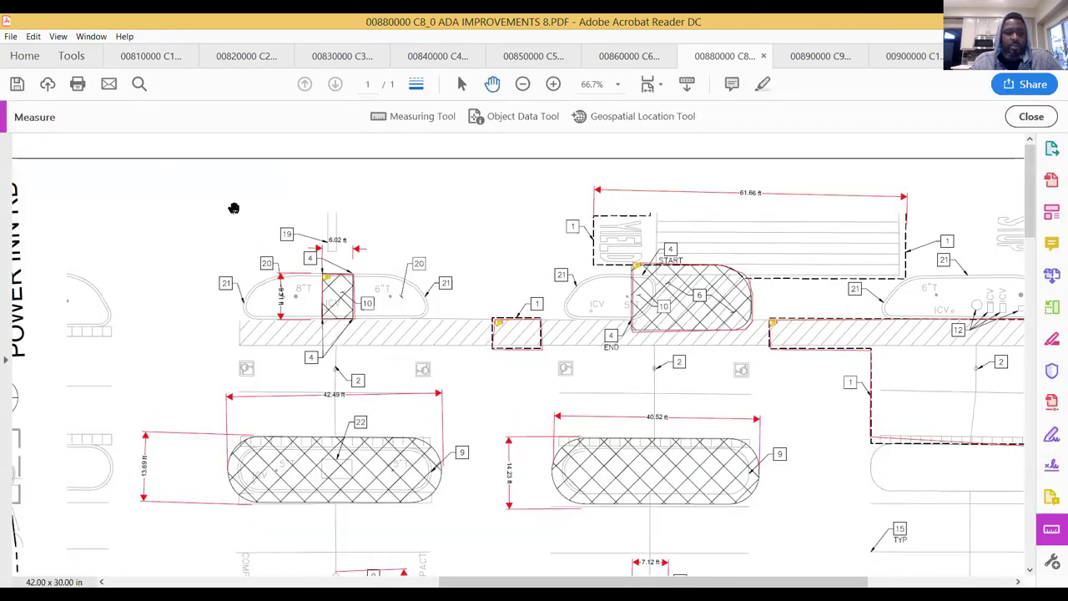
pyautogui.click(409, 117)
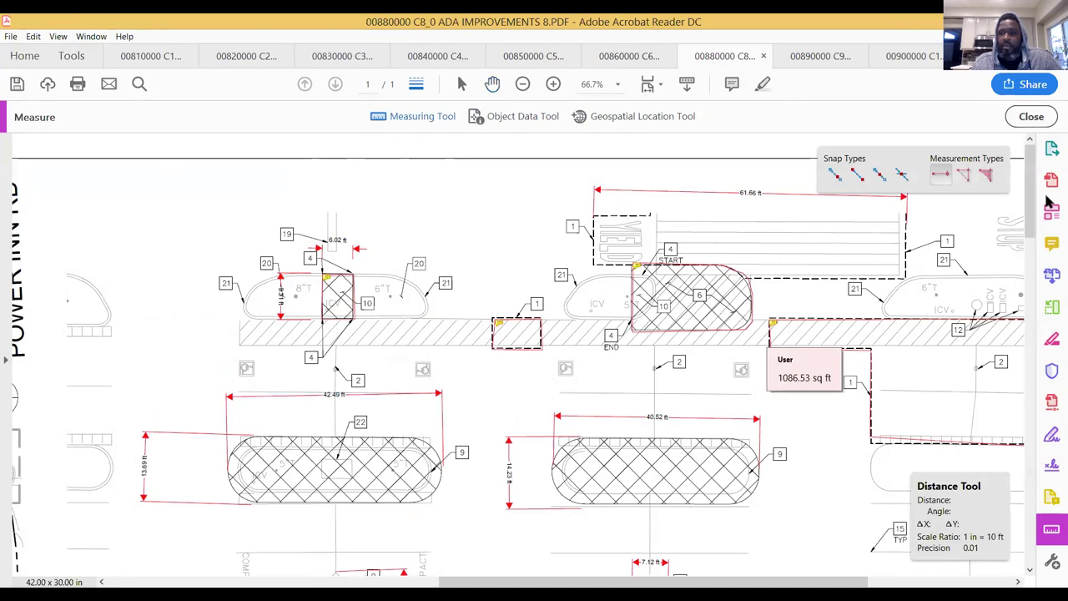
pyautogui.moveTo(1033, 201); pyautogui.dragTo(1041, 421)
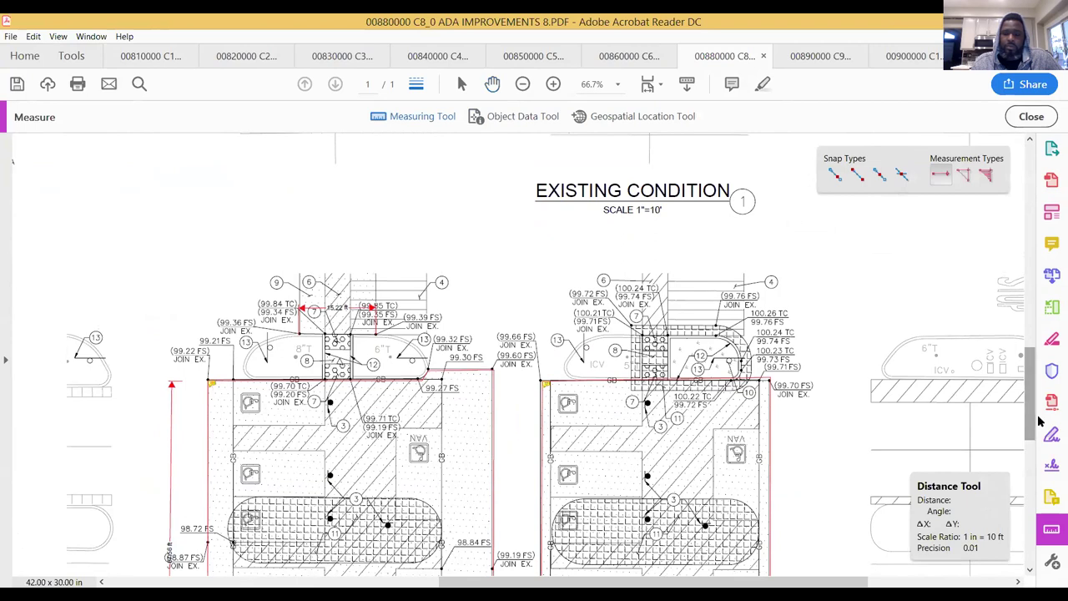
pyautogui.click(108, 233)
pyautogui.click(761, 226)
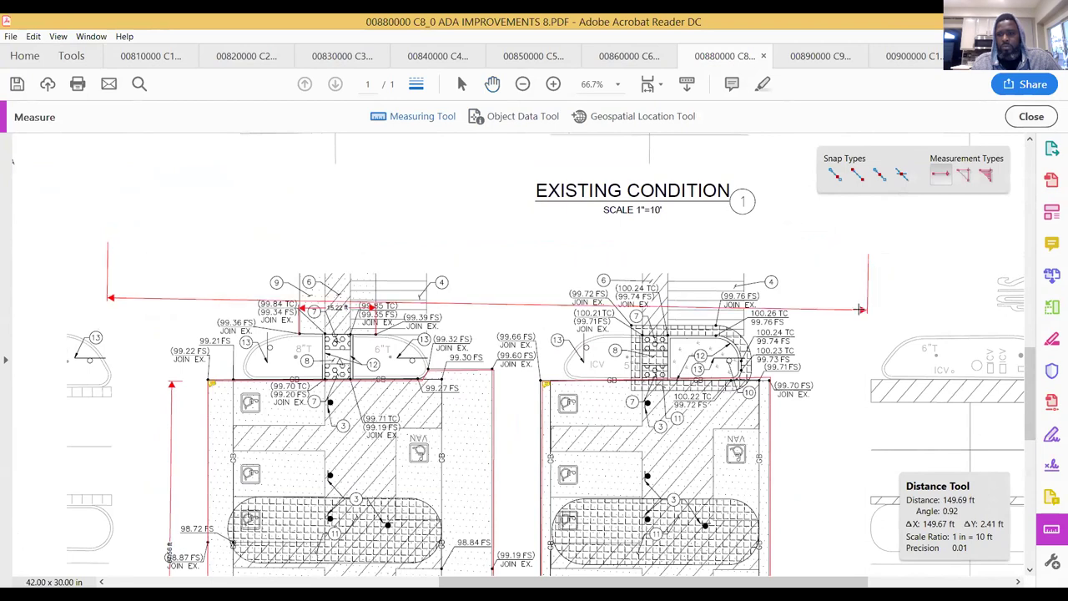
pyautogui.click(853, 235)
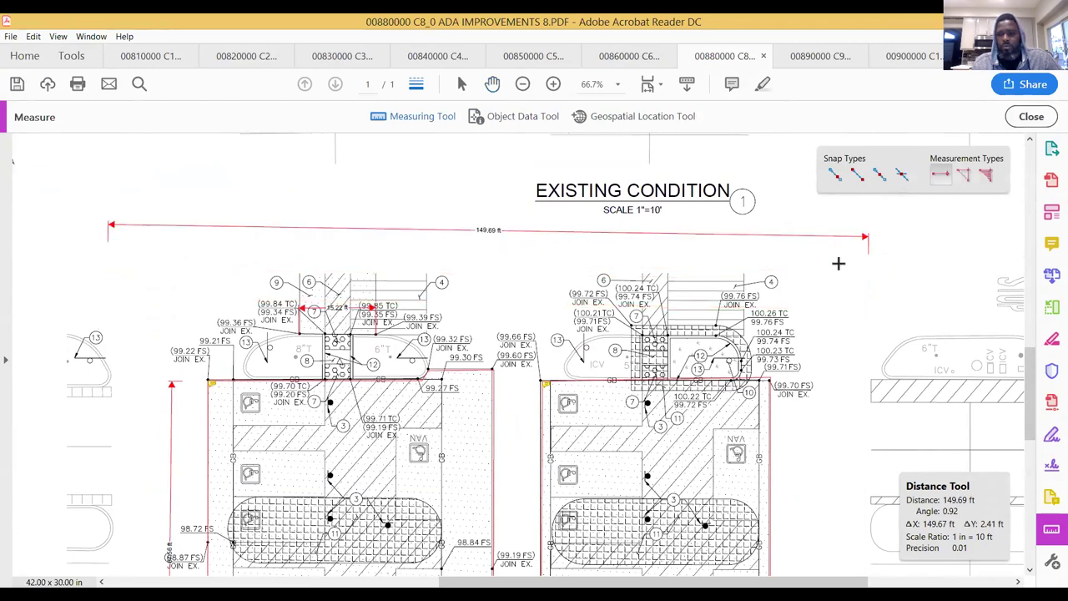
# Dimension the overall height of the repair plan area beside the ADA stalls, down to the lower planter row, and close the Measure tool.
pyautogui.click(883, 315)
pyautogui.click(894, 562)
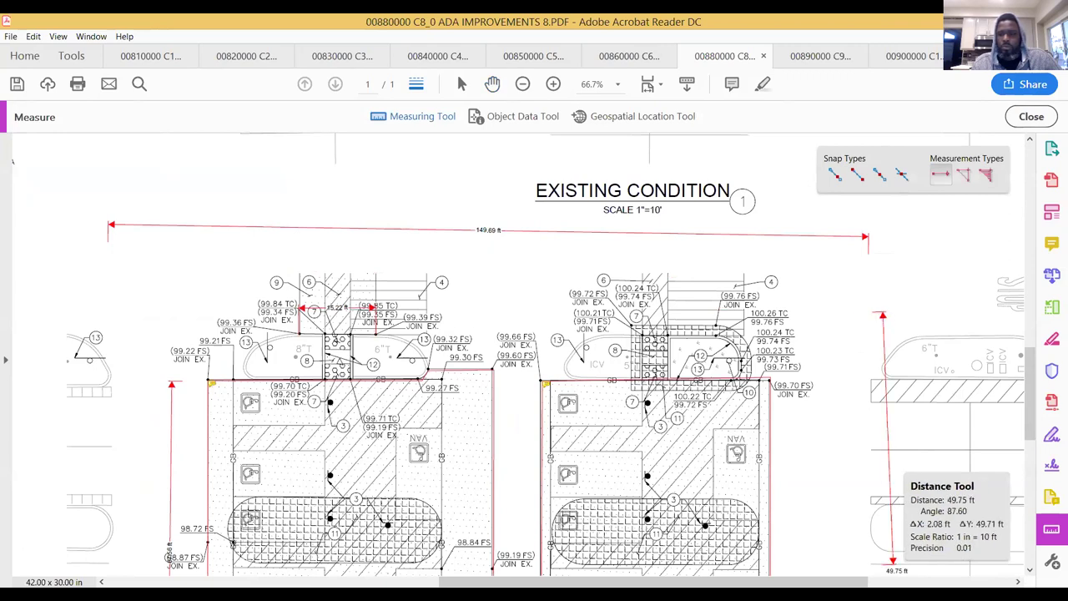
pyautogui.click(1031, 574)
pyautogui.scroll(-6, 1031, 574)
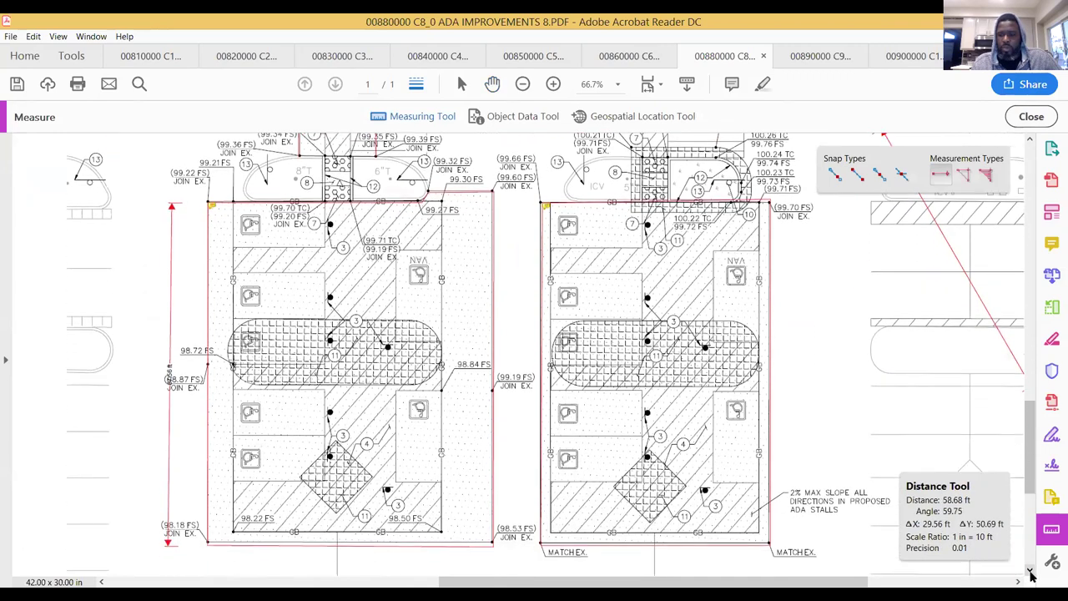
pyautogui.scroll(-1, 1031, 575)
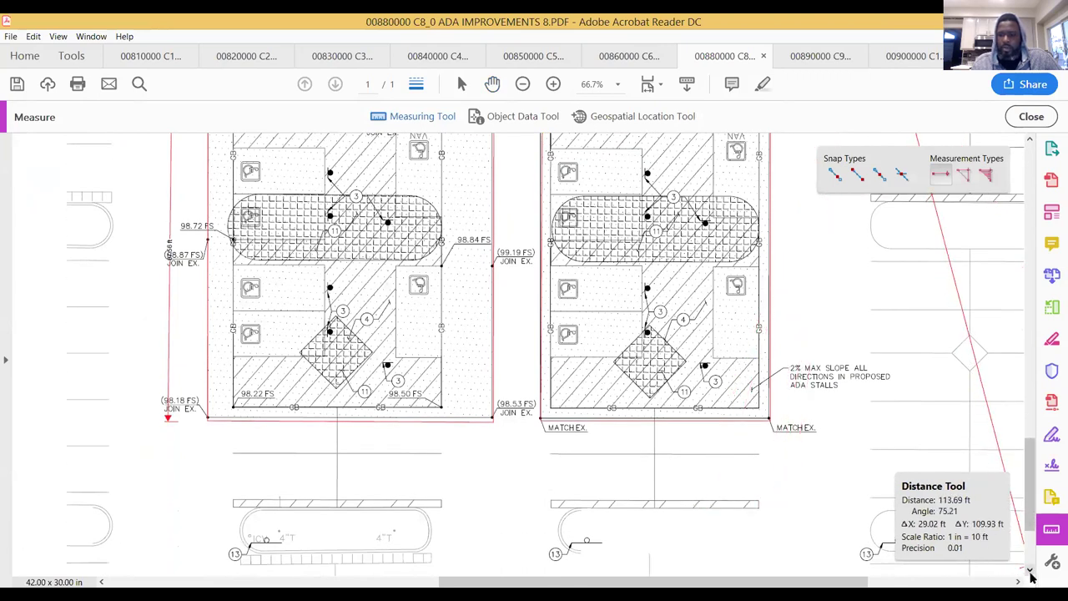
pyautogui.scroll(-3, 1031, 574)
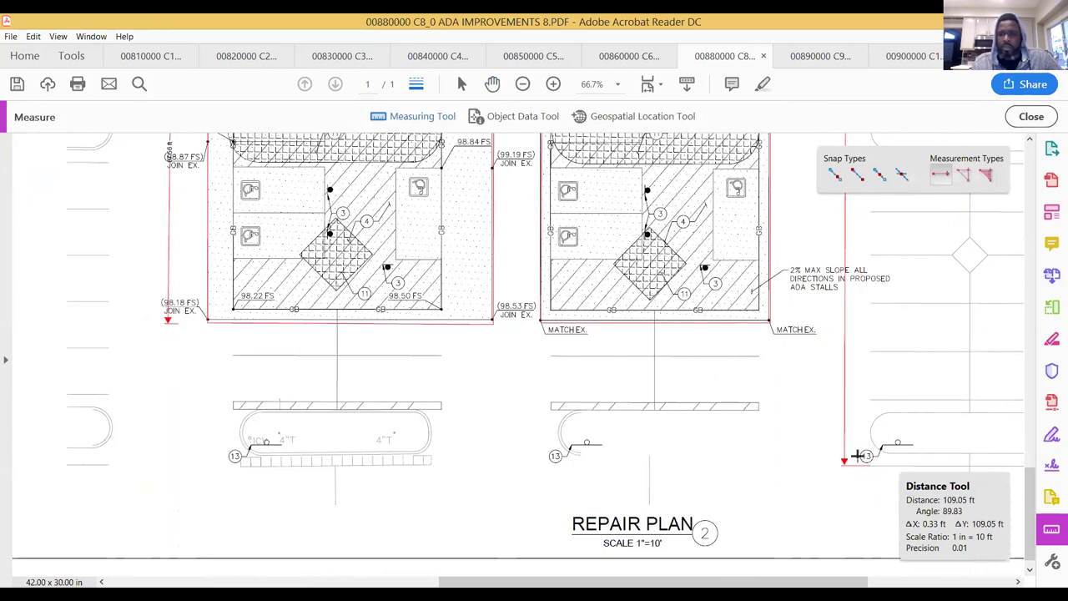
pyautogui.click(886, 460)
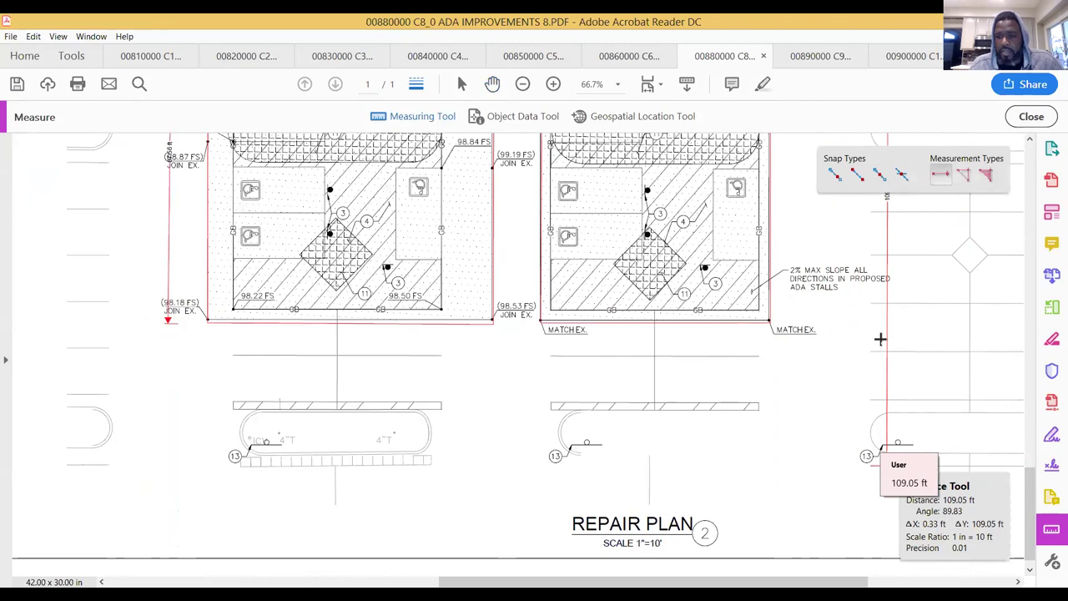
pyautogui.click(1030, 115)
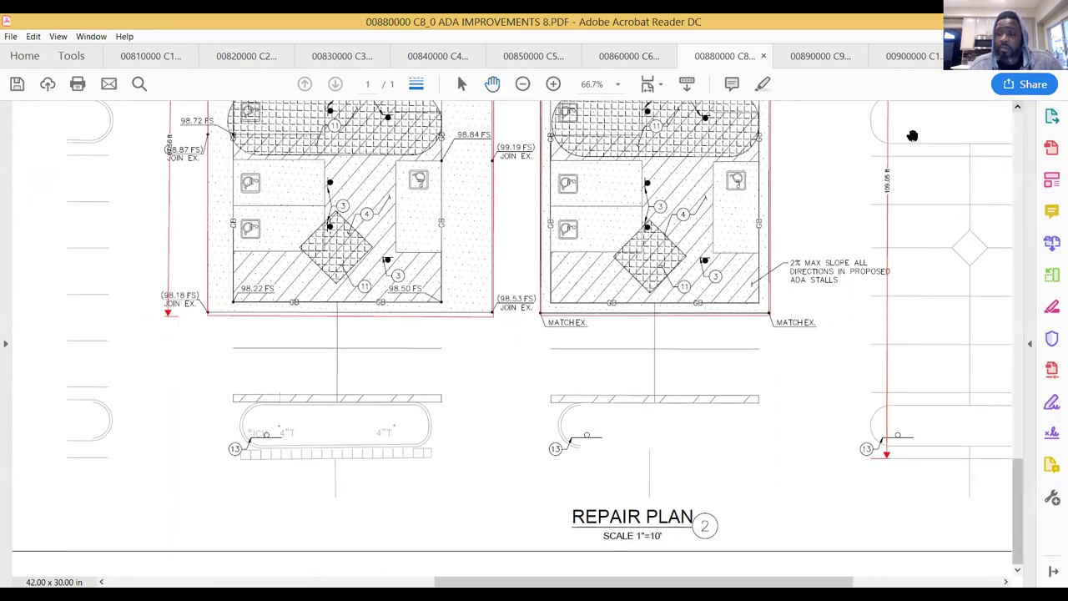
# Return to the existing condition plan and examine the dimensioned planters tagged 9.
pyautogui.click(1018, 109)
pyautogui.click(1017, 109)
pyautogui.moveTo(1019, 429)
pyautogui.mouseDown()
pyautogui.moveTo(999, 126)
pyautogui.moveTo(1000, 154)
pyautogui.mouseUp()
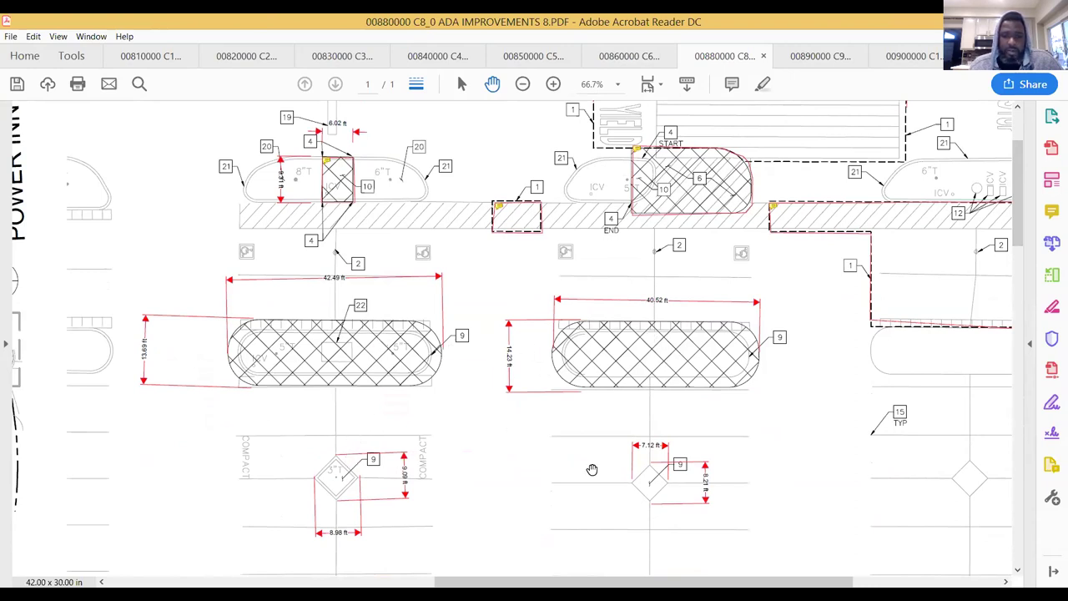
pyautogui.moveTo(633, 479)
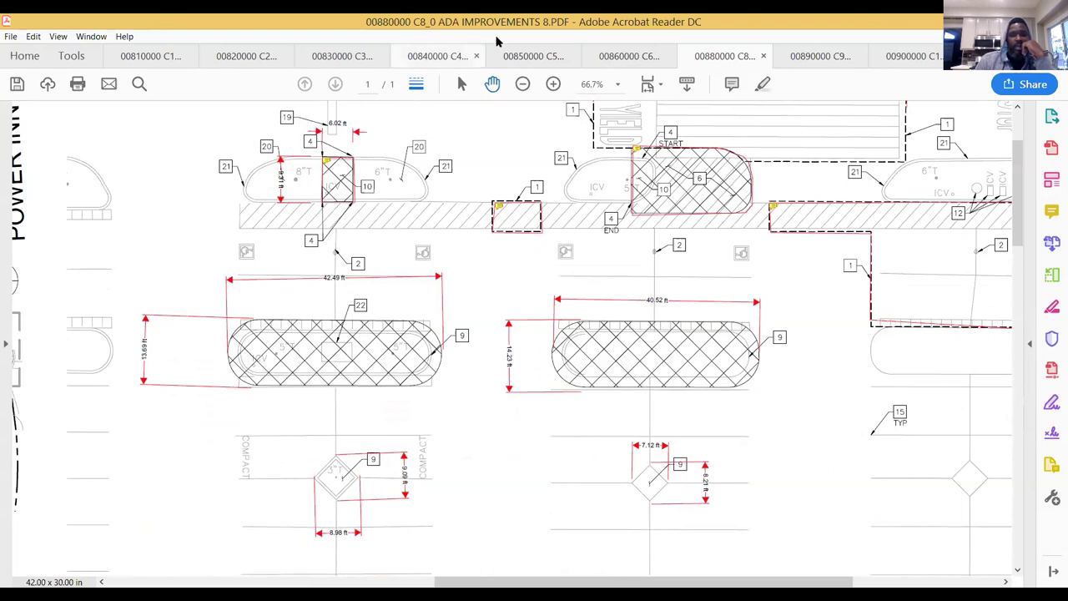
# Switch to Google Earth and examine the parking lot planters and stalls in front of the store from above.
pyautogui.hotkey('alt', 'Tab')
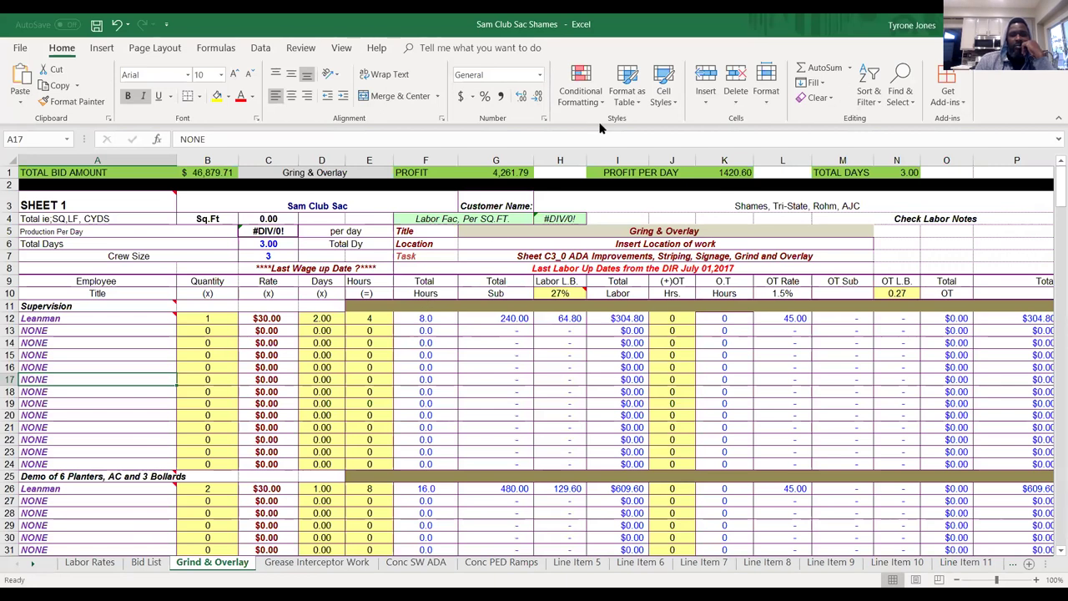
pyautogui.hotkey('alt', 'Tab')
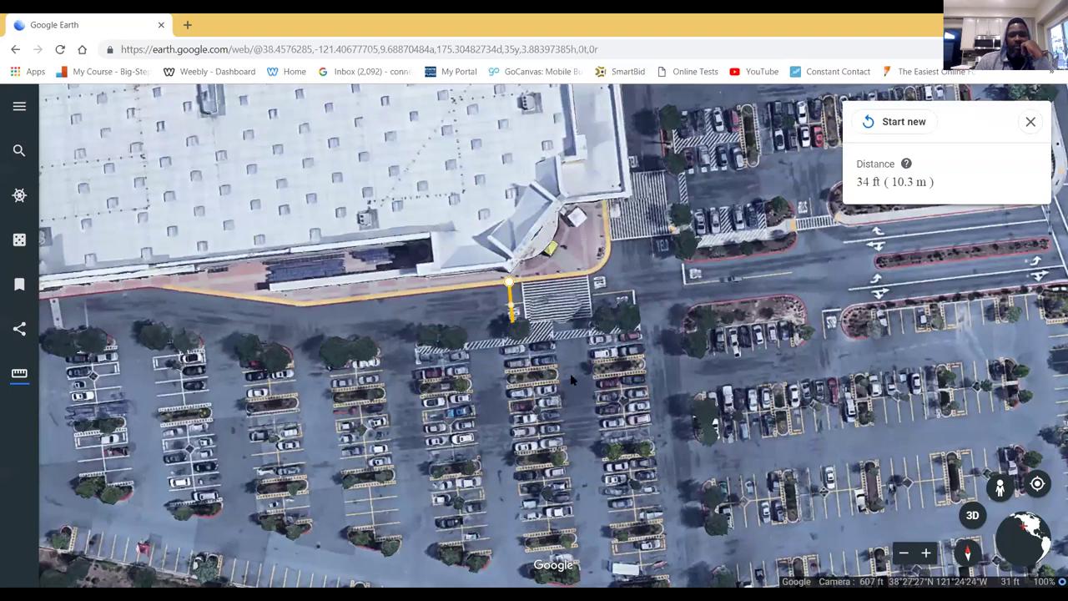
pyautogui.scroll(-2, 570, 373)
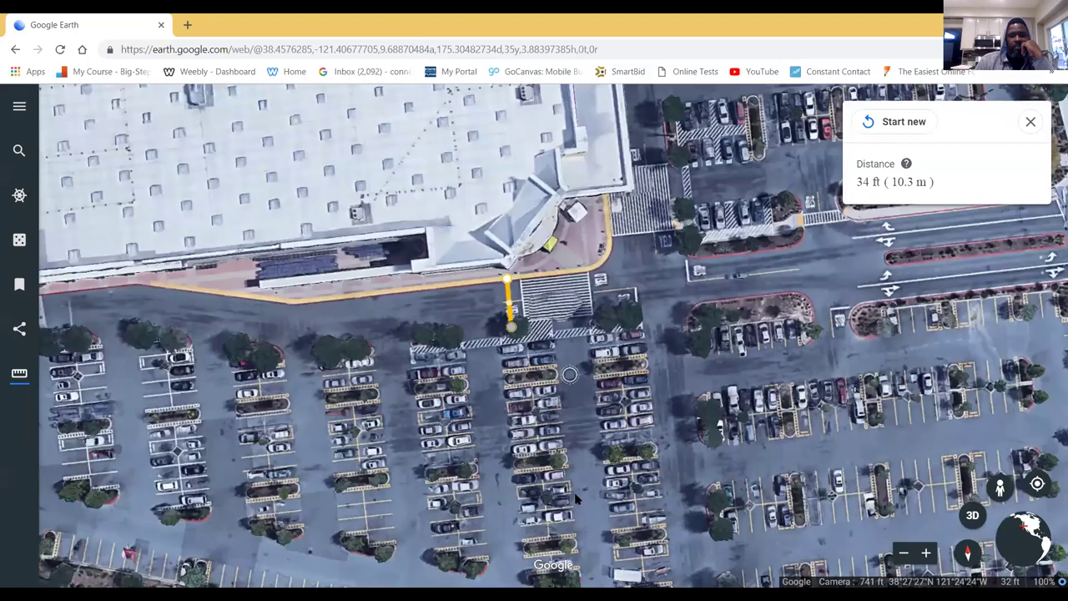
pyautogui.scroll(4, 574, 496)
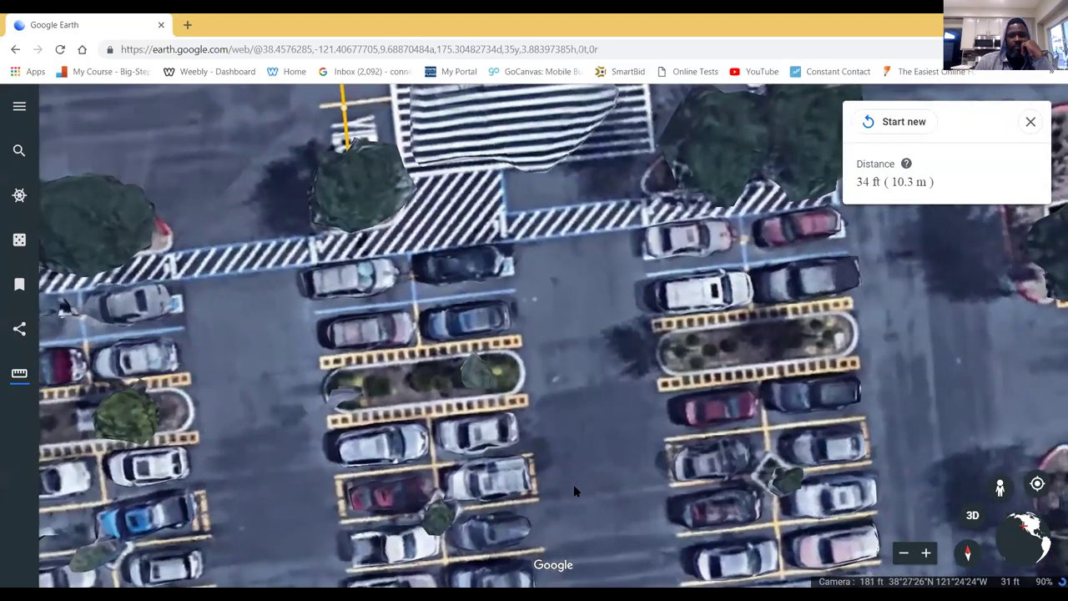
pyautogui.scroll(-1, 574, 479)
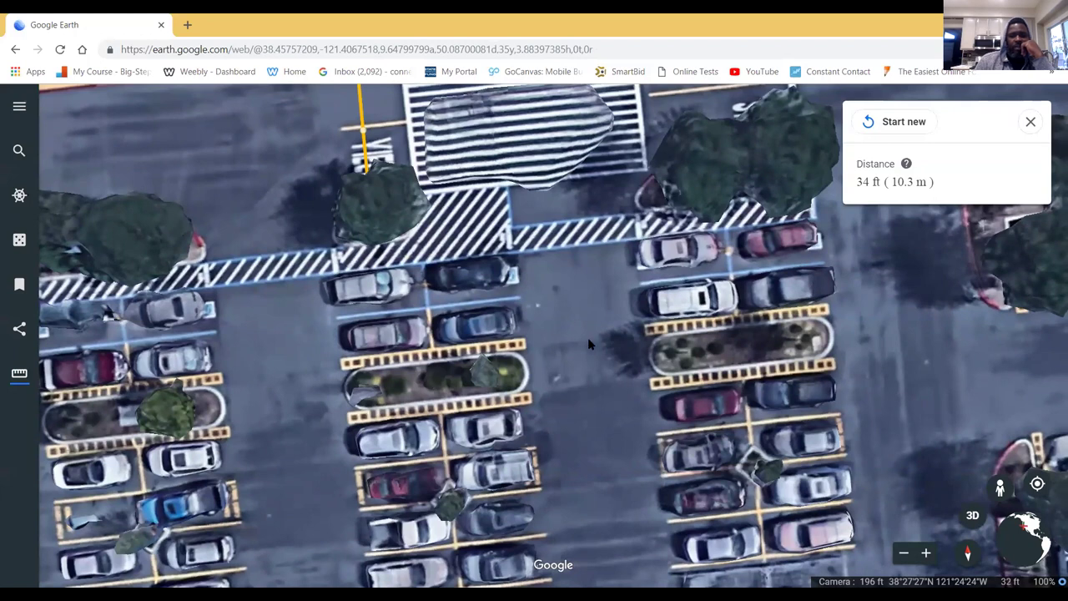
pyautogui.moveTo(564, 334); pyautogui.dragTo(607, 198)
pyautogui.press('Up')
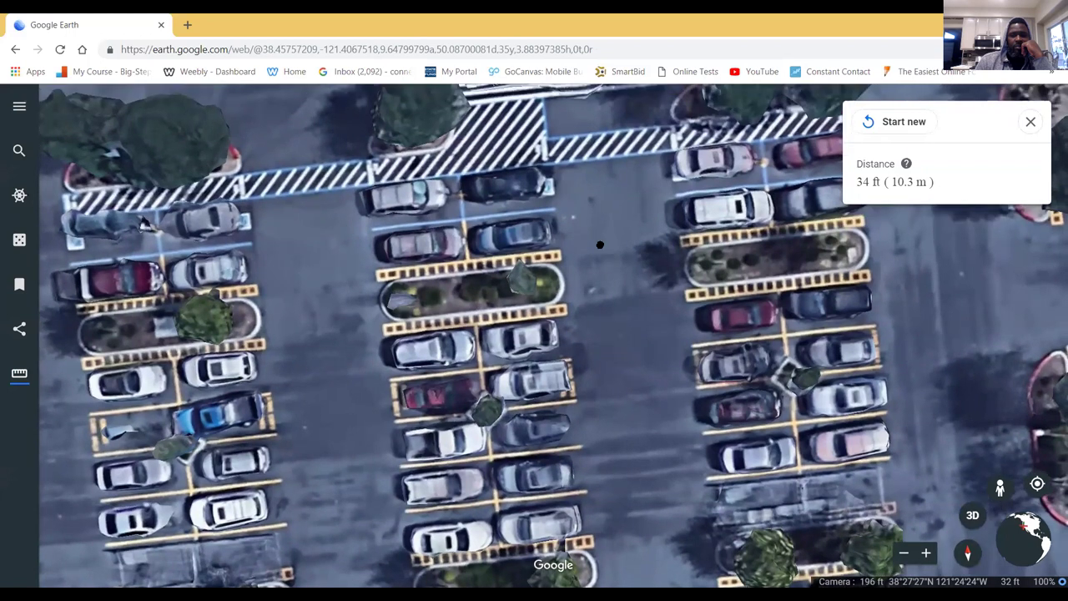
pyautogui.press('Down')
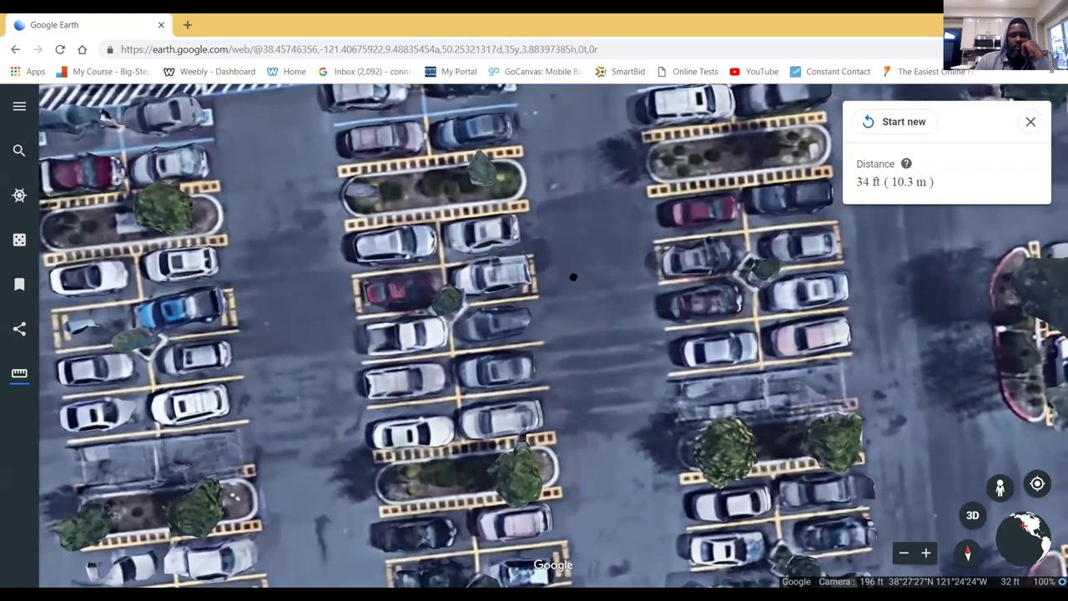
pyautogui.press('Up')
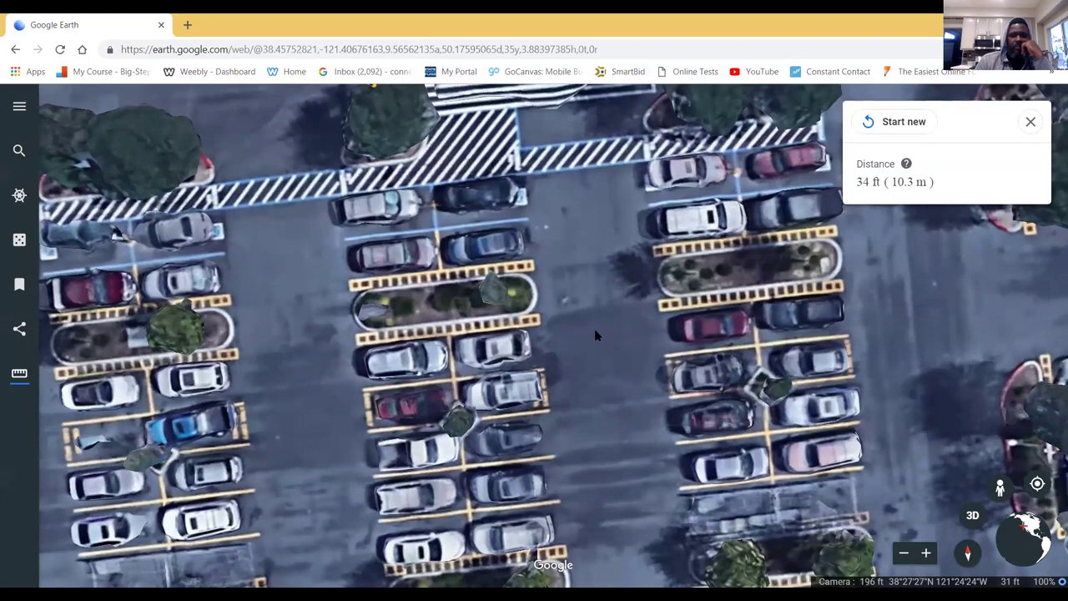
# Enter Street View from the drive aisle between the planter rows near the store.
pyautogui.scroll(4, 595, 335)
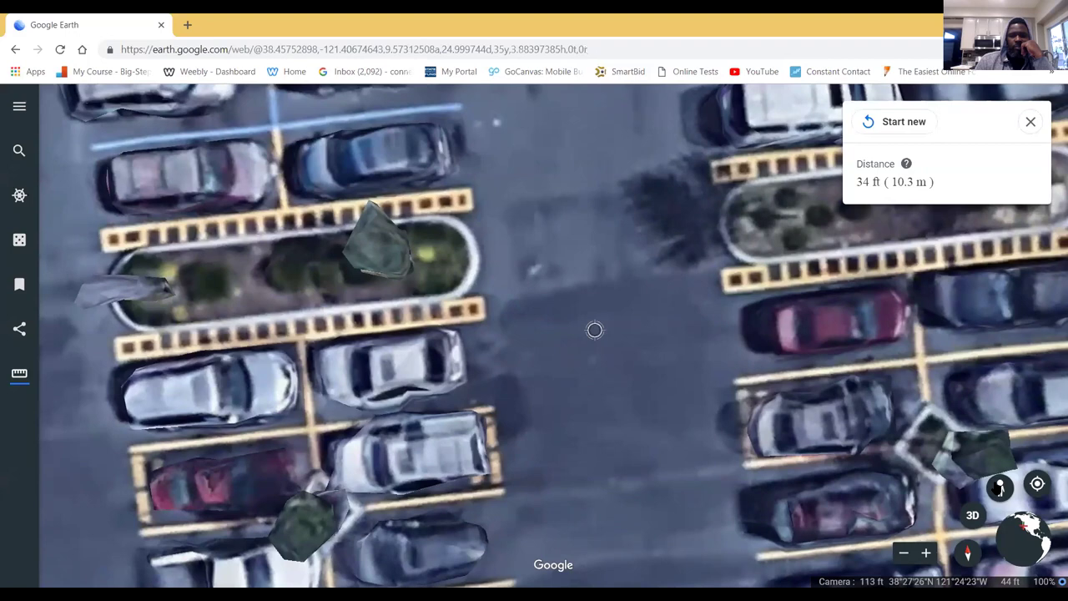
pyautogui.click(1000, 488)
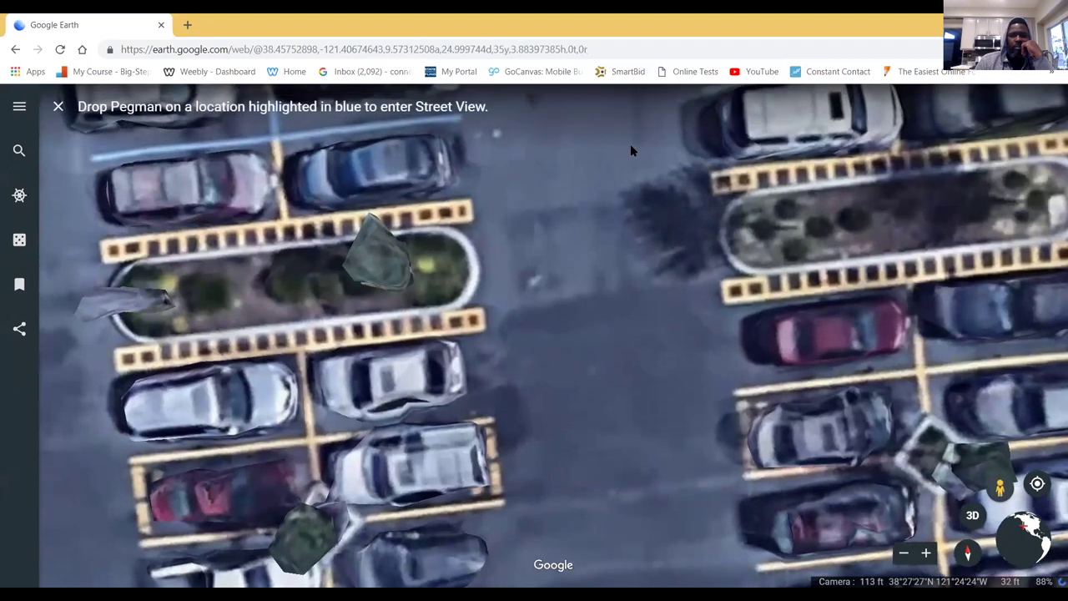
pyautogui.click(631, 147)
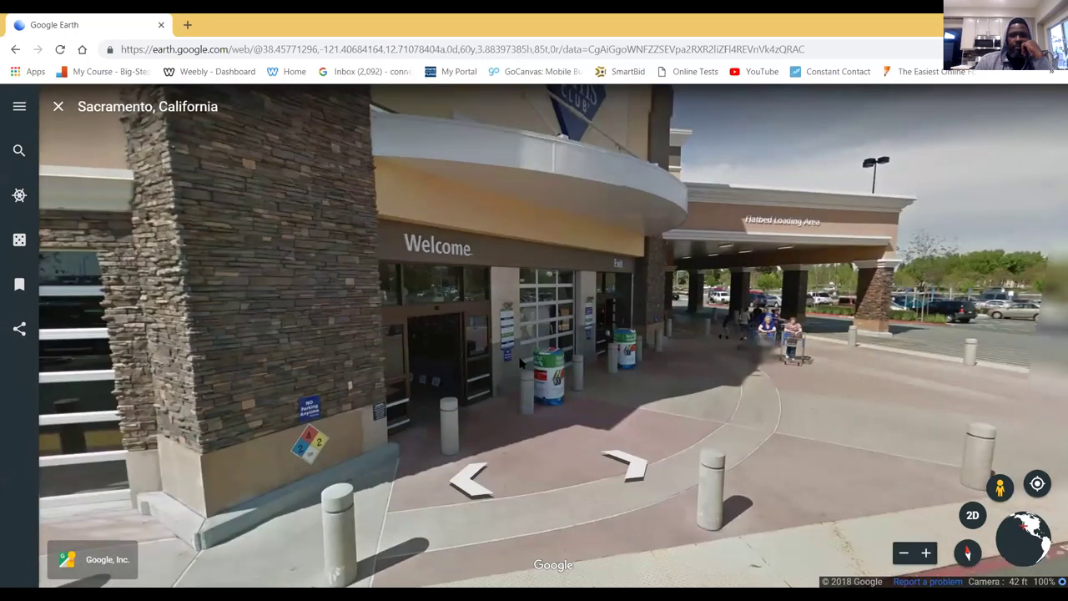
# Look around in Street View from the store entrance to the striped crosswalk, ADA stalls and parking lot planters.
pyautogui.moveTo(841, 374); pyautogui.dragTo(391, 301)
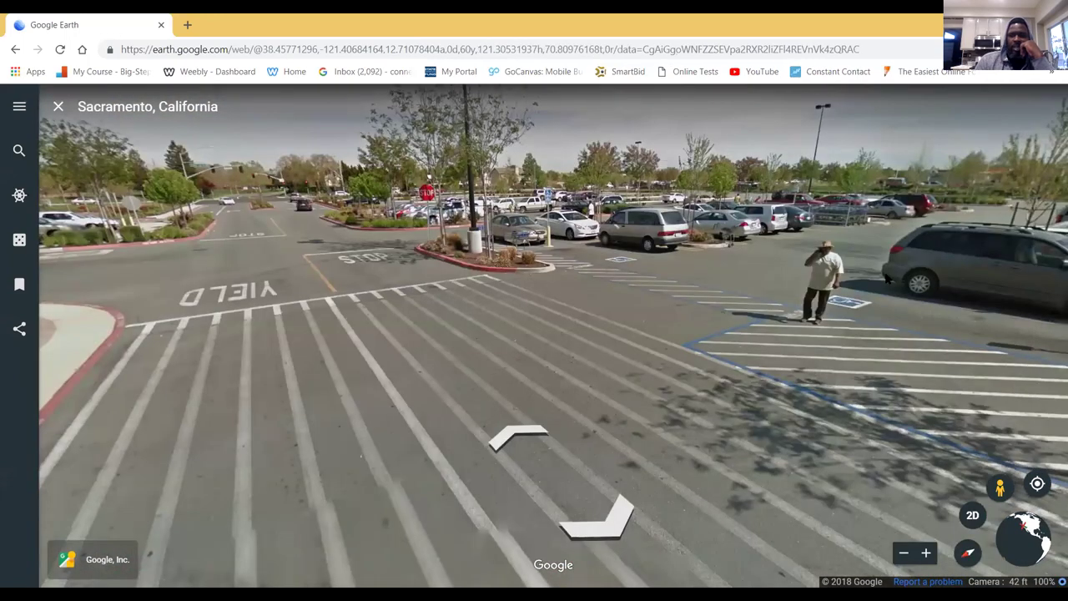
pyautogui.moveTo(737, 264); pyautogui.dragTo(590, 331)
pyautogui.moveTo(603, 380); pyautogui.dragTo(549, 386)
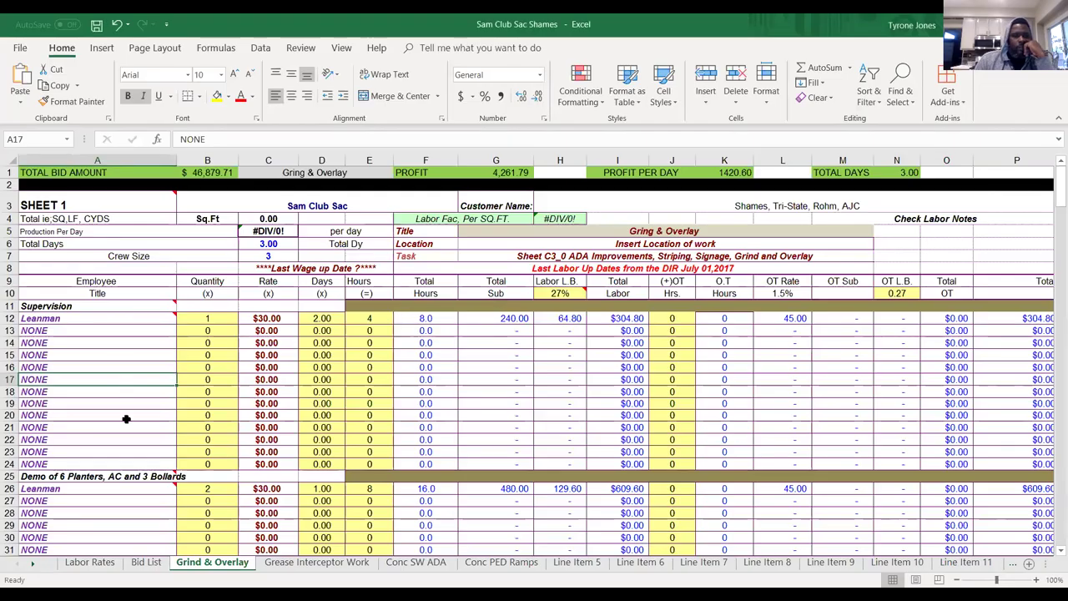
# In the Excel estimate, set the Leanman quantity under Demo of 6 Planters, AC and 3 Bollards to 4.
pyautogui.click(126, 488)
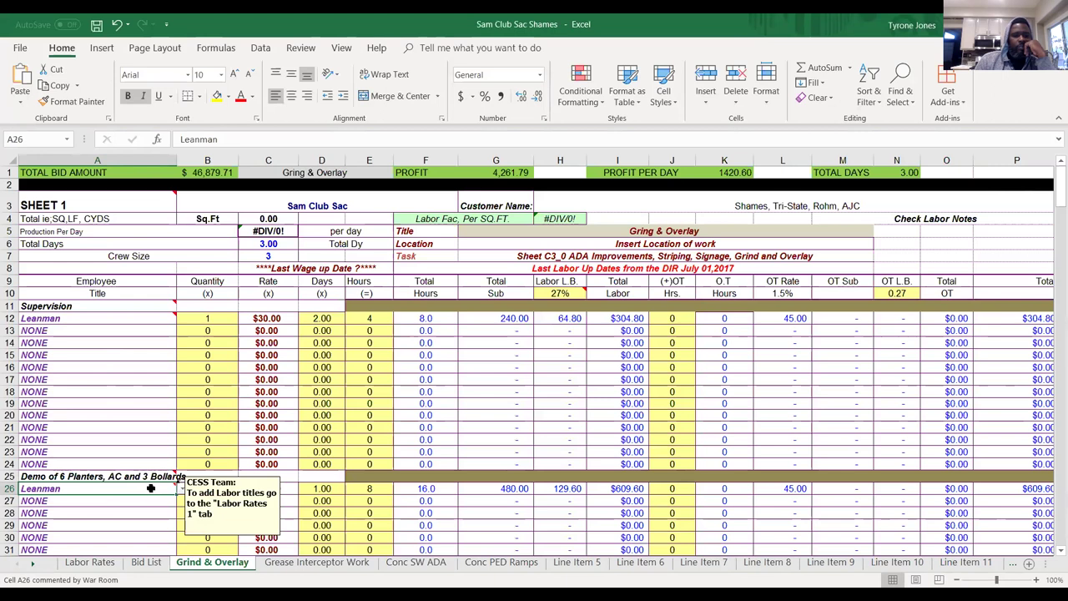
pyautogui.click(211, 491)
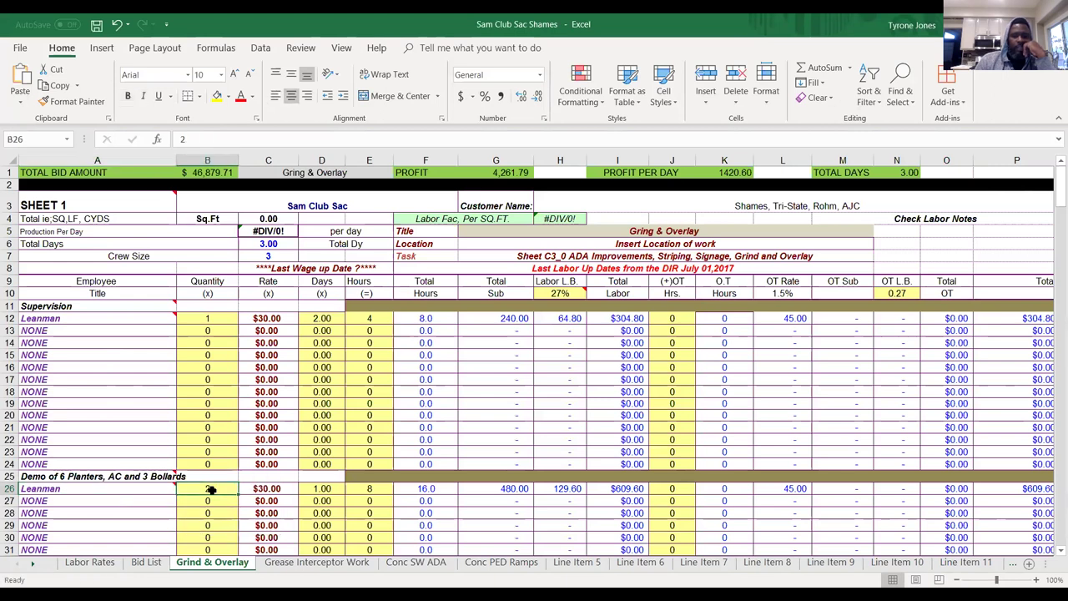
pyautogui.write('4')
pyautogui.press('Return')
pyautogui.click(324, 488)
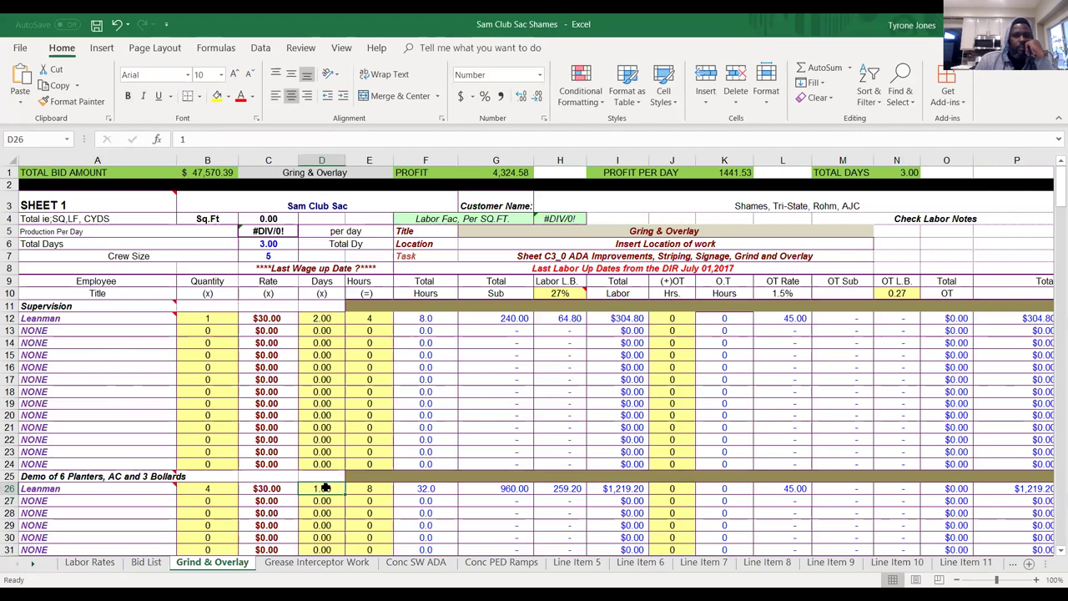
# Rename the second Seal Coat row, the last line in the subcontractors section, as Saw Cutting Sub.
pyautogui.moveTo(1052, 201); pyautogui.dragTo(1052, 499)
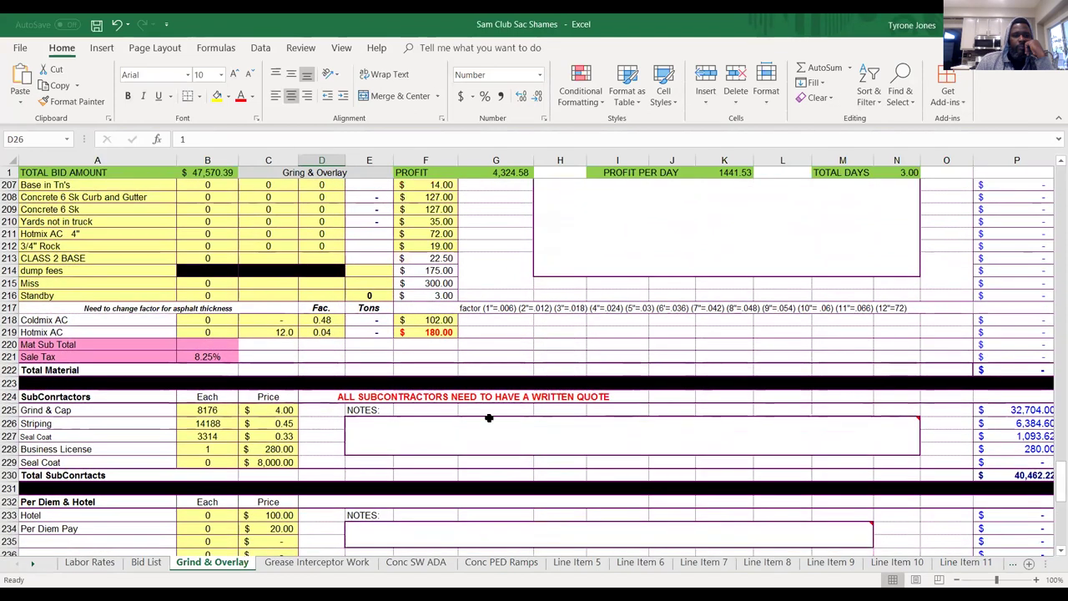
pyautogui.click(69, 461)
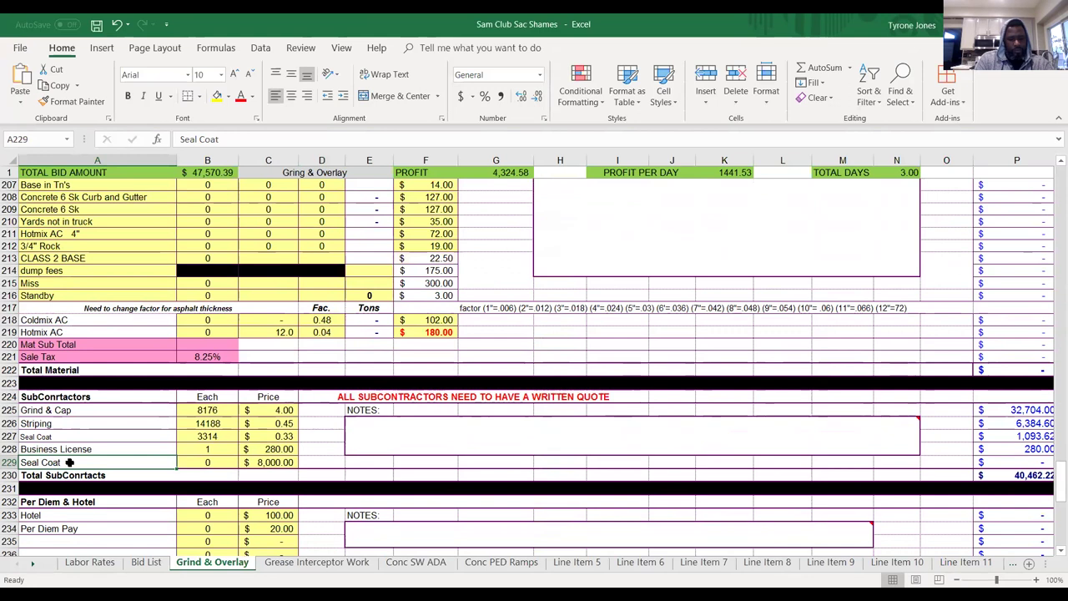
pyautogui.write('Saw Cu')
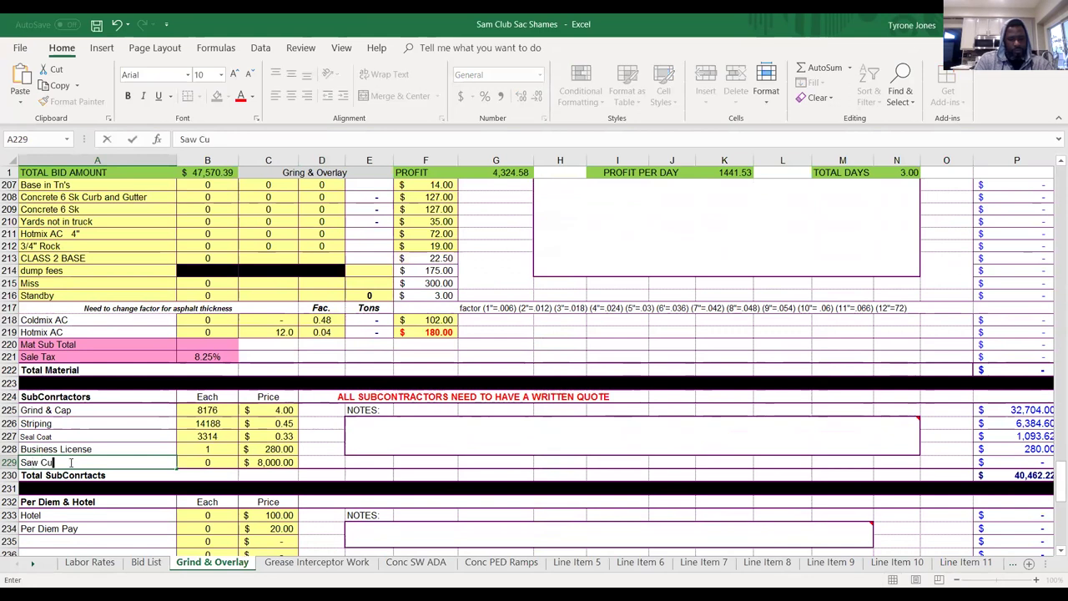
pyautogui.write('tting Sub')
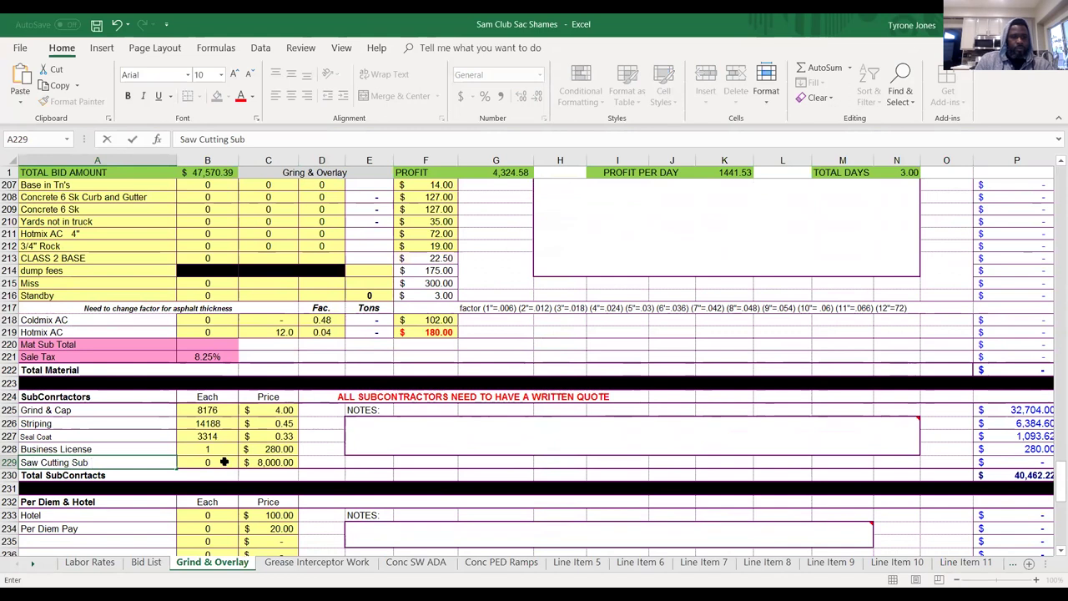
pyautogui.press('Tab')
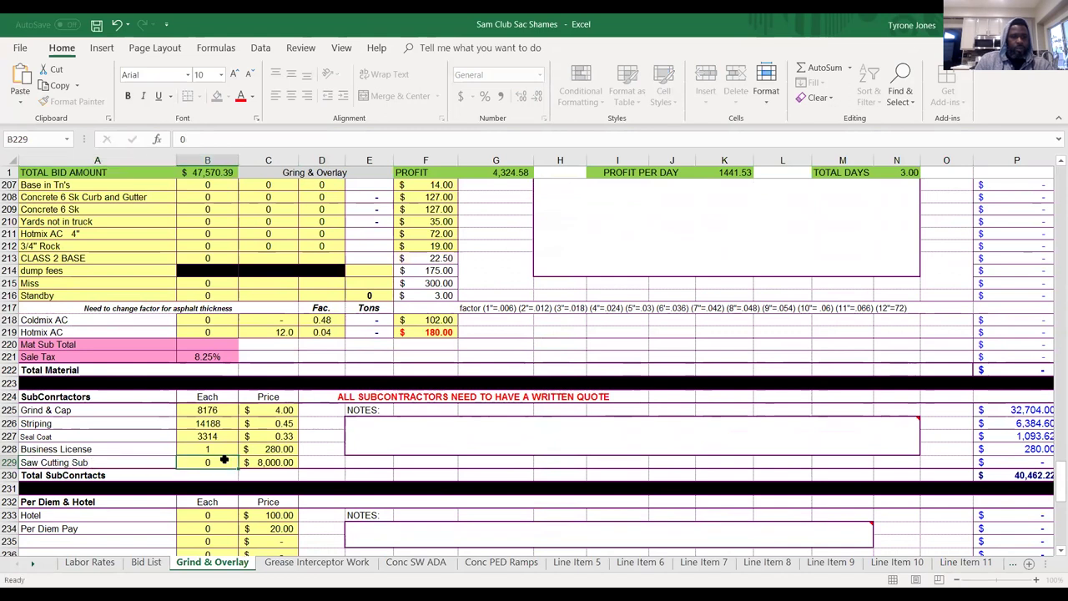
# Set the Saw Cutting Sub line to a quantity of 1 at a price of 1200.
pyautogui.write('1')
pyautogui.press('Tab')
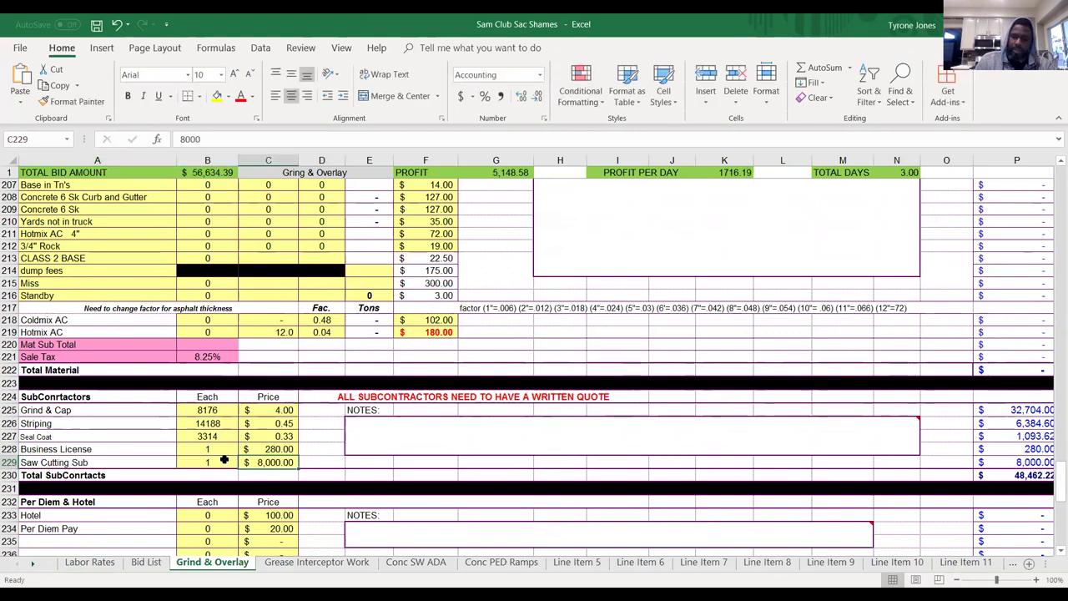
pyautogui.write('1')
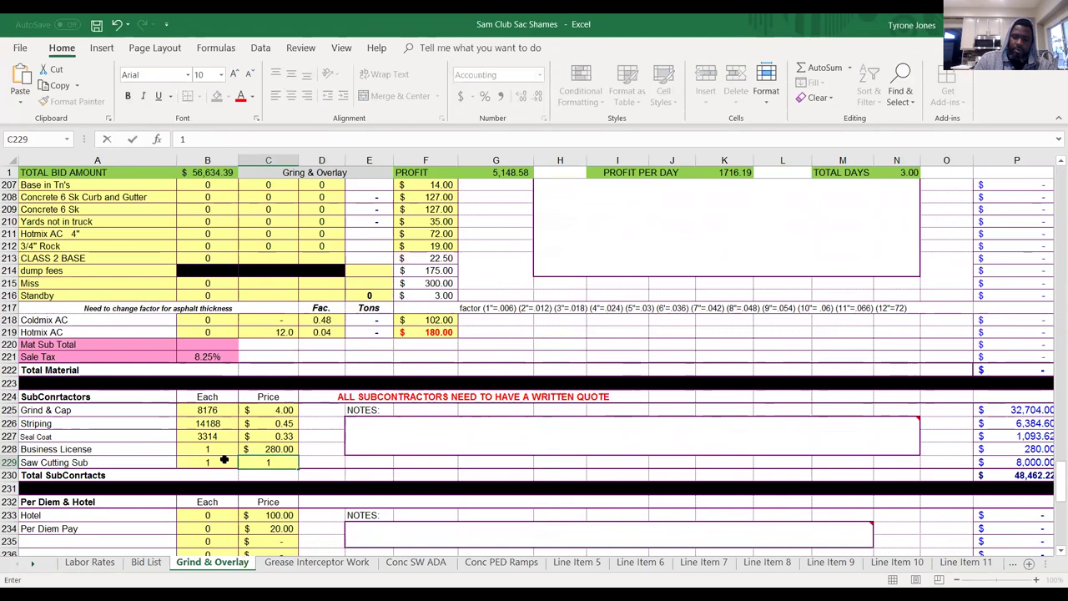
pyautogui.write('200')
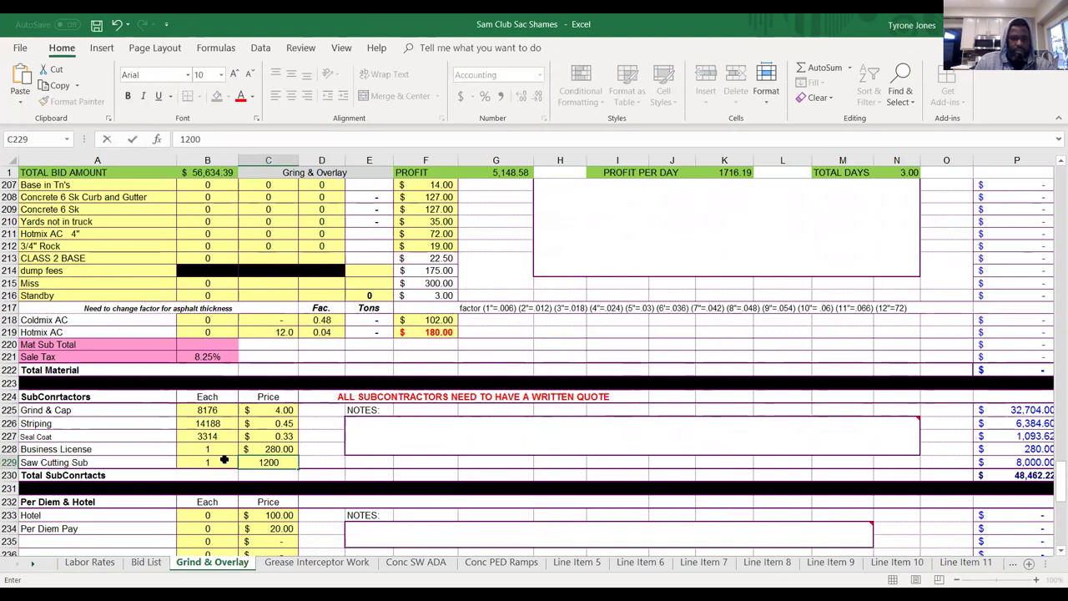
pyautogui.click(334, 461)
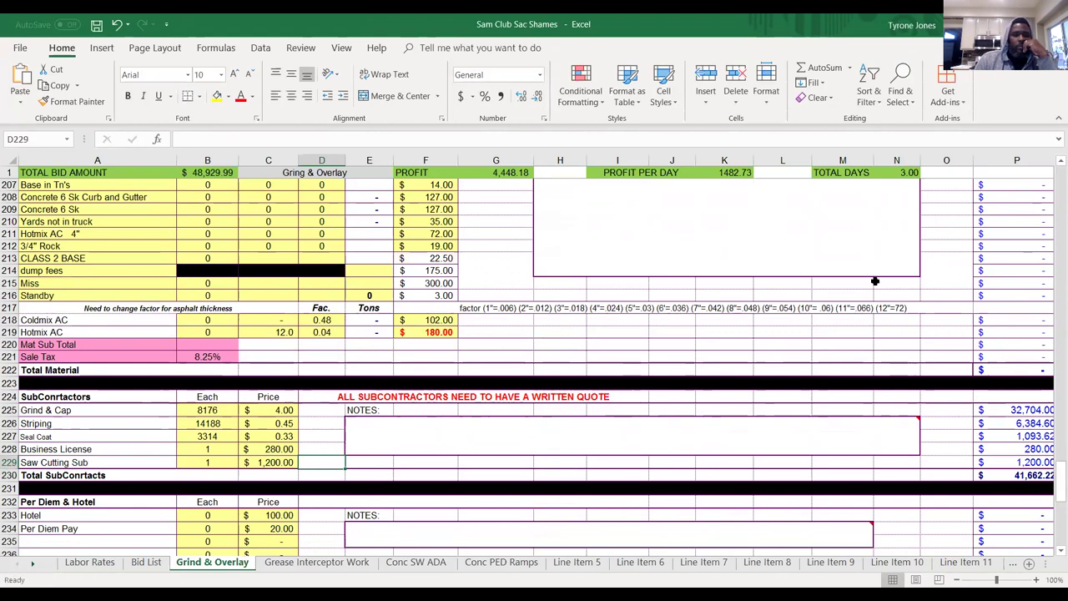
# Return to the start of the sheet and review the days and hours of the demo crew's Leanman row.
pyautogui.moveTo(1054, 482); pyautogui.dragTo(1052, 164)
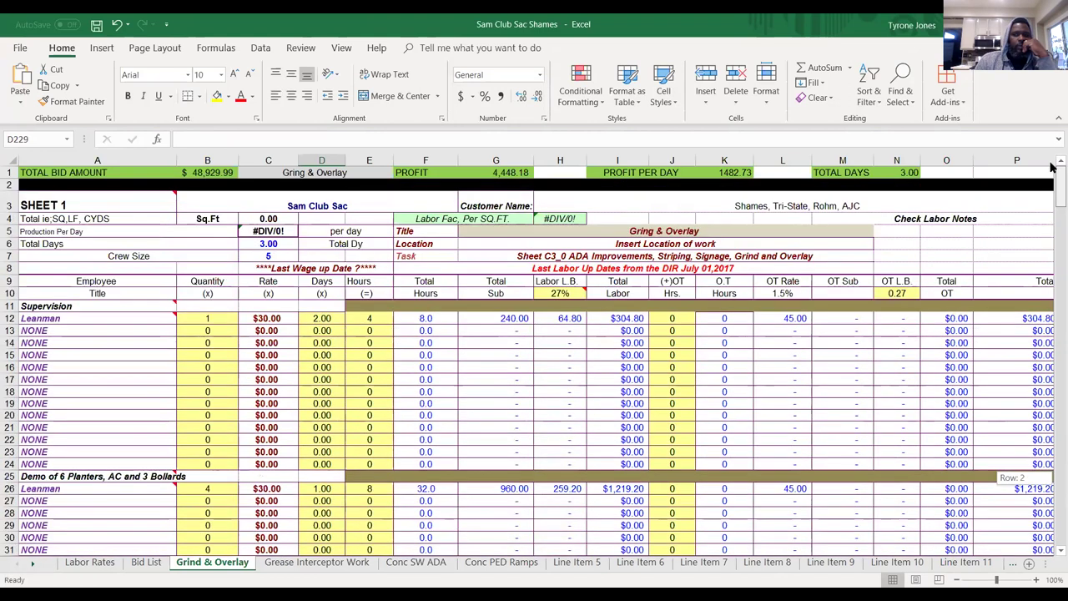
pyautogui.moveTo(1054, 190); pyautogui.dragTo(1051, 169)
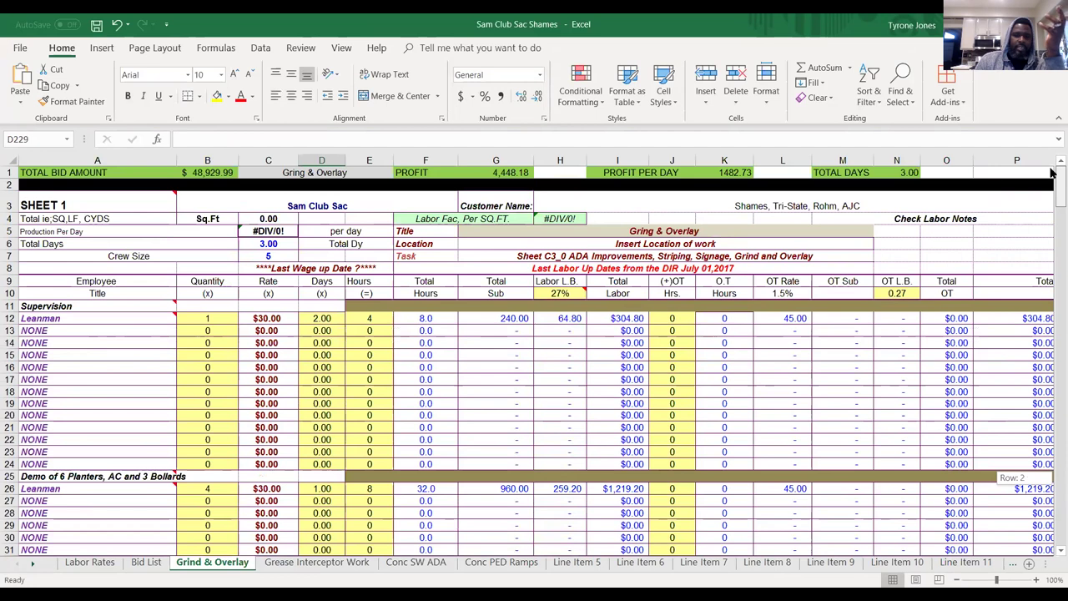
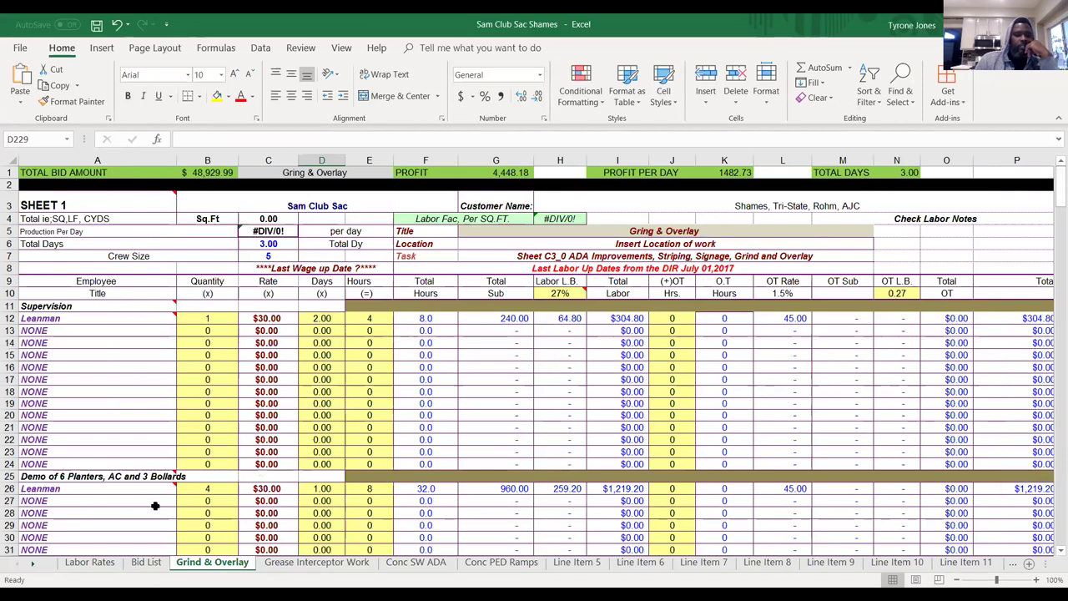
pyautogui.click(321, 490)
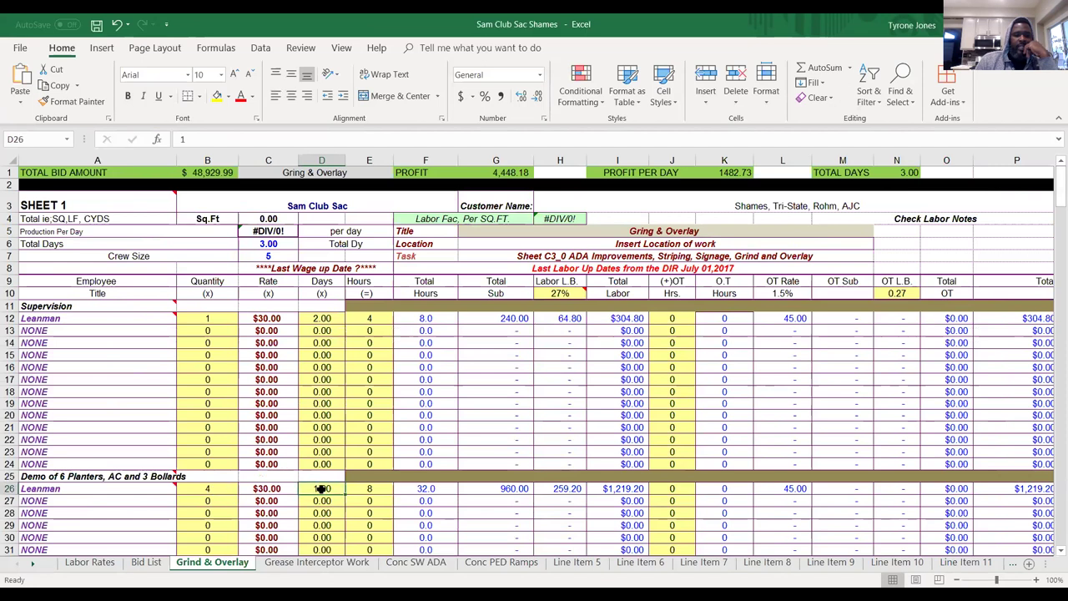
pyautogui.click(359, 491)
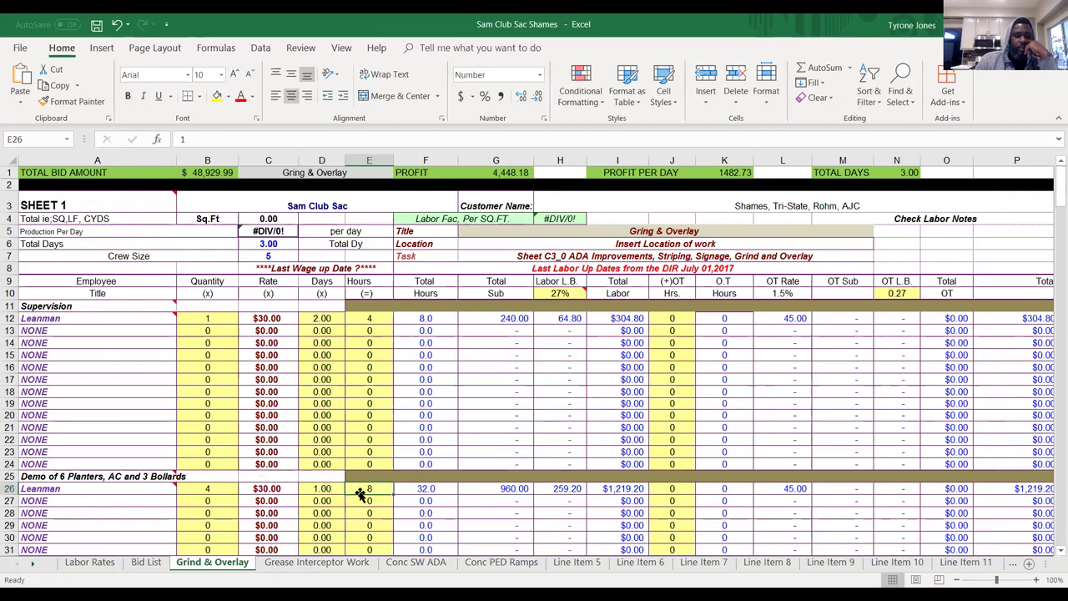
pyautogui.click(323, 489)
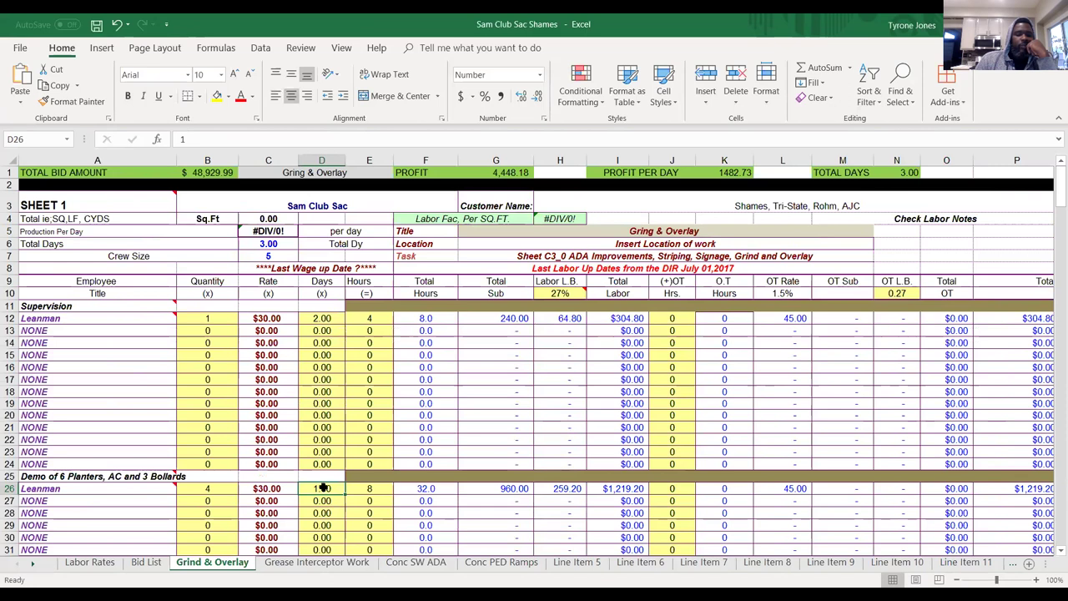
pyautogui.click(367, 501)
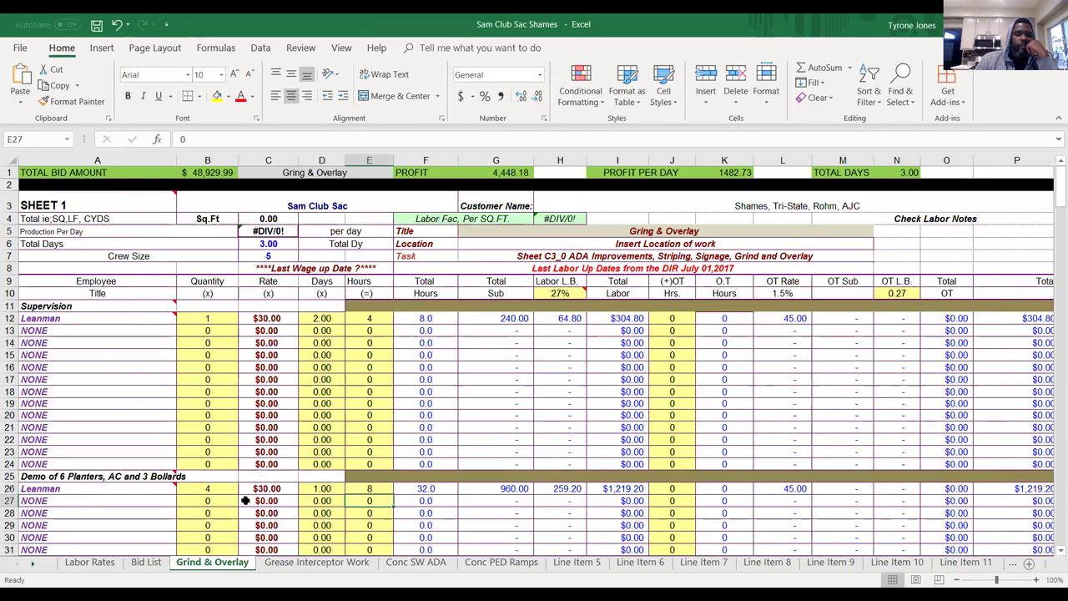
# Look over the labor rows under the planter demo activity and the full depth AC activity below it.
pyautogui.click(146, 512)
pyautogui.press('Down')
pyautogui.press('Down')
pyautogui.press('Down')
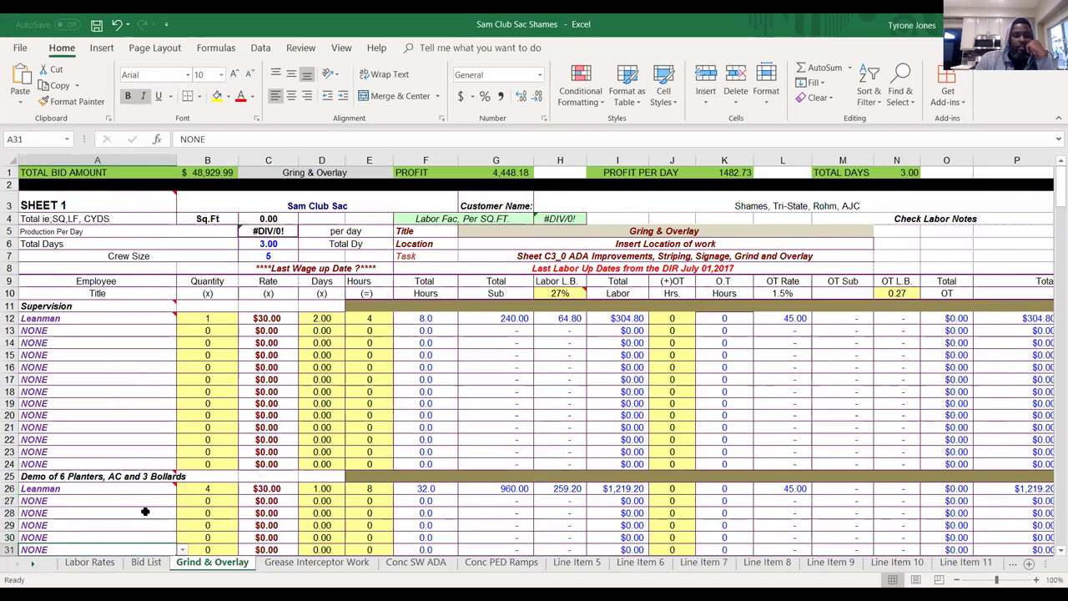
pyautogui.press('Down')
pyautogui.press('Down')
pyautogui.press('Down')
pyautogui.press('Down')
pyautogui.press('Down')
pyautogui.press('Down')
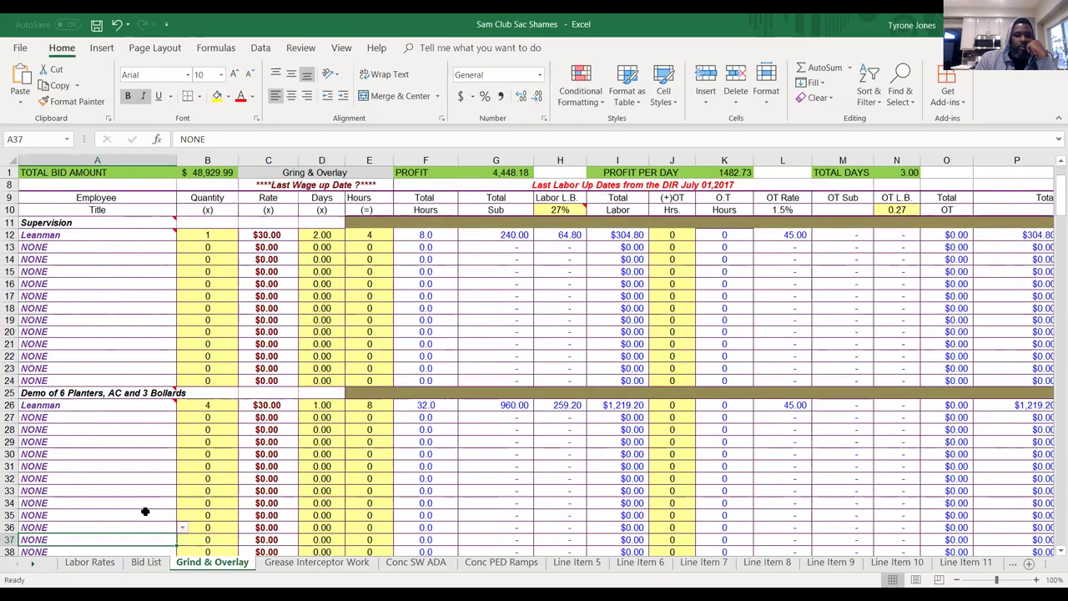
pyautogui.press('Down')
pyautogui.press('Down')
pyautogui.press('Down')
pyautogui.press('Down')
pyautogui.press('Down')
pyautogui.press('Down')
pyautogui.press('Down')
pyautogui.press('Down')
pyautogui.press('Down')
pyautogui.press('Down')
pyautogui.press('Down')
pyautogui.press('Down')
pyautogui.press('Up')
pyautogui.press('Up')
pyautogui.press('Up')
pyautogui.press('Up')
pyautogui.press('Up')
pyautogui.press('Up')
pyautogui.press('Up')
pyautogui.press('Up')
pyautogui.press('Up')
pyautogui.press('Up')
pyautogui.press('Up')
pyautogui.press('Up')
pyautogui.press('Up')
pyautogui.press('Up')
pyautogui.press('Up')
pyautogui.press('Up')
pyautogui.press('Up')
pyautogui.press('Up')
pyautogui.press('Up')
pyautogui.press('Up')
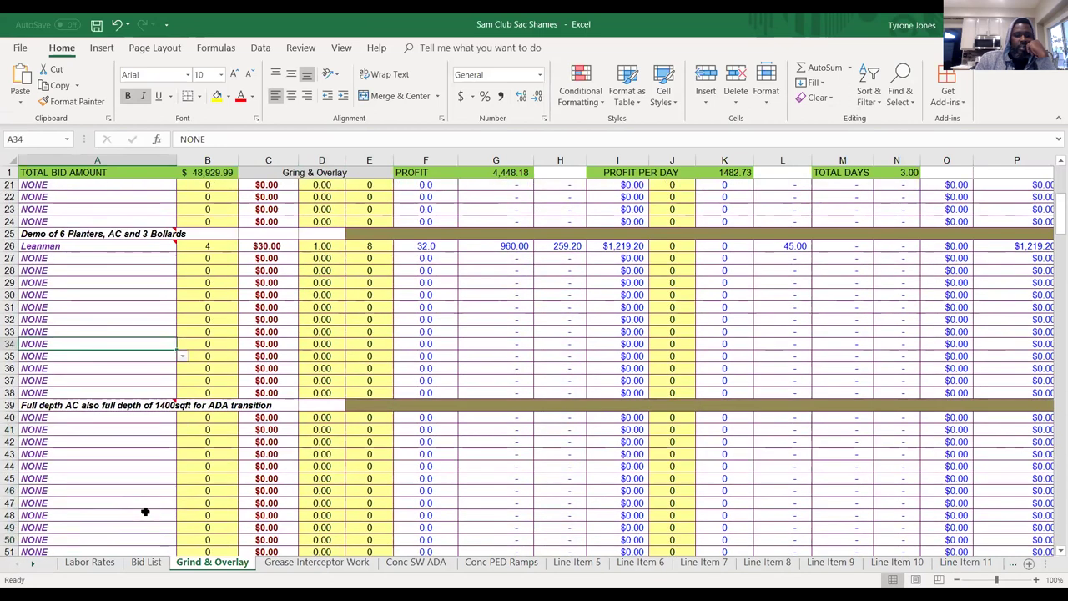
pyautogui.press('Up')
pyautogui.press('Down')
pyautogui.press('Up')
pyautogui.press('Down')
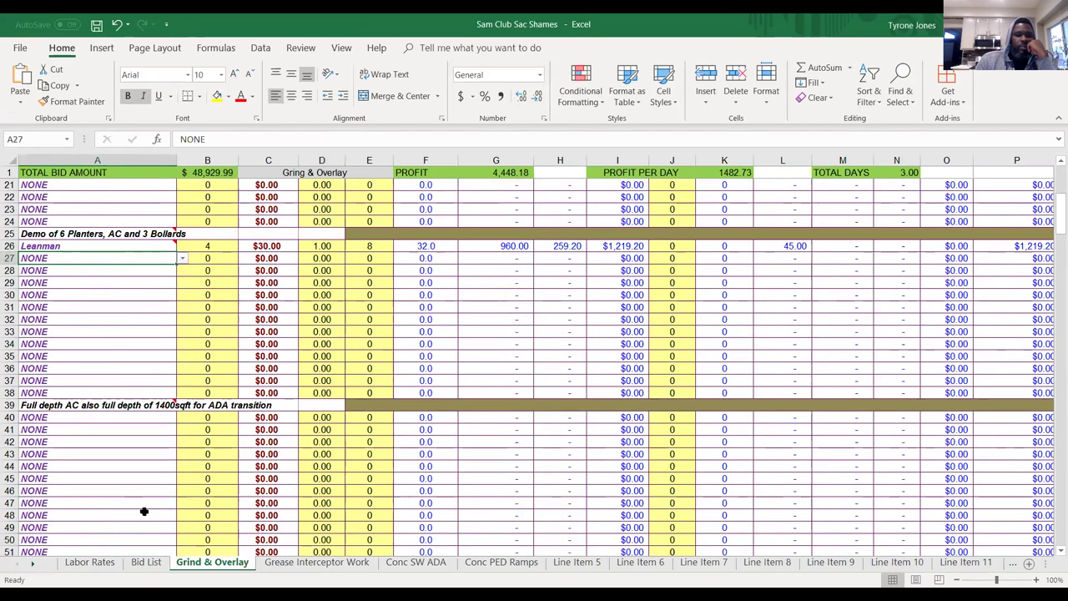
# Look through the demo, AC, concrete, bollard and raw material rows down to the rental and owned equipment sections.
pyautogui.click(153, 249)
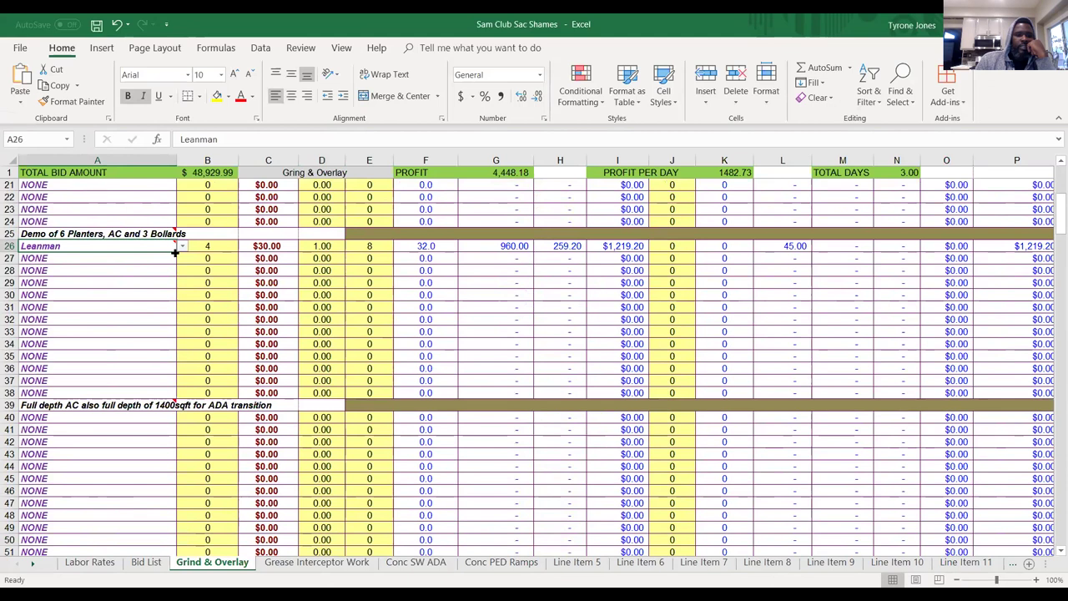
pyautogui.click(165, 287)
pyautogui.press('Down')
pyautogui.press('Down')
pyautogui.press('Down')
pyautogui.press('Down')
pyautogui.press('Down')
pyautogui.press('Down')
pyautogui.press('Down')
pyautogui.press('Down')
pyautogui.press('Down')
pyautogui.press('Down')
pyautogui.press('Down')
pyautogui.press('Down')
pyautogui.press('Down')
pyautogui.press('Down')
pyautogui.press('Down')
pyautogui.press('Down')
pyautogui.press('Down')
pyautogui.press('Down')
pyautogui.press('Down')
pyautogui.press('Down')
pyautogui.press('Down')
pyautogui.press('Down')
pyautogui.press('Down')
pyautogui.press('Down')
pyautogui.press('Down')
pyautogui.press('Down')
pyautogui.press('Down')
pyautogui.press('Down')
pyautogui.press('Down')
pyautogui.press('Down')
pyautogui.press('Down')
pyautogui.press('Down')
pyautogui.press('Down')
pyautogui.press('Down')
pyautogui.press('Down')
pyautogui.press('Down')
pyautogui.press('Down')
pyautogui.press('Down')
pyautogui.press('Down')
pyautogui.press('Down')
pyautogui.press('Down')
pyautogui.press('Down')
pyautogui.press('Down')
pyautogui.press('Down')
pyautogui.press('Down')
pyautogui.press('Down')
pyautogui.press('Down')
pyautogui.press('Down')
pyautogui.press('Down')
pyautogui.press('Down')
pyautogui.press('Down')
pyautogui.press('Down')
pyautogui.press('Down')
pyautogui.press('Down')
pyautogui.press('Down')
pyautogui.press('Down')
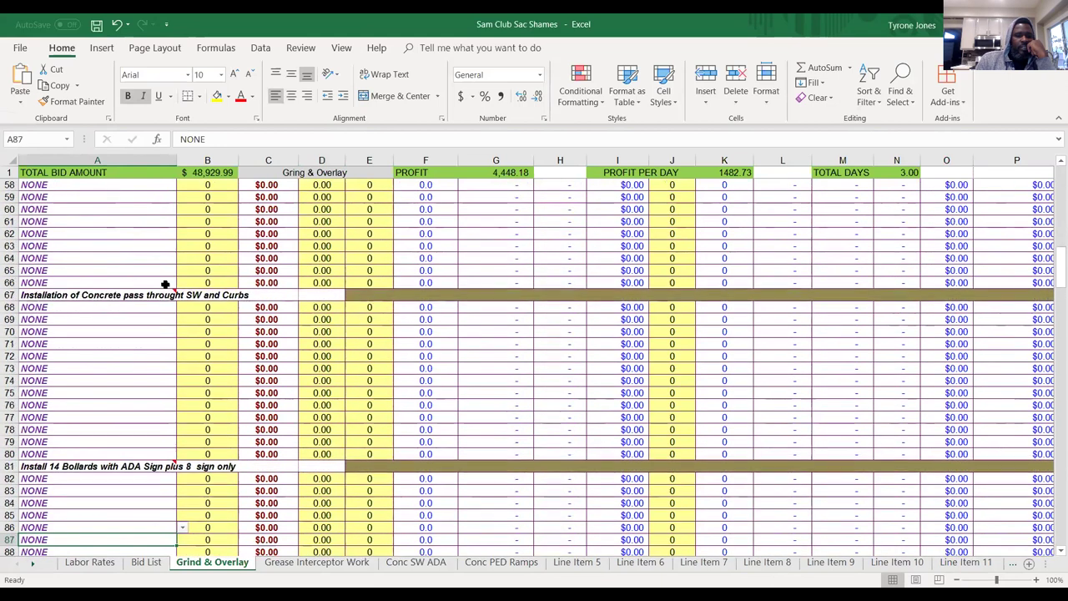
pyautogui.press('Down')
pyautogui.press('Down')
pyautogui.press('Down')
pyautogui.press('Down')
pyautogui.press('Down')
pyautogui.press('Down')
pyautogui.press('Down')
pyautogui.press('Down')
pyautogui.press('Down')
pyautogui.press('Down')
pyautogui.press('Down')
pyautogui.press('Down')
pyautogui.press('Down')
pyautogui.press('Down')
pyautogui.press('Down')
pyautogui.press('Down')
pyautogui.press('Down')
pyautogui.press('Down')
pyautogui.press('Down')
pyautogui.press('Down')
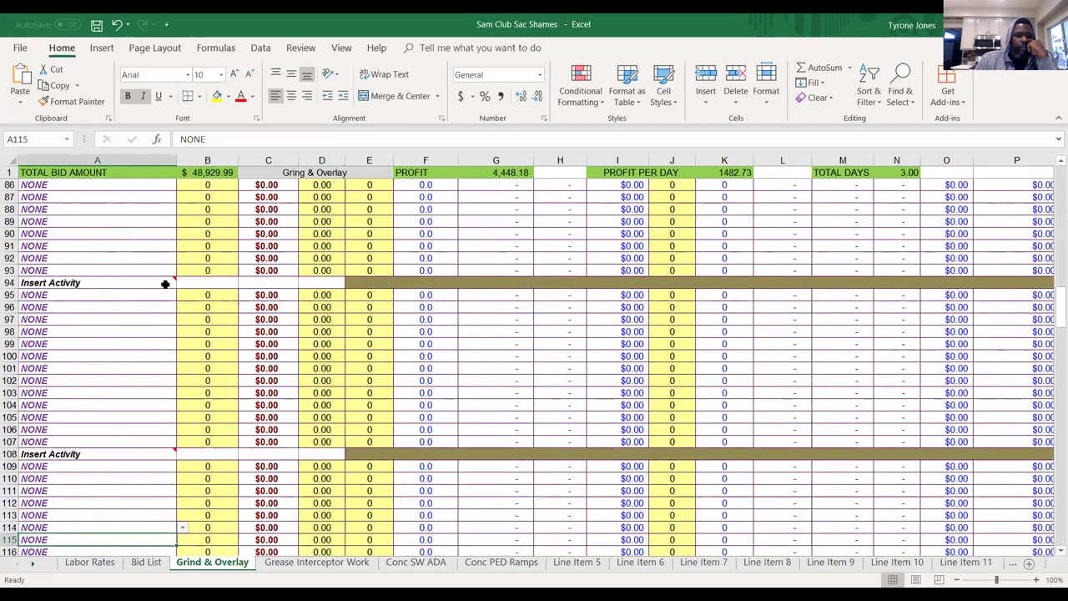
pyautogui.press('Down')
pyautogui.press('Down')
pyautogui.press('Down')
pyautogui.press('Down')
pyautogui.press('Down')
pyautogui.press('Down')
pyautogui.press('Down')
pyautogui.press('Down')
pyautogui.press('Down')
pyautogui.press('Down')
pyautogui.press('Down')
pyautogui.press('Down')
pyautogui.press('Down')
pyautogui.press('Down')
pyautogui.press('Down')
pyautogui.press('Down')
pyautogui.press('Down')
pyautogui.press('Down')
pyautogui.press('Down')
pyautogui.press('Down')
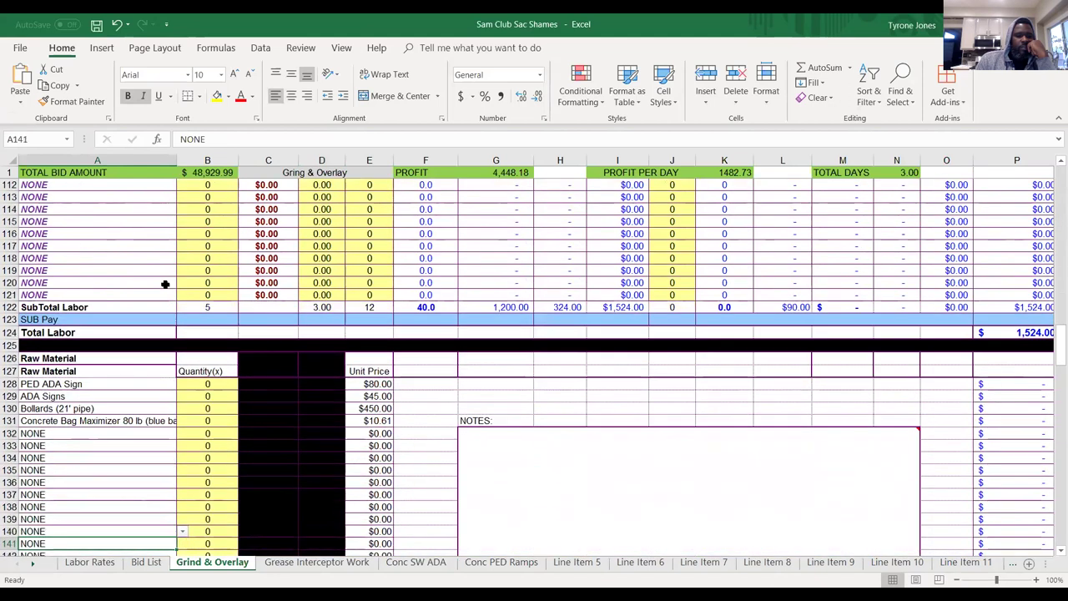
pyautogui.press('Down')
pyautogui.press('Down')
pyautogui.press('Down')
pyautogui.press('Down')
pyautogui.press('Down')
pyautogui.press('Down')
pyautogui.press('Down')
pyautogui.press('Down')
pyautogui.press('Down')
pyautogui.press('Down')
pyautogui.press('Down')
pyautogui.press('Down')
pyautogui.press('Down')
pyautogui.press('Down')
pyautogui.press('Down')
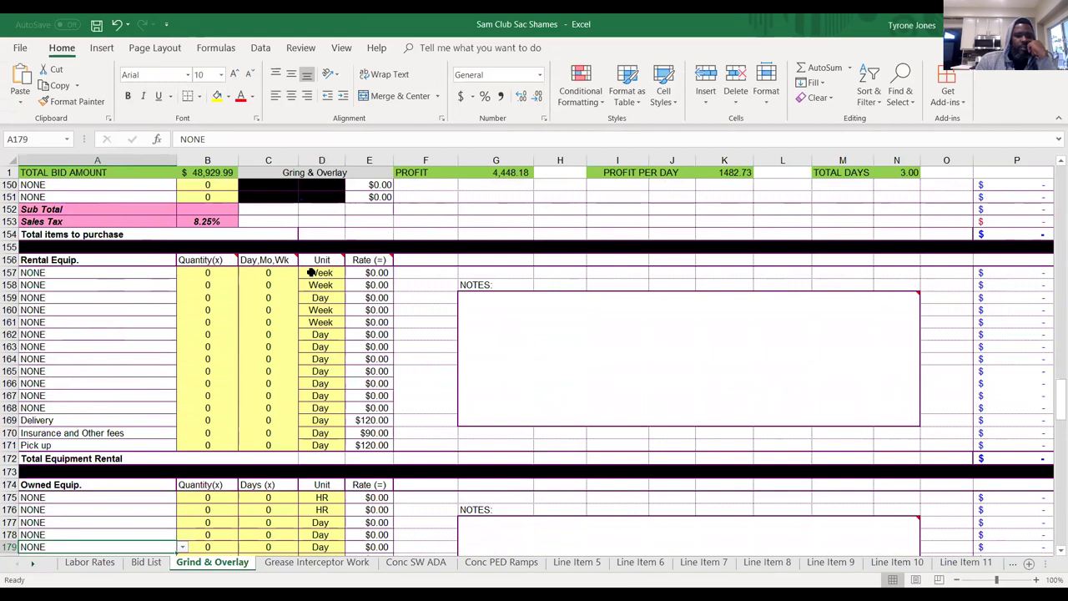
# Apply all borders to the quantity and duration cells of every rental equipment row.
pyautogui.moveTo(205, 272); pyautogui.dragTo(279, 445)
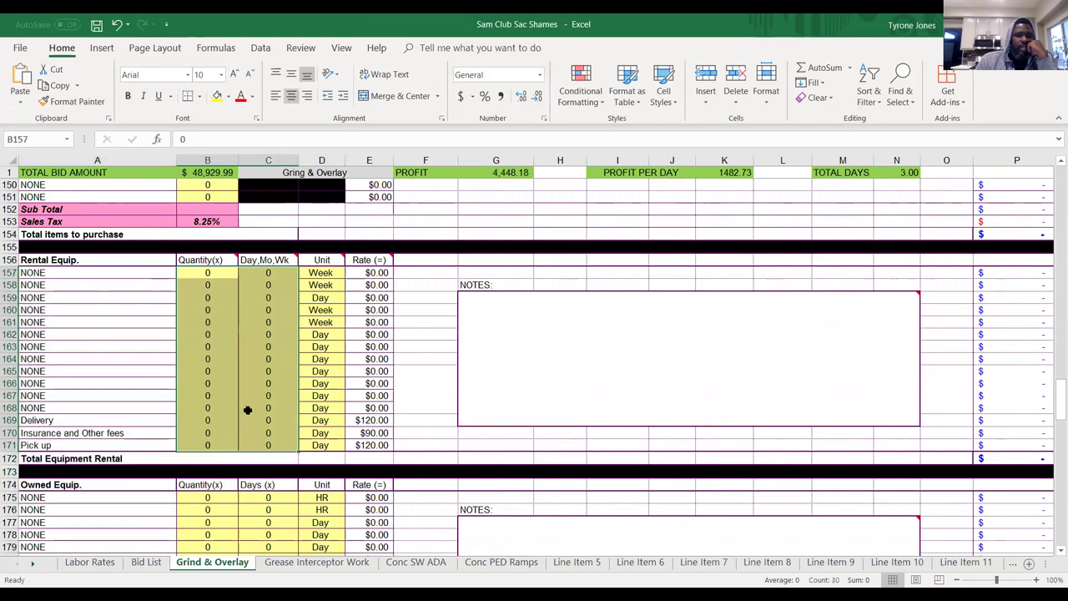
pyautogui.click(199, 97)
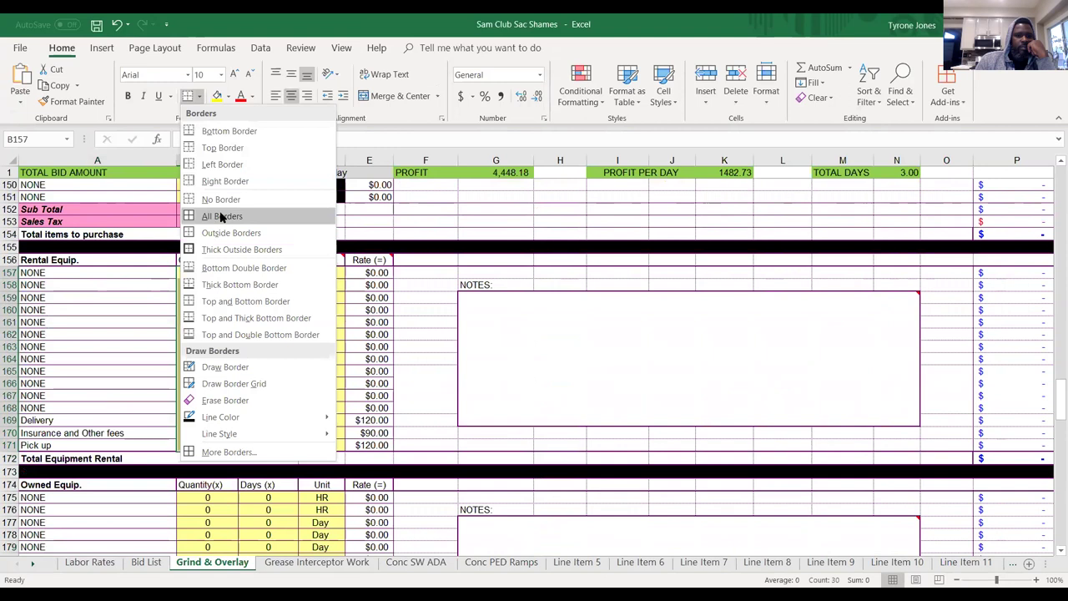
pyautogui.click(222, 216)
pyautogui.click(200, 321)
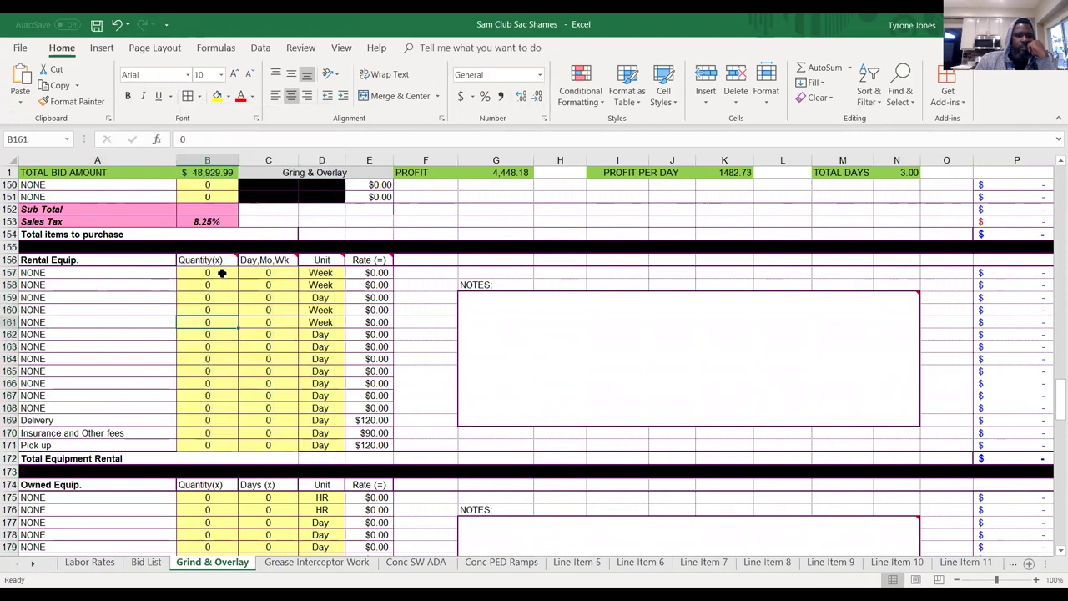
# Check the item choices for the first rental equipment row and slightly widen the item name column.
pyautogui.click(175, 273)
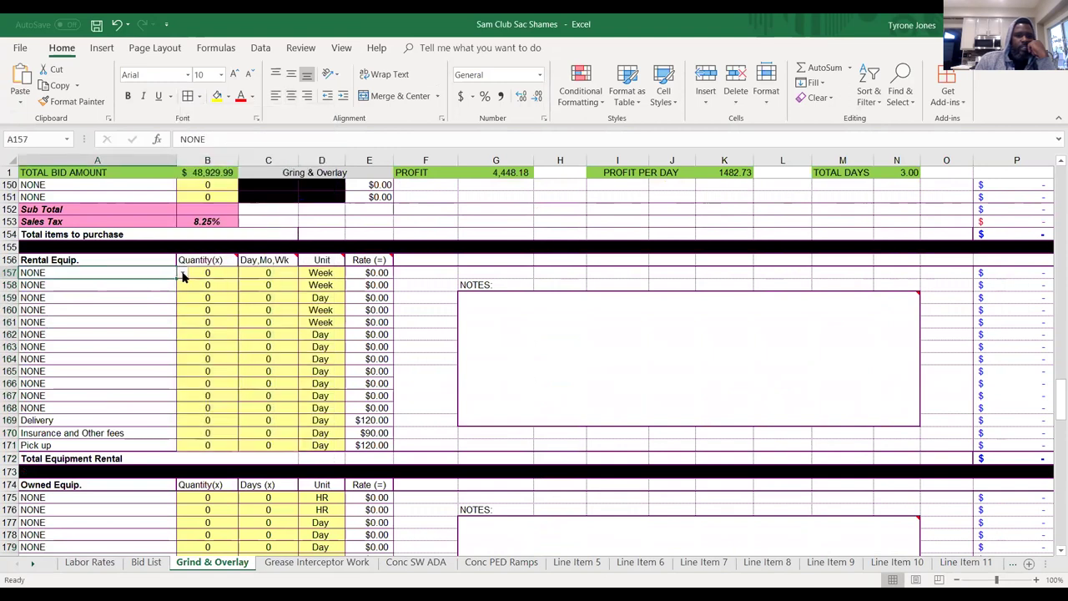
pyautogui.click(182, 273)
pyautogui.click(182, 288)
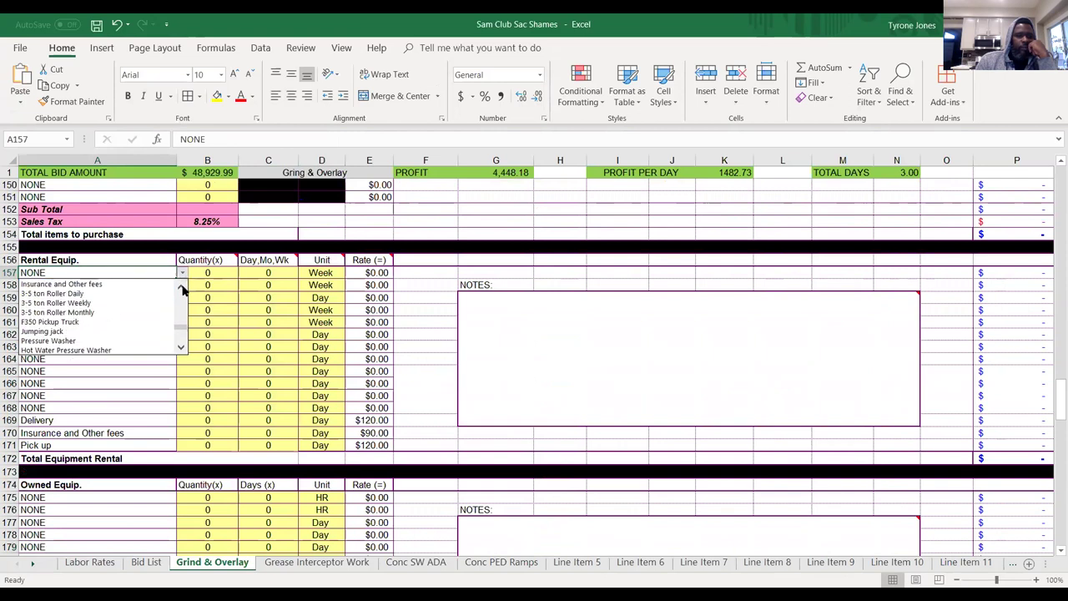
pyautogui.press('Escape')
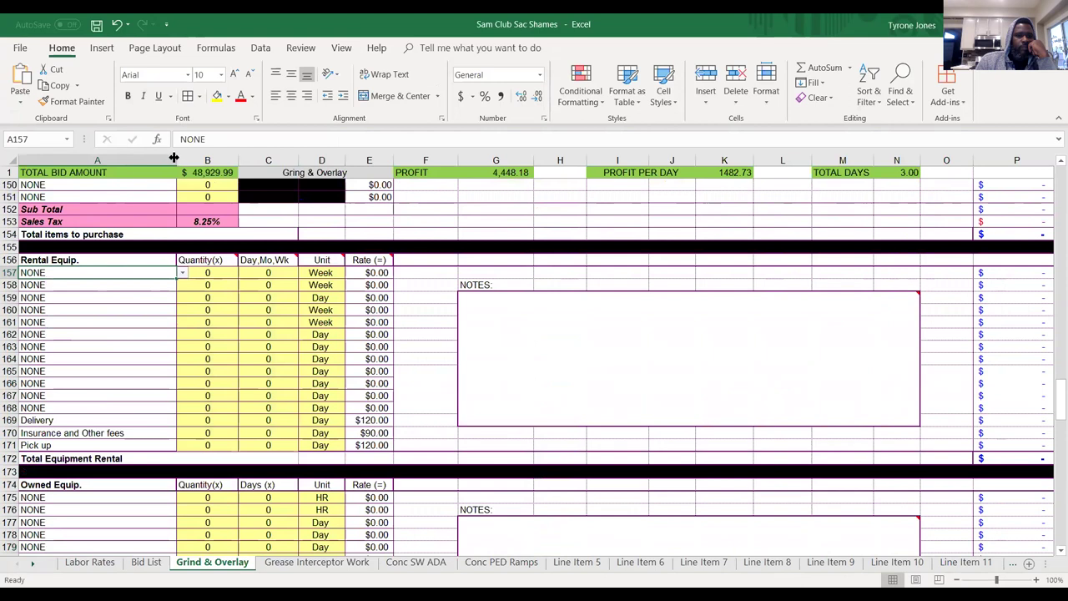
pyautogui.moveTo(174, 158); pyautogui.dragTo(188, 158)
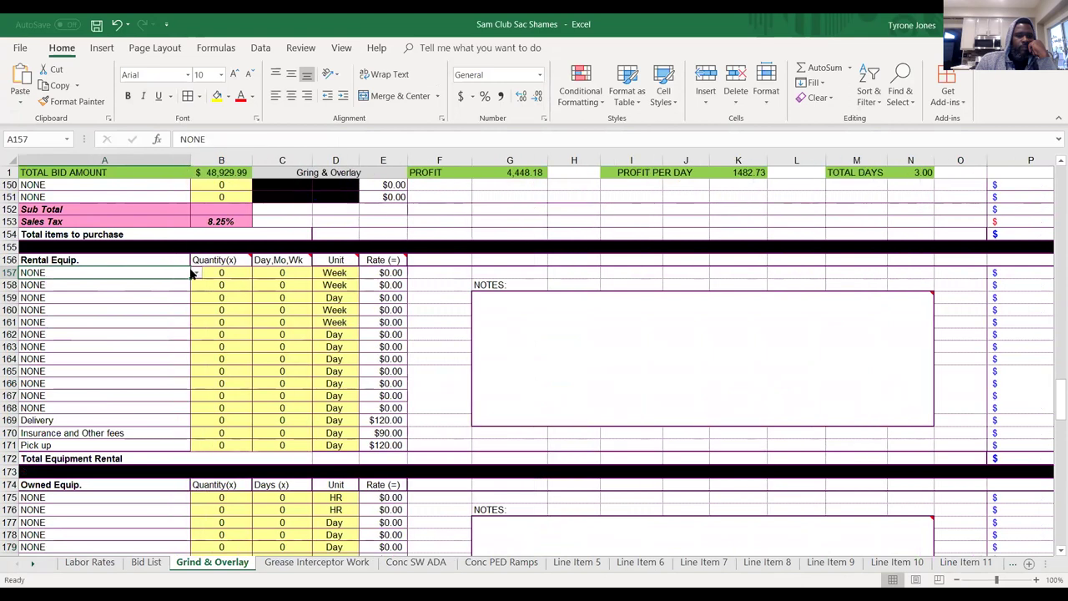
# Choose Rental Skidsteer Daily as the item in the first rental equipment row.
pyautogui.click(195, 273)
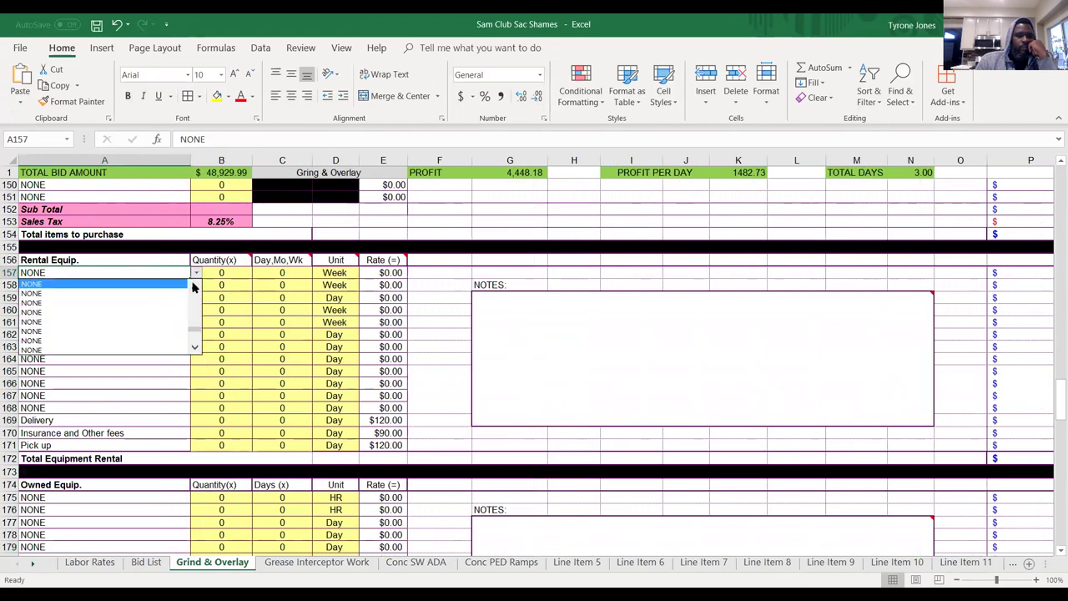
pyautogui.scroll(-5, 194, 288)
pyautogui.scroll(6, 194, 287)
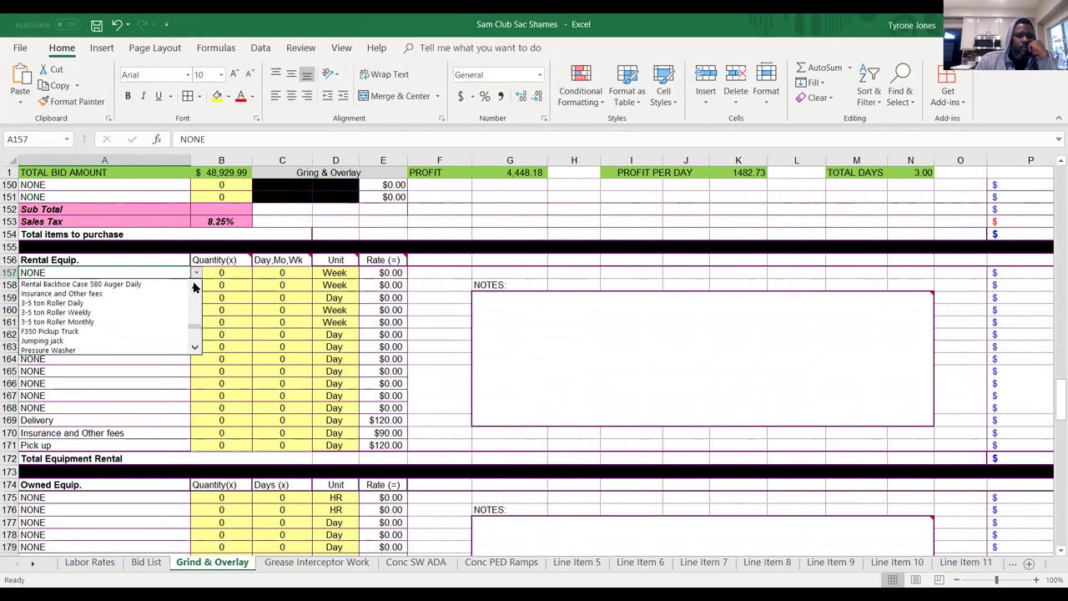
pyautogui.scroll(5, 194, 287)
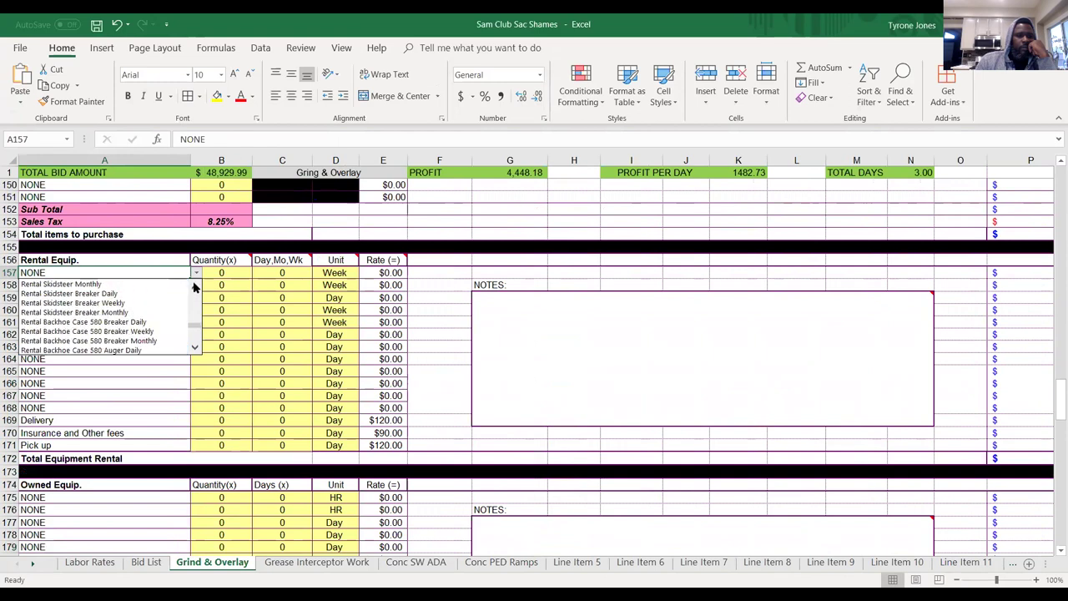
pyautogui.scroll(2, 194, 288)
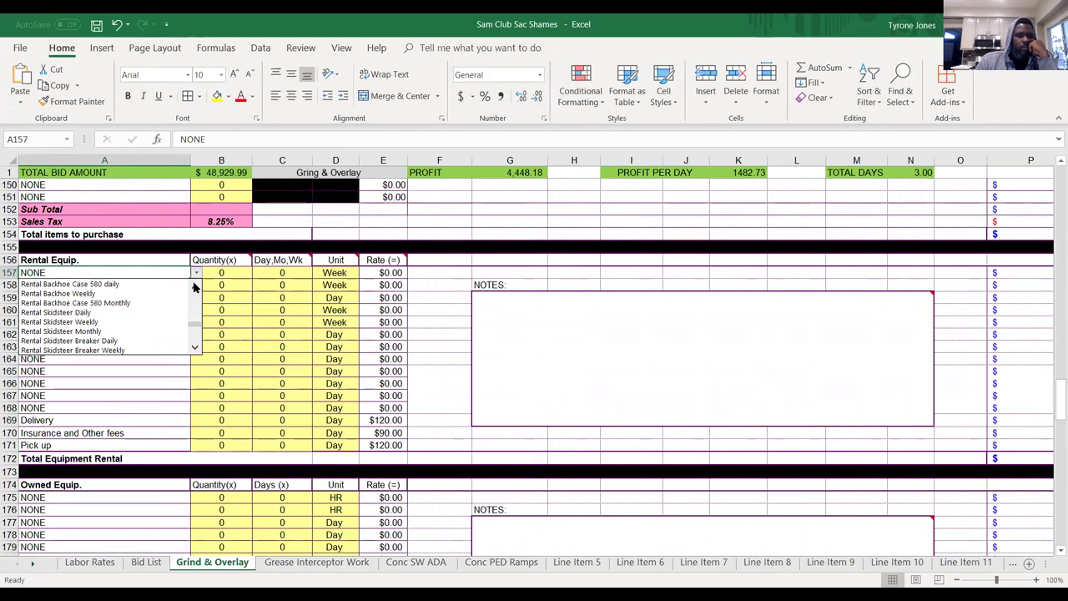
pyautogui.click(84, 313)
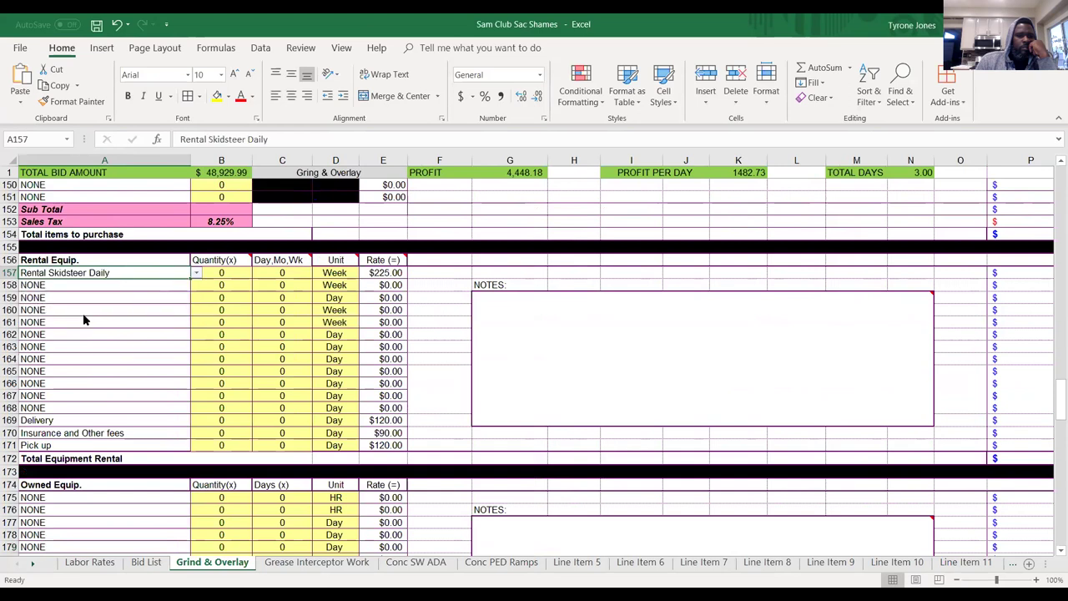
pyautogui.click(156, 283)
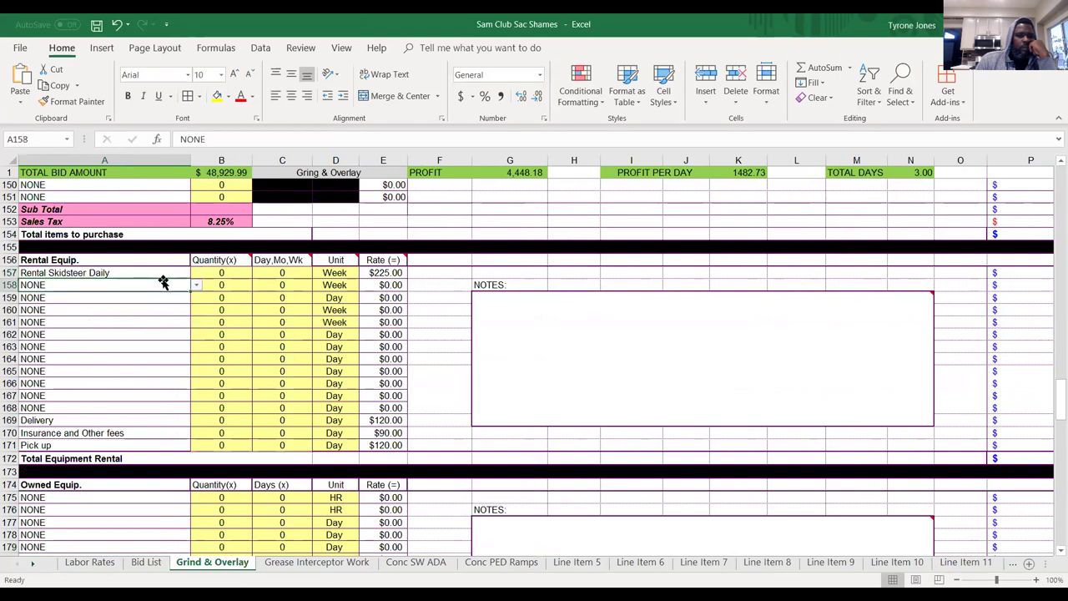
# Set the Rental Skidsteer Daily row to quantity 1 and duration 1, with Day as its unit.
pyautogui.click(206, 274)
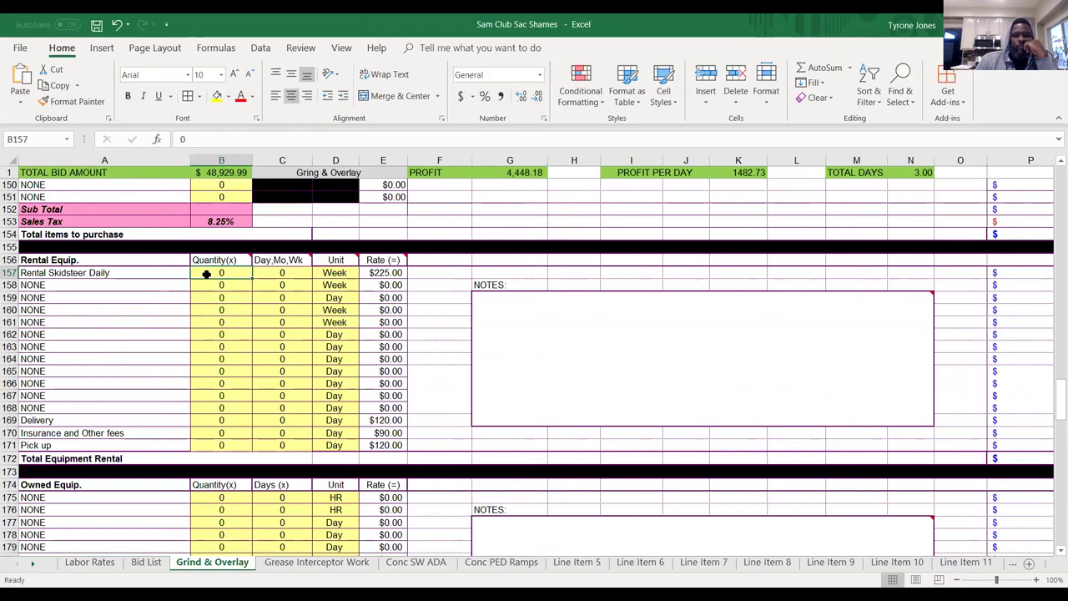
pyautogui.write('1')
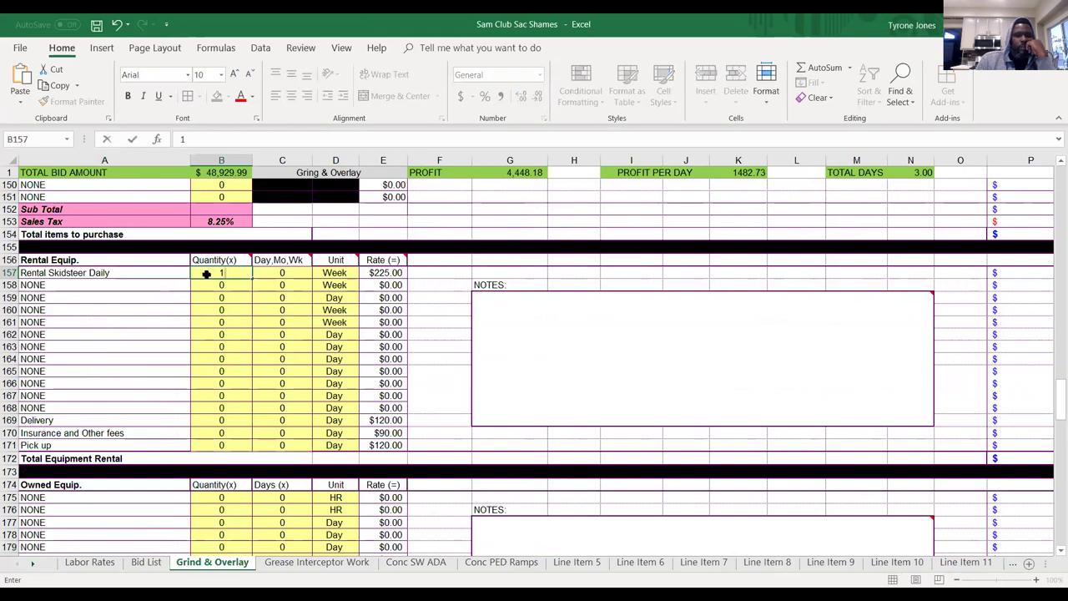
pyautogui.press('Tab')
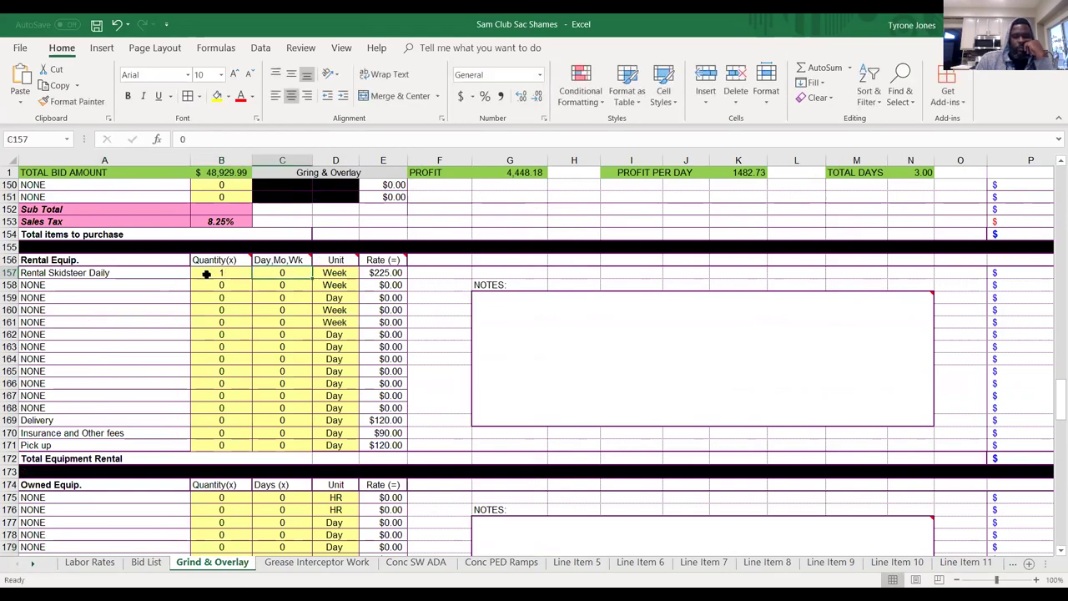
pyautogui.write('1')
pyautogui.press('Tab')
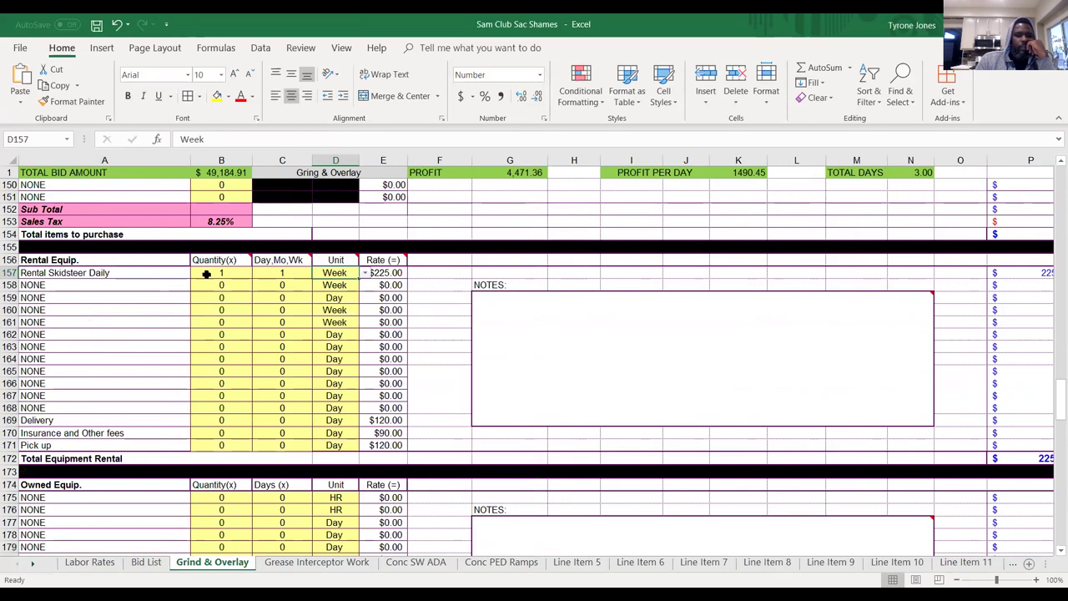
pyautogui.click(364, 273)
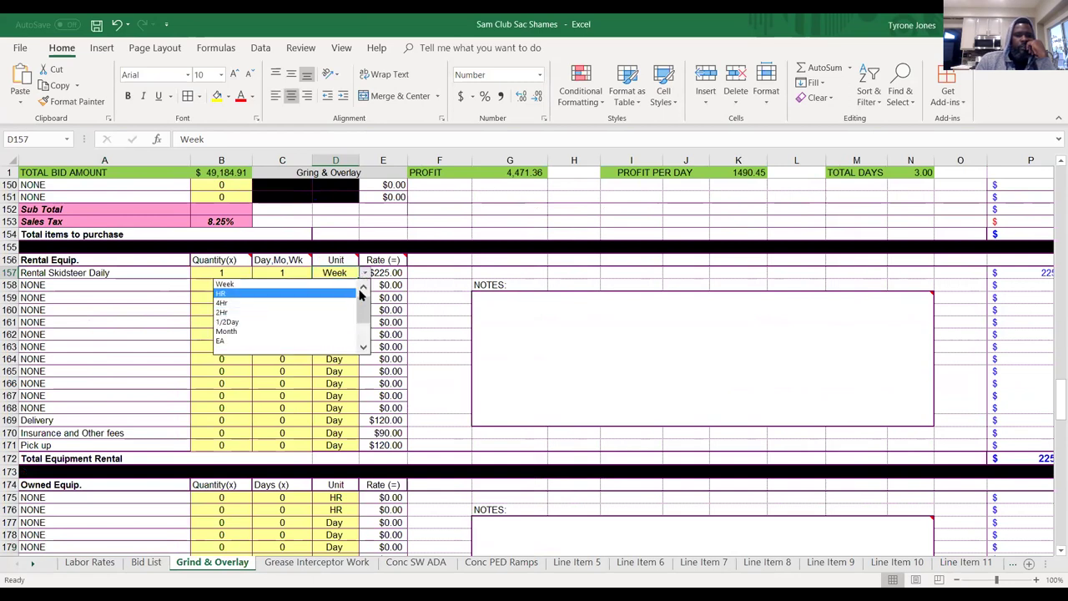
pyautogui.click(363, 288)
pyautogui.click(272, 284)
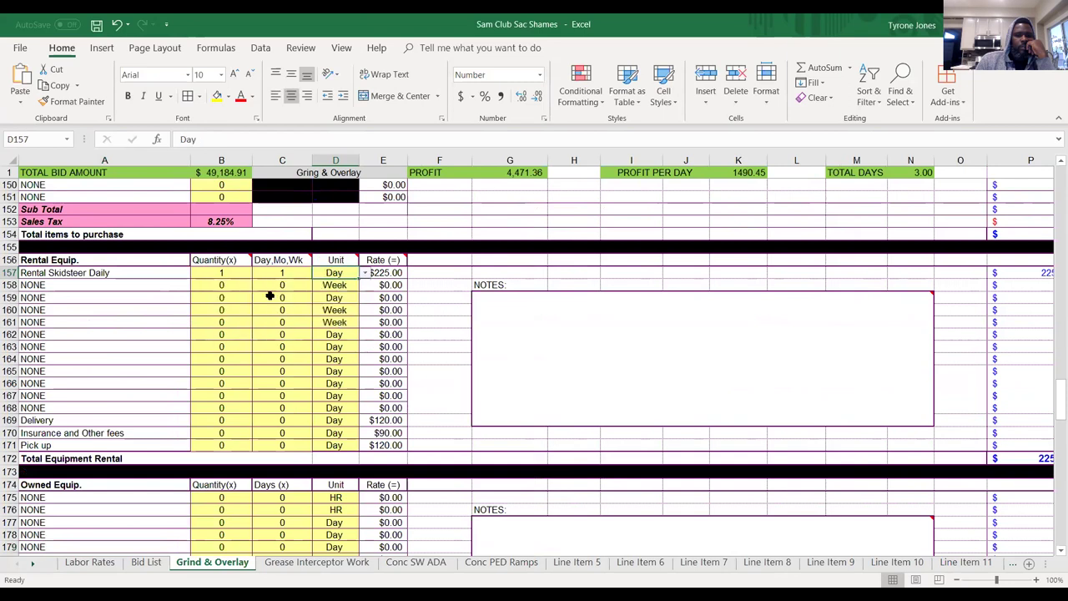
# Choose Rental Skidsteer Breaker Daily as the item in the second rental equipment row.
pyautogui.click(138, 283)
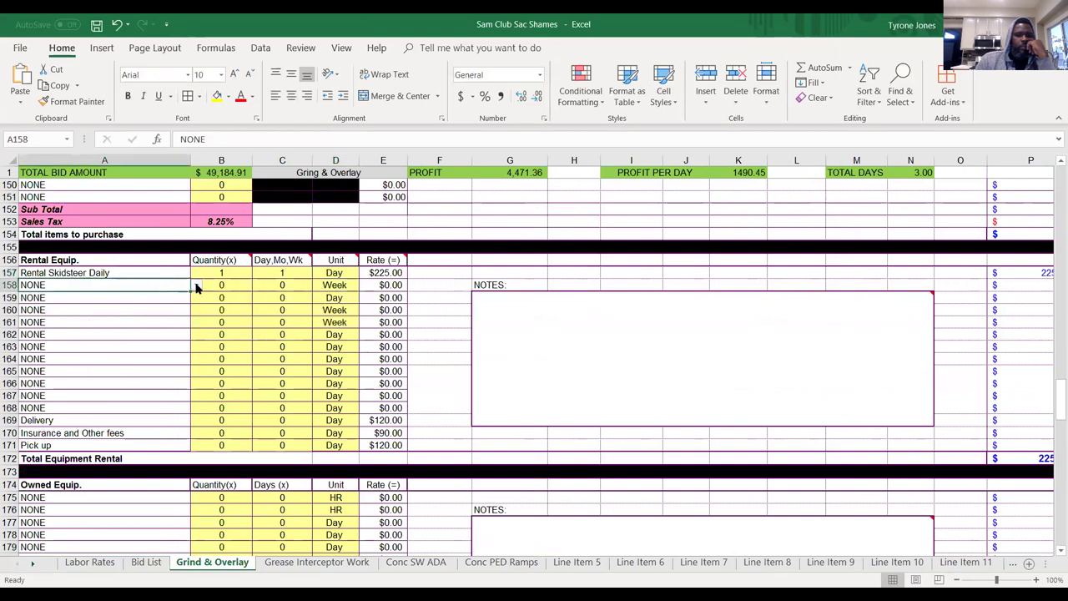
pyautogui.click(196, 285)
pyautogui.click(194, 299)
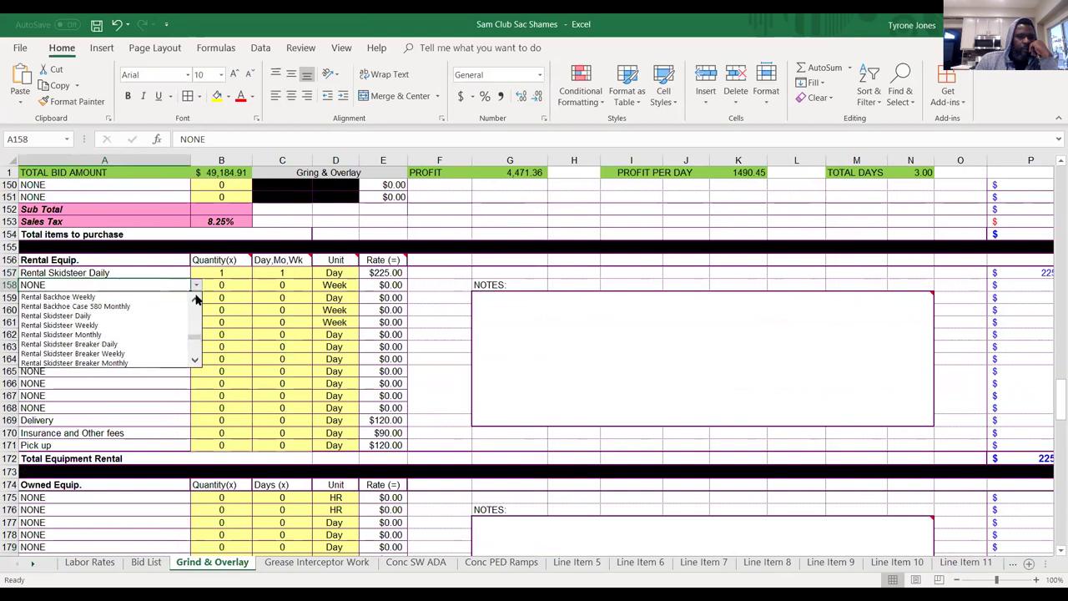
pyautogui.scroll(2, 146, 338)
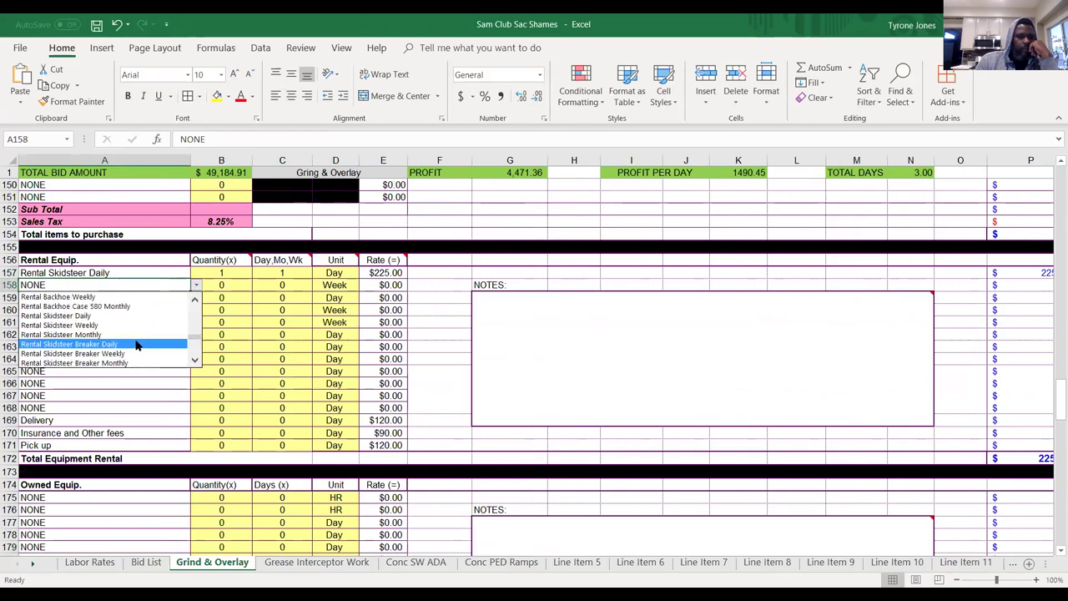
pyautogui.click(138, 345)
# Set the Rental Skidsteer Breaker Daily row to quantity 1 and duration 1, with Day as its unit.
pyautogui.click(227, 287)
pyautogui.write('1')
pyautogui.press('Tab')
pyautogui.write('1')
pyautogui.press('Tab')
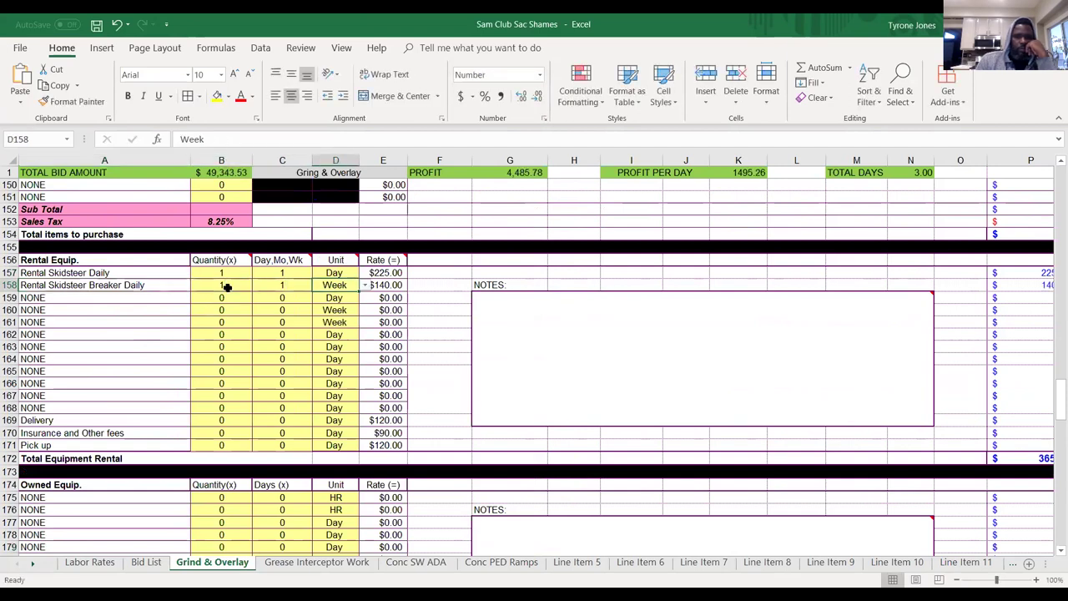
pyautogui.click(365, 285)
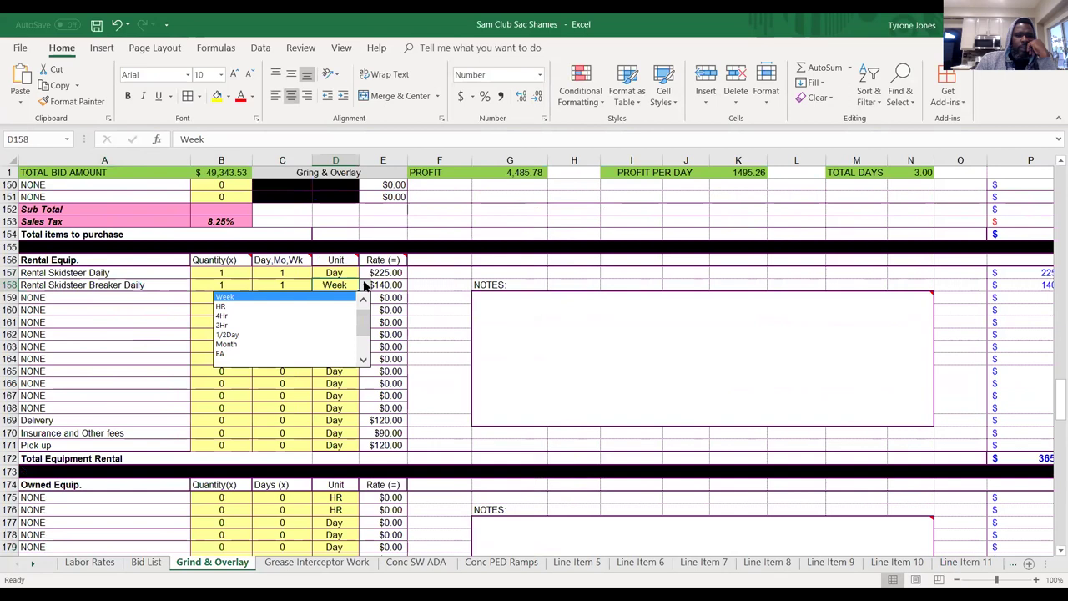
pyautogui.click(363, 299)
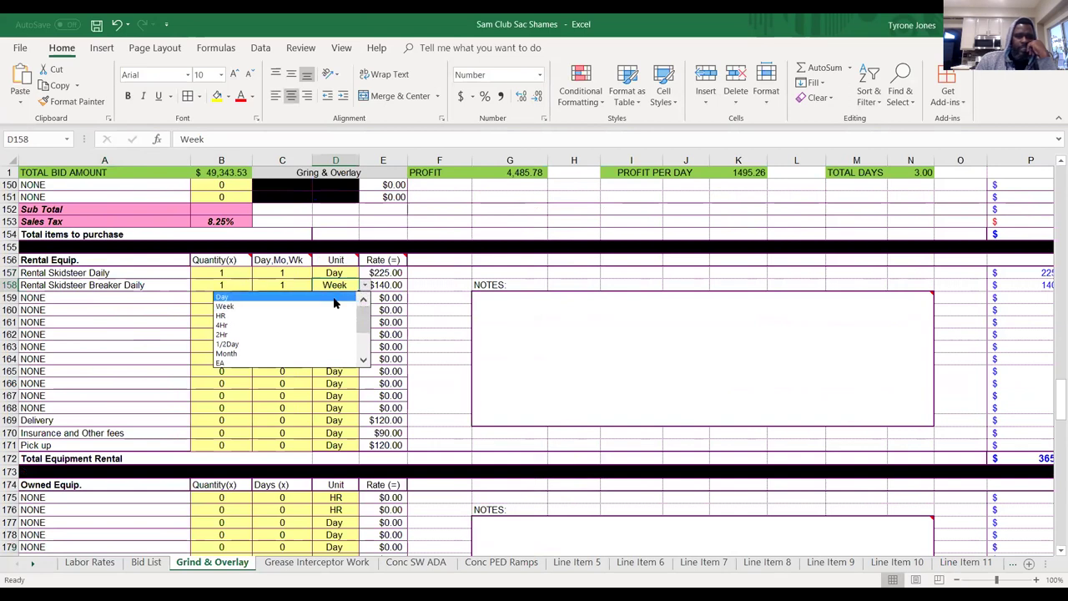
pyautogui.click(334, 299)
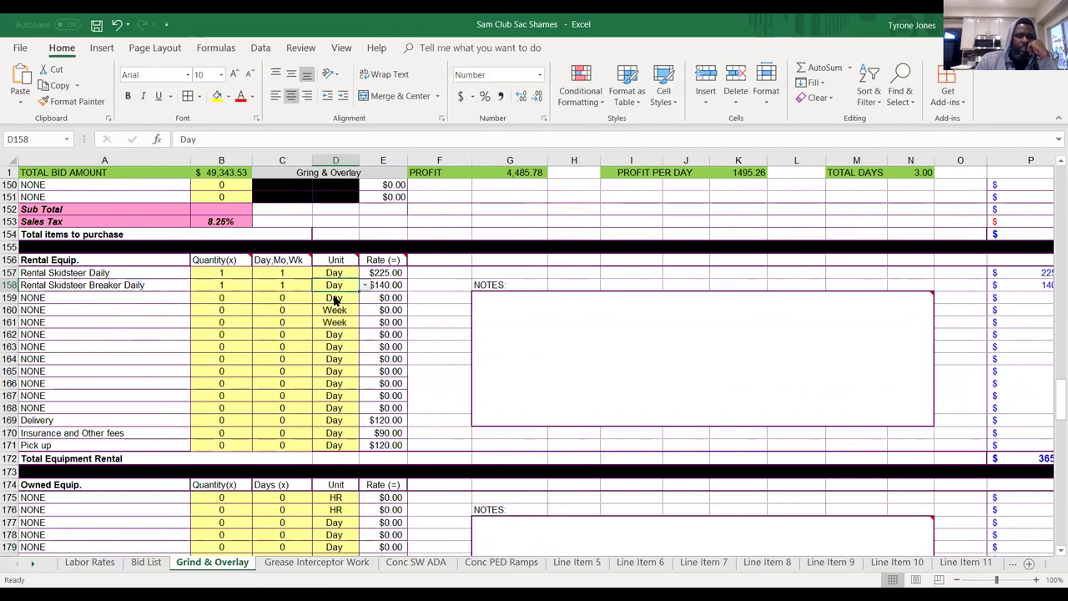
pyautogui.click(139, 298)
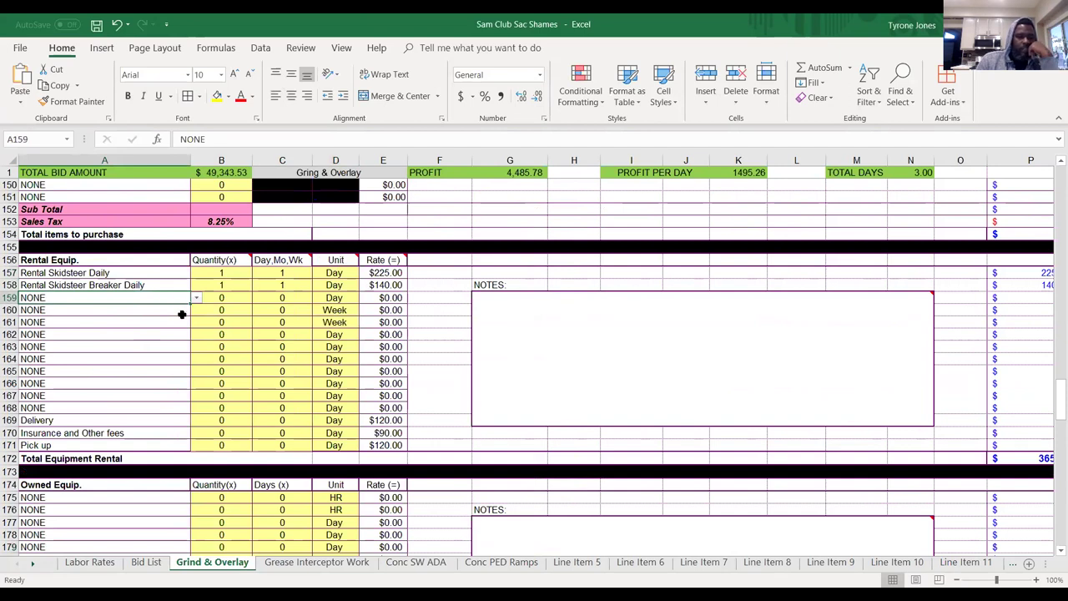
# Set the Delivery, Insurance and Other fees, and Pick up rental rows each to quantity 1 and duration 1.
pyautogui.click(230, 424)
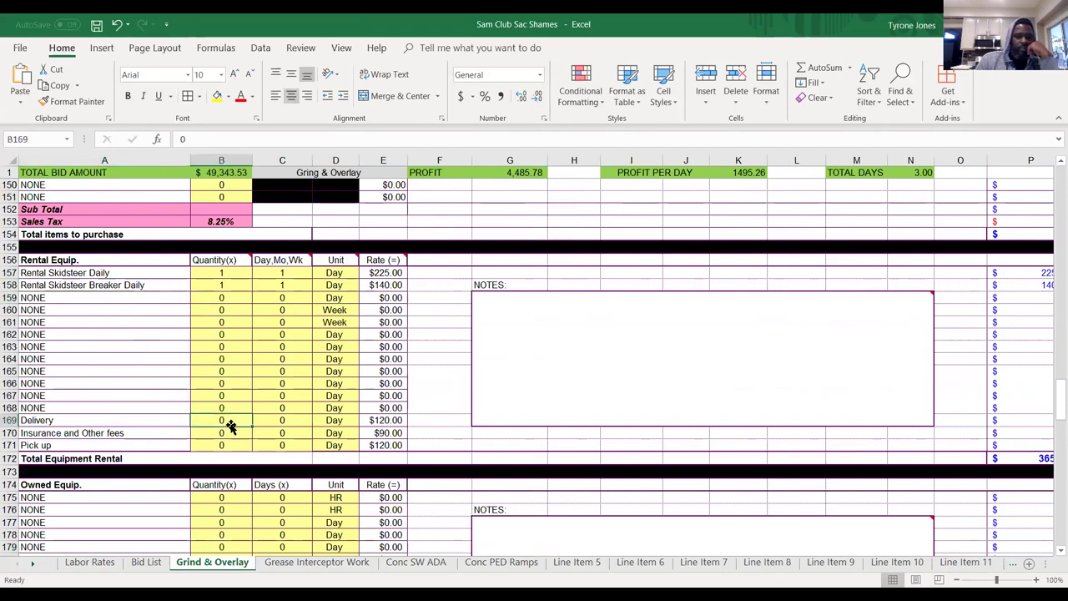
pyautogui.write('1')
pyautogui.press('Tab')
pyautogui.write('1')
pyautogui.press('Return')
pyautogui.write('1')
pyautogui.press('Return')
pyautogui.write('1')
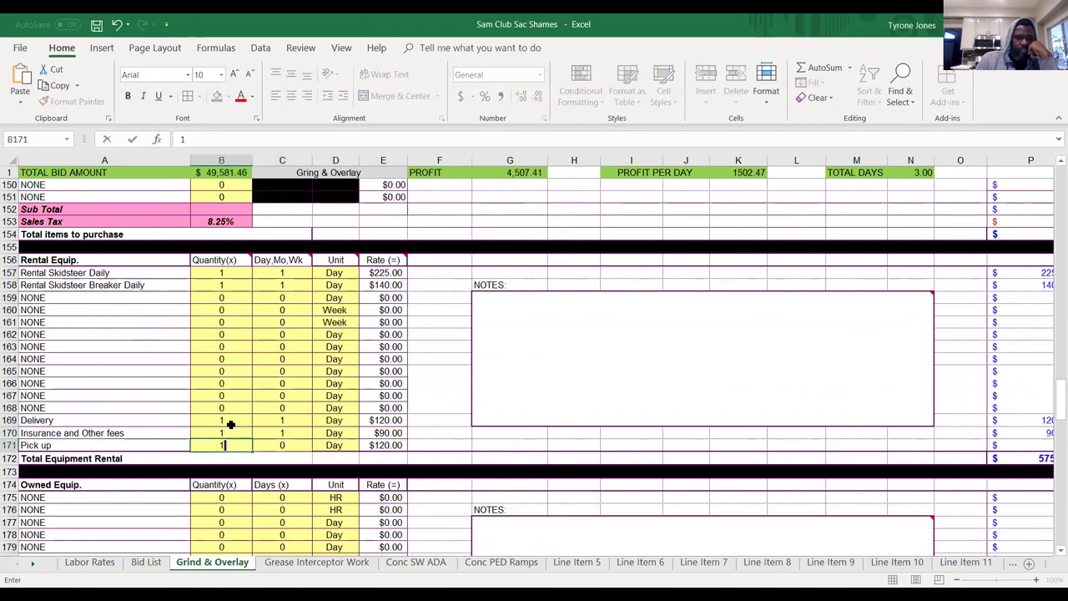
pyautogui.press('Tab')
pyautogui.write('1')
pyautogui.press('Left')
pyautogui.press('Left')
pyautogui.press('Up')
pyautogui.press('Up')
pyautogui.press('Up')
pyautogui.press('Up')
pyautogui.press('Up')
pyautogui.press('Up')
pyautogui.press('Up')
pyautogui.press('Up')
pyautogui.press('Up')
pyautogui.press('Up')
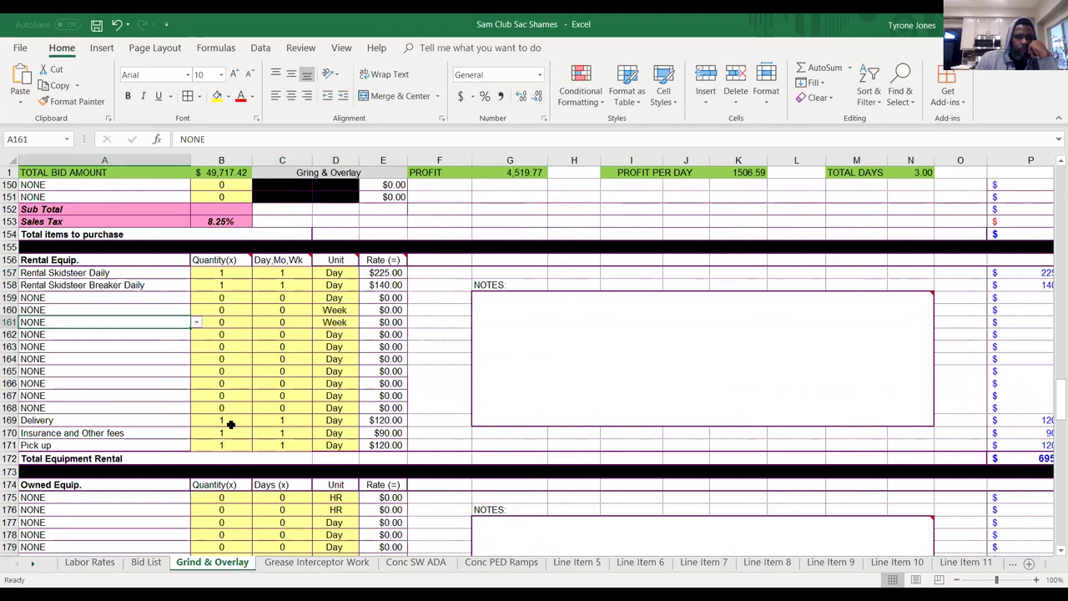
# Check the full depth AC heading in the labor section for its additional ADA transition area.
pyautogui.moveTo(1052, 403); pyautogui.dragTo(1053, 234)
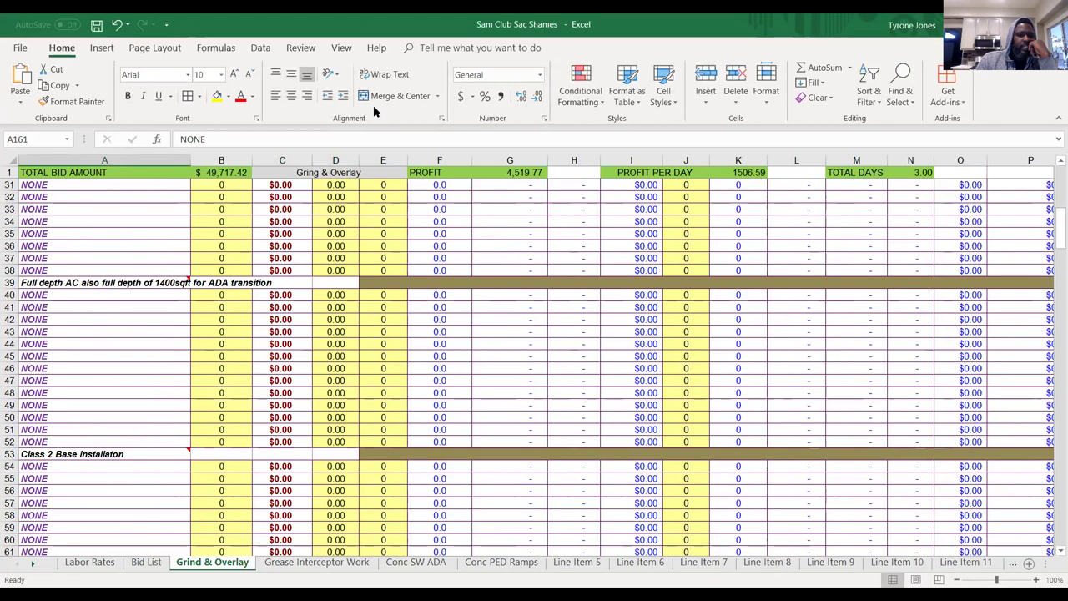
pyautogui.moveTo(127, 285)
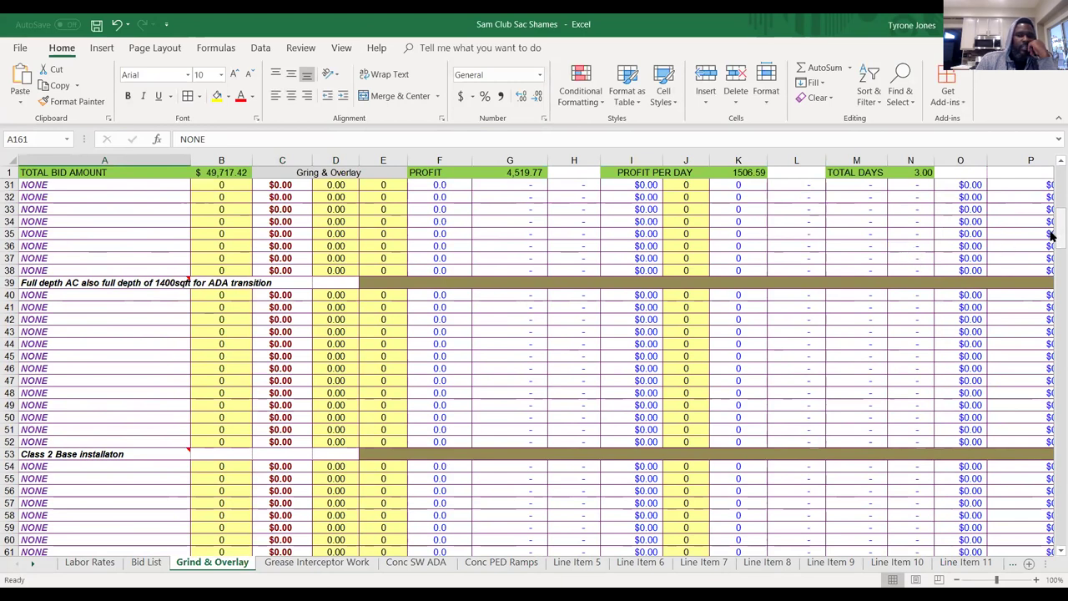
pyautogui.moveTo(1052, 247); pyautogui.dragTo(1051, 227)
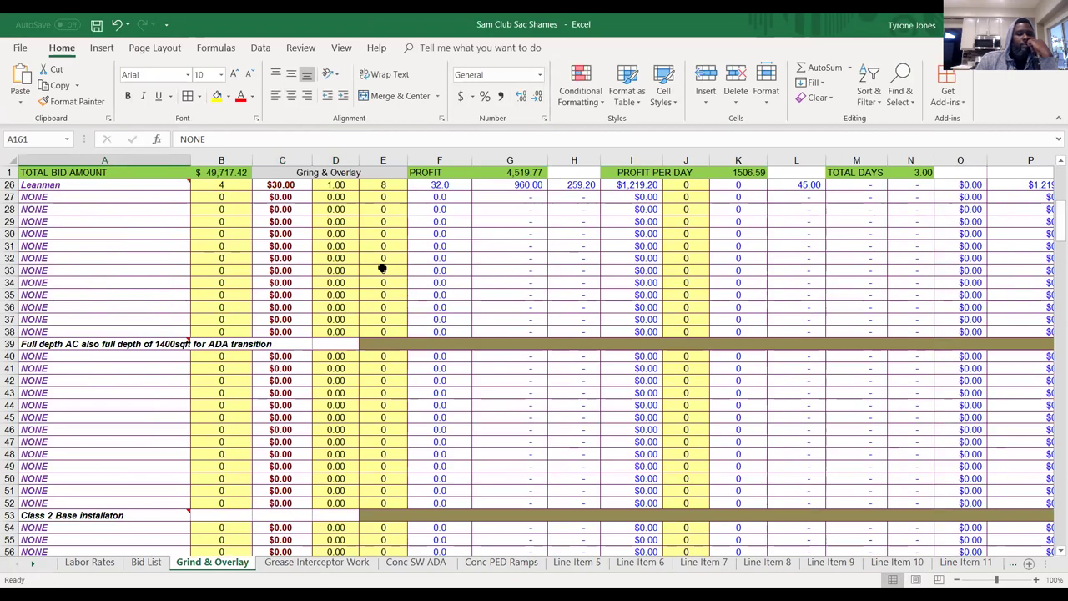
pyautogui.click(111, 346)
pyautogui.click(113, 355)
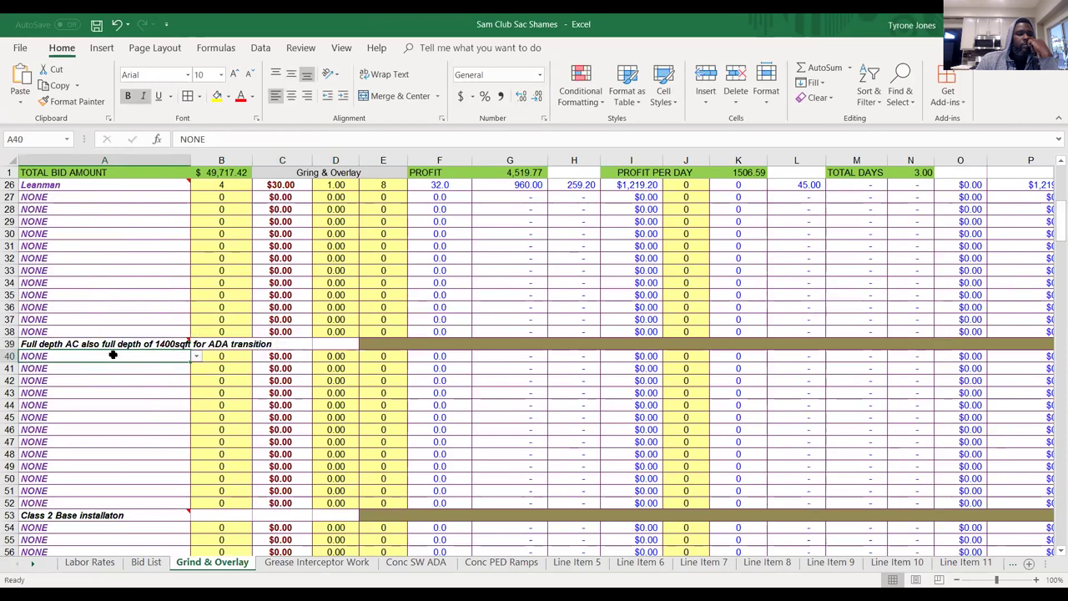
pyautogui.click(132, 343)
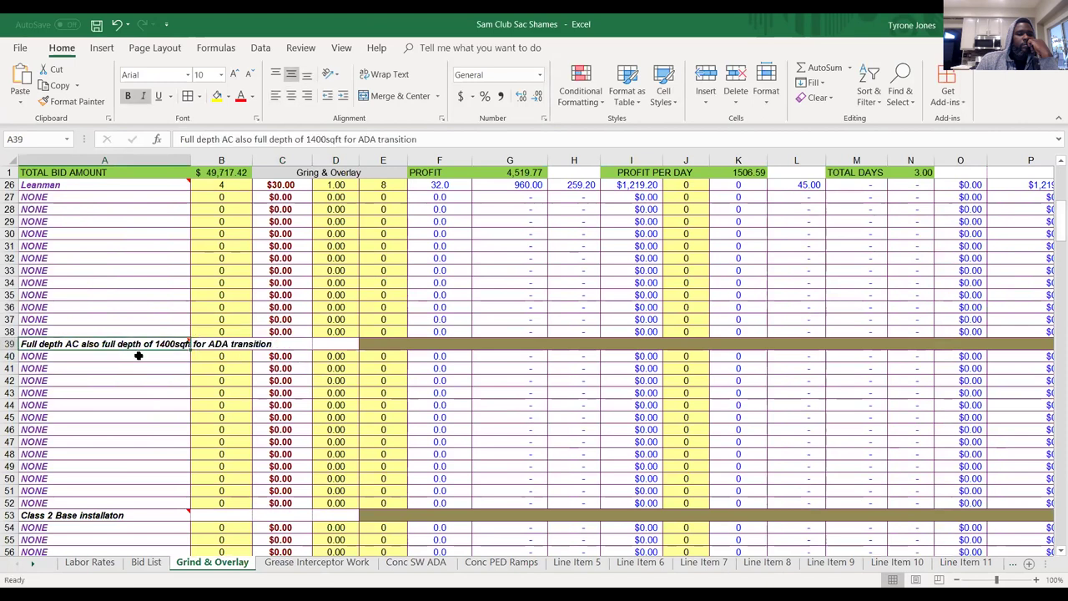
pyautogui.click(139, 356)
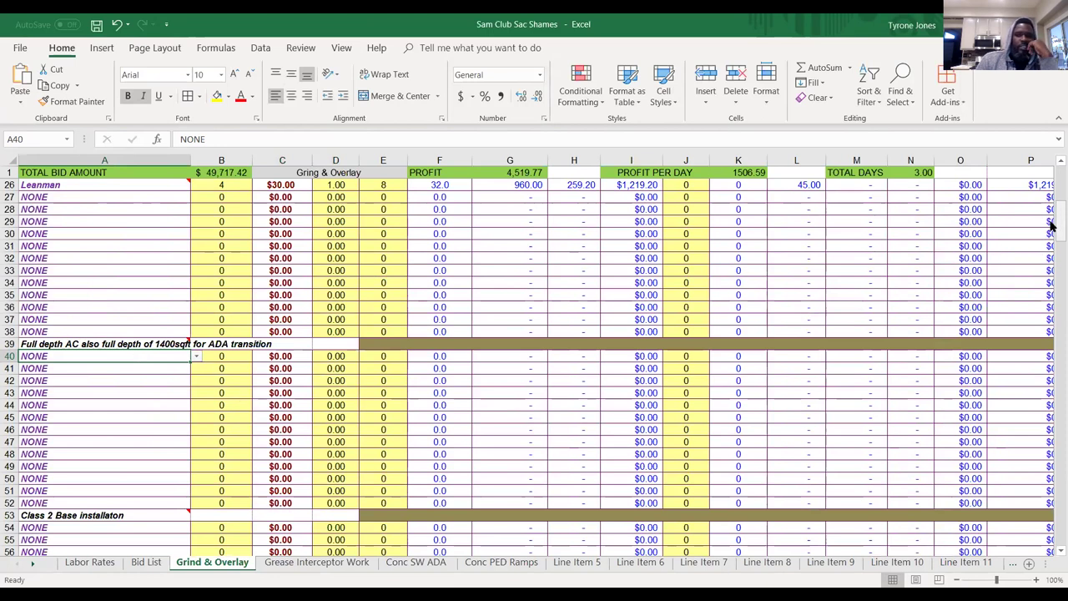
# Set the Grind & Cap subcontractor quantity to 9576.
pyautogui.moveTo(1053, 250); pyautogui.dragTo(1053, 499)
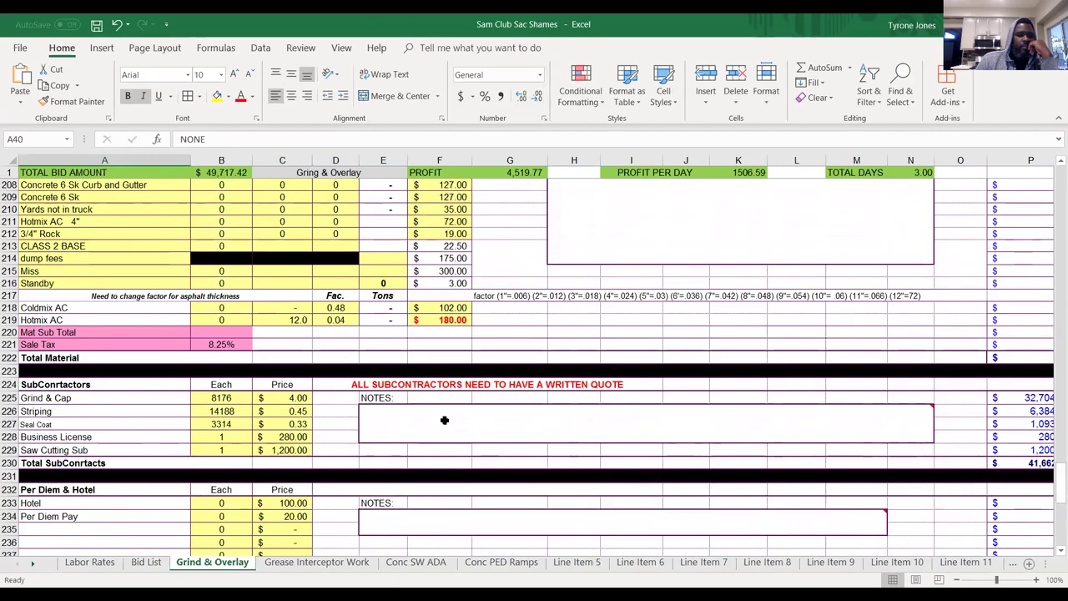
pyautogui.click(227, 400)
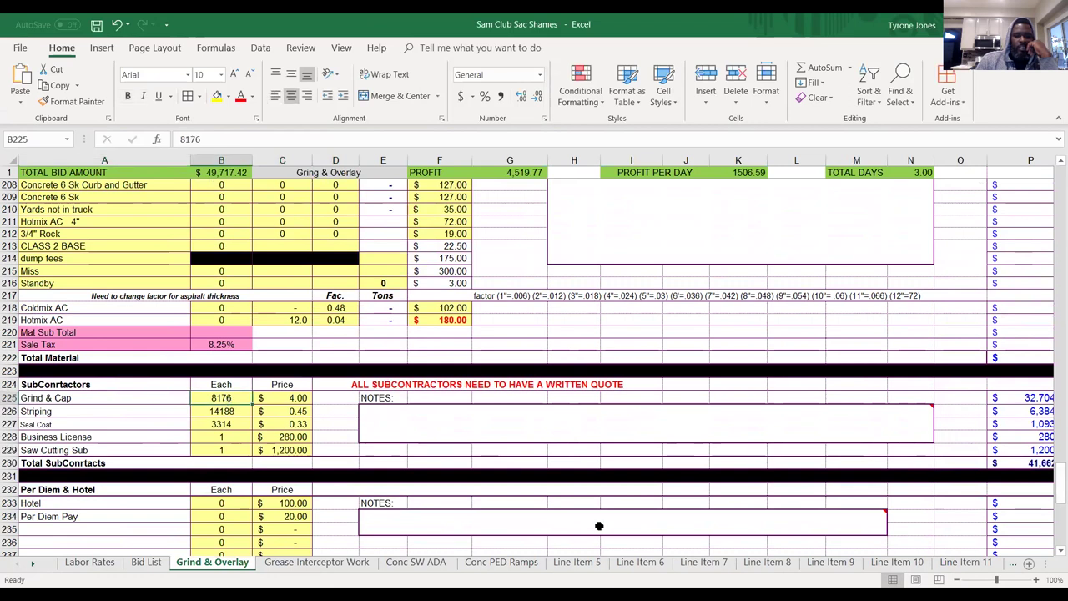
pyautogui.click(233, 401)
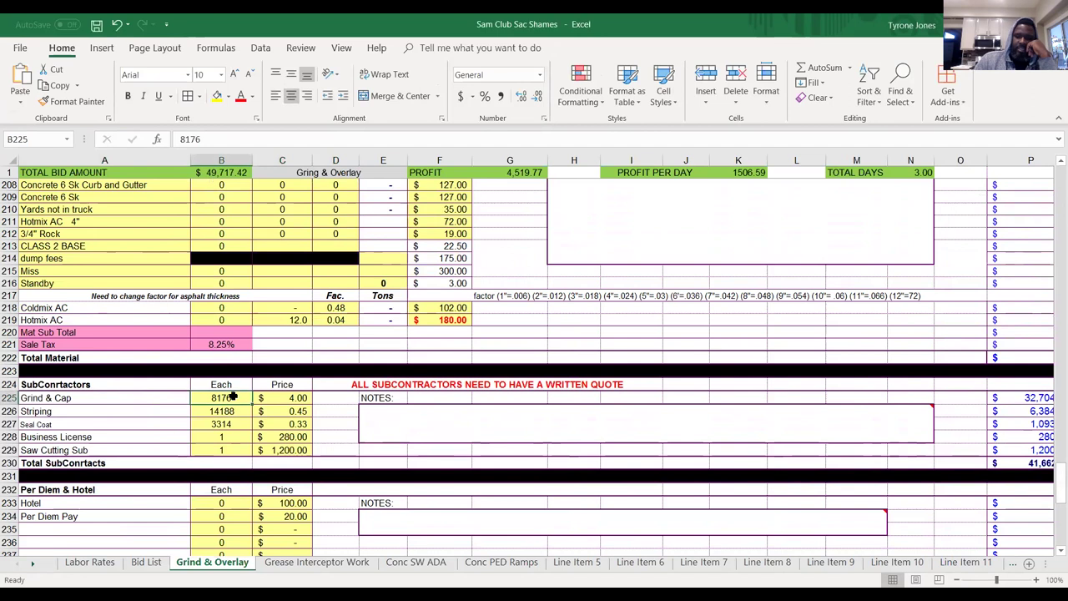
pyautogui.write('9576')
pyautogui.click(218, 434)
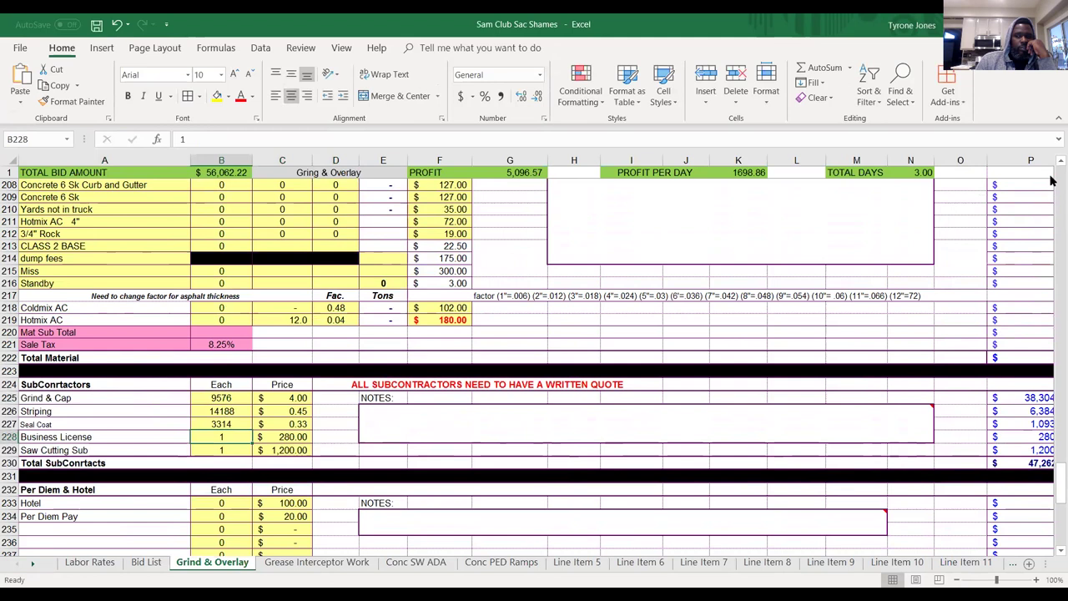
# Review the labor activity headings from Supervision through the concrete and bollard sections, returning to the full depth AC section.
pyautogui.scroll(20, 1052, 195)
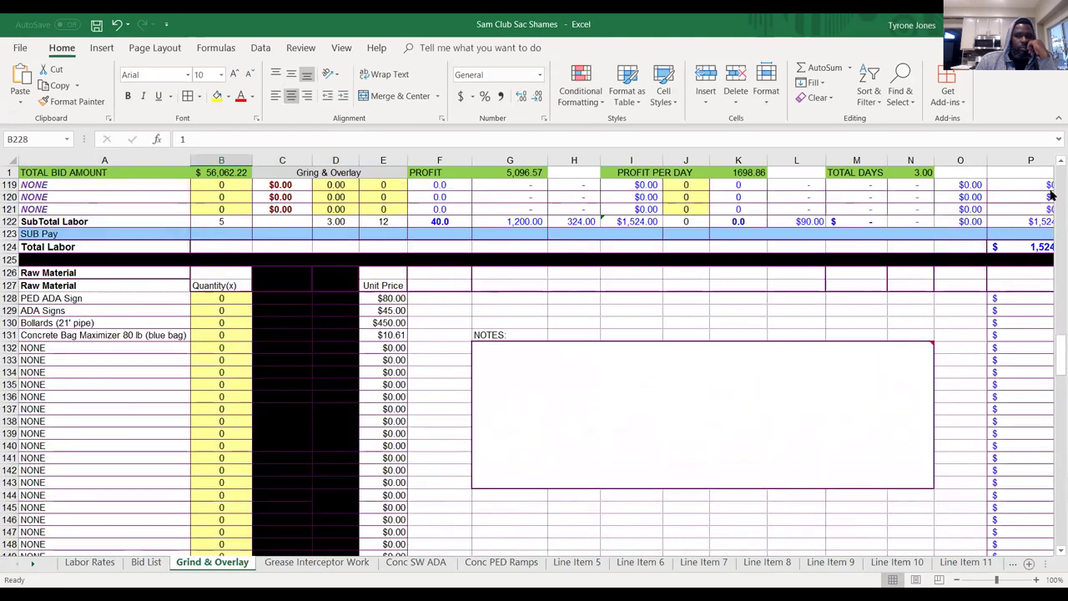
pyautogui.scroll(20, 1051, 195)
pyautogui.scroll(19, 1052, 195)
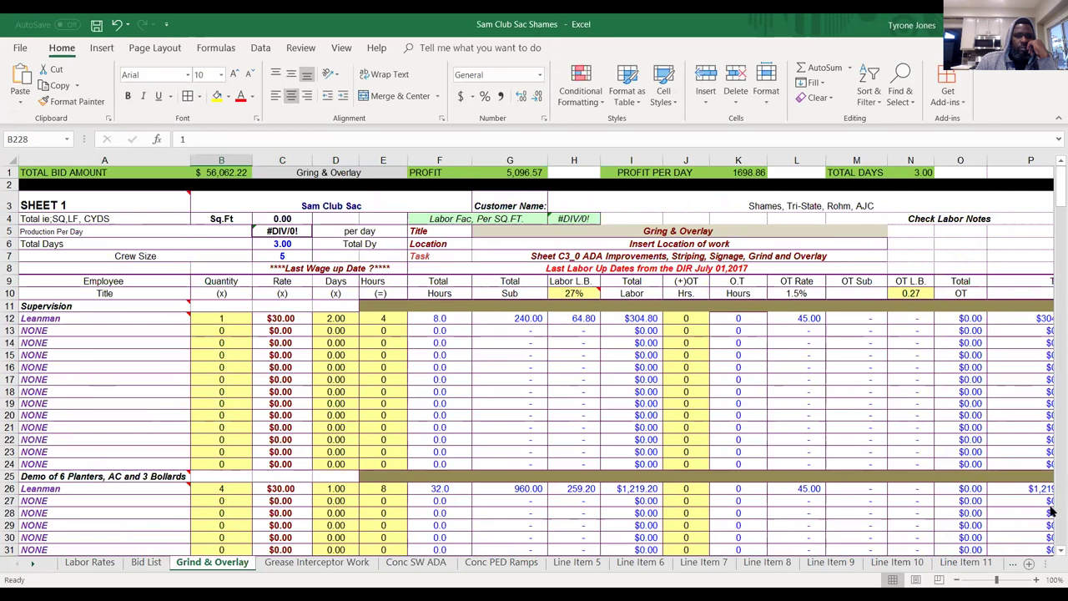
pyautogui.scroll(-20, 1051, 505)
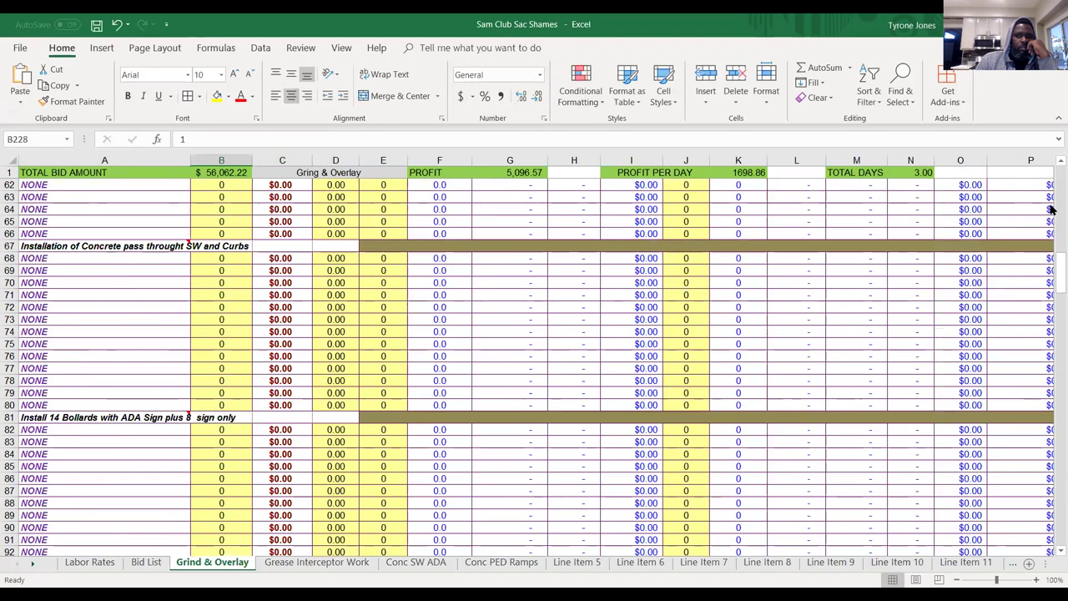
pyautogui.scroll(10, 1052, 210)
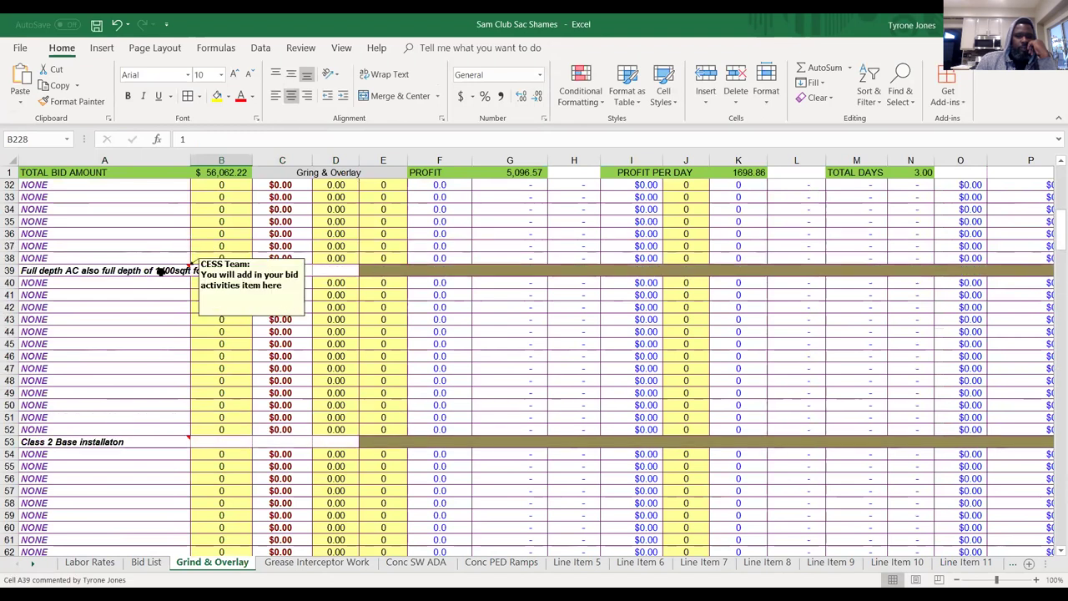
pyautogui.moveTo(135, 270)
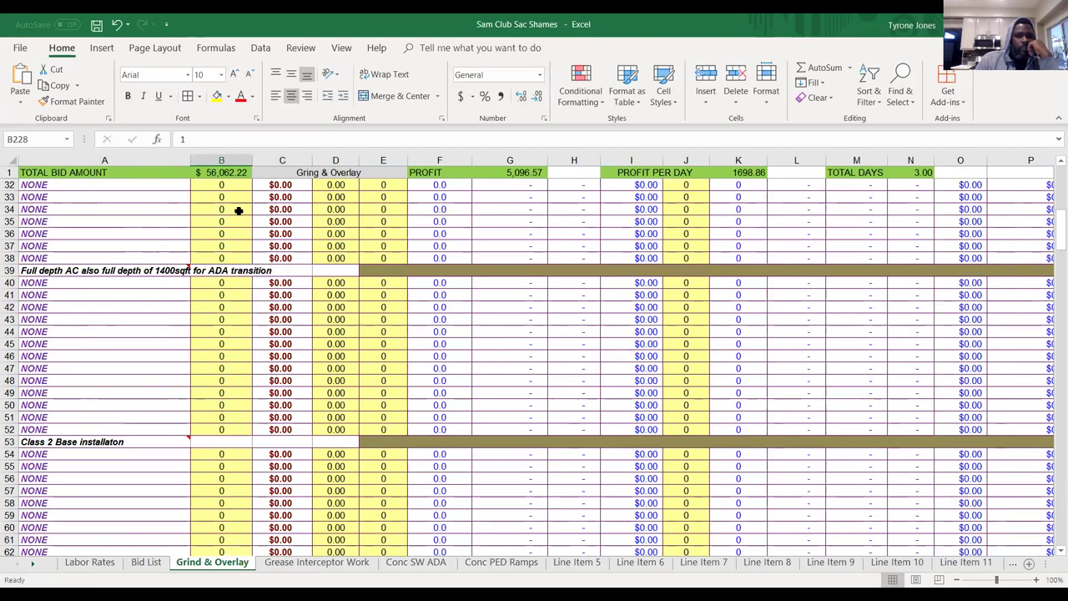
# Change Area 2 to 3900sqft in the Includes description of Sheet 1 on the Bid List.
pyautogui.click(143, 565)
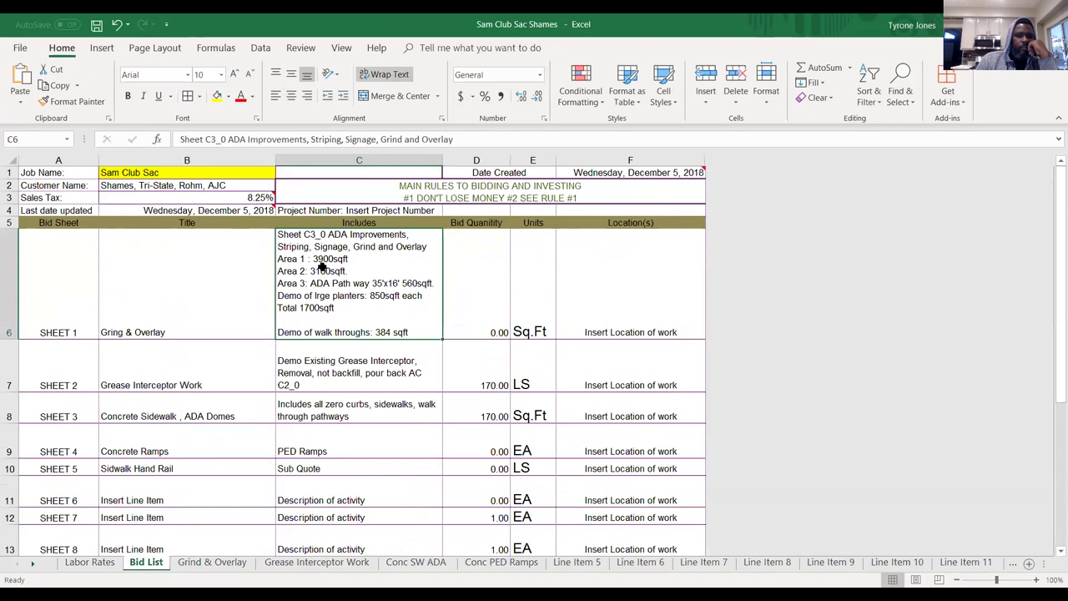
pyautogui.doubleClick(323, 271)
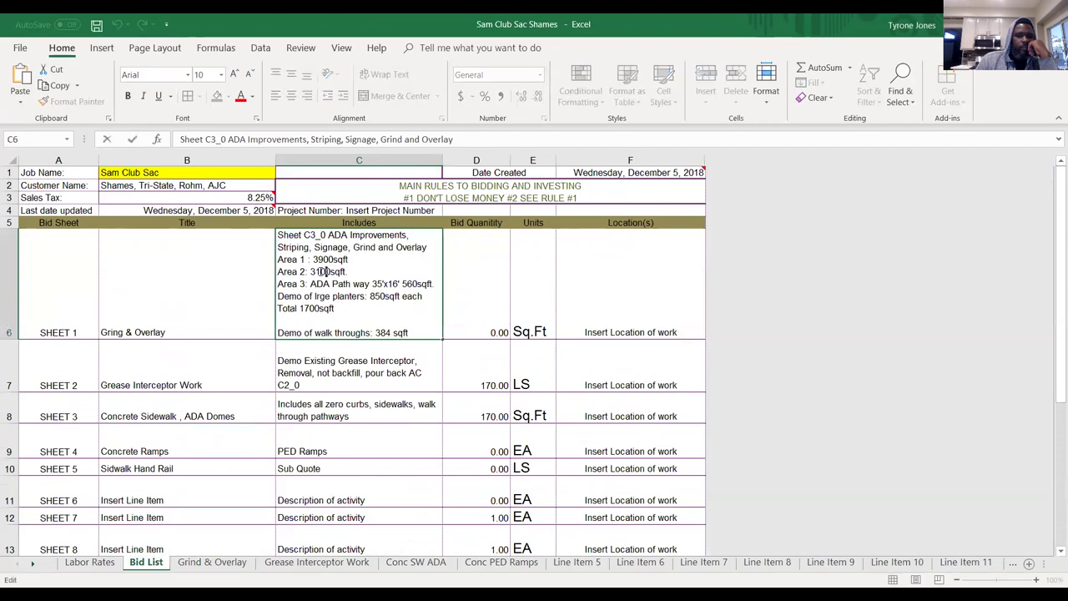
pyautogui.press('BackSpace')
pyautogui.write('9')
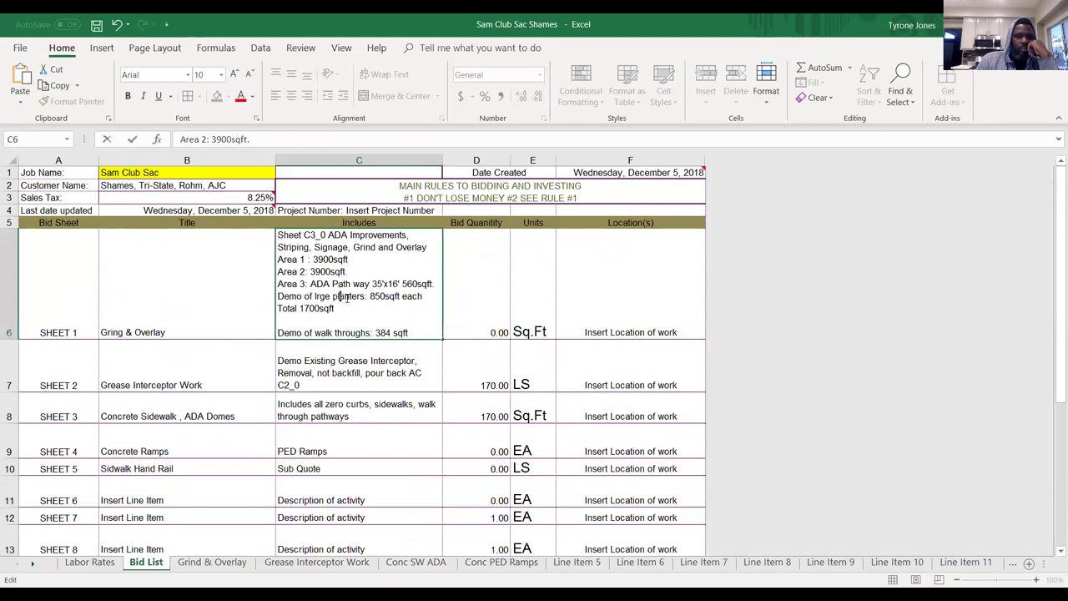
pyautogui.doubleClick(348, 300)
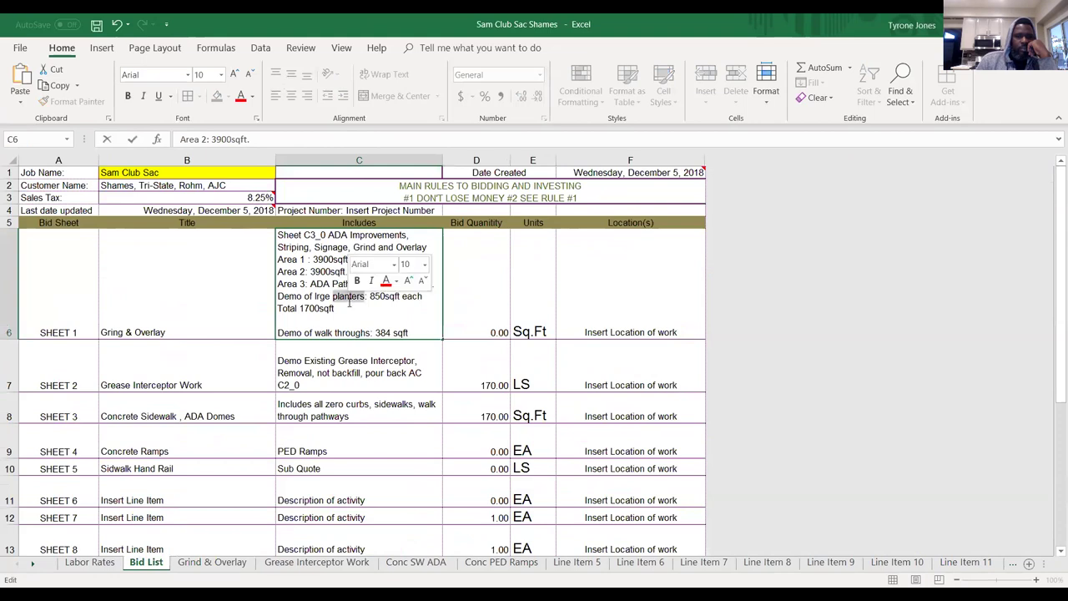
pyautogui.click(267, 286)
pyautogui.click(329, 277)
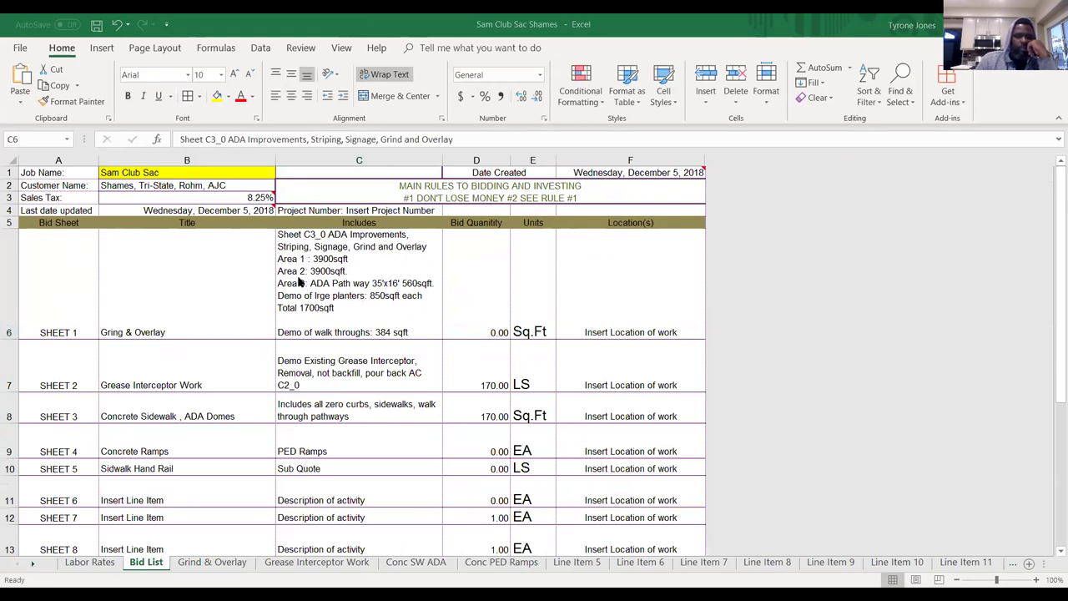
pyautogui.click(159, 150)
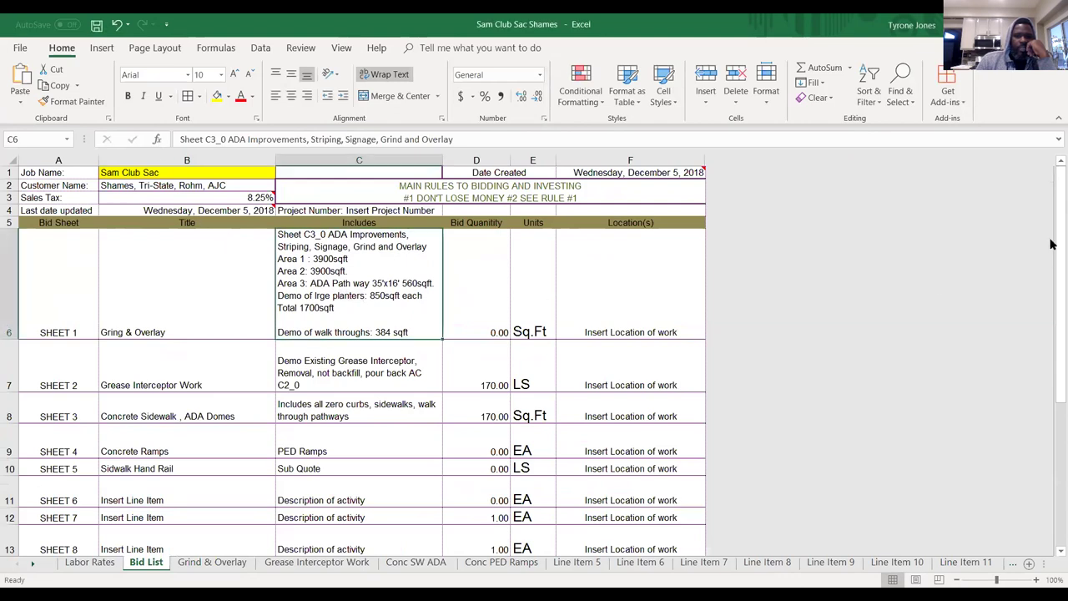
pyautogui.moveTo(1052, 268); pyautogui.dragTo(1045, 247)
# Reword the full depth AC heading on the Grind & Overlay sheet to begin "Full depth 7800 AC @ 3"", keeping the ADA transition text.
pyautogui.click(216, 563)
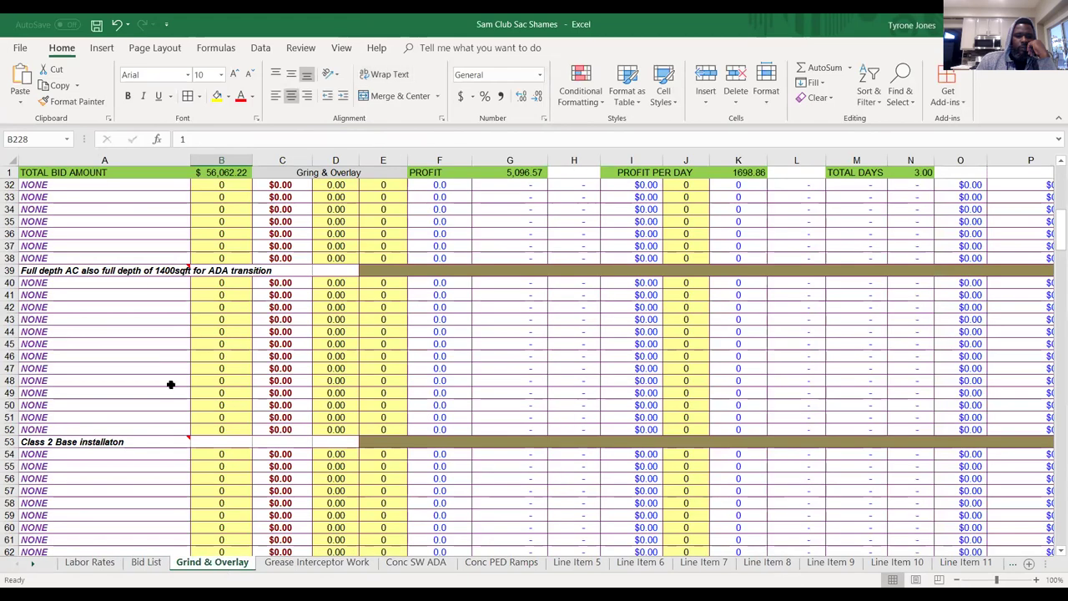
pyautogui.click(175, 271)
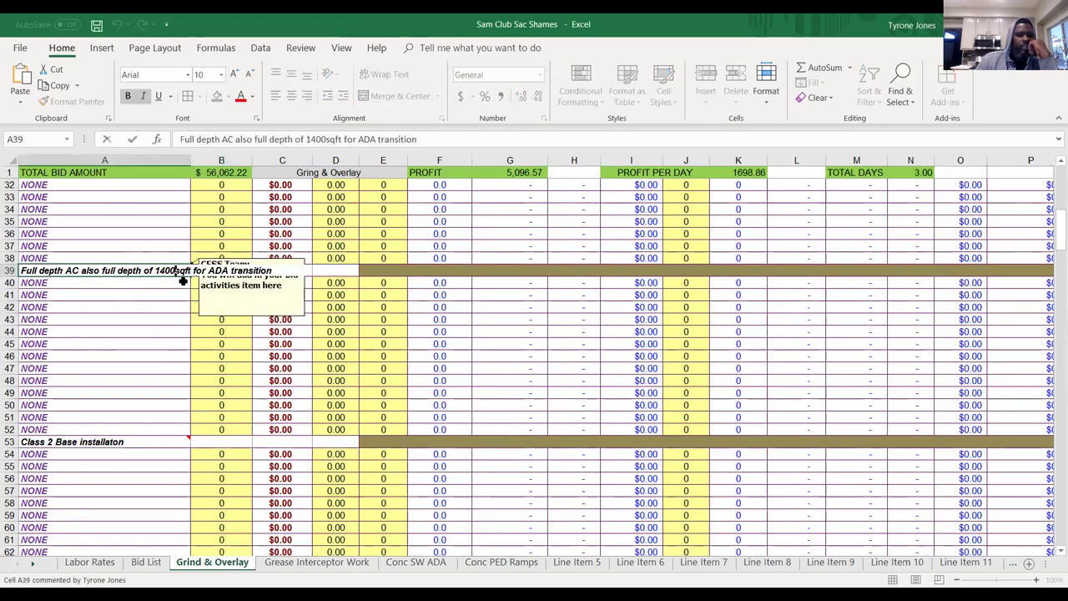
pyautogui.click(180, 286)
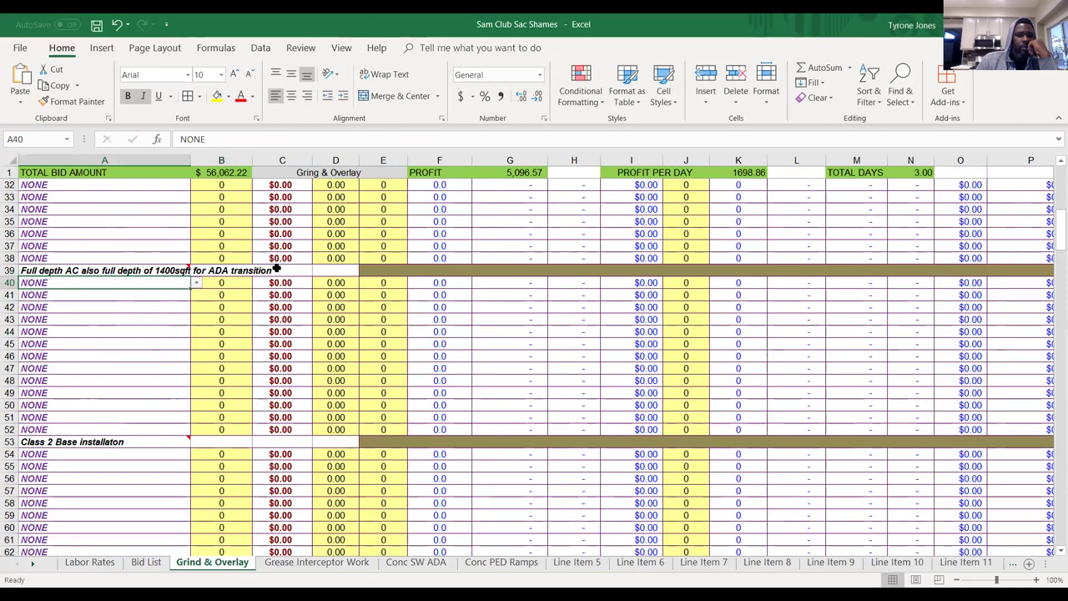
pyautogui.doubleClick(276, 269)
pyautogui.click(222, 271)
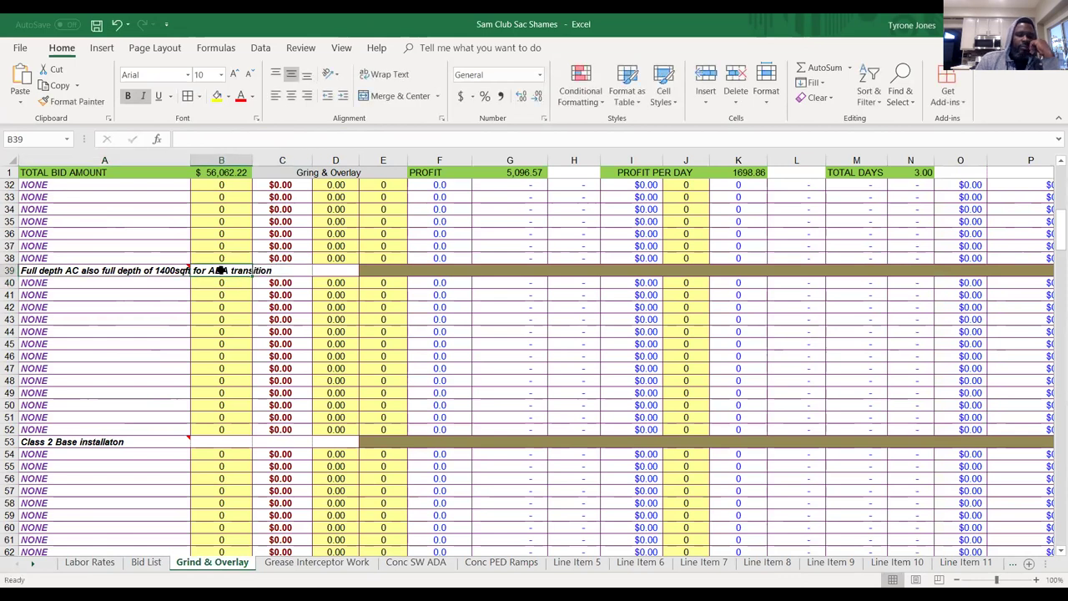
pyautogui.click(180, 271)
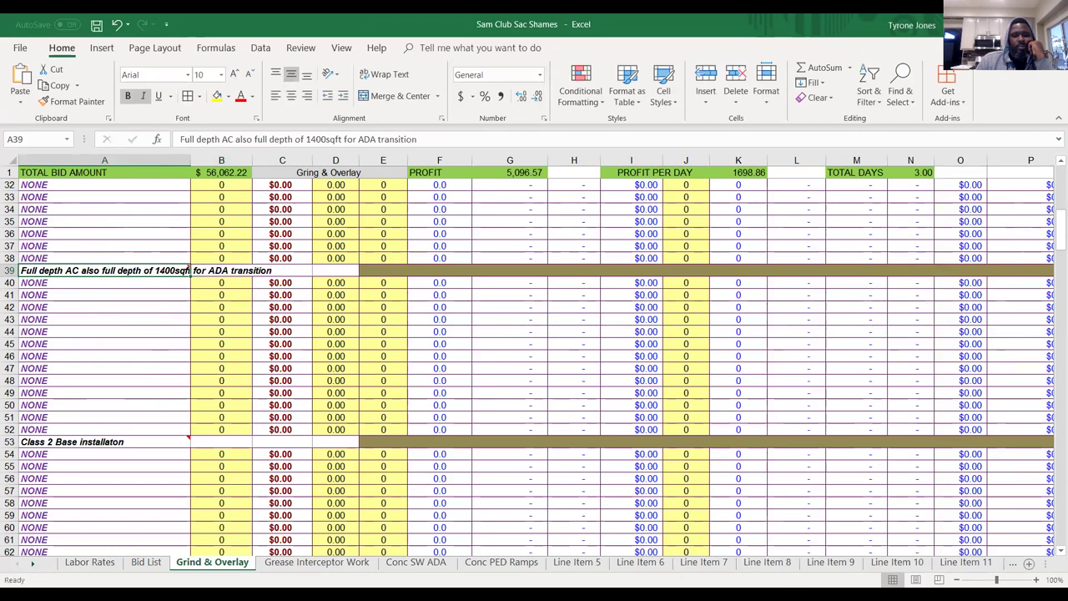
pyautogui.click(38, 272)
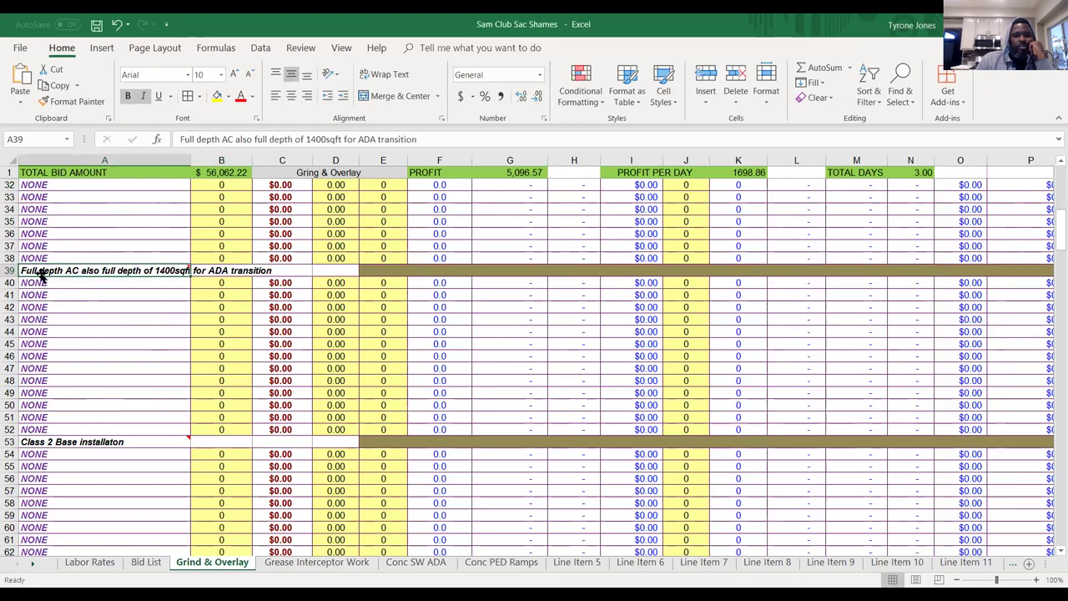
pyautogui.doubleClick(67, 270)
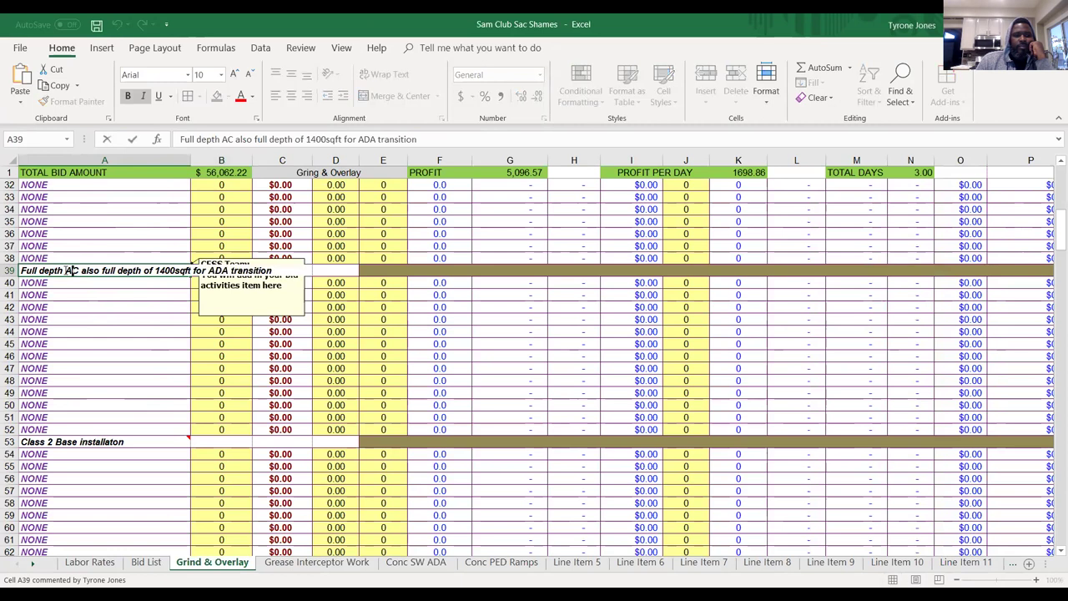
pyautogui.write('7800')
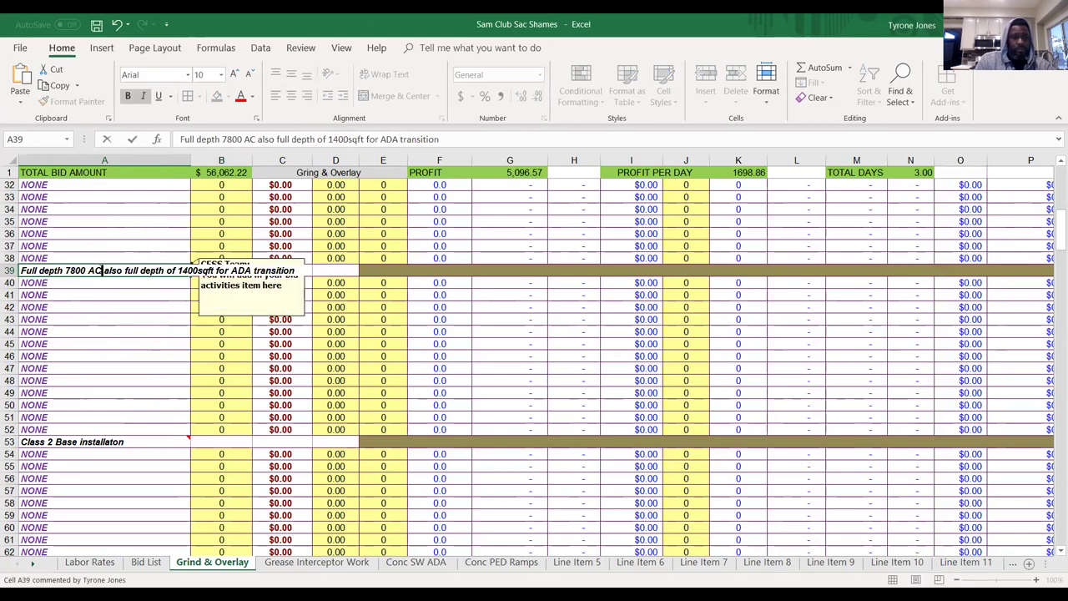
pyautogui.write('@ ')
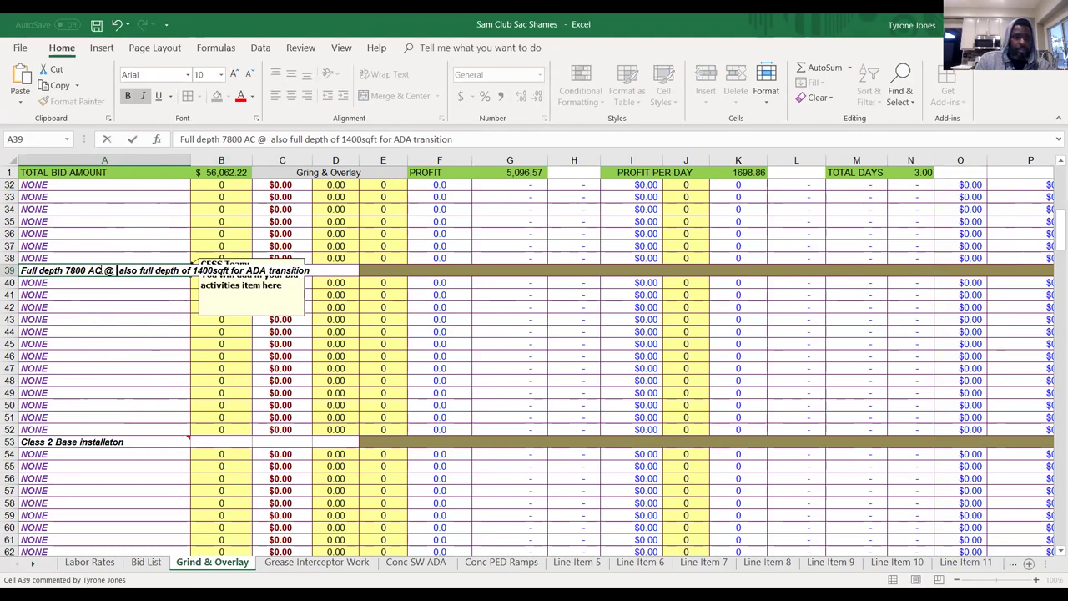
pyautogui.write('3')
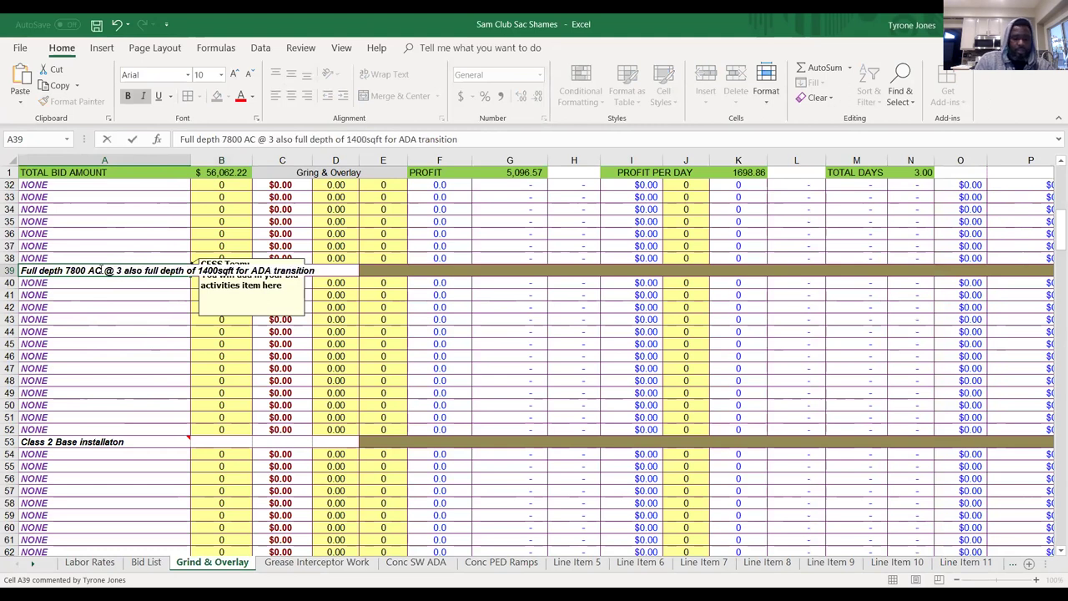
pyautogui.write('"')
pyautogui.click(112, 290)
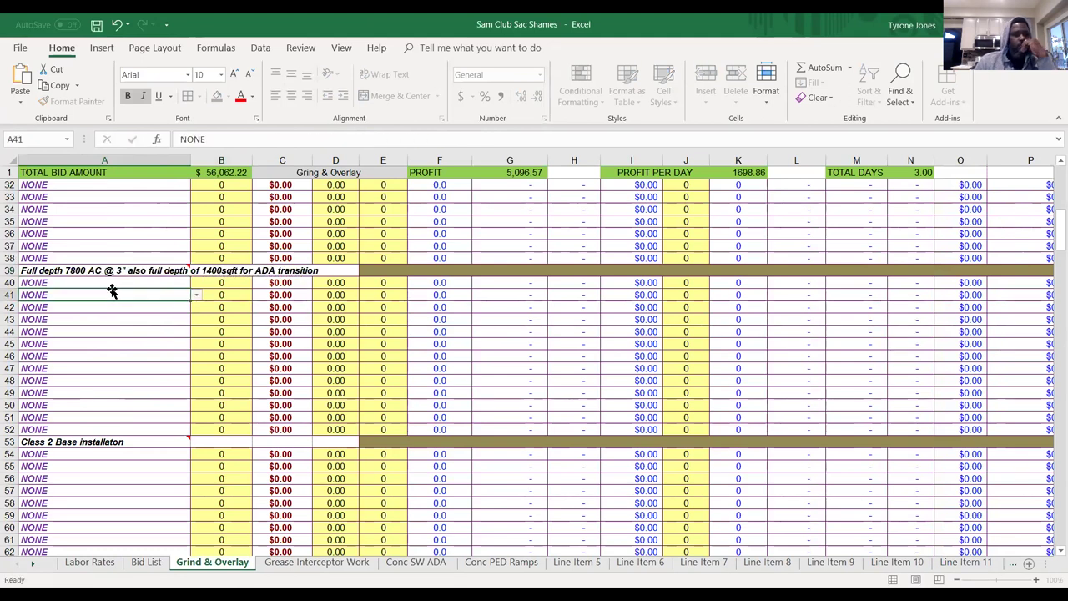
# Choose Leanman as the first labor entry below the full depth AC heading, in row 40.
pyautogui.click(81, 282)
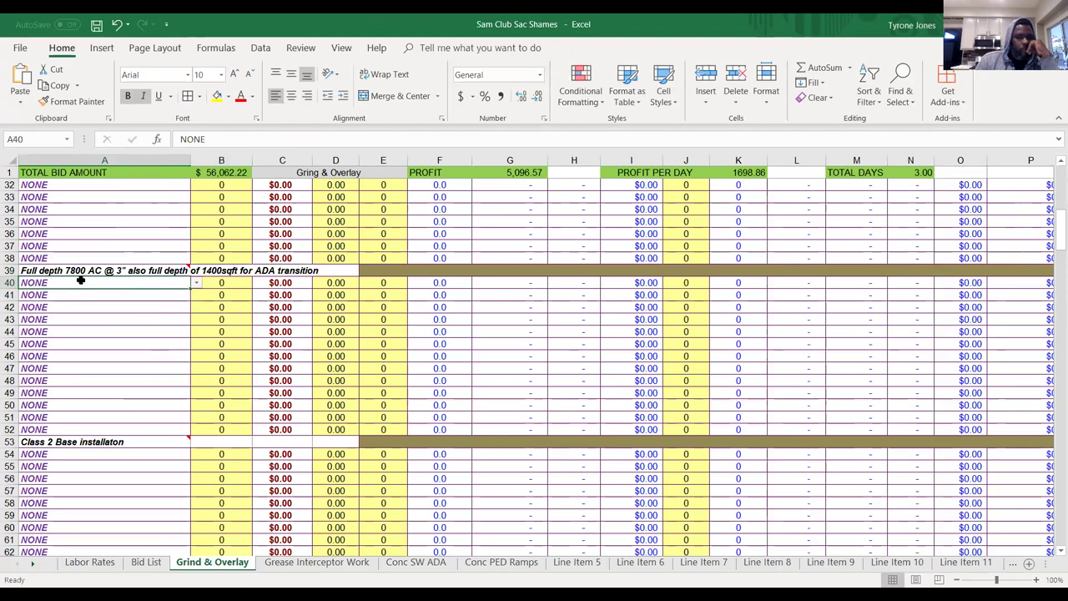
pyautogui.click(196, 286)
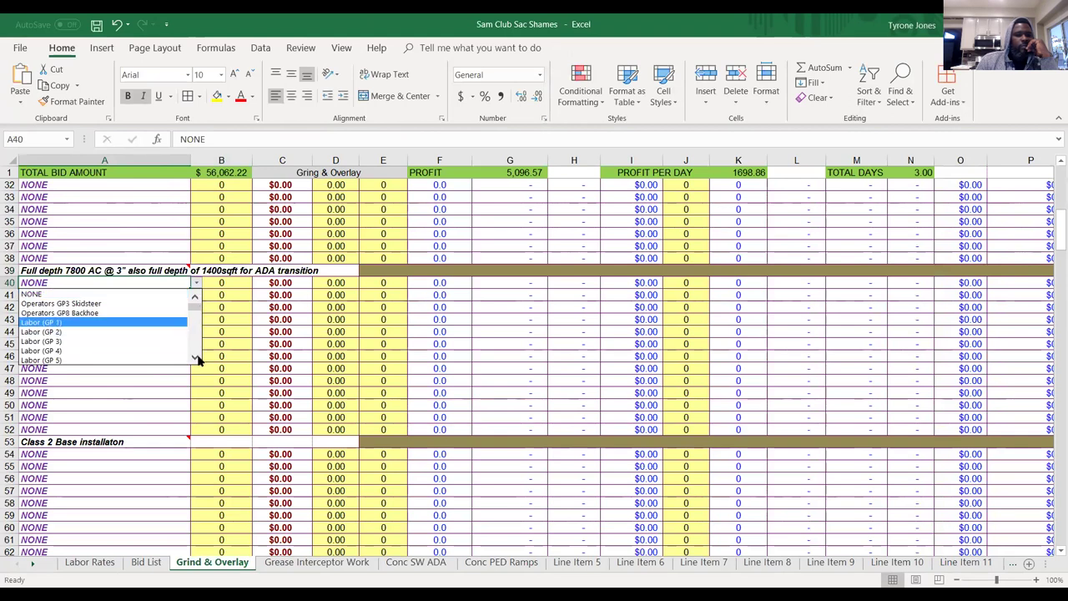
pyautogui.scroll(-5, 198, 358)
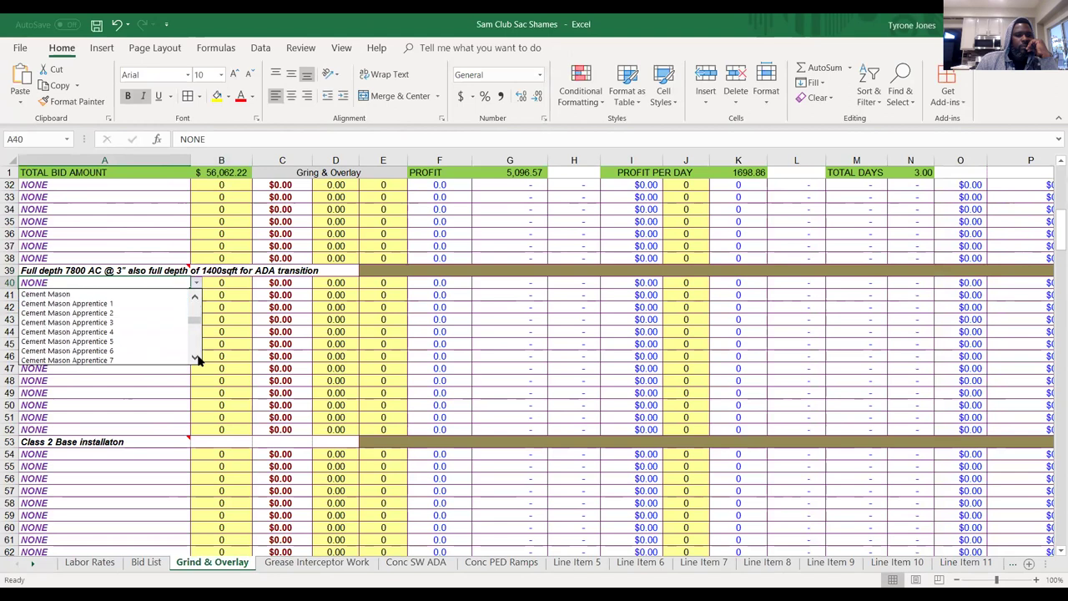
pyautogui.click(198, 299)
pyautogui.click(197, 299)
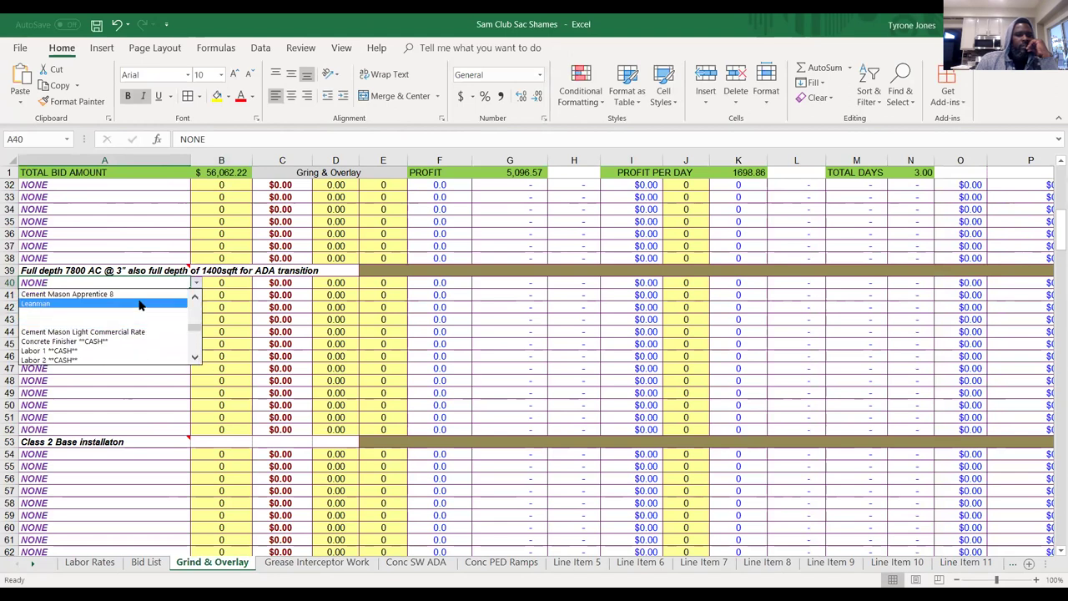
pyautogui.click(140, 306)
pyautogui.click(220, 287)
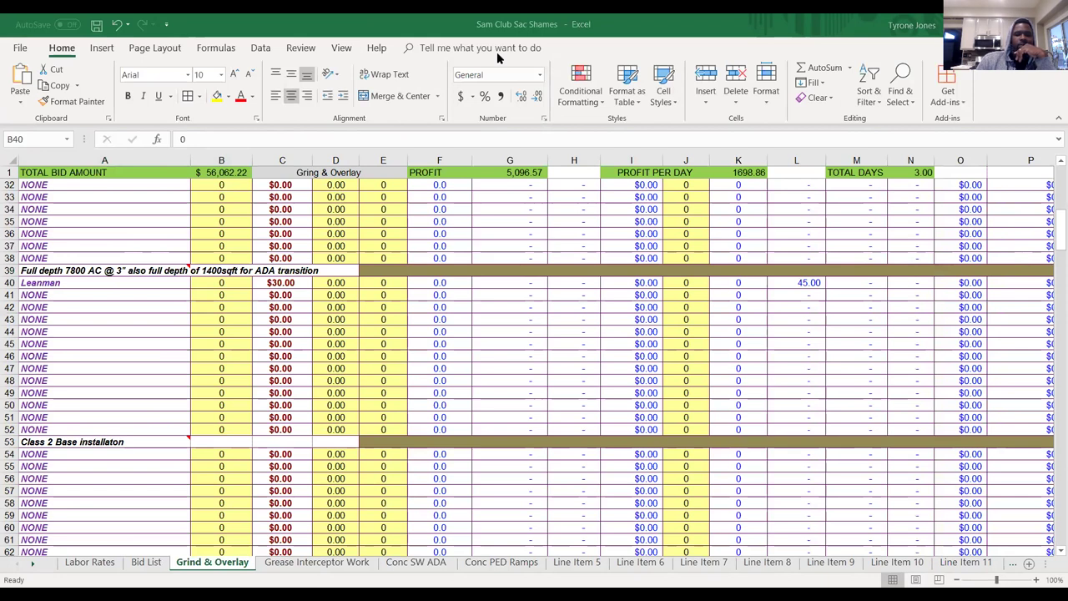
# Check the C8_0 ADA Improvements plan in Acrobat Reader, then append "- 2" grind only" to Area 1 and "- 2" grinf only" to Area 2 in Excel's Bid List.
pyautogui.hotkey('alt', 'Tab')
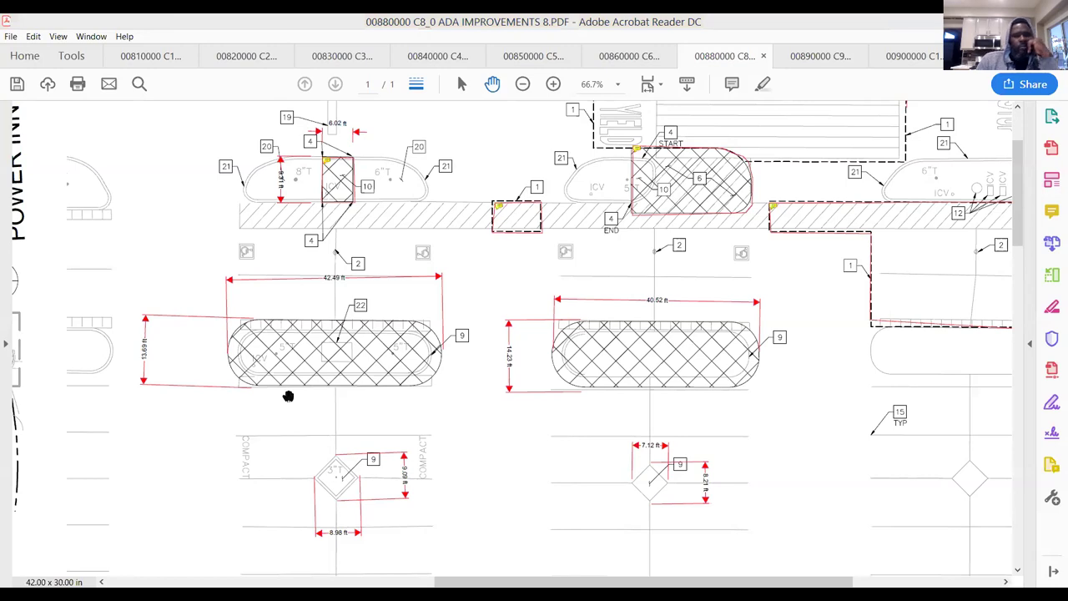
pyautogui.click(202, 286)
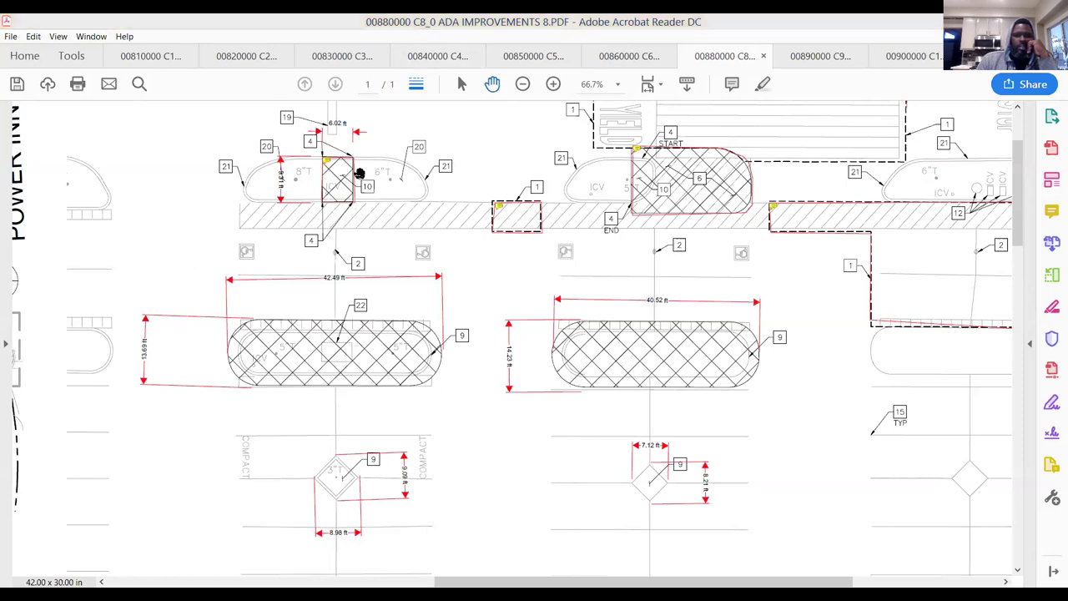
pyautogui.moveTo(338, 532)
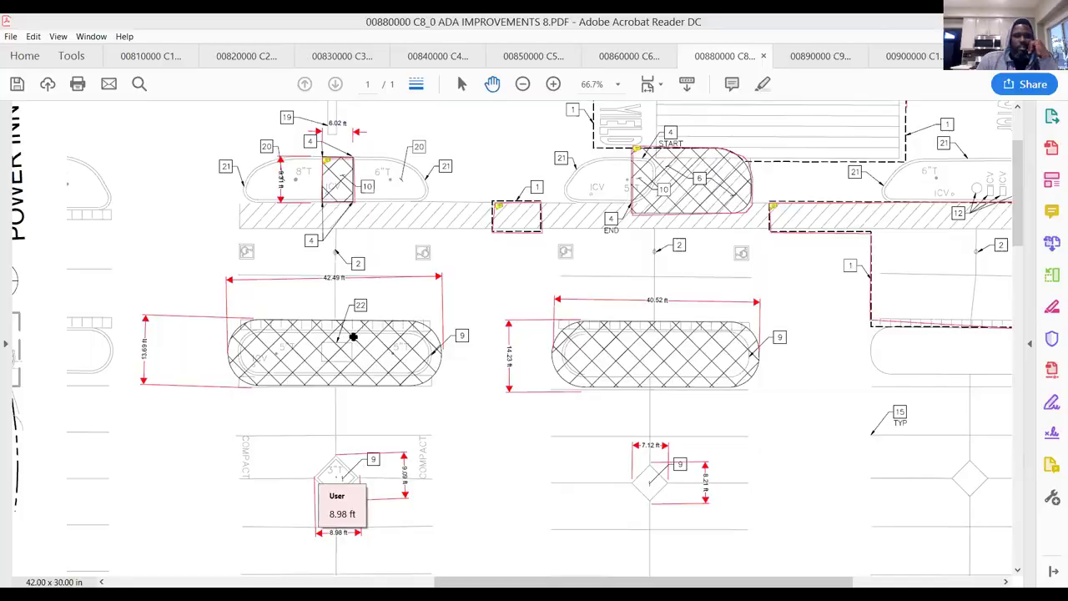
pyautogui.hotkey('alt', 'Tab')
pyautogui.click(146, 562)
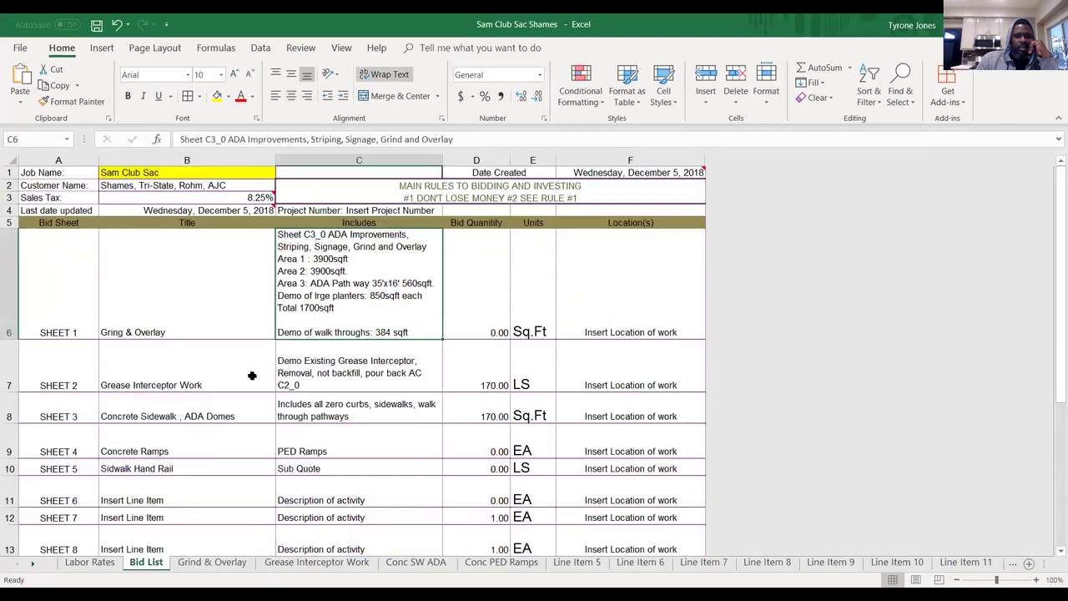
pyautogui.doubleClick(359, 256)
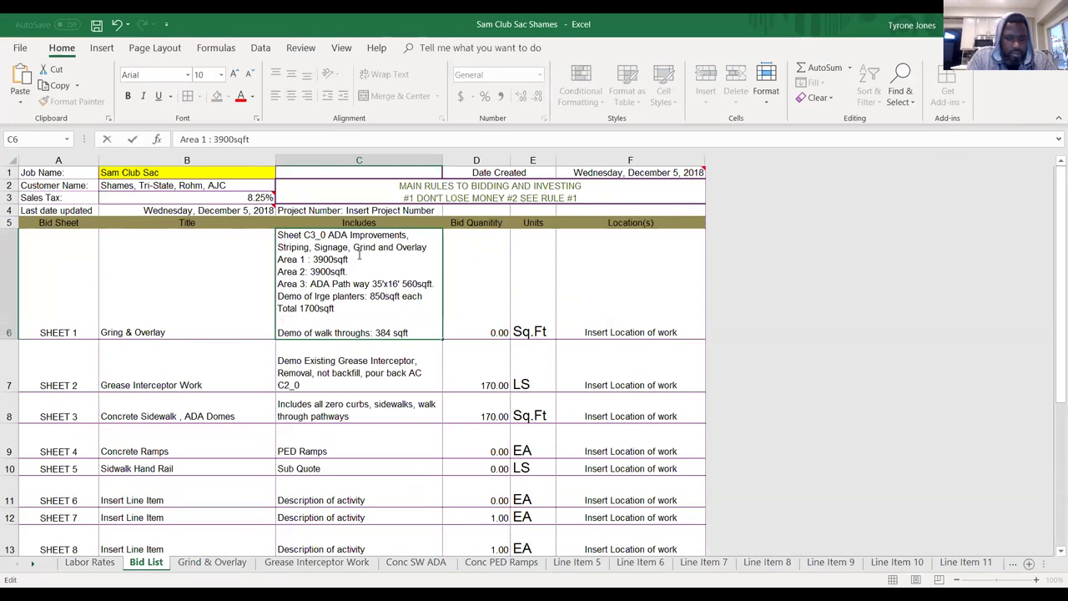
pyautogui.write('2" grin')
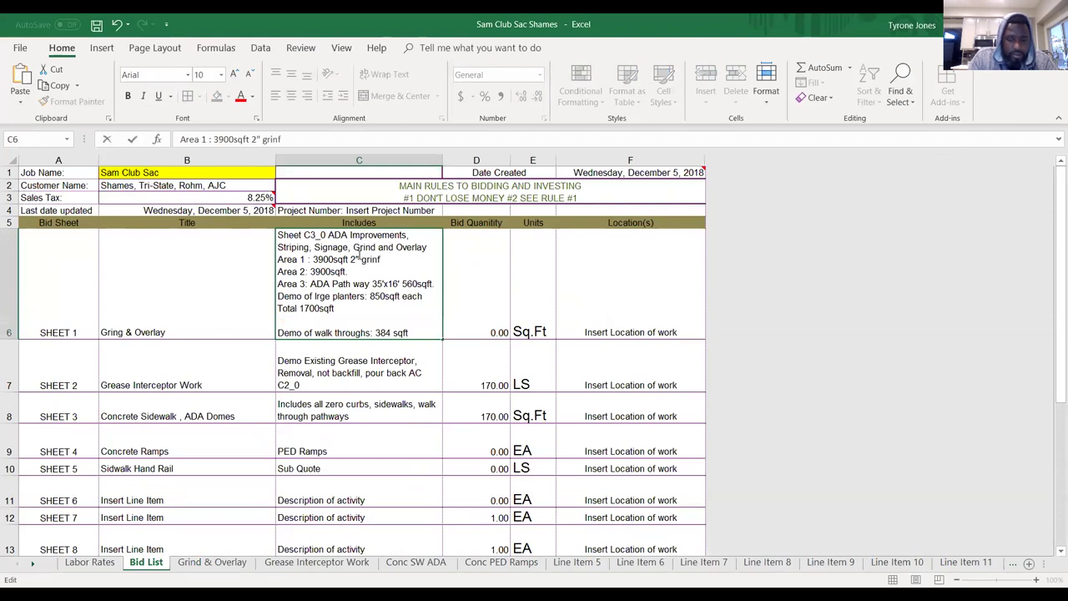
pyautogui.write('d only')
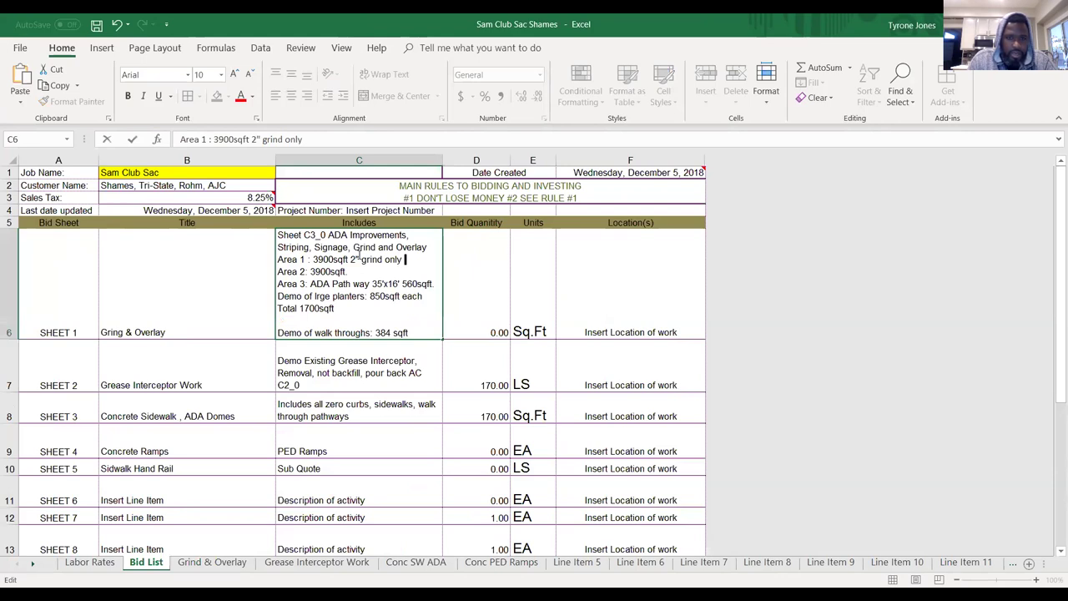
pyautogui.click(349, 260)
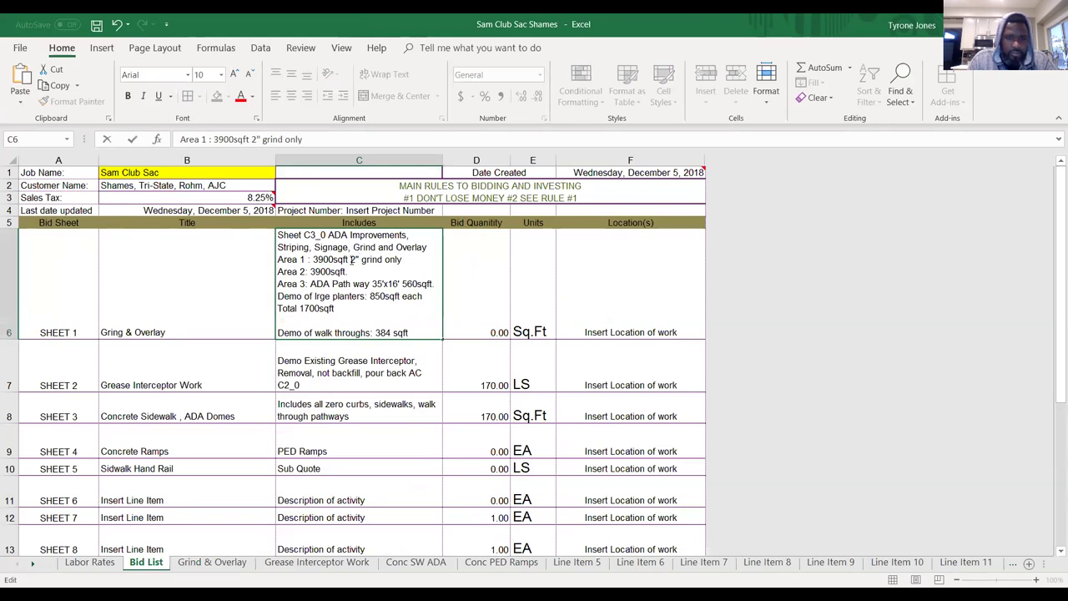
pyautogui.write('-')
pyautogui.click(350, 273)
pyautogui.write('- 2" grinf only')
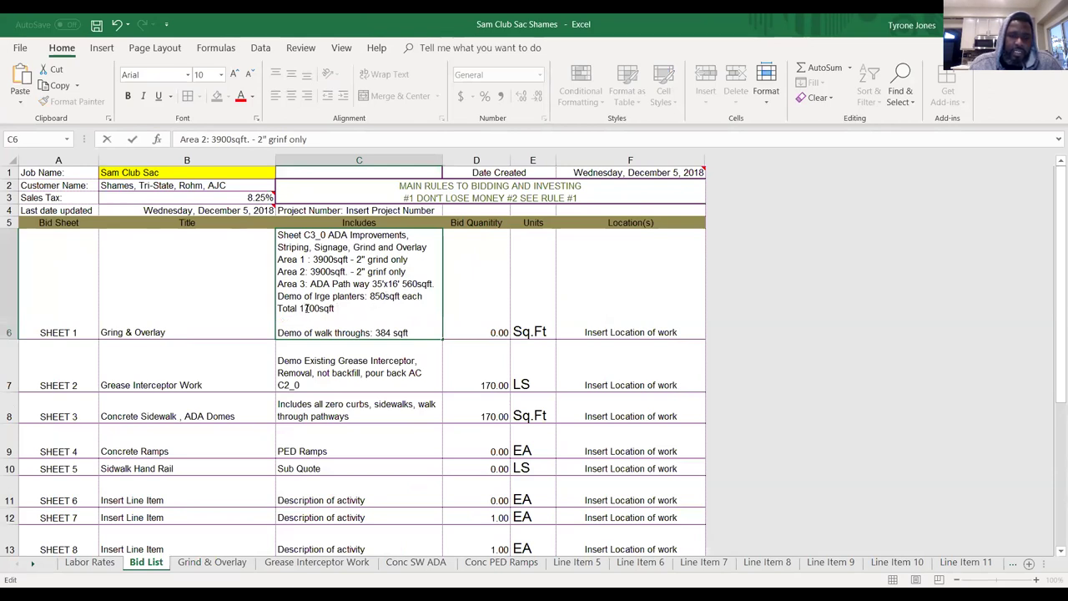
# Add a "Diamond planters:" line below the walk throughs in the Sheet 1 Includes description, separated by a blank line.
pyautogui.click(373, 322)
pyautogui.press('Down')
pyautogui.press('End')
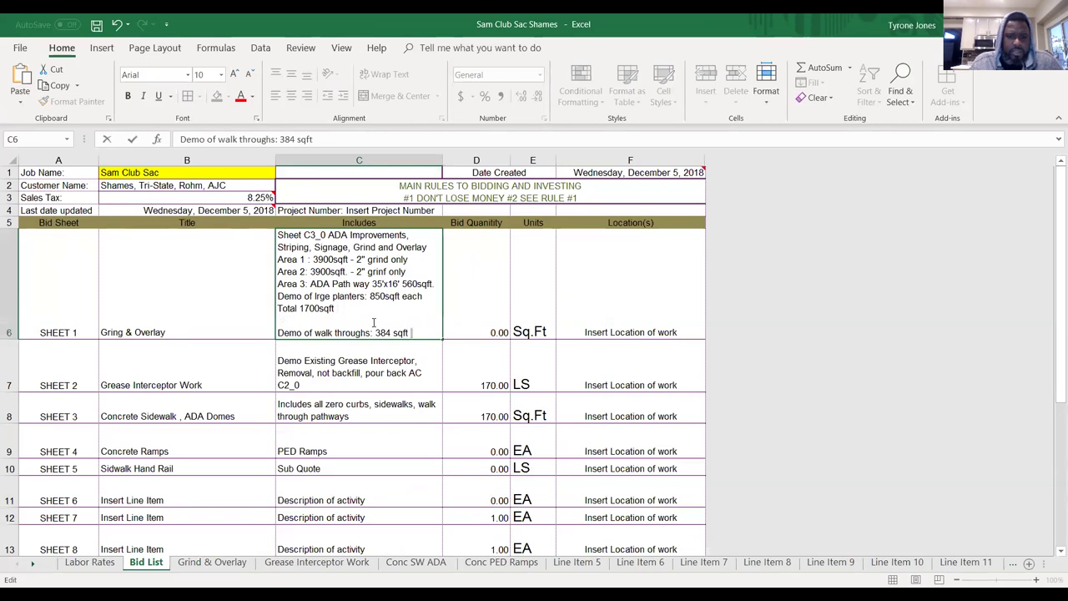
pyautogui.hotkey('alt', 'Return')
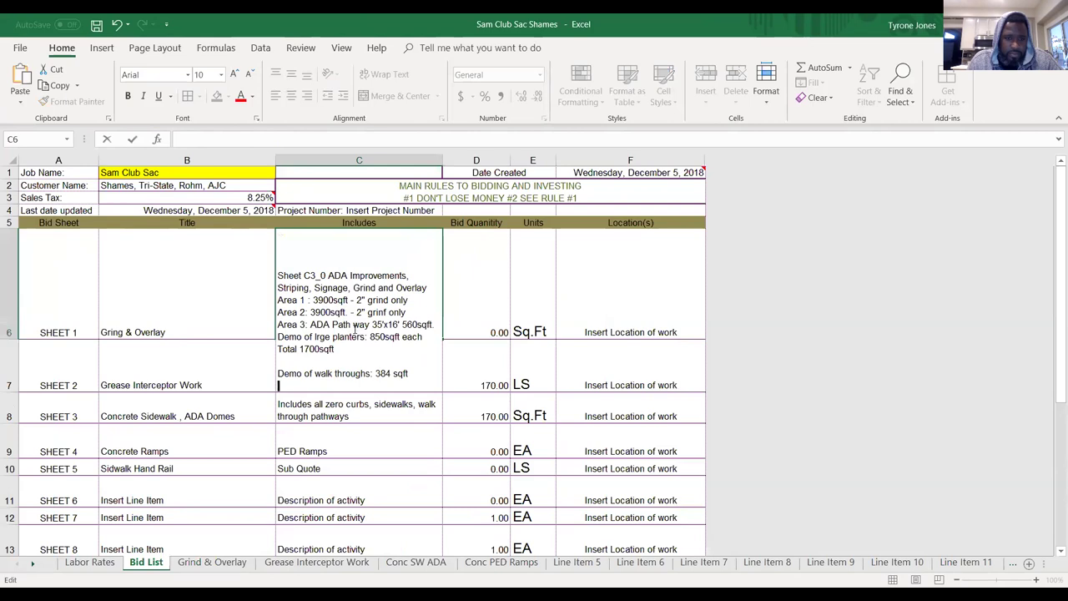
pyautogui.hotkey('alt', 'Return')
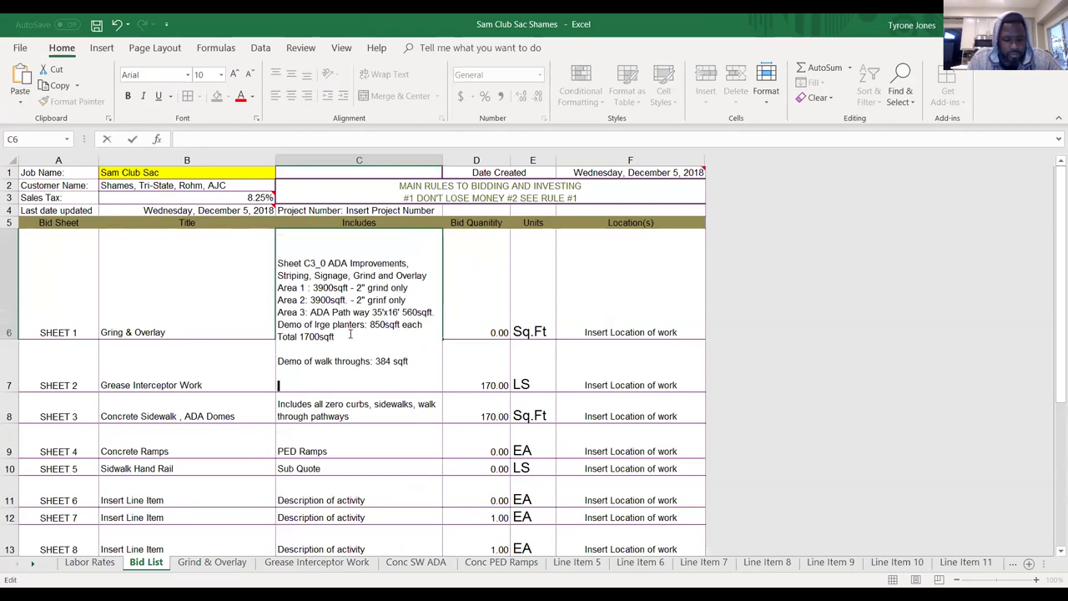
pyautogui.write('Diamon')
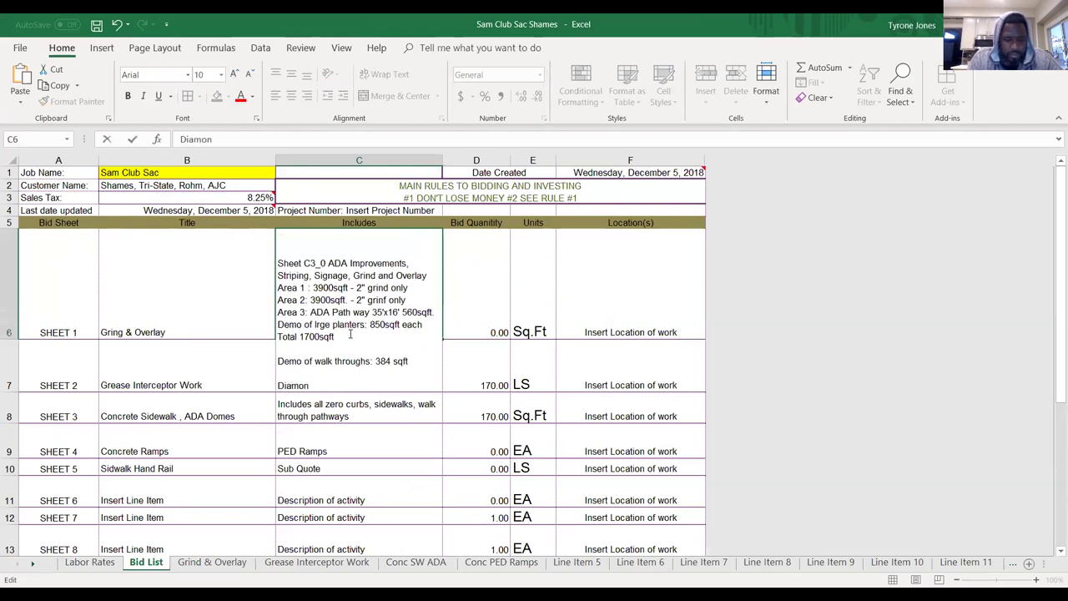
pyautogui.write('d planters:')
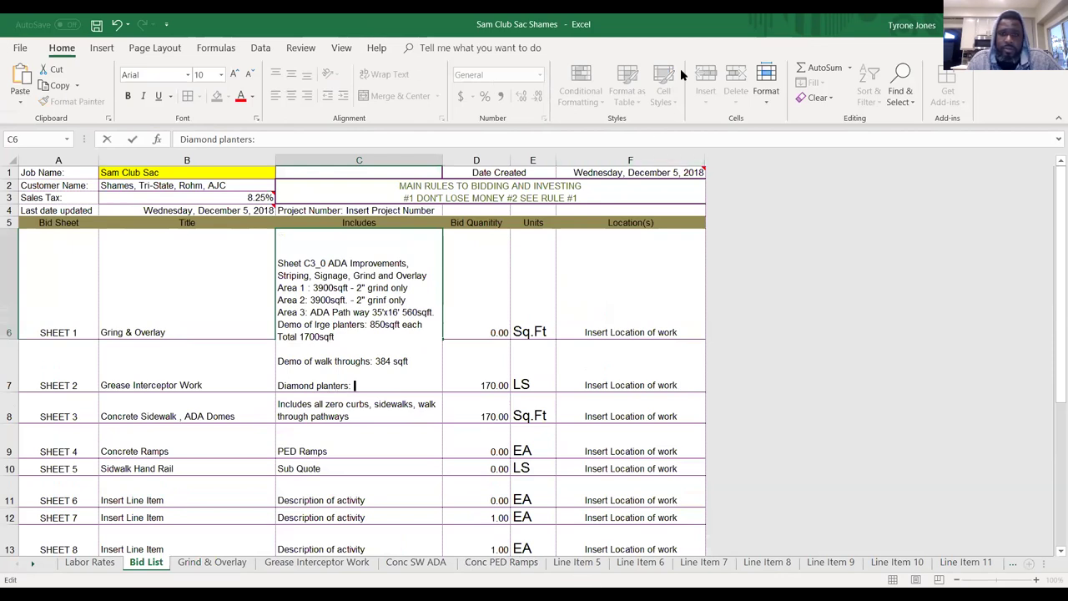
# Check the diamond planter dimensions on the C8_0 plan in Acrobat Reader and enter "143sqft each" for them in Excel's Bid List.
pyautogui.hotkey('alt', 'Tab')
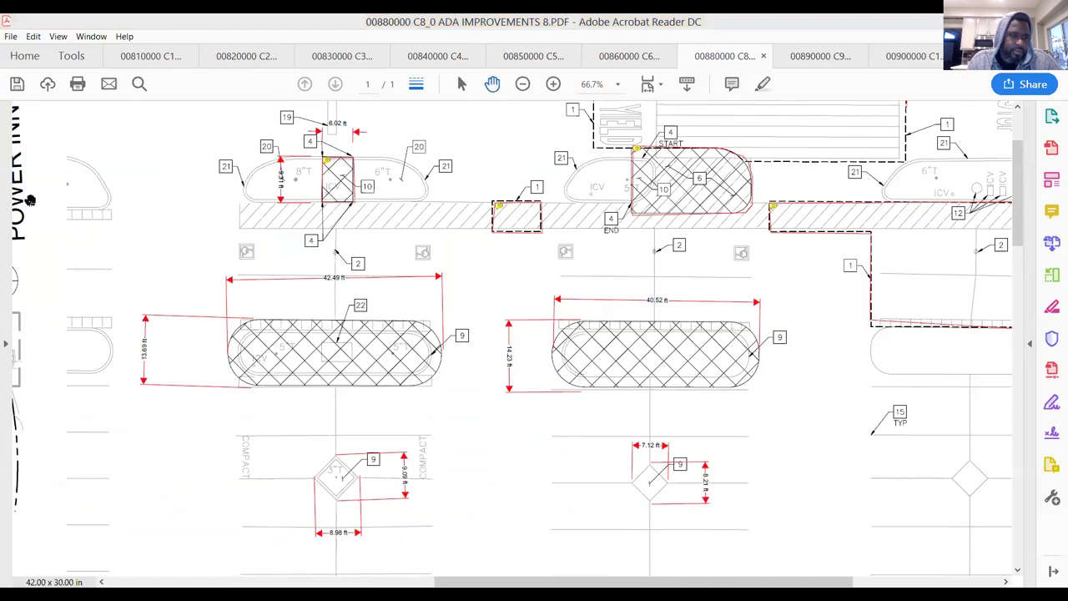
pyautogui.click(215, 308)
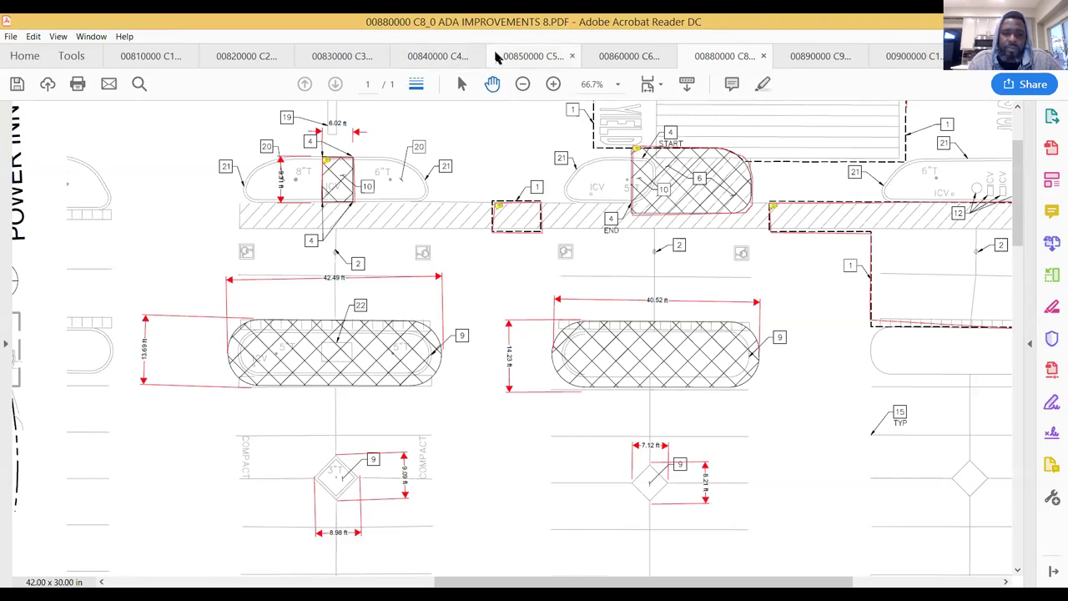
pyautogui.hotkey('alt', 'Tab')
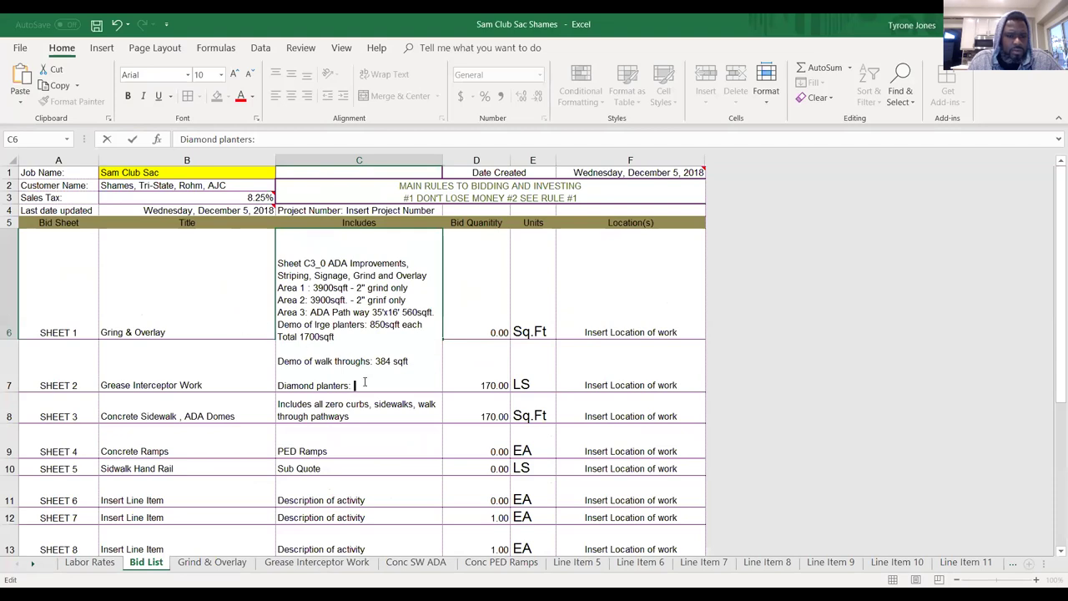
pyautogui.write('143')
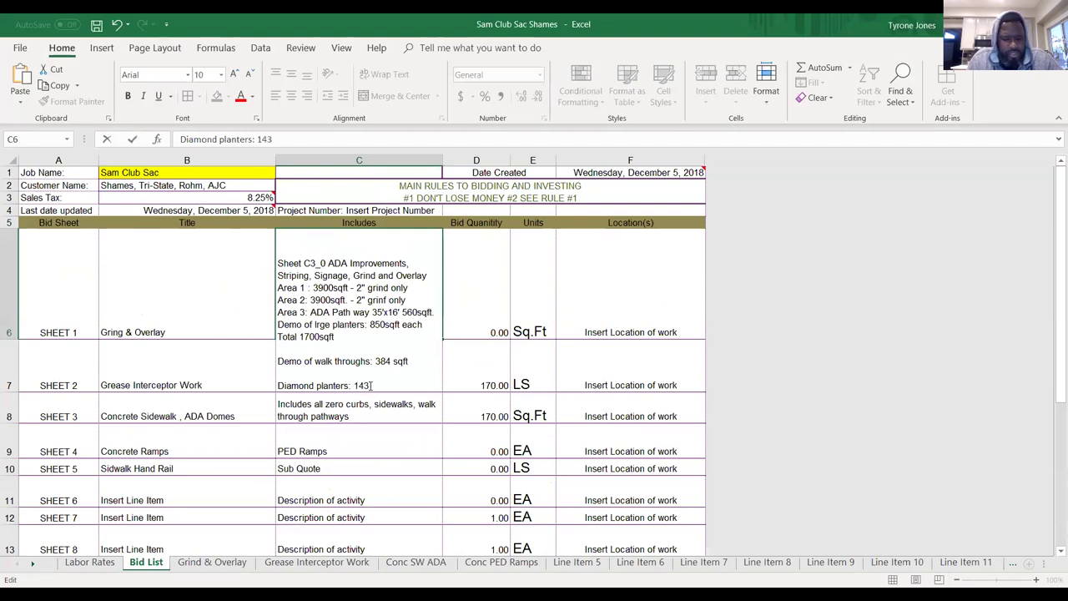
pyautogui.write('sqft')
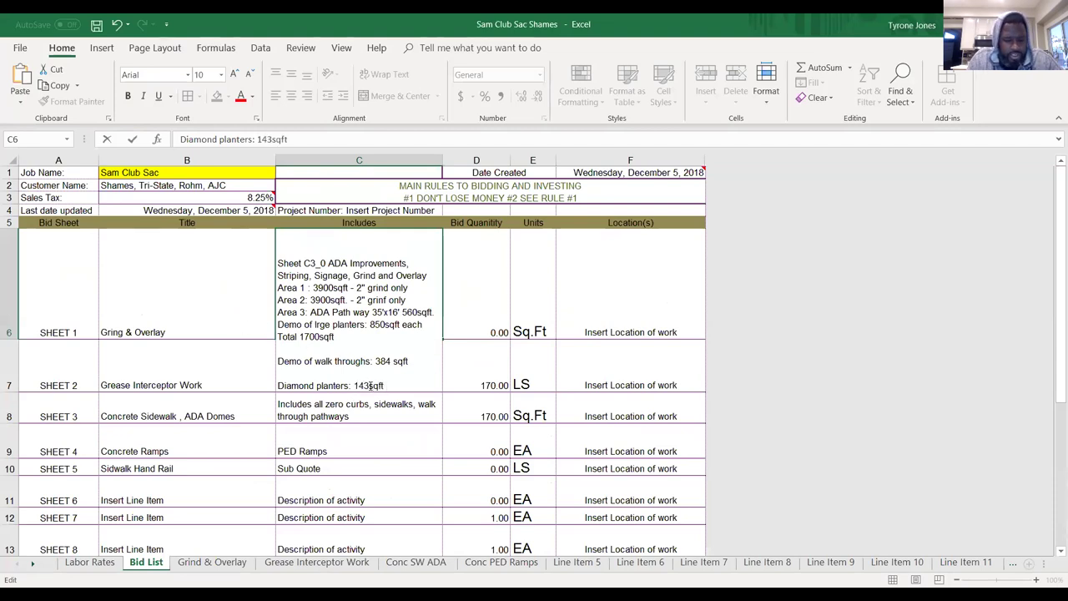
pyautogui.write(' each')
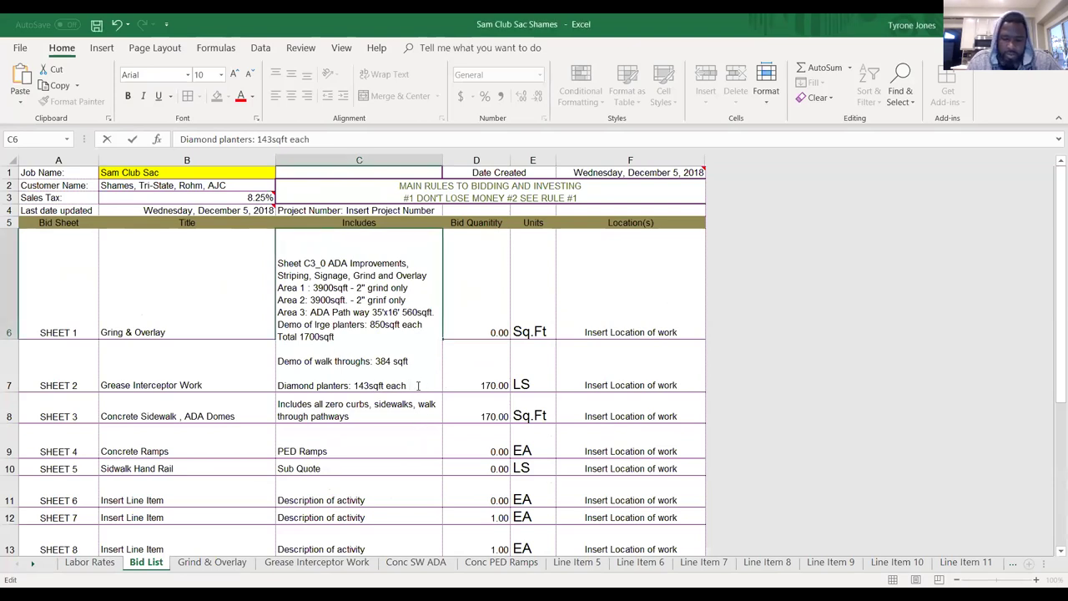
# Add a "Total: 286sqft" line under the diamond planters entry in the Sheet 1 Includes description.
pyautogui.hotkey('alt', 'Return')
pyautogui.write('tota')
pyautogui.press('BackSpace')
pyautogui.press('BackSpace')
pyautogui.press('BackSpace')
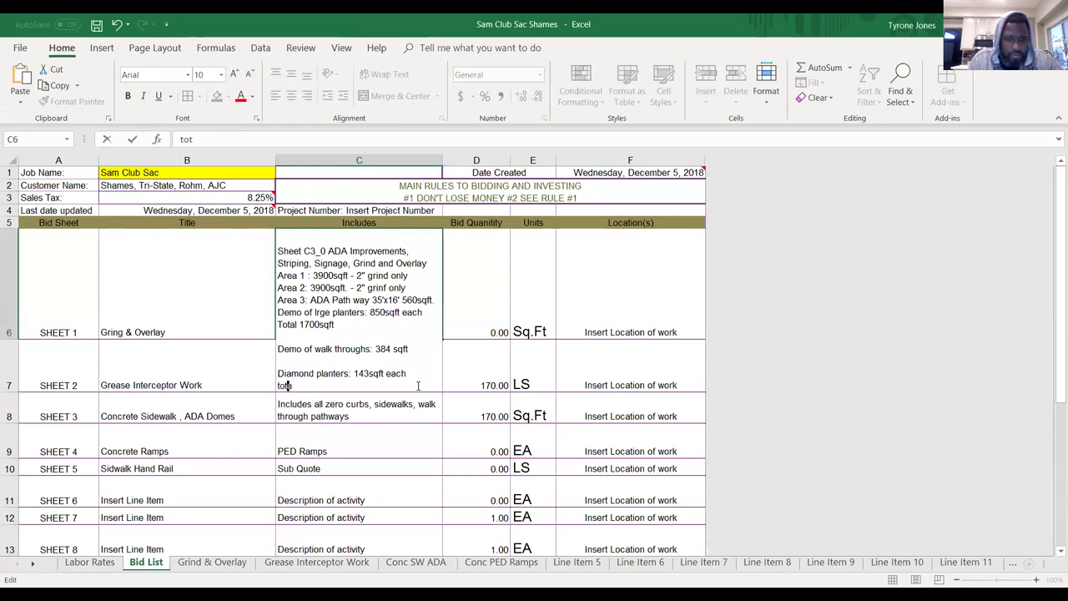
pyautogui.press('BackSpace')
pyautogui.write('T')
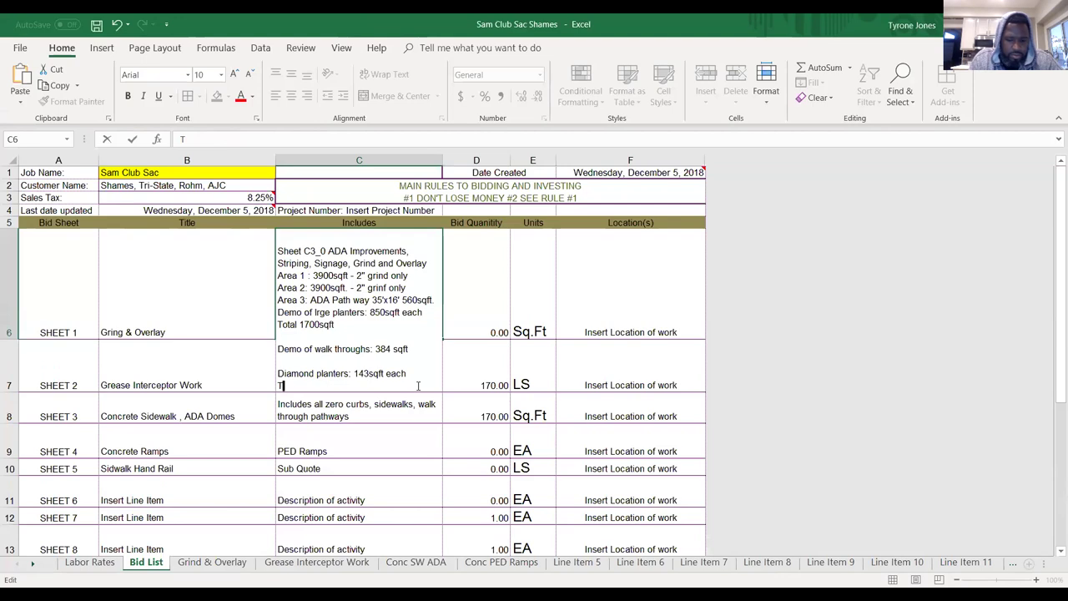
pyautogui.write('otal')
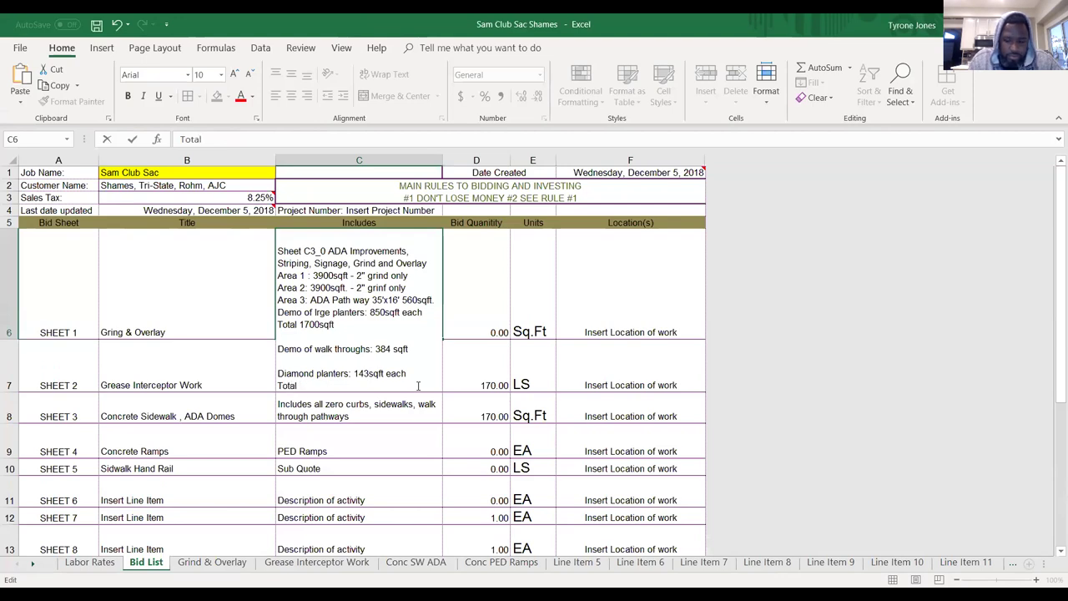
pyautogui.write(': 28')
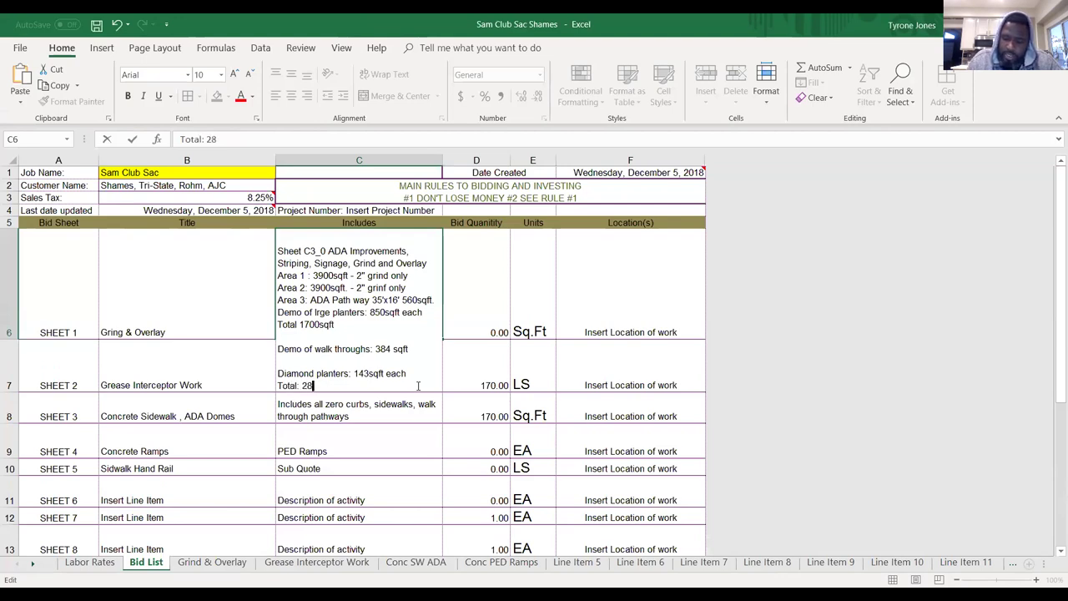
pyautogui.write('6sqft')
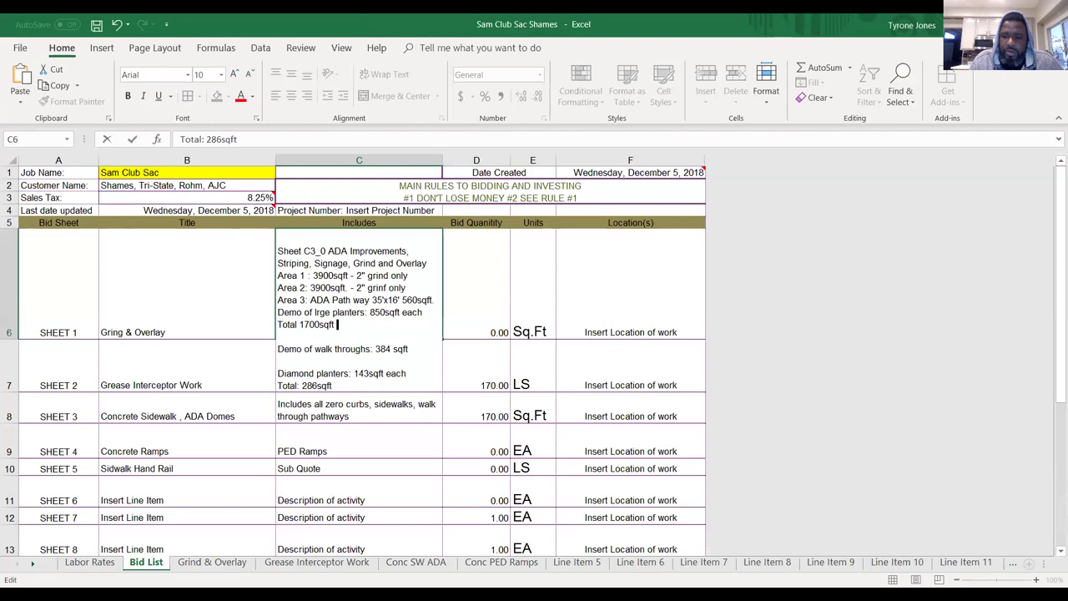
pyautogui.click(313, 404)
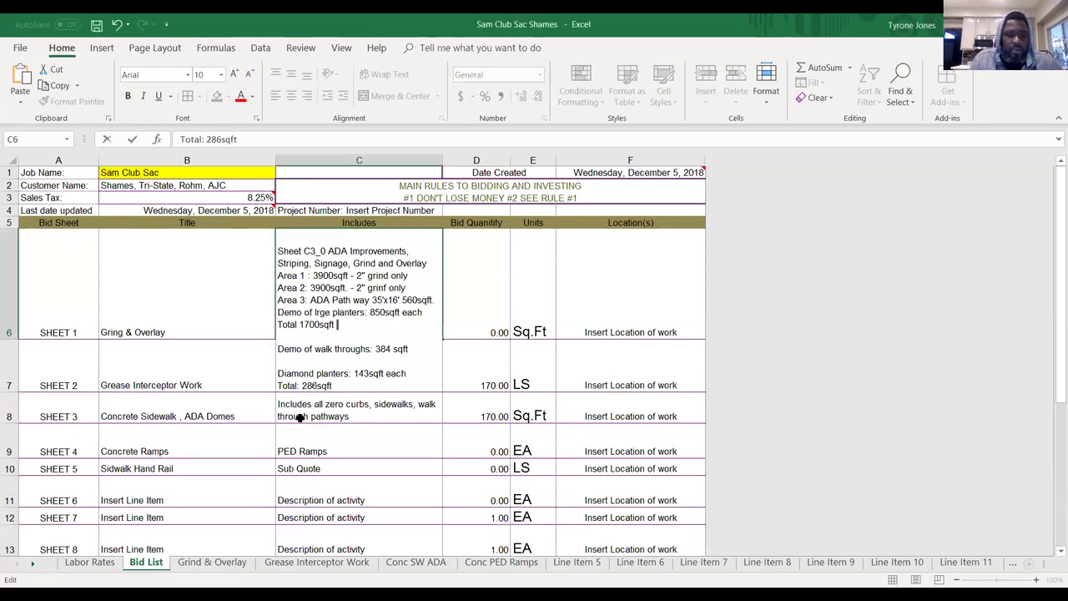
# On the Grind & Overlay sheet, remove "7800" from the full depth AC activity title and insert "+40tons" after "3"".
pyautogui.click(219, 564)
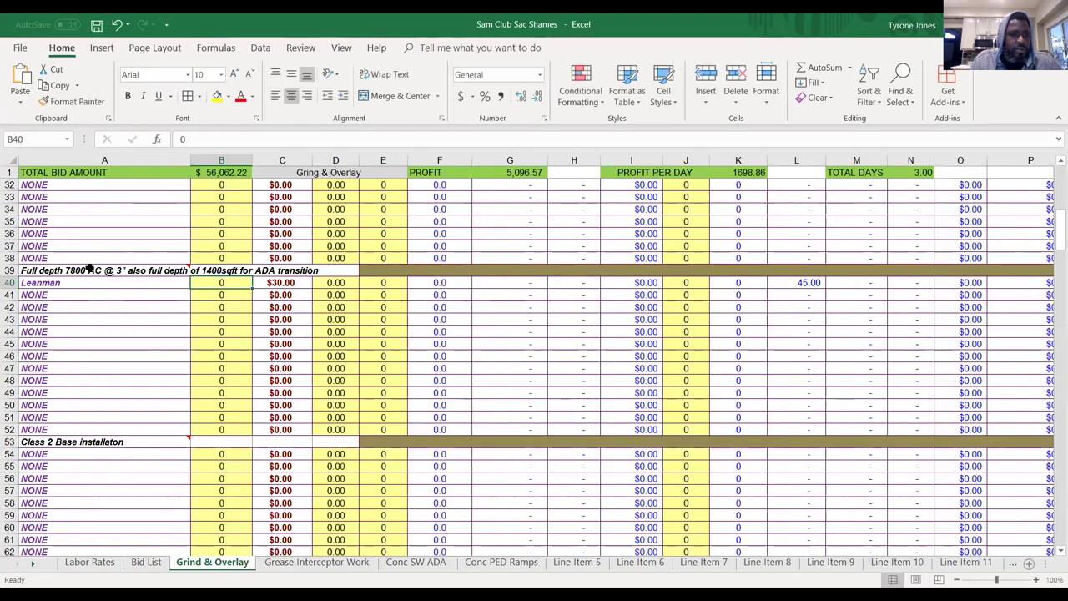
pyautogui.doubleClick(86, 271)
pyautogui.press('BackSpace')
pyautogui.press('BackSpace')
pyautogui.press('BackSpace')
pyautogui.press('BackSpace')
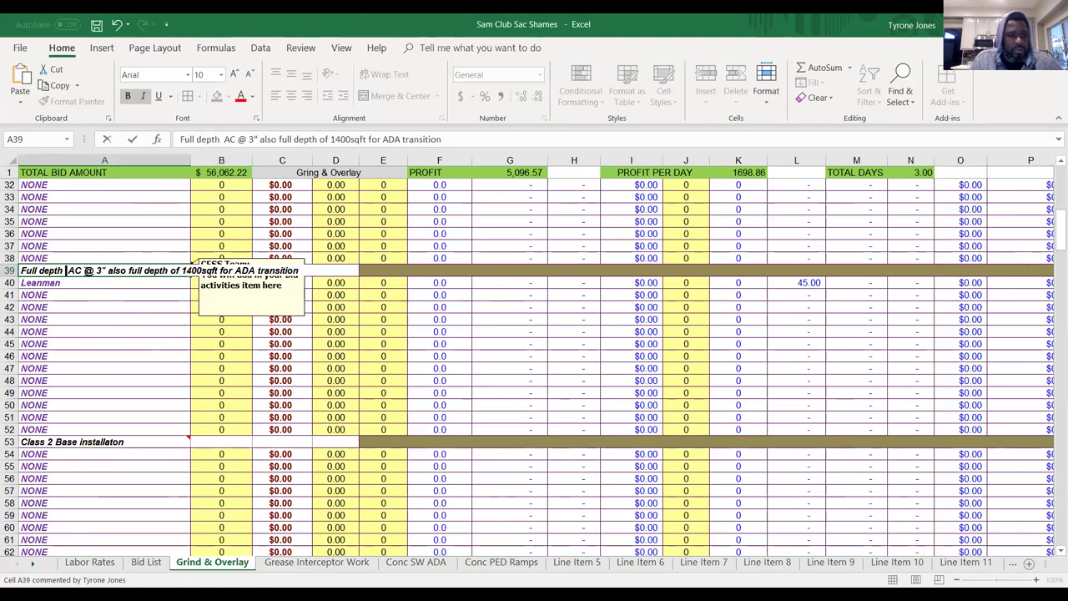
pyautogui.click(105, 270)
pyautogui.write('+40t')
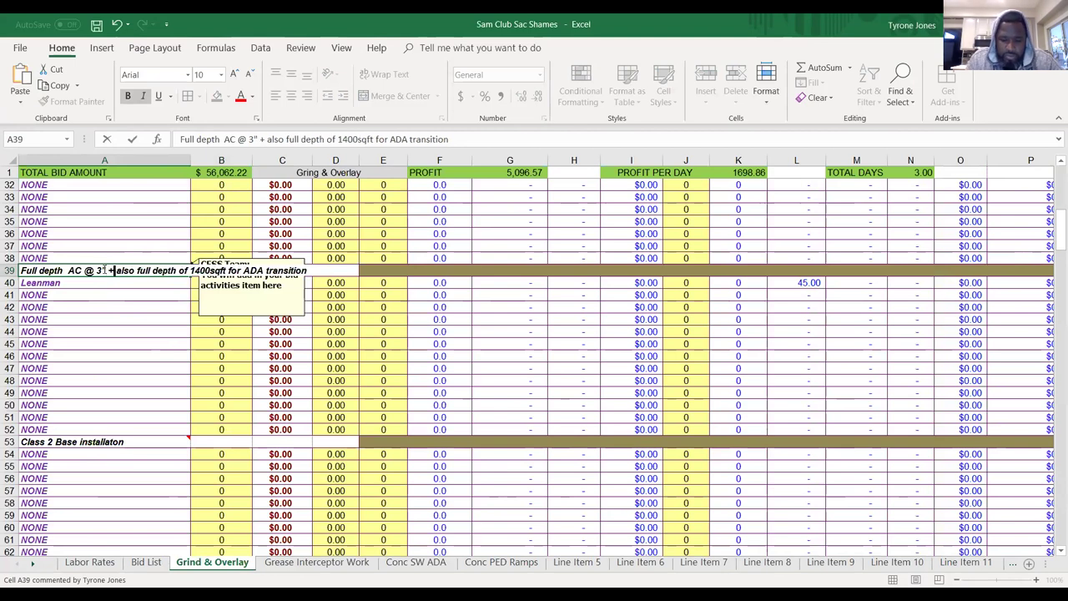
pyautogui.write('ons')
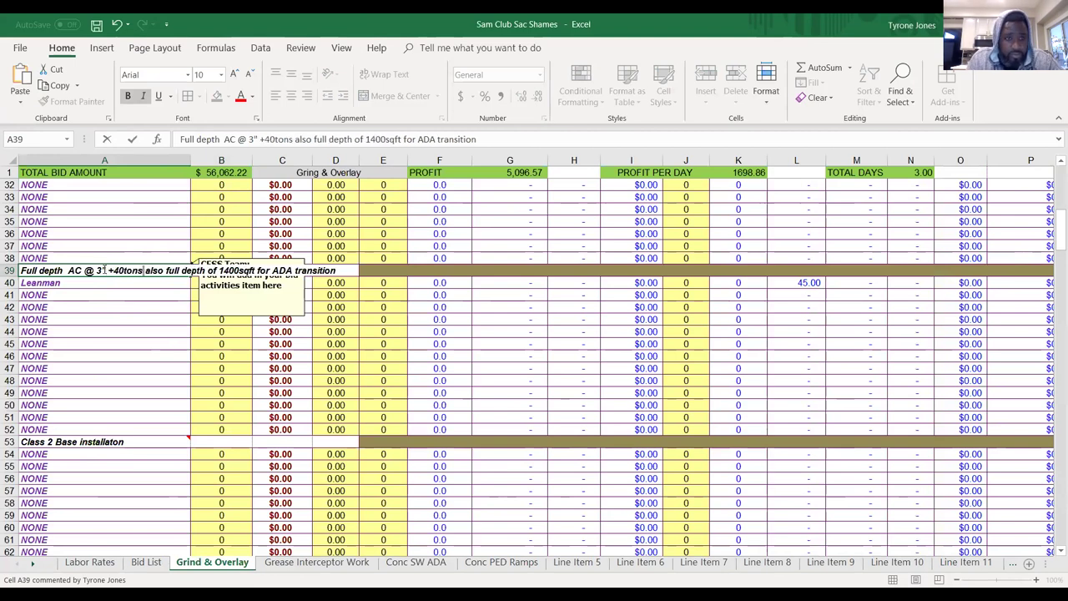
pyautogui.click(98, 305)
# Fill in the Leanman row under the full depth AC activity with quantity 4 in B40, 8 in D40 and 1 in E40.
pyautogui.click(97, 284)
pyautogui.click(217, 282)
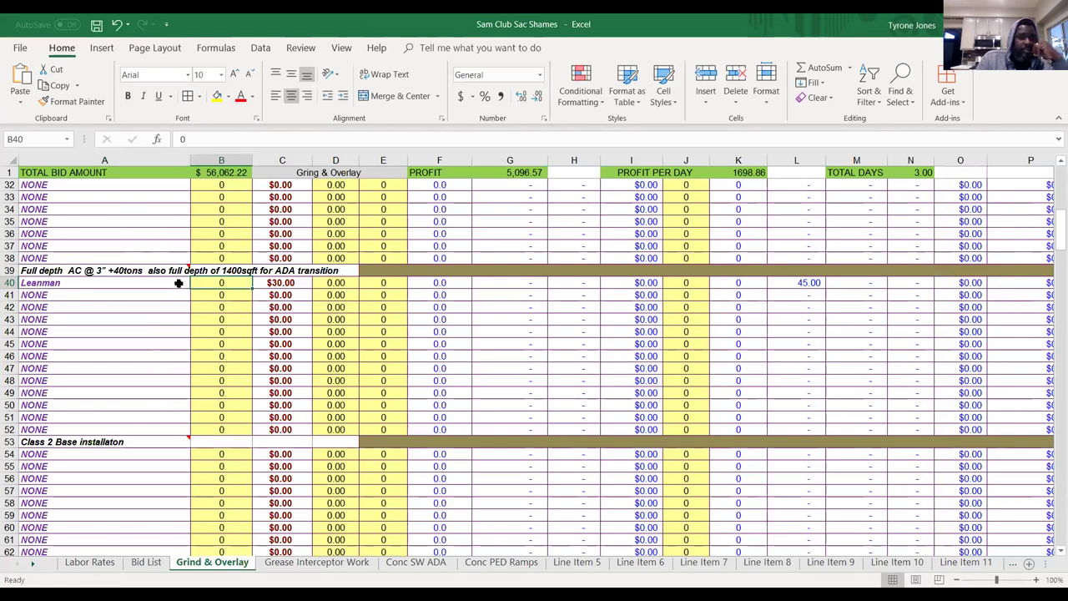
pyautogui.click(185, 286)
pyautogui.click(197, 283)
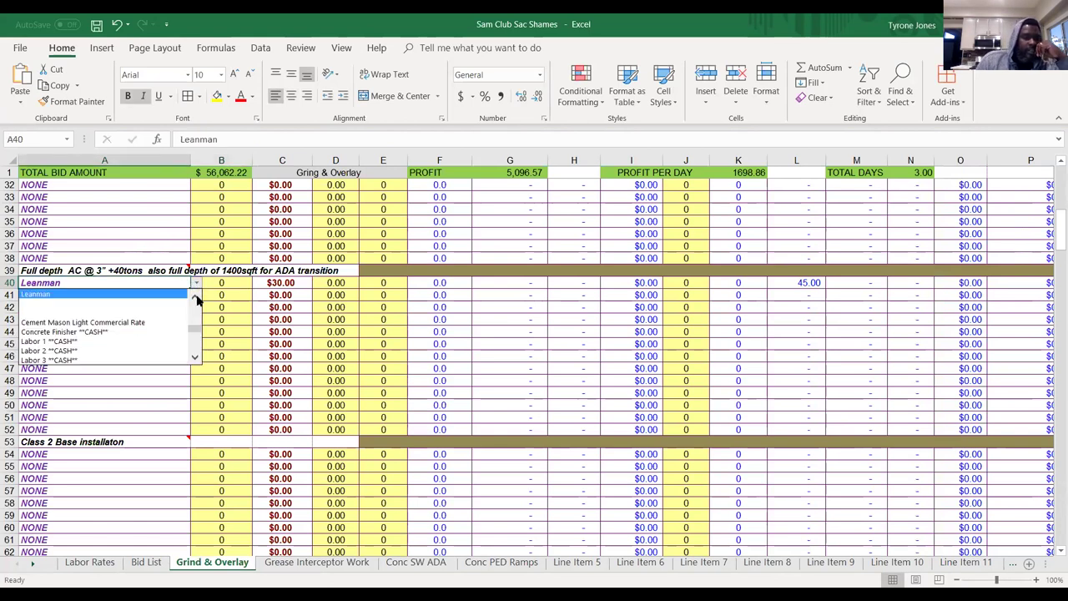
pyautogui.click(224, 285)
pyautogui.click(230, 285)
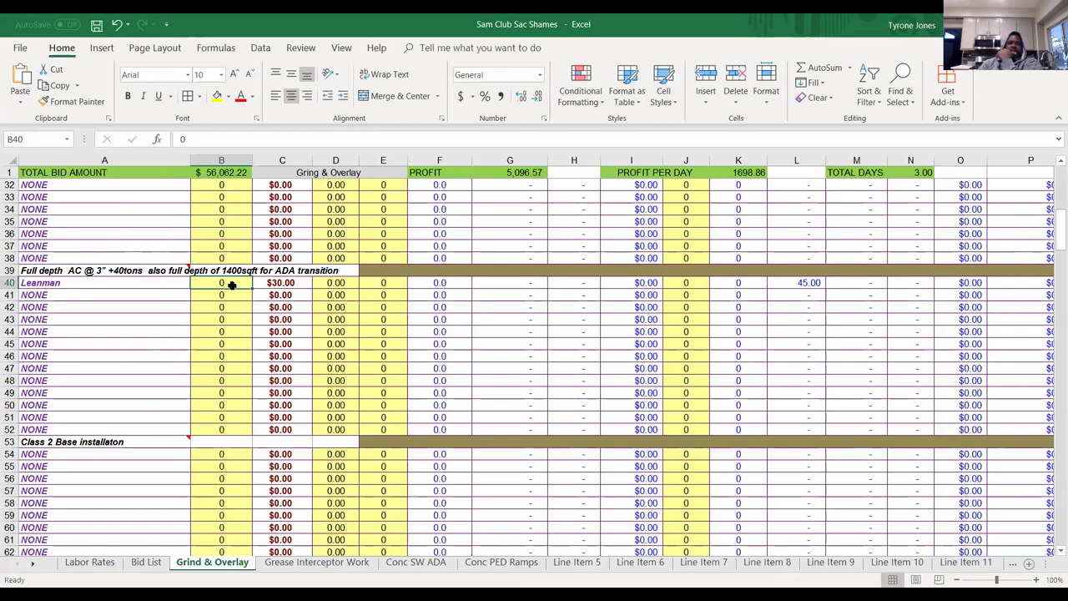
pyautogui.doubleClick(232, 285)
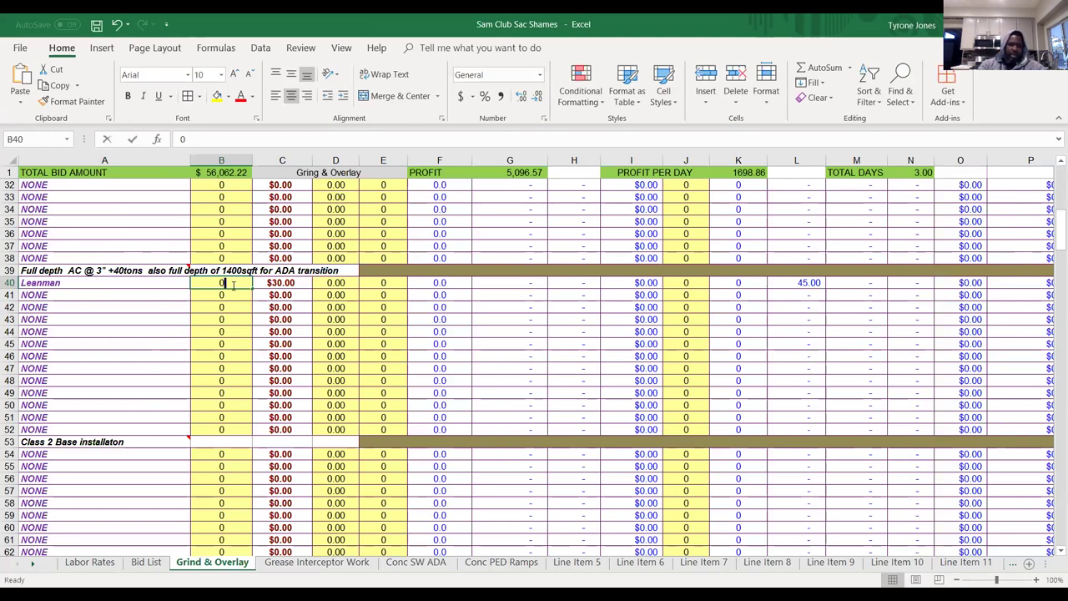
pyautogui.press('BackSpace')
pyautogui.write('4')
pyautogui.press('Tab')
pyautogui.press('Tab')
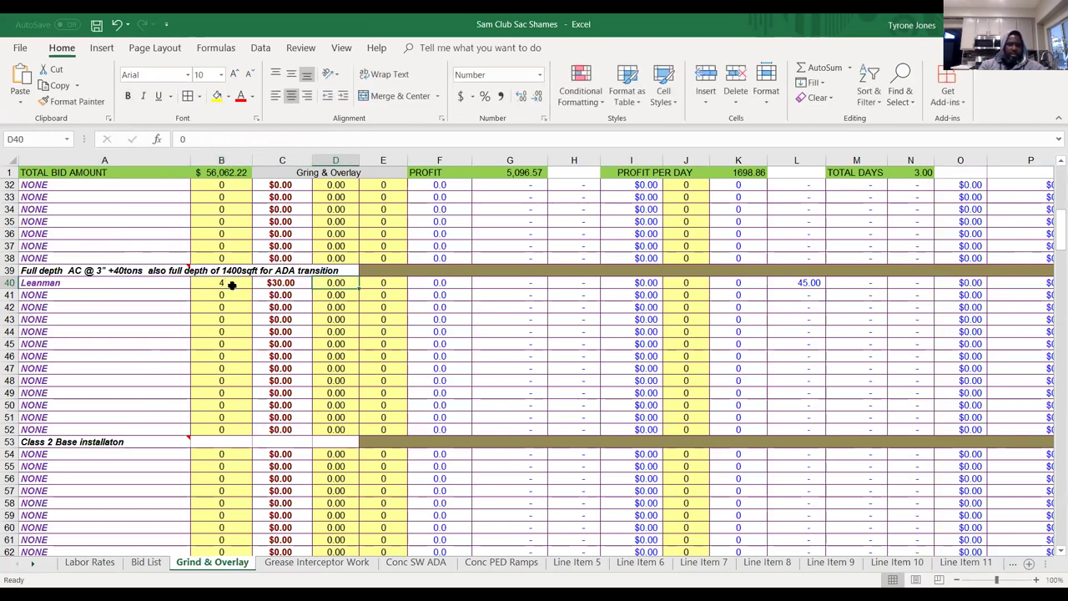
pyautogui.write('8')
pyautogui.press('Tab')
pyautogui.write('1')
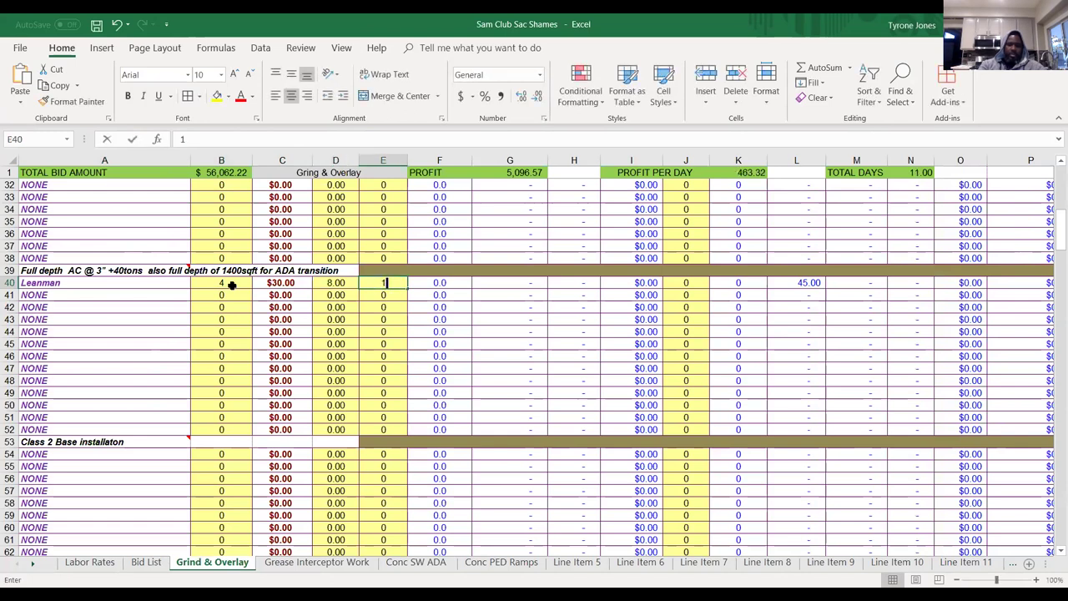
pyautogui.press('Tab')
# Enter 1 in J40 for the Leanman row of the full depth AC activity.
pyautogui.press('Tab')
pyautogui.press('Tab')
pyautogui.press('Tab')
pyautogui.press('Tab')
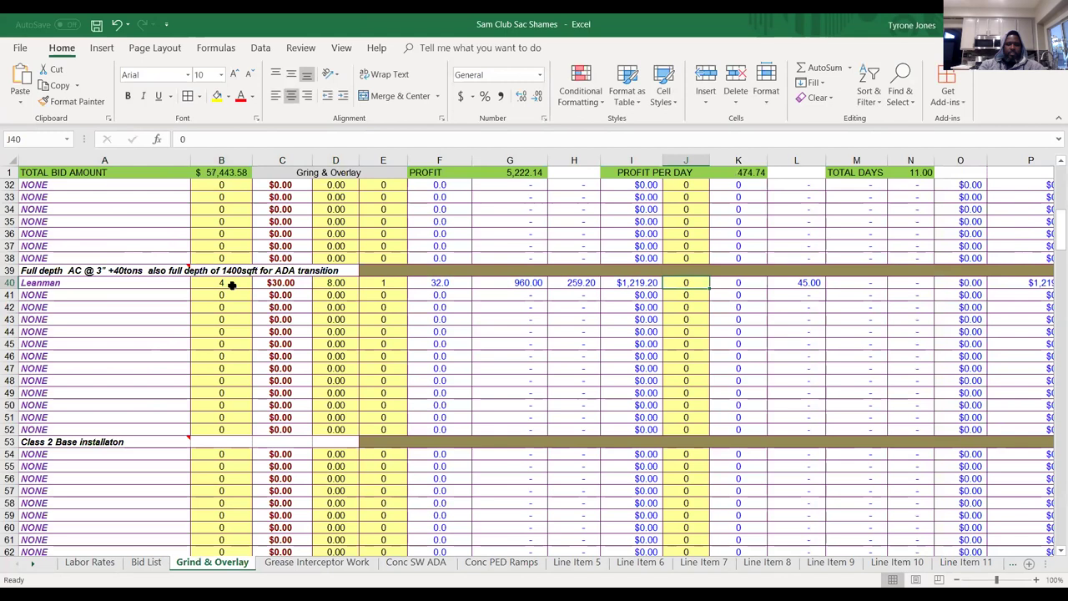
pyautogui.write('1')
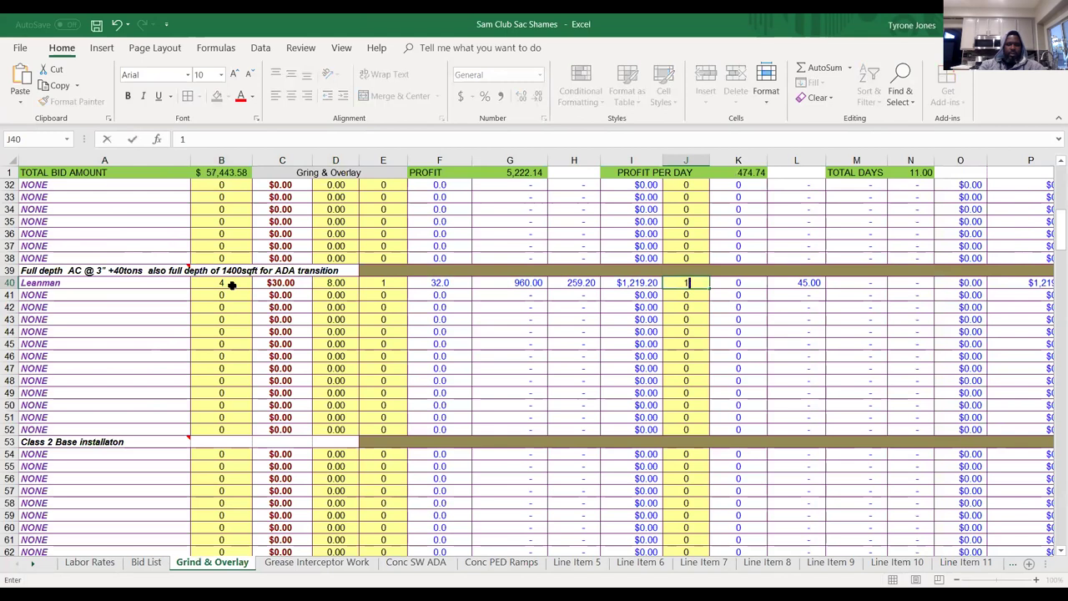
pyautogui.press('Tab')
# Set the Rental Skidsteer Daily duration to 2 days in the Rental Equip. section of the Grind & Overlay sheet.
pyautogui.press('Left')
pyautogui.press('Left')
pyautogui.press('Left')
pyautogui.press('Left')
pyautogui.press('Left')
pyautogui.press('Left')
pyautogui.press('Left')
pyautogui.press('Left')
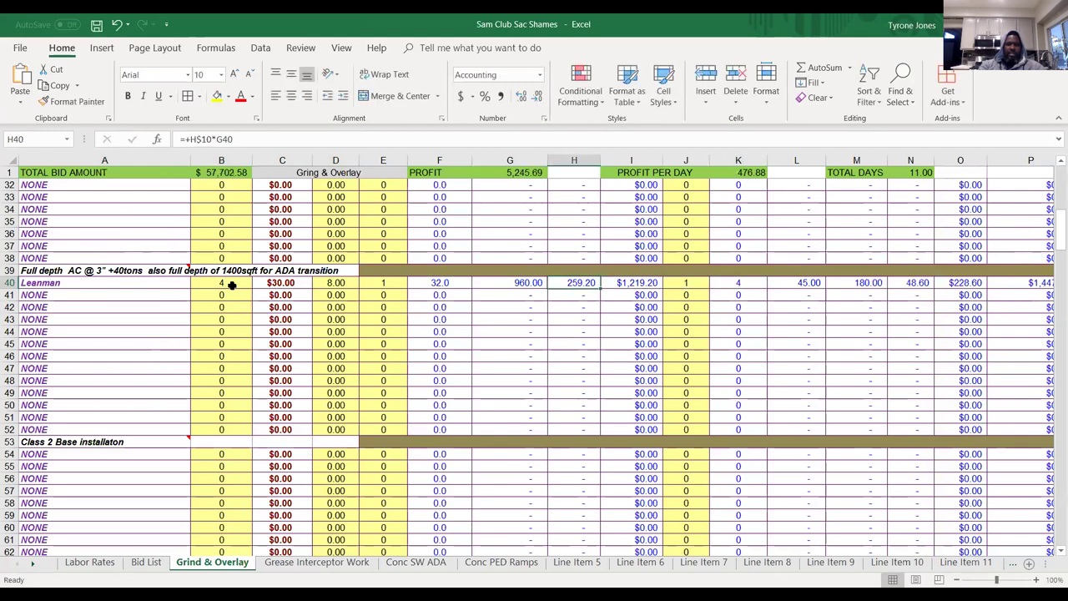
pyautogui.press('Left')
pyautogui.press('Left')
pyautogui.press('Down')
pyautogui.press('Up')
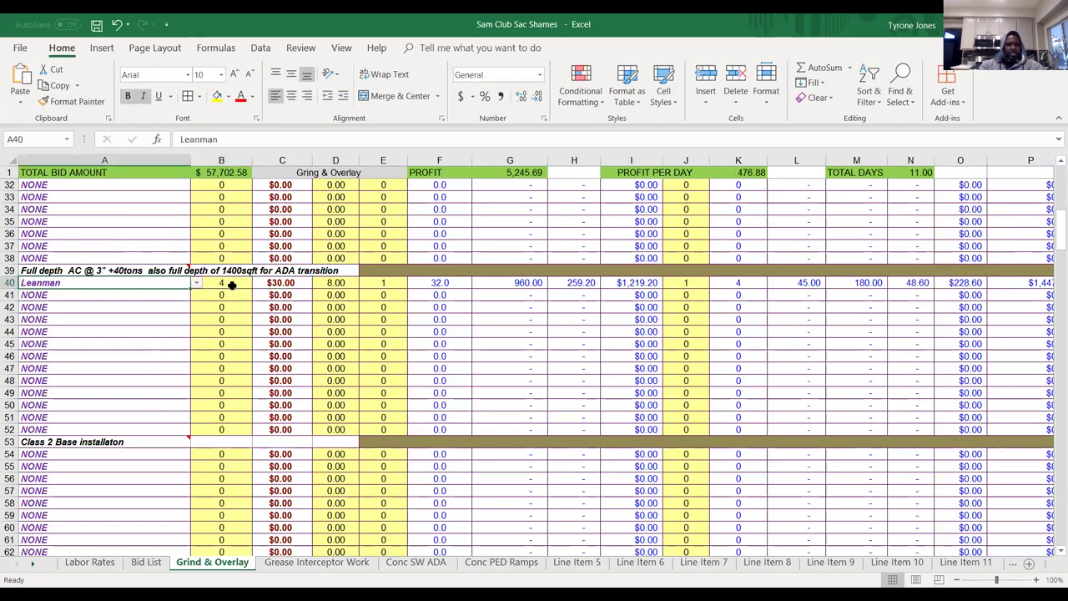
pyautogui.press('Down')
pyautogui.press('Down')
pyautogui.press('Down')
pyautogui.press('Down')
pyautogui.press('Down')
pyautogui.press('Down')
pyautogui.press('Down')
pyautogui.press('Down')
pyautogui.press('Down')
pyautogui.press('Down')
pyautogui.press('Down')
pyautogui.press('Down')
pyautogui.press('Down')
pyautogui.press('Down')
pyautogui.press('Down')
pyautogui.press('Down')
pyautogui.press('Down')
pyautogui.press('Down')
pyautogui.press('Down')
pyautogui.press('Down')
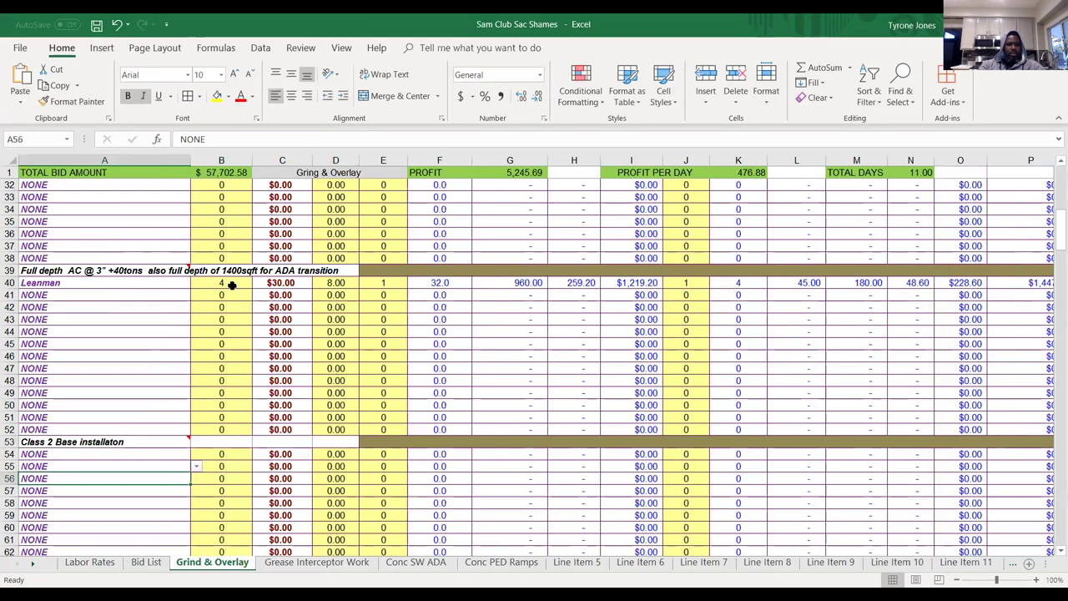
pyautogui.press('Down')
pyautogui.press('Down')
pyautogui.press('Down')
pyautogui.press('Down')
pyautogui.press('Down')
pyautogui.press('Down')
pyautogui.press('Down')
pyautogui.press('Down')
pyautogui.press('Down')
pyautogui.press('Down')
pyautogui.press('Down')
pyautogui.press('Down')
pyautogui.press('Down')
pyautogui.press('Down')
pyautogui.press('Down')
pyautogui.press('Down')
pyautogui.press('Down')
pyautogui.press('Down')
pyautogui.press('Down')
pyautogui.press('Down')
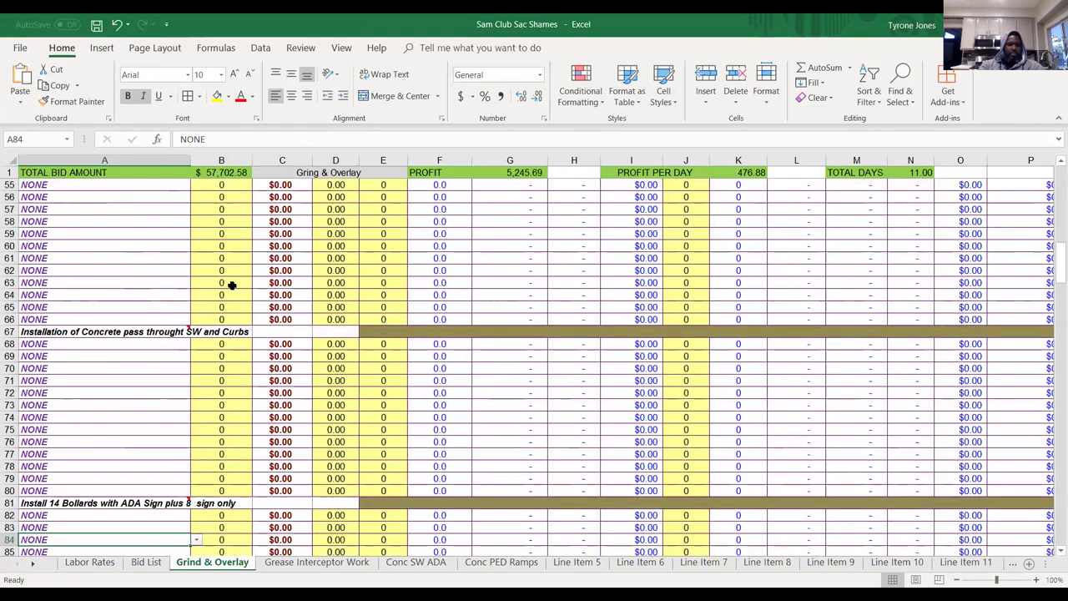
pyautogui.press('Down')
pyautogui.press('Down')
pyautogui.press('Down')
pyautogui.press('Down')
pyautogui.press('Down')
pyautogui.press('Down')
pyautogui.press('Down')
pyautogui.press('Down')
pyautogui.press('Down')
pyautogui.press('Down')
pyautogui.press('Down')
pyautogui.press('Down')
pyautogui.press('Down')
pyautogui.press('Down')
pyautogui.press('Down')
pyautogui.press('Down')
pyautogui.press('Down')
pyautogui.press('Down')
pyautogui.press('Down')
pyautogui.press('Down')
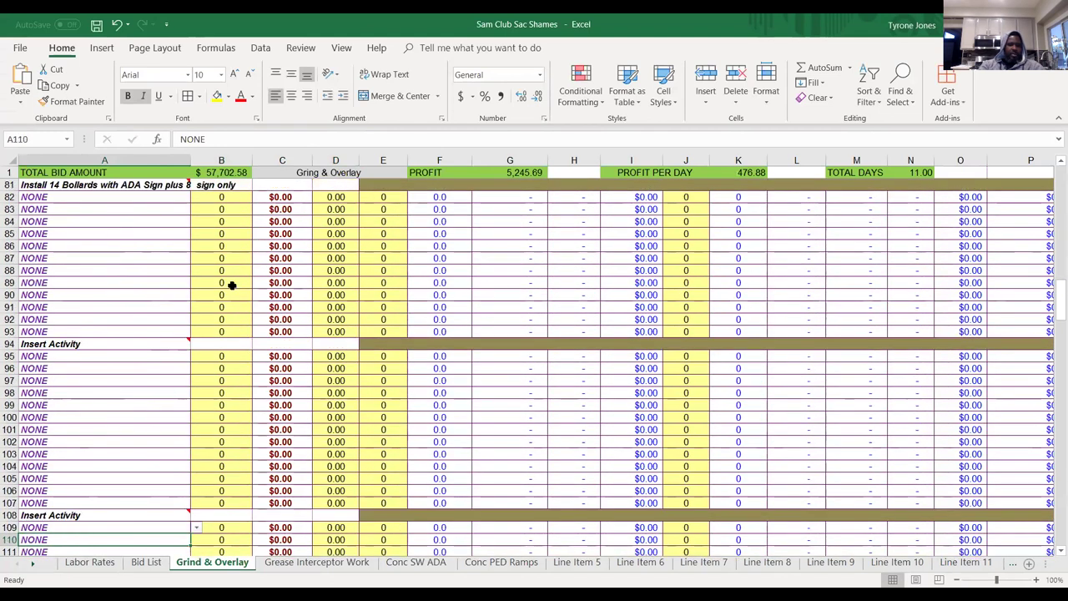
pyautogui.press('Down')
pyautogui.press('Down')
pyautogui.press('Down')
pyautogui.press('Down')
pyautogui.press('Down')
pyautogui.press('Down')
pyautogui.press('Down')
pyautogui.press('Down')
pyautogui.press('Down')
pyautogui.press('Down')
pyautogui.press('Down')
pyautogui.press('Down')
pyautogui.press('Down')
pyautogui.press('Down')
pyautogui.press('Down')
pyautogui.press('Down')
pyautogui.press('Down')
pyautogui.press('Down')
pyautogui.press('Down')
pyautogui.press('Down')
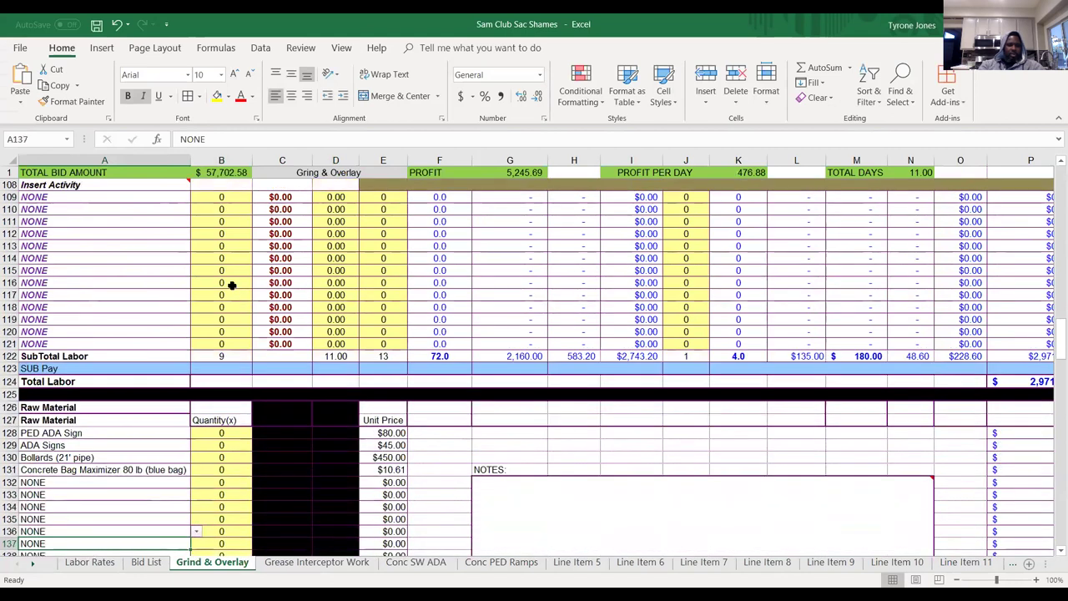
pyautogui.press('Down')
pyautogui.press('Down')
pyautogui.press('Down')
pyautogui.press('Down')
pyautogui.press('Down')
pyautogui.press('Down')
pyautogui.press('Down')
pyautogui.press('Down')
pyautogui.press('Down')
pyautogui.press('Down')
pyautogui.press('Down')
pyautogui.press('Down')
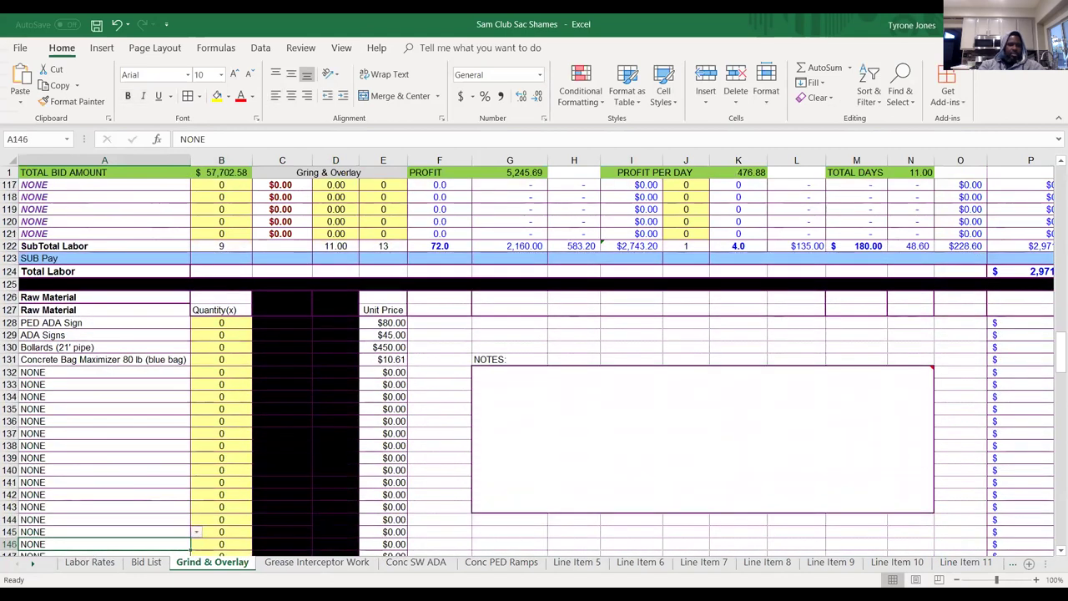
pyautogui.press('Down')
pyautogui.press('Down')
pyautogui.press('Down')
pyautogui.press('Down')
pyautogui.press('Down')
pyautogui.press('Down')
pyautogui.press('Down')
pyautogui.press('Down')
pyautogui.press('Down')
pyautogui.press('Down')
pyautogui.press('Down')
pyautogui.press('Down')
pyautogui.press('Down')
pyautogui.press('Down')
pyautogui.press('Down')
pyautogui.press('Down')
pyautogui.press('Down')
pyautogui.press('Down')
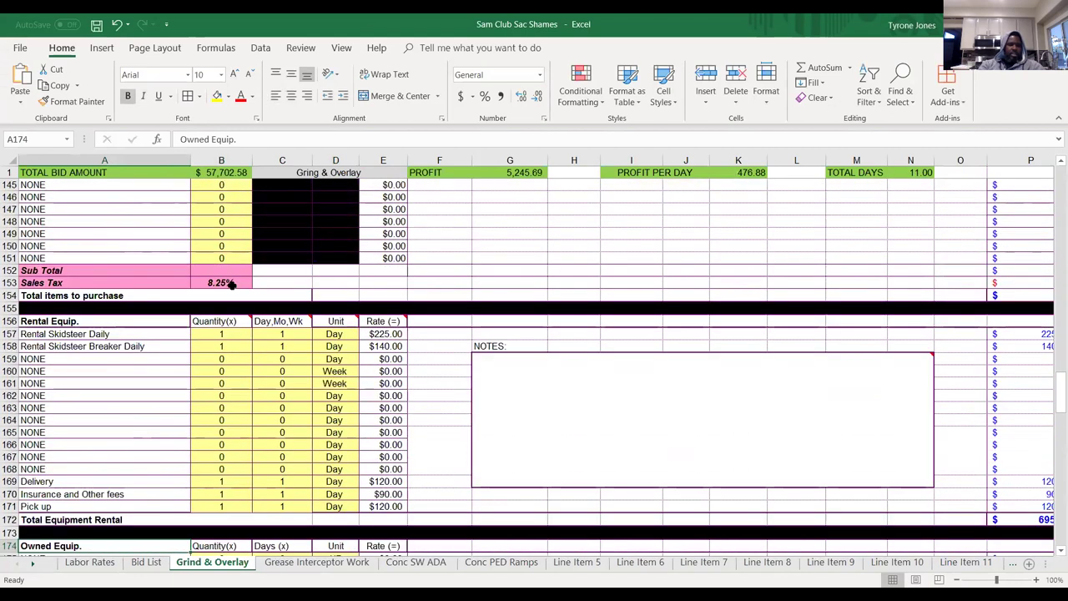
pyautogui.click(210, 337)
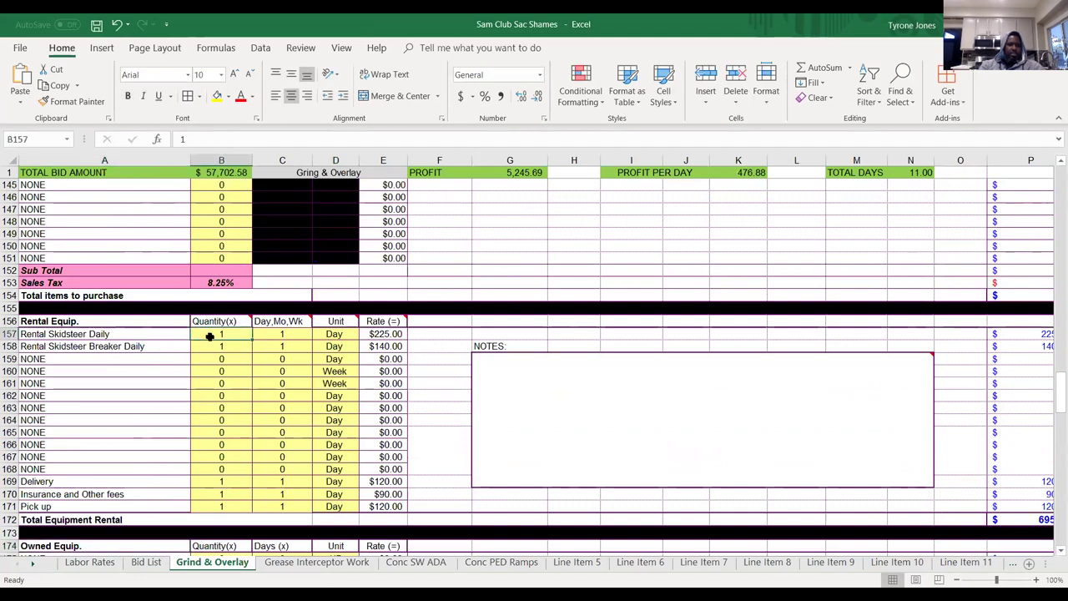
pyautogui.click(266, 335)
pyautogui.write('2')
pyautogui.press('Return')
pyautogui.press('Return')
pyautogui.press('Left')
pyautogui.press('Left')
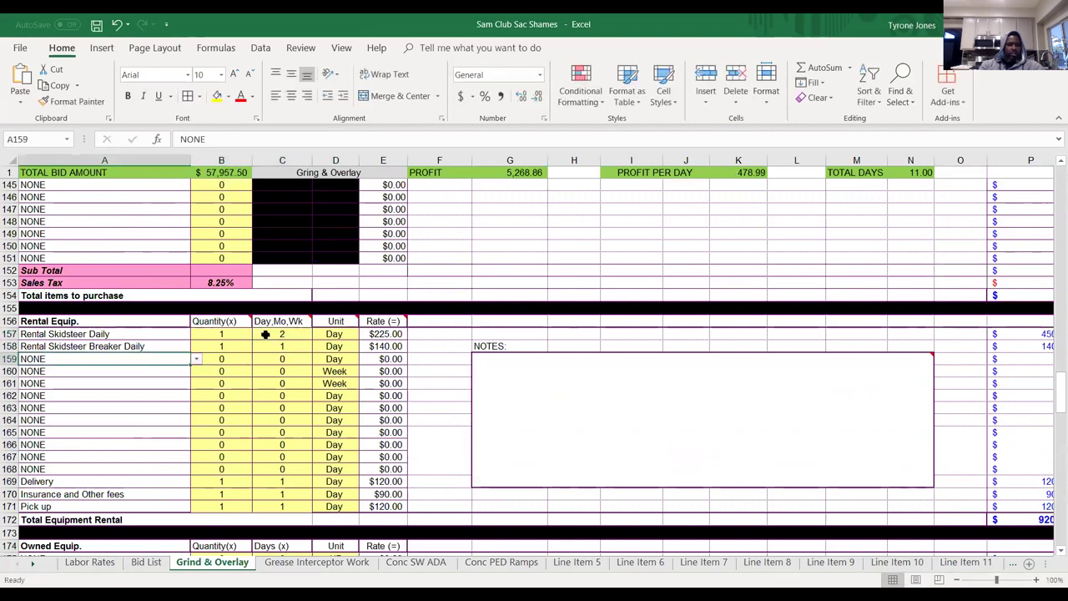
# Choose 3-5 ton Roller Daily as the rental equipment item in A159 of the Grind & Overlay sheet.
pyautogui.click(196, 360)
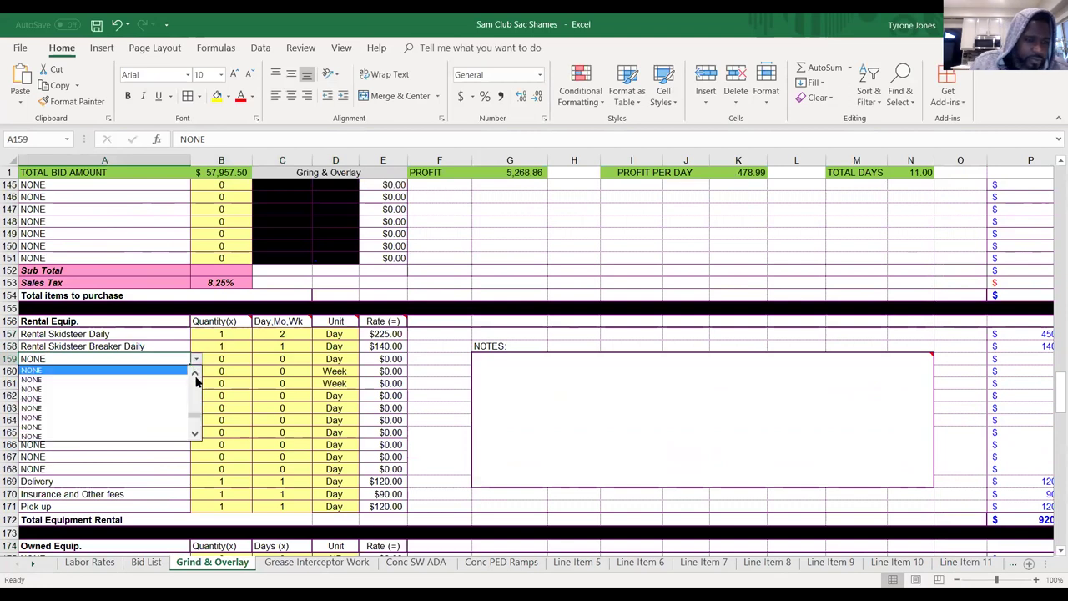
pyautogui.click(195, 373)
pyautogui.click(195, 373)
pyautogui.click(194, 374)
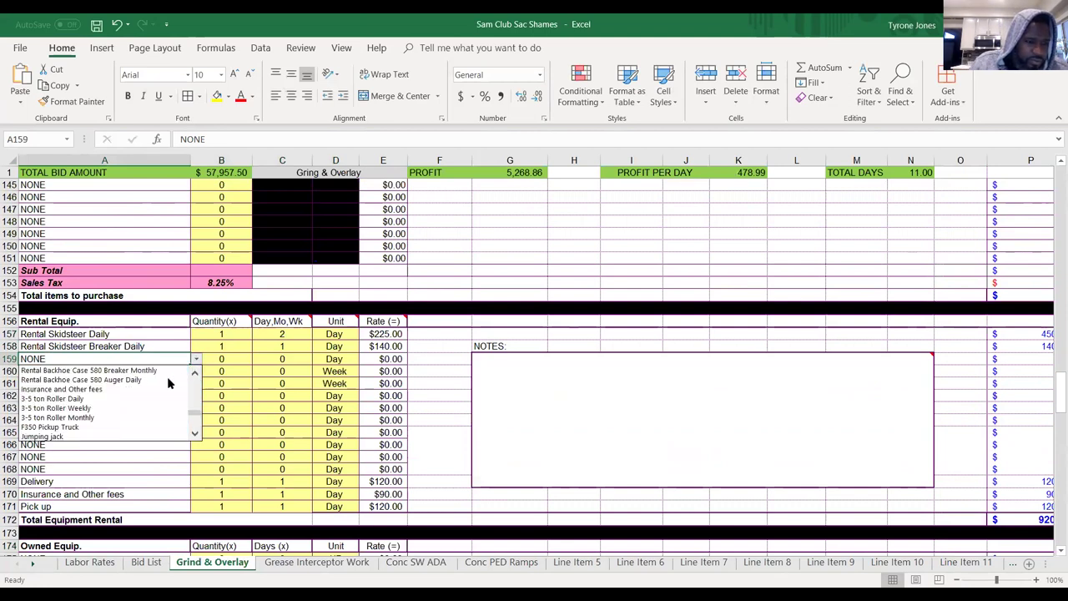
pyautogui.click(111, 399)
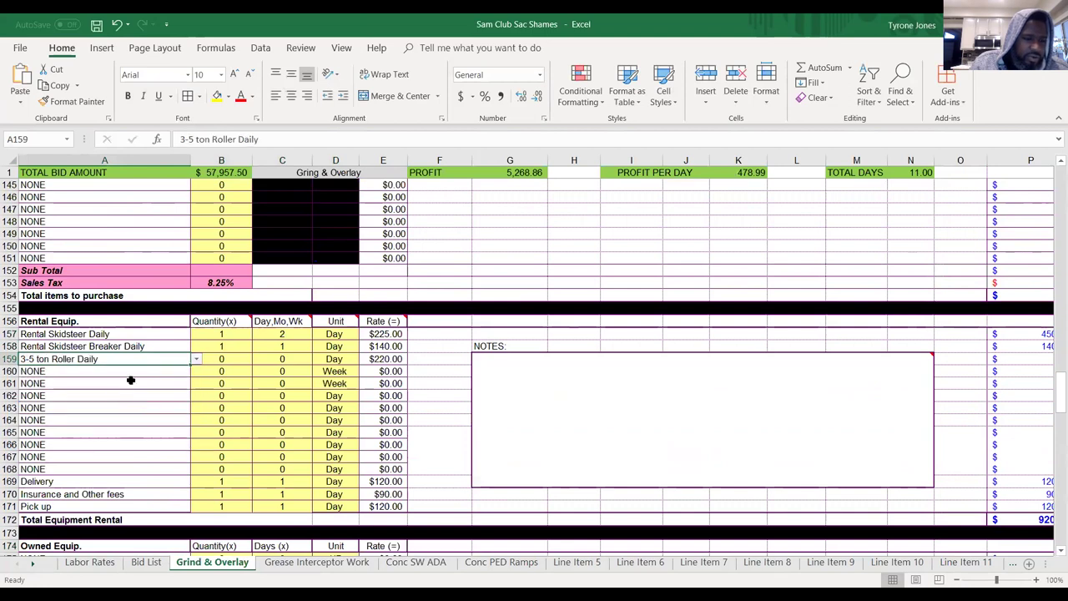
# Enter quantity 1 and duration 1 day for the 3-5 ton Roller Daily rental in row 159.
pyautogui.click(222, 360)
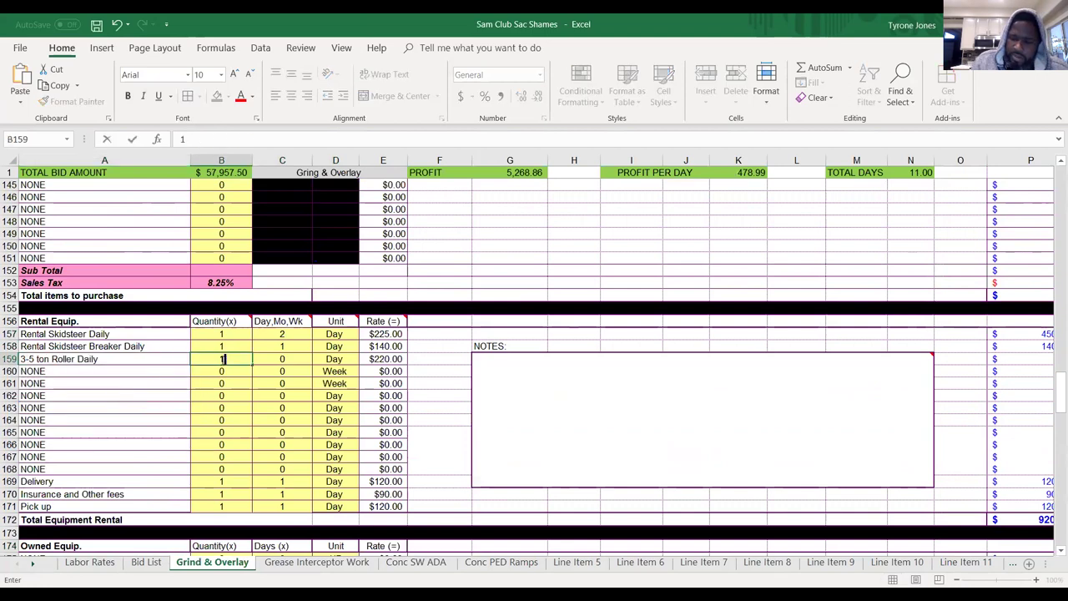
pyautogui.write('1')
pyautogui.press('Tab')
pyautogui.write('1')
pyautogui.press('Tab')
pyautogui.hotkey('shift', 'Tab')
pyautogui.hotkey('shift', 'Tab')
pyautogui.hotkey('shift', 'Tab')
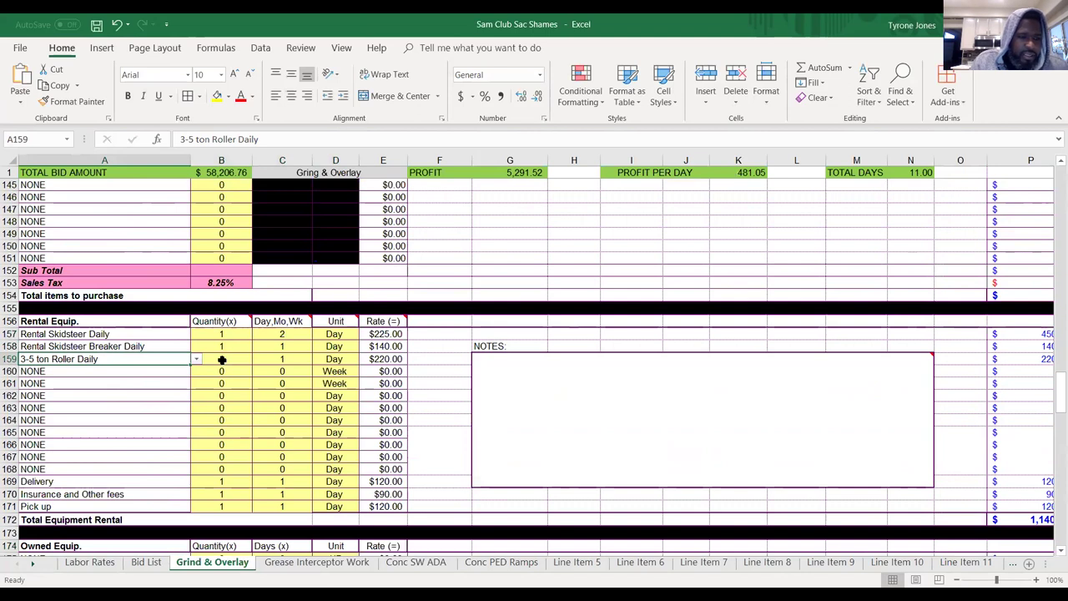
# Check the rows between the rental equipment list and the labor subtotal, ending at the first unused Raw Material row.
pyautogui.press('Up')
pyautogui.press('Up')
pyautogui.press('Up')
pyautogui.press('Up')
pyautogui.press('Up')
pyautogui.press('Up')
pyautogui.press('Up')
pyautogui.press('Up')
pyautogui.press('Up')
pyautogui.press('Up')
pyautogui.press('Up')
pyautogui.press('Up')
pyautogui.press('Up')
pyautogui.press('Up')
pyautogui.press('Up')
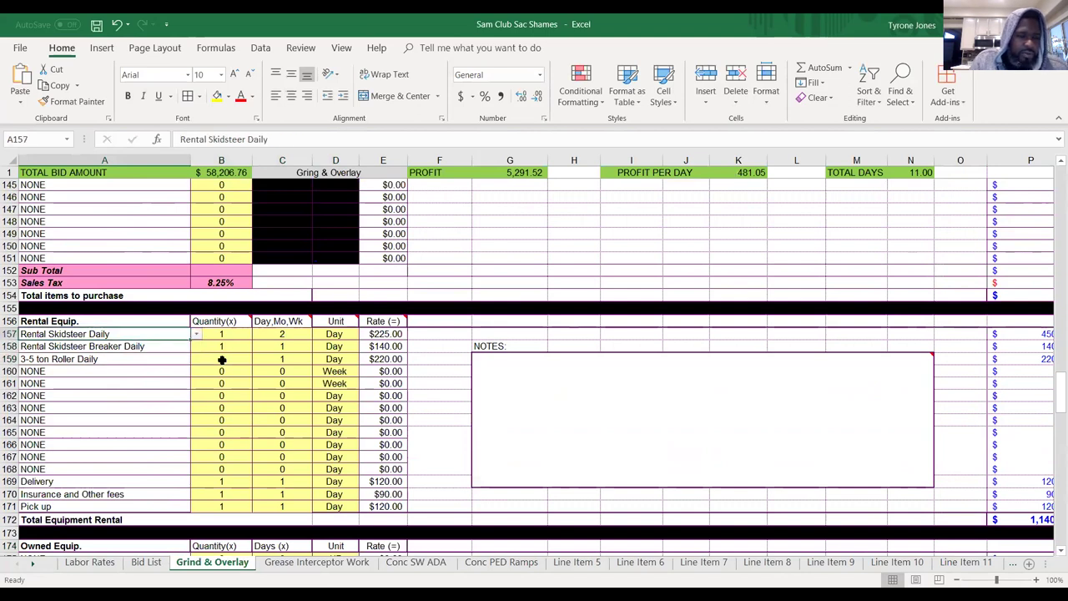
pyautogui.press('Up')
pyautogui.press('Up')
pyautogui.press('Up')
pyautogui.press('Up')
pyautogui.press('Up')
pyautogui.press('Up')
pyautogui.press('Up')
pyautogui.press('Up')
pyautogui.press('Up')
pyautogui.press('Up')
pyautogui.press('Up')
pyautogui.press('Up')
pyautogui.press('Up')
pyautogui.press('Up')
pyautogui.press('Up')
pyautogui.press('Up')
pyautogui.press('Up')
pyautogui.press('Up')
pyautogui.press('Up')
pyautogui.press('Up')
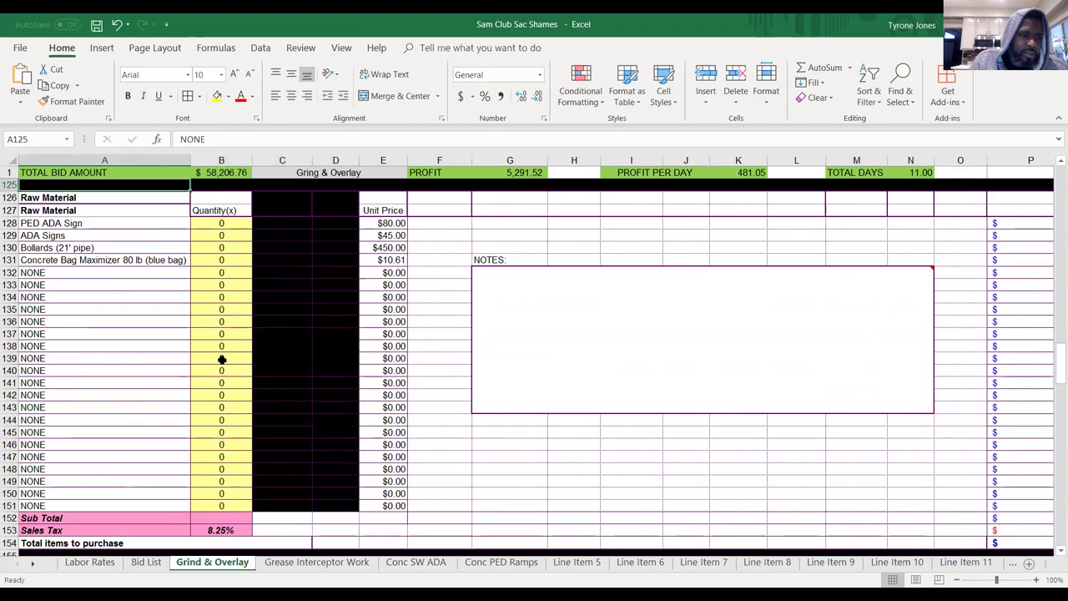
pyautogui.press('Up')
pyautogui.press('Up')
pyautogui.press('Up')
pyautogui.press('Up')
pyautogui.press('Up')
pyautogui.press('Down')
pyautogui.press('Down')
pyautogui.press('Down')
pyautogui.press('Down')
pyautogui.press('Down')
pyautogui.press('Down')
pyautogui.press('Down')
pyautogui.press('Down')
pyautogui.press('Down')
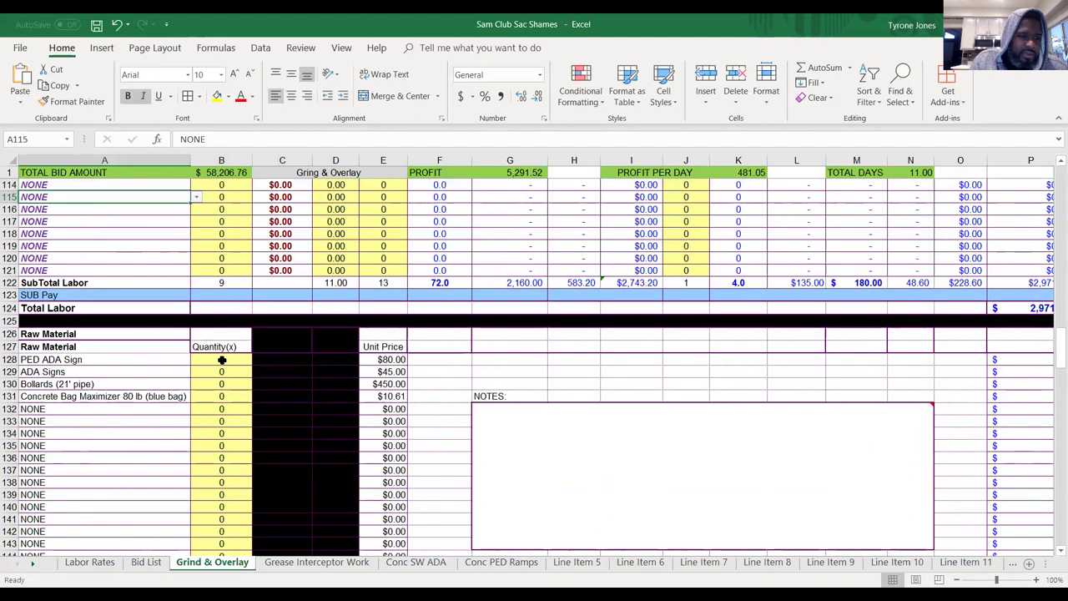
pyautogui.press('Down')
pyautogui.press('Down')
pyautogui.press('Down')
pyautogui.press('Down')
pyautogui.press('Down')
pyautogui.press('Down')
pyautogui.press('Down')
pyautogui.press('Down')
pyautogui.press('Down')
pyautogui.press('Down')
pyautogui.press('Up')
pyautogui.press('Up')
pyautogui.press('Up')
pyautogui.press('Up')
pyautogui.press('Up')
pyautogui.press('Up')
pyautogui.press('Up')
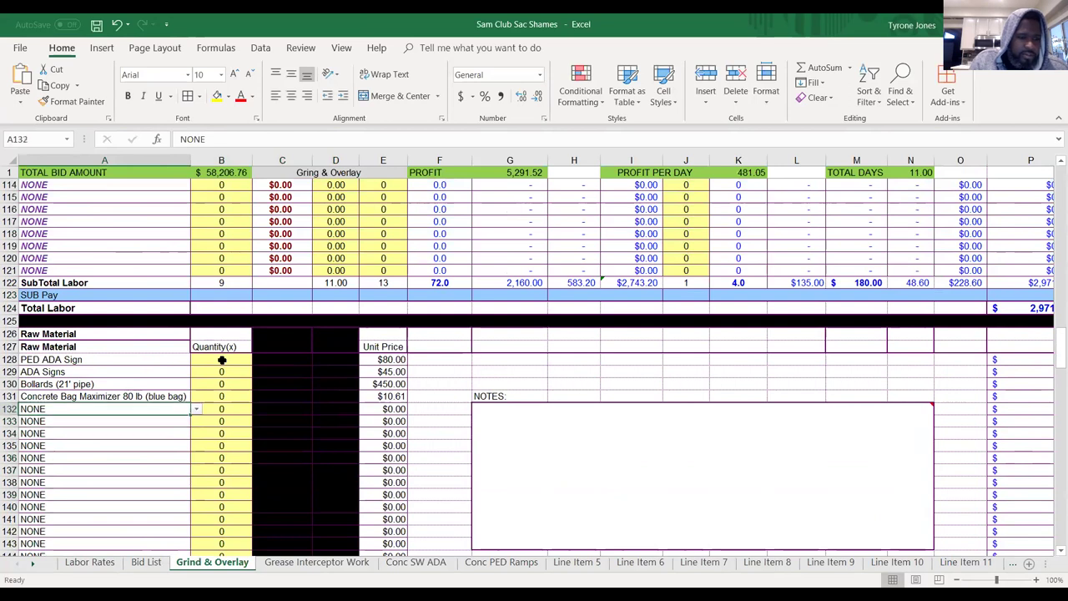
# Choose Tack as the item in the first unused Raw Material row, row 132.
pyautogui.click(123, 396)
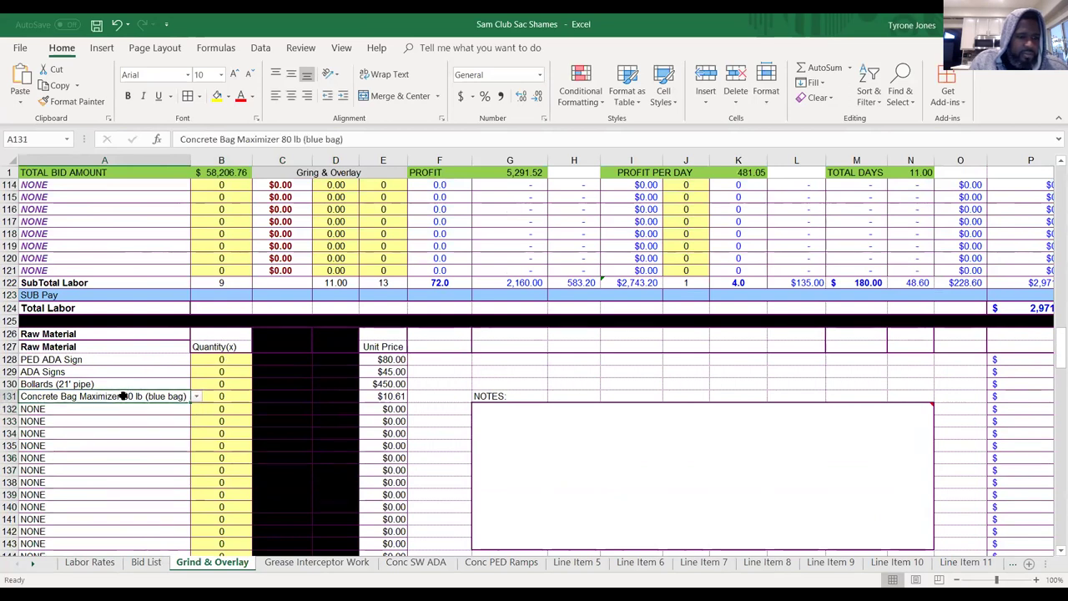
pyautogui.click(182, 409)
pyautogui.click(197, 410)
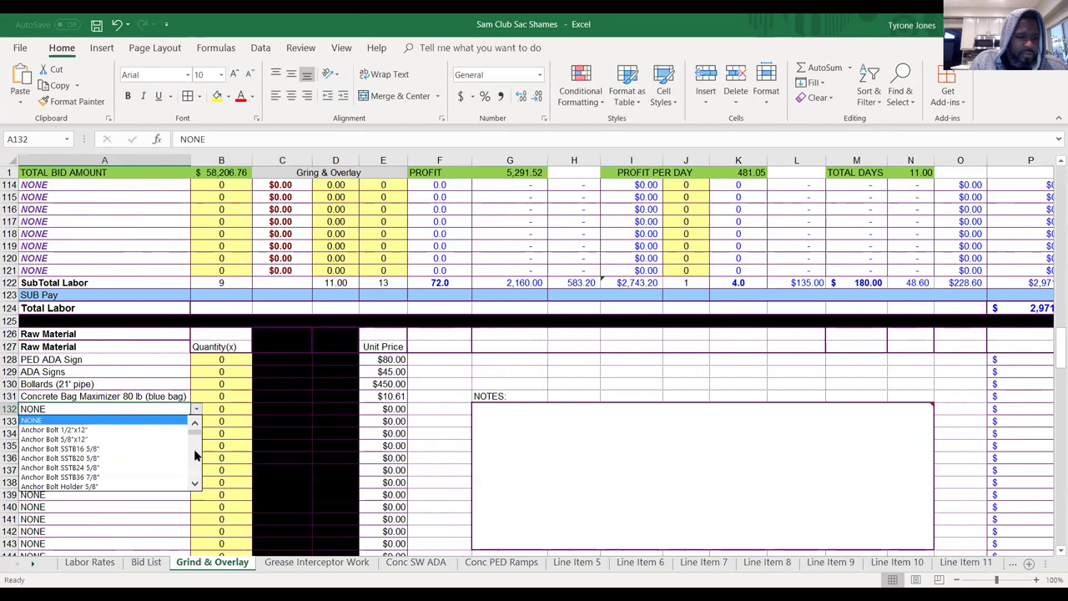
pyautogui.click(196, 484)
pyautogui.moveTo(195, 484); pyautogui.dragTo(196, 484)
pyautogui.moveTo(196, 425); pyautogui.dragTo(196, 426)
pyautogui.moveTo(195, 484); pyautogui.dragTo(196, 486)
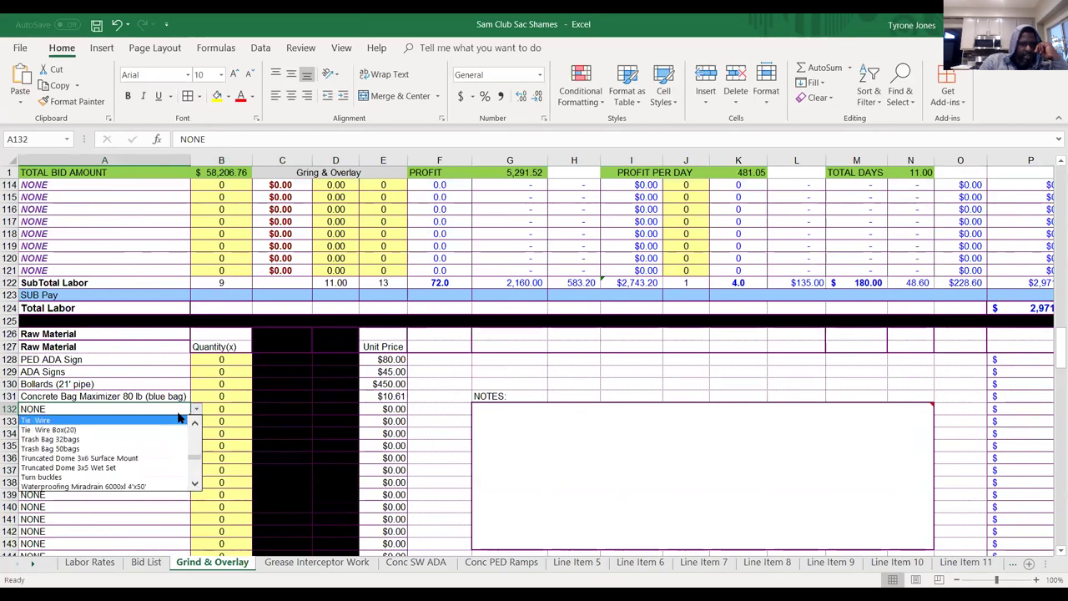
pyautogui.moveTo(196, 424); pyautogui.dragTo(196, 424)
pyautogui.moveTo(196, 484)
pyautogui.mouseDown()
pyautogui.moveTo(191, 459)
pyautogui.moveTo(193, 467)
pyautogui.mouseUp()
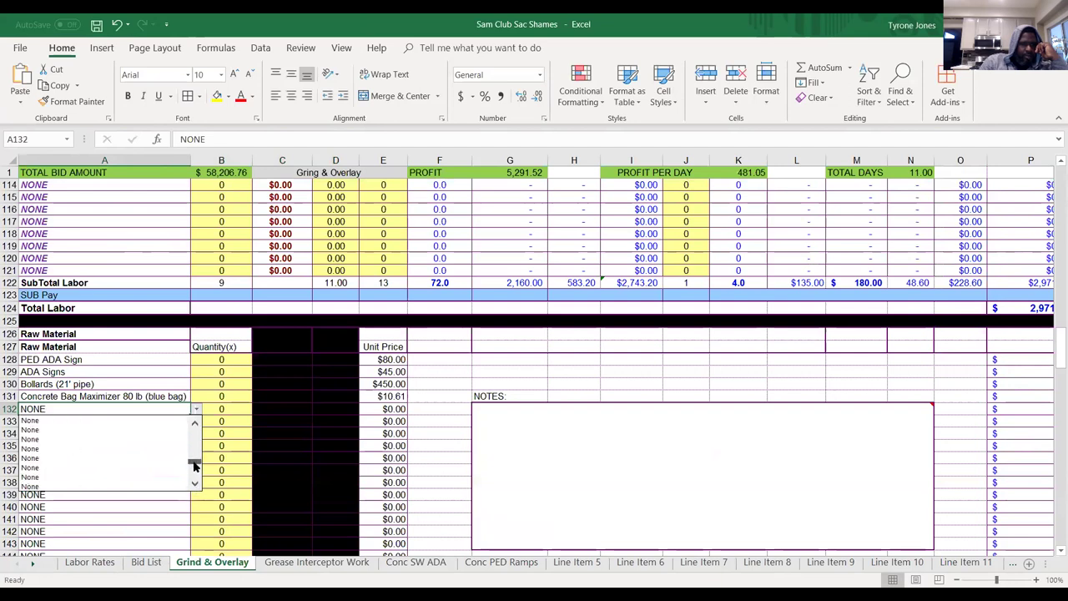
pyautogui.moveTo(196, 424); pyautogui.dragTo(196, 424)
pyautogui.click(195, 424)
pyautogui.click(196, 425)
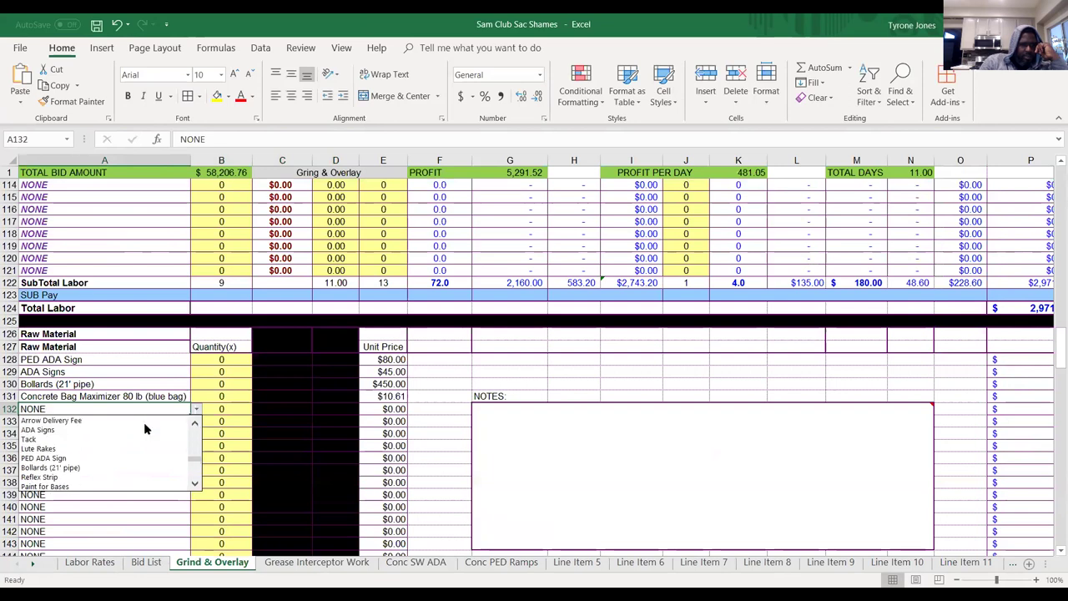
pyautogui.click(146, 440)
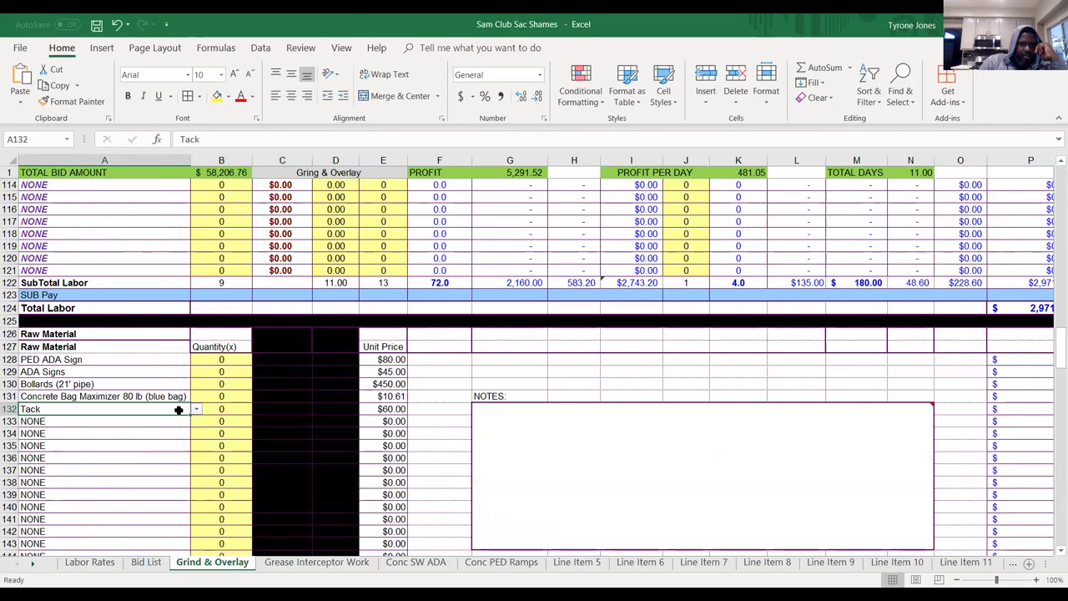
# Set the quantity of the Tack material to 1.
pyautogui.click(214, 408)
pyautogui.write('1')
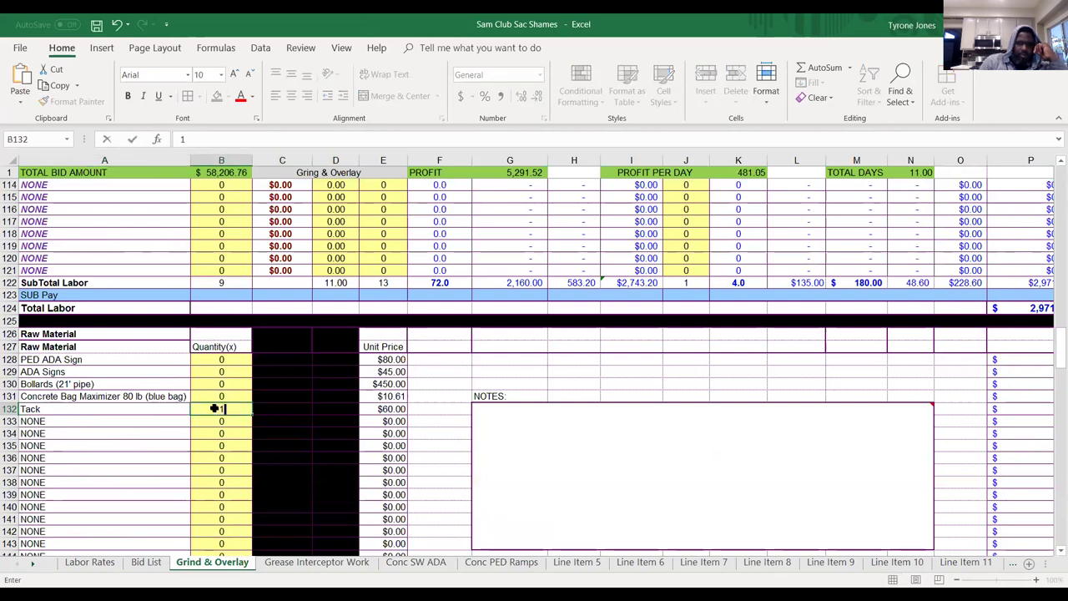
pyautogui.press('Left')
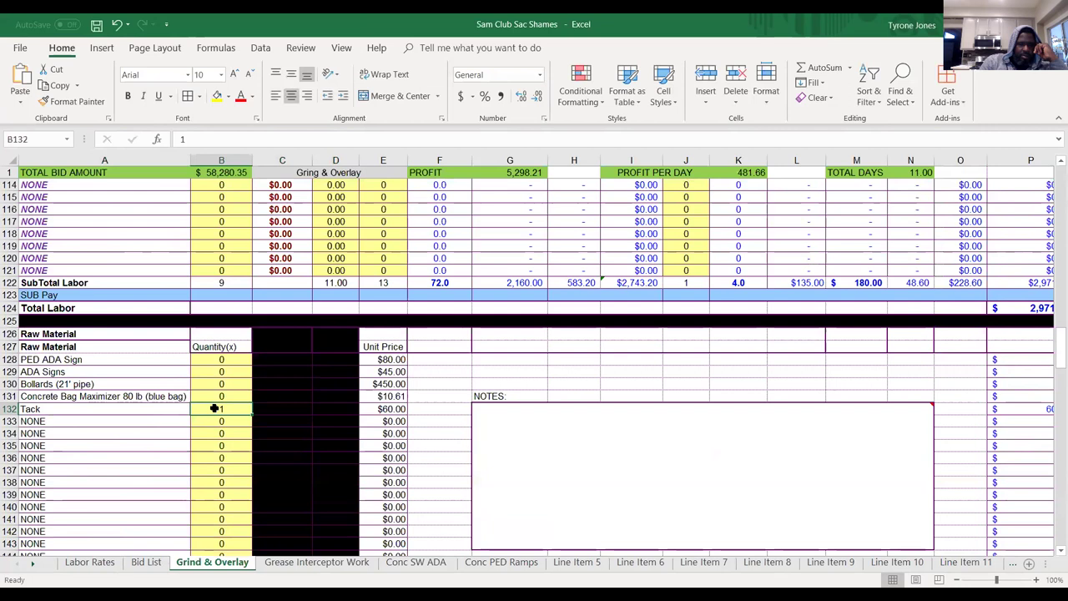
# Review the labor activity sections above the Raw Material list, back up to the Full depth AC activity and its Leanman row.
pyautogui.press('Down')
pyautogui.press('Up')
pyautogui.press('Up')
pyautogui.press('Up')
pyautogui.press('Up')
pyautogui.press('Up')
pyautogui.press('Up')
pyautogui.press('Up')
pyautogui.press('Up')
pyautogui.press('Up')
pyautogui.press('Up')
pyautogui.press('Up')
pyautogui.press('Up')
pyautogui.press('Up')
pyautogui.press('Up')
pyautogui.press('Up')
pyautogui.press('Up')
pyautogui.press('Up')
pyautogui.press('Up')
pyautogui.press('Up')
pyautogui.press('Up')
pyautogui.press('Up')
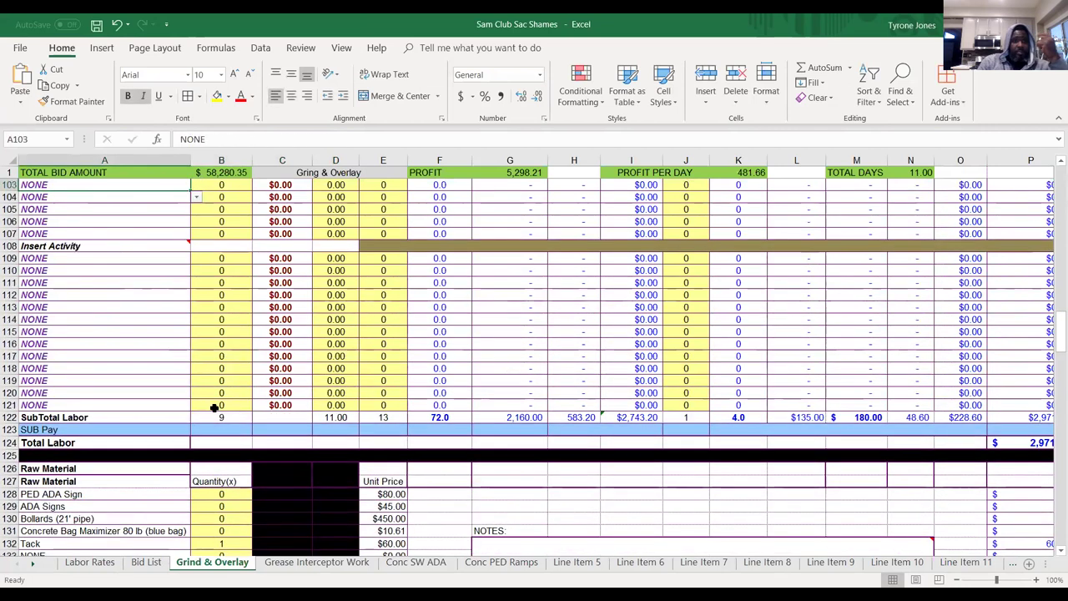
pyautogui.press('Up')
pyautogui.press('Up')
pyautogui.press('Up')
pyautogui.press('Up')
pyautogui.press('Up')
pyautogui.press('Up')
pyautogui.press('Up')
pyautogui.press('Up')
pyautogui.press('Up')
pyautogui.press('Up')
pyautogui.press('Up')
pyautogui.press('Up')
pyautogui.press('Up')
pyautogui.press('Up')
pyautogui.press('Up')
pyautogui.press('Up')
pyautogui.press('Up')
pyautogui.press('Up')
pyautogui.press('Up')
pyautogui.press('Up')
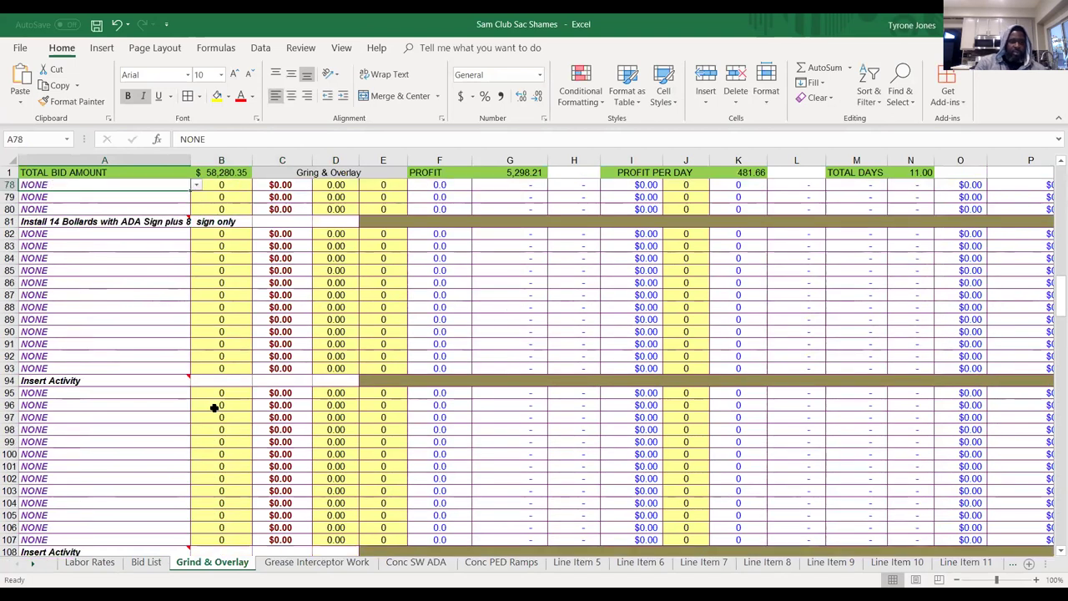
pyautogui.press('Up')
pyautogui.press('Up')
pyautogui.press('Up')
pyautogui.press('Up')
pyautogui.press('Up')
pyautogui.press('Up')
pyautogui.press('Up')
pyautogui.press('Down')
pyautogui.press('Down')
pyautogui.press('Down')
pyautogui.press('Down')
pyautogui.press('Down')
pyautogui.press('Down')
pyautogui.press('Down')
pyautogui.press('Down')
pyautogui.press('Down')
pyautogui.press('Down')
pyautogui.press('Down')
pyautogui.press('Up')
pyautogui.press('Up')
pyautogui.press('Up')
pyautogui.press('Up')
pyautogui.press('Up')
pyautogui.press('Up')
pyautogui.press('Up')
pyautogui.press('Up')
pyautogui.press('Up')
pyautogui.press('Up')
pyautogui.press('Up')
pyautogui.press('Up')
pyautogui.press('Up')
pyautogui.press('Up')
pyautogui.press('Up')
pyautogui.press('Up')
pyautogui.press('Up')
pyautogui.press('Up')
pyautogui.press('Up')
pyautogui.press('Up')
pyautogui.press('Up')
pyautogui.press('Up')
pyautogui.press('Up')
pyautogui.press('Up')
pyautogui.press('Up')
pyautogui.press('Up')
pyautogui.press('Up')
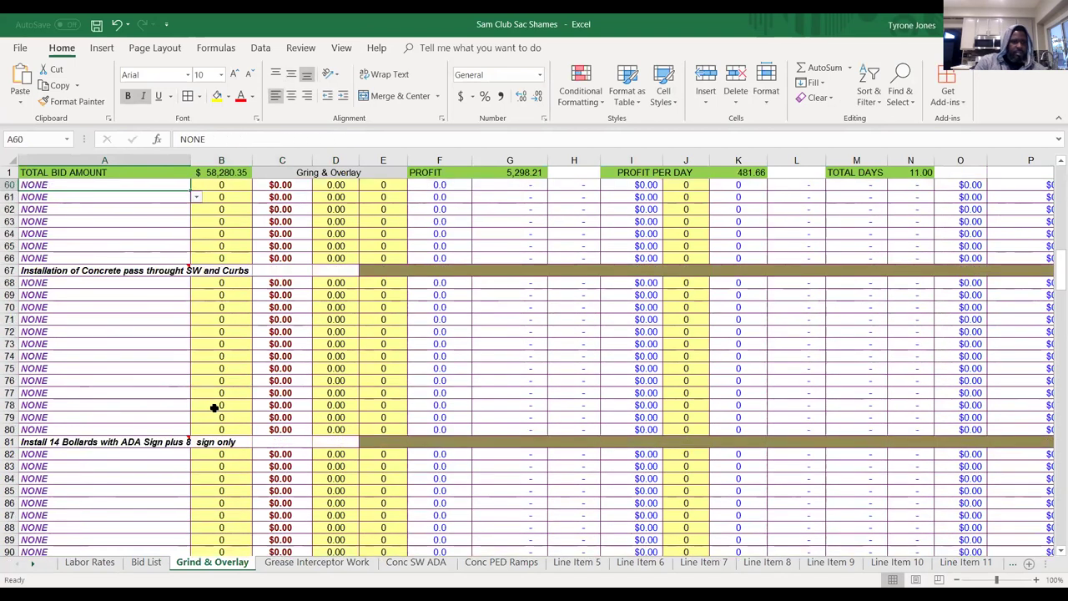
pyautogui.press('Up')
pyautogui.press('Up')
pyautogui.press('Up')
pyautogui.press('Up')
pyautogui.press('Up')
pyautogui.press('Up')
pyautogui.press('Up')
pyautogui.press('Up')
pyautogui.press('Up')
pyautogui.press('Up')
pyautogui.press('Up')
pyautogui.press('Up')
pyautogui.press('Up')
pyautogui.press('Up')
pyautogui.press('Up')
pyautogui.press('Up')
pyautogui.press('Up')
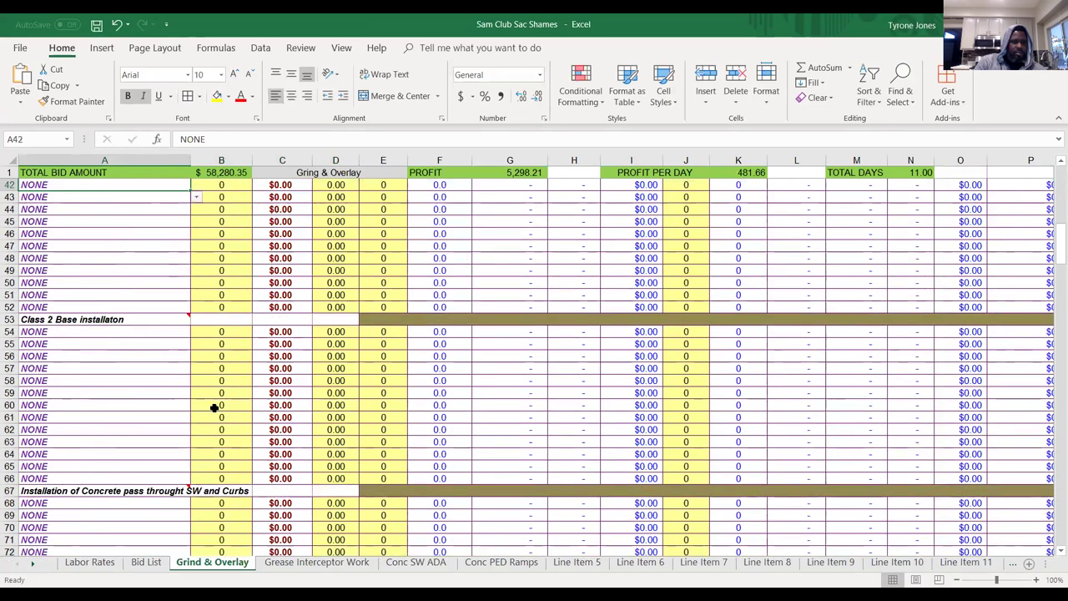
pyautogui.press('Down')
pyautogui.press('Down')
pyautogui.press('Down')
pyautogui.press('Down')
pyautogui.press('Down')
pyautogui.press('Down')
pyautogui.press('Down')
pyautogui.press('Down')
pyautogui.press('Down')
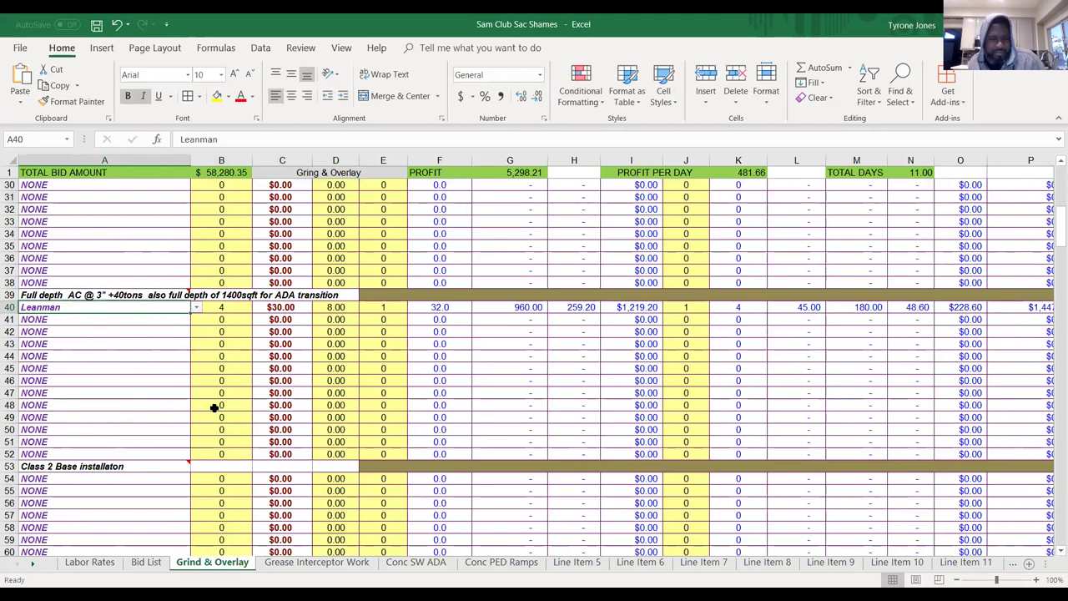
pyautogui.press('Down')
pyautogui.press('Down')
pyautogui.press('Down')
pyautogui.press('Down')
pyautogui.press('Down')
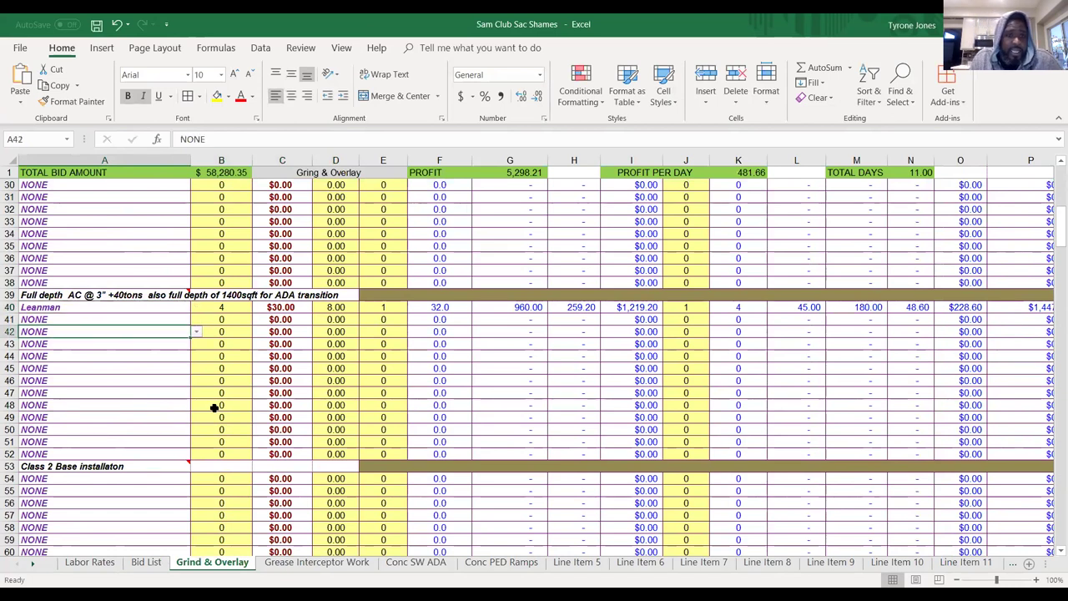
# Shorten the Full depth AC activity title in A39 to "Full depth AC @ 3" +40tons", removing the ADA transition wording.
pyautogui.click(173, 296)
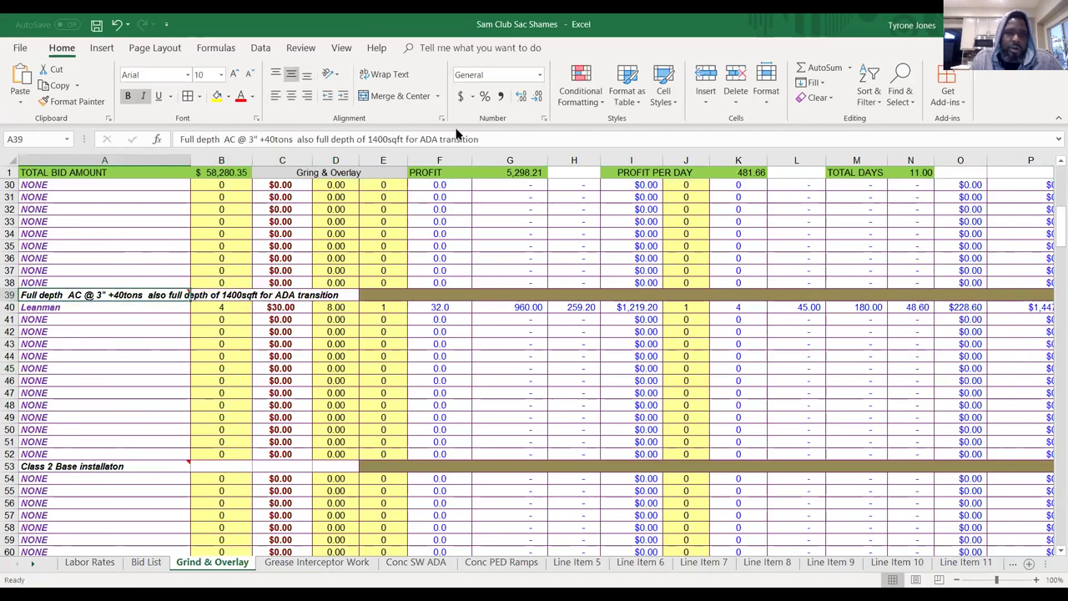
pyautogui.click(480, 140)
pyautogui.press('BackSpace')
pyautogui.press('BackSpace')
pyautogui.press('BackSpace')
pyautogui.press('BackSpace')
pyautogui.press('BackSpace')
pyautogui.press('BackSpace')
pyautogui.press('BackSpace')
pyautogui.press('BackSpace')
pyautogui.press('BackSpace')
pyautogui.press('BackSpace')
pyautogui.press('BackSpace')
pyautogui.press('BackSpace')
pyautogui.press('BackSpace')
pyautogui.press('BackSpace')
pyautogui.press('BackSpace')
pyautogui.press('BackSpace')
pyautogui.press('BackSpace')
pyautogui.press('BackSpace')
pyautogui.press('BackSpace')
pyautogui.press('BackSpace')
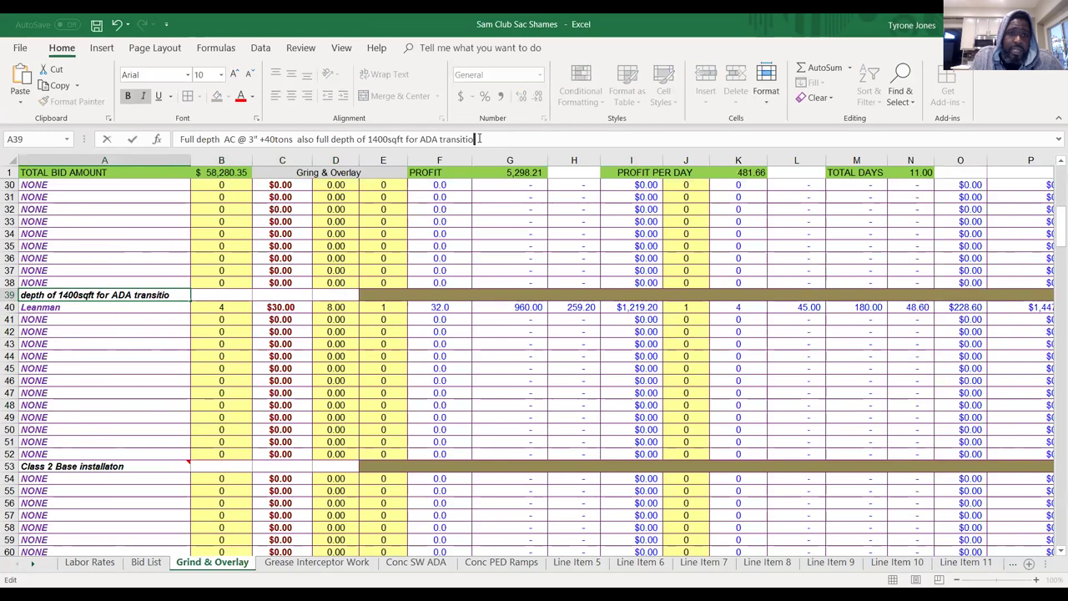
pyautogui.press('BackSpace')
pyautogui.press('BackSpace')
pyautogui.press('BackSpace')
pyautogui.press('BackSpace')
pyautogui.press('BackSpace')
pyautogui.press('BackSpace')
pyautogui.press('BackSpace')
pyautogui.press('BackSpace')
pyautogui.press('BackSpace')
pyautogui.press('BackSpace')
pyautogui.press('BackSpace')
pyautogui.press('BackSpace')
pyautogui.press('BackSpace')
pyautogui.press('BackSpace')
pyautogui.press('BackSpace')
pyautogui.press('BackSpace')
pyautogui.press('BackSpace')
pyautogui.press('BackSpace')
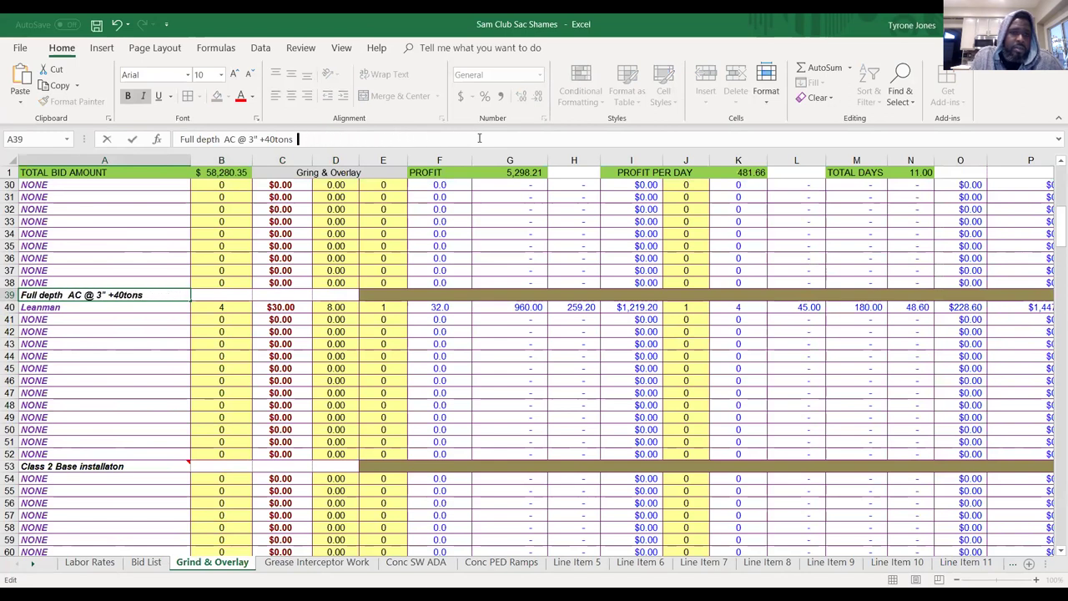
pyautogui.click(101, 336)
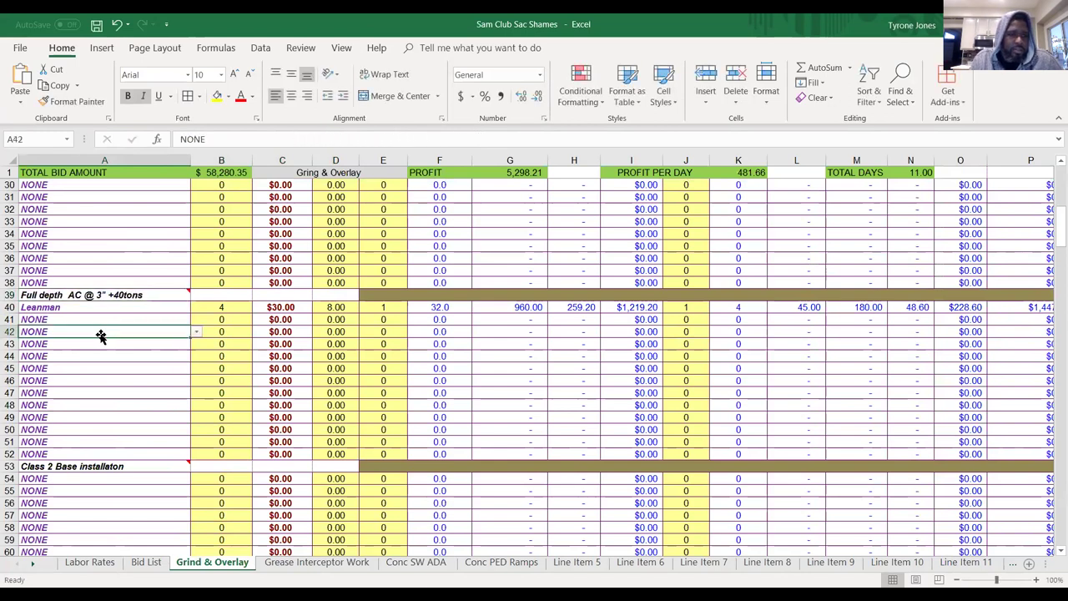
# Remove the plus sign from the Full depth AC activity title in A39 so it reads "Full depth AC @ 3" 40tons".
pyautogui.click(116, 294)
pyautogui.doubleClick(115, 295)
pyautogui.press('BackSpace')
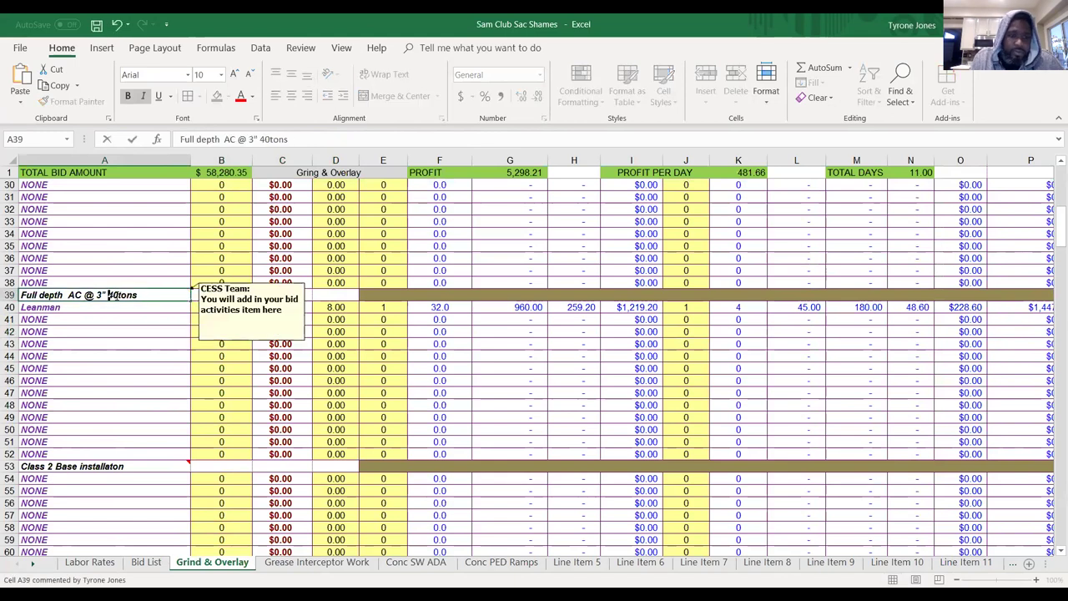
pyautogui.click(109, 320)
pyautogui.click(99, 308)
pyautogui.click(116, 393)
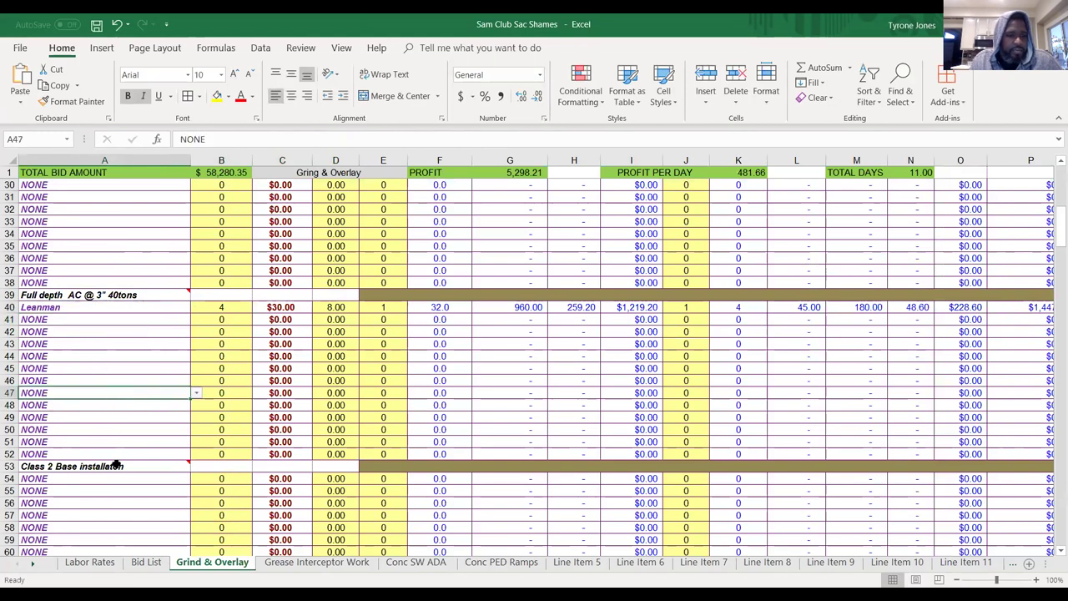
# Check the planter areas on the Bid List sheet and append "of 1986sqft =" to the Class 2 Base activity title in A53 of Grind & Overlay.
pyautogui.click(116, 465)
pyautogui.click(117, 482)
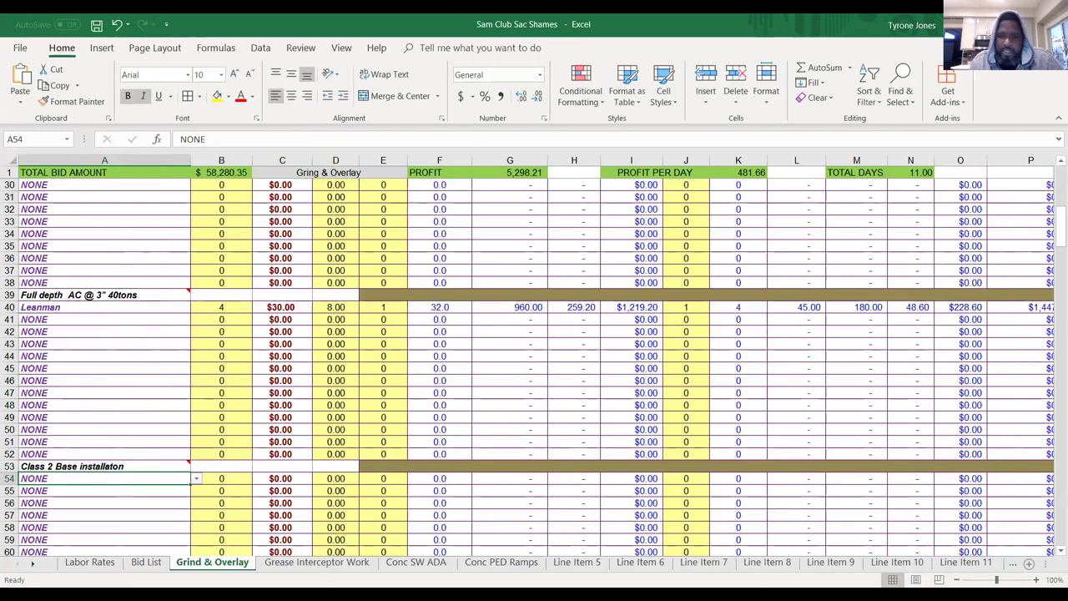
pyautogui.click(142, 567)
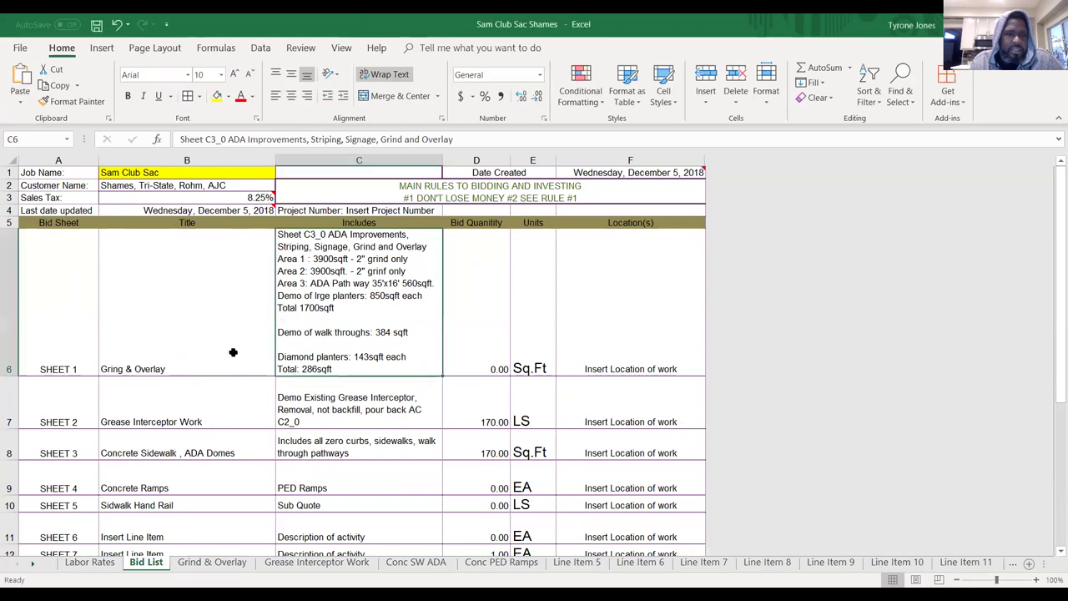
pyautogui.click(215, 563)
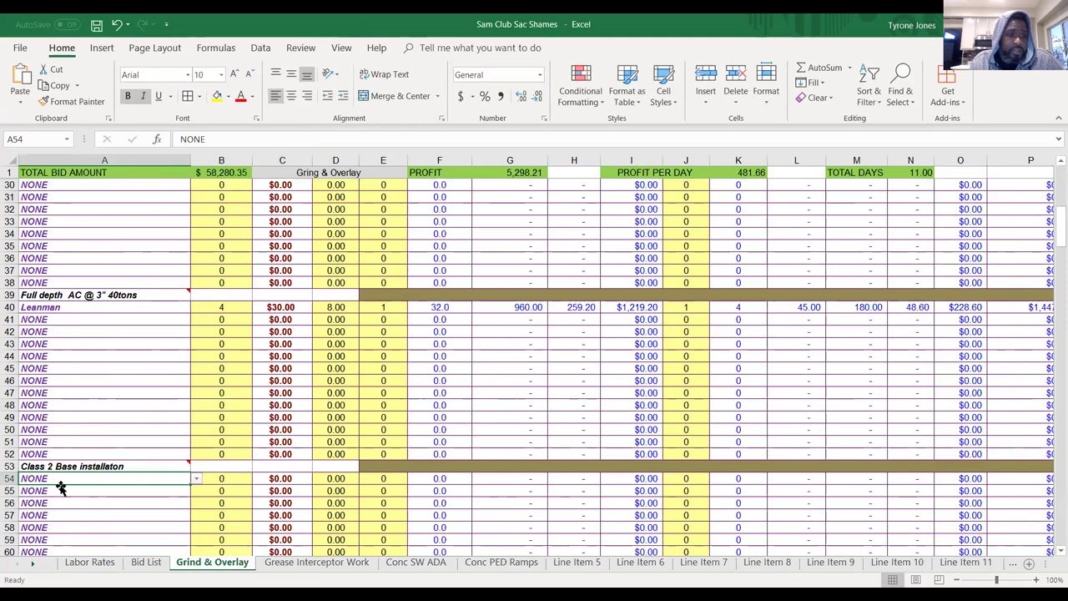
pyautogui.doubleClick(126, 468)
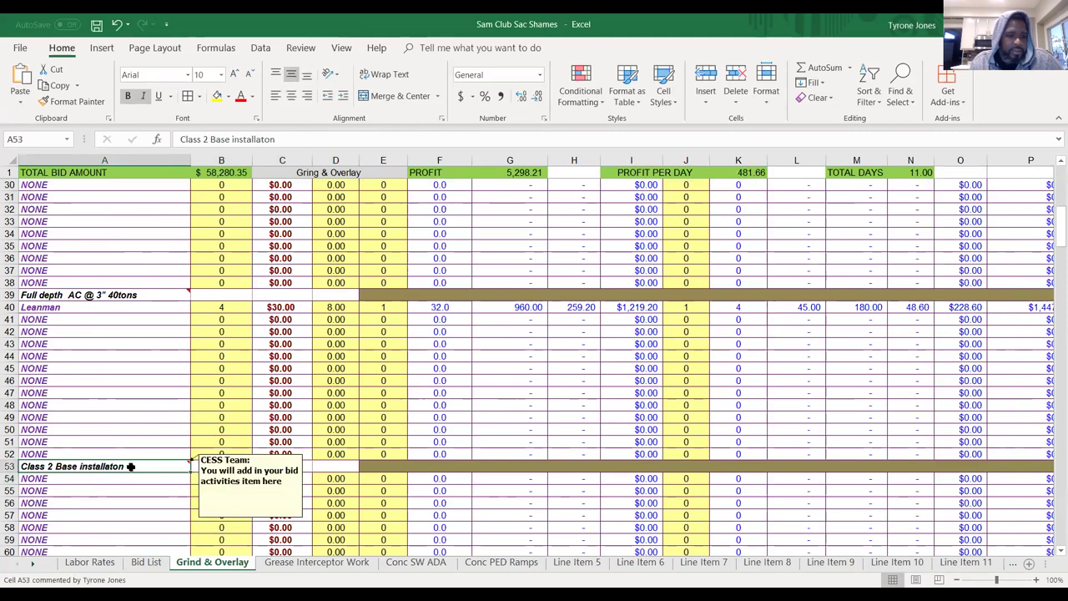
pyautogui.write('of')
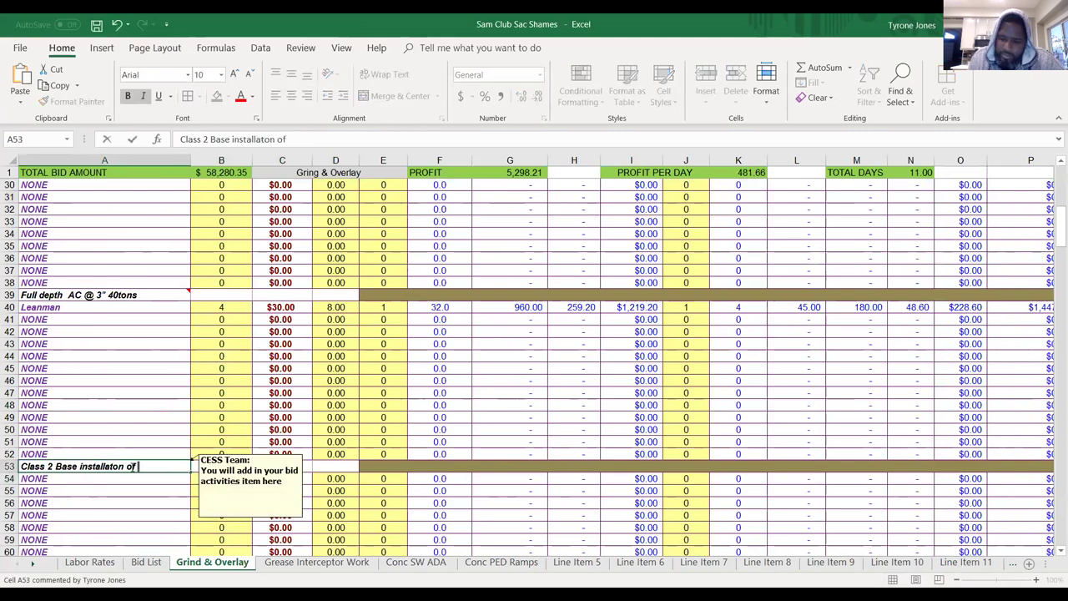
pyautogui.write(' 1986sqft')
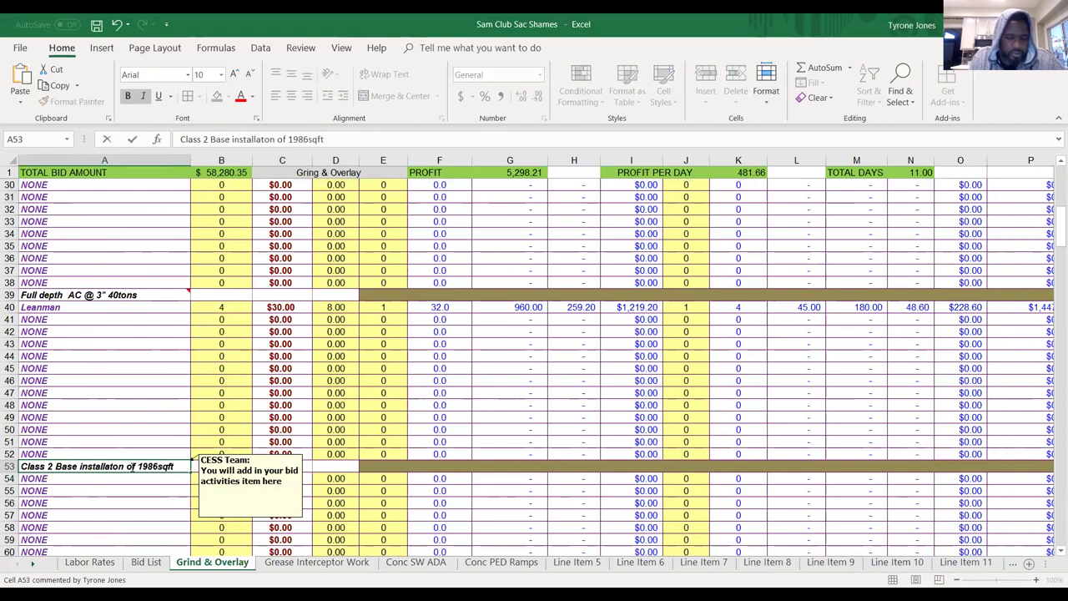
pyautogui.write(' +')
pyautogui.press('BackSpace')
pyautogui.press('BackSpace')
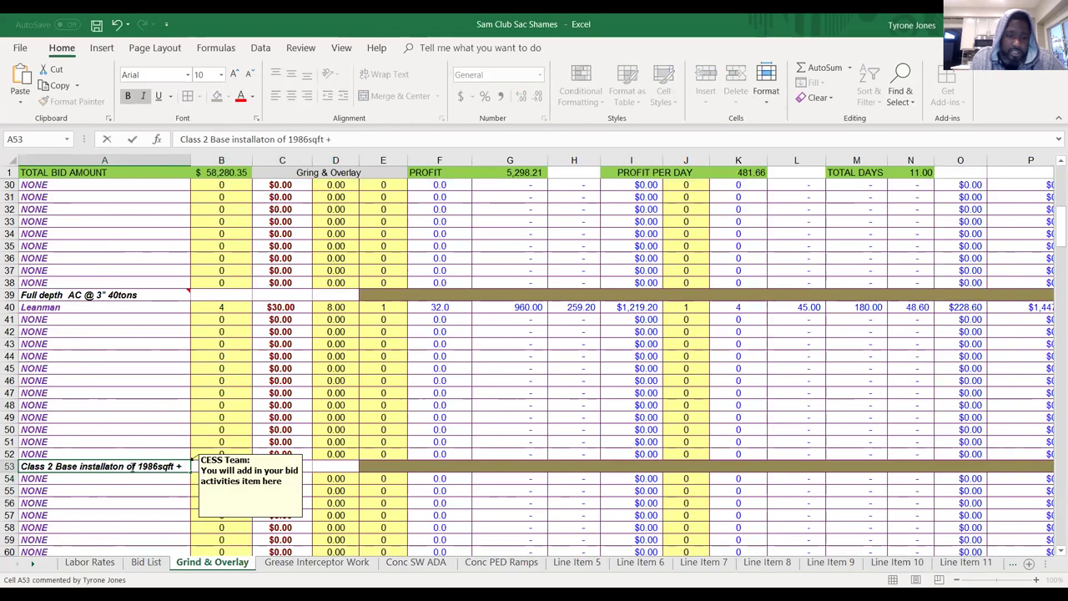
pyautogui.write('+')
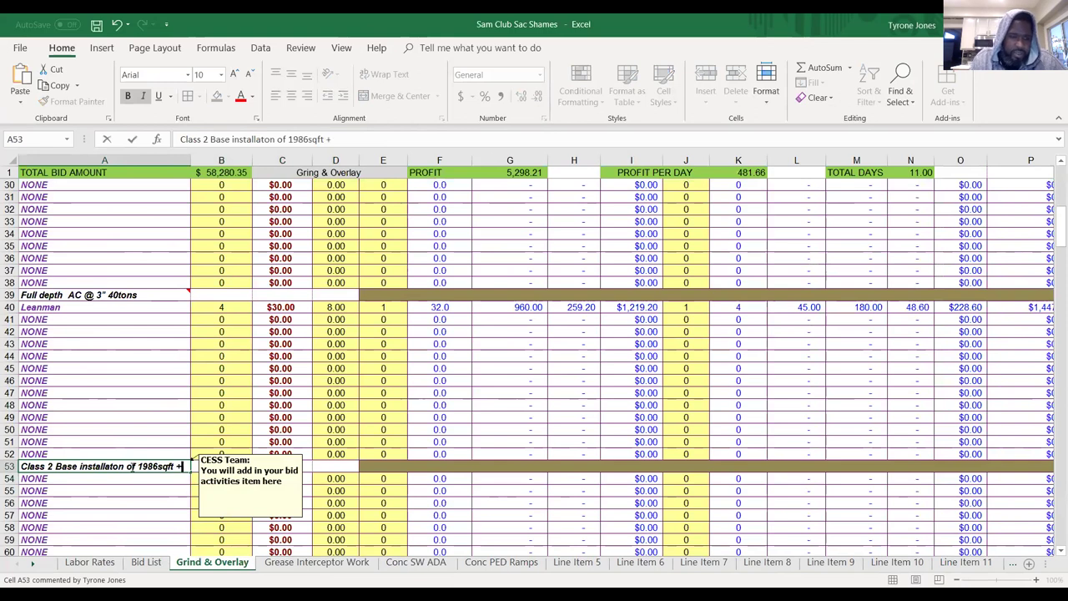
pyautogui.press('BackSpace')
pyautogui.write('=')
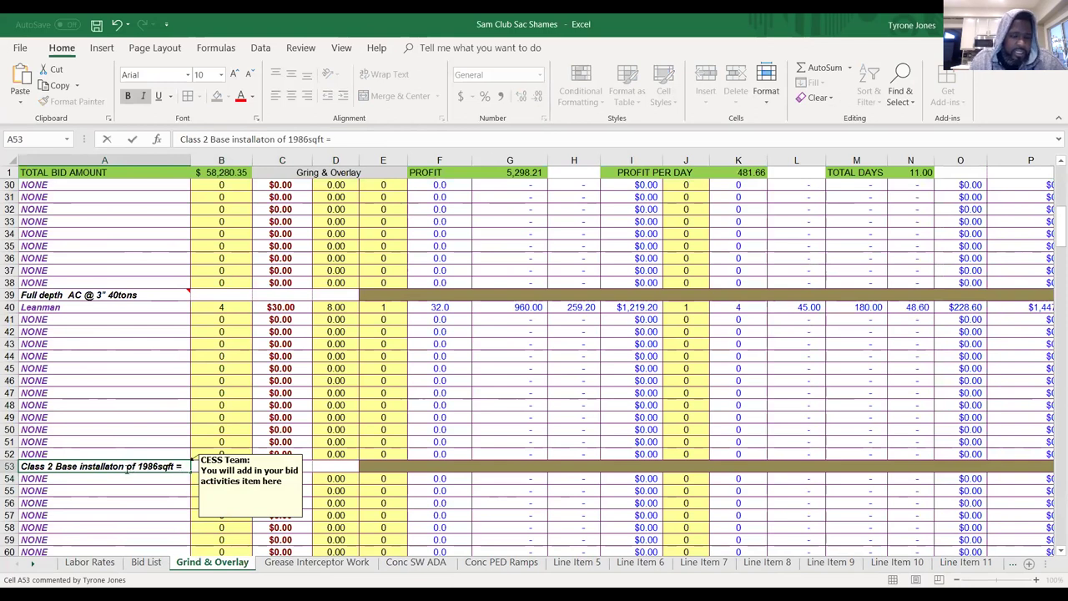
pyautogui.click(89, 489)
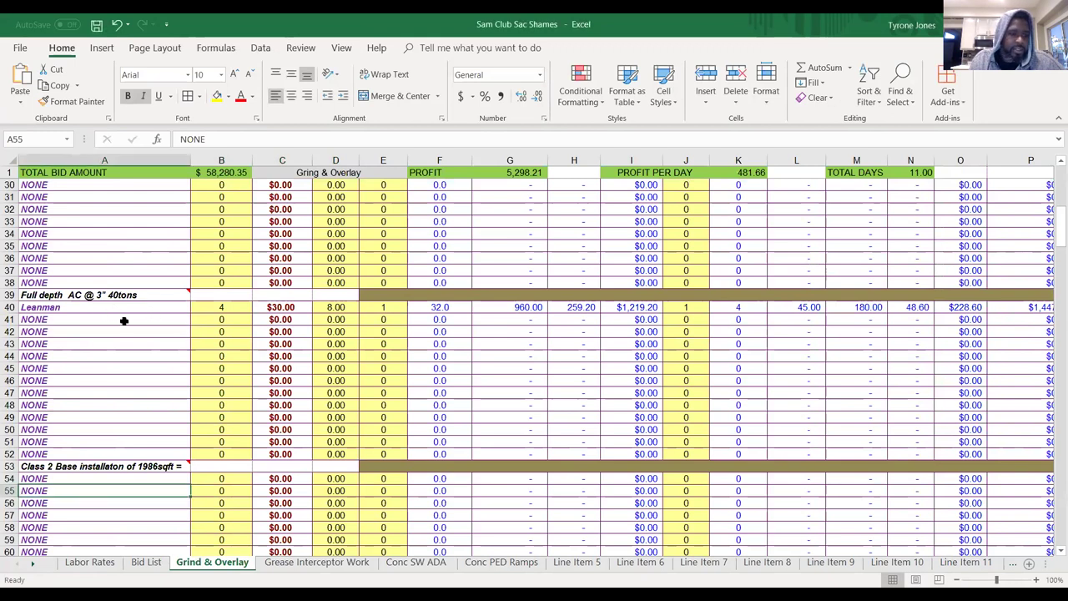
# Complete the Class 2 Base activity title in A53 by adding "50tons" after the equals sign.
pyautogui.click(177, 471)
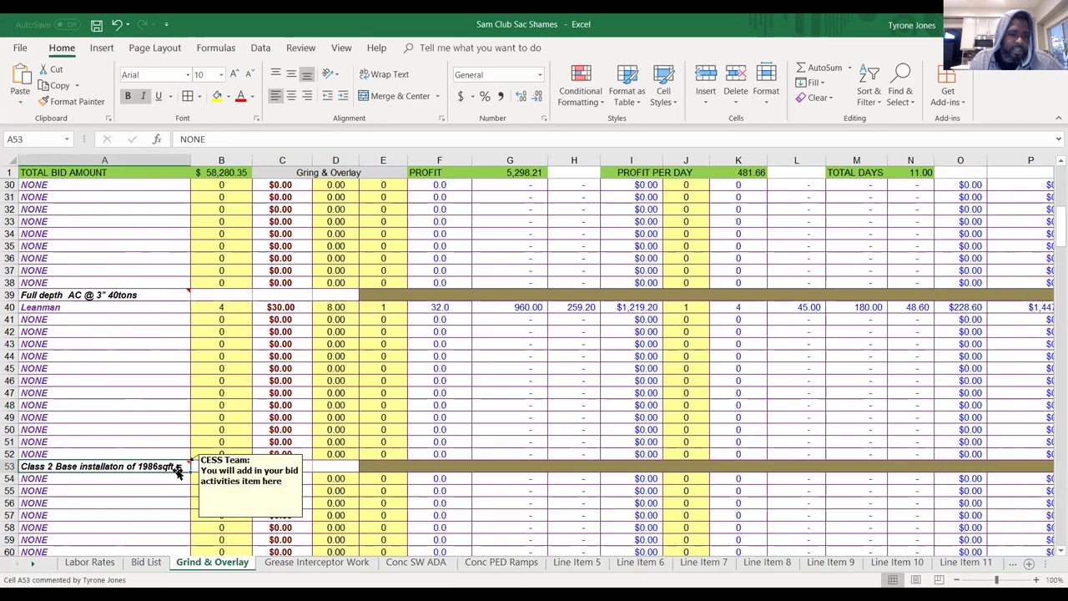
pyautogui.click(346, 140)
pyautogui.write('50')
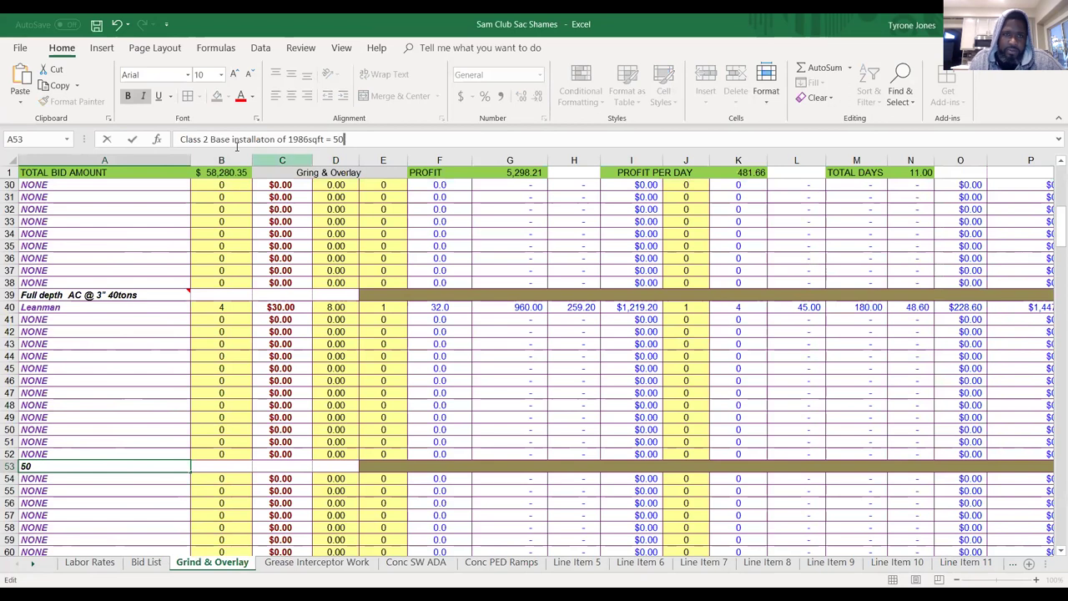
pyautogui.write('tons')
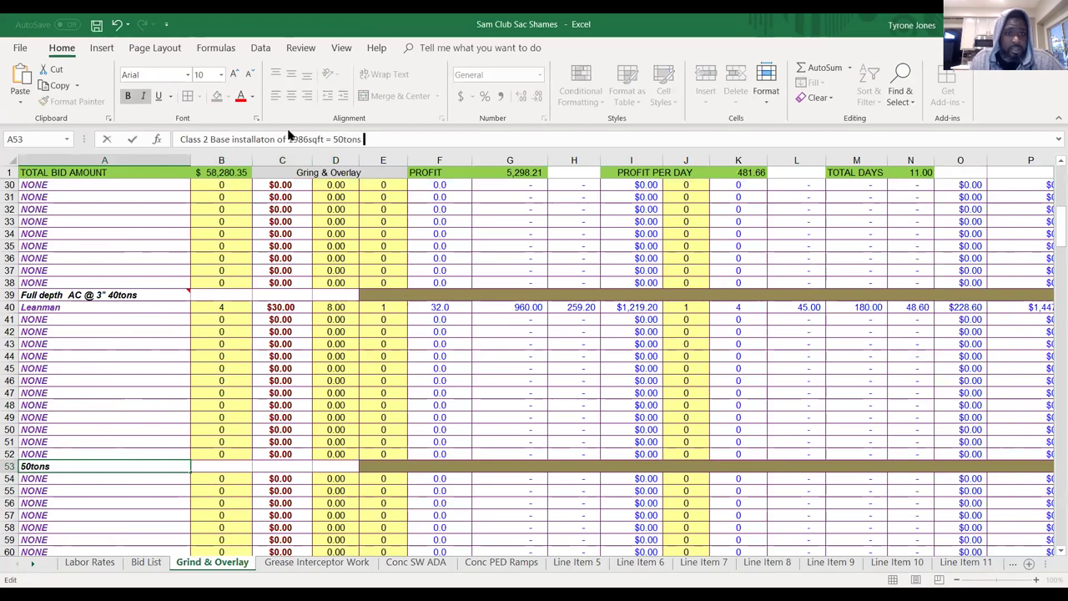
pyautogui.click(135, 366)
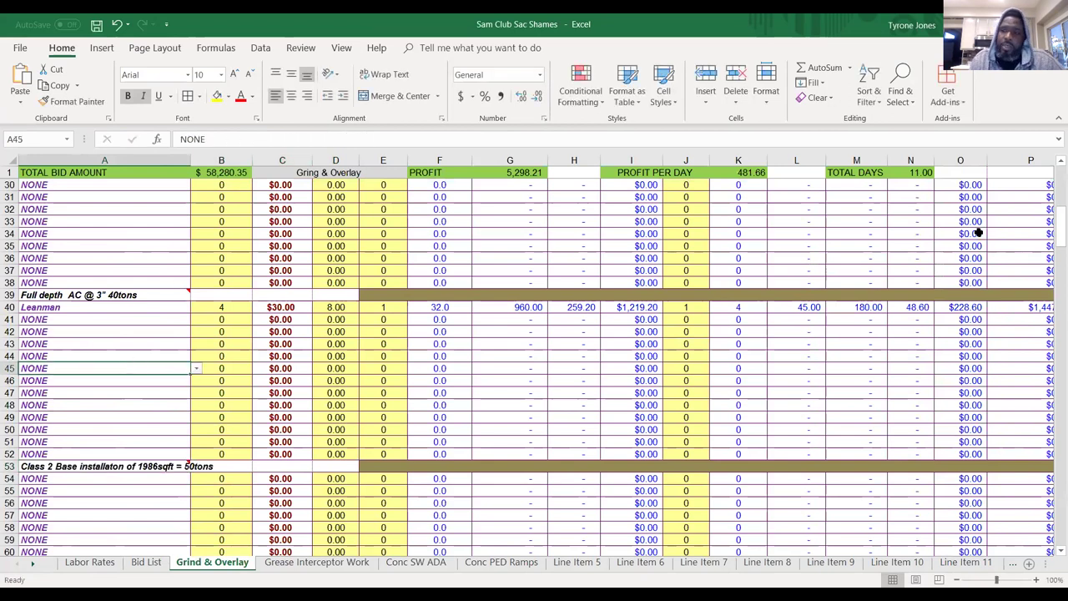
# Try 40 as the Coldmix AC tonnage in E218 of the Materials section.
pyautogui.moveTo(1052, 256); pyautogui.dragTo(1051, 481)
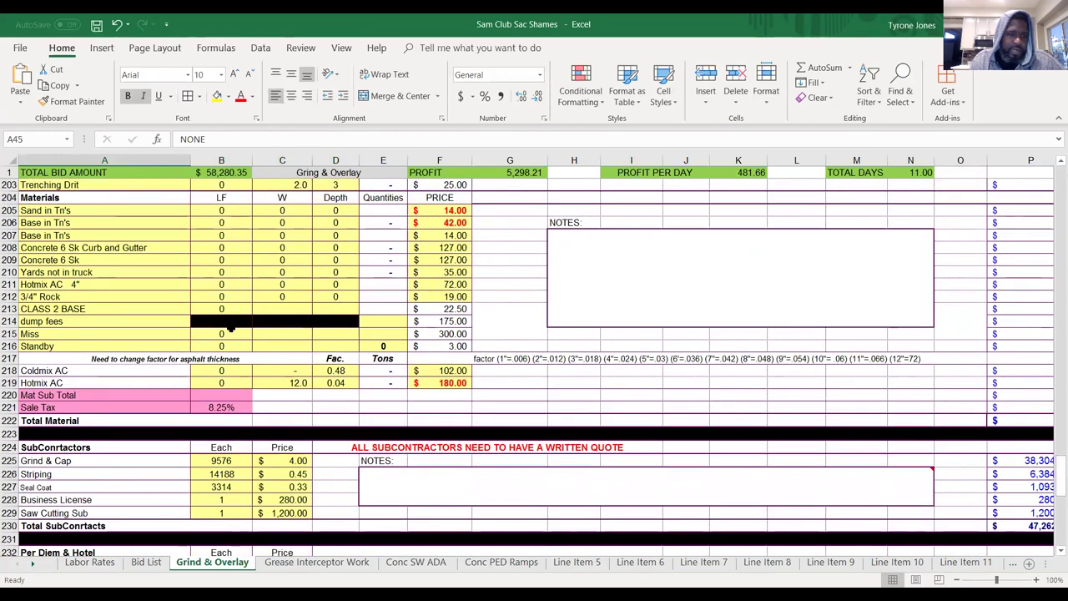
pyautogui.click(238, 372)
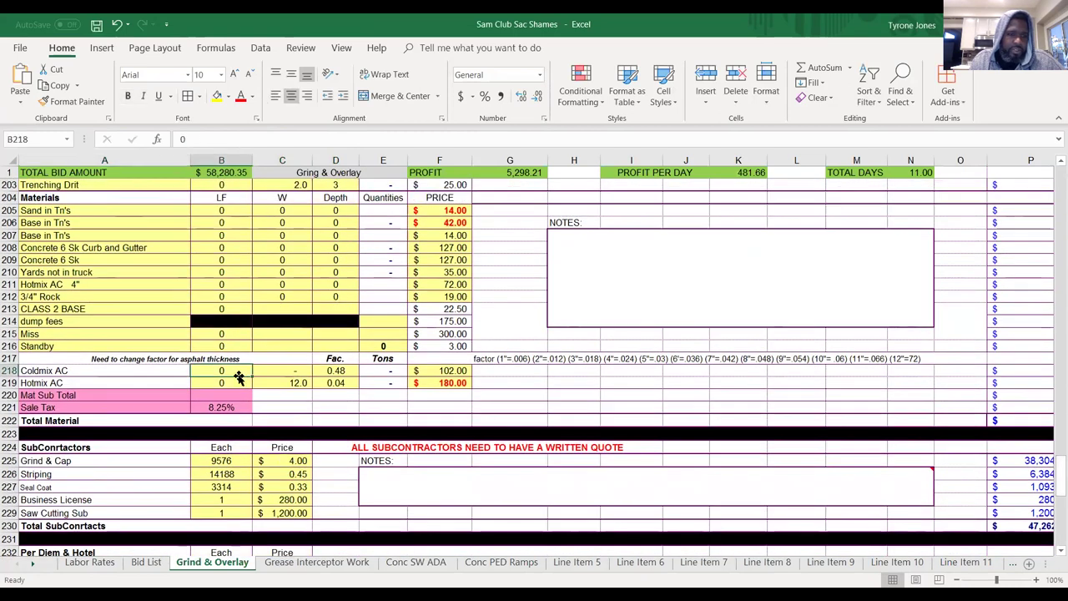
pyautogui.click(375, 373)
pyautogui.write('40')
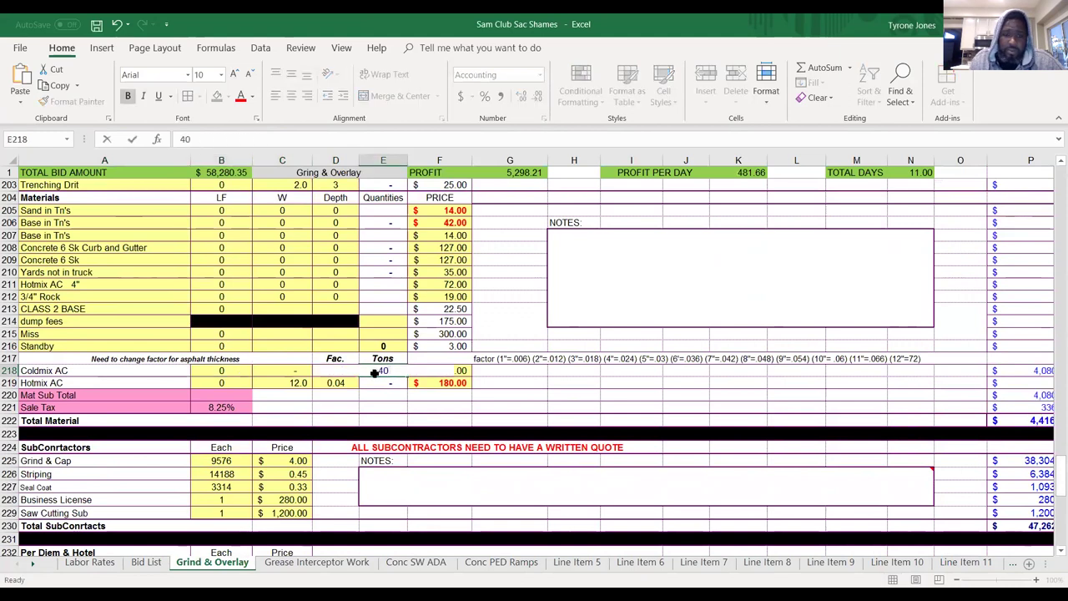
pyautogui.press('Tab')
pyautogui.press('Tab')
pyautogui.press('Left')
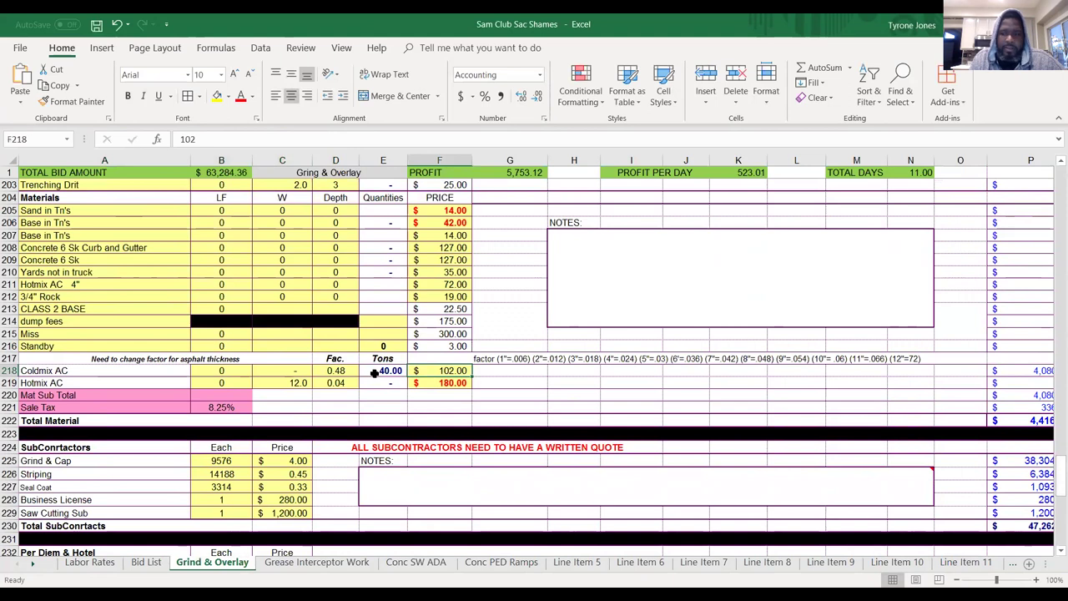
pyautogui.press('Right')
pyautogui.press('Right')
pyautogui.press('Left')
pyautogui.press('Left')
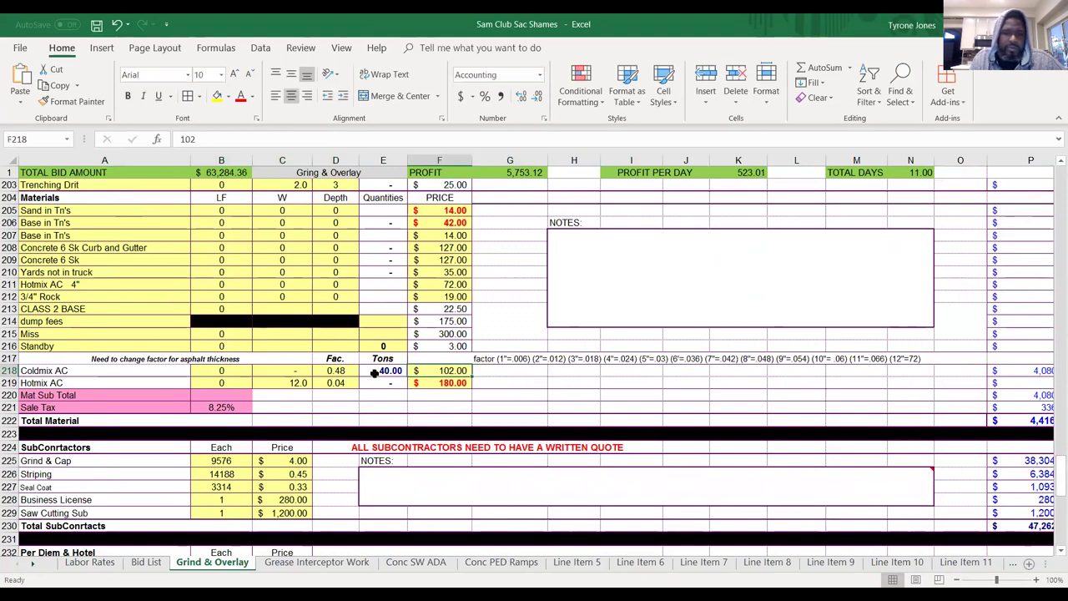
pyautogui.press('Left')
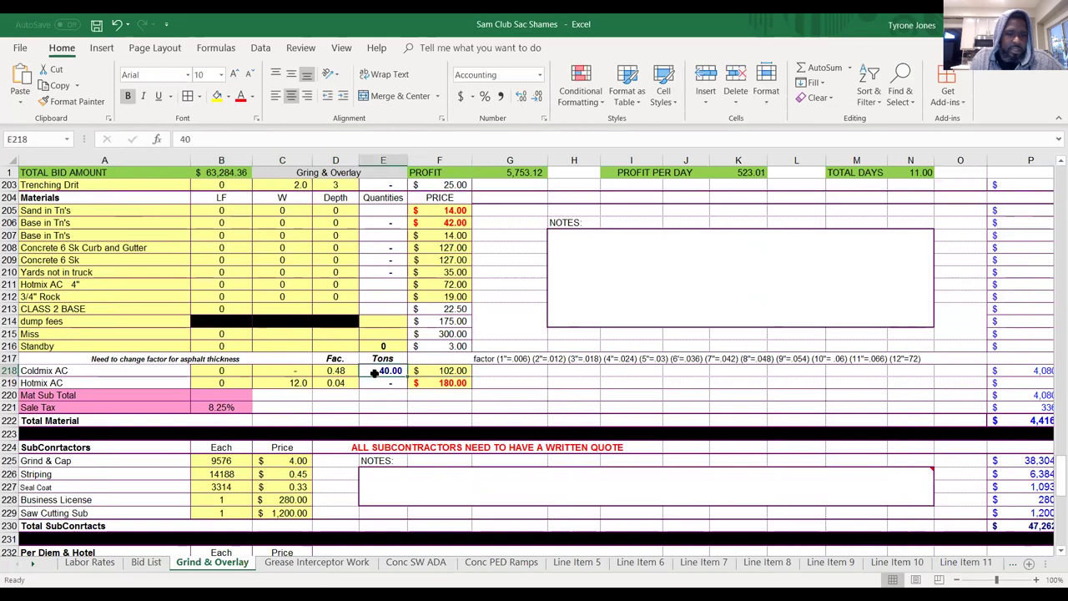
pyautogui.press('Right')
pyautogui.press('Right')
pyautogui.press('Left')
pyautogui.press('Left')
# Set the Coldmix AC tonnage in E218 to 0 and the Hotmix AC tonnage in E219 to 40.
pyautogui.write('0')
pyautogui.press('Return')
pyautogui.write('40')
pyautogui.press('Right')
pyautogui.press('Right')
pyautogui.press('Right')
pyautogui.press('Right')
pyautogui.press('Right')
pyautogui.press('Right')
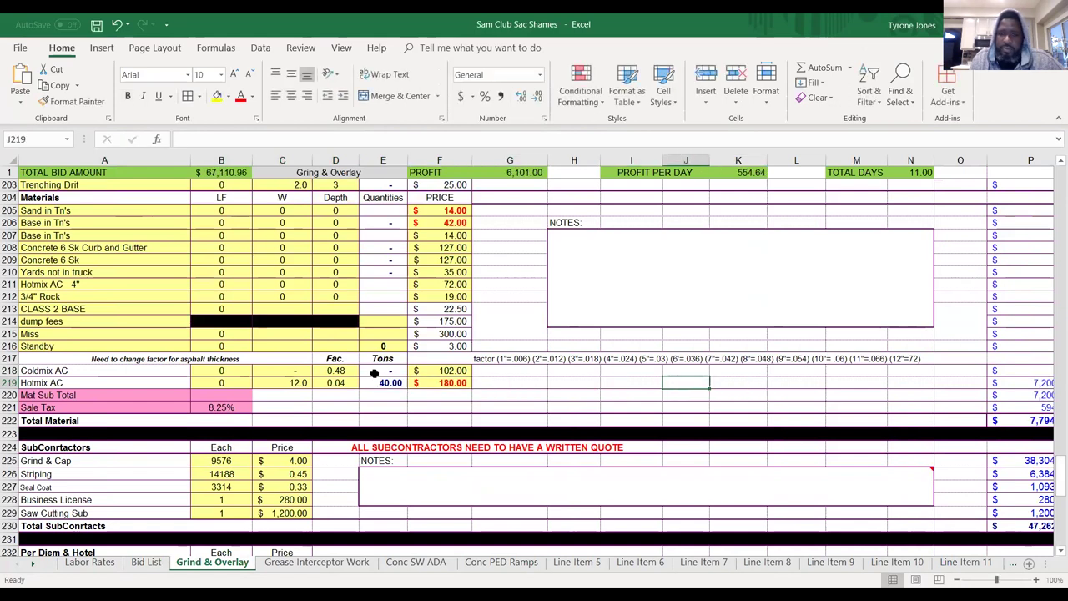
# Review the Grind & Overlay sheet from the Materials section back up through the equipment, raw material and labor sections to the Class 2 Base activity.
pyautogui.press('Left')
pyautogui.press('Left')
pyautogui.press('Left')
pyautogui.press('Left')
pyautogui.press('Left')
pyautogui.press('Left')
pyautogui.press('Left')
pyautogui.press('Left')
pyautogui.press('Left')
pyautogui.press('Left')
pyautogui.press('Right')
pyautogui.press('Up')
pyautogui.press('Up')
pyautogui.press('Up')
pyautogui.press('Up')
pyautogui.press('Up')
pyautogui.press('Up')
pyautogui.press('Up')
pyautogui.press('Up')
pyautogui.press('Up')
pyautogui.press('Up')
pyautogui.press('Up')
pyautogui.press('Up')
pyautogui.press('Up')
pyautogui.press('Up')
pyautogui.press('Up')
pyautogui.press('Up')
pyautogui.press('Up')
pyautogui.press('Up')
pyautogui.press('Up')
pyautogui.press('Up')
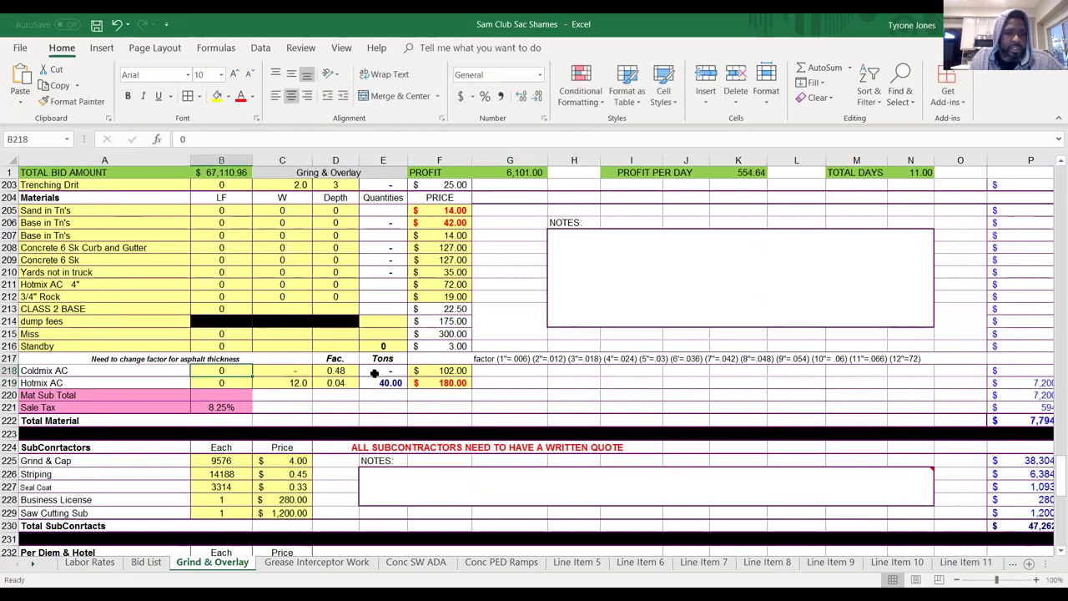
pyautogui.press('Up')
pyautogui.press('Up')
pyautogui.press('Up')
pyautogui.press('Up')
pyautogui.press('Up')
pyautogui.press('Up')
pyautogui.press('Up')
pyautogui.press('Up')
pyautogui.press('Up')
pyautogui.press('Up')
pyautogui.press('Up')
pyautogui.press('Up')
pyautogui.press('Up')
pyautogui.press('Up')
pyautogui.press('Up')
pyautogui.press('Up')
pyautogui.press('Up')
pyautogui.press('Up')
pyautogui.press('Up')
pyautogui.press('Up')
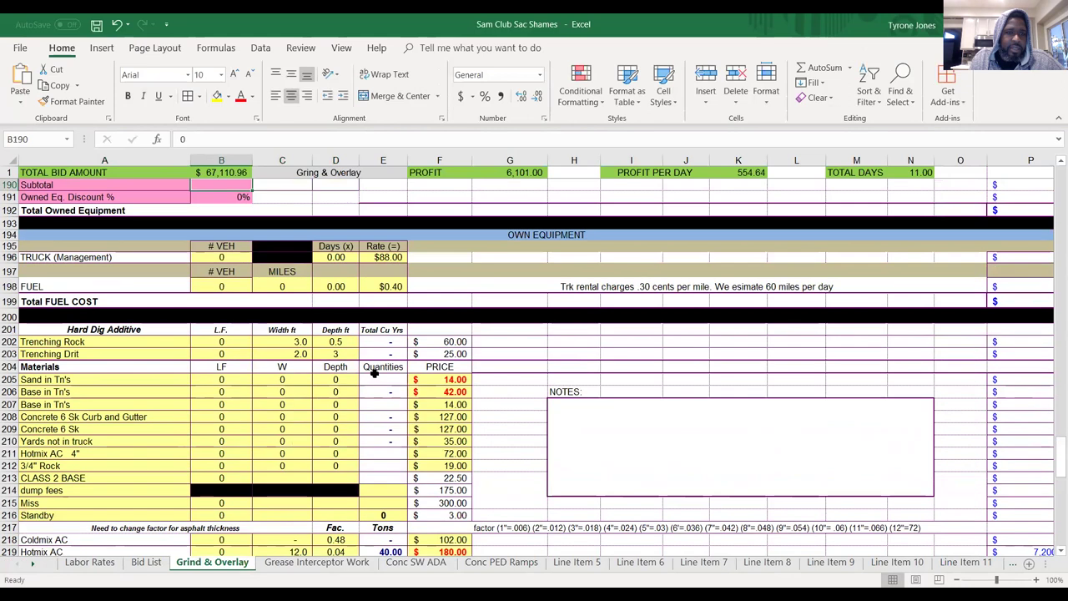
pyautogui.press('Up')
pyautogui.press('Up')
pyautogui.press('Up')
pyautogui.press('Up')
pyautogui.press('Up')
pyautogui.press('Up')
pyautogui.press('Up')
pyautogui.press('Up')
pyautogui.press('Up')
pyautogui.press('Up')
pyautogui.press('Up')
pyautogui.press('Up')
pyautogui.press('Up')
pyautogui.press('Up')
pyautogui.press('Up')
pyautogui.press('Up')
pyautogui.press('Up')
pyautogui.press('Up')
pyautogui.press('Up')
pyautogui.press('Up')
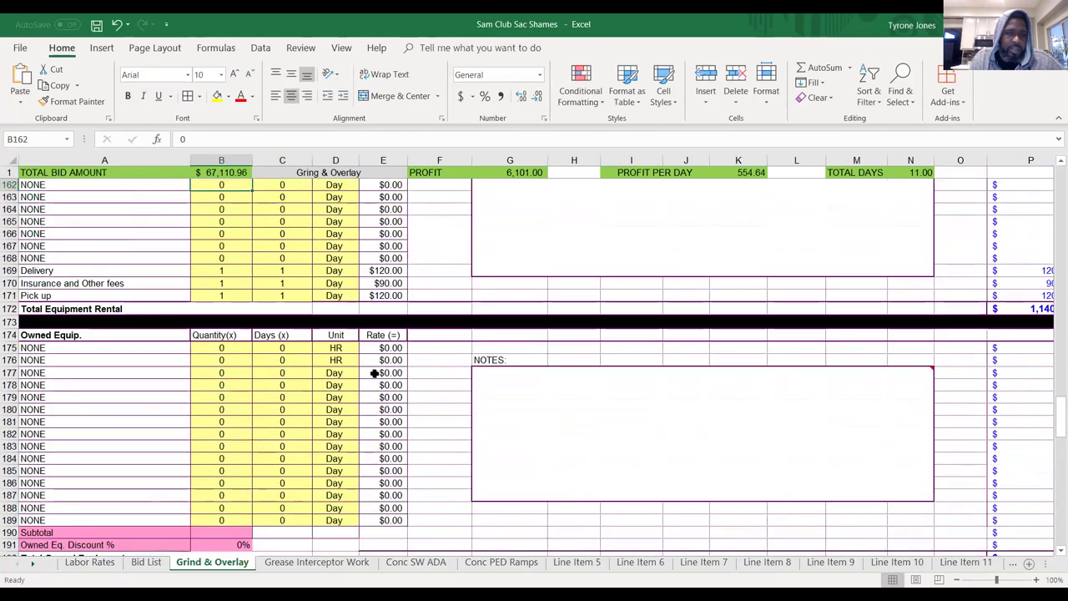
pyautogui.press('Up')
pyautogui.press('Up')
pyautogui.press('Up')
pyautogui.press('Up')
pyautogui.press('Up')
pyautogui.press('Up')
pyautogui.press('Up')
pyautogui.press('Up')
pyautogui.press('Up')
pyautogui.press('Up')
pyautogui.press('Up')
pyautogui.press('Up')
pyautogui.press('Up')
pyautogui.press('Up')
pyautogui.press('Up')
pyautogui.press('Up')
pyautogui.press('Up')
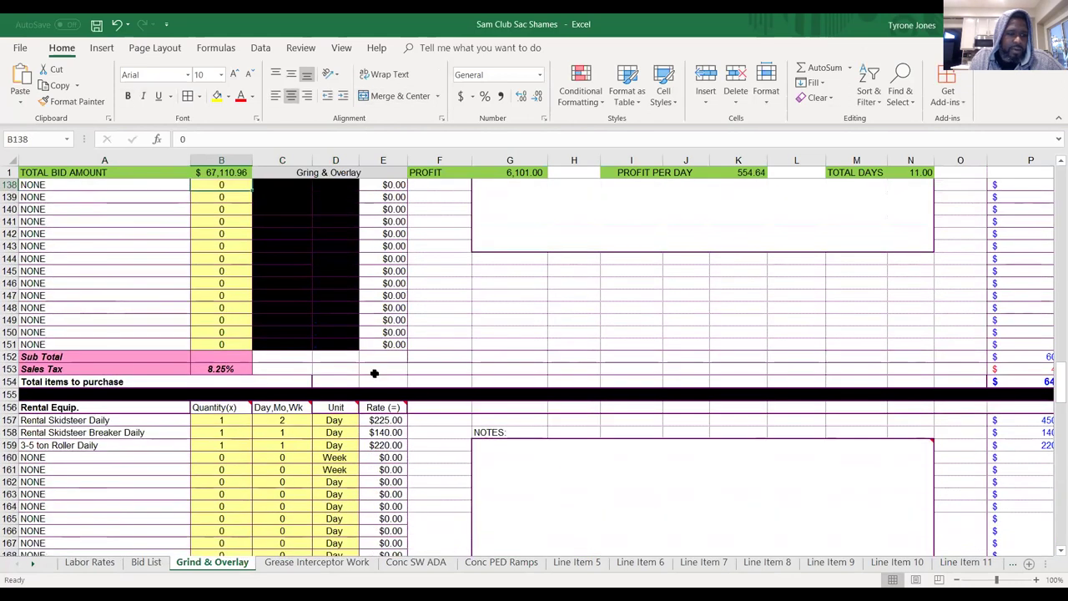
pyautogui.press('Up')
pyautogui.press('Up')
pyautogui.press('Up')
pyautogui.press('Up')
pyautogui.press('Up')
pyautogui.press('Up')
pyautogui.press('Up')
pyautogui.press('Up')
pyautogui.press('Up')
pyautogui.press('Up')
pyautogui.press('Up')
pyautogui.press('Up')
pyautogui.press('Up')
pyautogui.press('Up')
pyautogui.press('Up')
pyautogui.press('Up')
pyautogui.press('Up')
pyautogui.press('Up')
pyautogui.press('Up')
pyautogui.press('Up')
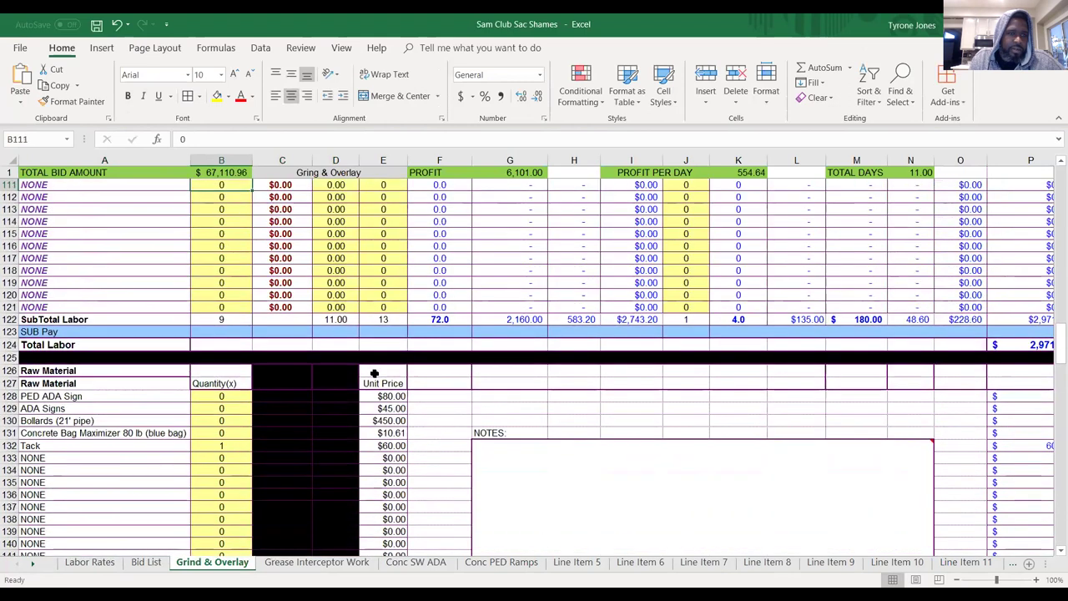
pyautogui.press('Up')
pyautogui.press('Up')
pyautogui.press('Up')
pyautogui.press('Up')
pyautogui.press('Up')
pyautogui.press('Up')
pyautogui.press('Up')
pyautogui.press('Up')
pyautogui.press('Up')
pyautogui.press('Up')
pyautogui.press('Up')
pyautogui.press('Up')
pyautogui.press('Up')
pyautogui.press('Up')
pyautogui.press('Up')
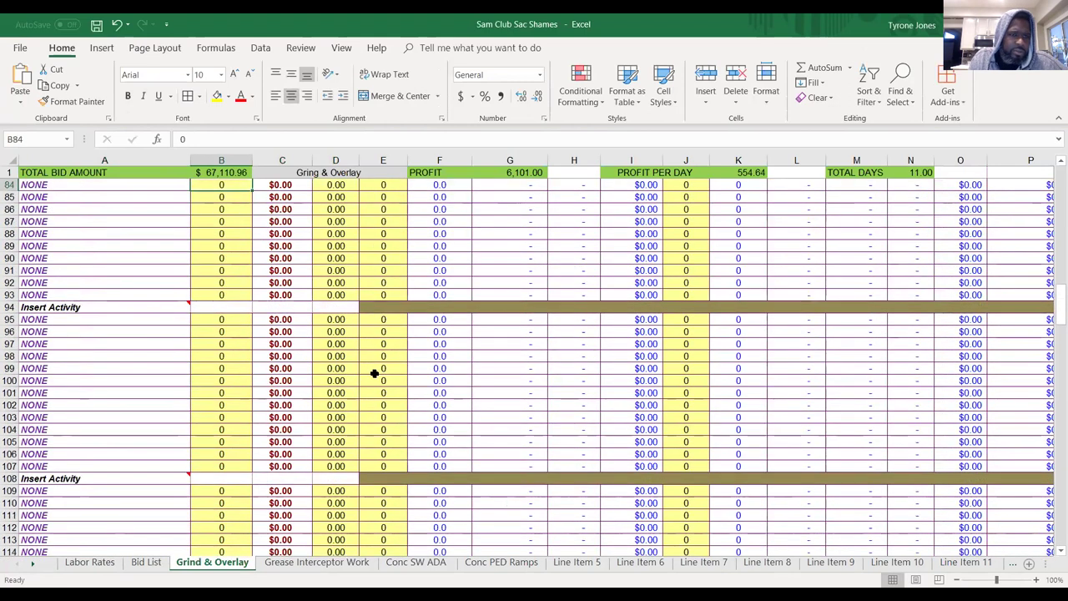
pyautogui.press('Up')
pyautogui.press('Up')
pyautogui.press('Up')
pyautogui.press('Up')
pyautogui.press('Up')
pyautogui.press('Up')
pyautogui.press('Up')
pyautogui.press('Up')
pyautogui.press('Up')
pyautogui.press('Up')
pyautogui.press('Up')
pyautogui.press('Up')
pyautogui.press('Up')
pyautogui.press('Up')
pyautogui.press('Up')
pyautogui.press('Up')
pyautogui.press('Up')
pyautogui.press('Up')
pyautogui.press('Up')
pyautogui.press('Up')
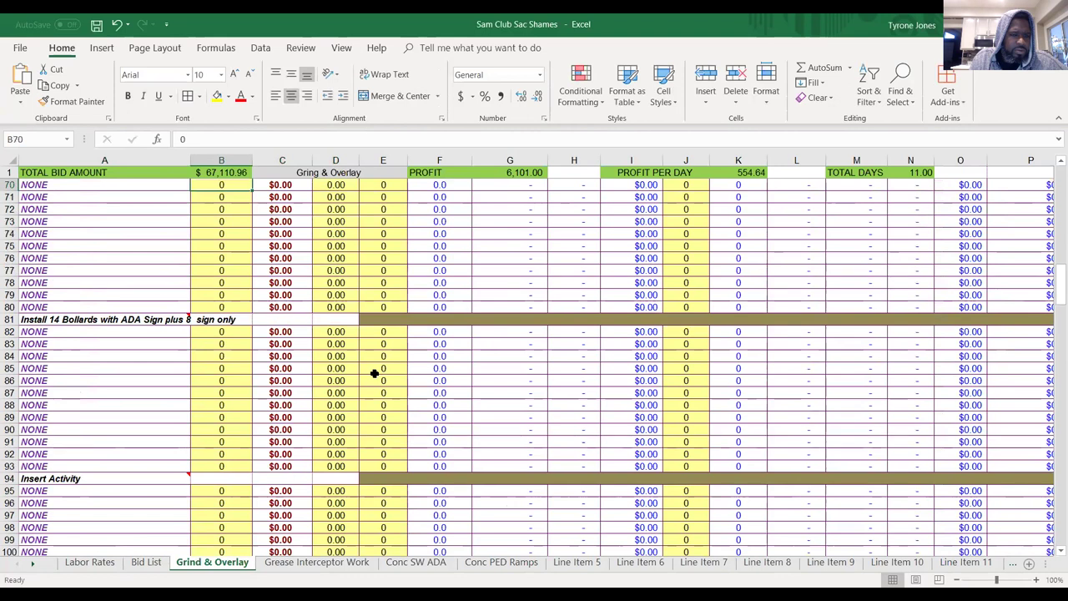
pyautogui.press('Up')
pyautogui.press('Up')
pyautogui.press('Up')
pyautogui.press('Up')
pyautogui.press('Up')
pyautogui.press('Up')
pyautogui.press('Up')
pyautogui.press('Up')
pyautogui.press('Up')
pyautogui.press('Up')
pyautogui.press('Up')
pyautogui.press('Up')
pyautogui.press('Up')
pyautogui.press('Up')
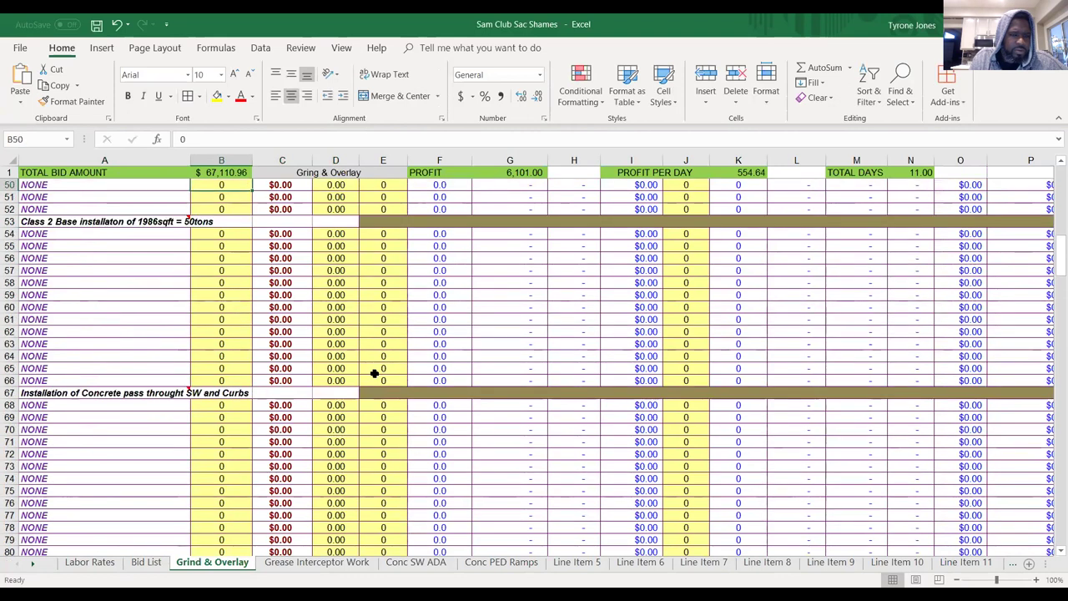
# Assign Leanman as the labor type in A54, the first row of the Class 2 Base installation activity.
pyautogui.press('Up')
pyautogui.press('Up')
pyautogui.press('Up')
pyautogui.press('Up')
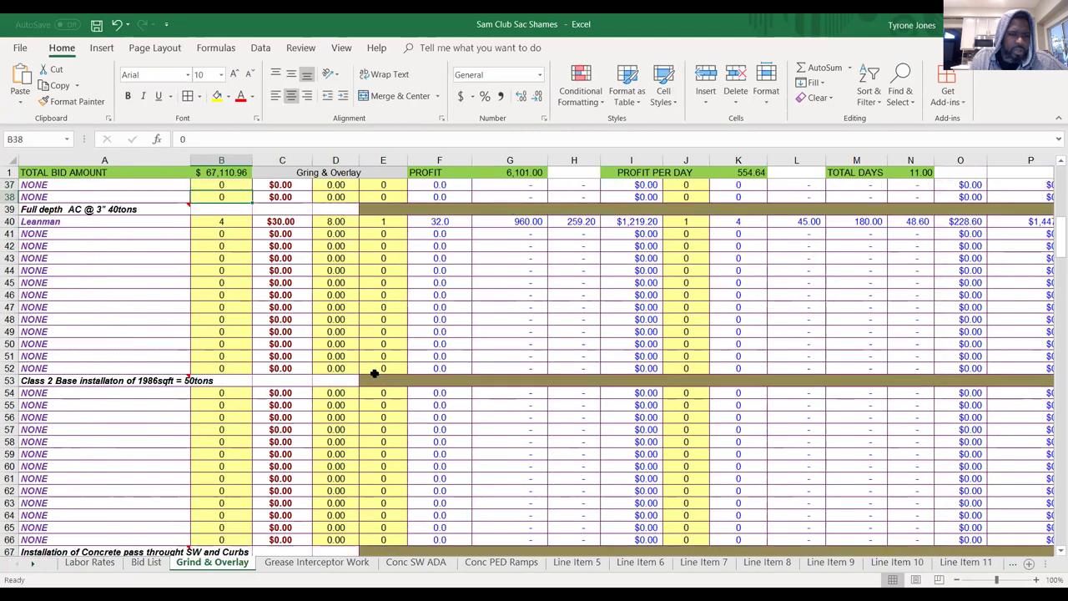
pyautogui.press('Down')
pyautogui.press('Down')
pyautogui.press('Down')
pyautogui.press('Down')
pyautogui.press('Down')
pyautogui.press('Down')
pyautogui.press('Down')
pyautogui.press('Down')
pyautogui.press('Down')
pyautogui.press('Down')
pyautogui.press('Down')
pyautogui.press('Down')
pyautogui.press('Down')
pyautogui.press('Down')
pyautogui.press('Down')
pyautogui.press('Down')
pyautogui.press('Down')
pyautogui.press('Down')
pyautogui.press('Down')
pyautogui.press('Down')
pyautogui.press('Up')
pyautogui.press('Up')
pyautogui.press('Up')
pyautogui.press('Up')
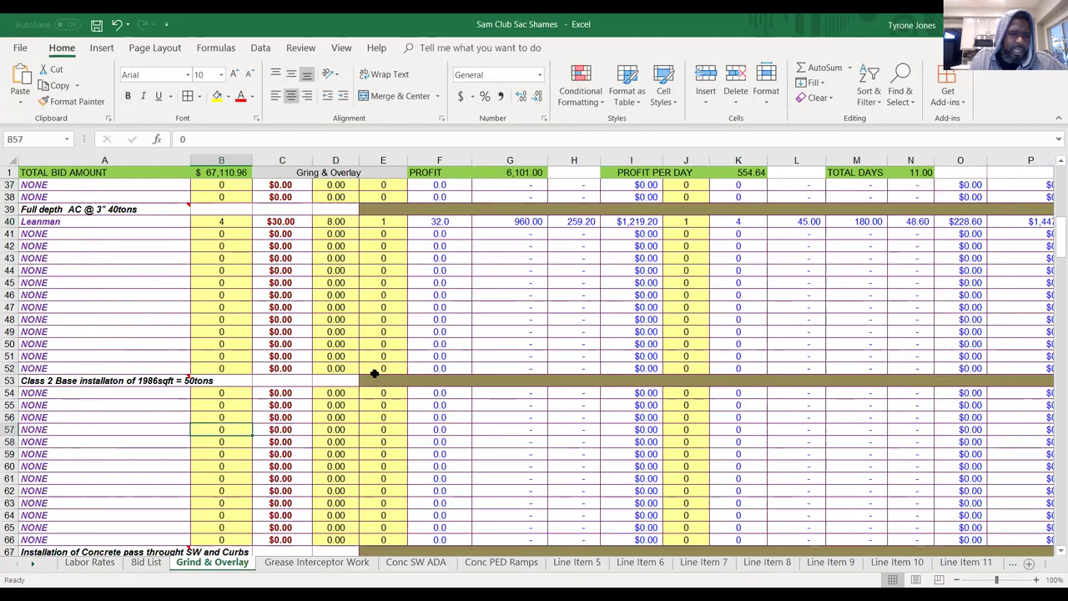
pyautogui.press('Left')
pyautogui.press('Up')
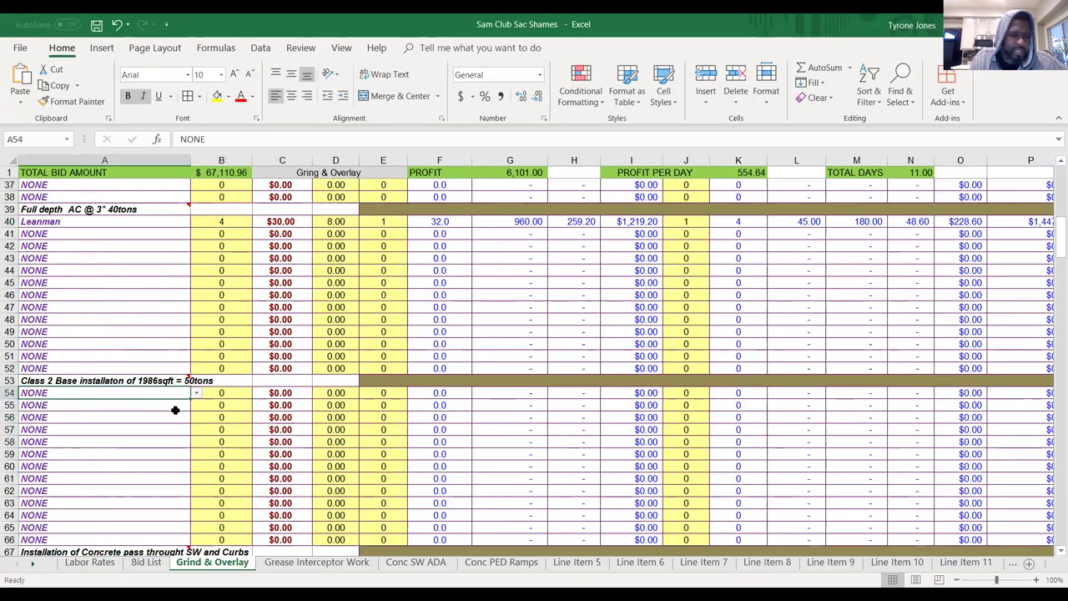
pyautogui.click(197, 394)
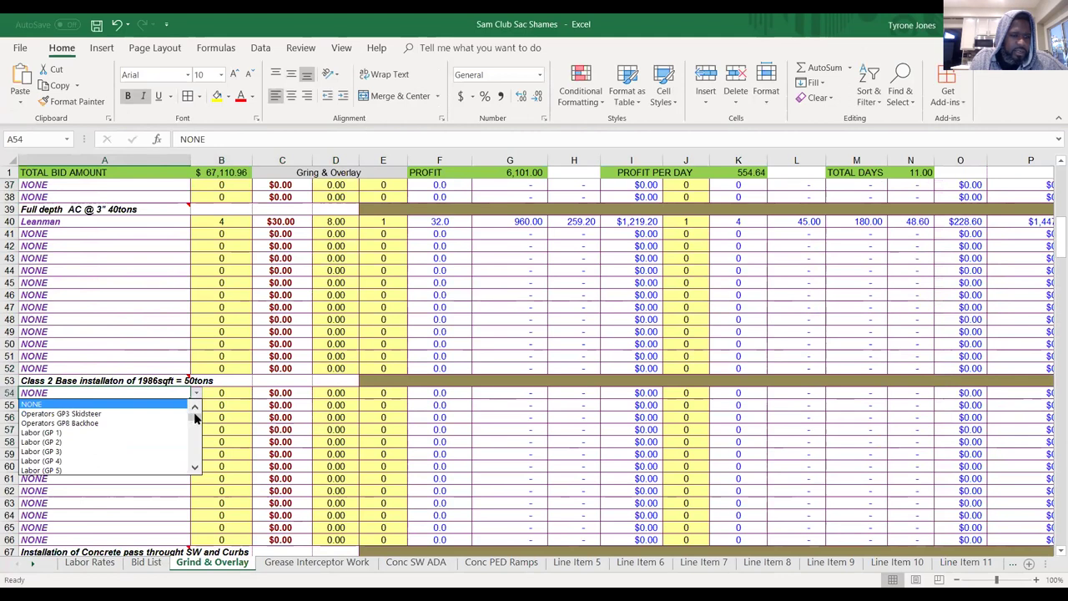
pyautogui.moveTo(198, 426); pyautogui.dragTo(200, 440)
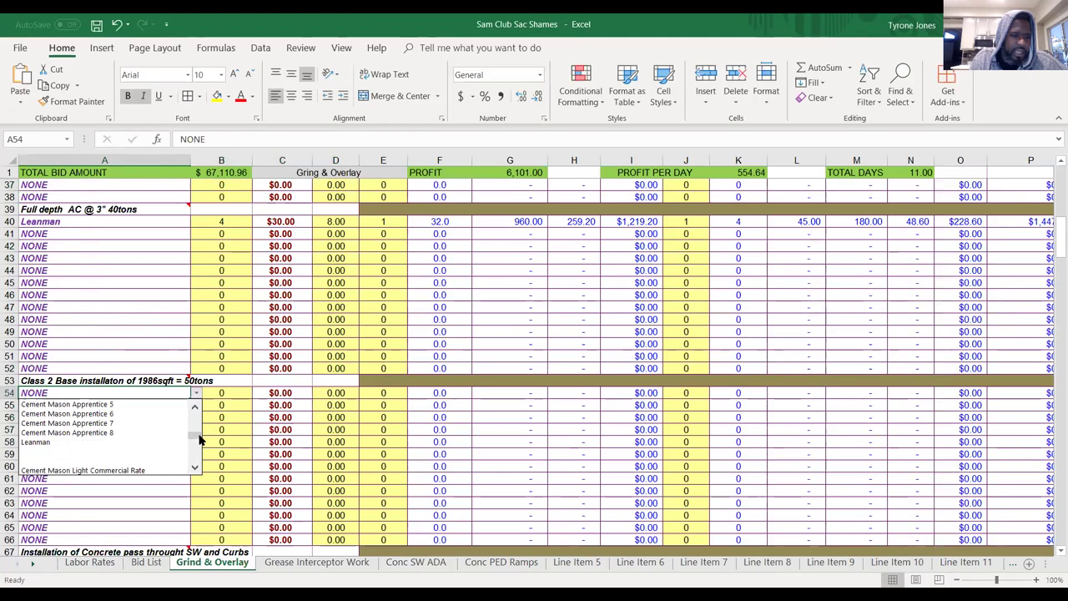
pyautogui.click(157, 443)
# Fill in the Class 2 Base Leanman row with 4 in B54, 8 in D54 and 1 in E54.
pyautogui.click(235, 393)
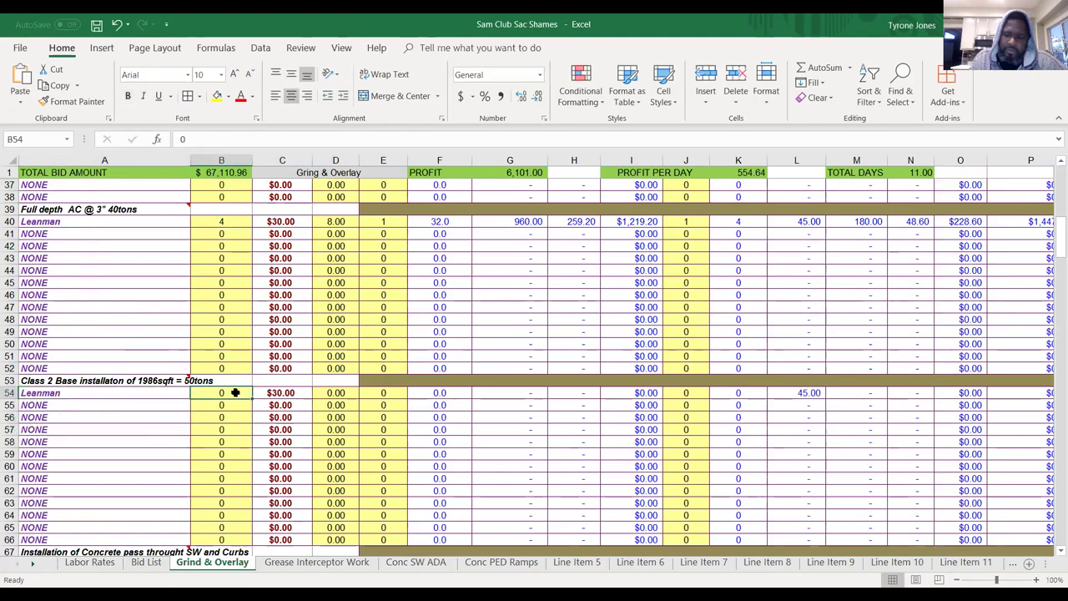
pyautogui.write('4')
pyautogui.press('Tab')
pyautogui.press('Tab')
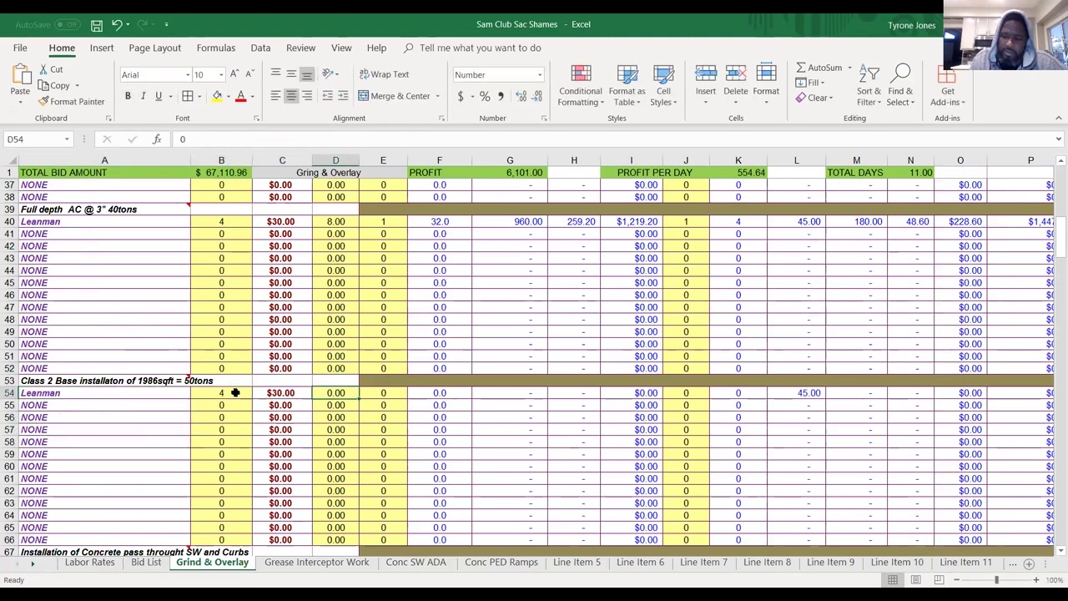
pyautogui.write('8')
pyautogui.press('Tab')
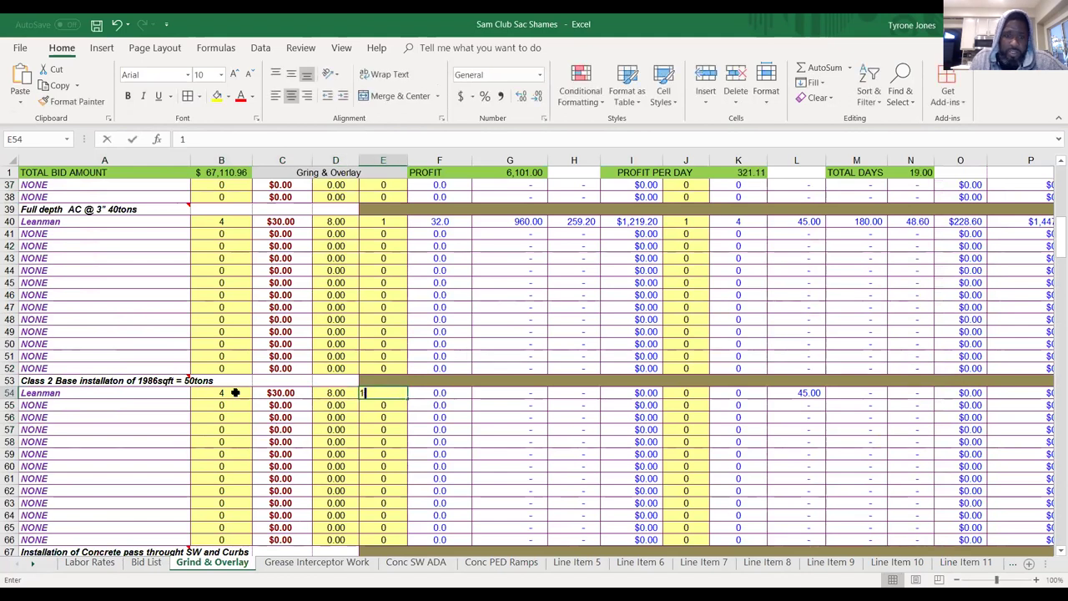
pyautogui.write('1')
pyautogui.press('Tab')
pyautogui.press('Left')
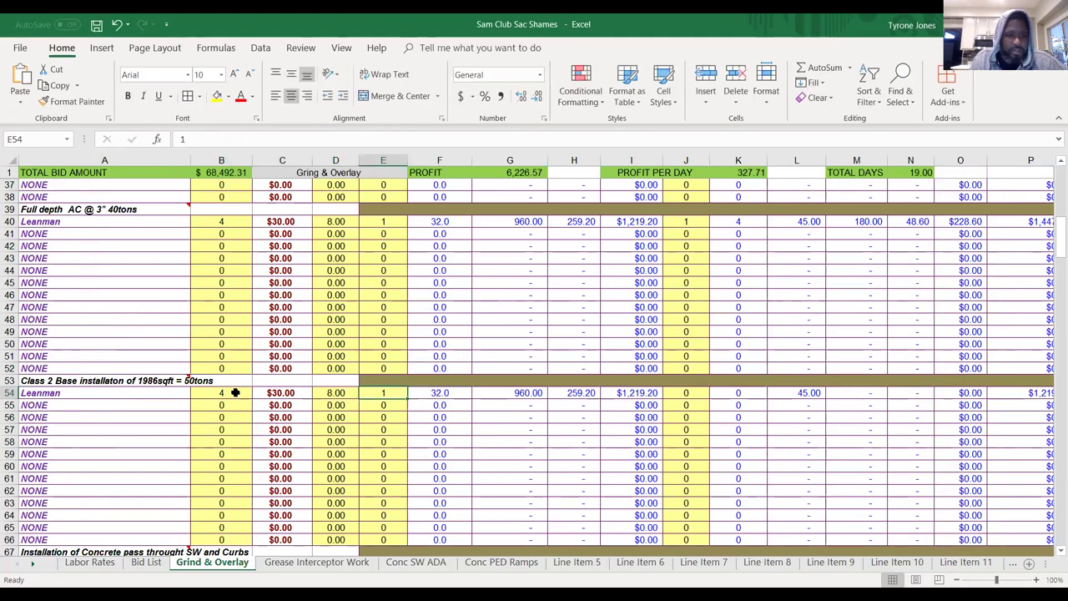
# Review the Grind & Overlay sheet from the Class 2 Base labor rows down through Total Labor and Raw Material to Rental Equip.
pyautogui.press('Home')
pyautogui.press('Down')
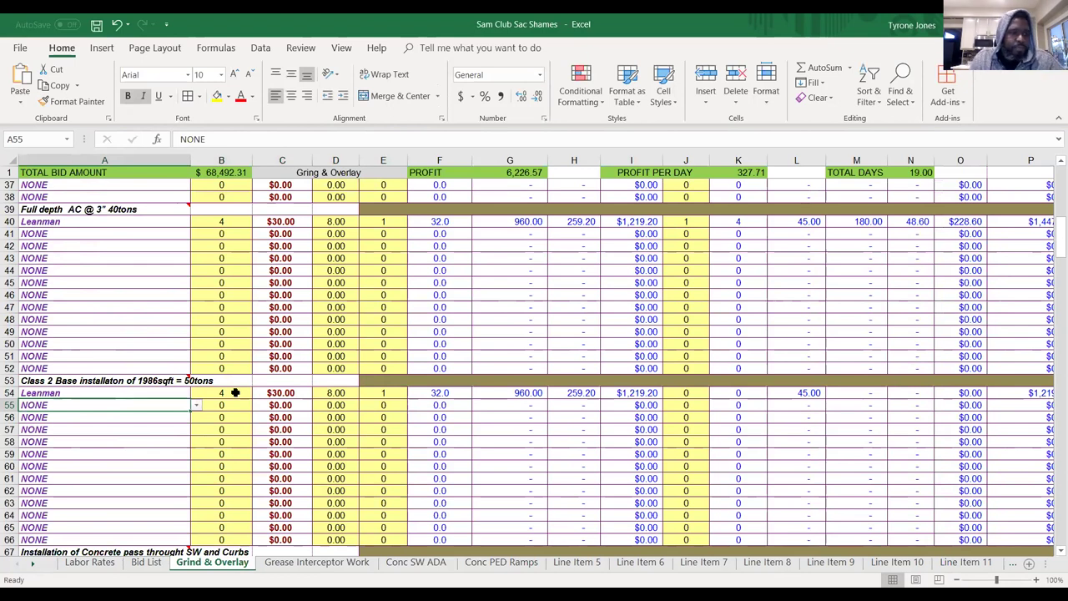
pyautogui.press('Down')
pyautogui.press('Down')
pyautogui.press('Down')
pyautogui.press('Down')
pyautogui.press('Down')
pyautogui.press('Down')
pyautogui.press('Down')
pyautogui.press('Down')
pyautogui.press('Down')
pyautogui.press('Down')
pyautogui.press('Down')
pyautogui.press('Down')
pyautogui.press('Down')
pyautogui.press('Down')
pyautogui.press('Down')
pyautogui.press('Down')
pyautogui.press('Down')
pyautogui.press('Down')
pyautogui.press('Down')
pyautogui.press('Down')
pyautogui.press('Down')
pyautogui.press('Down')
pyautogui.press('Down')
pyautogui.press('Down')
pyautogui.press('Down')
pyautogui.press('Down')
pyautogui.press('Down')
pyautogui.press('Down')
pyautogui.press('Down')
pyautogui.press('Down')
pyautogui.press('Down')
pyautogui.press('Down')
pyautogui.press('Down')
pyautogui.press('Down')
pyautogui.press('Down')
pyautogui.press('Down')
pyautogui.press('Down')
pyautogui.press('Down')
pyautogui.press('Down')
pyautogui.press('Down')
pyautogui.press('Down')
pyautogui.press('Down')
pyautogui.press('Down')
pyautogui.press('Down')
pyautogui.press('Down')
pyautogui.press('Down')
pyautogui.press('Down')
pyautogui.press('Down')
pyautogui.press('Down')
pyautogui.press('Down')
pyautogui.press('Down')
pyautogui.press('Down')
pyautogui.press('Down')
pyautogui.press('Down')
pyautogui.press('Down')
pyautogui.press('Down')
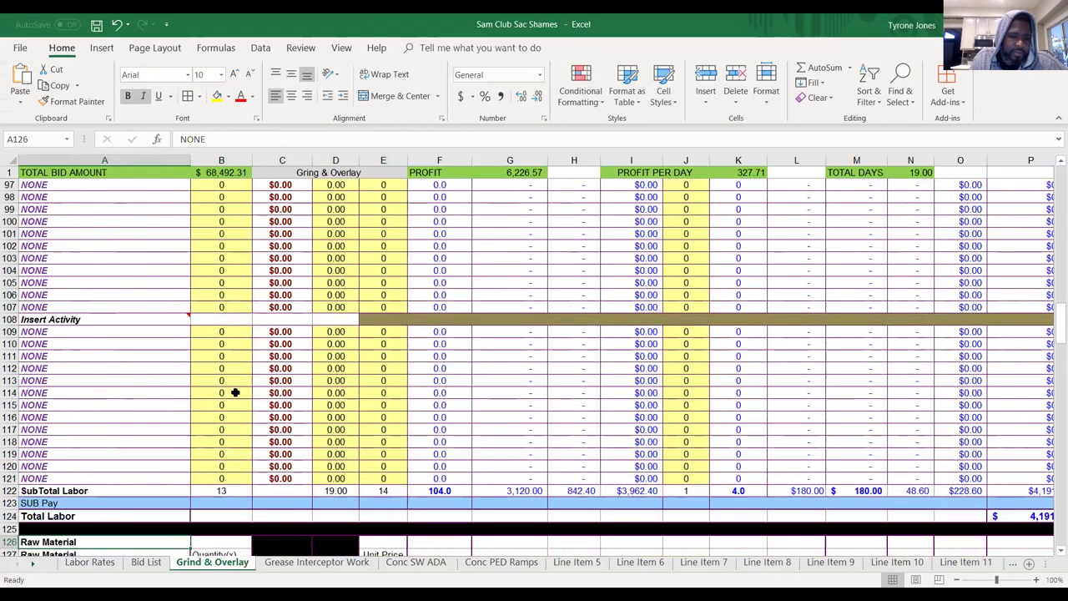
pyautogui.press('Down')
pyautogui.press('Down')
pyautogui.press('Down')
pyautogui.press('Down')
pyautogui.press('Down')
pyautogui.press('Down')
pyautogui.press('Down')
pyautogui.press('Down')
pyautogui.press('Down')
pyautogui.press('Down')
pyautogui.press('Down')
pyautogui.press('Down')
pyautogui.press('Down')
pyautogui.press('Down')
pyautogui.press('Down')
pyautogui.press('Down')
pyautogui.press('Down')
pyautogui.press('Down')
pyautogui.press('Down')
pyautogui.press('Down')
pyautogui.press('Down')
pyautogui.press('Down')
pyautogui.press('Down')
pyautogui.press('Down')
pyautogui.press('Down')
pyautogui.press('Down')
pyautogui.press('Down')
pyautogui.press('Down')
pyautogui.press('Down')
pyautogui.press('Down')
pyautogui.press('Down')
pyautogui.press('Down')
pyautogui.press('Down')
pyautogui.press('Down')
pyautogui.press('Down')
pyautogui.press('Down')
pyautogui.press('Down')
pyautogui.press('Down')
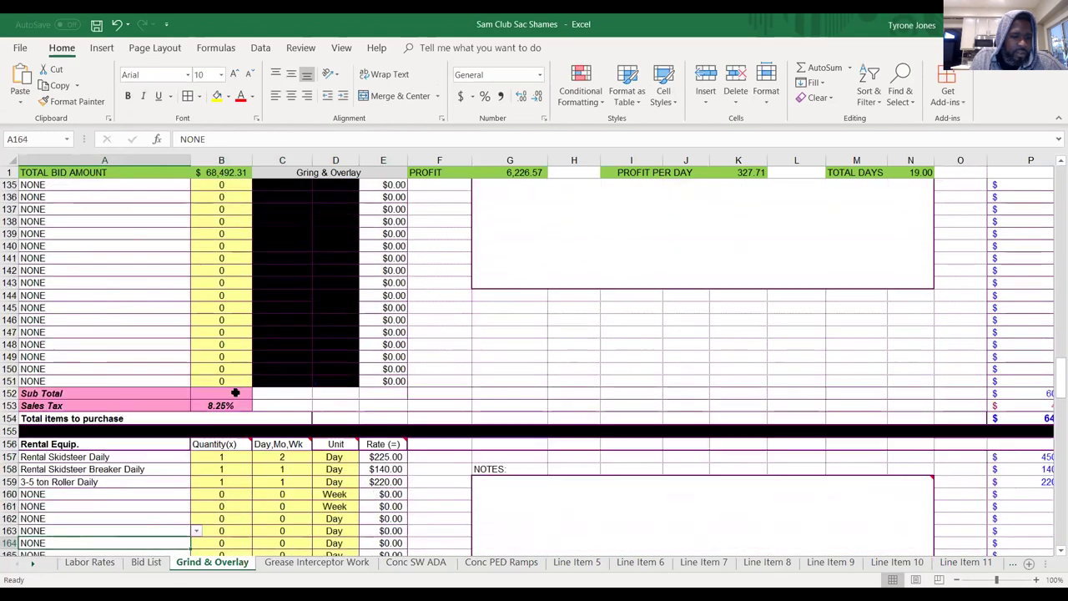
# Set the 3-5 ton Roller Daily rental to 2 days in C159 of the Rental Equip. section.
pyautogui.press('Down')
pyautogui.press('Down')
pyautogui.press('Down')
pyautogui.press('Down')
pyautogui.press('Down')
pyautogui.press('Down')
pyautogui.press('Down')
pyautogui.press('Down')
pyautogui.press('Down')
pyautogui.press('Down')
pyautogui.press('Up')
pyautogui.press('Up')
pyautogui.press('Up')
pyautogui.press('Up')
pyautogui.press('Up')
pyautogui.press('Up')
pyautogui.press('Up')
pyautogui.press('Up')
pyautogui.press('Up')
pyautogui.press('Up')
pyautogui.press('Up')
pyautogui.press('Up')
pyautogui.press('Up')
pyautogui.press('Up')
pyautogui.press('Up')
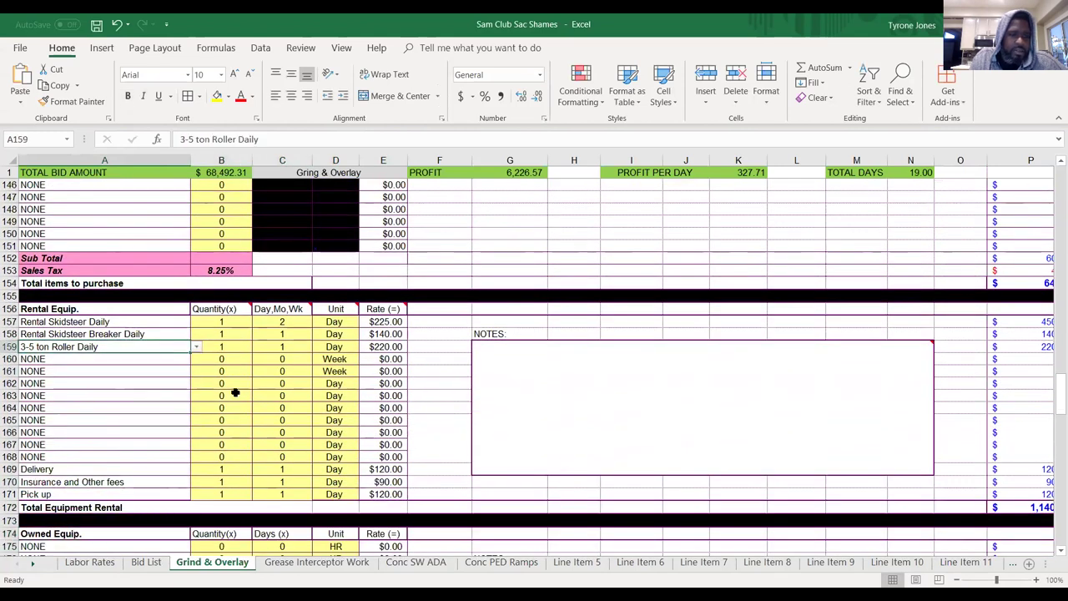
pyautogui.press('Right')
pyautogui.press('Right')
pyautogui.write('2')
pyautogui.press('Right')
pyautogui.press('Left')
pyautogui.press('Left')
pyautogui.press('Left')
pyautogui.press('Down')
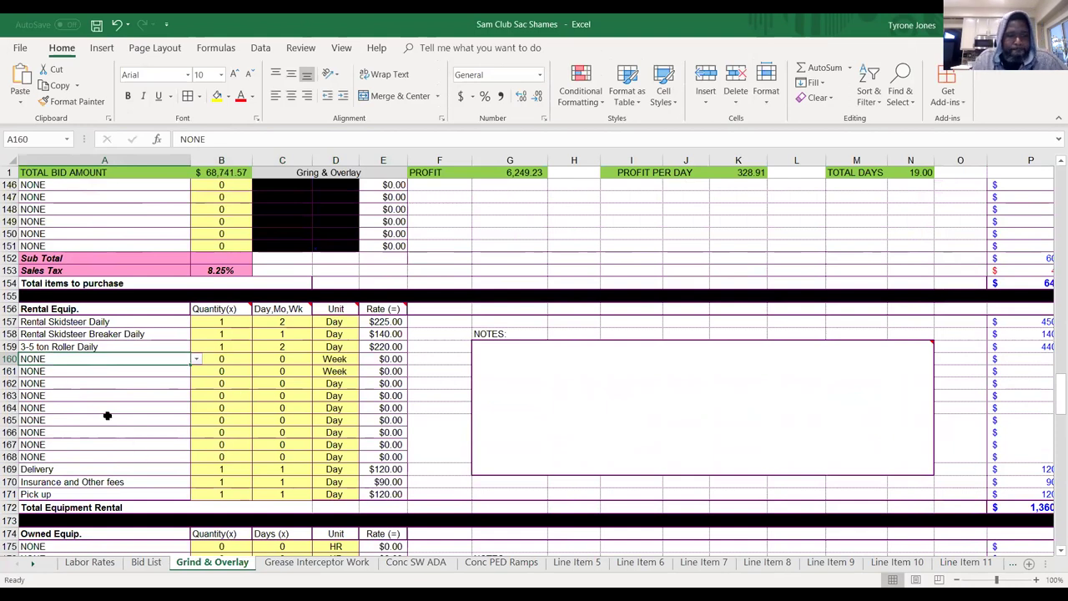
# Review the Grind & Overlay sheet from Rental Equip. up through Raw Material and the labor activities to the bid header.
pyautogui.press('Up')
pyautogui.press('Up')
pyautogui.press('Up')
pyautogui.press('Up')
pyautogui.press('Up')
pyautogui.press('Up')
pyautogui.press('Up')
pyautogui.press('Up')
pyautogui.press('Up')
pyautogui.press('Up')
pyautogui.press('Up')
pyautogui.press('Up')
pyautogui.press('Up')
pyautogui.press('Up')
pyautogui.press('Up')
pyautogui.press('Up')
pyautogui.press('Up')
pyautogui.press('Up')
pyautogui.press('Up')
pyautogui.press('Up')
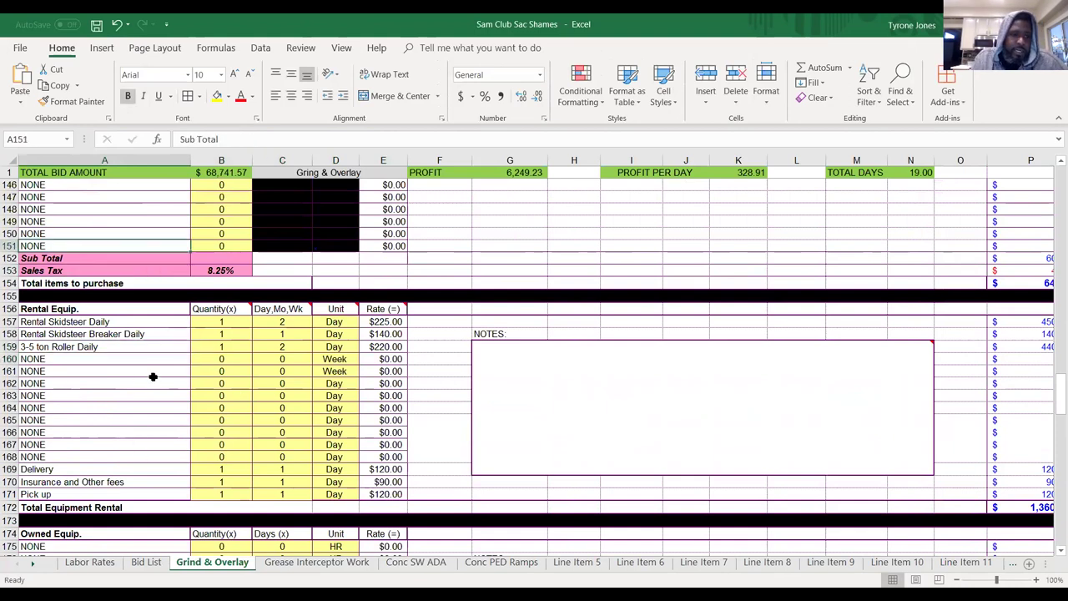
pyautogui.press('Up')
pyautogui.press('Up')
pyautogui.press('Up')
pyautogui.press('Up')
pyautogui.press('Up')
pyautogui.press('Up')
pyautogui.press('Up')
pyautogui.press('Up')
pyautogui.press('Up')
pyautogui.press('Up')
pyautogui.press('Up')
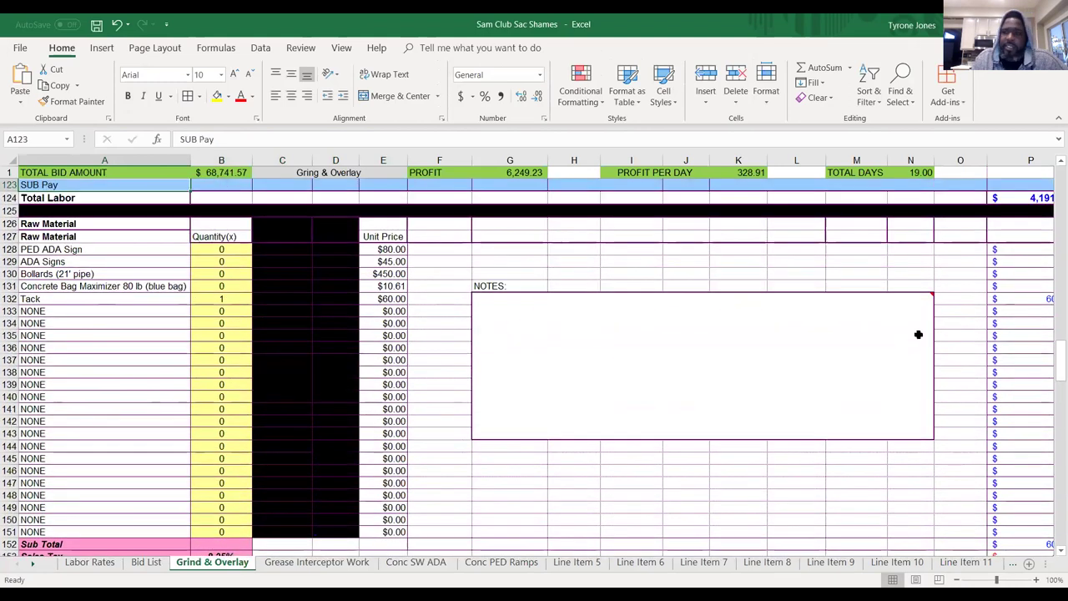
pyautogui.scroll(20, 1052, 195)
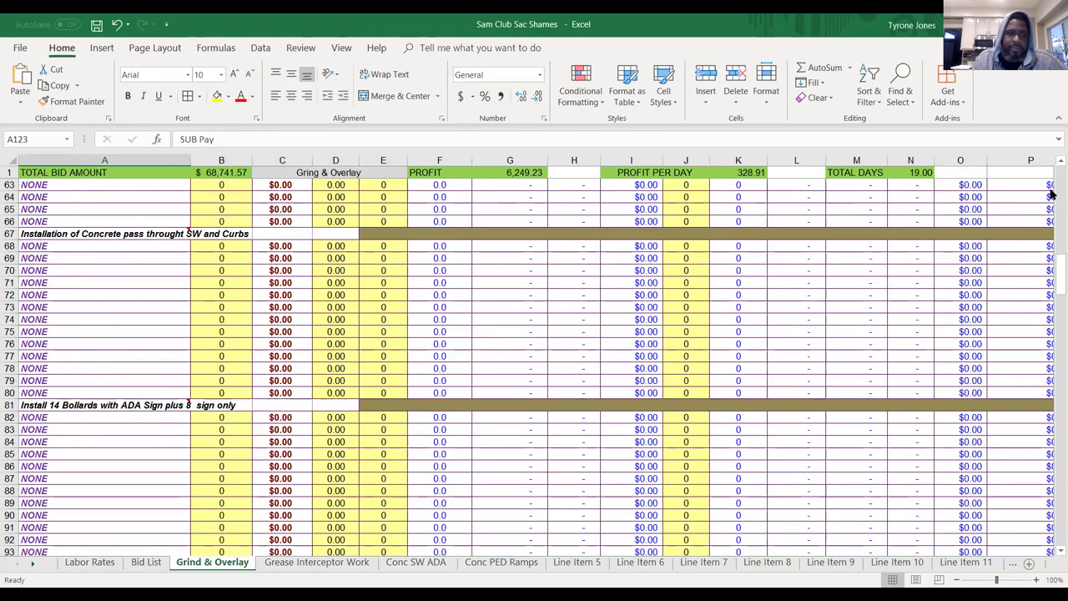
pyautogui.scroll(10, 1052, 195)
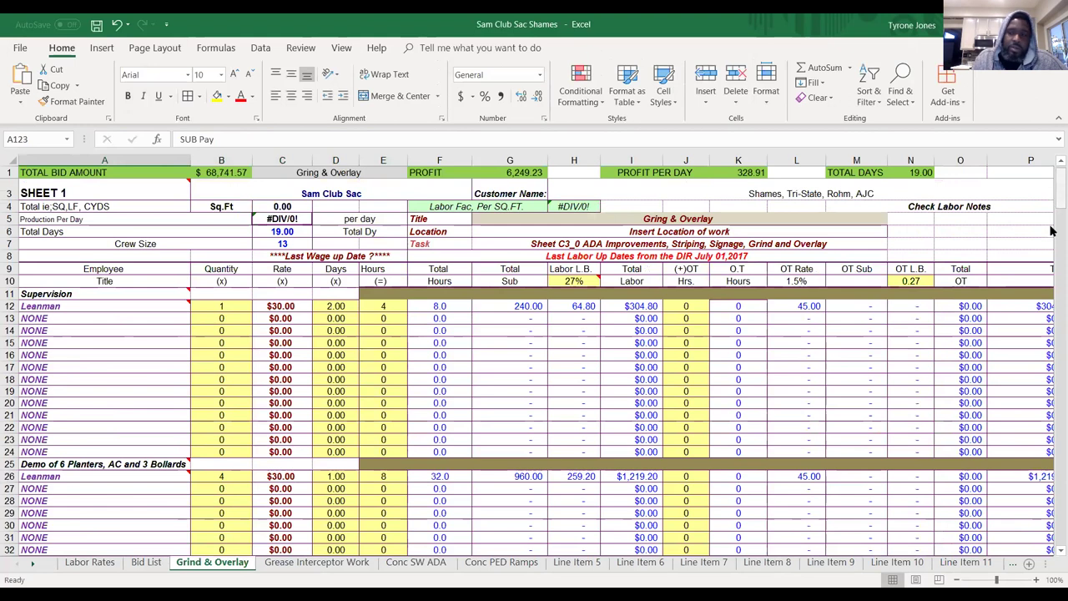
# Set the Base in Tn's quantity to 50 in E206 of the Materials section.
pyautogui.moveTo(1053, 185); pyautogui.dragTo(1053, 459)
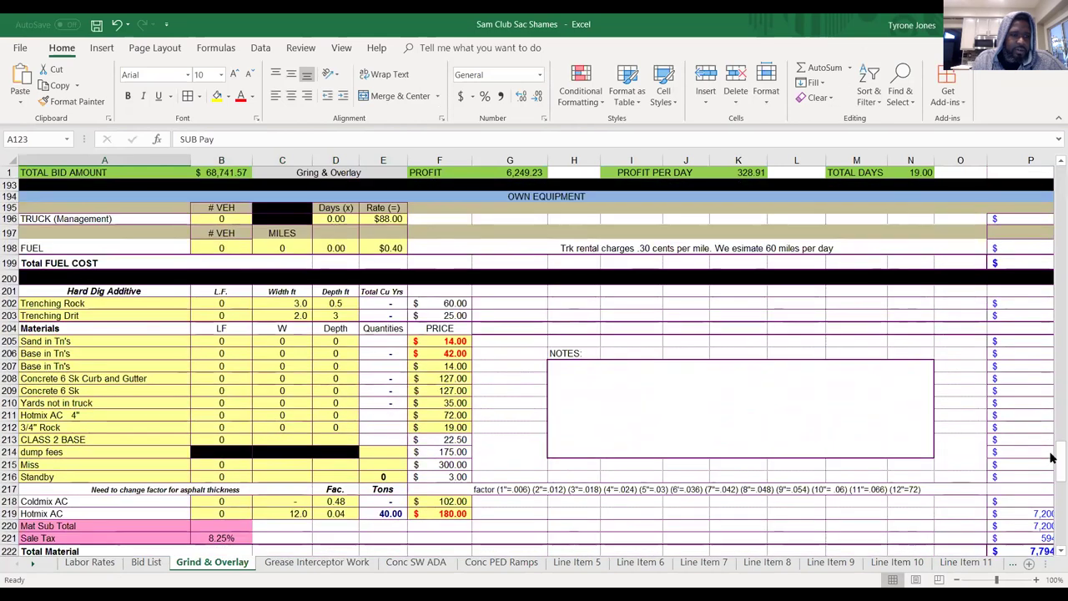
pyautogui.click(383, 354)
pyautogui.press('BackSpace')
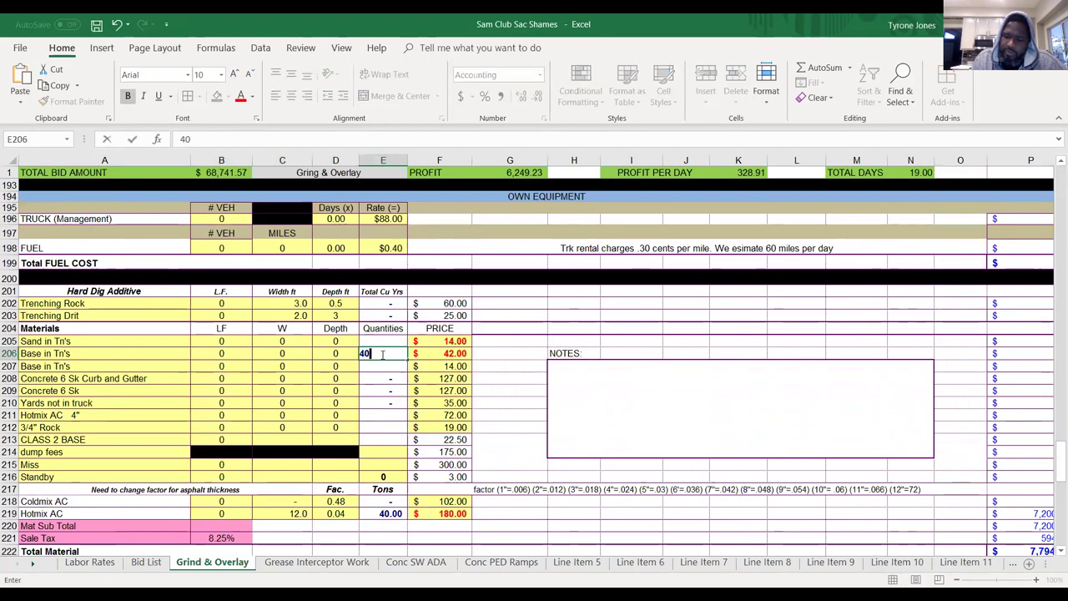
pyautogui.write('50')
pyautogui.press('Tab')
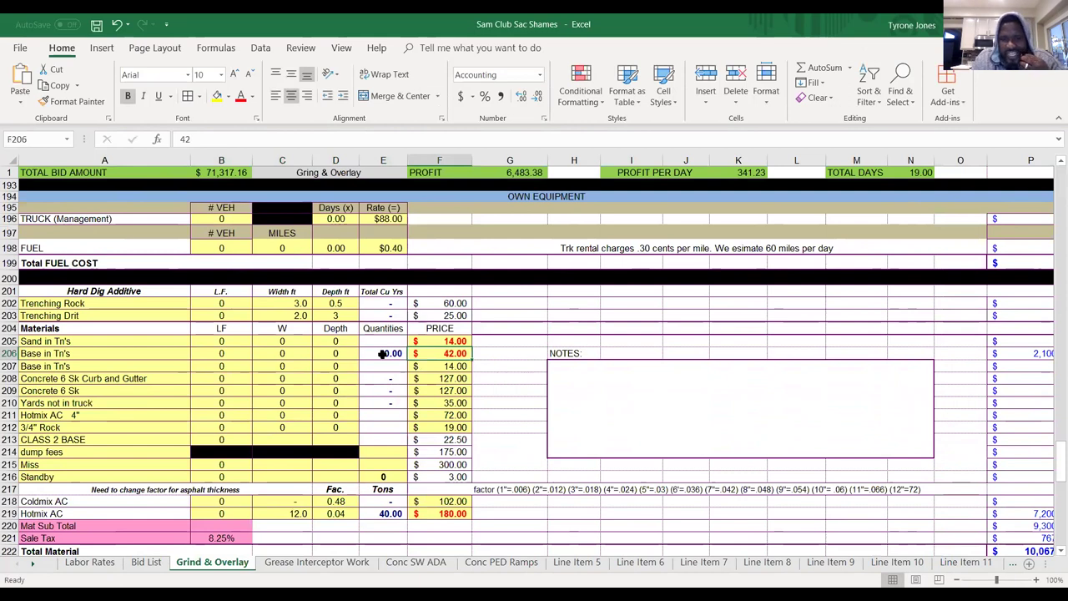
# Try a price of 28 for Base in Tn's in F206 and replace it with 16.
pyautogui.write('28')
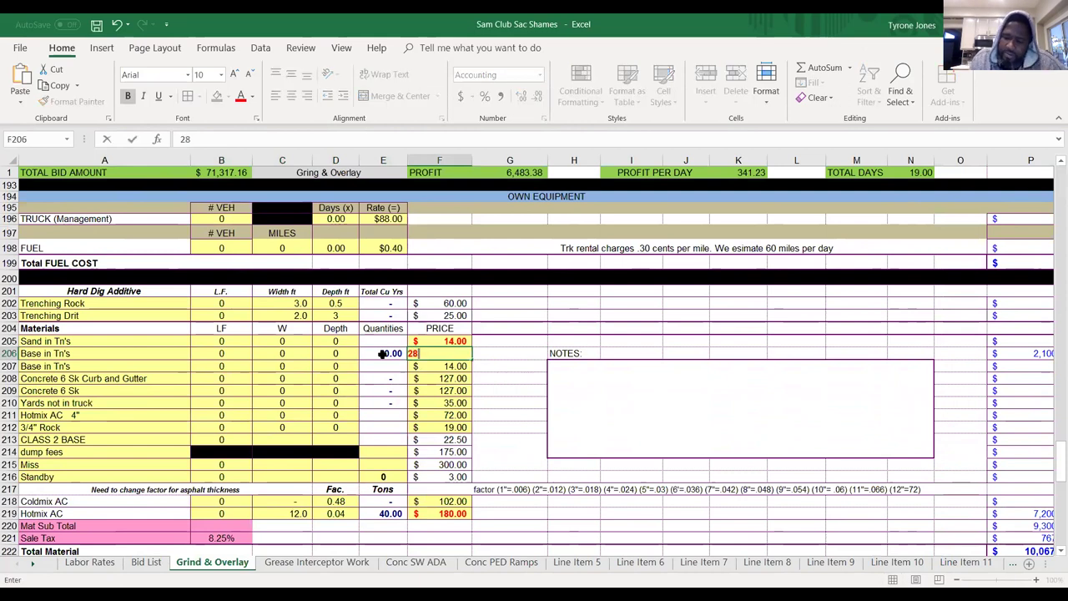
pyautogui.press('Tab')
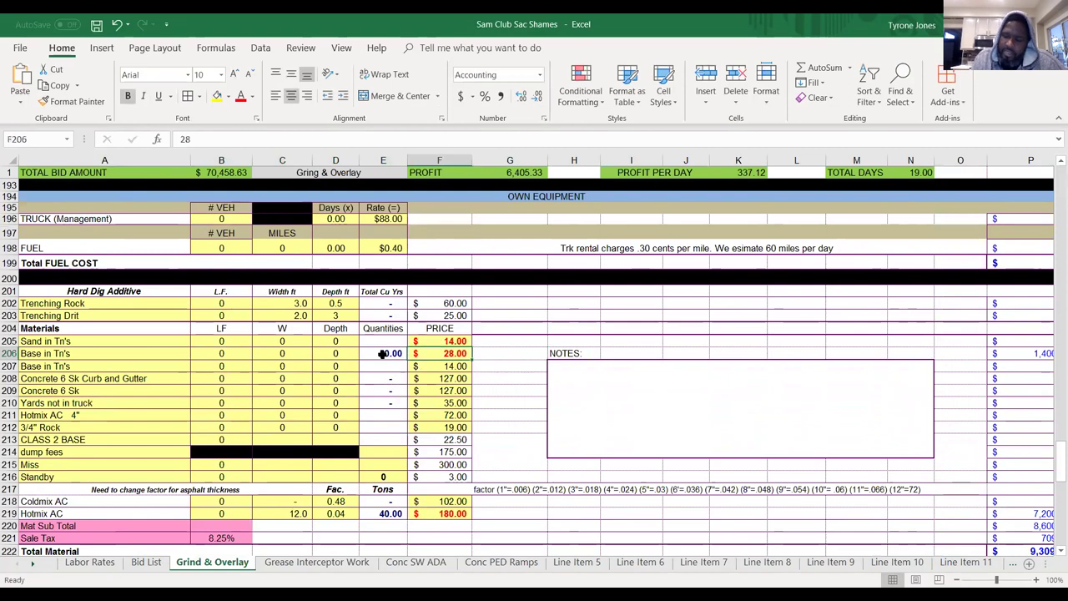
pyautogui.write('16')
pyautogui.press('Return')
pyautogui.press('Left')
pyautogui.press('Left')
pyautogui.press('Left')
pyautogui.press('Left')
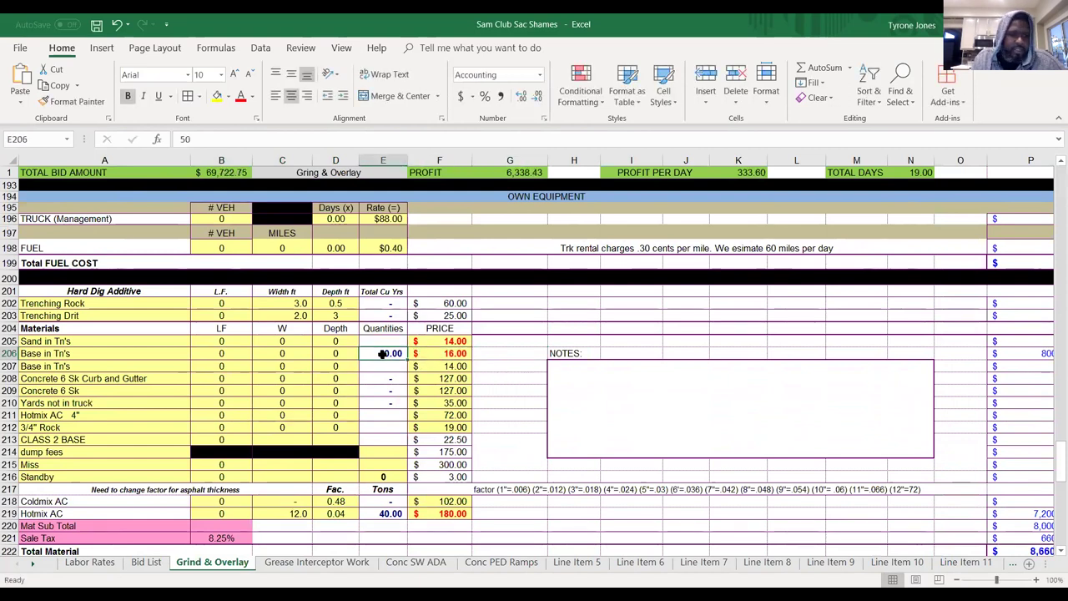
# Check the remaining Materials quantities from the base row down to the Hotmix AC tonnage.
pyautogui.press('Right')
pyautogui.press('Right')
pyautogui.press('Right')
pyautogui.press('Down')
pyautogui.press('Down')
pyautogui.press('Down')
pyautogui.press('Down')
pyautogui.press('Down')
pyautogui.press('Down')
pyautogui.press('Up')
pyautogui.press('Up')
pyautogui.press('Up')
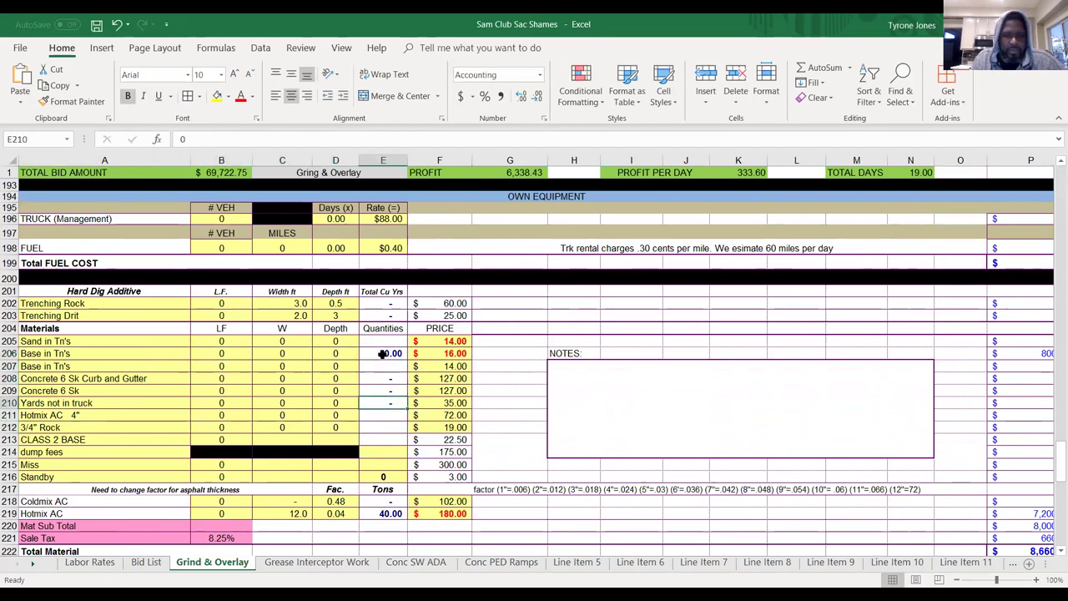
pyautogui.press('Down')
pyautogui.press('Down')
pyautogui.press('Down')
pyautogui.press('Down')
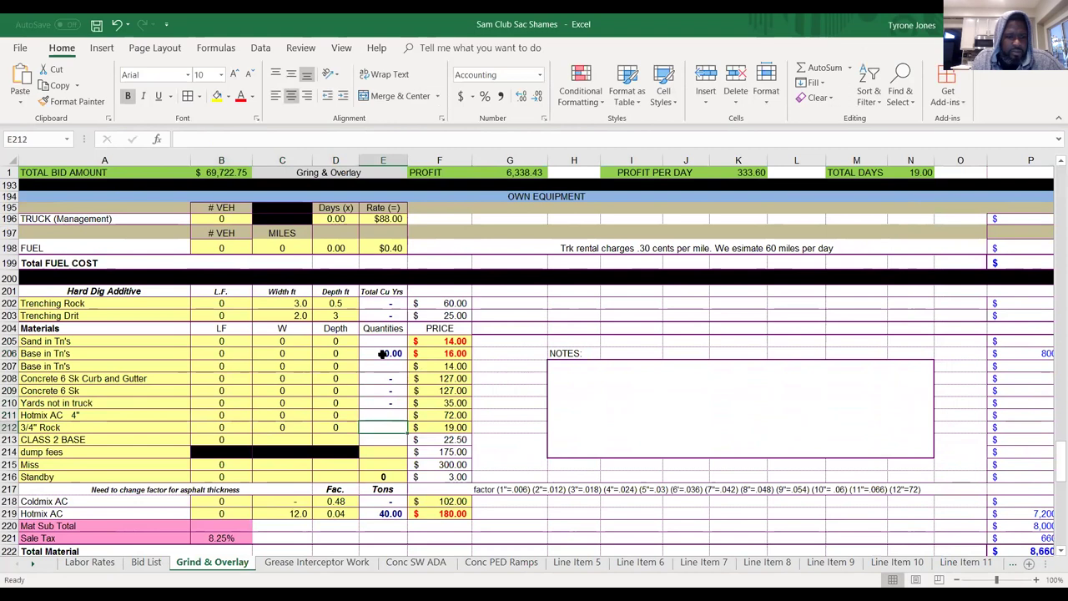
pyautogui.press('Down')
pyautogui.press('Down')
pyautogui.press('Down')
pyautogui.press('Down')
pyautogui.press('Down')
pyautogui.press('Down')
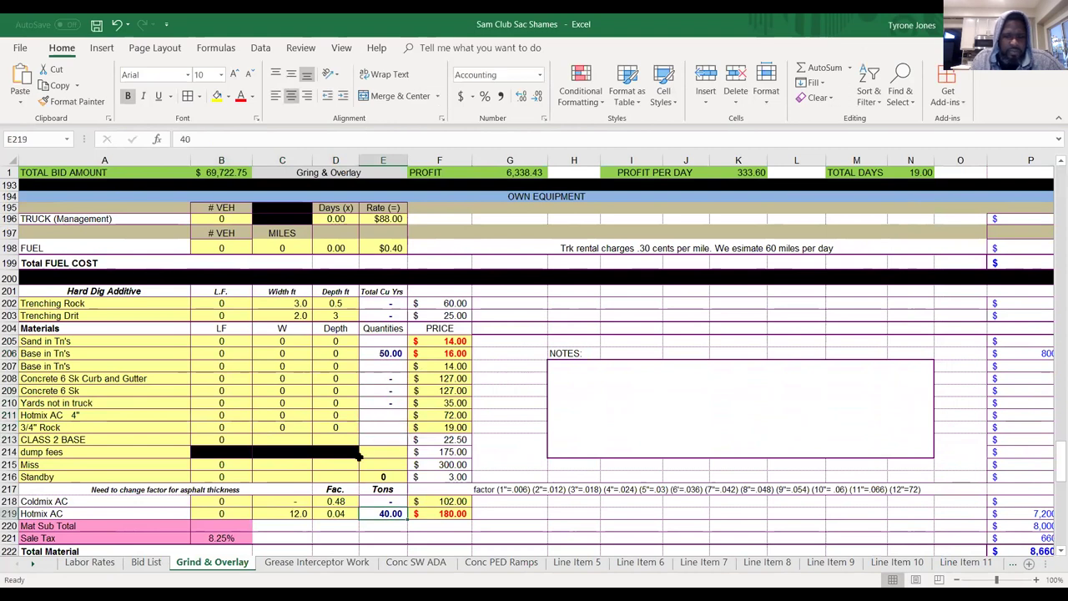
# Review the Grind & Overlay sheet from Materials up through Owned Equip. and Rental Equip. to the Raw Material section.
pyautogui.click(140, 342)
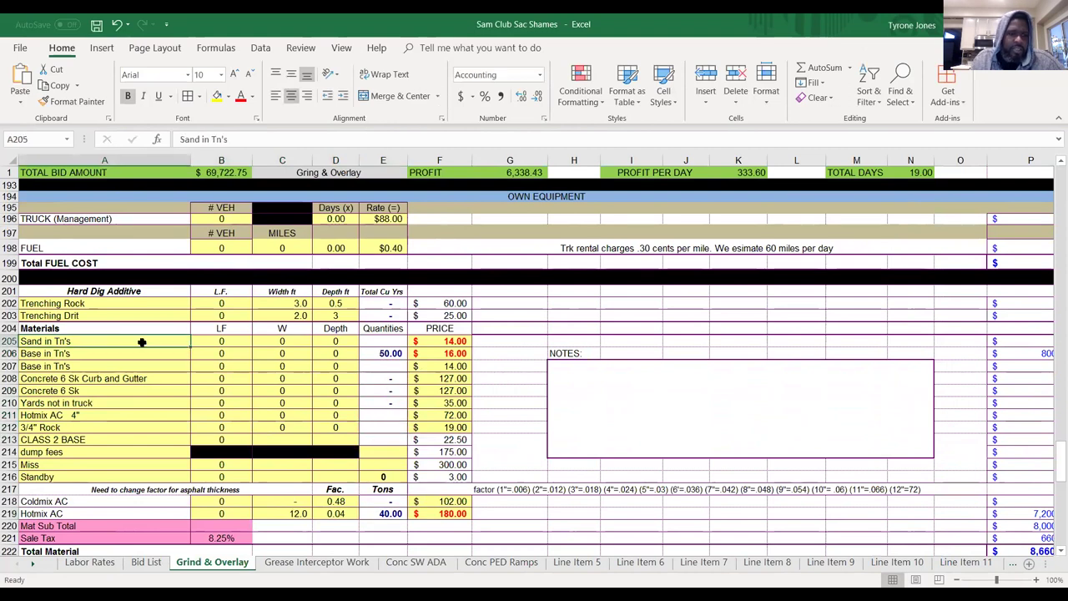
pyautogui.press('Up')
pyautogui.press('Up')
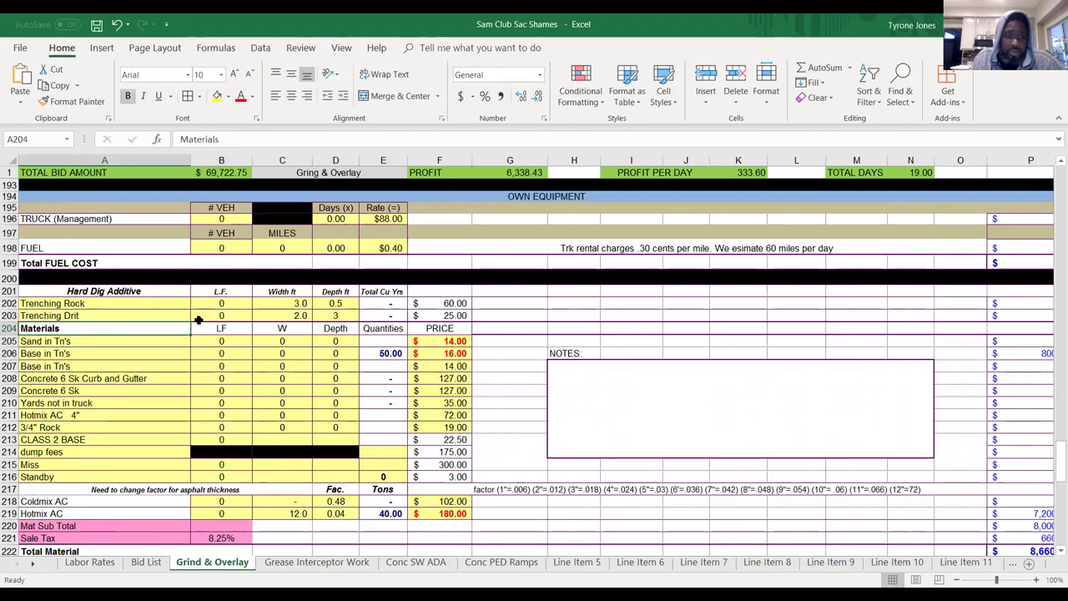
pyautogui.press('Up')
pyautogui.press('Up')
pyautogui.press('Up')
pyautogui.press('Up')
pyautogui.press('Up')
pyautogui.press('Up')
pyautogui.press('Up')
pyautogui.press('Up')
pyautogui.press('Up')
pyautogui.press('Up')
pyautogui.press('Up')
pyautogui.press('Up')
pyautogui.press('Up')
pyautogui.press('Up')
pyautogui.press('Up')
pyautogui.press('Up')
pyautogui.press('Up')
pyautogui.press('Up')
pyautogui.press('Up')
pyautogui.press('Up')
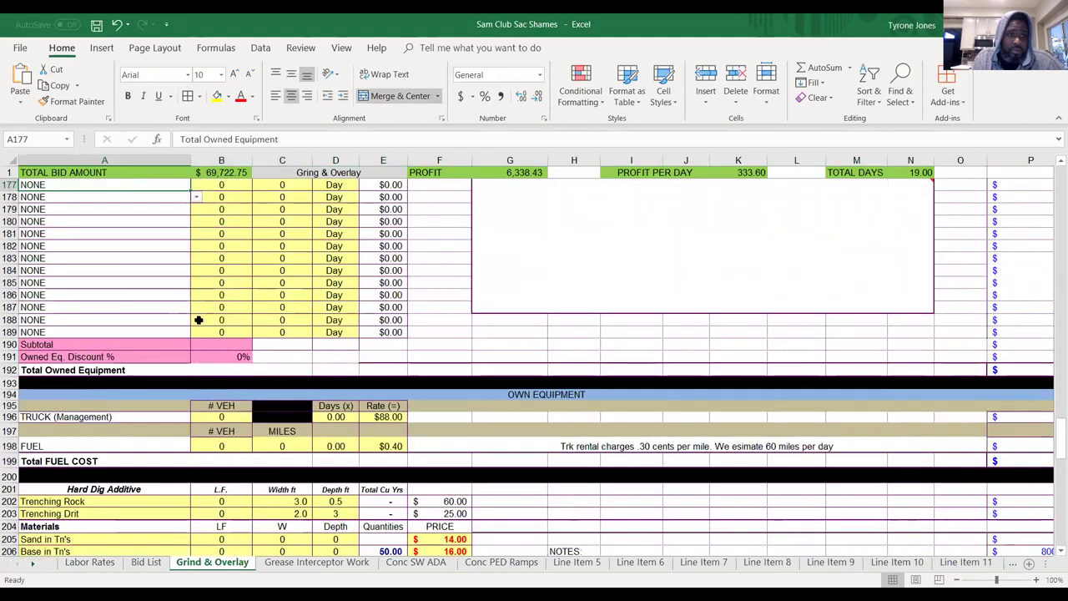
pyautogui.press('Up')
pyautogui.press('Up')
pyautogui.press('Up')
pyautogui.press('Up')
pyautogui.press('Up')
pyautogui.press('Up')
pyautogui.press('Up')
pyautogui.press('Up')
pyautogui.press('Up')
pyautogui.press('Up')
pyautogui.press('Up')
pyautogui.press('Up')
pyautogui.press('Up')
pyautogui.press('Up')
pyautogui.press('Up')
pyautogui.press('Up')
pyautogui.press('Up')
pyautogui.press('Up')
pyautogui.press('Up')
pyautogui.press('Up')
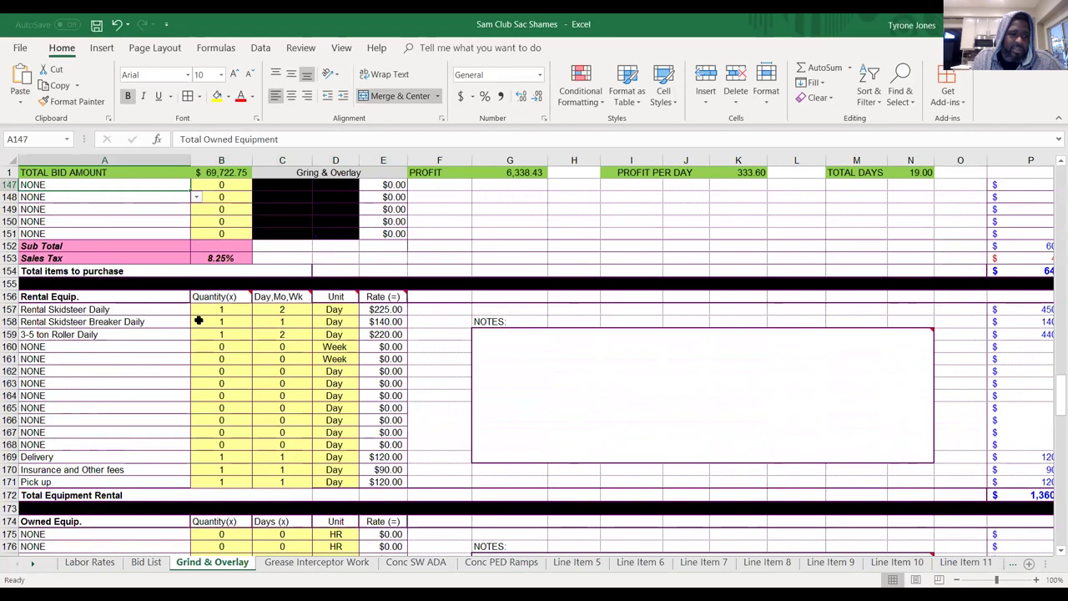
pyautogui.press('Up')
pyautogui.press('Up')
pyautogui.press('Up')
pyautogui.press('Up')
pyautogui.press('Up')
pyautogui.press('Up')
pyautogui.press('Up')
pyautogui.press('Up')
pyautogui.press('Up')
pyautogui.press('Up')
pyautogui.press('Up')
pyautogui.press('Up')
pyautogui.press('Up')
pyautogui.press('Up')
pyautogui.press('Up')
pyautogui.press('Up')
pyautogui.press('Up')
pyautogui.press('Up')
pyautogui.press('Up')
pyautogui.press('Up')
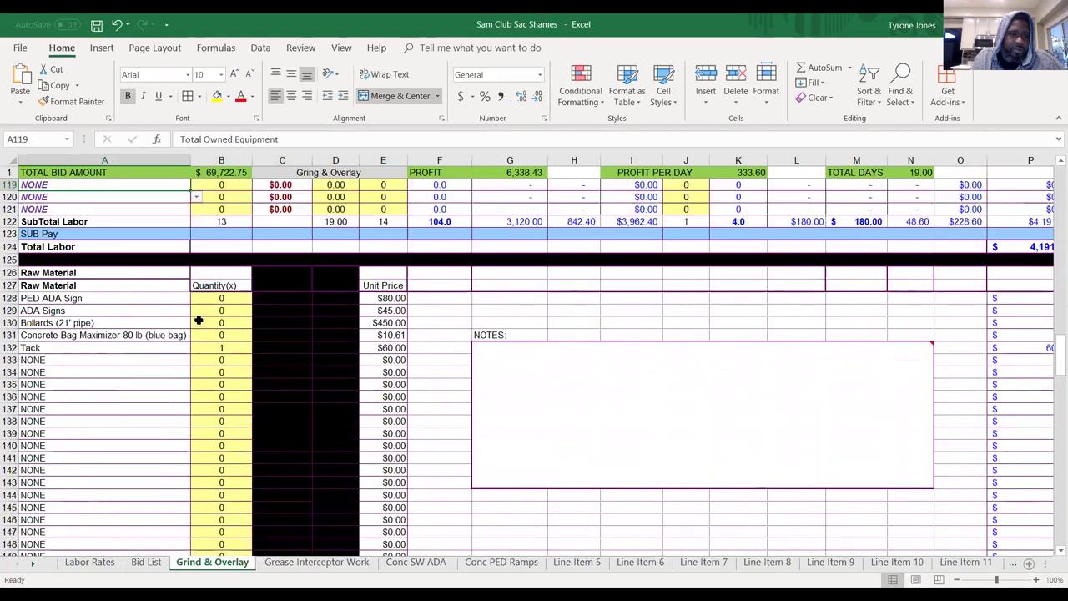
# Check the Raw Material items and quantities from Total Labor down to the rows below Tack.
pyautogui.press('Down')
pyautogui.press('Down')
pyautogui.press('Down')
pyautogui.press('Down')
pyautogui.press('Down')
pyautogui.press('Down')
pyautogui.press('Down')
pyautogui.press('Down')
pyautogui.press('Down')
pyautogui.press('Down')
pyautogui.press('Down')
pyautogui.press('Down')
pyautogui.press('Down')
pyautogui.press('Down')
pyautogui.press('Down')
pyautogui.press('Up')
pyautogui.press('Up')
pyautogui.press('Up')
pyautogui.press('Up')
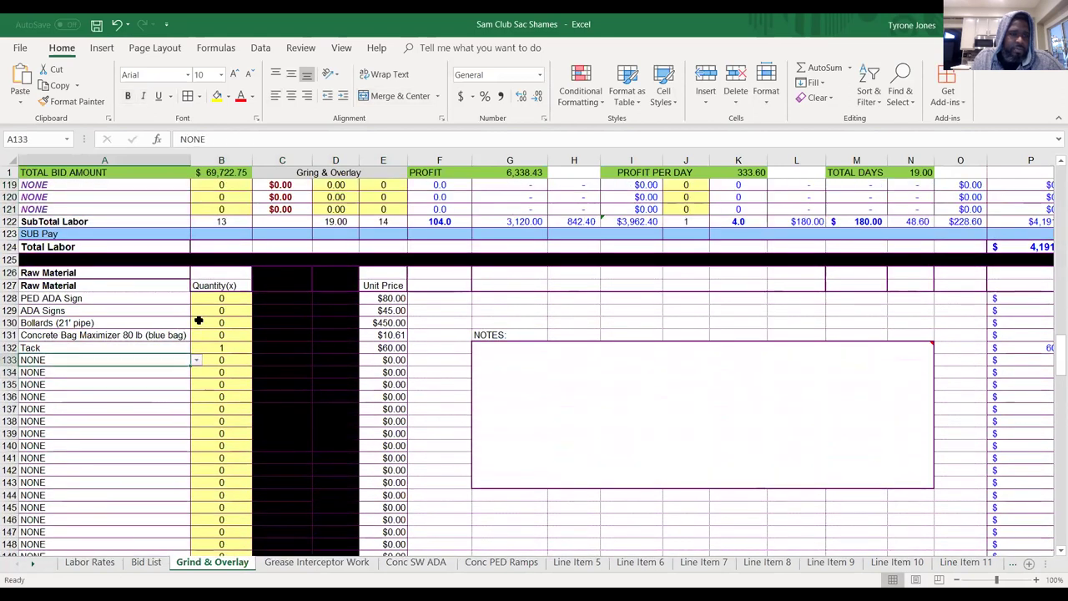
# Review the labor activities from the Raw Material section up past the bollard and concrete activities to Class 2 Base installation.
pyautogui.press('Up')
pyautogui.press('Up')
pyautogui.press('Up')
pyautogui.press('Up')
pyautogui.press('Up')
pyautogui.press('Up')
pyautogui.press('Up')
pyautogui.press('Up')
pyautogui.press('Up')
pyautogui.press('Up')
pyautogui.press('Up')
pyautogui.press('Up')
pyautogui.press('Up')
pyautogui.press('Up')
pyautogui.press('Up')
pyautogui.press('Up')
pyautogui.press('Up')
pyautogui.press('Up')
pyautogui.press('Up')
pyautogui.press('Up')
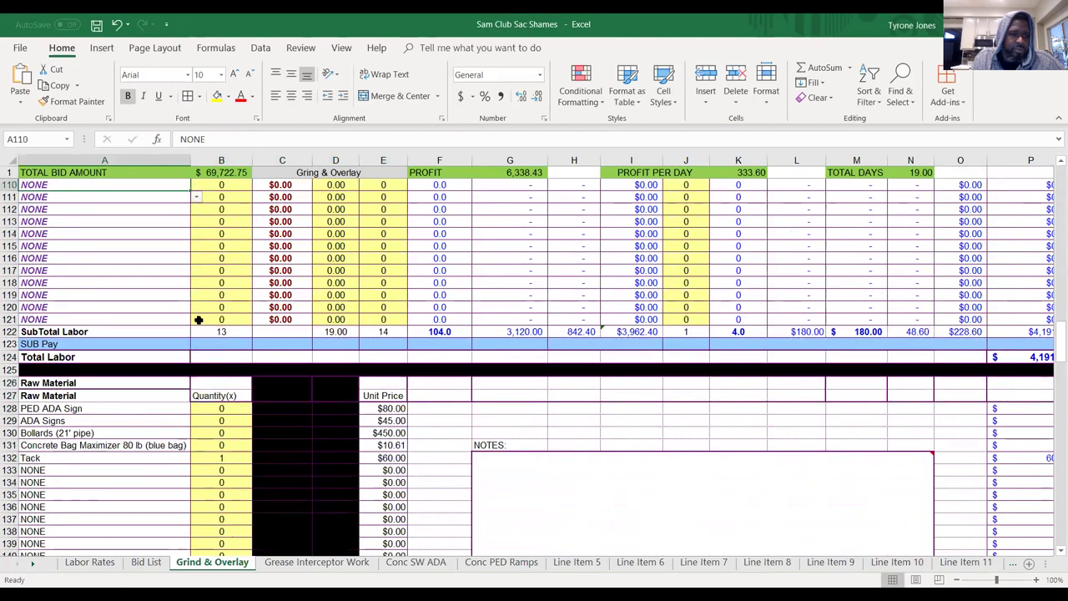
pyautogui.press('Up')
pyautogui.press('Up')
pyautogui.press('Up')
pyautogui.press('Up')
pyautogui.press('Up')
pyautogui.press('Up')
pyautogui.press('Up')
pyautogui.press('Up')
pyautogui.press('Up')
pyautogui.press('Up')
pyautogui.press('Up')
pyautogui.press('Up')
pyautogui.press('Up')
pyautogui.press('Up')
pyautogui.press('Up')
pyautogui.press('Up')
pyautogui.press('Up')
pyautogui.press('Up')
pyautogui.press('Up')
pyautogui.press('Up')
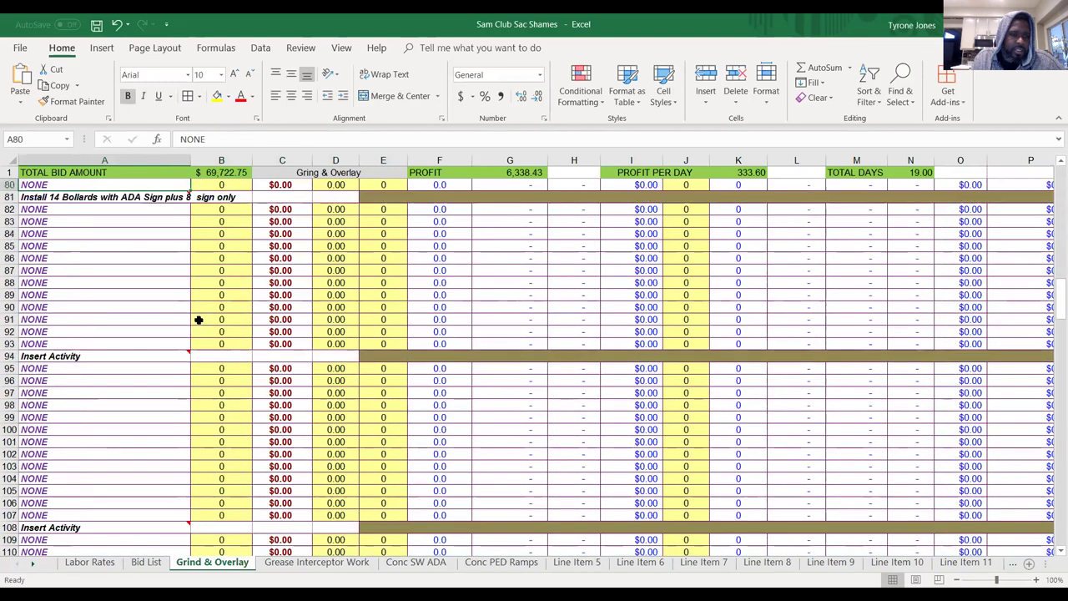
pyautogui.press('Up')
pyautogui.press('Up')
pyautogui.press('Up')
pyautogui.press('Up')
pyautogui.press('Up')
pyautogui.press('Up')
pyautogui.press('Up')
pyautogui.press('Up')
pyautogui.press('Up')
pyautogui.press('Up')
pyautogui.press('Up')
pyautogui.press('Up')
pyautogui.press('Up')
pyautogui.press('Up')
pyautogui.press('Up')
pyautogui.press('Up')
pyautogui.press('Up')
pyautogui.press('Up')
pyautogui.press('Up')
pyautogui.press('Up')
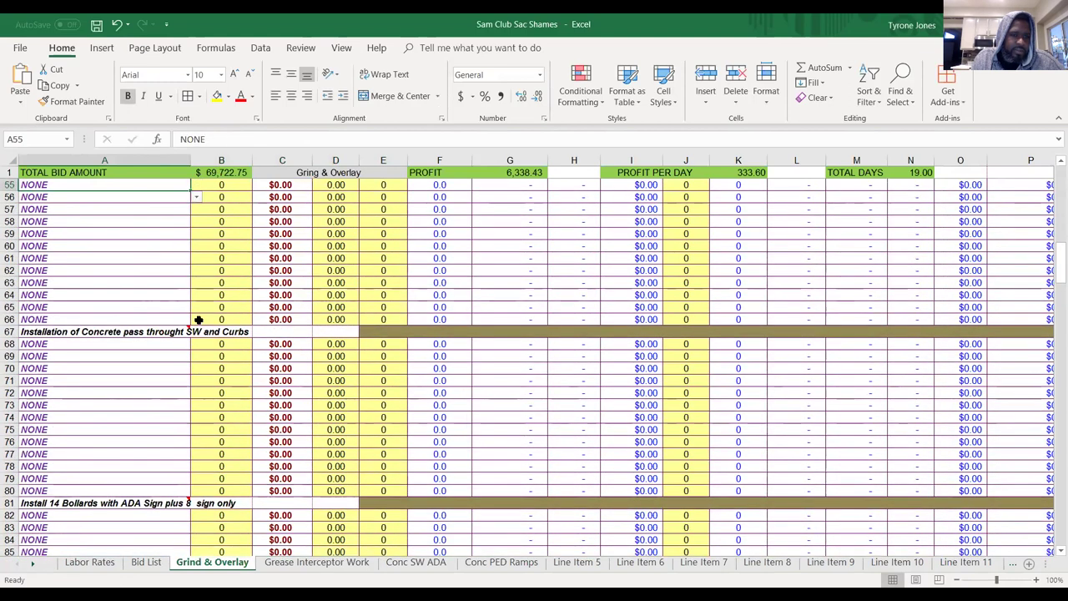
pyautogui.press('Down')
pyautogui.press('Down')
pyautogui.press('Down')
pyautogui.press('Down')
pyautogui.press('Down')
pyautogui.press('Down')
pyautogui.press('Down')
pyautogui.press('Down')
pyautogui.press('Down')
pyautogui.press('Down')
pyautogui.press('Down')
pyautogui.press('Down')
pyautogui.press('Down')
pyautogui.press('Down')
pyautogui.press('Down')
pyautogui.press('Down')
pyautogui.press('Down')
pyautogui.press('Down')
pyautogui.press('Down')
pyautogui.press('Down')
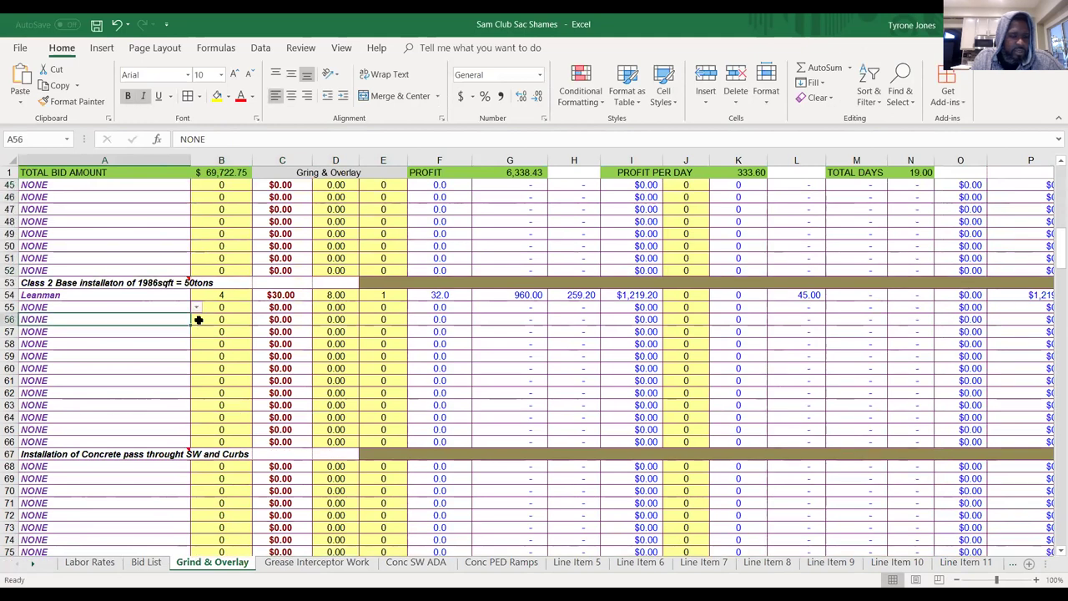
# Assign Leanman as the first labor entry under the activity for installing concrete SW and curbs.
pyautogui.press('Down')
pyautogui.press('Down')
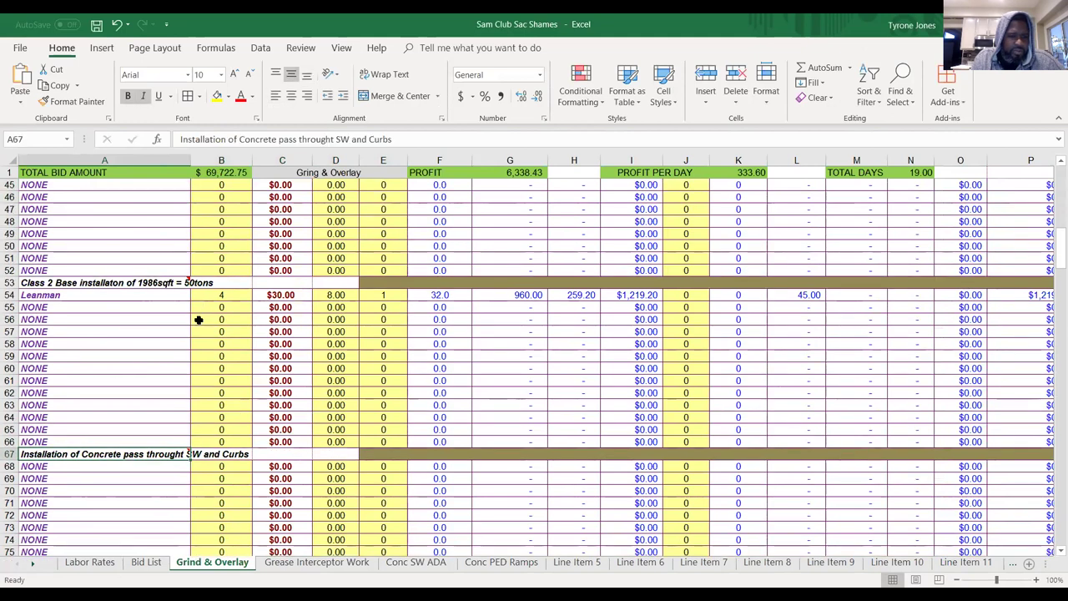
pyautogui.press('Down')
pyautogui.press('Down')
pyautogui.press('Down')
pyautogui.press('Down')
pyautogui.press('Down')
pyautogui.press('Up')
pyautogui.press('Up')
pyautogui.press('Up')
pyautogui.press('Up')
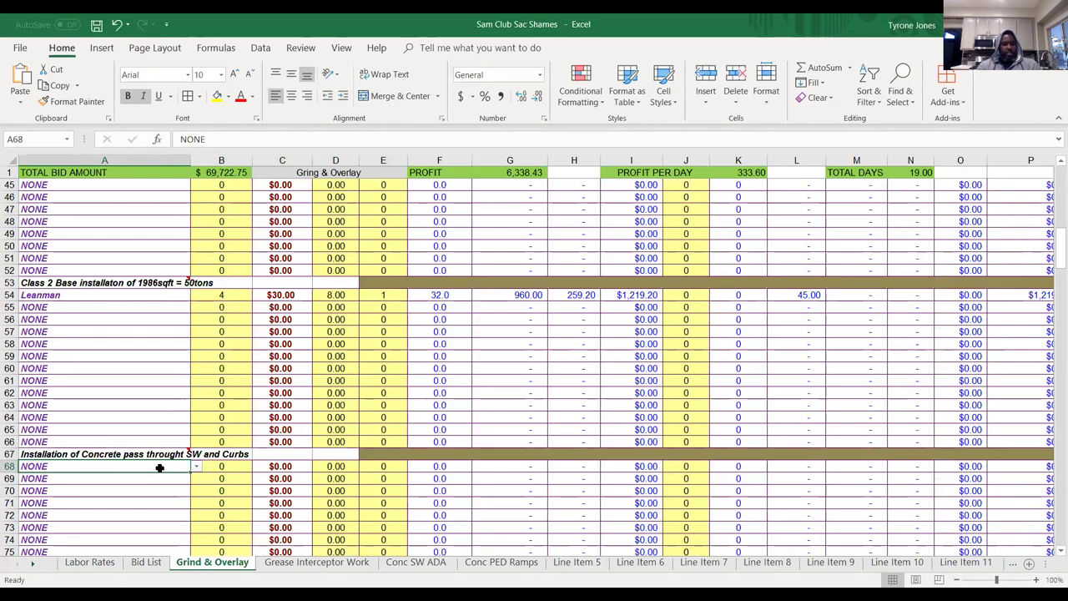
pyautogui.click(196, 467)
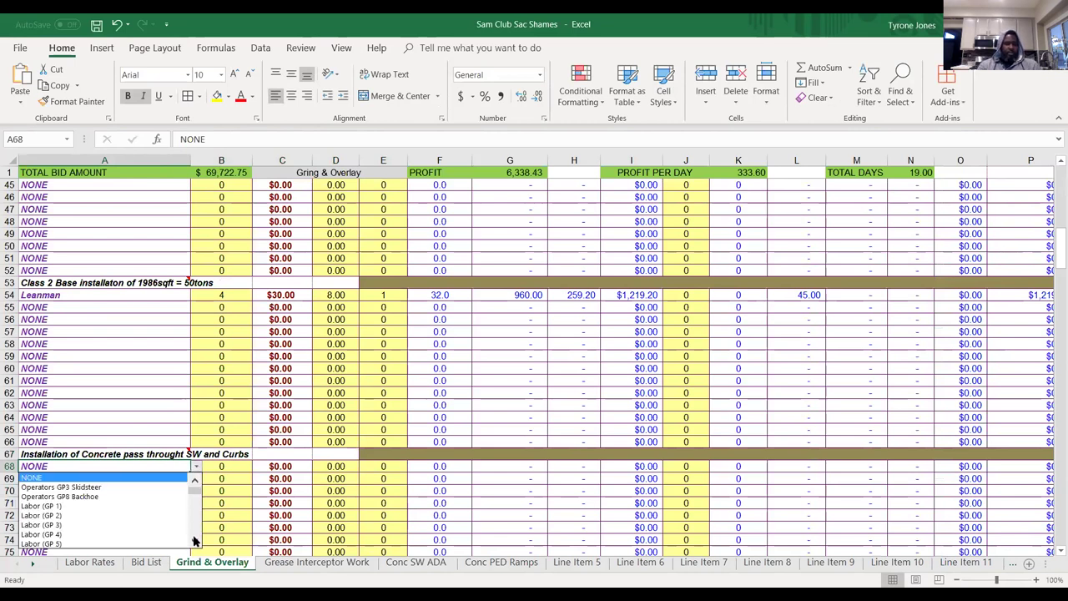
pyautogui.scroll(-7, 195, 540)
pyautogui.scroll(-3, 195, 541)
pyautogui.click(94, 480)
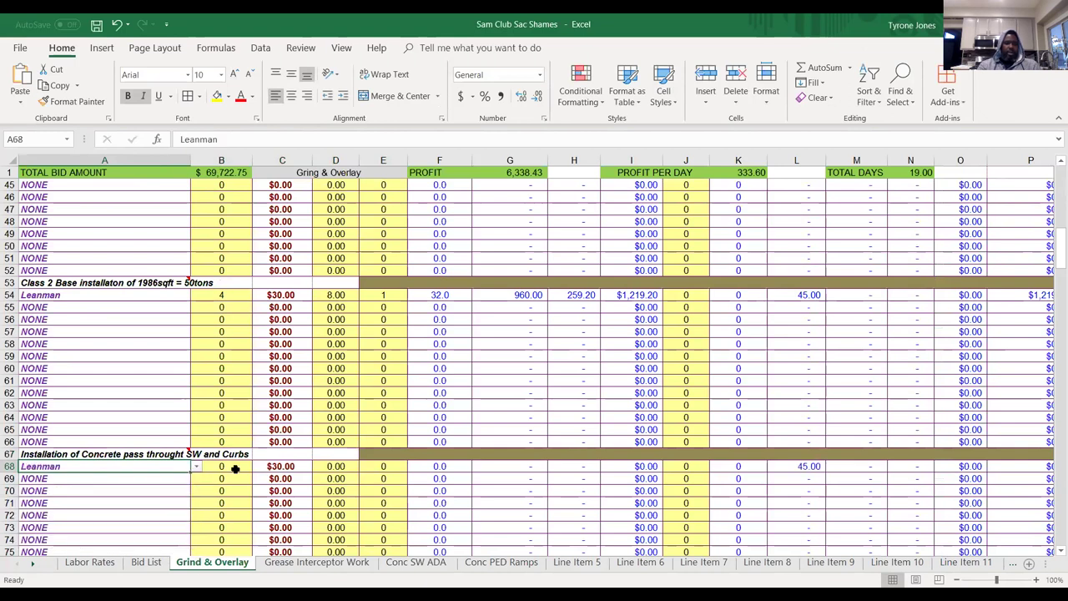
# Fill in the concrete activity's Leanman row with 4 in B68, 8 in D68 and 2 in E68.
pyautogui.click(235, 469)
pyautogui.write('4')
pyautogui.press('Tab')
pyautogui.press('Tab')
pyautogui.hotkey('shift', 'Tab')
pyautogui.press('Tab')
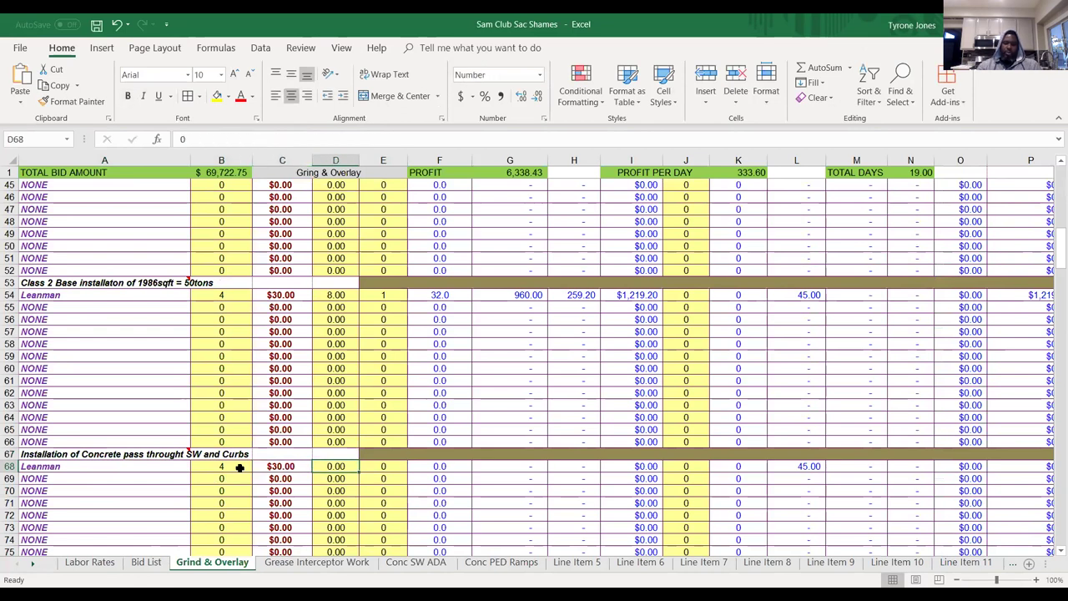
pyautogui.write('8')
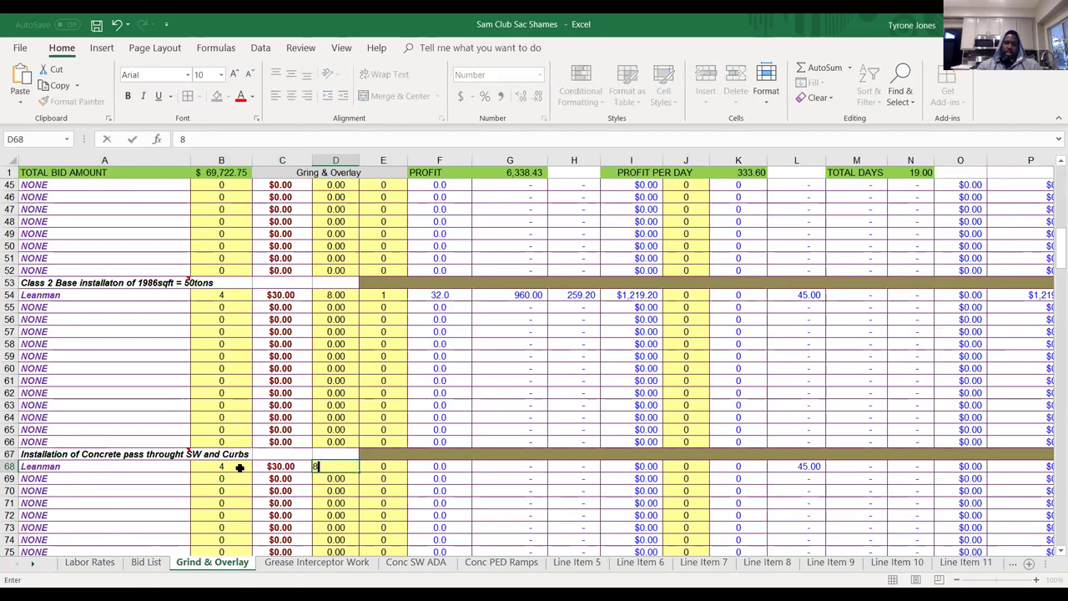
pyautogui.press('Tab')
pyautogui.write('2')
pyautogui.press('Tab')
pyautogui.hotkey('shift', 'Tab')
pyautogui.hotkey('shift', 'Tab')
pyautogui.hotkey('shift', 'Tab')
pyautogui.hotkey('shift', 'Tab')
pyautogui.hotkey('shift', 'Tab')
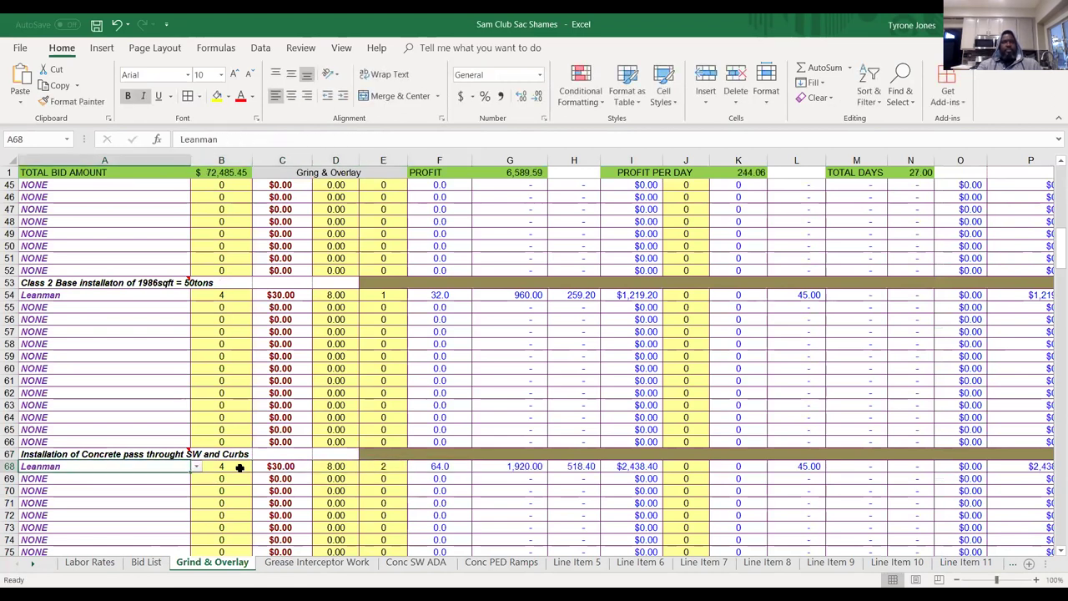
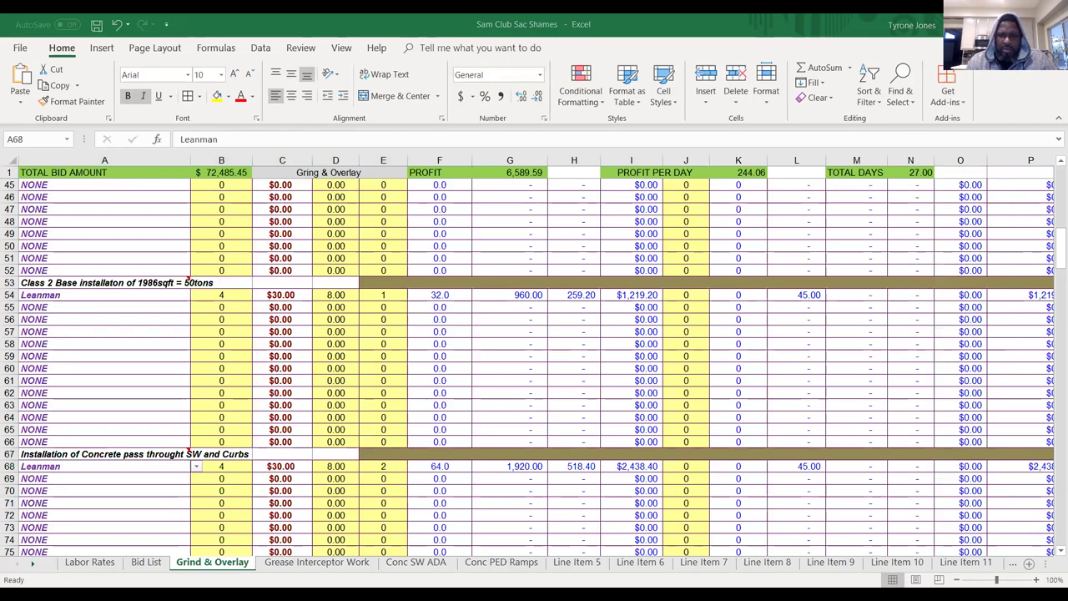
# Switch to the C8_0 ADA Improvements plan in Acrobat Reader and activate distance measuring over the lower plan's two parking islands.
pyautogui.hotkey('alt', 'Tab')
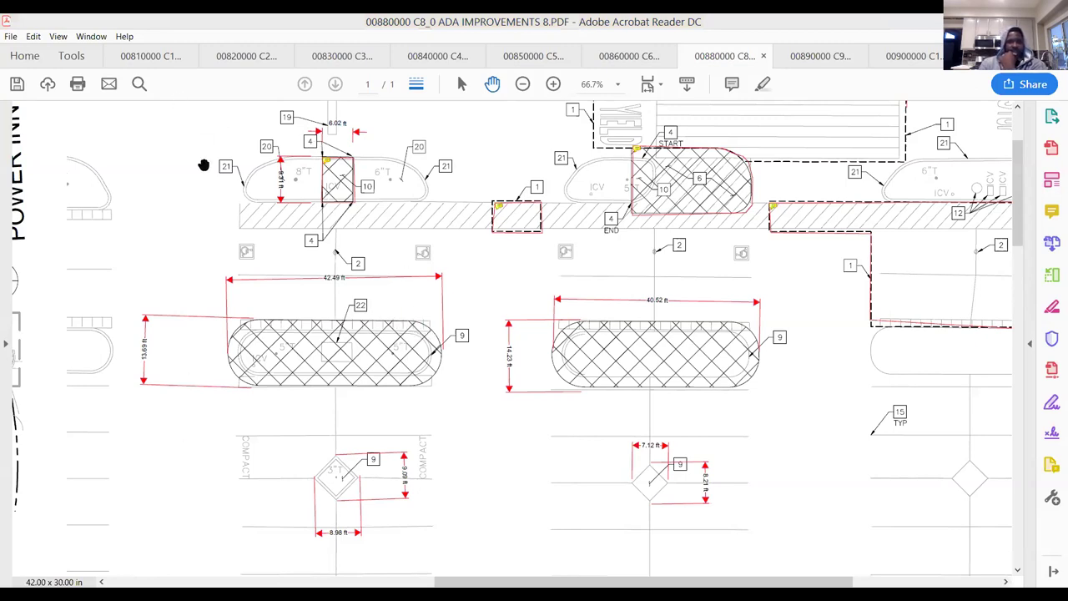
pyautogui.moveTo(1016, 223); pyautogui.dragTo(1032, 418)
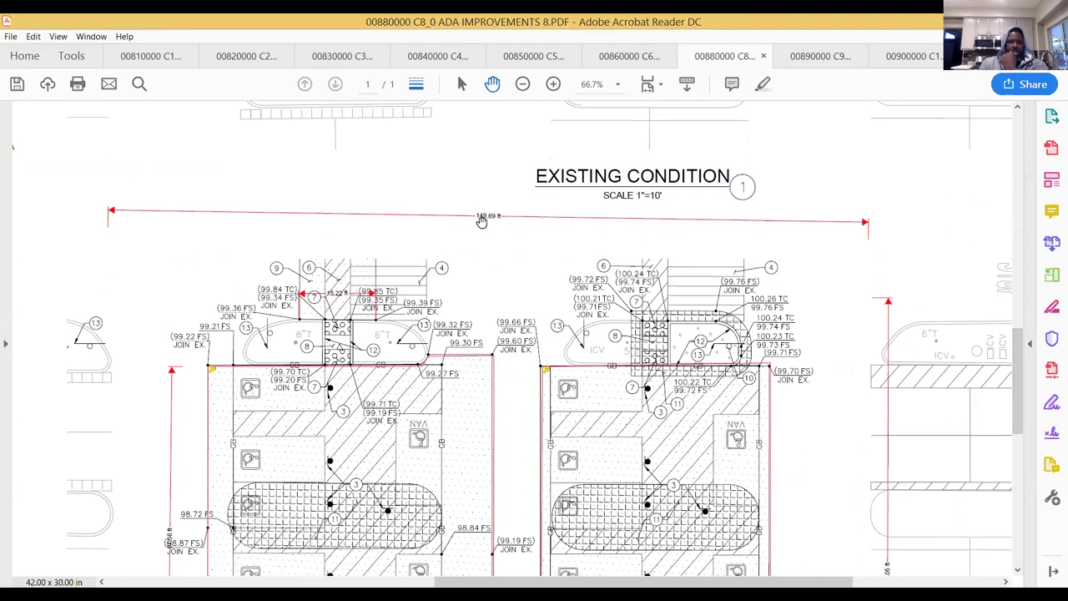
pyautogui.click(71, 56)
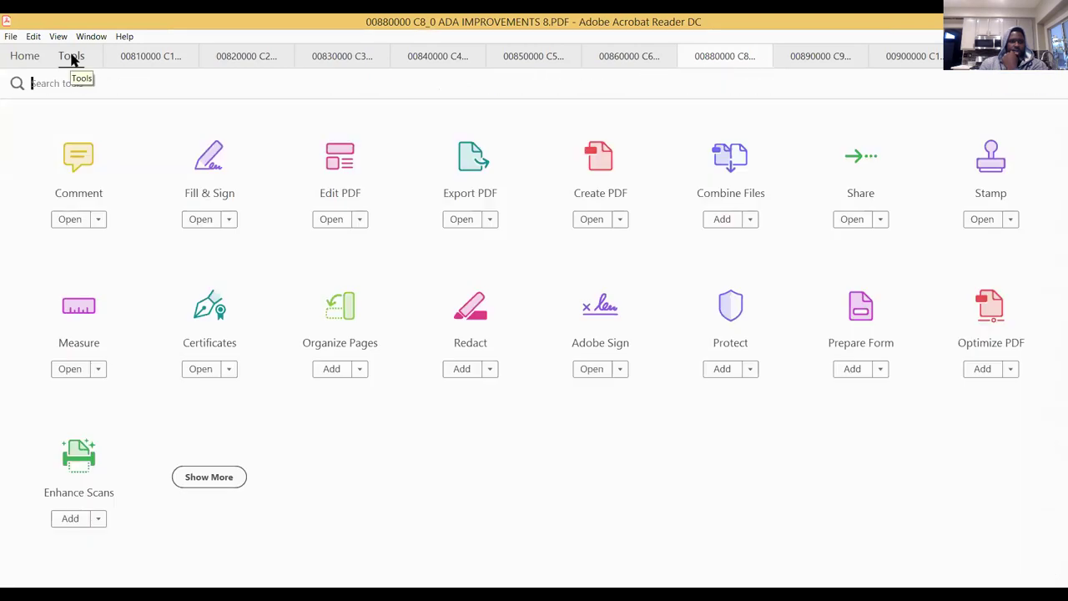
pyautogui.click(79, 306)
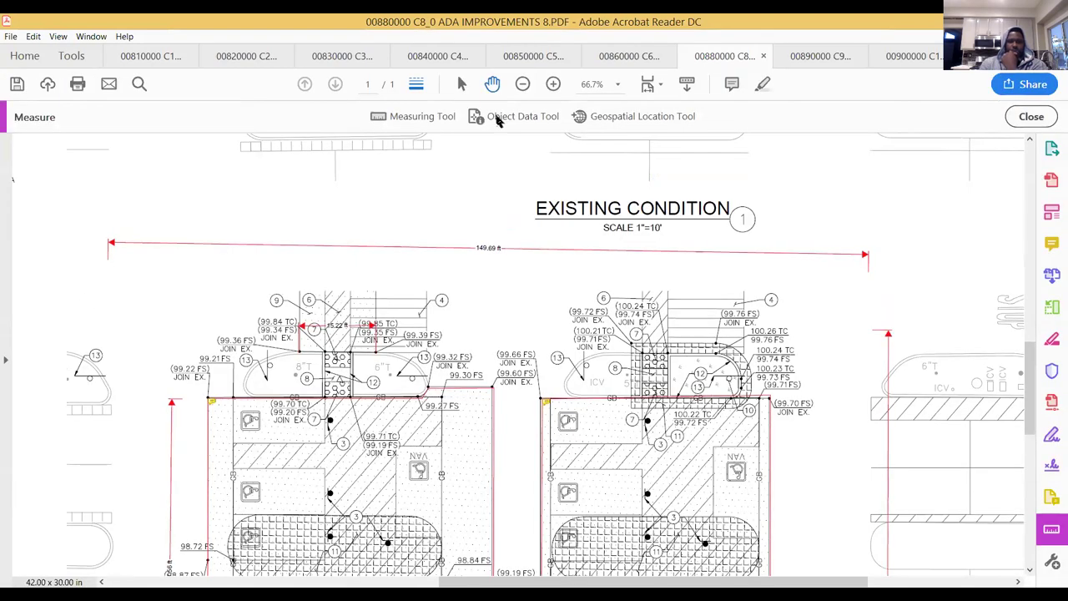
pyautogui.click(443, 121)
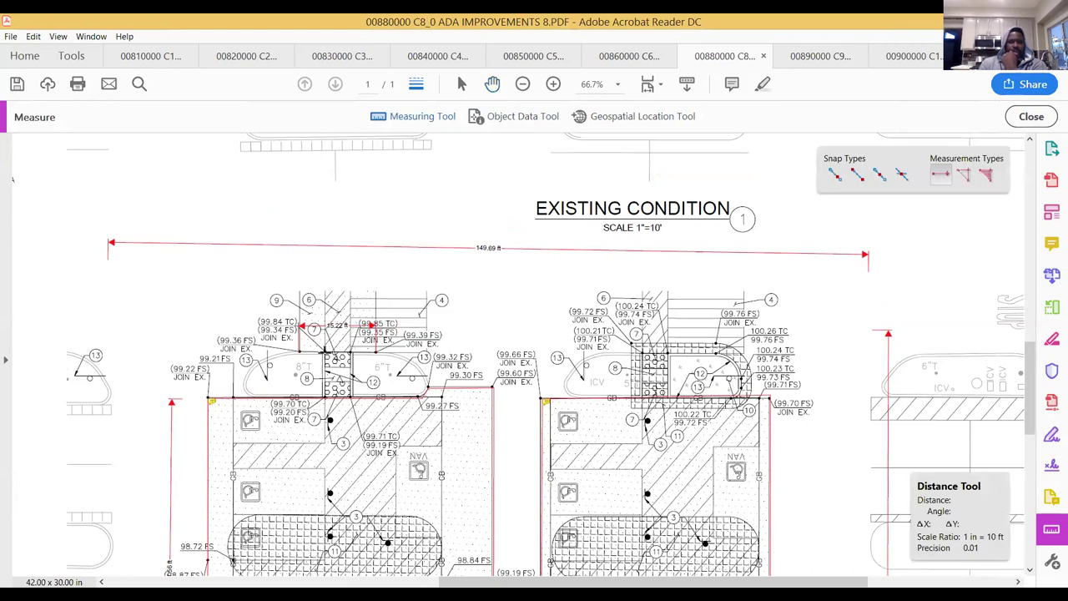
# Try to measure across the ramp area in the first parking island and delete the stray measurement.
pyautogui.click(335, 357)
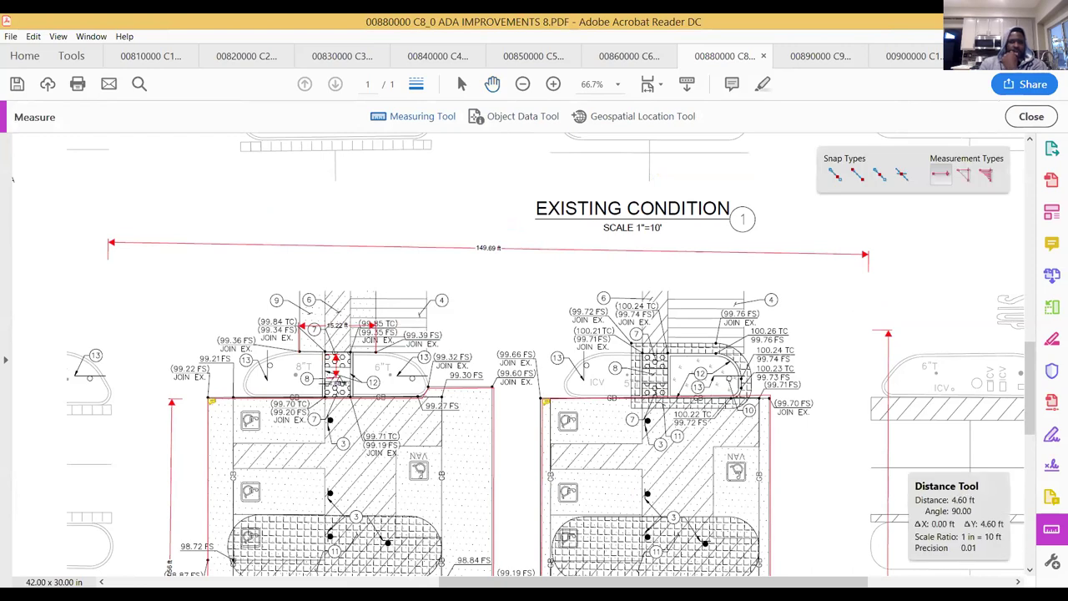
pyautogui.click(335, 392)
pyautogui.press('Escape')
pyautogui.click(315, 347)
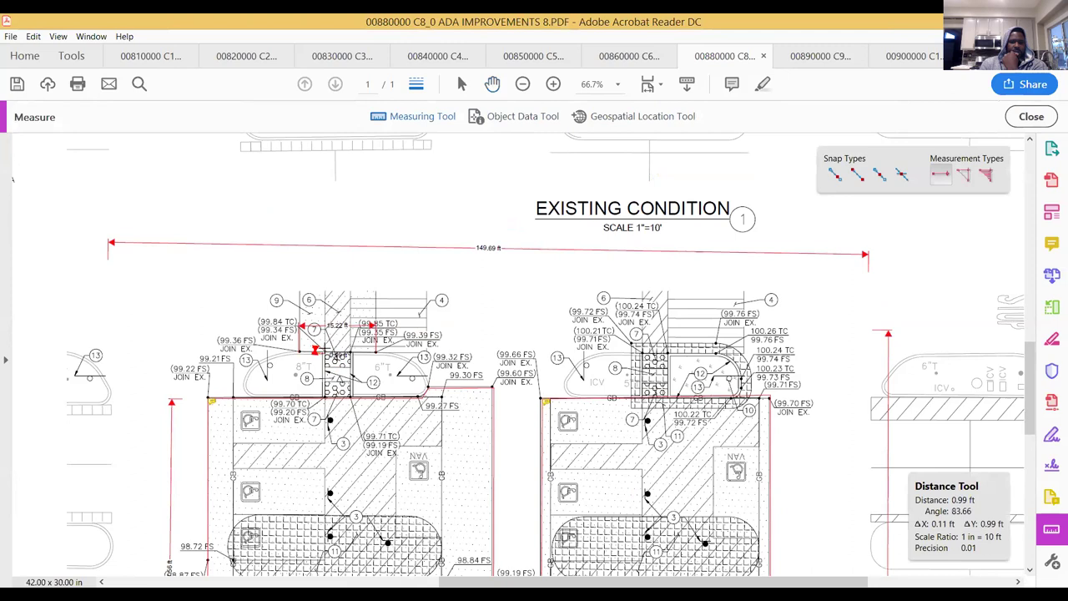
pyautogui.rightClick(331, 352)
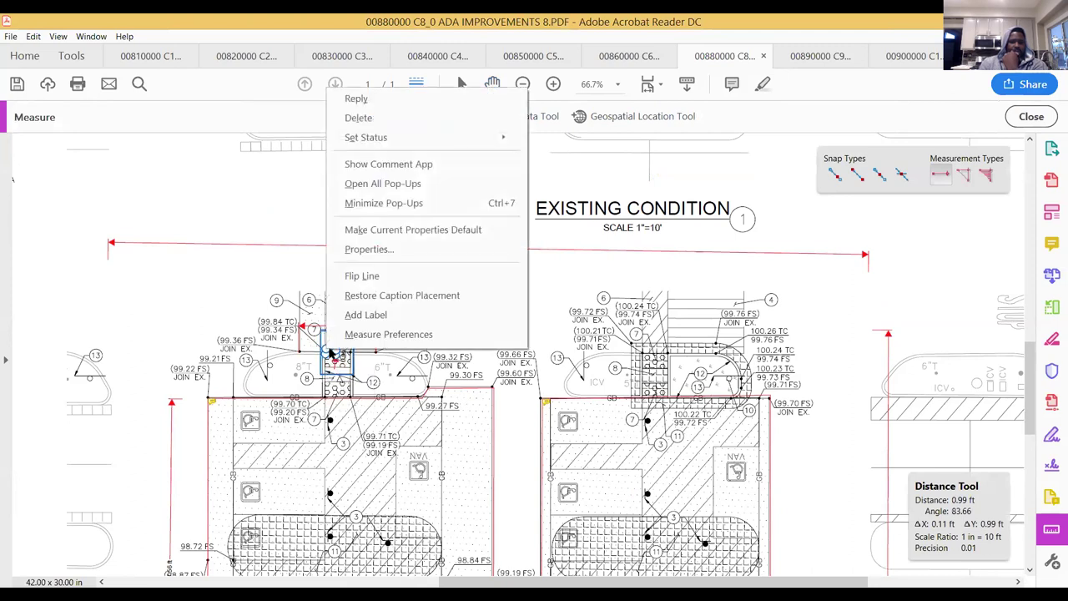
pyautogui.click(354, 118)
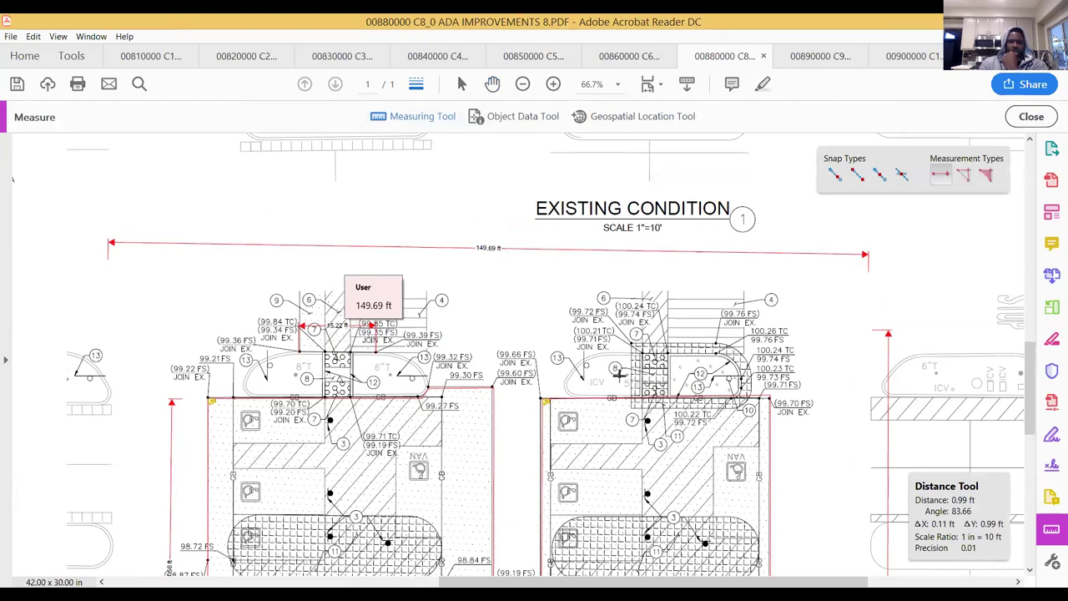
# Measure the curb edge of the second parking island from the ramp to its rounded end, placing the dimension above the island.
pyautogui.click(669, 344)
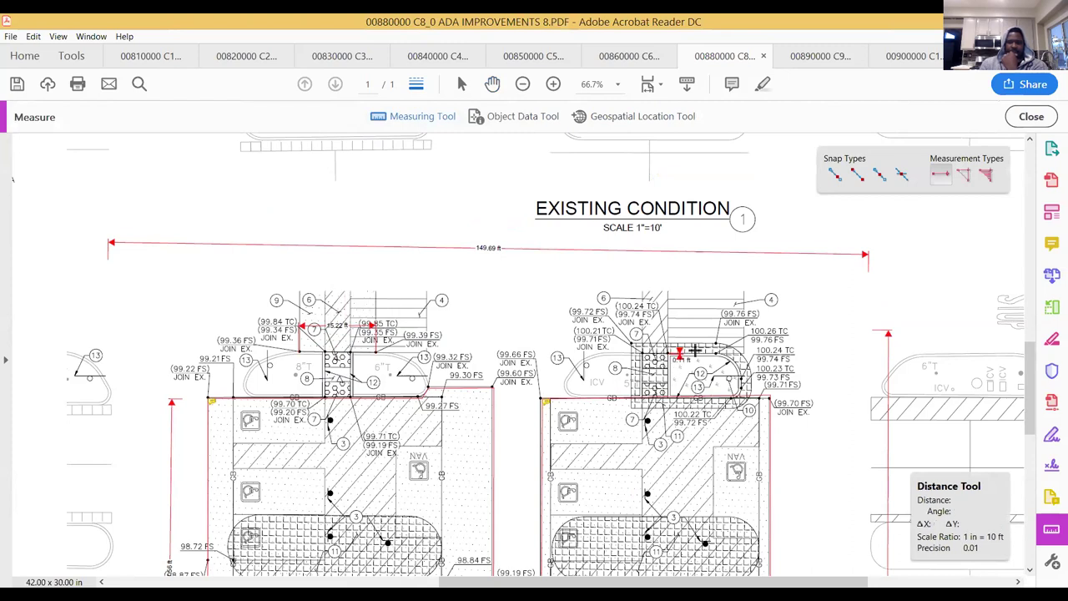
pyautogui.click(741, 345)
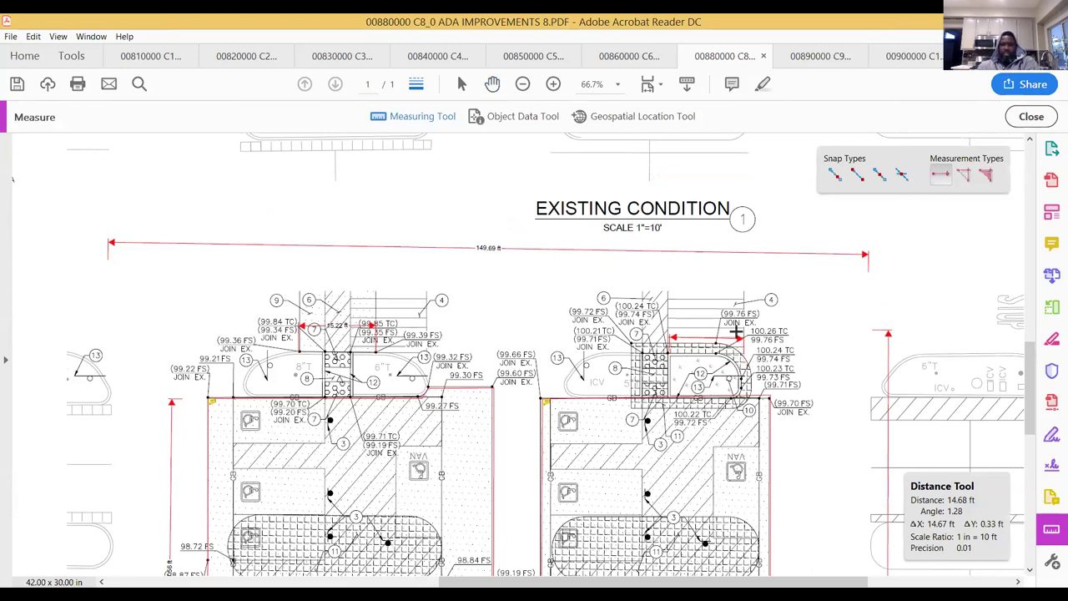
pyautogui.click(738, 323)
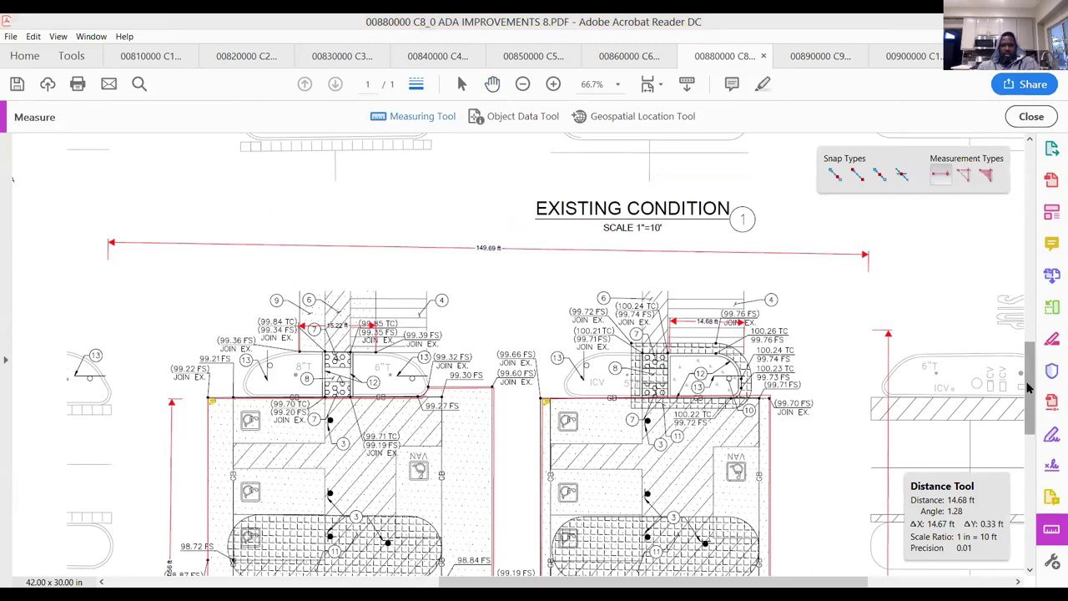
pyautogui.moveTo(1031, 392)
pyautogui.mouseDown()
pyautogui.moveTo(1050, 522)
pyautogui.moveTo(1015, 157)
pyautogui.mouseUp()
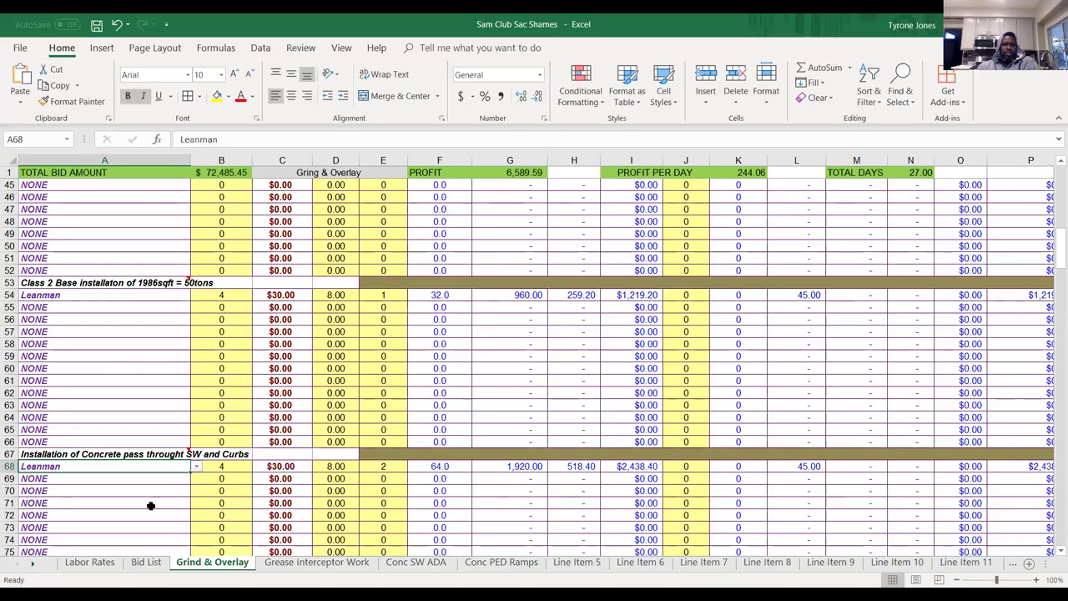
# Return to the Excel estimate and review the labor rows from the concrete activity down through the 14 bollards activity.
pyautogui.click(150, 505)
pyautogui.press('Down')
pyautogui.press('Down')
pyautogui.press('Down')
pyautogui.press('Down')
pyautogui.press('Down')
pyautogui.press('Down')
pyautogui.press('Down')
pyautogui.press('Down')
pyautogui.press('Down')
pyautogui.press('Down')
pyautogui.press('Down')
pyautogui.press('Down')
pyautogui.press('Down')
pyautogui.press('Down')
pyautogui.press('Down')
pyautogui.press('Down')
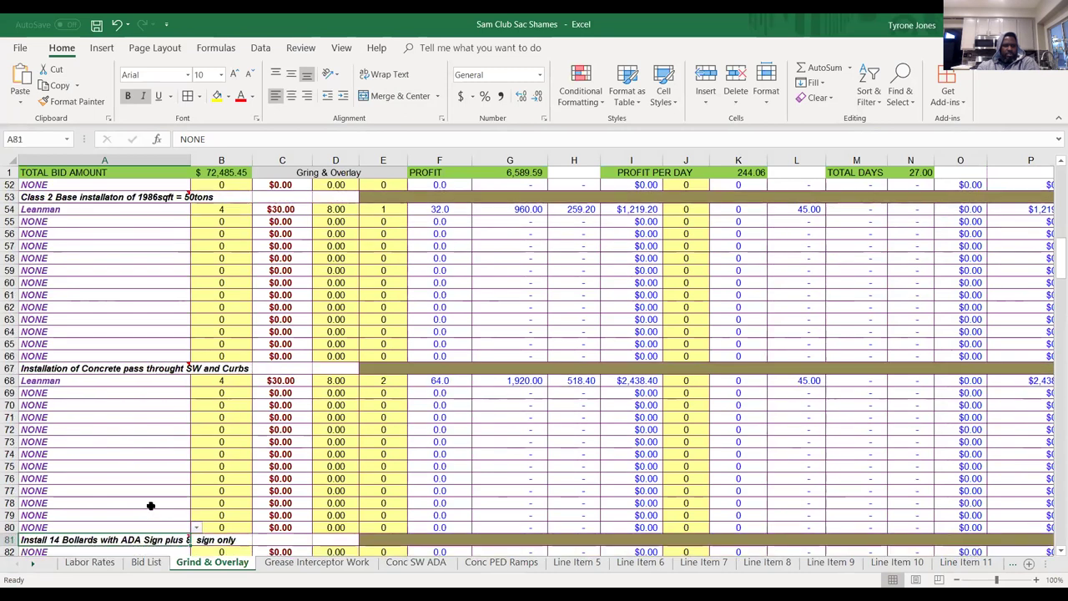
pyautogui.press('Down')
pyautogui.press('Down')
pyautogui.press('Down')
pyautogui.press('Down')
pyautogui.press('Down')
pyautogui.press('Down')
pyautogui.press('Down')
pyautogui.press('Down')
pyautogui.press('Down')
pyautogui.press('Down')
pyautogui.press('Down')
pyautogui.press('Down')
pyautogui.press('Down')
pyautogui.press('Down')
pyautogui.press('Down')
pyautogui.press('Down')
pyautogui.press('Down')
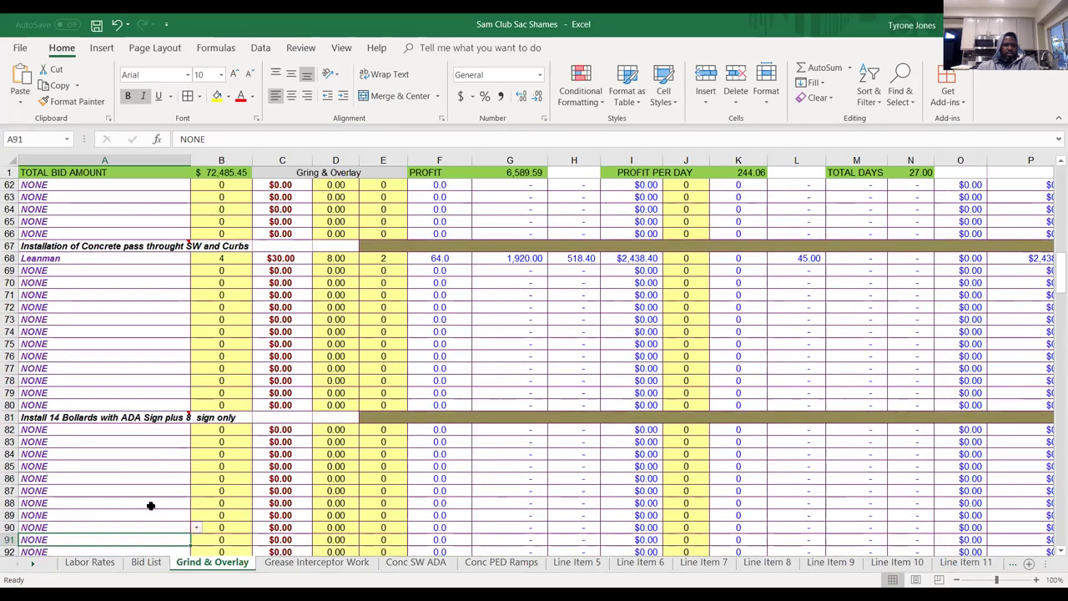
# In the Raw Material section, add Lumber 2x6x20' in the first empty row below Tack with a quantity of 9.
pyautogui.press('Down')
pyautogui.press('Down')
pyautogui.press('Down')
pyautogui.press('Down')
pyautogui.press('Down')
pyautogui.press('Down')
pyautogui.press('Down')
pyautogui.press('Down')
pyautogui.press('Down')
pyautogui.press('Down')
pyautogui.press('Down')
pyautogui.press('Down')
pyautogui.press('Down')
pyautogui.press('Down')
pyautogui.press('Down')
pyautogui.press('Down')
pyautogui.press('Down')
pyautogui.press('Down')
pyautogui.press('Down')
pyautogui.press('Down')
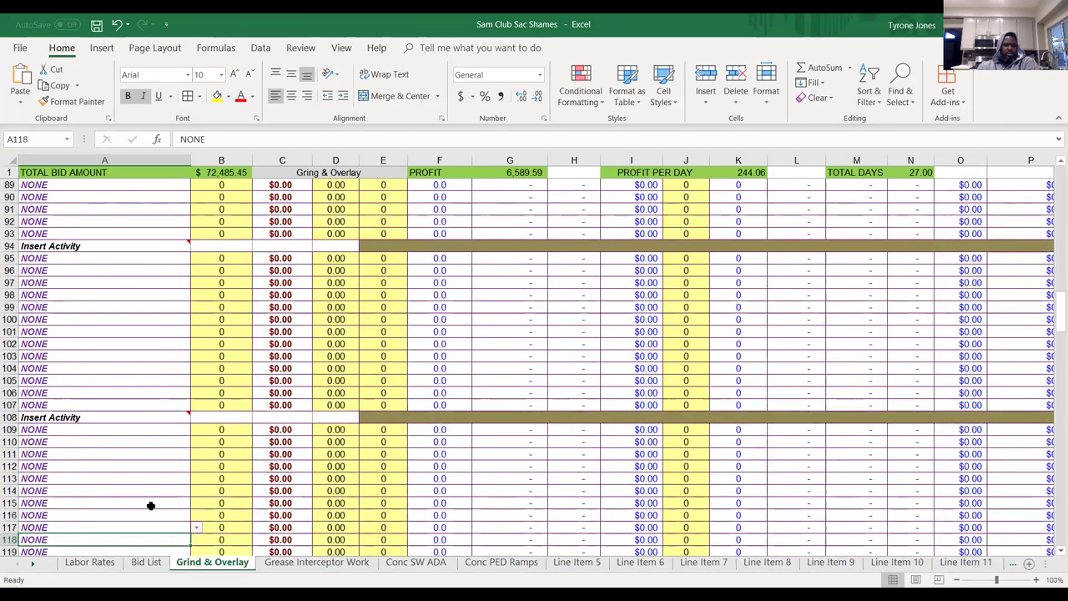
pyautogui.press('Down')
pyautogui.press('Down')
pyautogui.press('Down')
pyautogui.press('Down')
pyautogui.press('Down')
pyautogui.press('Down')
pyautogui.press('Down')
pyautogui.press('Down')
pyautogui.press('Down')
pyautogui.press('Down')
pyautogui.press('Down')
pyautogui.press('Down')
pyautogui.press('Down')
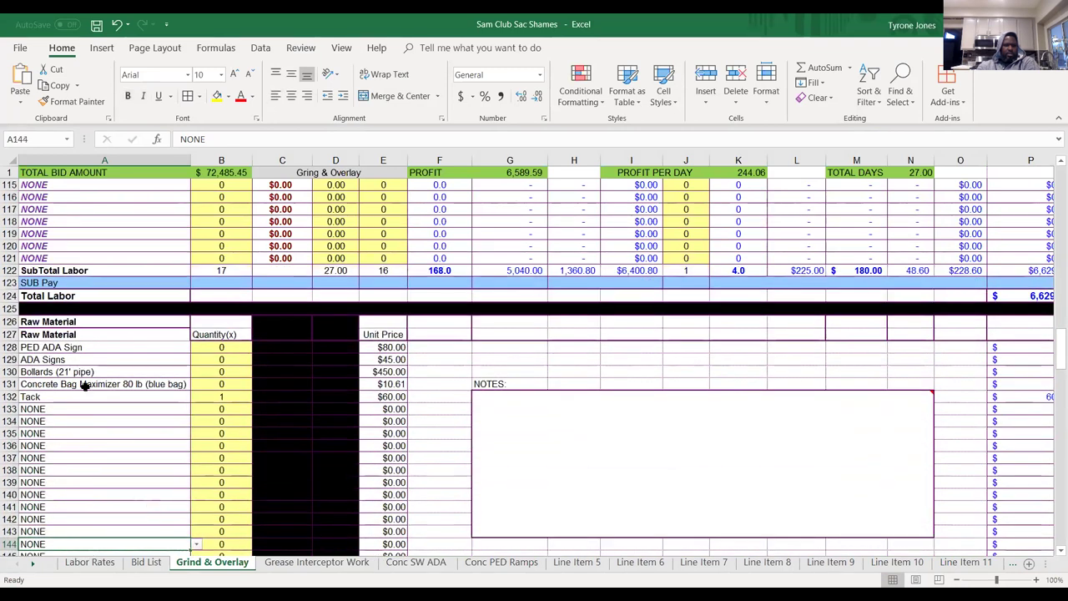
pyautogui.click(99, 409)
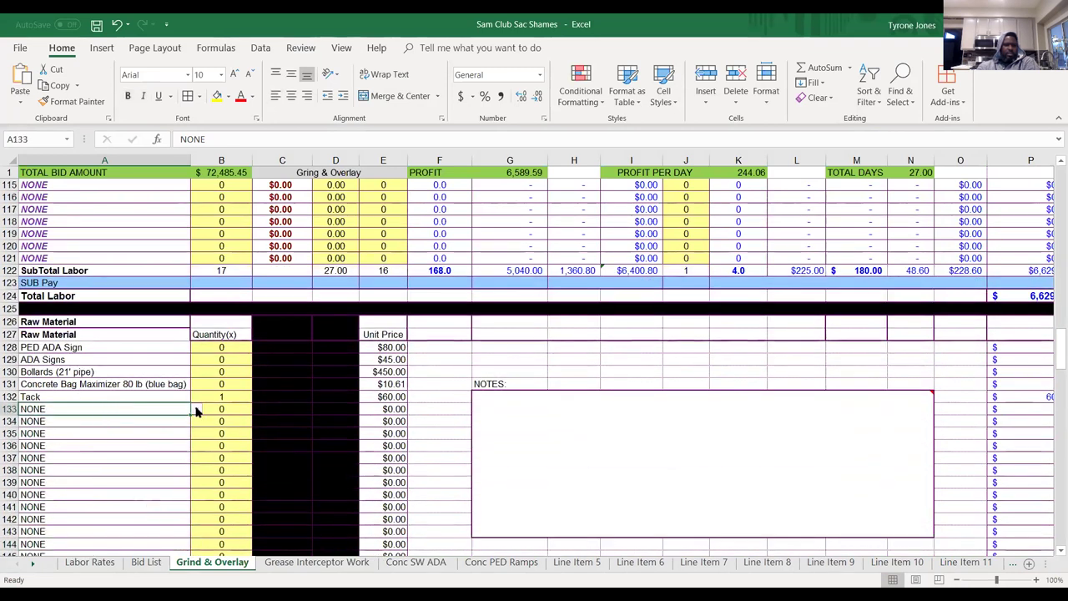
pyautogui.click(197, 410)
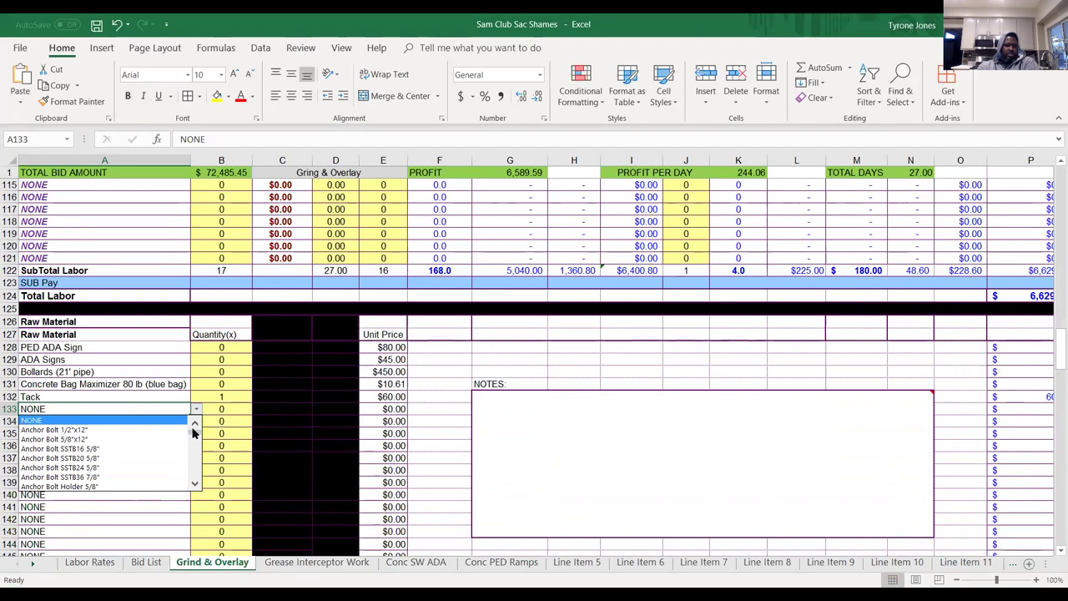
pyautogui.moveTo(195, 487); pyautogui.dragTo(194, 488)
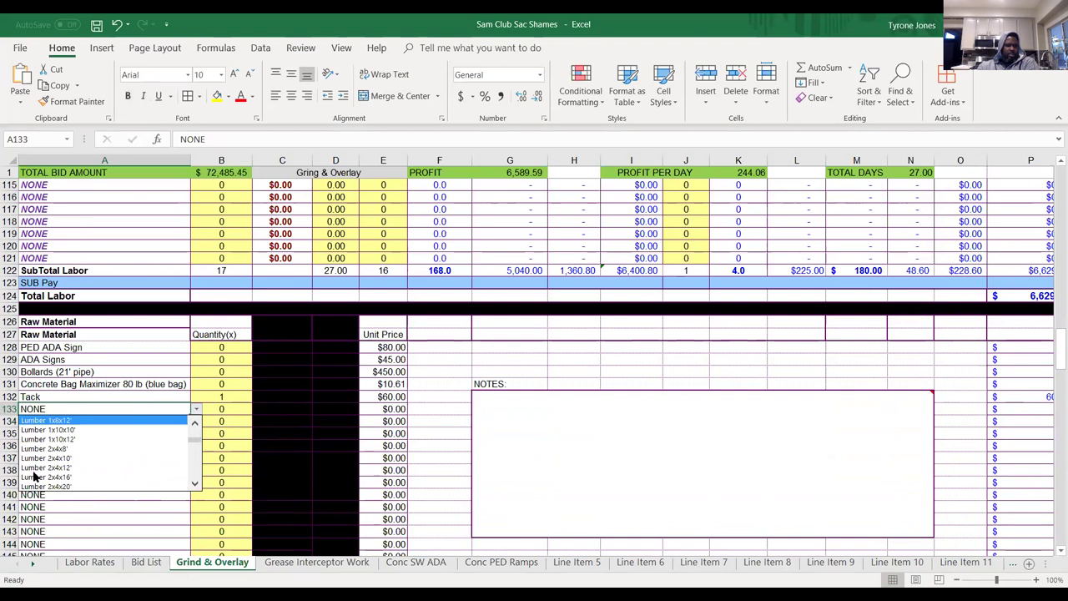
pyautogui.moveTo(196, 486); pyautogui.dragTo(195, 487)
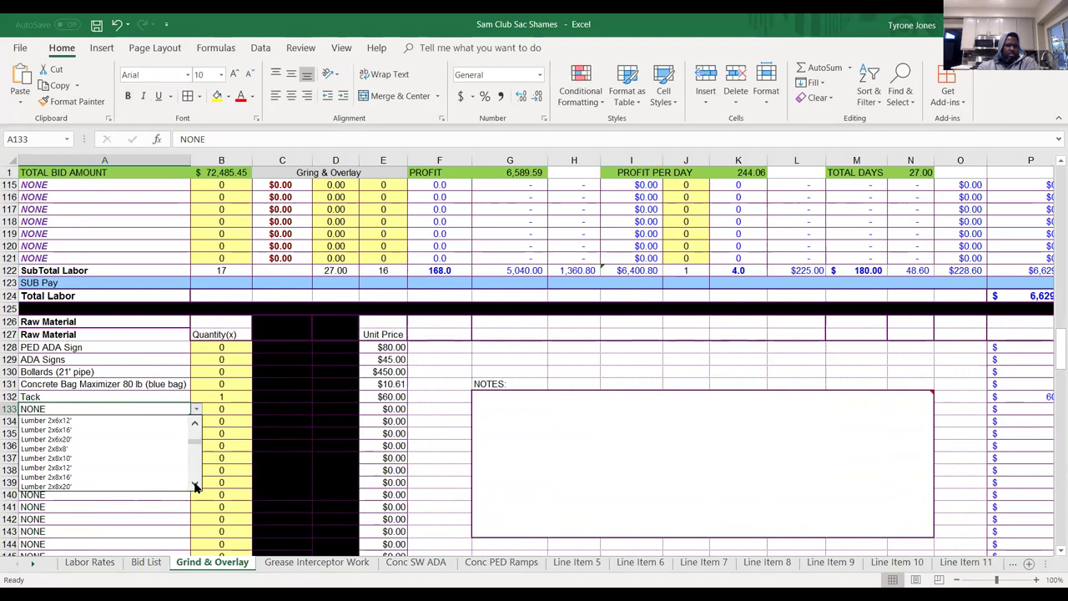
pyautogui.click(40, 440)
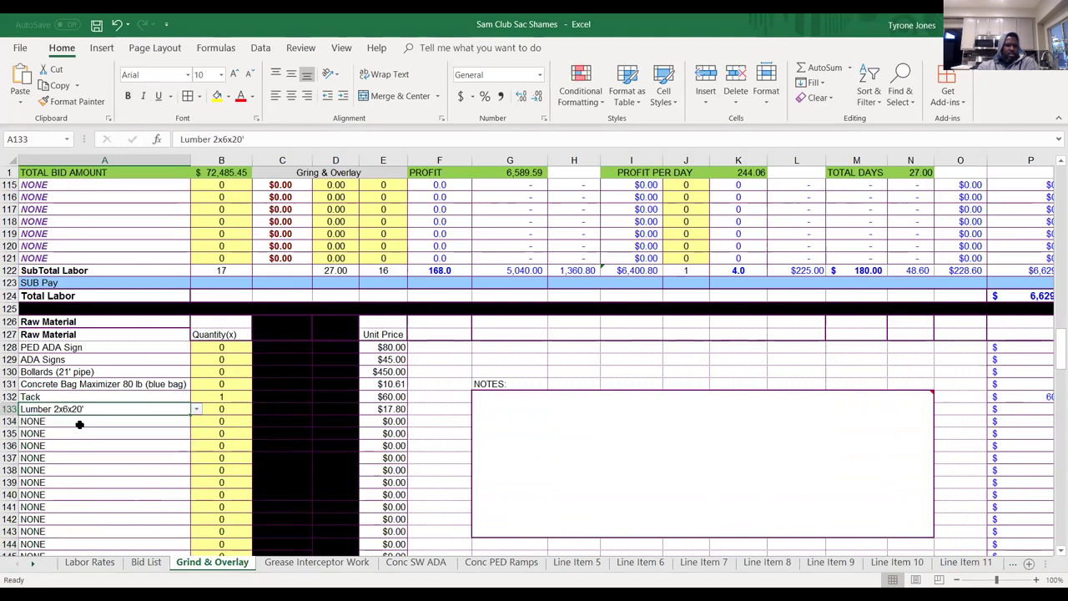
pyautogui.click(224, 409)
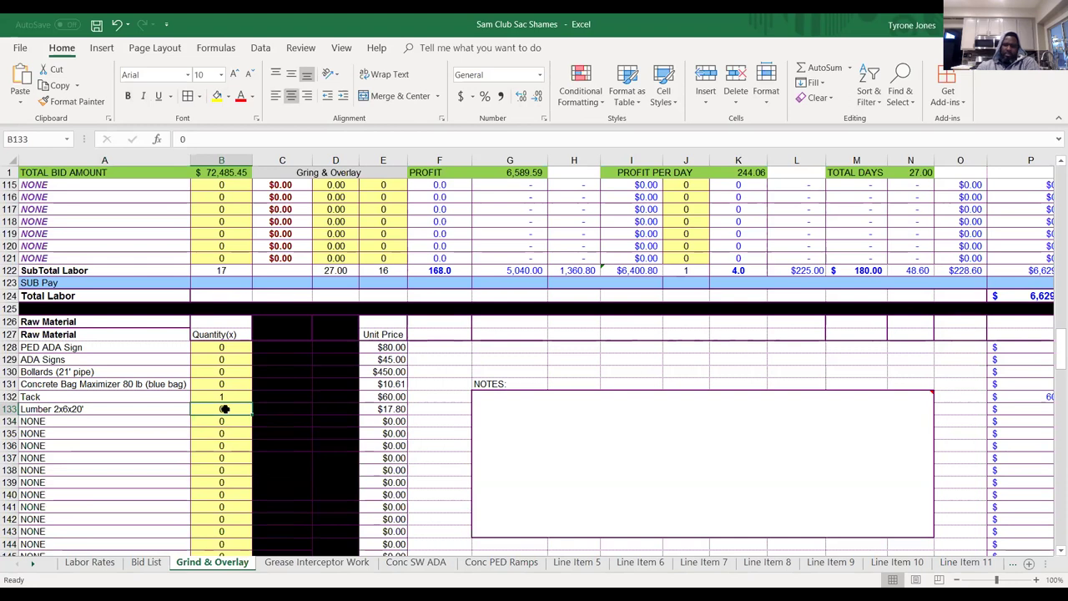
pyautogui.write('9')
pyautogui.click(160, 448)
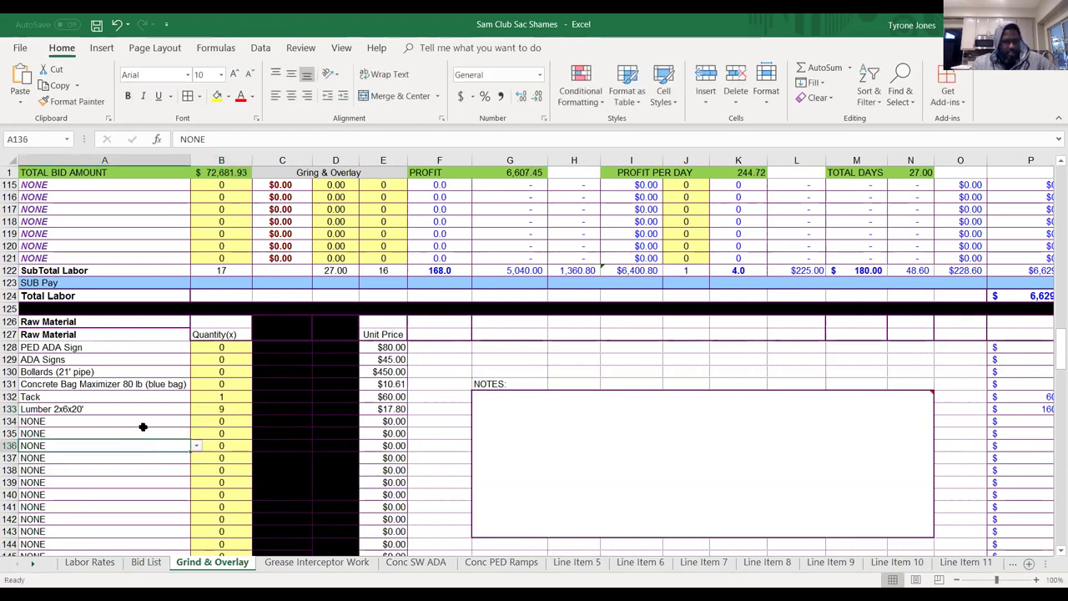
# Add Stakes 50pak 24" as the raw material below the lumber row with a quantity of 2.
pyautogui.click(172, 420)
pyautogui.click(197, 422)
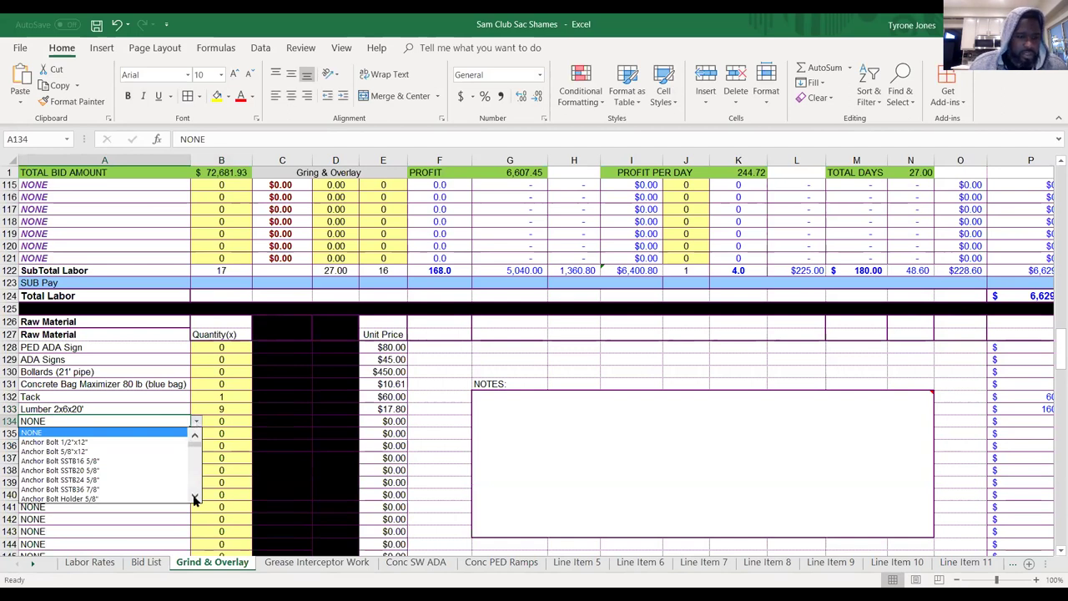
pyautogui.moveTo(195, 499); pyautogui.dragTo(195, 499)
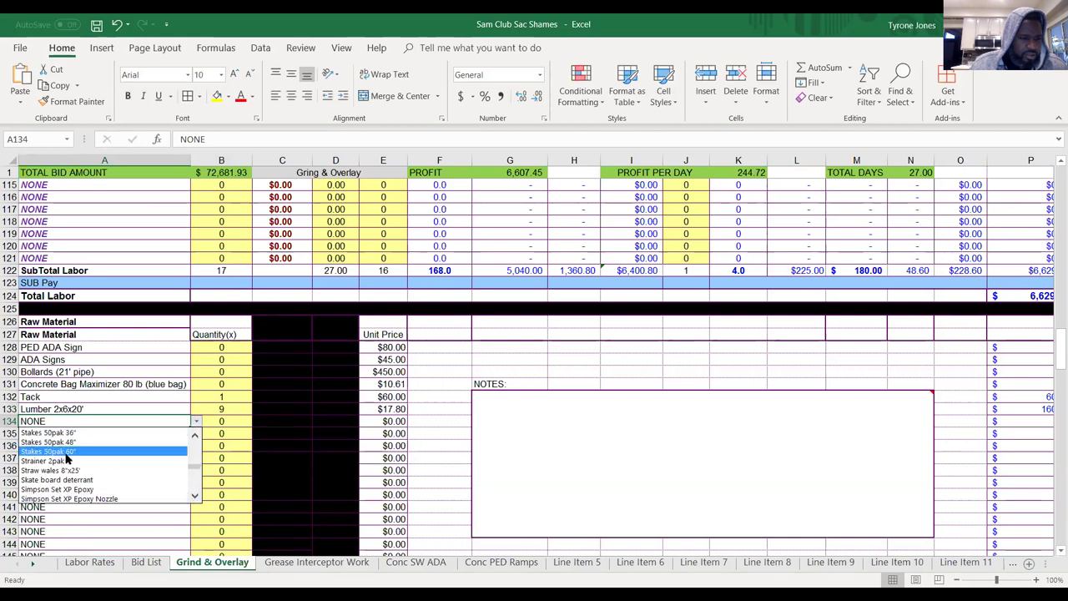
pyautogui.moveTo(194, 437); pyautogui.dragTo(195, 437)
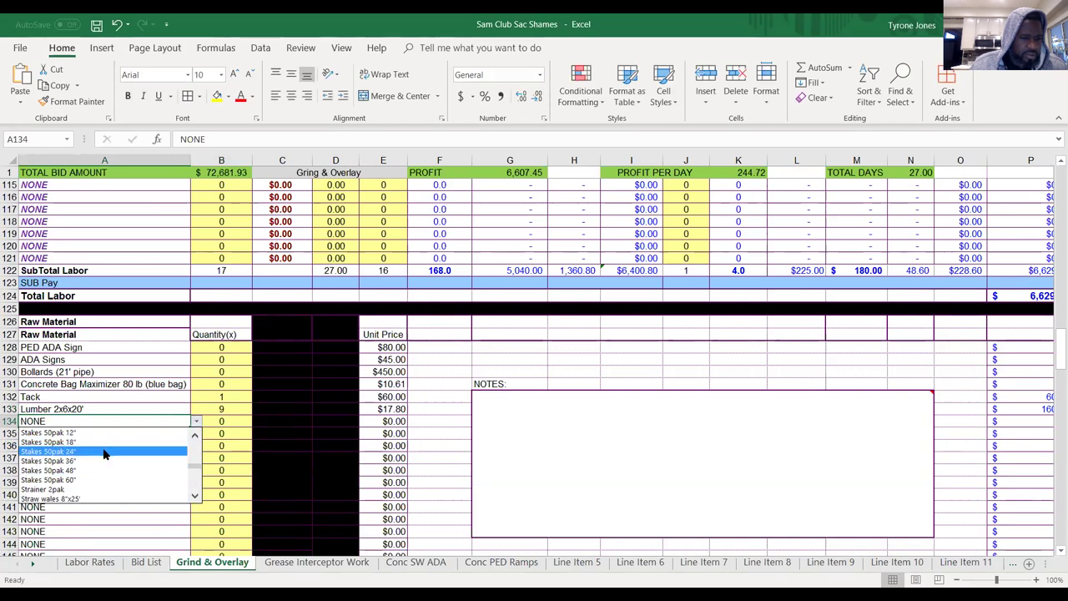
pyautogui.click(105, 452)
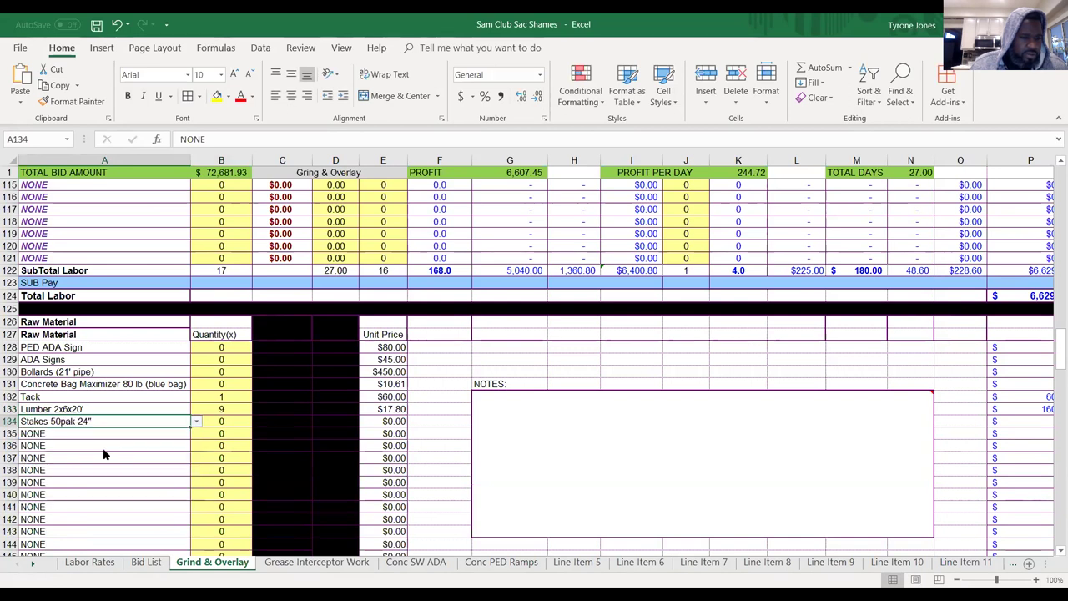
pyautogui.click(224, 422)
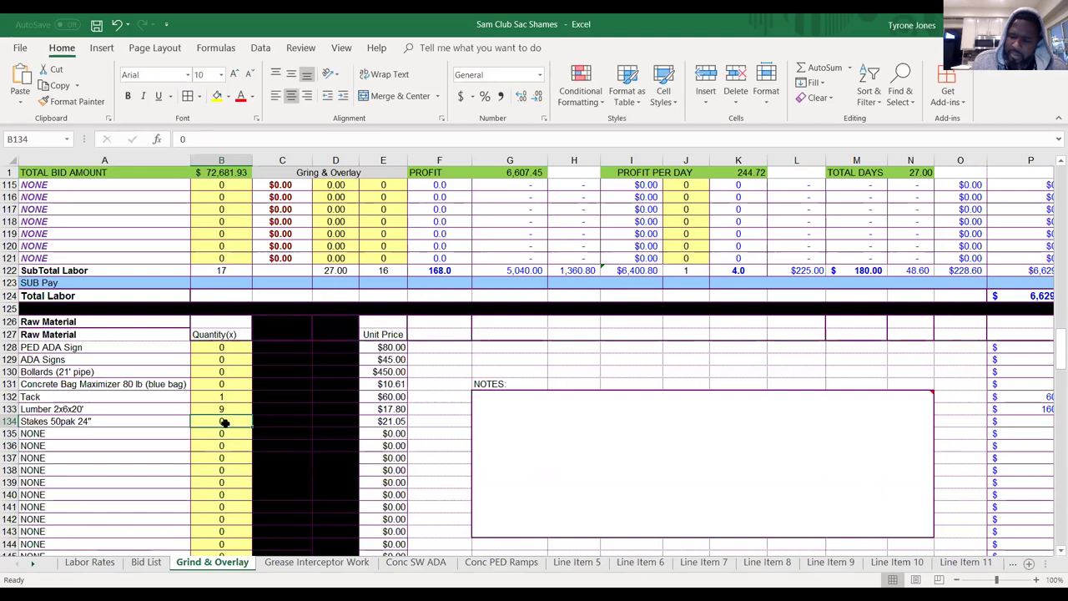
pyautogui.write('2')
pyautogui.press('Tab')
# Add Rebar #4 Each as the raw material below the stakes row with a quantity of 10.
pyautogui.hotkey('shift', 'Tab')
pyautogui.hotkey('shift', 'Tab')
pyautogui.press('Down')
pyautogui.press('Up')
pyautogui.press('Down')
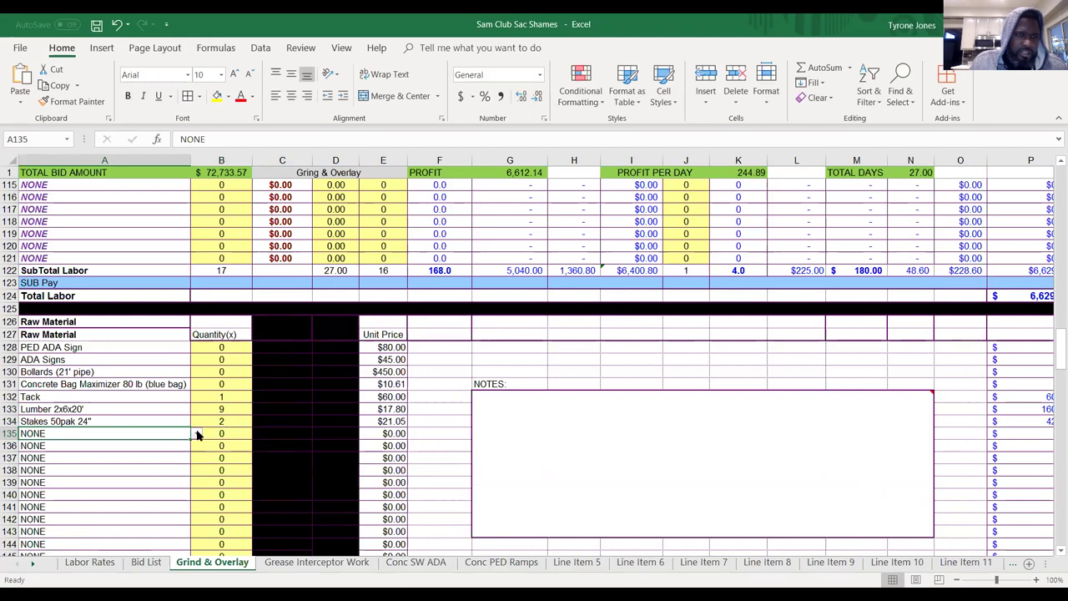
pyautogui.click(198, 435)
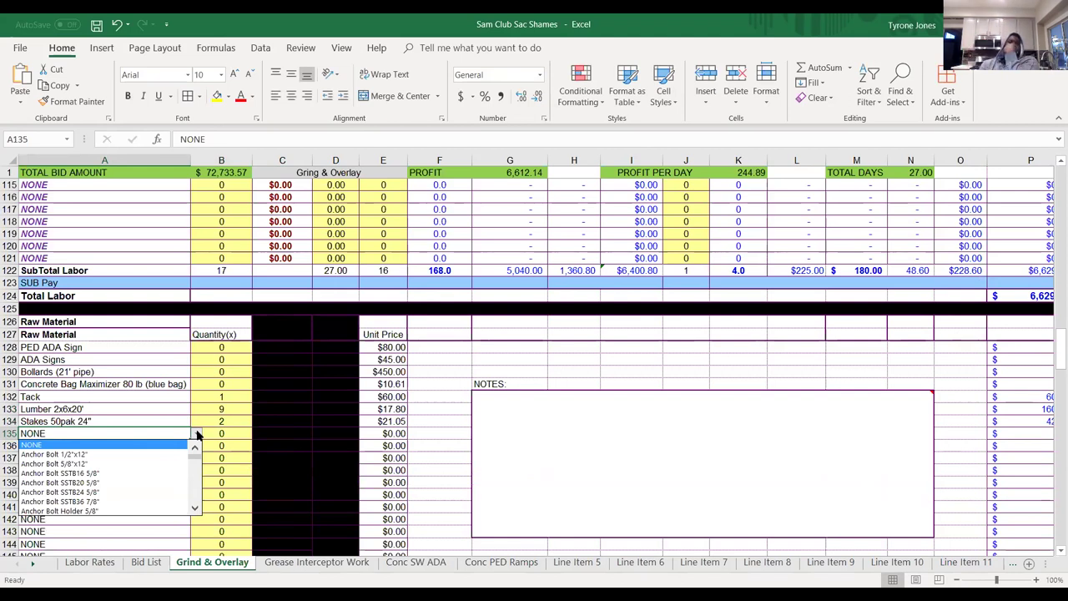
pyautogui.click(196, 507)
pyautogui.click(195, 507)
pyautogui.click(195, 508)
pyautogui.click(196, 507)
pyautogui.click(195, 507)
pyautogui.click(195, 507)
pyautogui.click(196, 507)
pyautogui.click(195, 507)
pyautogui.click(195, 508)
pyautogui.click(196, 508)
pyautogui.click(195, 507)
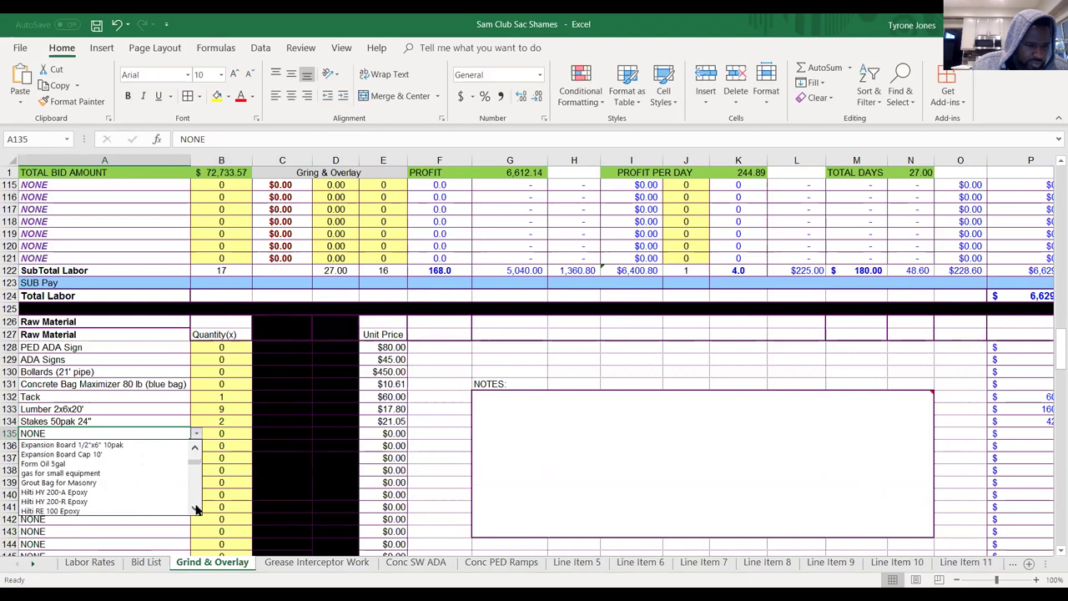
pyautogui.click(196, 508)
pyautogui.click(196, 507)
pyautogui.click(196, 508)
pyautogui.click(196, 507)
pyautogui.click(195, 508)
pyautogui.click(195, 507)
pyautogui.click(195, 508)
pyautogui.click(196, 507)
pyautogui.click(195, 508)
pyautogui.click(196, 507)
pyautogui.click(195, 507)
pyautogui.click(196, 507)
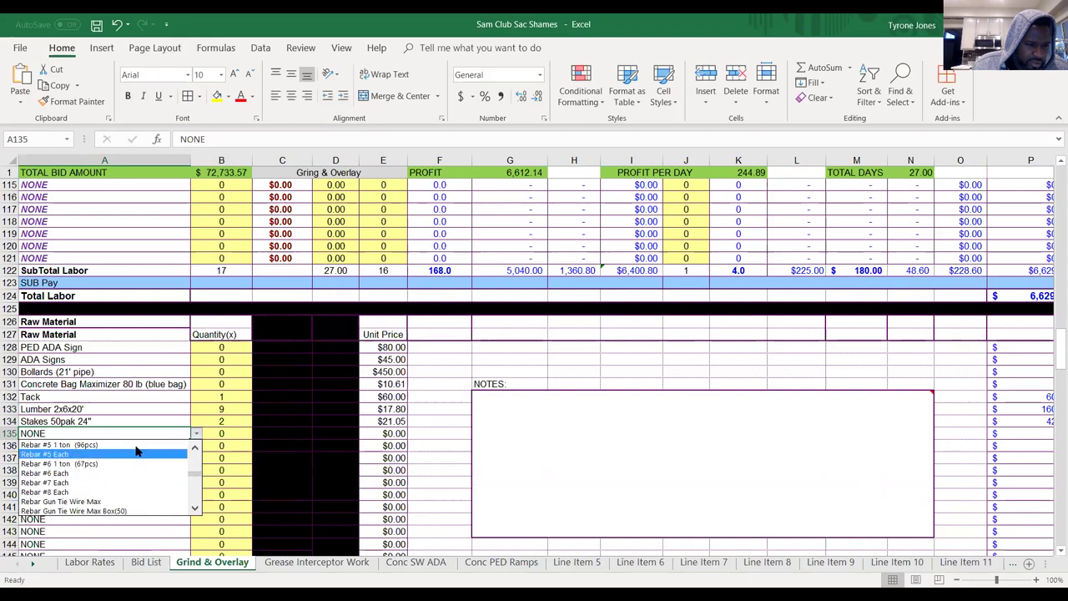
pyautogui.click(195, 450)
pyautogui.click(194, 450)
pyautogui.click(193, 451)
pyautogui.click(193, 451)
pyautogui.click(193, 451)
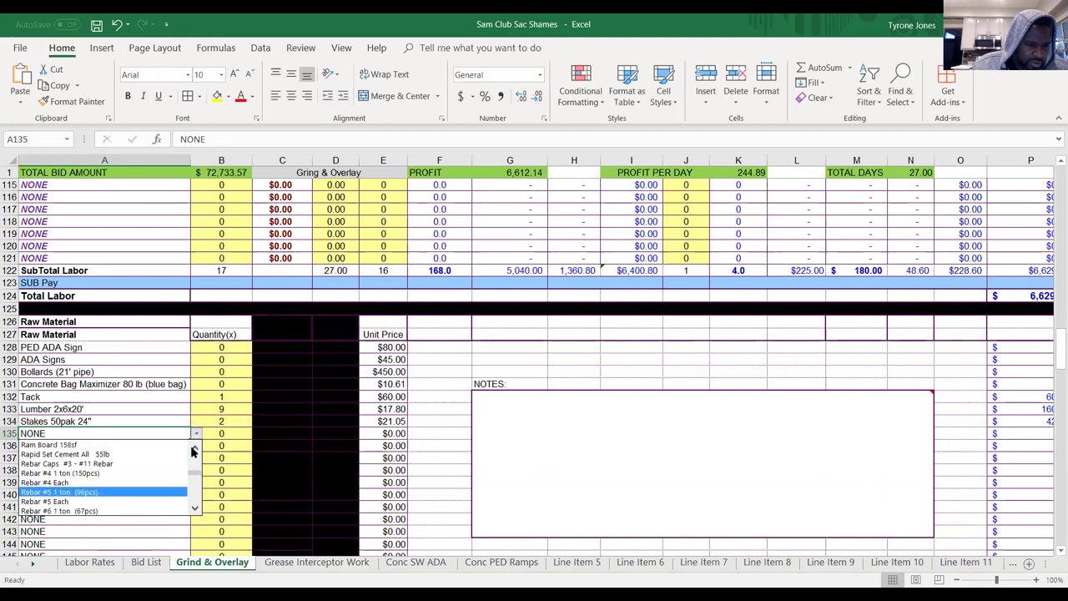
pyautogui.click(192, 451)
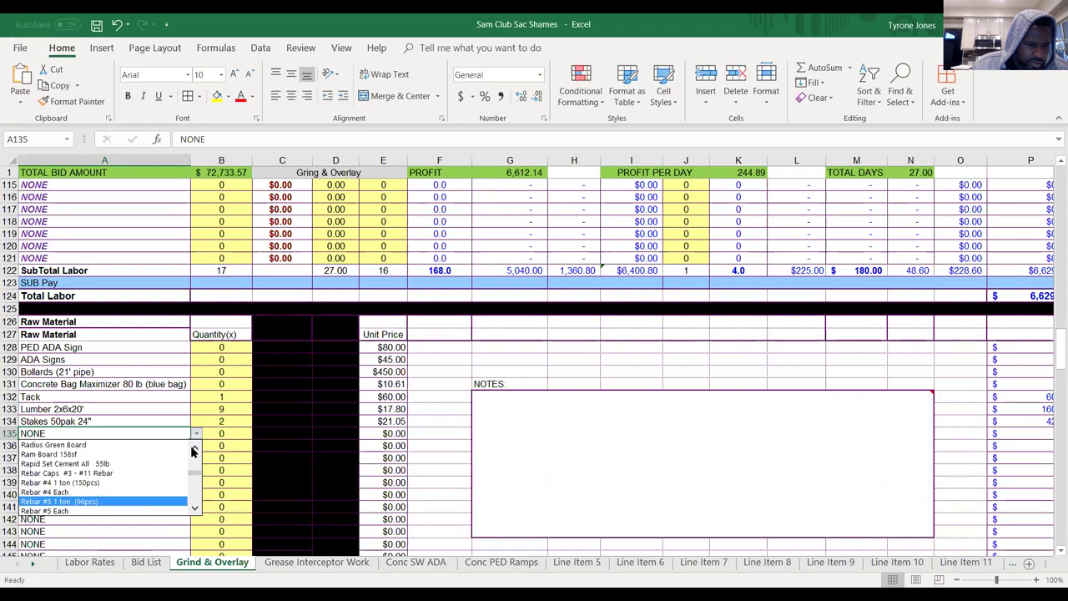
pyautogui.click(195, 507)
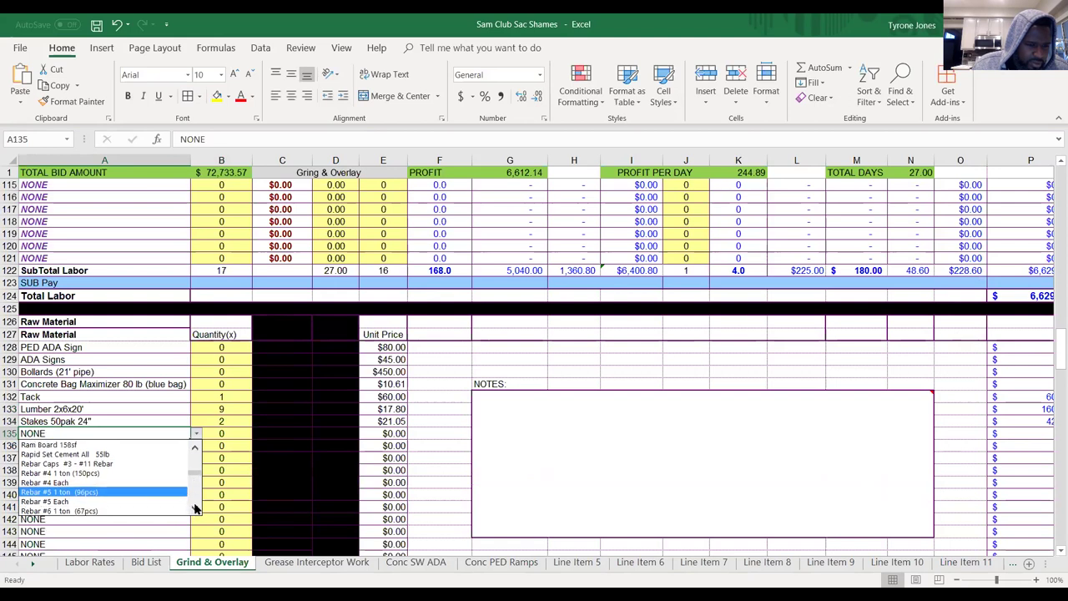
pyautogui.click(103, 482)
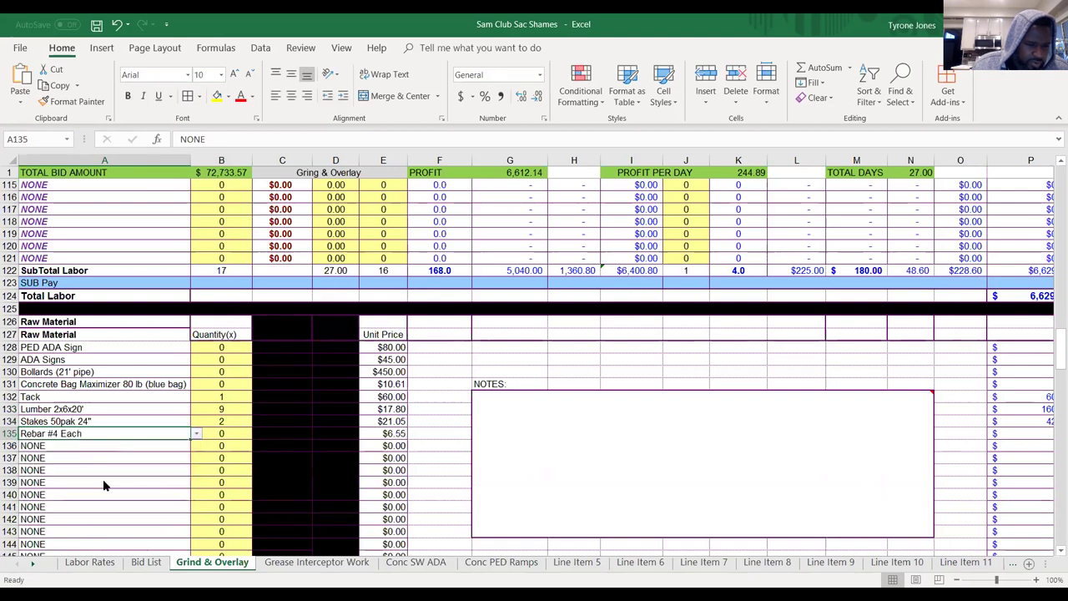
pyautogui.click(221, 434)
pyautogui.write('10')
pyautogui.press('Tab')
# Review the labor rows above the Raw Material section, from the concrete sidewalk and curb activity through the 14 bollards activity to the blank activity below it.
pyautogui.press('Left')
pyautogui.press('Left')
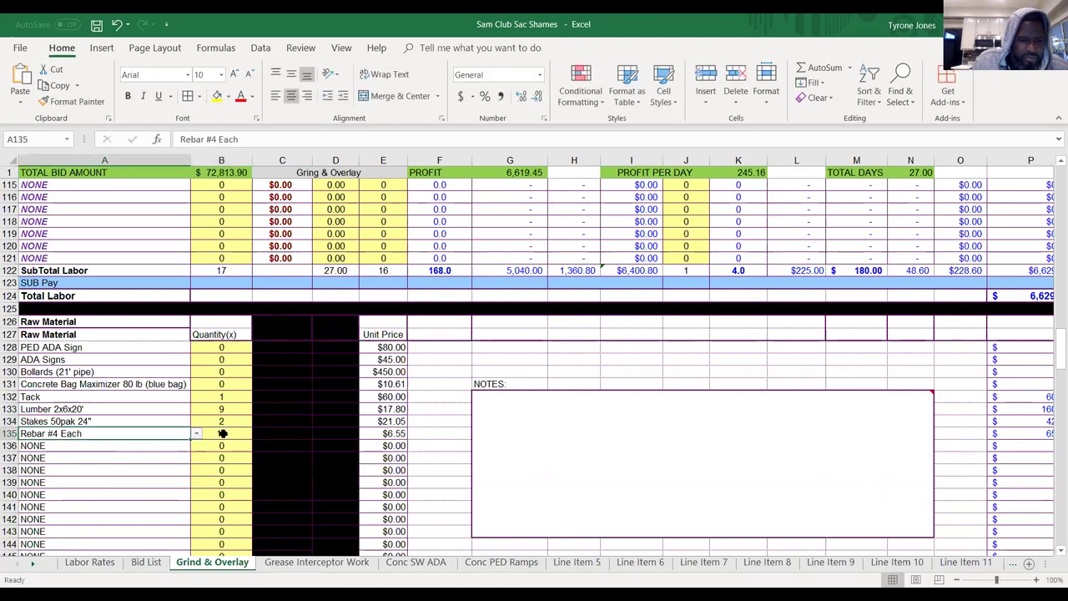
pyautogui.press('Down')
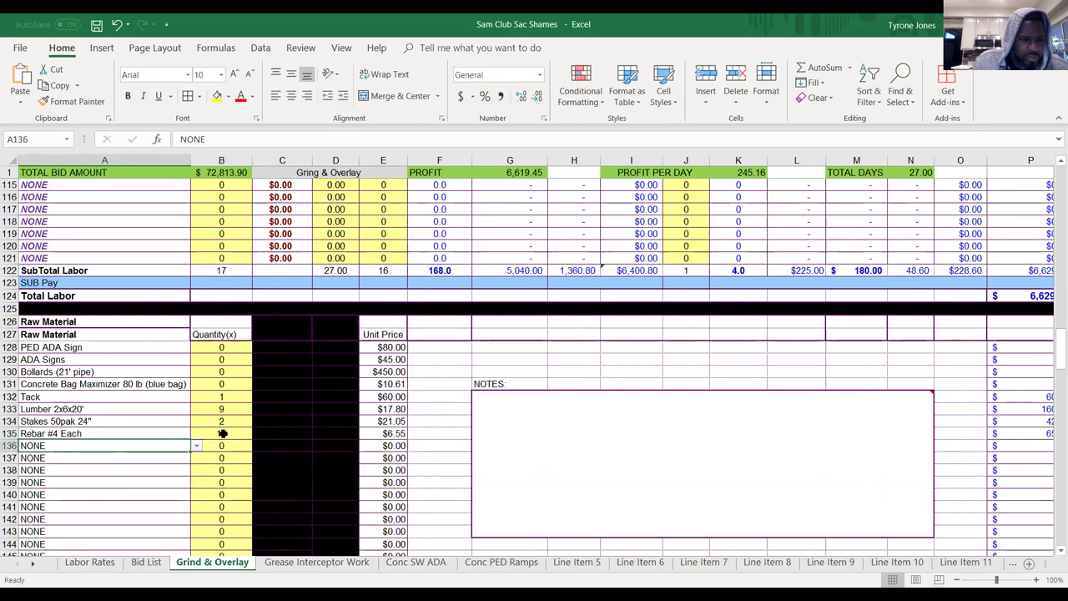
pyautogui.press('Up')
pyautogui.press('Up')
pyautogui.press('Up')
pyautogui.press('Up')
pyautogui.press('Up')
pyautogui.press('Up')
pyautogui.press('Up')
pyautogui.press('Up')
pyautogui.press('Up')
pyautogui.press('Up')
pyautogui.press('Up')
pyautogui.press('Up')
pyautogui.press('Up')
pyautogui.press('Up')
pyautogui.press('Up')
pyautogui.press('Up')
pyautogui.press('Up')
pyautogui.press('Up')
pyautogui.press('Up')
pyautogui.press('Up')
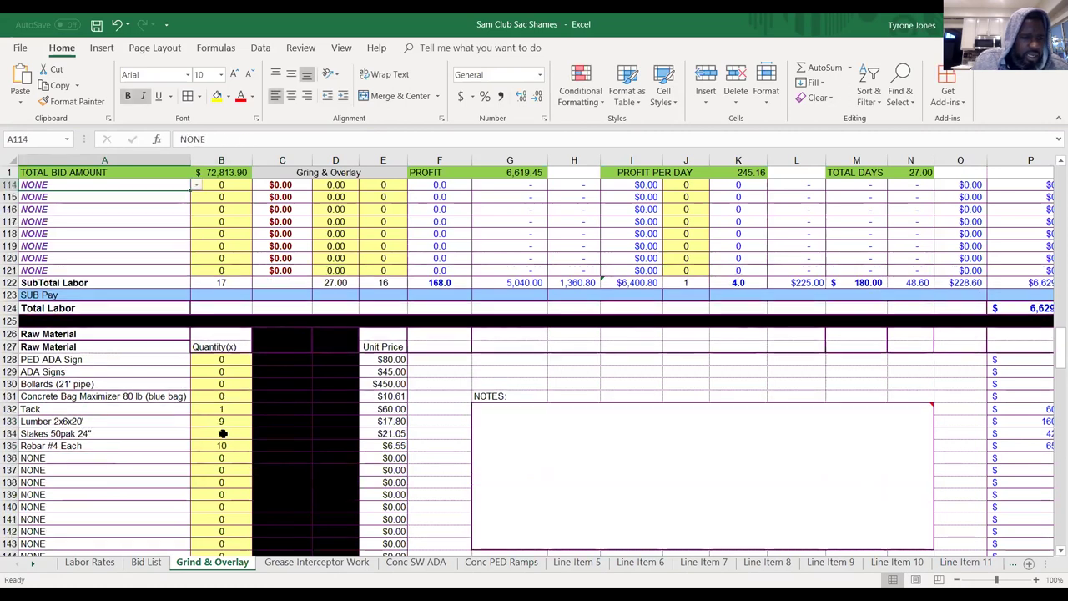
pyautogui.press('Up')
pyautogui.press('Up')
pyautogui.press('Up')
pyautogui.press('Up')
pyautogui.press('Up')
pyautogui.press('Up')
pyautogui.press('Up')
pyautogui.press('Up')
pyautogui.press('Up')
pyautogui.press('Up')
pyautogui.press('Up')
pyautogui.press('Up')
pyautogui.press('Up')
pyautogui.press('Up')
pyautogui.press('Up')
pyautogui.press('Up')
pyautogui.press('Up')
pyautogui.press('Up')
pyautogui.press('Up')
pyautogui.press('Up')
pyautogui.press('Up')
pyautogui.press('Up')
pyautogui.press('Up')
pyautogui.press('Up')
pyautogui.press('Up')
pyautogui.press('Up')
pyautogui.press('Up')
pyautogui.press('Up')
pyautogui.press('Up')
pyautogui.press('Up')
pyautogui.press('Up')
pyautogui.press('Up')
pyautogui.press('Up')
pyautogui.press('Up')
pyautogui.press('Up')
pyautogui.press('Up')
pyautogui.press('Up')
pyautogui.press('Up')
pyautogui.press('Up')
pyautogui.press('Up')
pyautogui.press('Up')
pyautogui.press('Up')
pyautogui.press('Up')
pyautogui.press('Up')
pyautogui.press('Down')
pyautogui.press('Down')
pyautogui.press('Down')
pyautogui.press('Down')
pyautogui.press('Down')
pyautogui.press('Down')
pyautogui.press('Down')
pyautogui.press('Down')
pyautogui.press('Down')
pyautogui.press('Down')
pyautogui.press('Down')
pyautogui.press('Down')
pyautogui.press('Down')
pyautogui.press('Down')
pyautogui.press('Down')
pyautogui.press('Down')
pyautogui.press('Down')
pyautogui.press('Down')
pyautogui.press('Down')
pyautogui.press('Down')
pyautogui.press('Down')
pyautogui.press('Down')
pyautogui.press('Down')
pyautogui.press('Down')
pyautogui.press('Down')
pyautogui.press('Down')
pyautogui.press('Down')
pyautogui.press('Down')
pyautogui.press('Down')
pyautogui.press('Down')
pyautogui.press('Down')
pyautogui.press('Down')
pyautogui.press('Down')
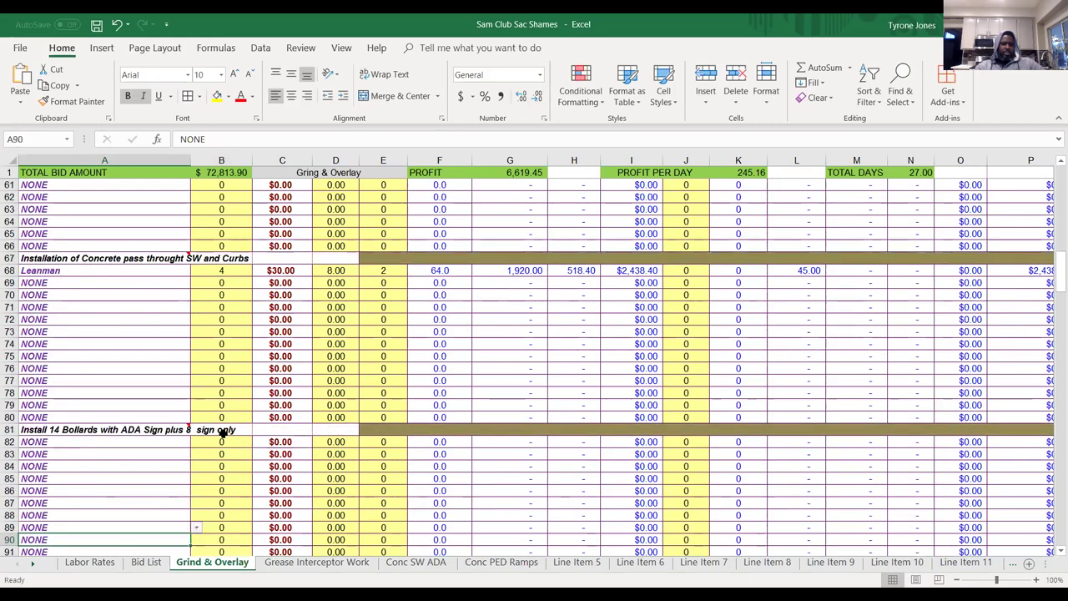
pyautogui.press('Down')
pyautogui.press('Down')
pyautogui.press('Up')
pyautogui.press('Up')
pyautogui.press('Up')
pyautogui.press('Up')
pyautogui.press('Up')
pyautogui.press('Up')
pyautogui.press('Up')
pyautogui.press('Up')
pyautogui.press('Up')
pyautogui.press('Up')
pyautogui.press('Up')
pyautogui.press('Down')
pyautogui.press('Down')
pyautogui.press('Down')
pyautogui.press('Down')
pyautogui.press('Down')
pyautogui.press('Down')
pyautogui.press('Down')
pyautogui.press('Down')
pyautogui.press('Down')
pyautogui.press('Down')
pyautogui.press('Down')
pyautogui.press('Down')
pyautogui.press('Down')
pyautogui.press('Down')
pyautogui.press('Down')
pyautogui.press('Down')
pyautogui.press('Down')
pyautogui.press('Down')
pyautogui.press('Down')
pyautogui.press('Down')
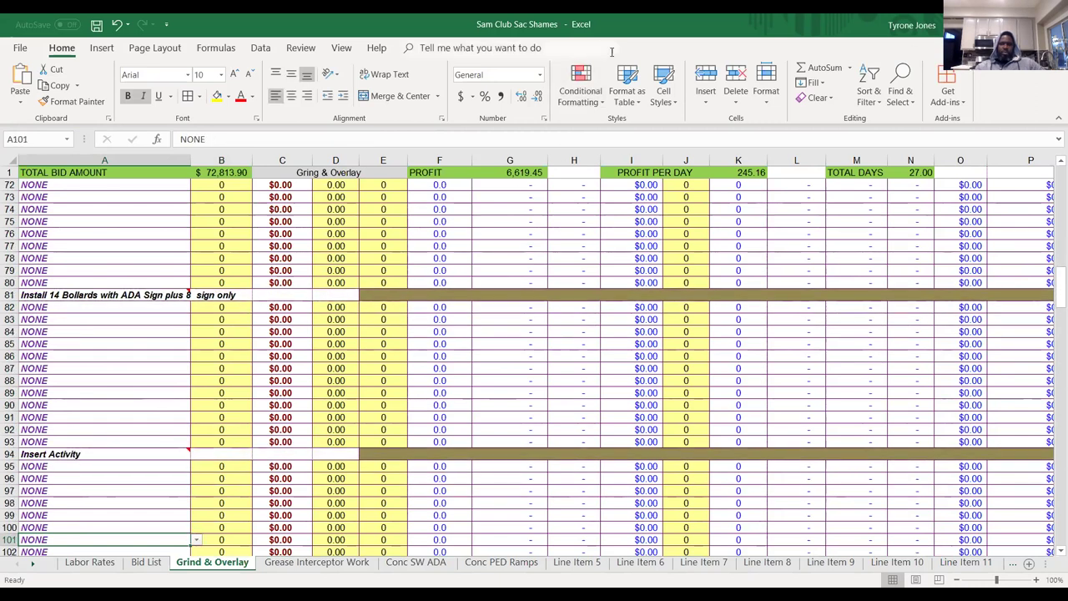
# Switch to the ADA improvements plan in Acrobat Reader and examine the existing-condition islands and the proposed layout below them.
pyautogui.hotkey('alt', 'Tab')
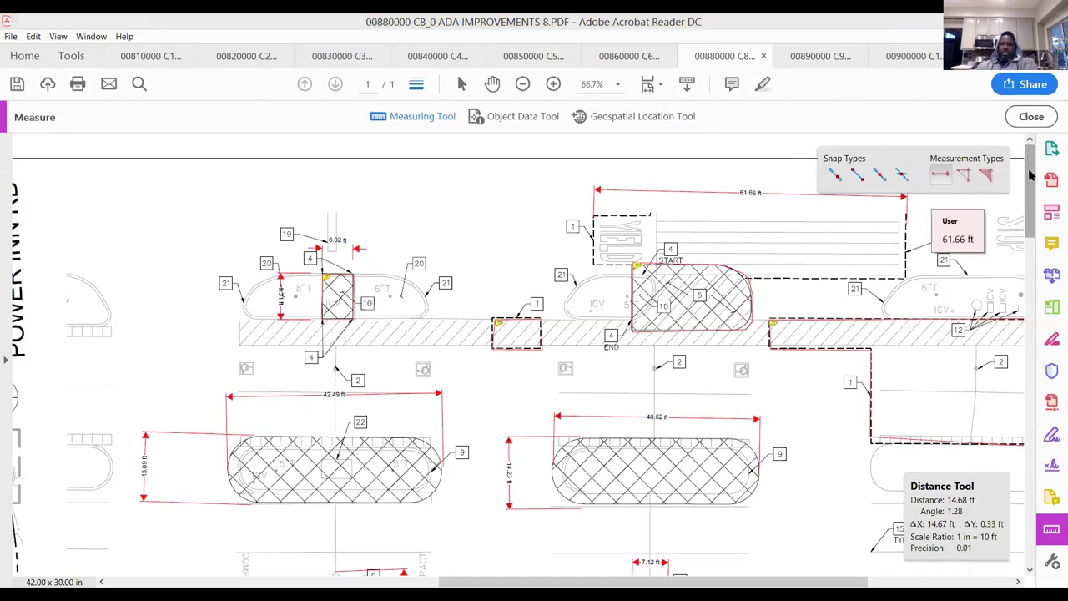
pyautogui.scroll(-5, 1035, 242)
pyautogui.scroll(-4, 1039, 276)
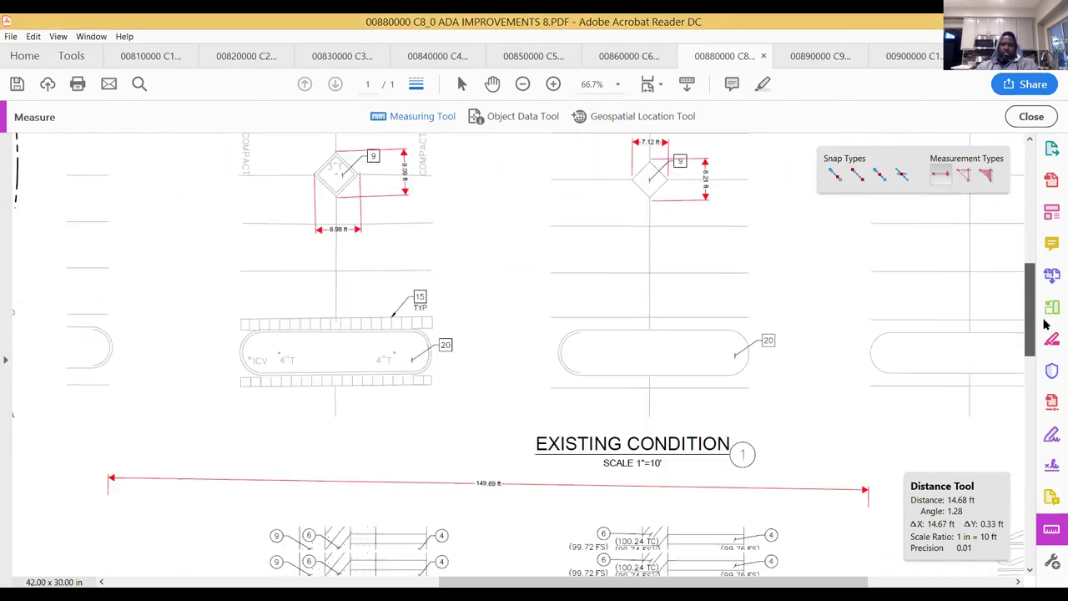
pyautogui.scroll(-3, 1050, 342)
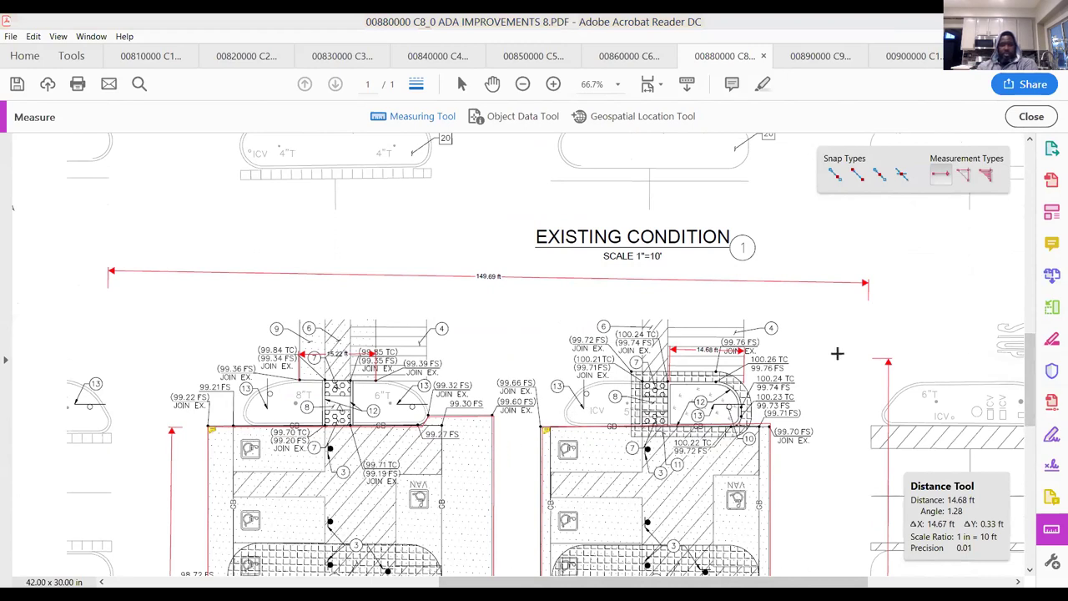
pyautogui.moveTo(1033, 353)
pyautogui.mouseDown()
pyautogui.moveTo(1041, 482)
pyautogui.moveTo(1013, 286)
pyautogui.moveTo(1010, 307)
pyautogui.mouseUp()
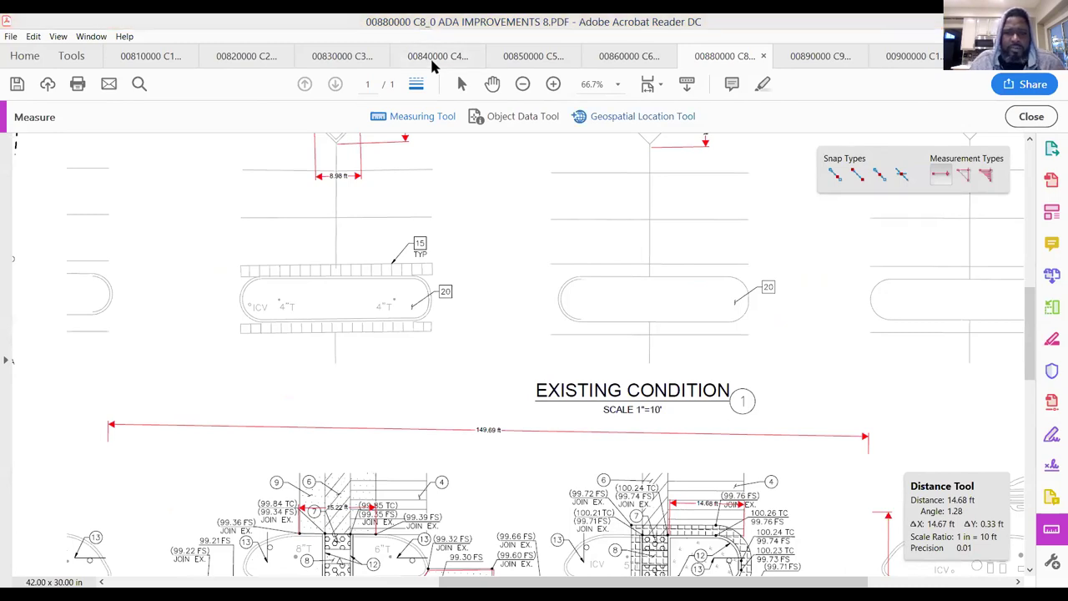
# Switch back to the Excel estimate and set the Concrete 6 Sk quantity in the Materials section to 2.5.
pyautogui.hotkey('alt', 'Tab')
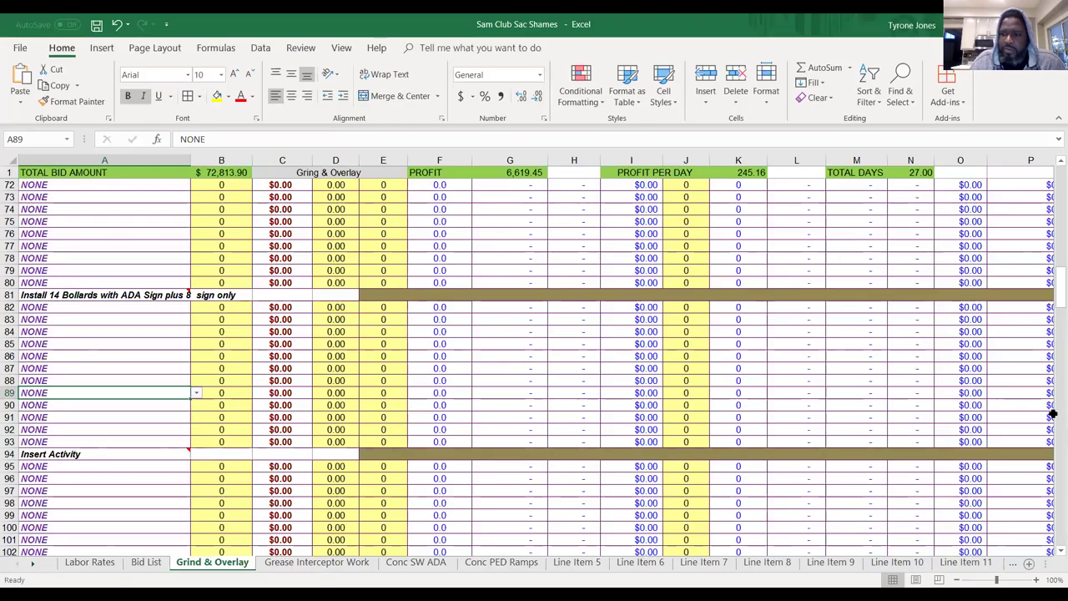
pyautogui.scroll(-20, 1051, 445)
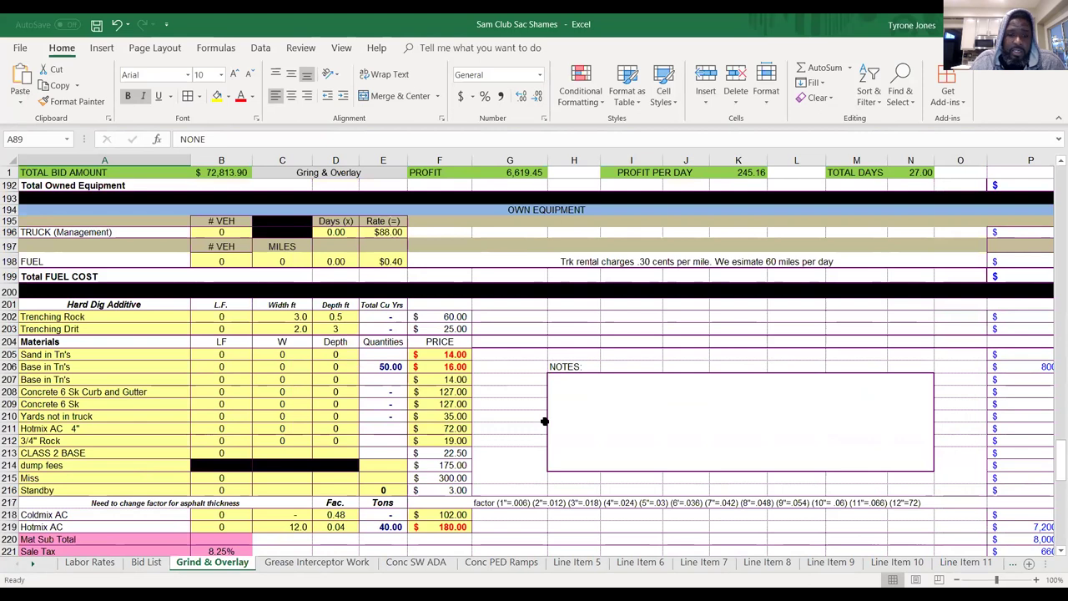
pyautogui.click(373, 403)
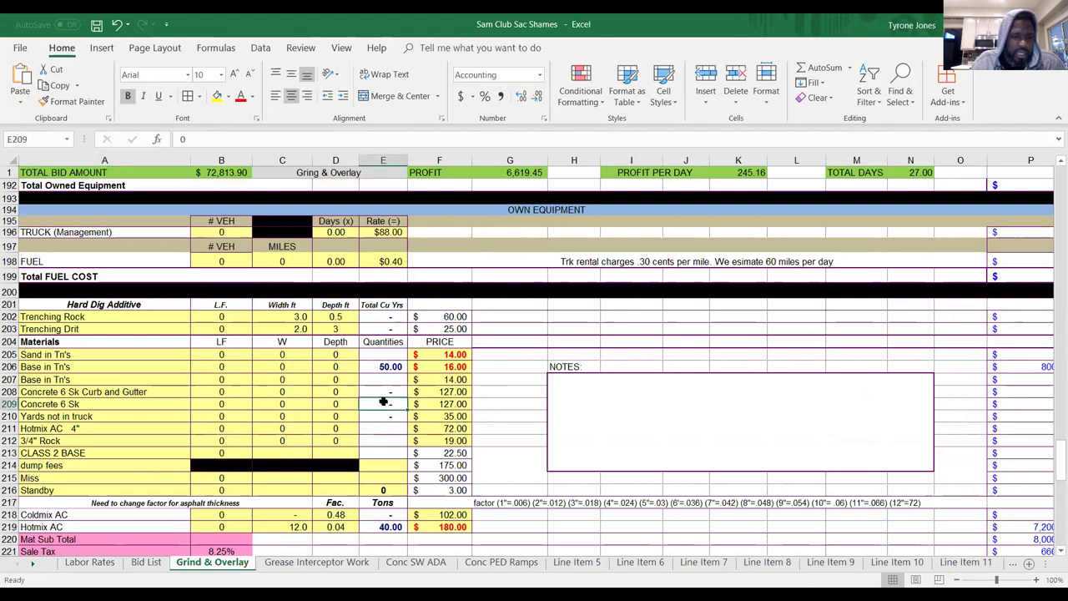
pyautogui.write('2.5')
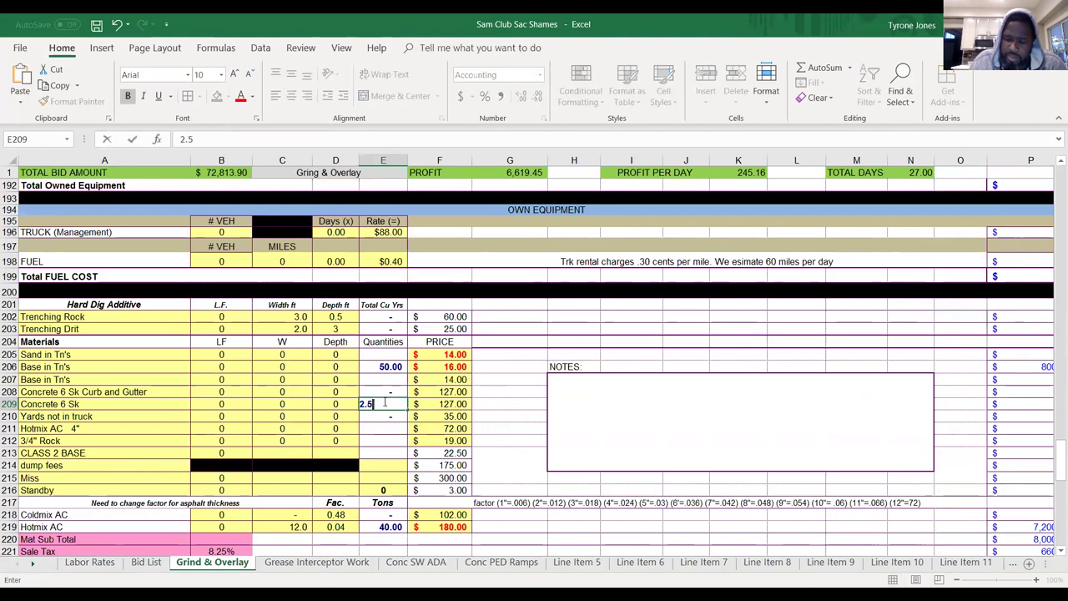
pyautogui.press('Return')
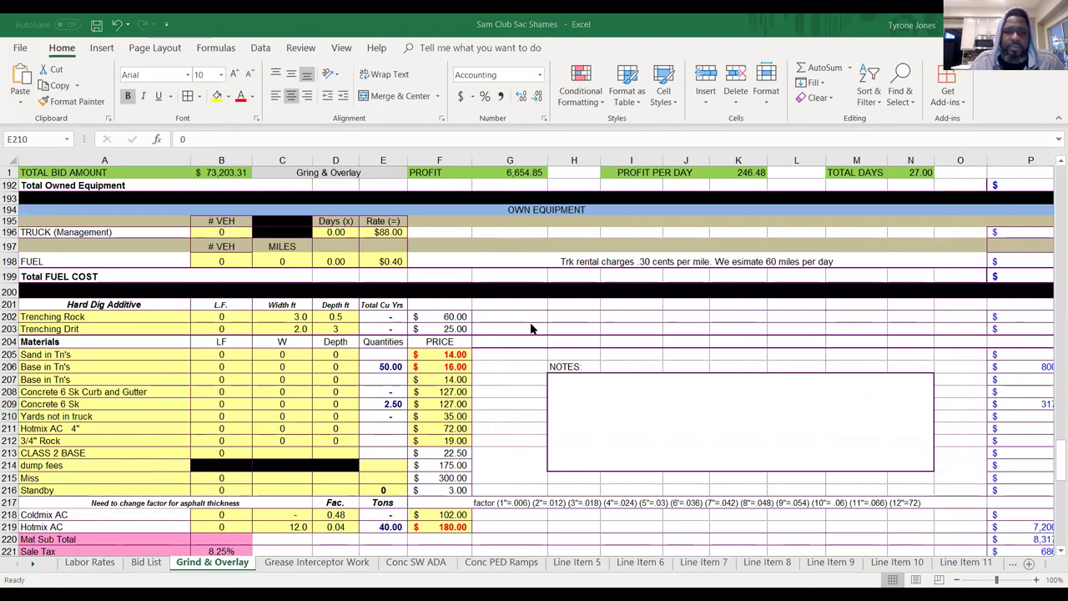
# Return to the ADA improvements plan in Acrobat Reader and check the area measurement of the small hatched walkway cut between the 8"T and 6"T trees.
pyautogui.hotkey('alt', 'Tab')
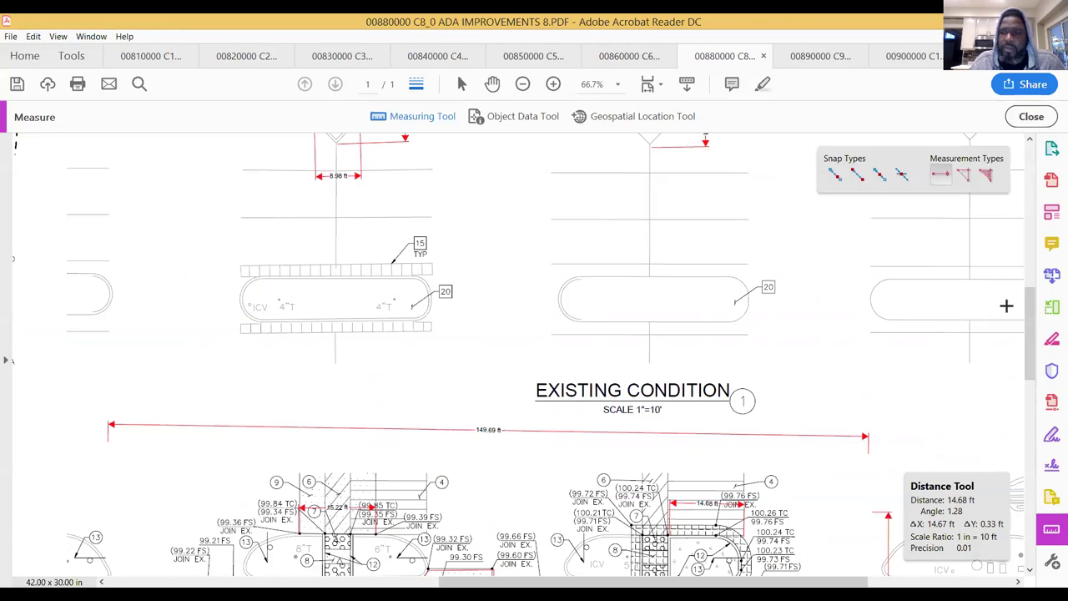
pyautogui.scroll(2, 1028, 270)
pyautogui.scroll(10, 1020, 230)
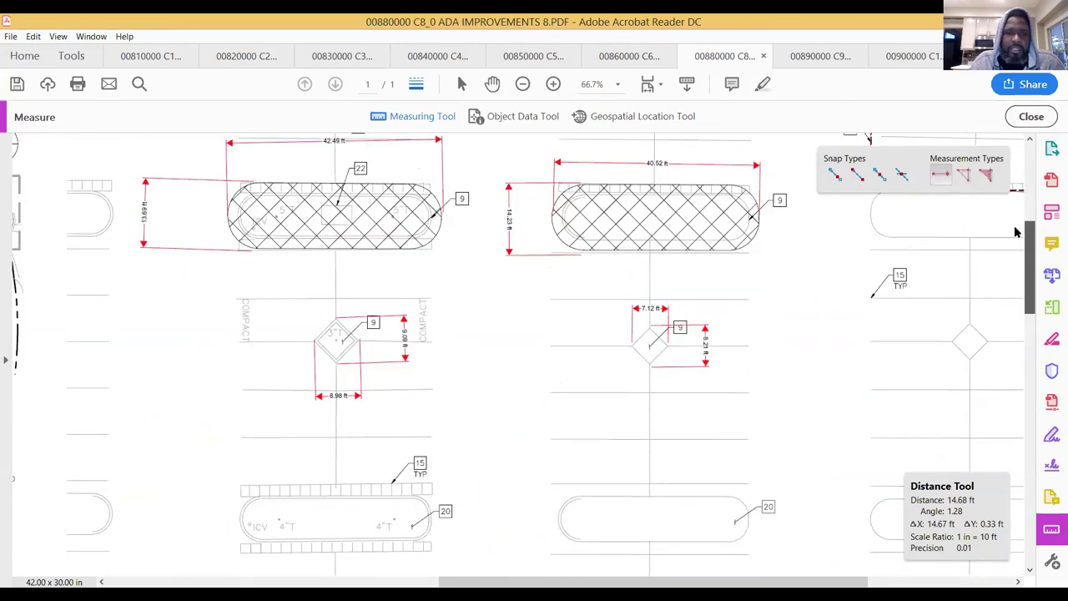
pyautogui.scroll(-14, 1016, 224)
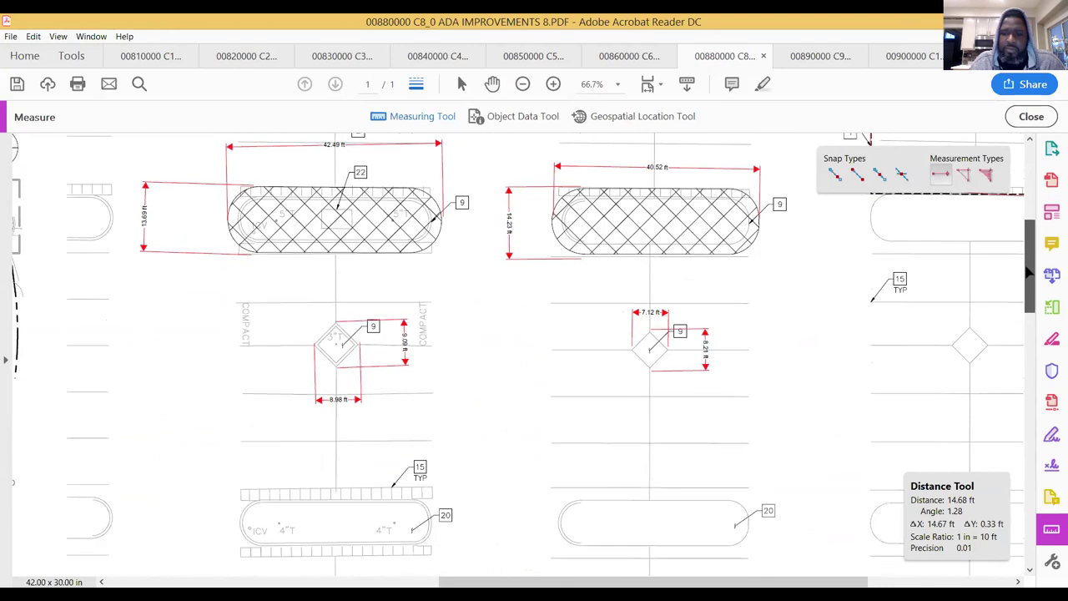
pyautogui.scroll(-2, 812, 392)
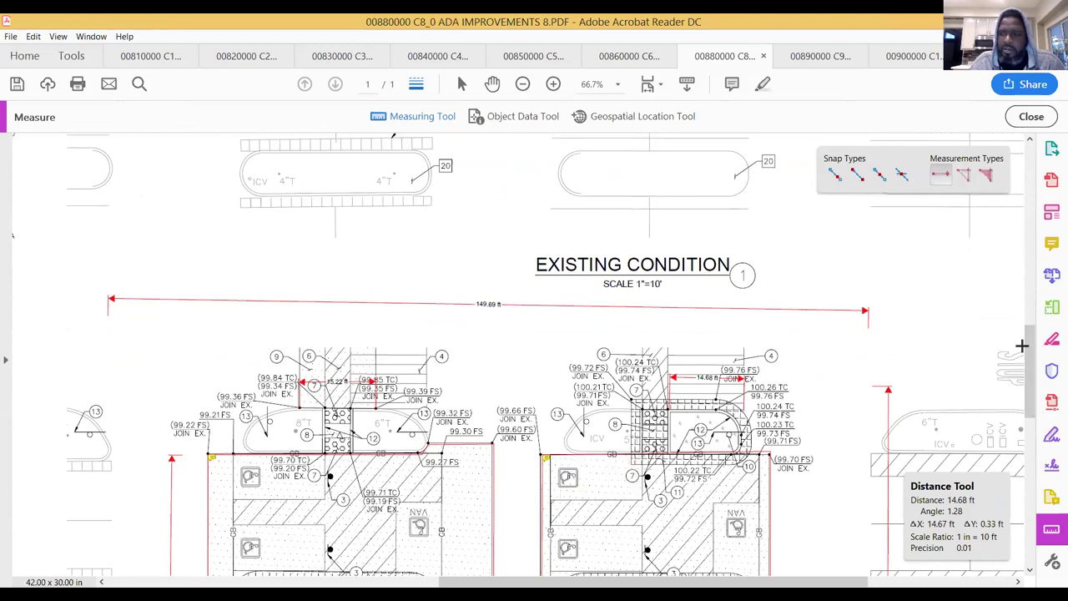
pyautogui.moveTo(1030, 353); pyautogui.dragTo(1022, 167)
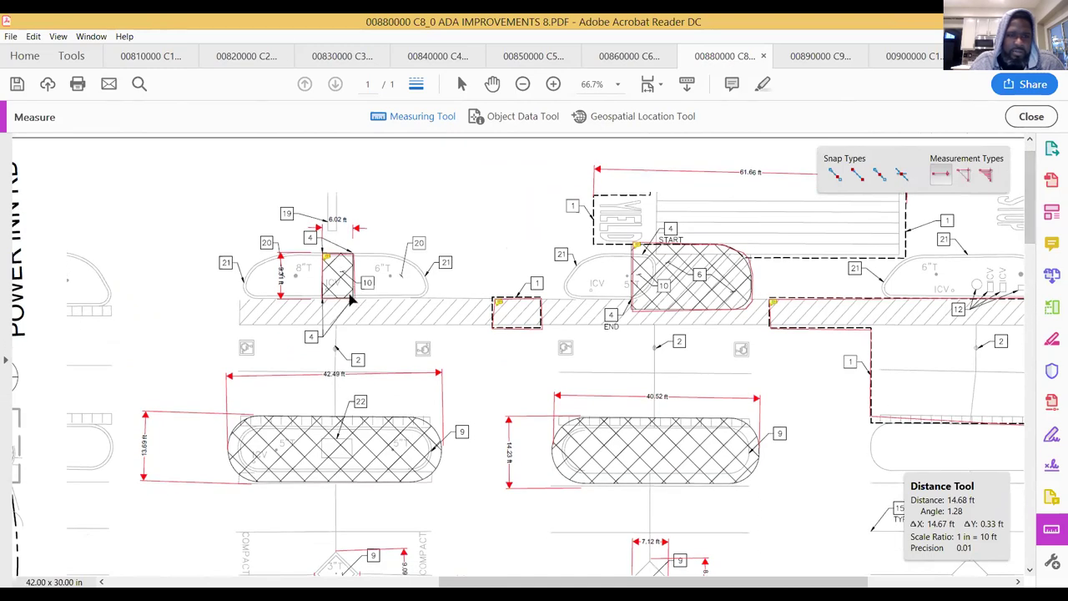
pyautogui.click(344, 294)
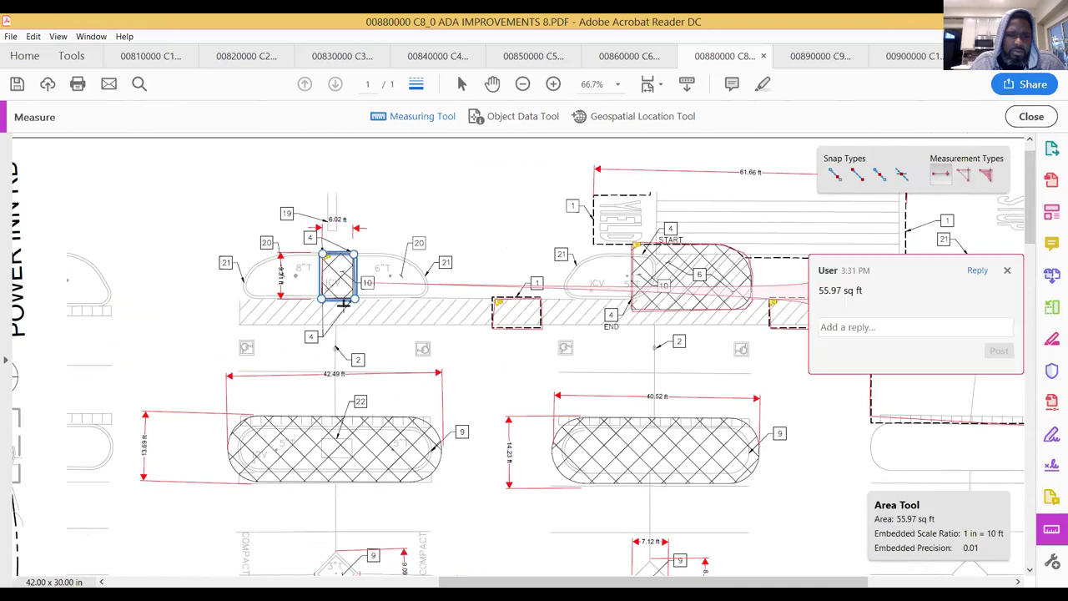
pyautogui.click(441, 336)
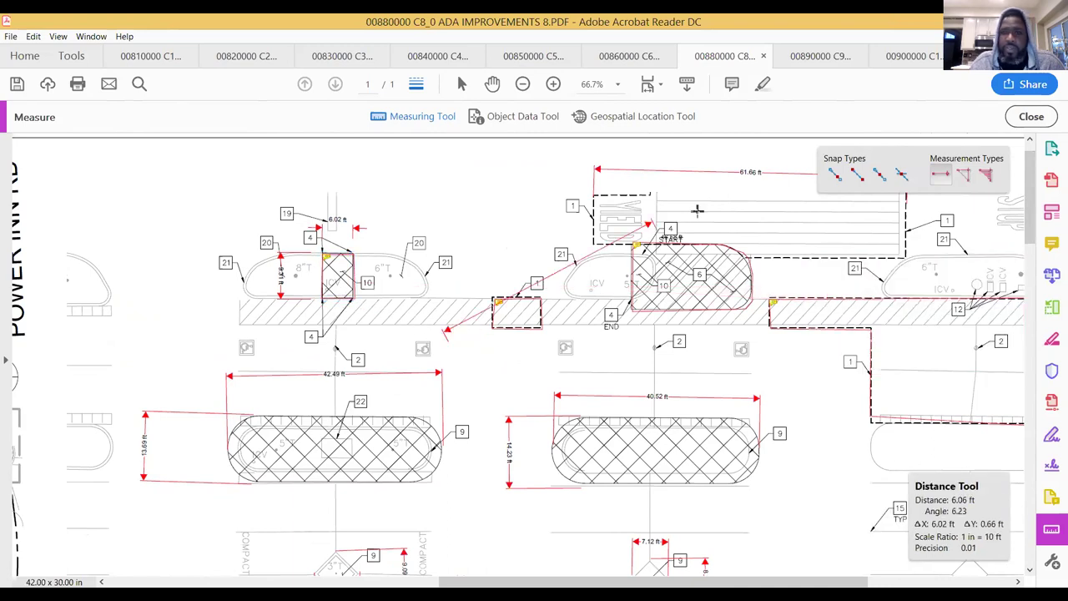
pyautogui.rightClick(484, 185)
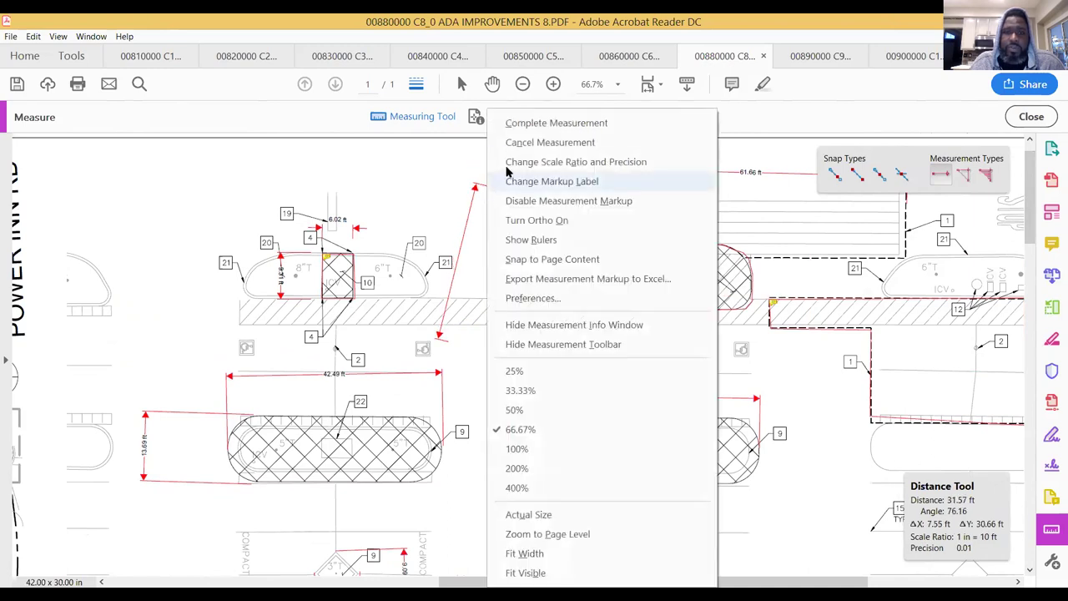
pyautogui.click(554, 146)
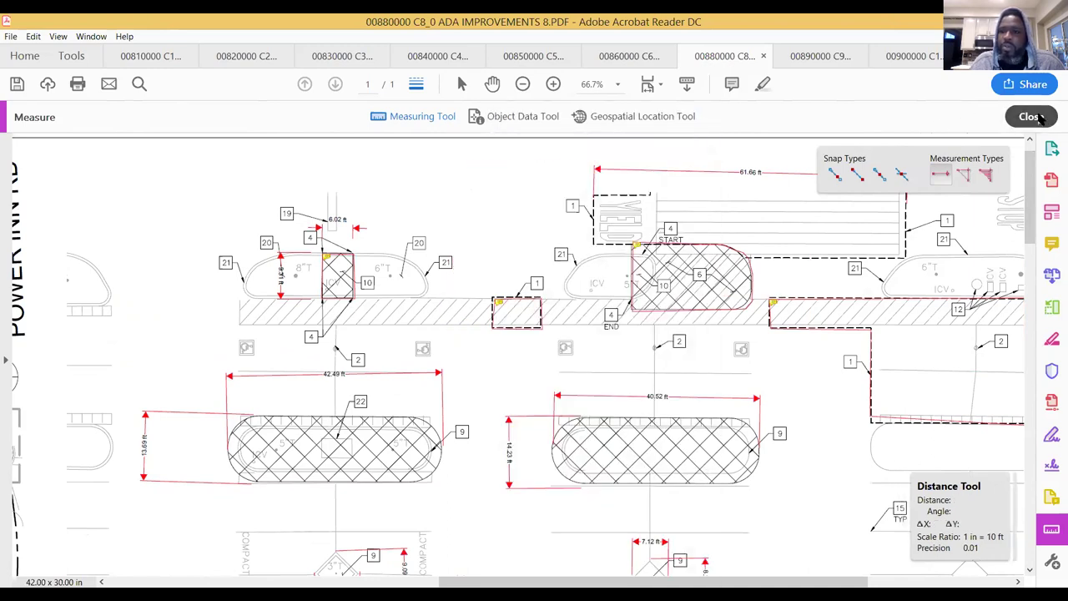
# Close the plan's measuring tools and return to the materials section of the Excel estimate.
pyautogui.press('Escape')
pyautogui.moveTo(660, 509)
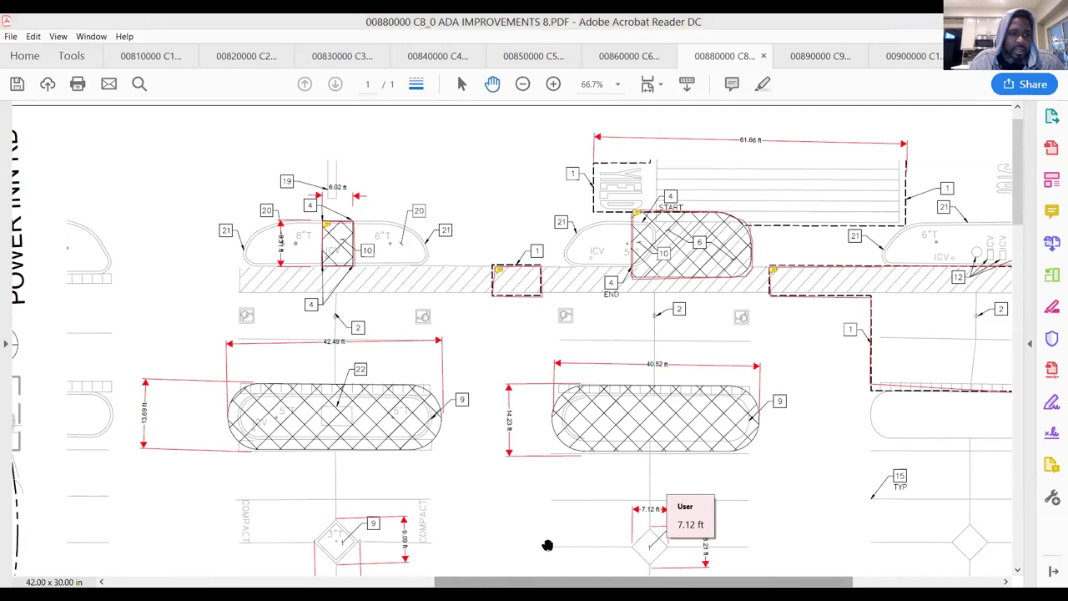
pyautogui.click(171, 306)
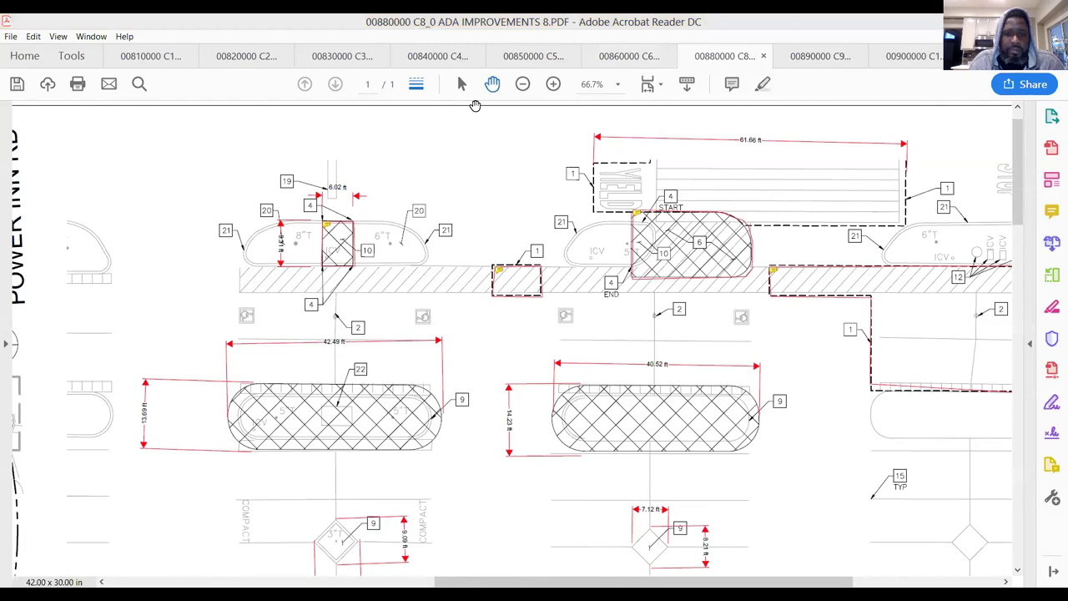
pyautogui.hotkey('alt', 'Tab')
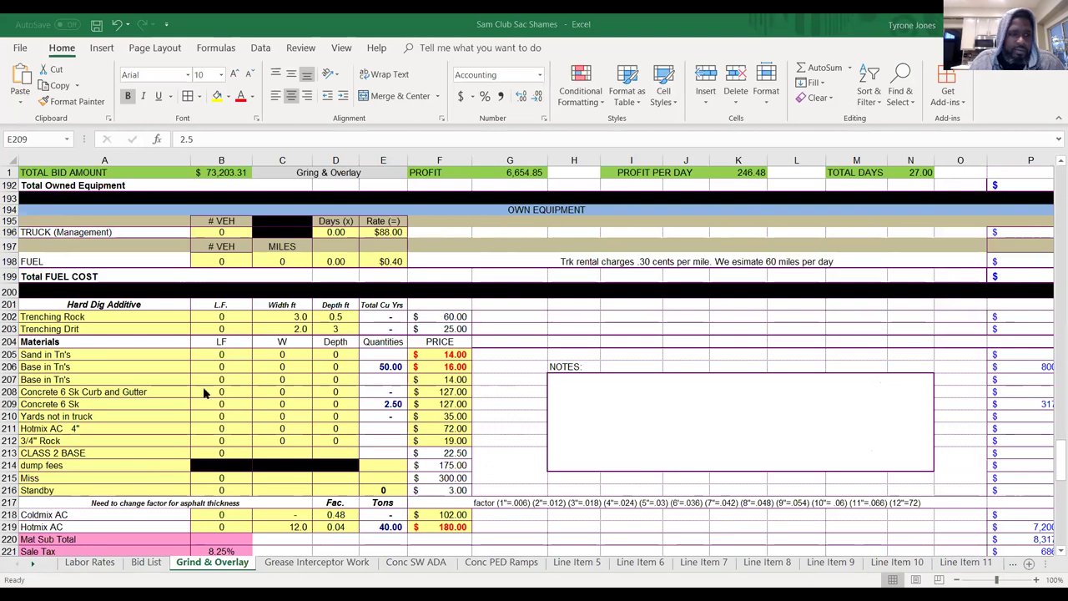
# Set the Concrete 6 Sk quantity to 4 and the Yards not in truck quantity to 6.
pyautogui.click(391, 404)
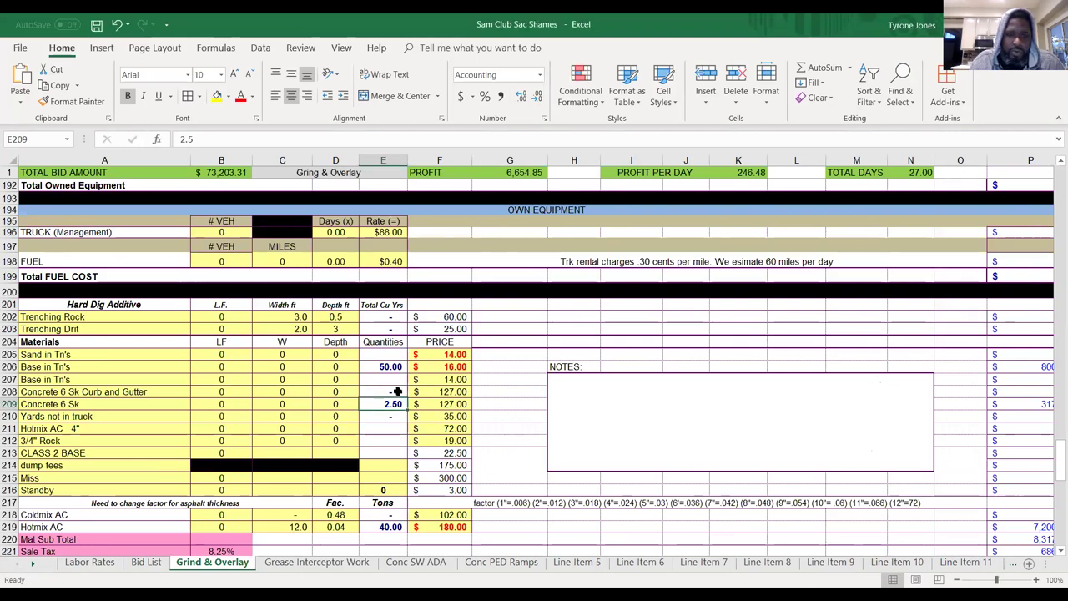
pyautogui.write('4')
pyautogui.press('Return')
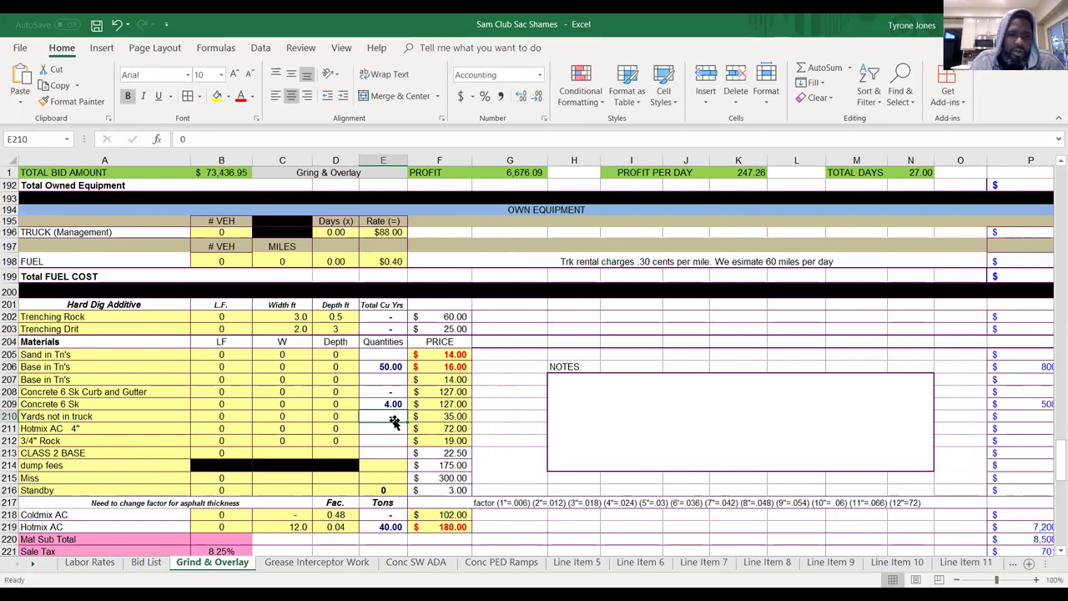
pyautogui.write('6')
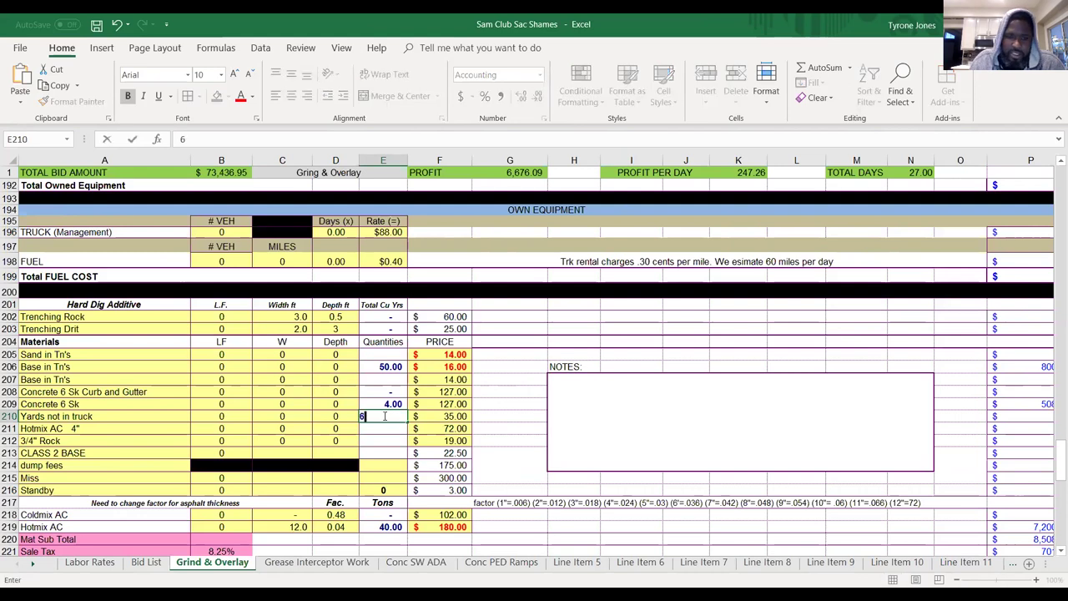
pyautogui.press('Return')
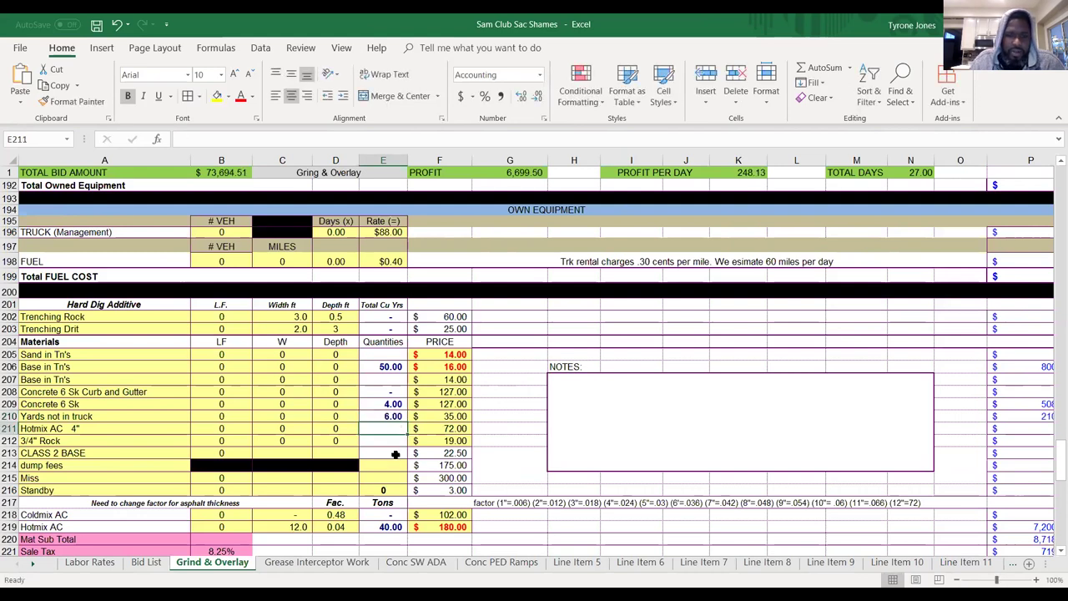
# Set the Standby price in the Materials section to 2.00.
pyautogui.click(431, 479)
pyautogui.click(433, 491)
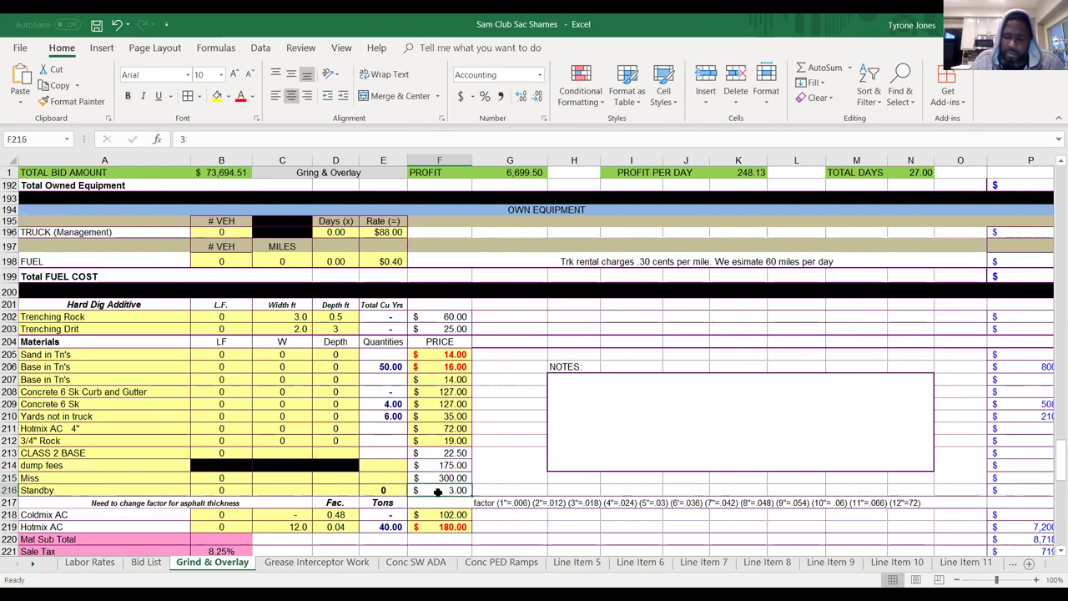
pyautogui.write('200')
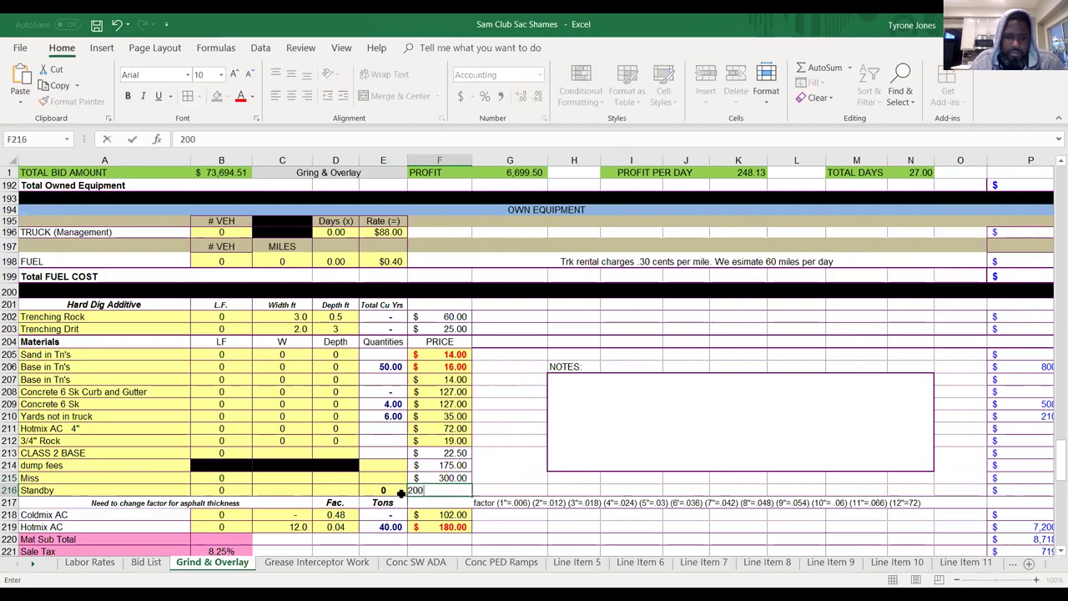
pyautogui.click(405, 493)
pyautogui.click(420, 491)
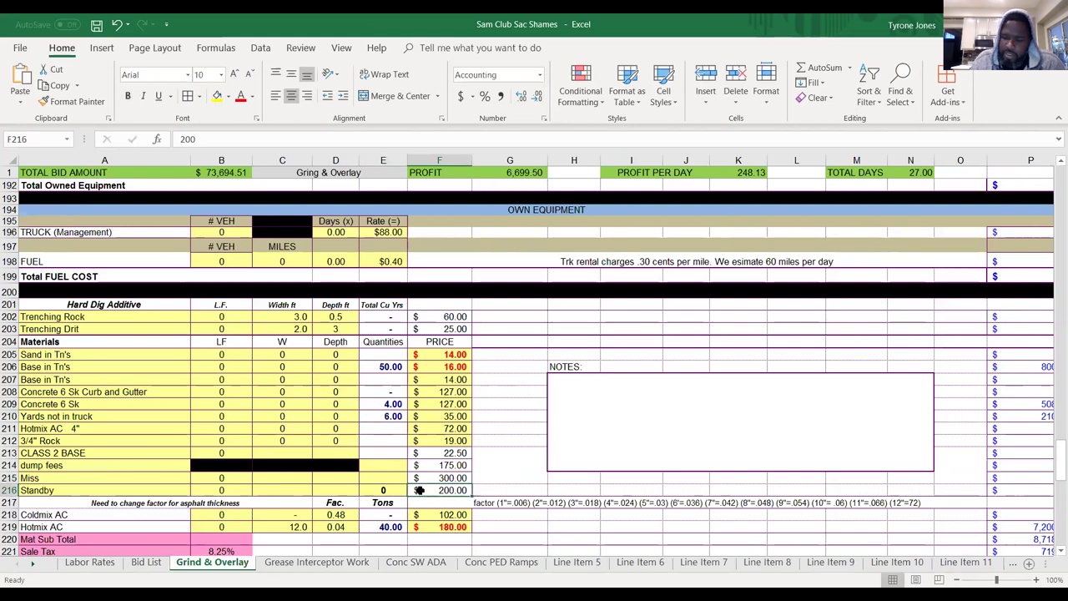
pyautogui.click(383, 491)
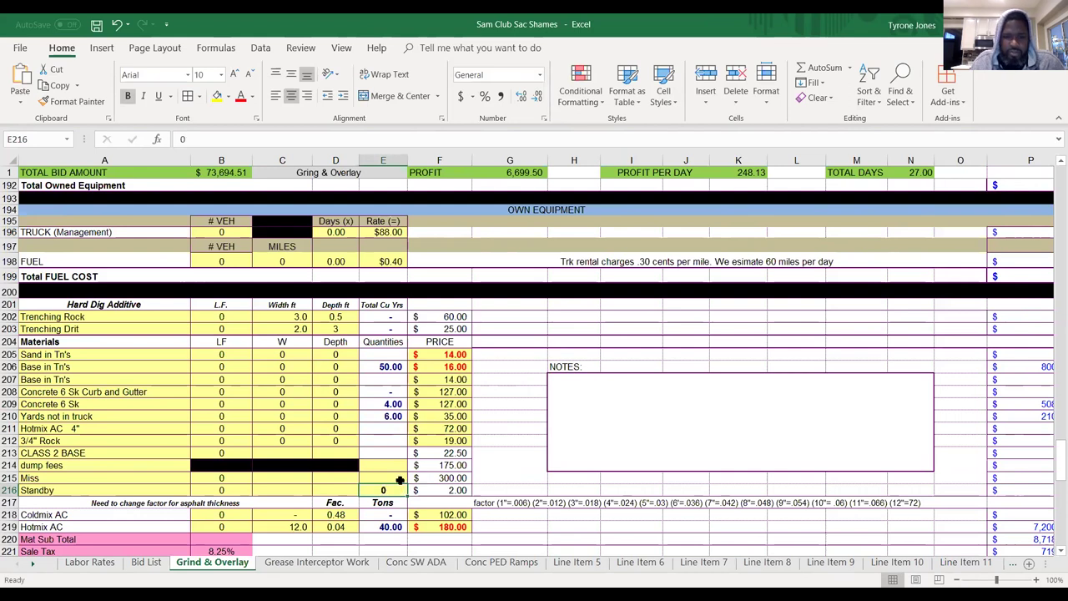
pyautogui.click(401, 478)
pyautogui.click(399, 455)
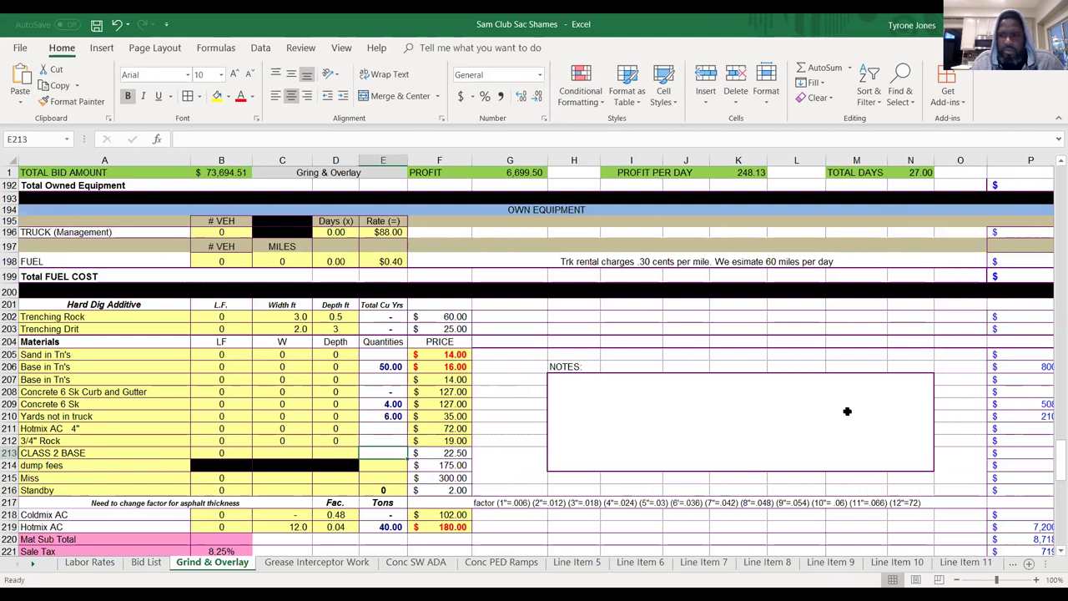
# Set the dump fees price to 75 and its quantity to 1.
pyautogui.moveTo(1054, 476); pyautogui.dragTo(1052, 472)
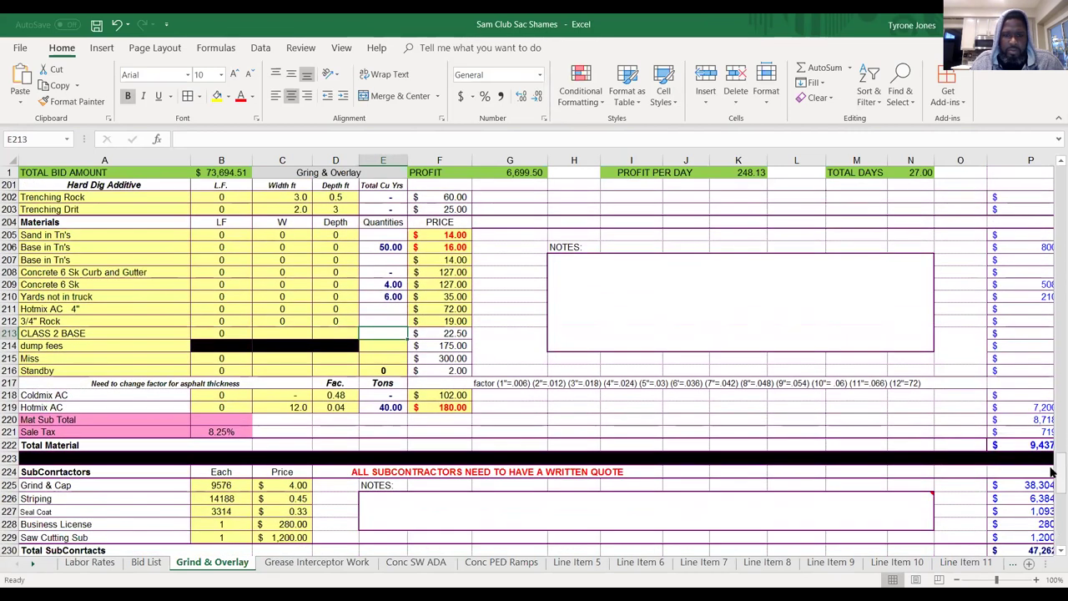
pyautogui.click(434, 349)
pyautogui.write('75')
pyautogui.press('Return')
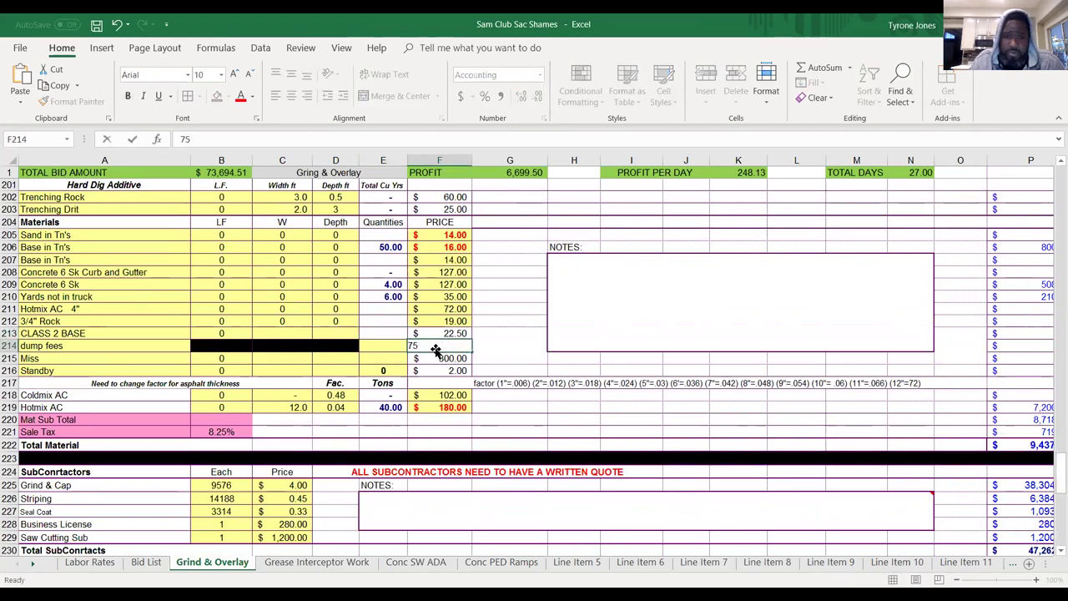
pyautogui.press('Up')
pyautogui.press('Left')
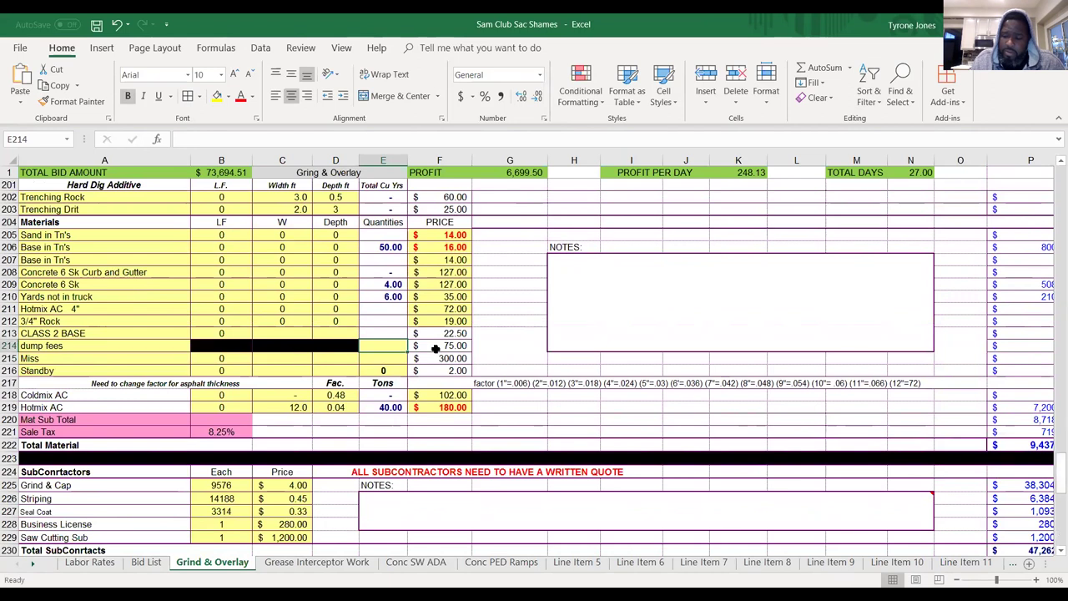
pyautogui.write('1')
pyautogui.hotkey('ctrl', 'Return')
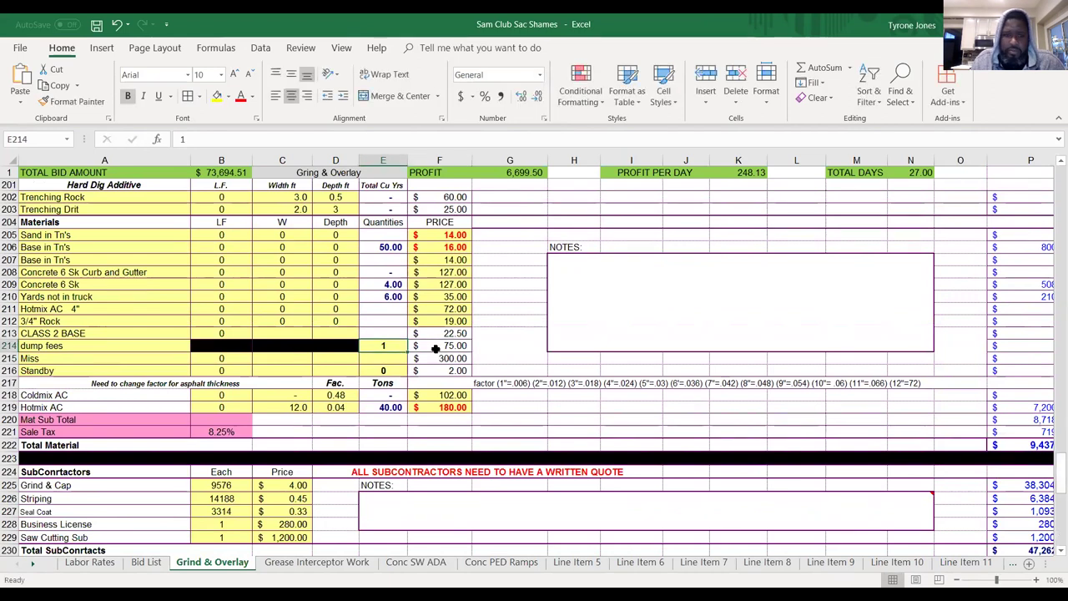
# Enter a formula in the dump fees total cell P214 that multiplies the price F214 by the quantity E214.
pyautogui.press('Left')
pyautogui.press('Left')
pyautogui.press('Right')
pyautogui.press('Right')
pyautogui.press('Right')
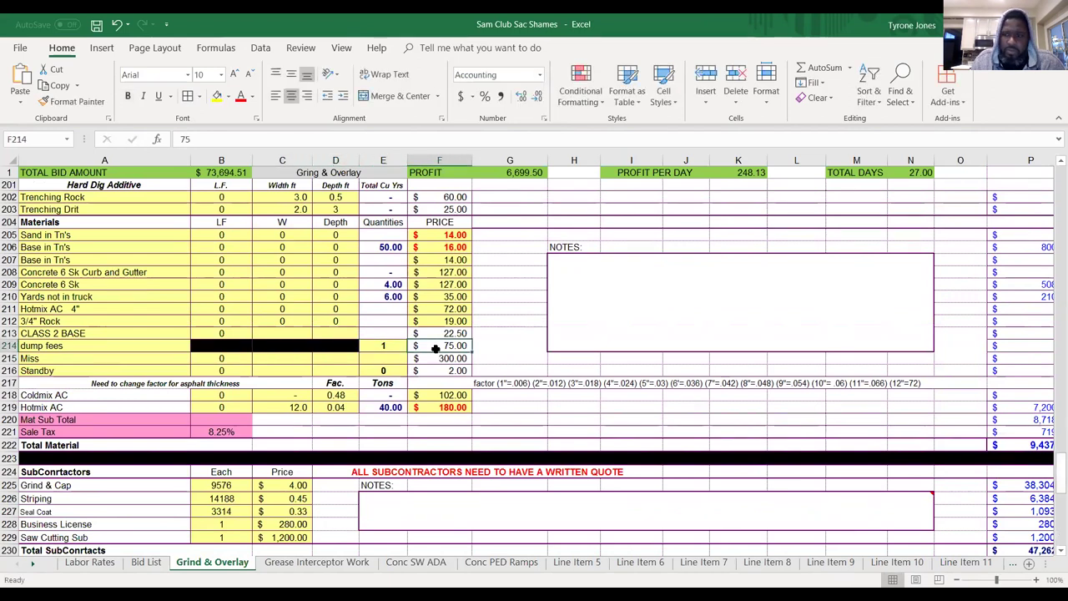
pyautogui.press('Right')
pyautogui.press('Right')
pyautogui.press('Right')
pyautogui.press('Right')
pyautogui.press('Right')
pyautogui.press('Right')
pyautogui.press('Right')
pyautogui.press('Right')
pyautogui.press('Right')
pyautogui.press('Right')
pyautogui.press('Left')
pyautogui.press('Left')
pyautogui.press('Left')
pyautogui.press('Left')
pyautogui.press('Left')
pyautogui.press('Left')
pyautogui.press('Left')
pyautogui.press('Left')
pyautogui.press('Left')
pyautogui.press('Left')
pyautogui.press('Left')
pyautogui.press('Left')
pyautogui.press('Right')
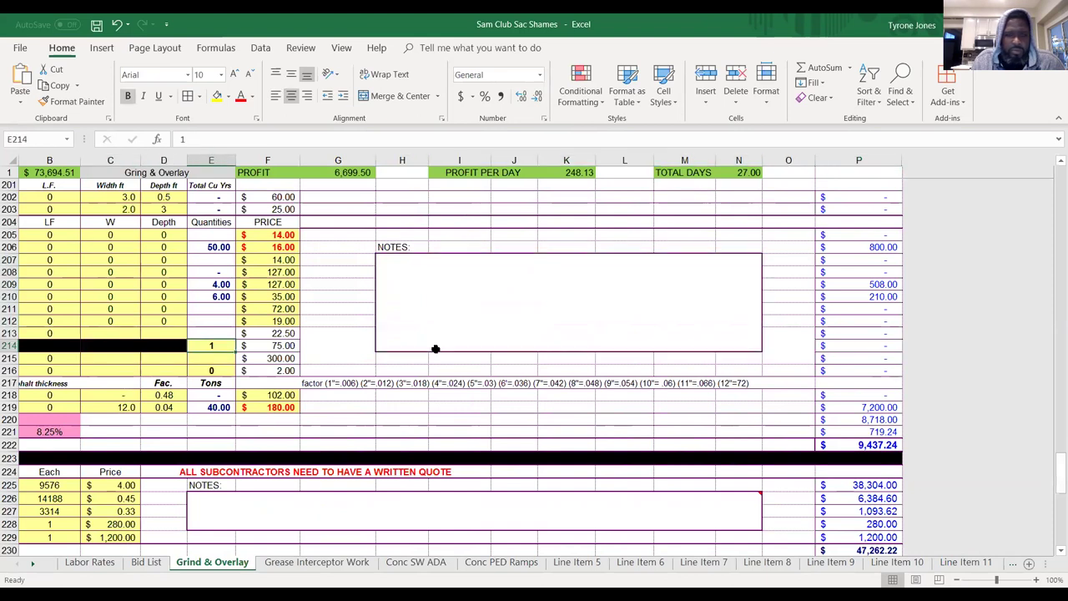
pyautogui.press('Right')
pyautogui.press('Right')
pyautogui.press('Right')
pyautogui.press('Right')
pyautogui.press('Right')
pyautogui.press('Right')
pyautogui.press('Right')
pyautogui.press('Right')
pyautogui.press('Right')
pyautogui.press('Right')
pyautogui.press('Right')
pyautogui.write('=')
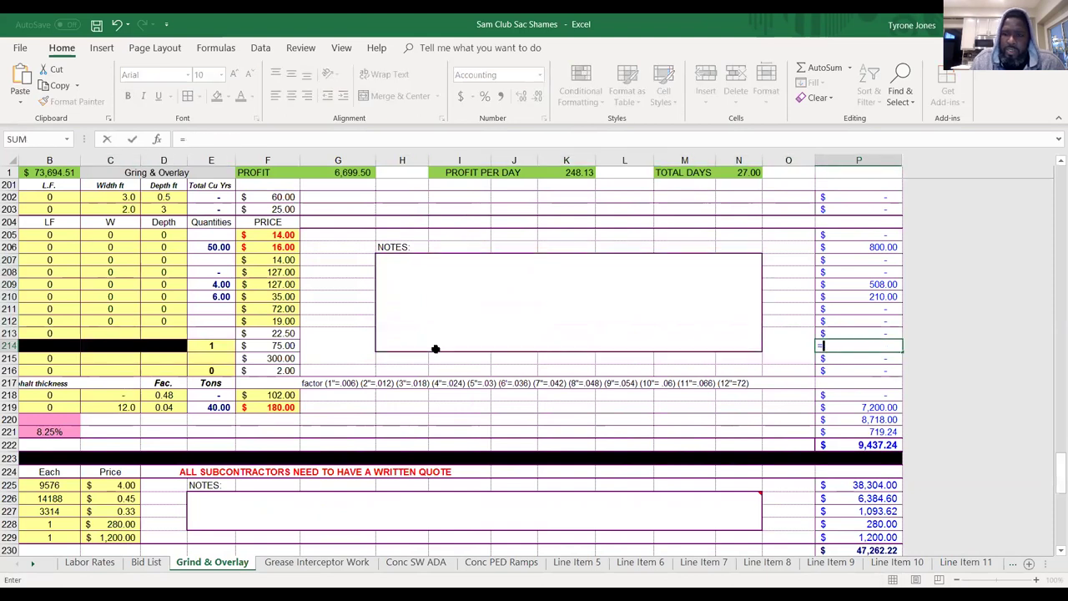
pyautogui.click(246, 345)
pyautogui.write('*')
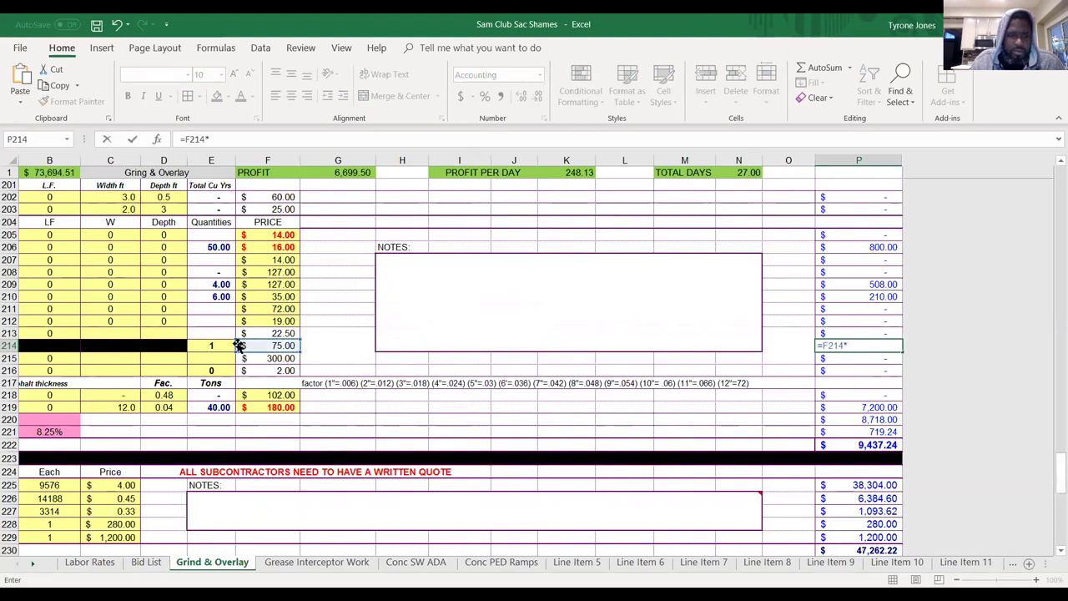
pyautogui.click(218, 344)
pyautogui.press('Return')
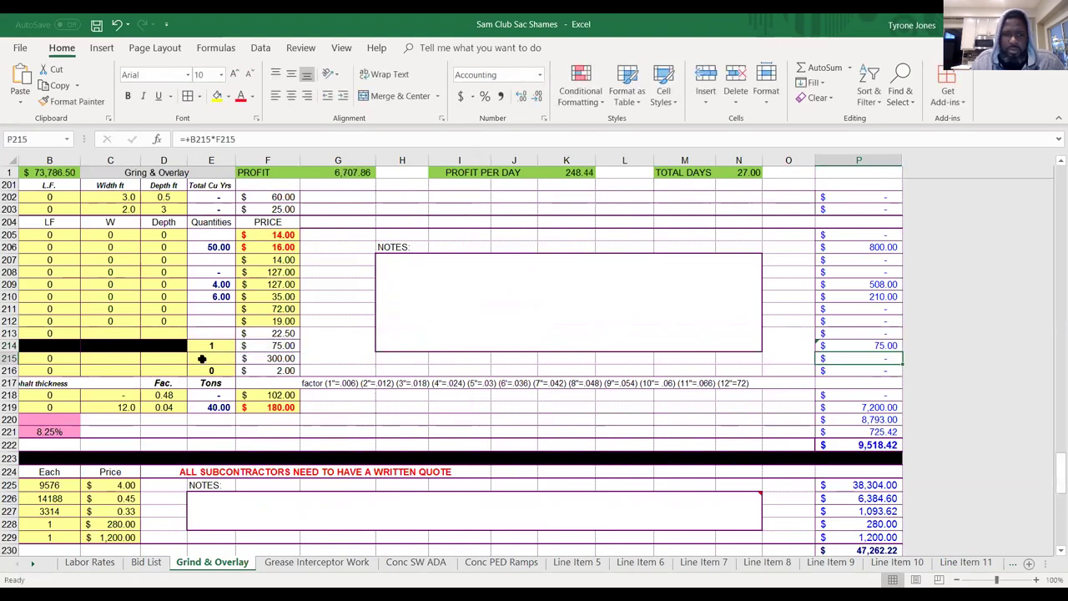
pyautogui.click(214, 359)
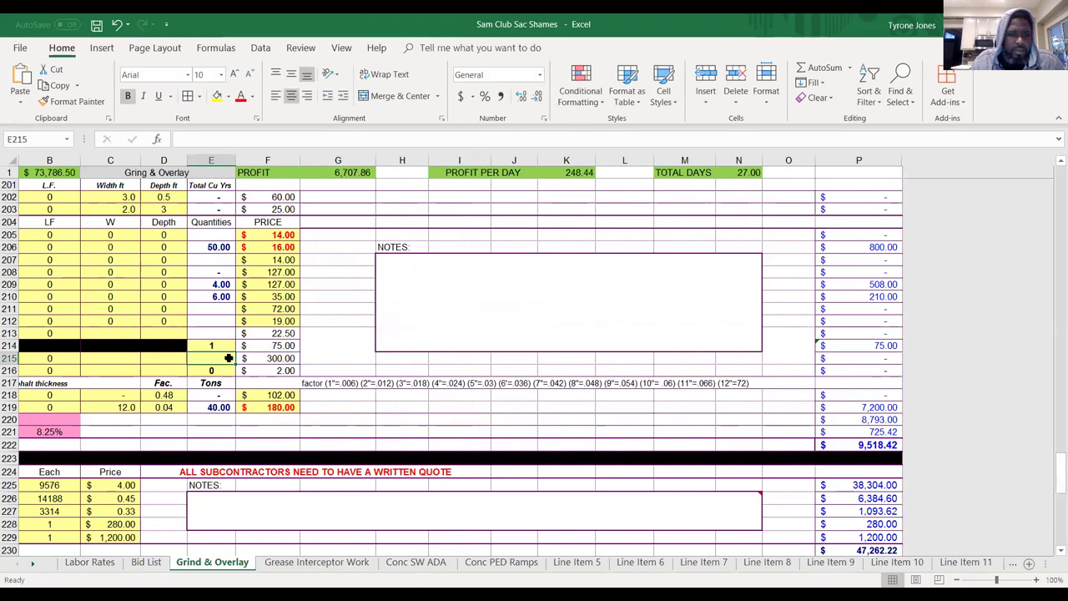
pyautogui.click(252, 360)
pyautogui.click(222, 359)
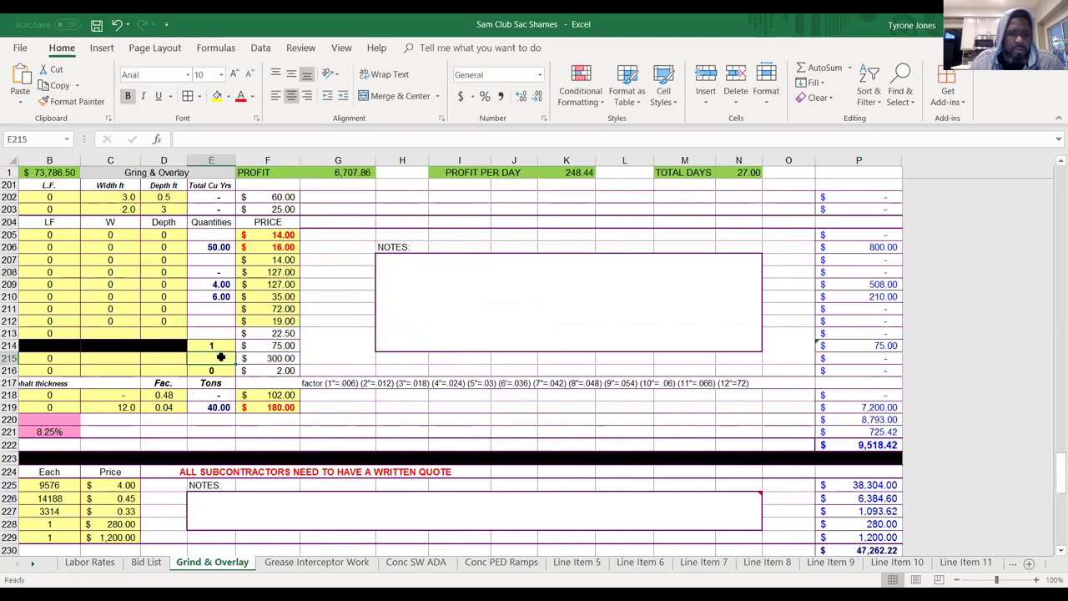
pyautogui.click(218, 344)
pyautogui.click(208, 321)
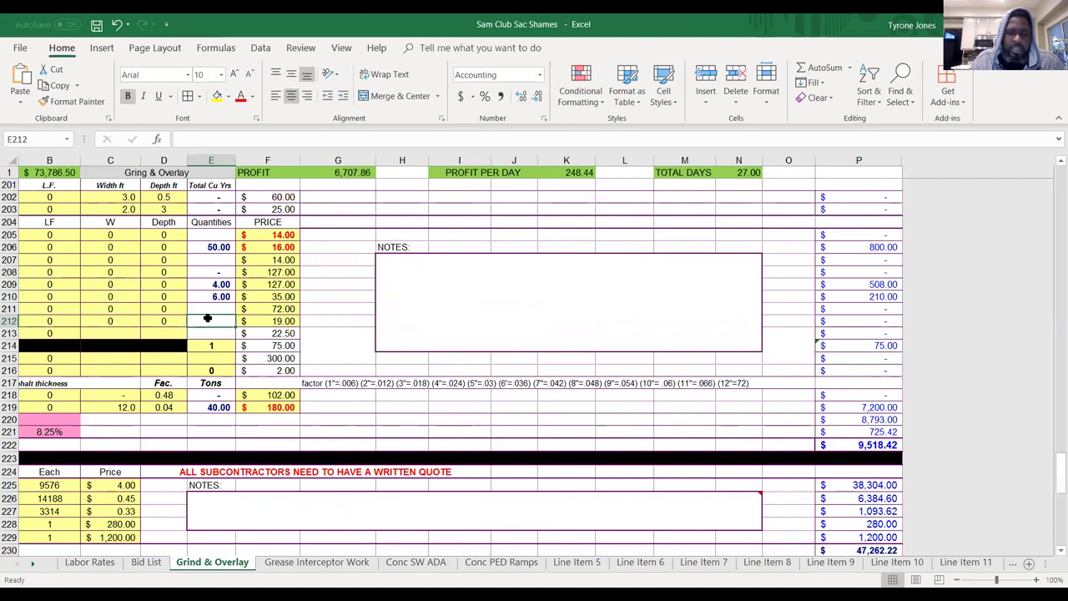
# Try relabelling the Base in Tn's material in row 206 as Filler dirt and undo the change.
pyautogui.press('Left')
pyautogui.press('Left')
pyautogui.press('Left')
pyautogui.press('Left')
pyautogui.press('Right')
pyautogui.press('Up')
pyautogui.press('Up')
pyautogui.press('Up')
pyautogui.press('Up')
pyautogui.press('Up')
pyautogui.press('Up')
pyautogui.press('Up')
pyautogui.press('Up')
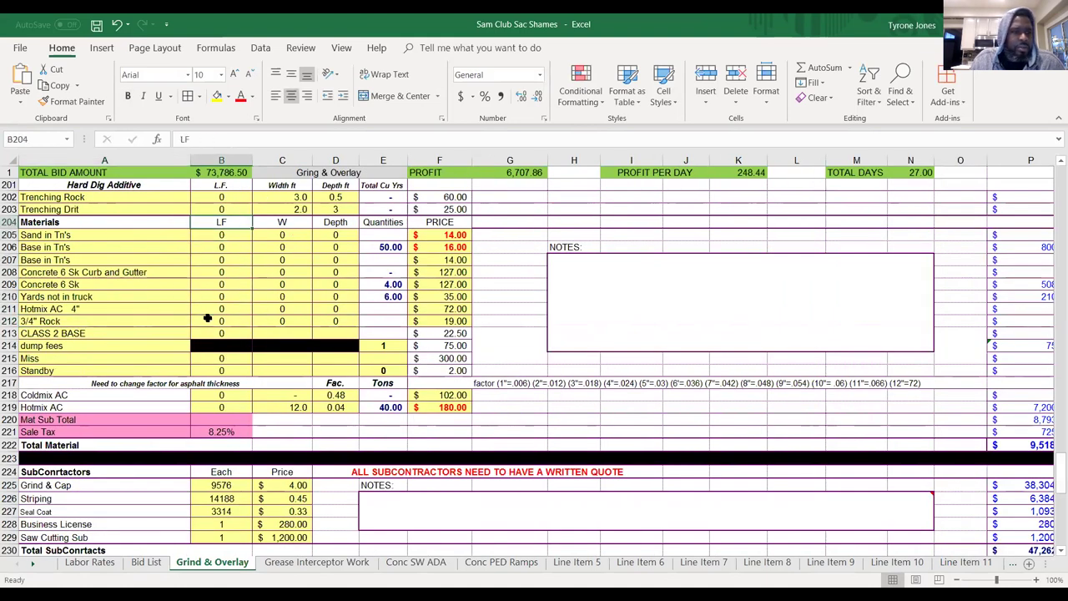
pyautogui.press('Down')
pyautogui.press('Left')
pyautogui.press('Down')
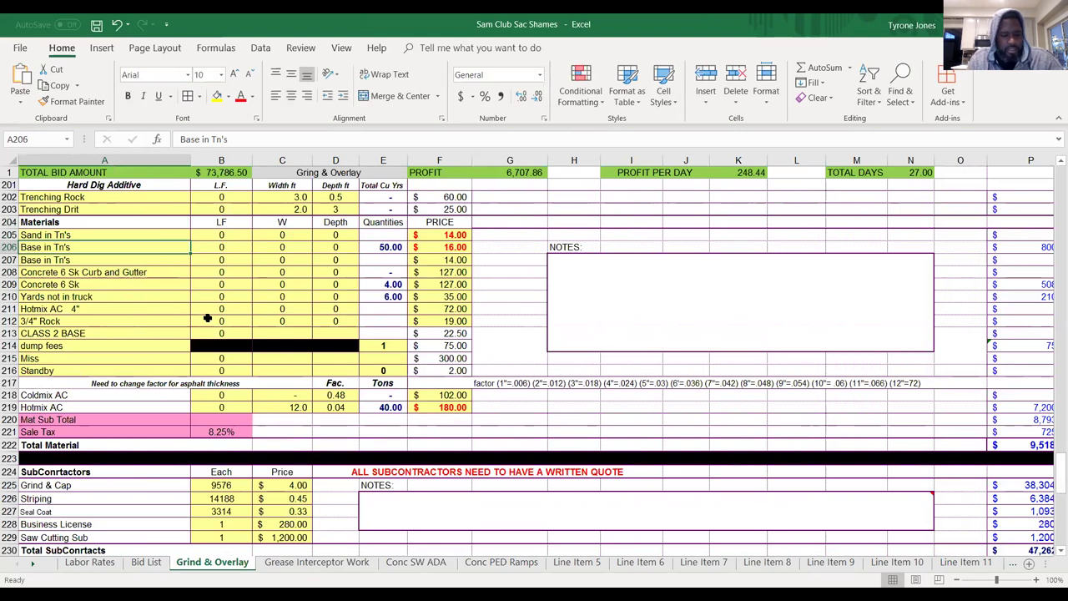
pyautogui.write('Filler dirt')
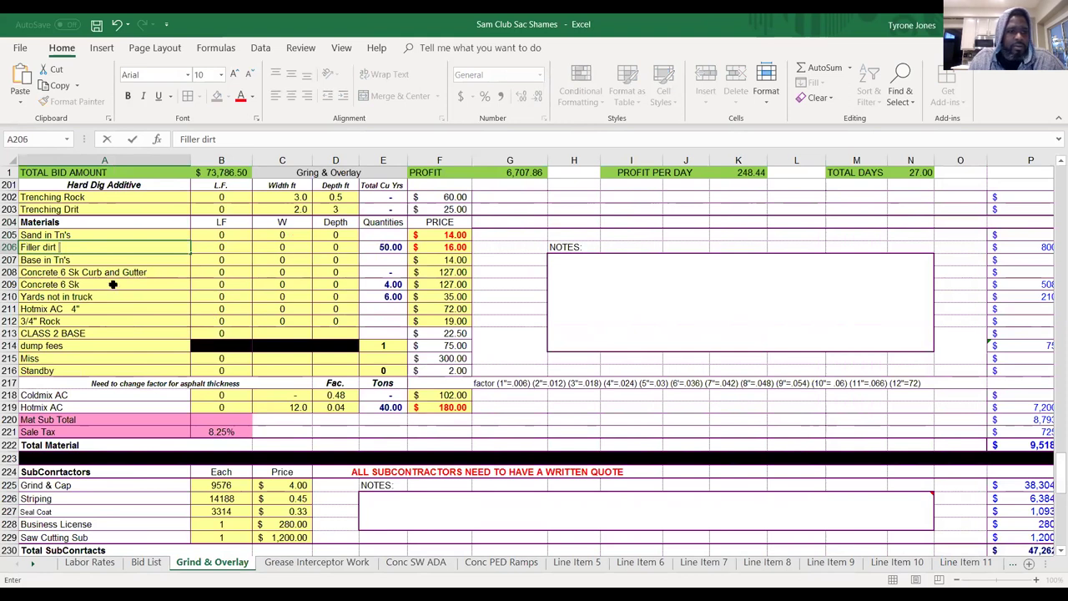
pyautogui.press('Down')
pyautogui.press('Down')
pyautogui.press('Down')
pyautogui.press('Down')
pyautogui.press('Down')
pyautogui.click(117, 25)
# Relabel the Sand in Tn's material in row 205 as Filler Dirt.
pyautogui.click(116, 233)
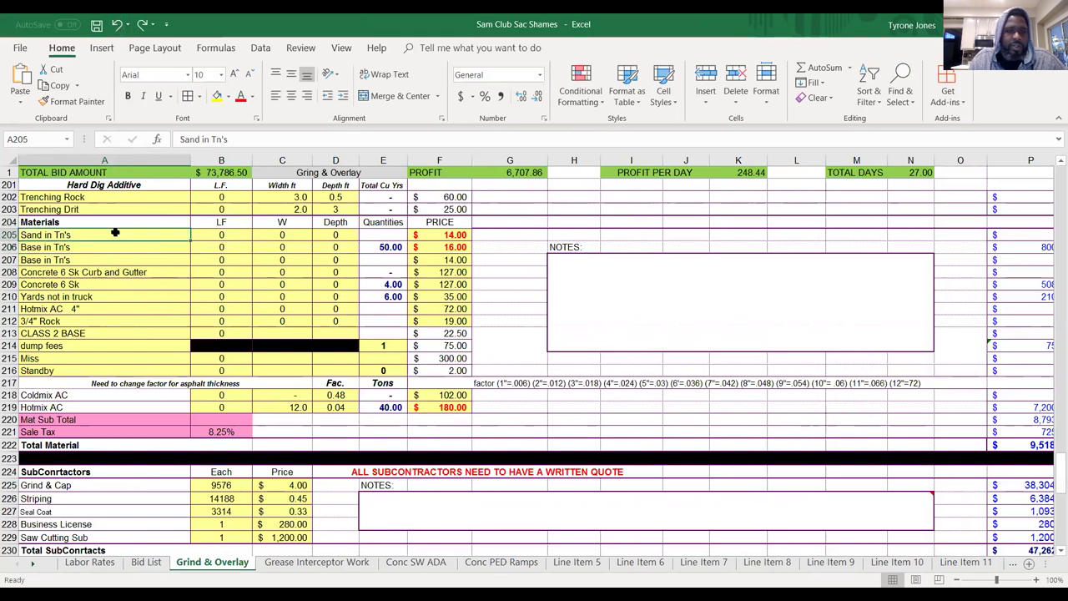
pyautogui.write('Fi')
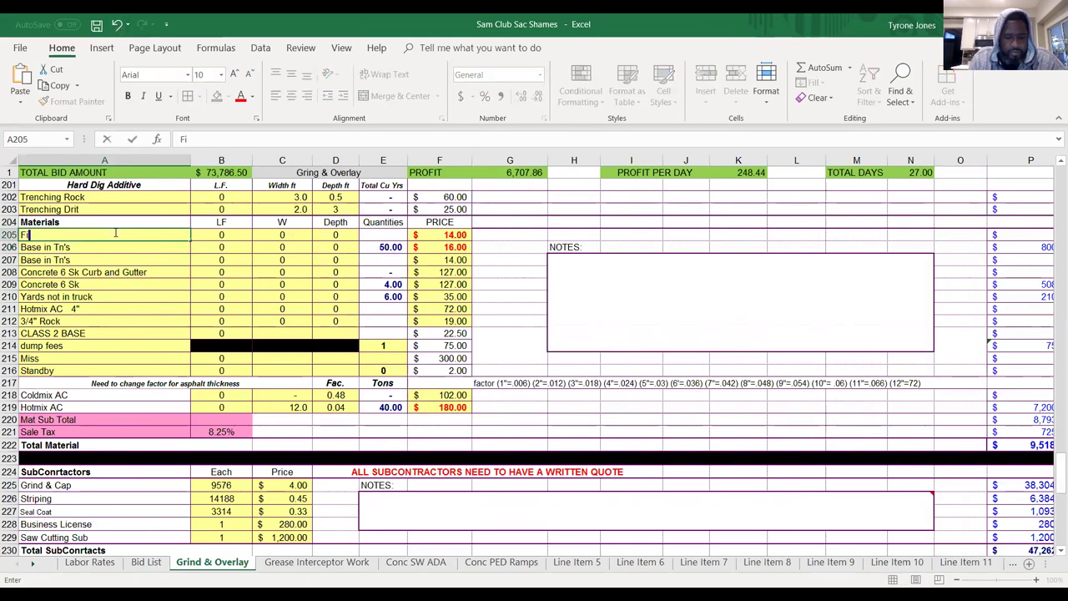
pyautogui.write('ller Dirt')
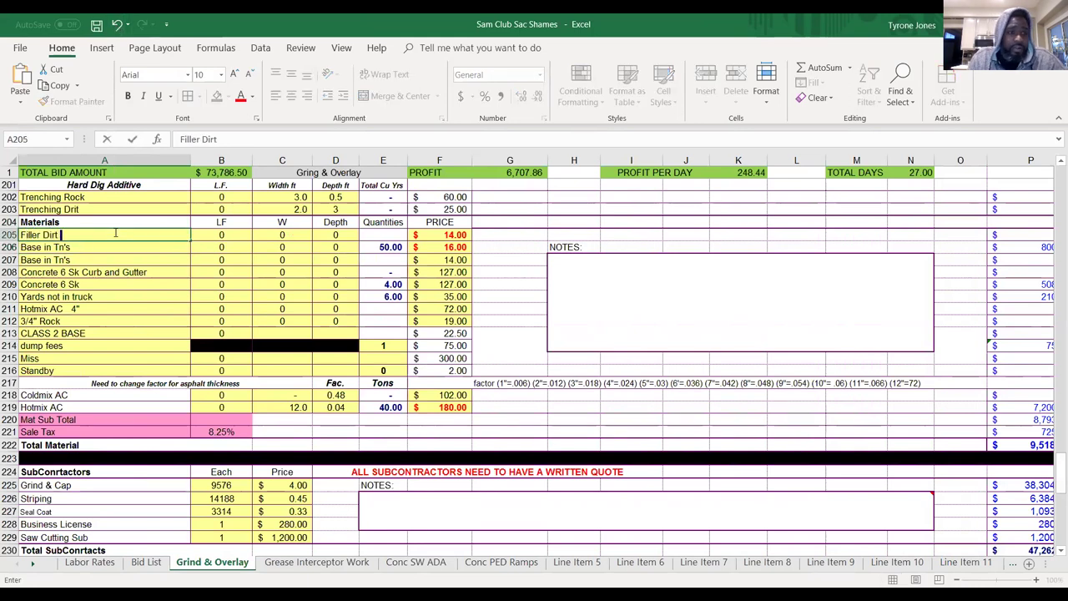
pyautogui.click(375, 234)
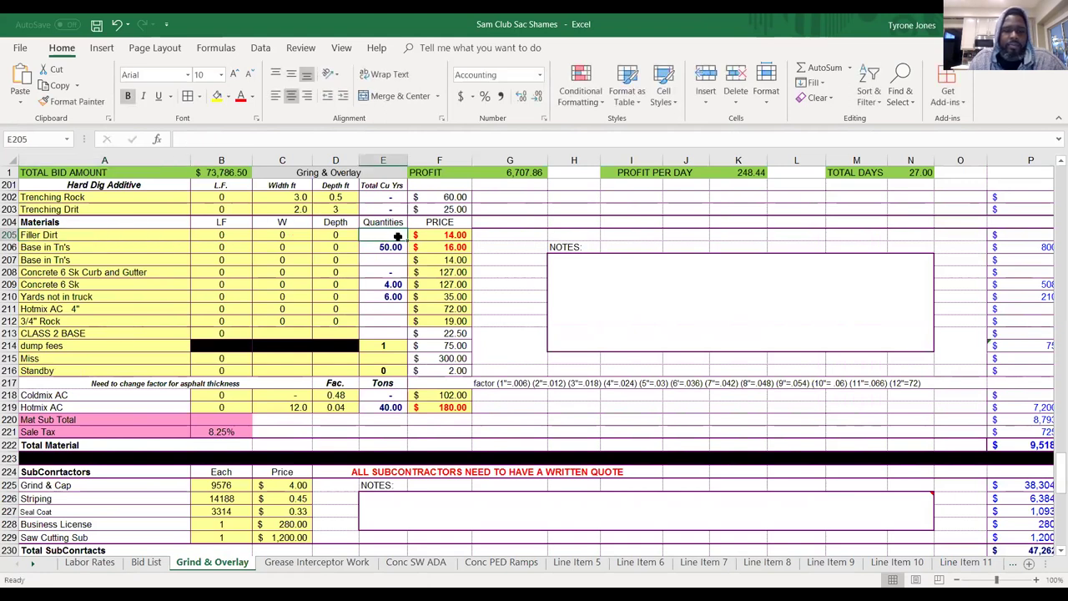
# Check the islands on the ADA improvements plan in Acrobat Reader and set the Filler Dirt quantity in the Excel estimate to 5.
pyautogui.moveTo(631, 496)
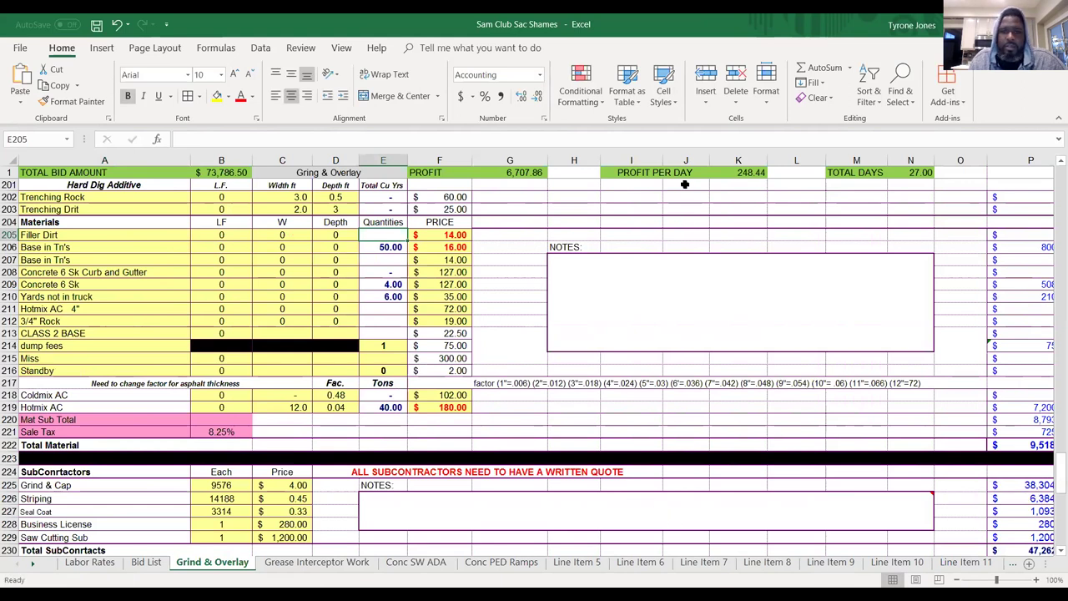
pyautogui.hotkey('alt', 'Tab')
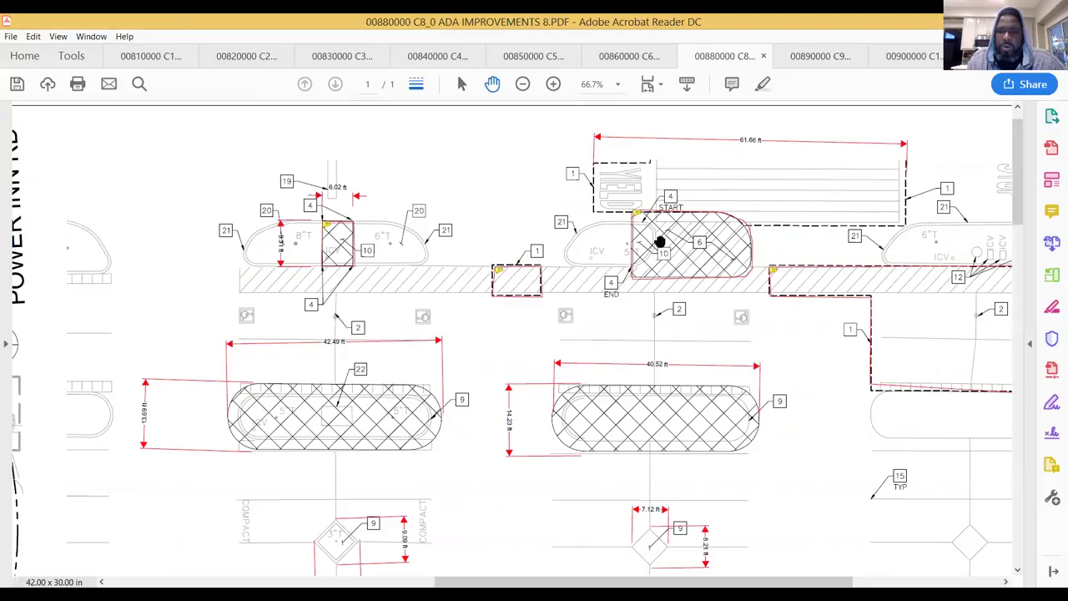
pyautogui.moveTo(1016, 203)
pyautogui.mouseDown()
pyautogui.moveTo(1032, 388)
pyautogui.moveTo(1030, 343)
pyautogui.mouseUp()
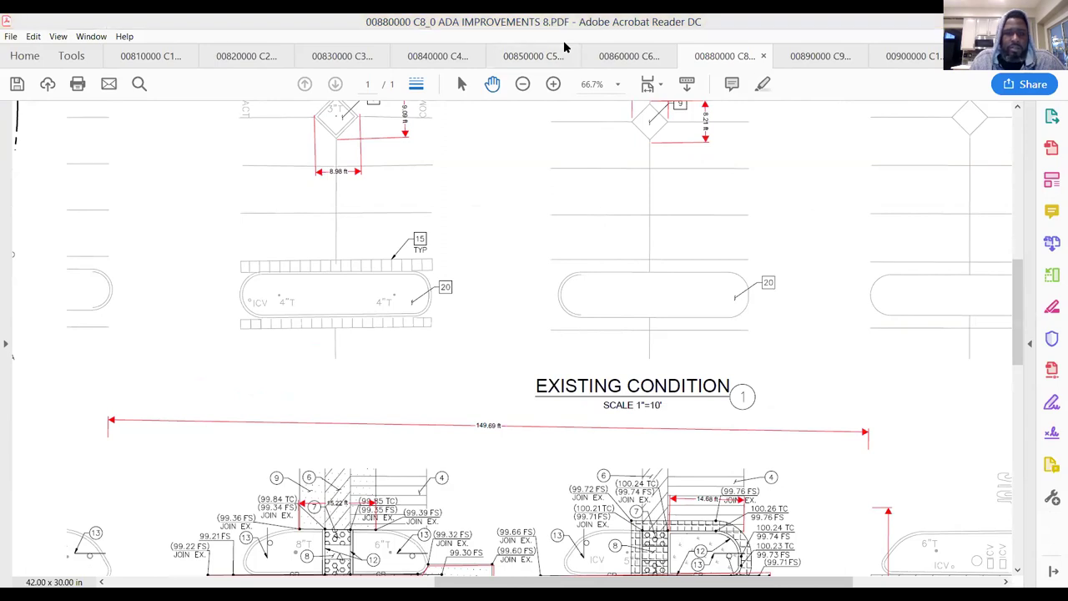
pyautogui.hotkey('alt', 'Tab')
pyautogui.write('5')
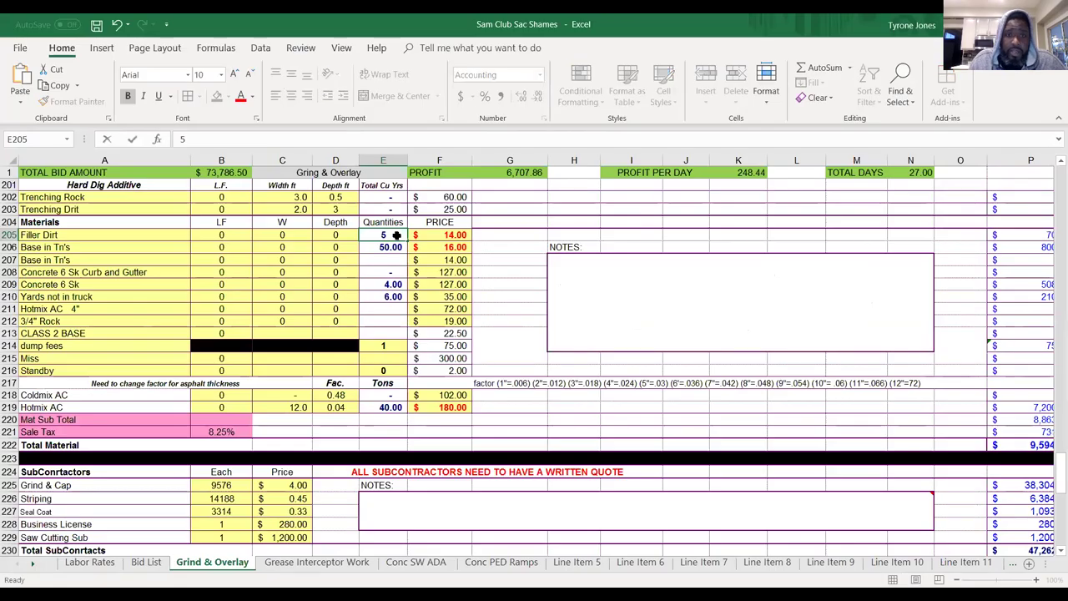
pyautogui.press('Tab')
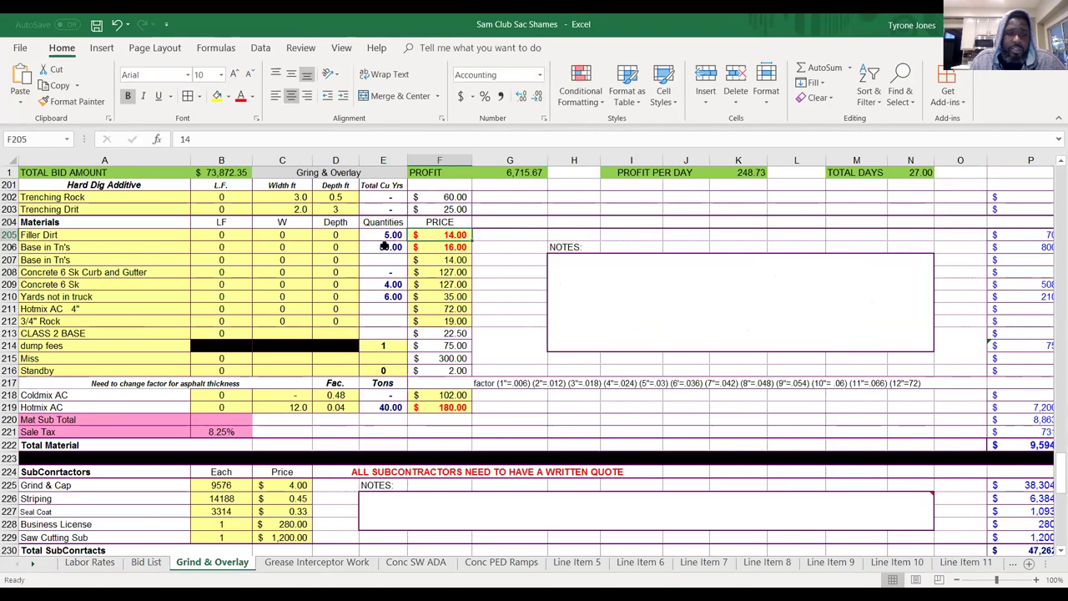
# Set the Filler Dirt quantity in the Materials section to 0.
pyautogui.click(394, 237)
pyautogui.click(385, 271)
pyautogui.click(379, 259)
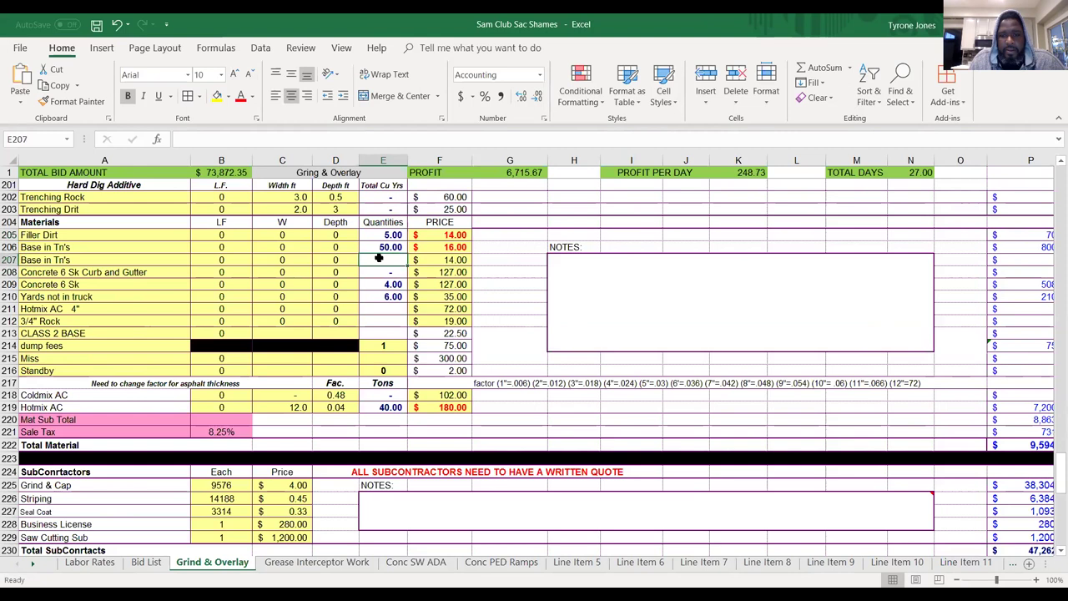
pyautogui.click(388, 234)
pyautogui.write('0')
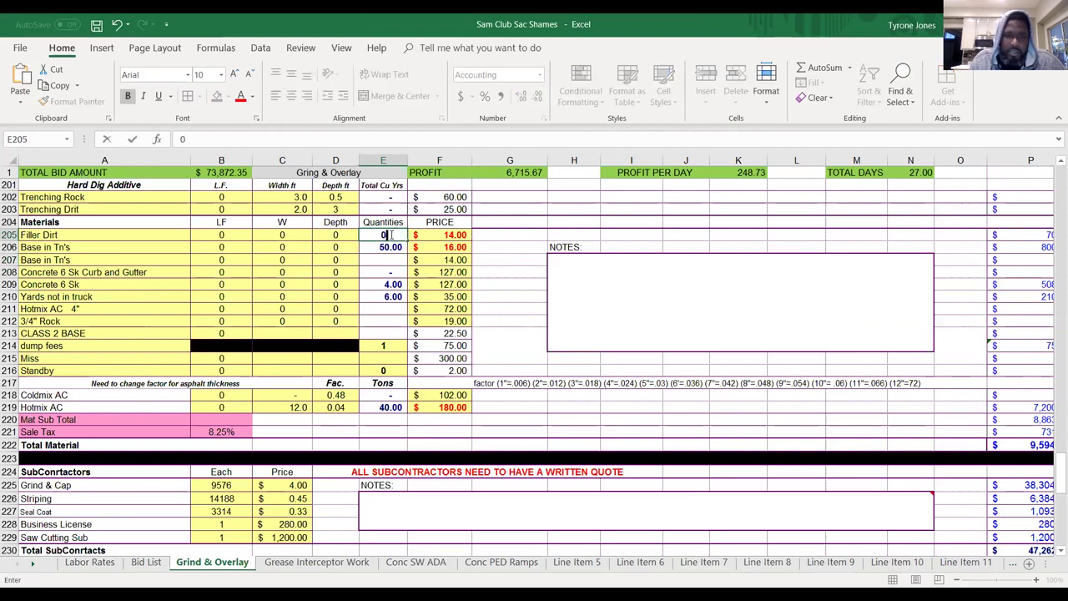
pyautogui.press('Return')
pyautogui.click(387, 271)
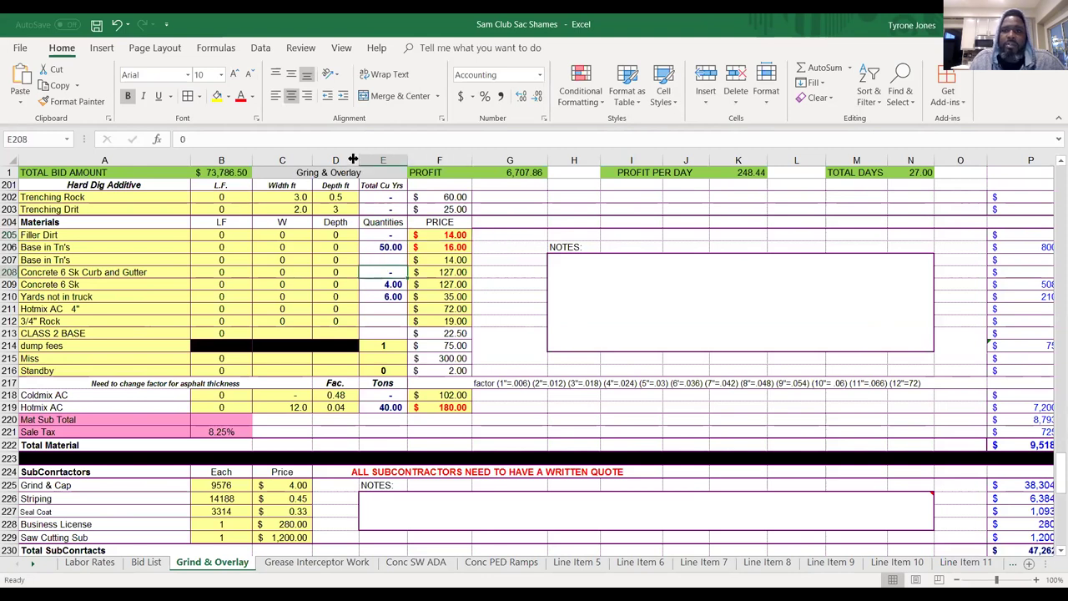
# Enter the note "Use dirt from other planter for new planter" in the Materials notes box.
pyautogui.click(644, 271)
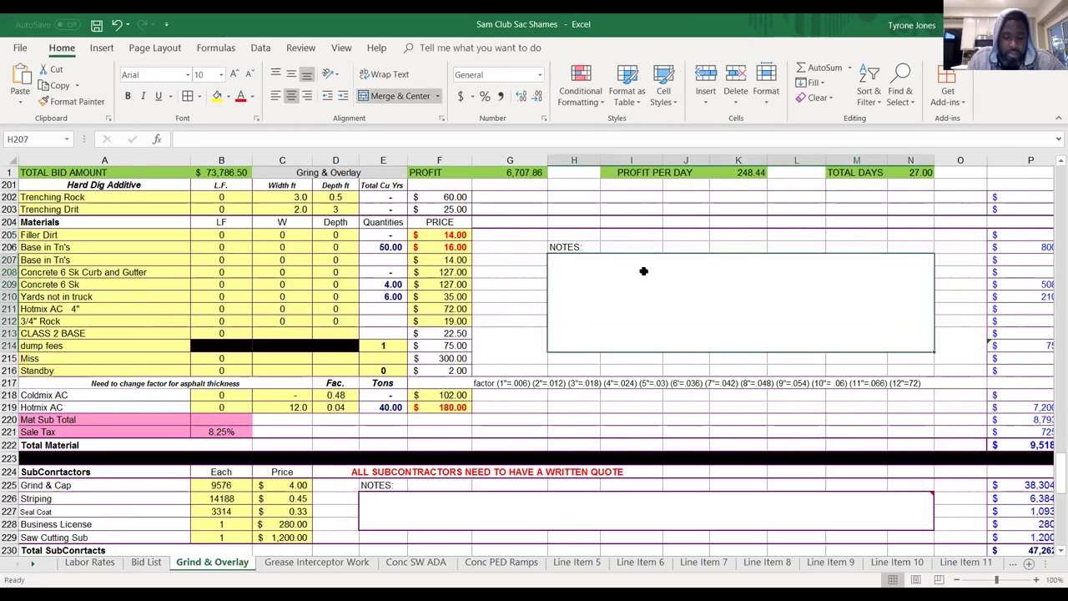
pyautogui.write('Use di')
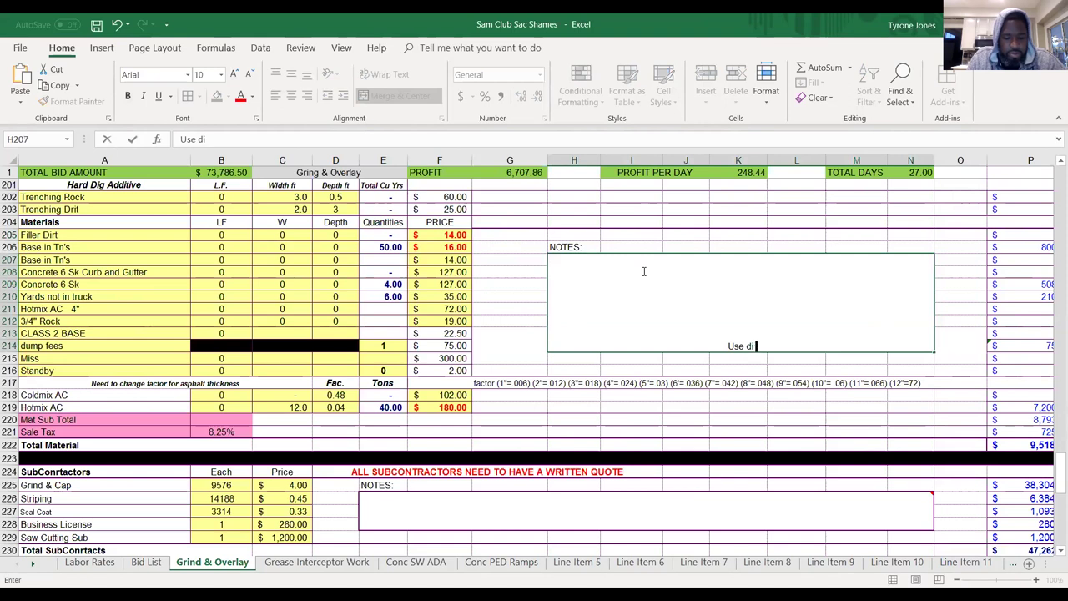
pyautogui.write('rt from ')
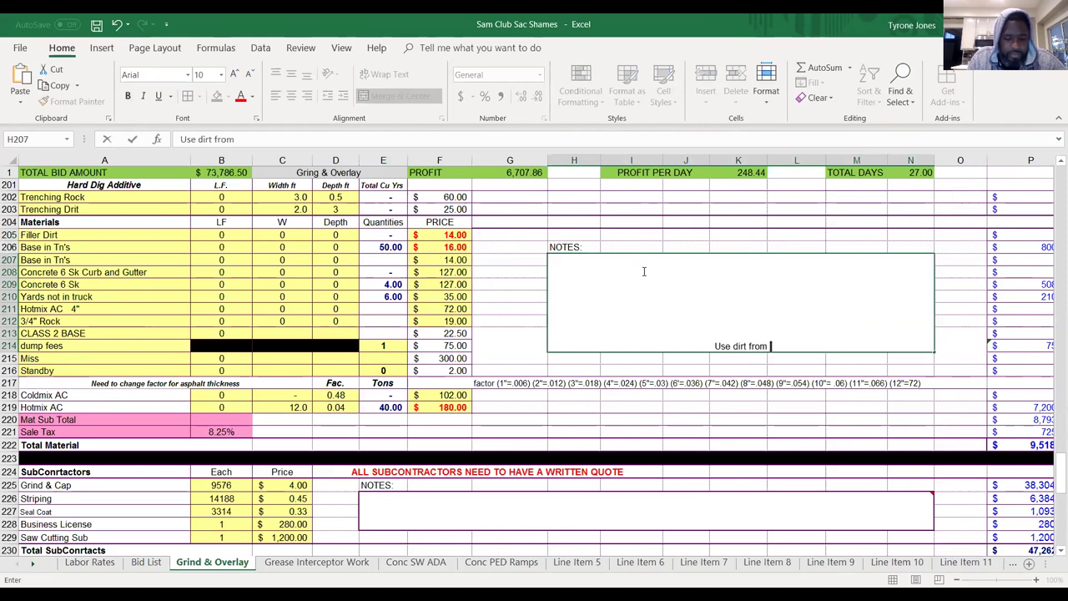
pyautogui.write('other pla')
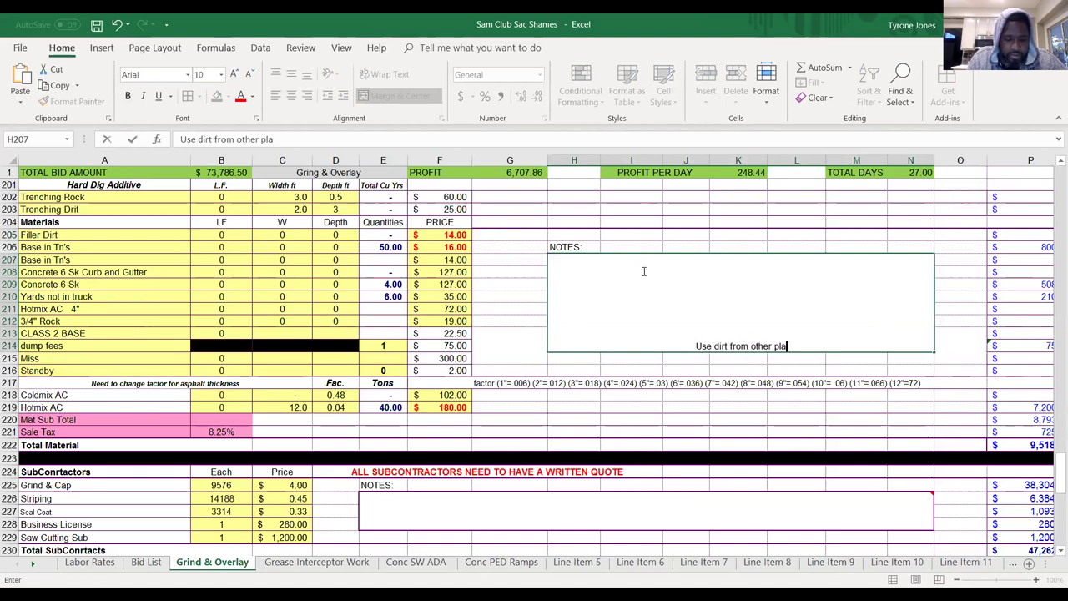
pyautogui.write('nter fo')
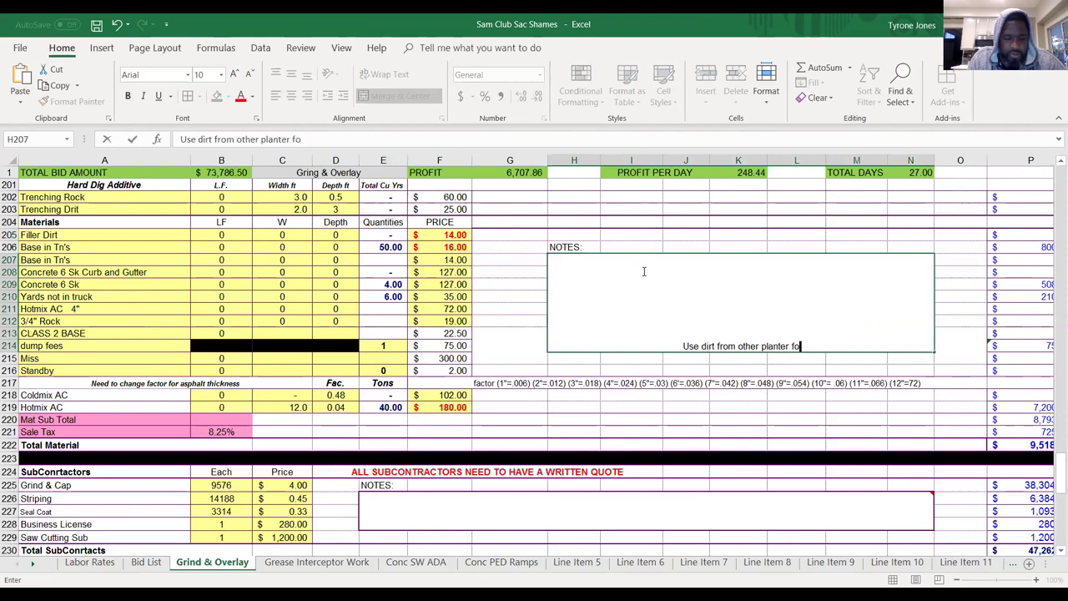
pyautogui.write('r new planter')
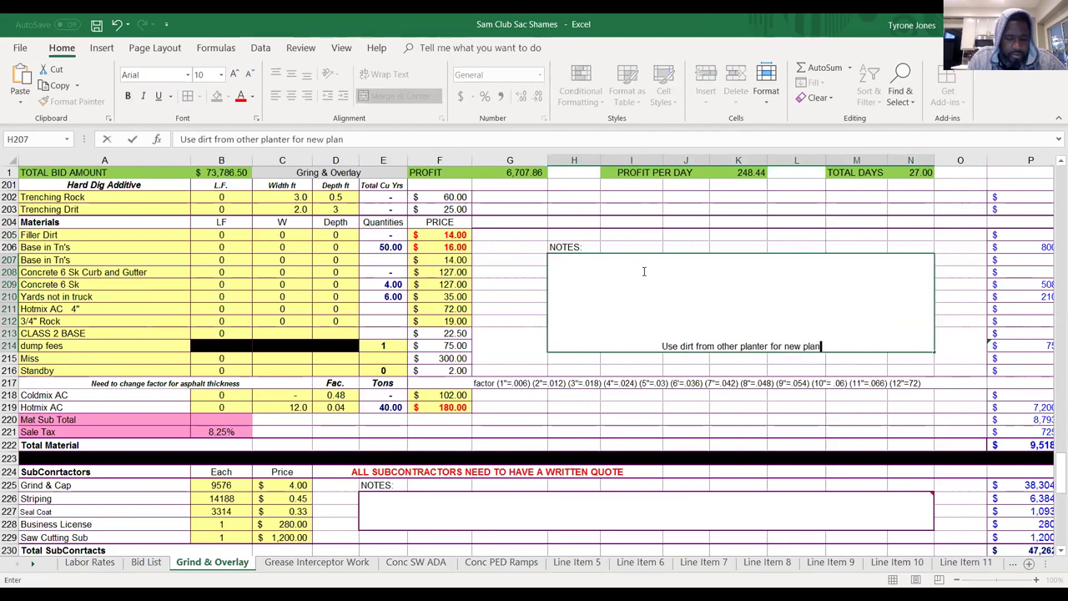
pyautogui.click(612, 376)
# Align the Materials note to the top and left of its box and save the workbook.
pyautogui.click(611, 305)
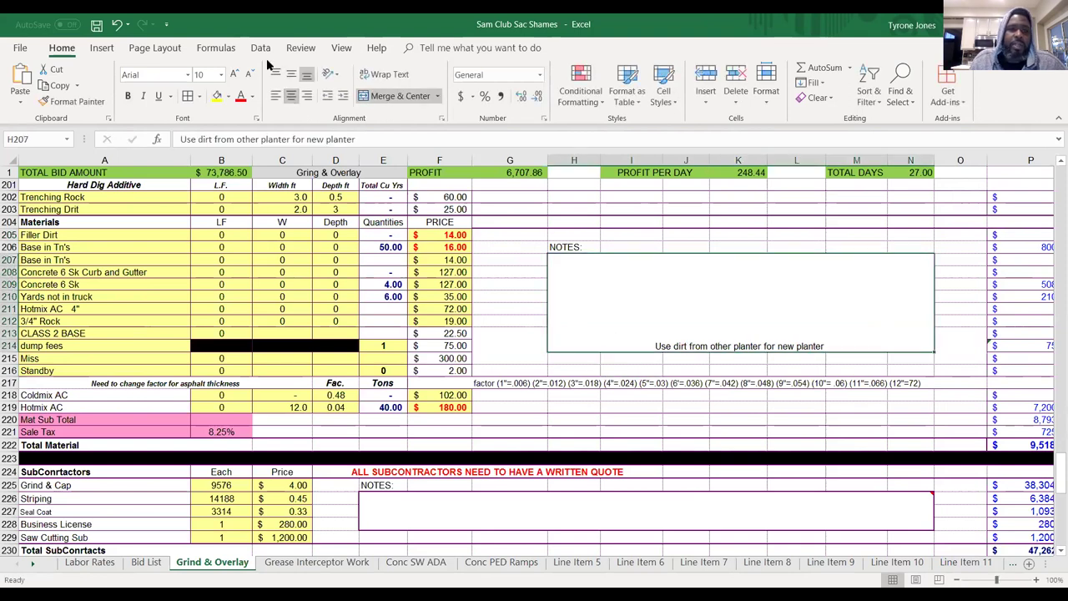
pyautogui.click(275, 74)
pyautogui.click(276, 95)
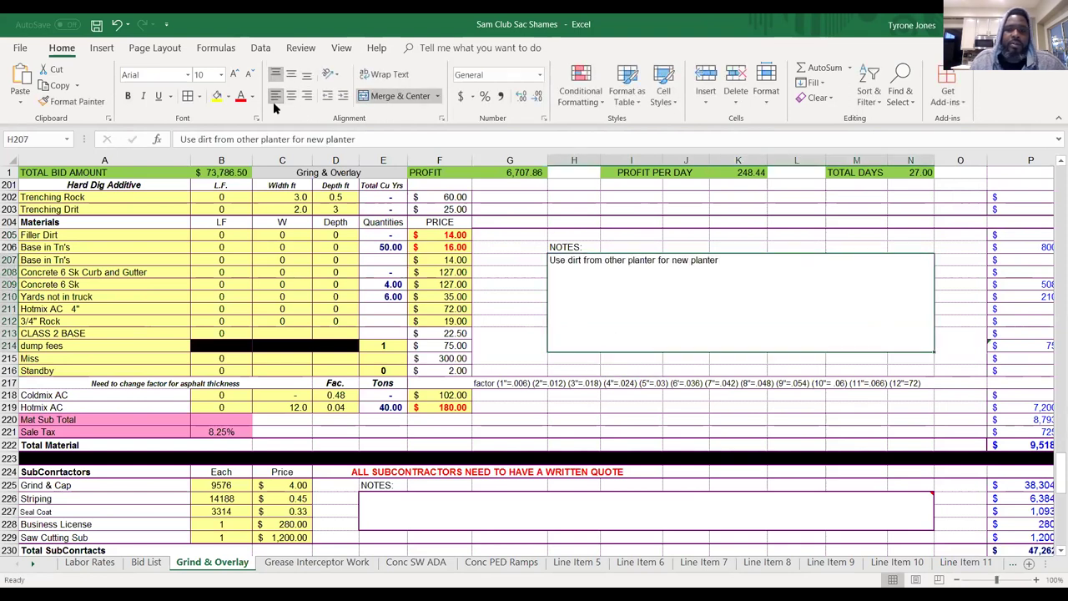
pyautogui.click(506, 289)
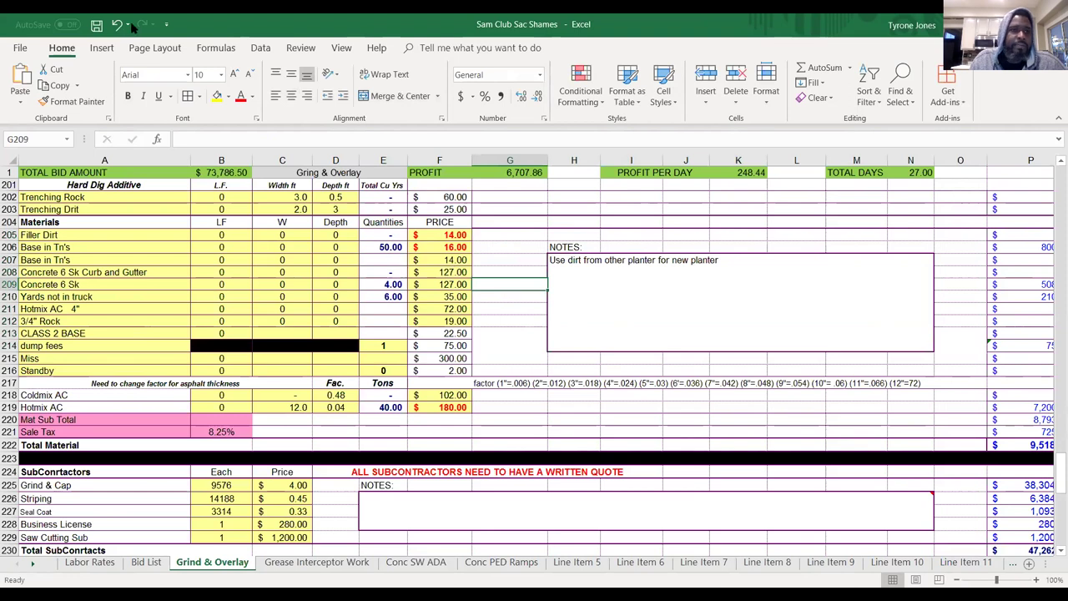
pyautogui.click(97, 24)
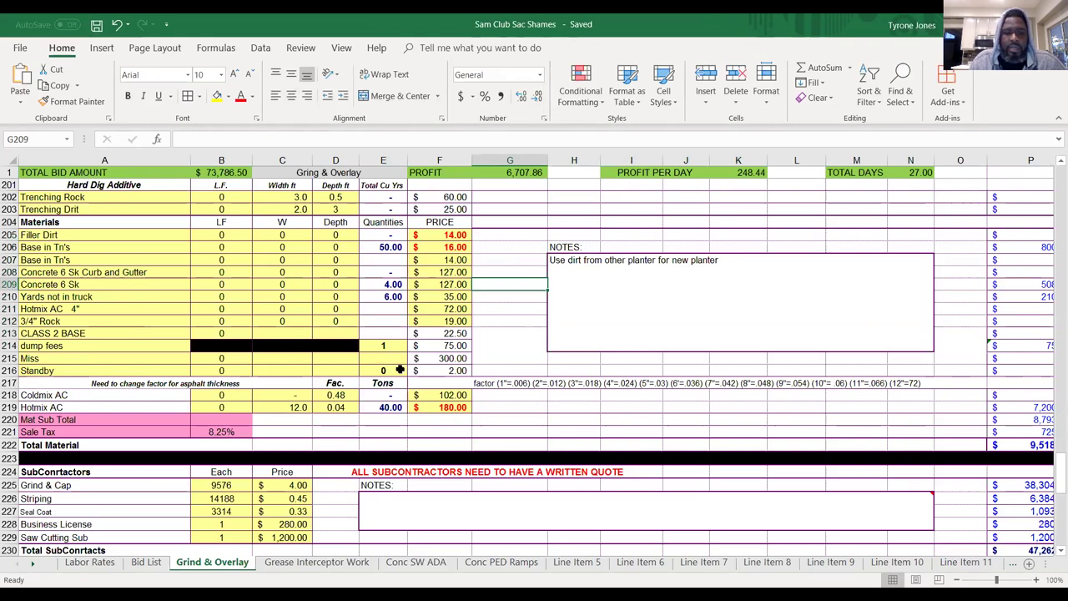
# Review the labor rows under the concrete pass-through sidewalk and curb installation task.
pyautogui.click(372, 273)
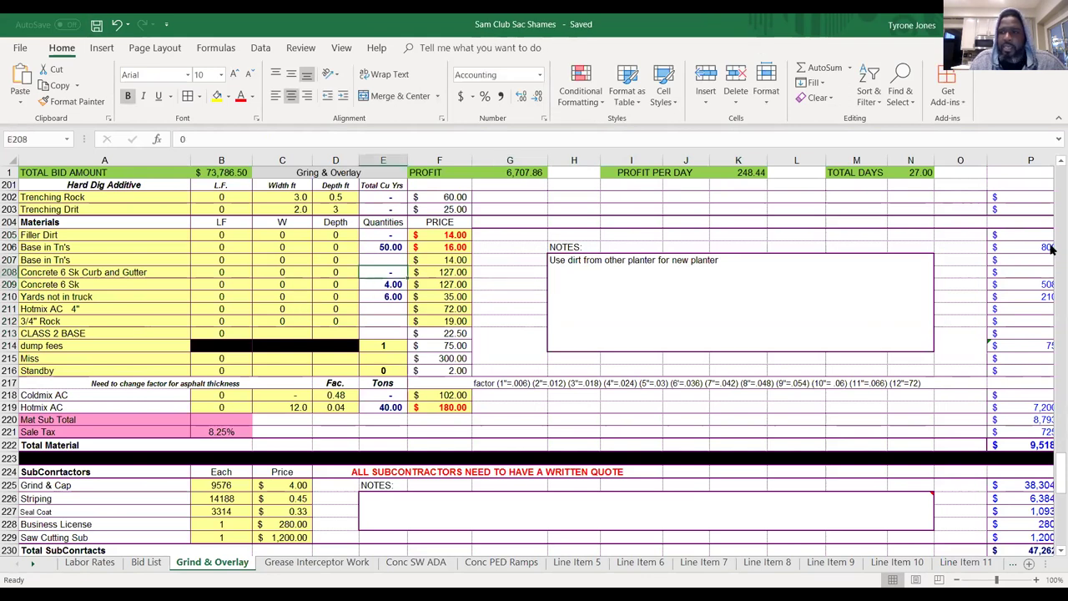
pyautogui.scroll(20, 1052, 268)
pyautogui.moveTo(1052, 294); pyautogui.dragTo(1052, 264)
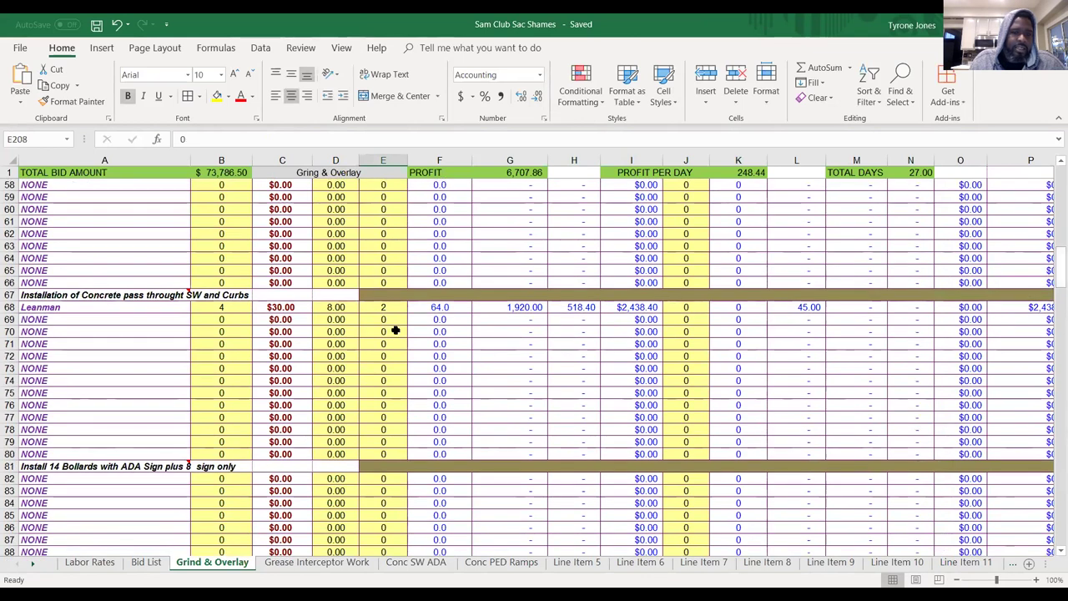
pyautogui.click(175, 306)
pyautogui.click(179, 357)
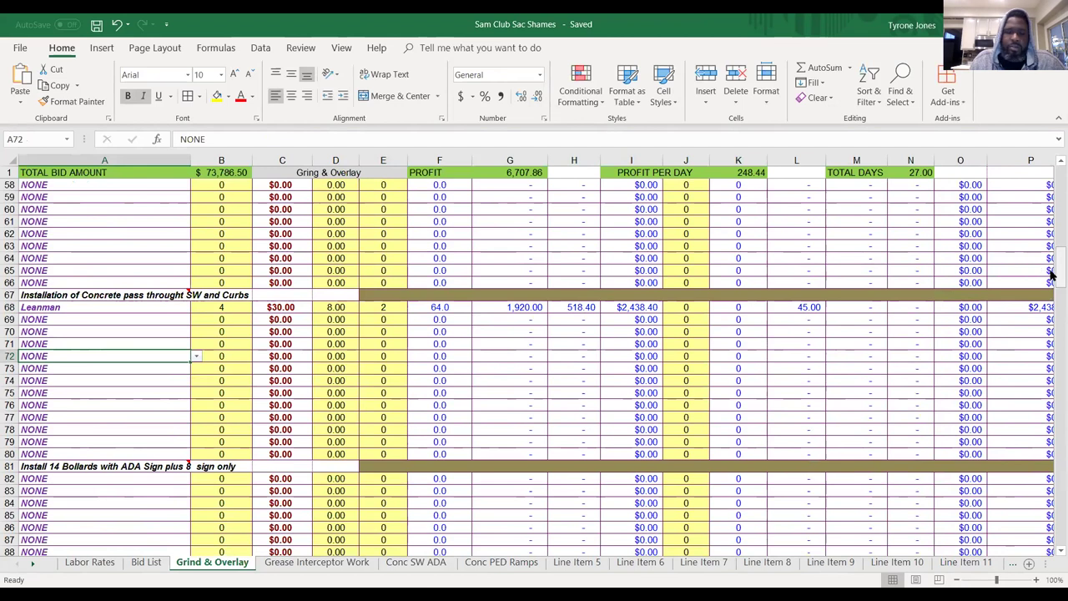
# Review the Raw Material entries and look at the material choices for the first empty row, 136.
pyautogui.moveTo(1052, 276); pyautogui.dragTo(1053, 391)
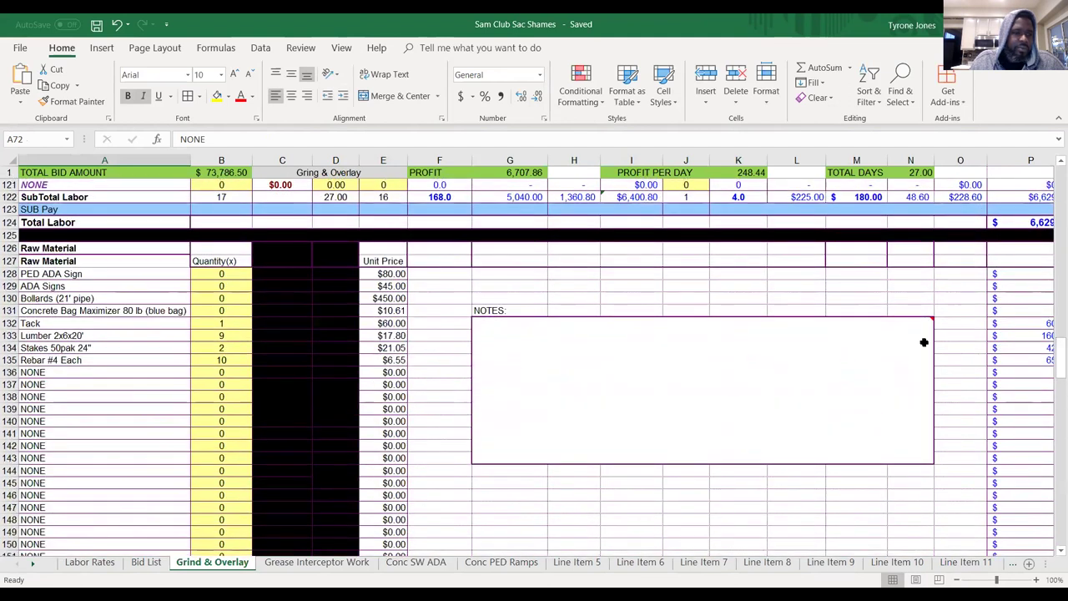
pyautogui.click(115, 273)
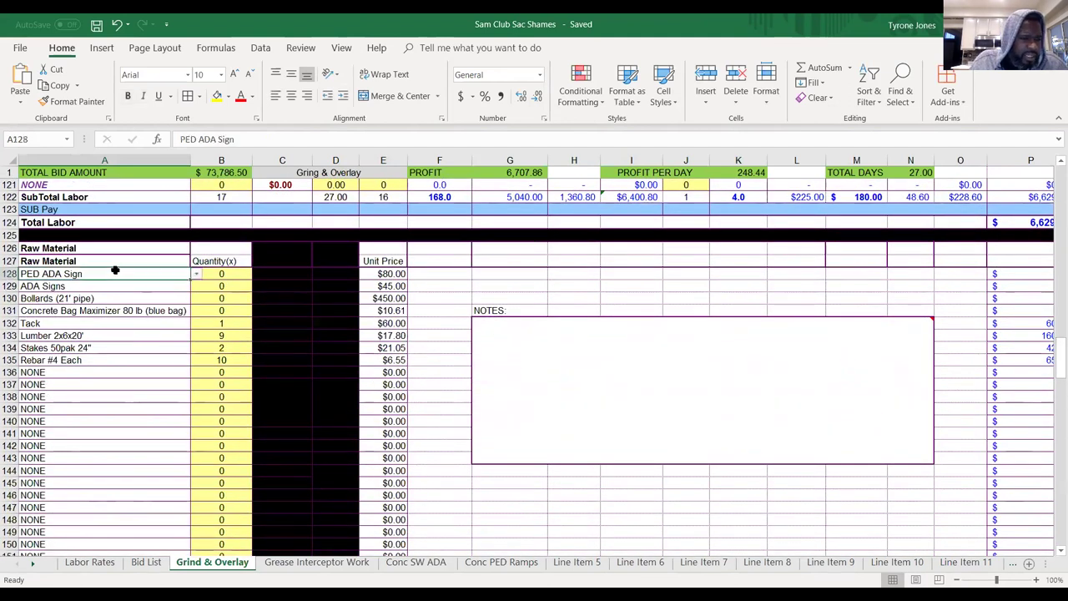
pyautogui.click(119, 284)
pyautogui.click(126, 298)
pyautogui.click(128, 311)
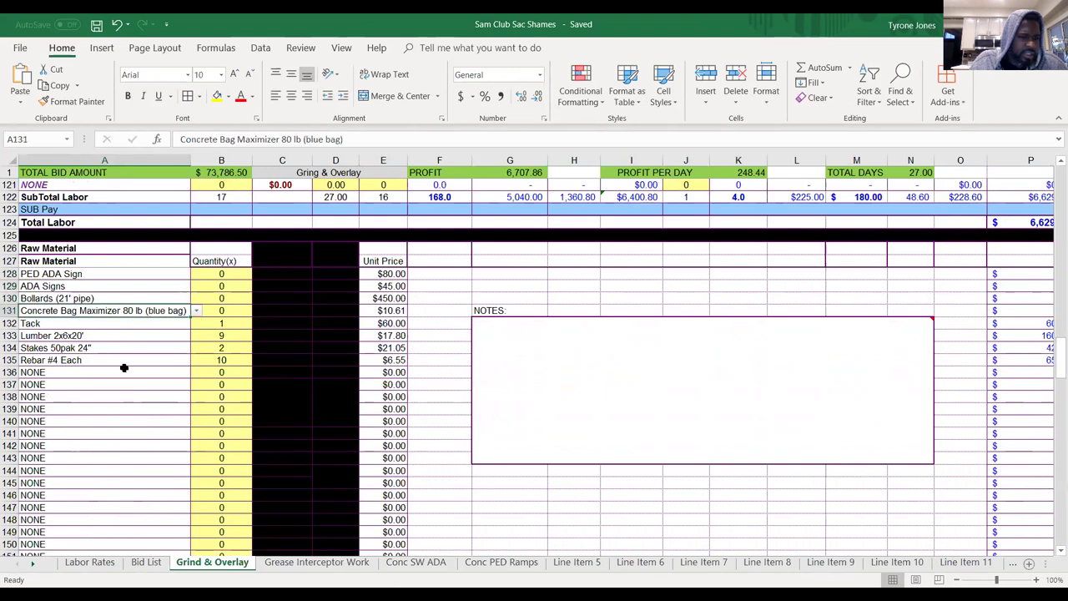
pyautogui.click(147, 373)
pyautogui.click(194, 377)
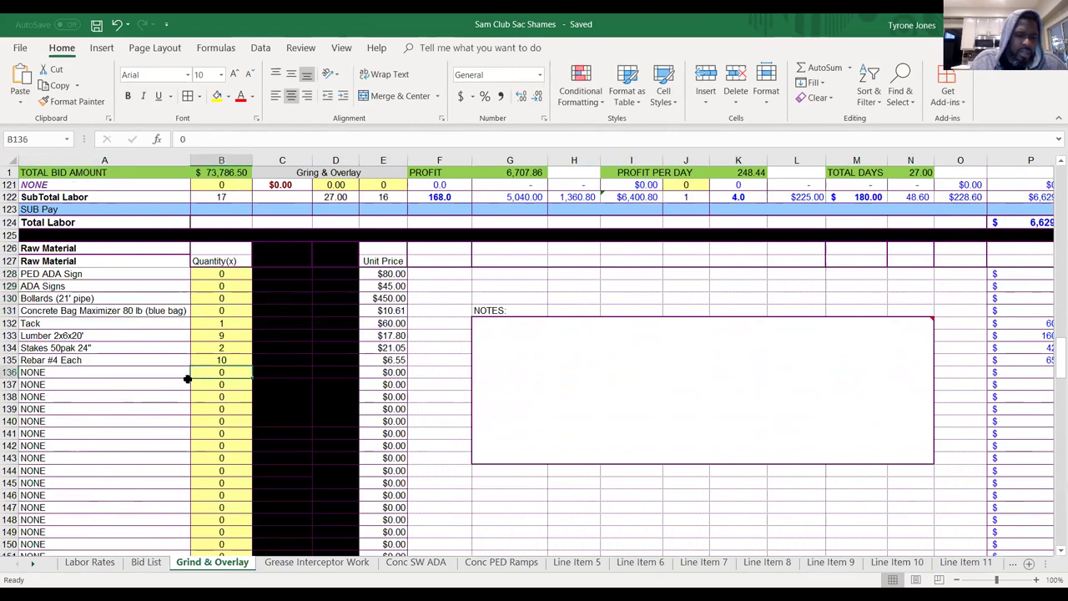
pyautogui.click(173, 375)
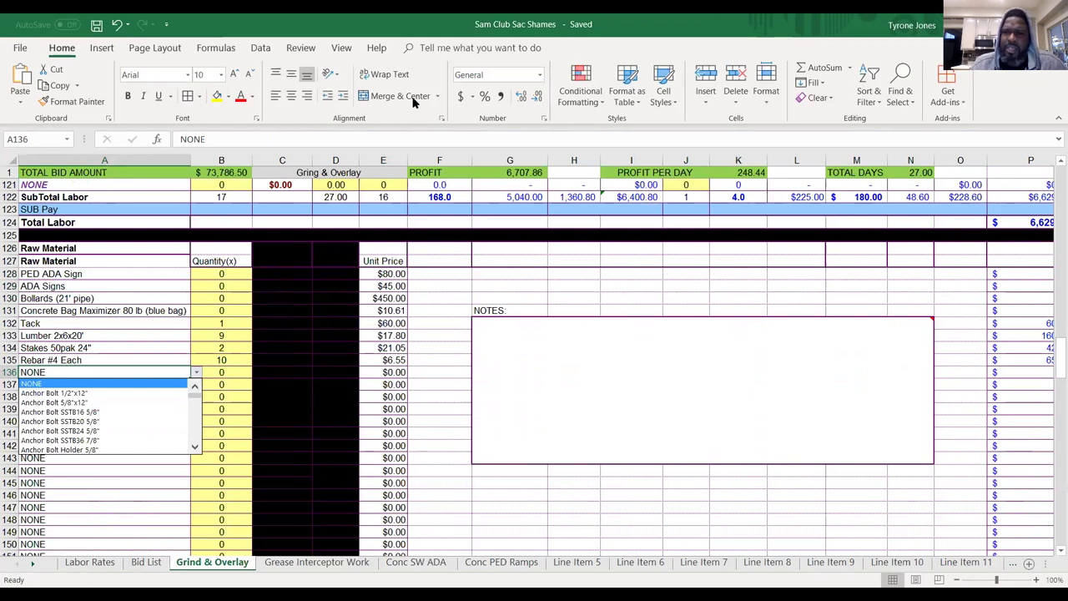
pyautogui.press('Escape')
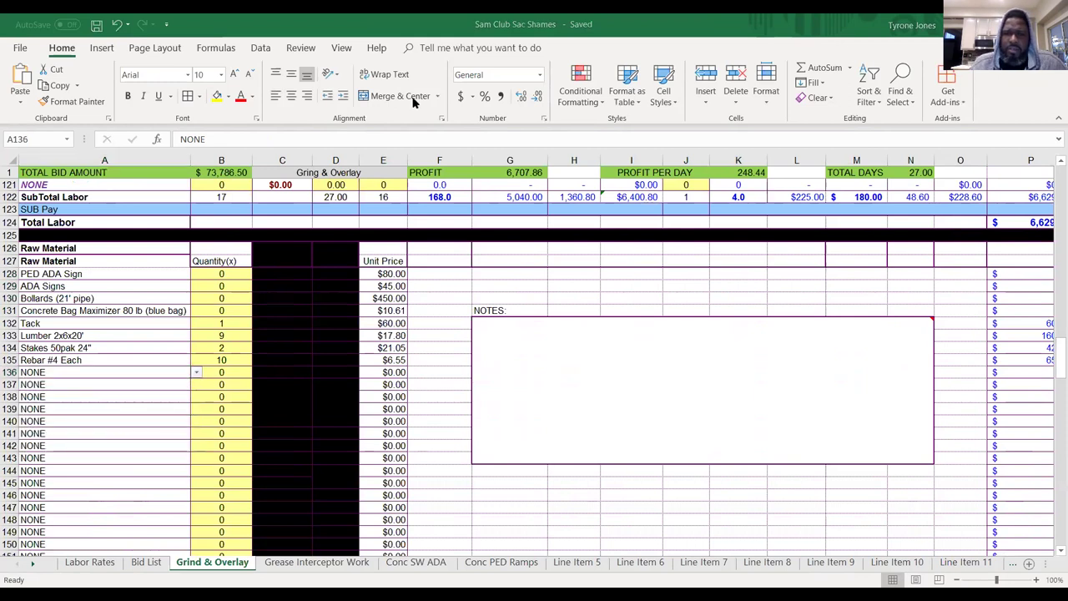
# Switch to Acrobat Reader and examine the proposed islands and the construction notes on the C8.0 ADA improvements plan.
pyautogui.hotkey('alt', 'Tab')
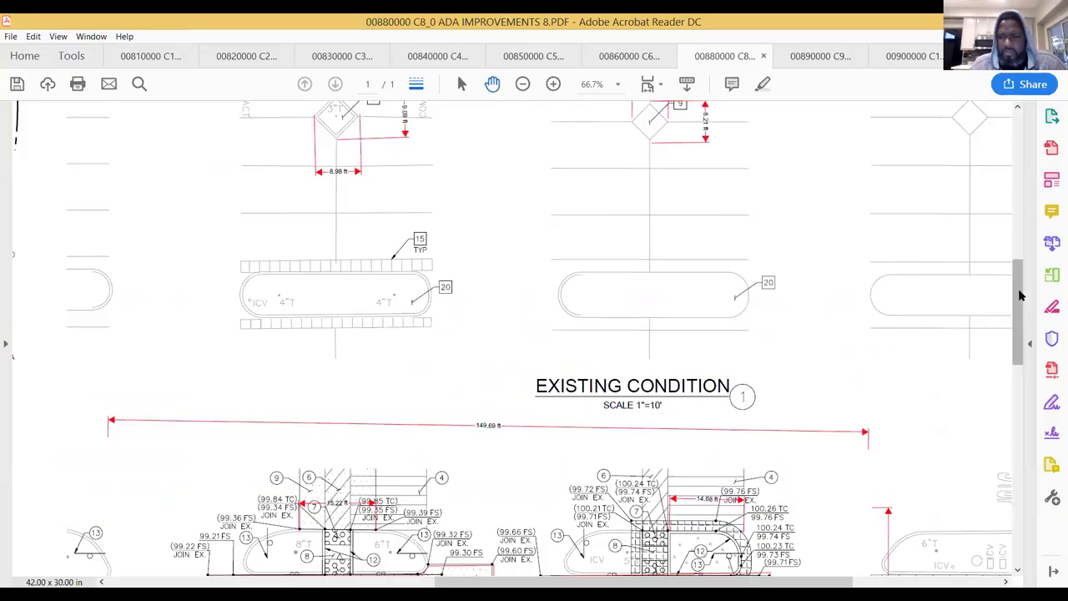
pyautogui.moveTo(1018, 305); pyautogui.dragTo(1024, 351)
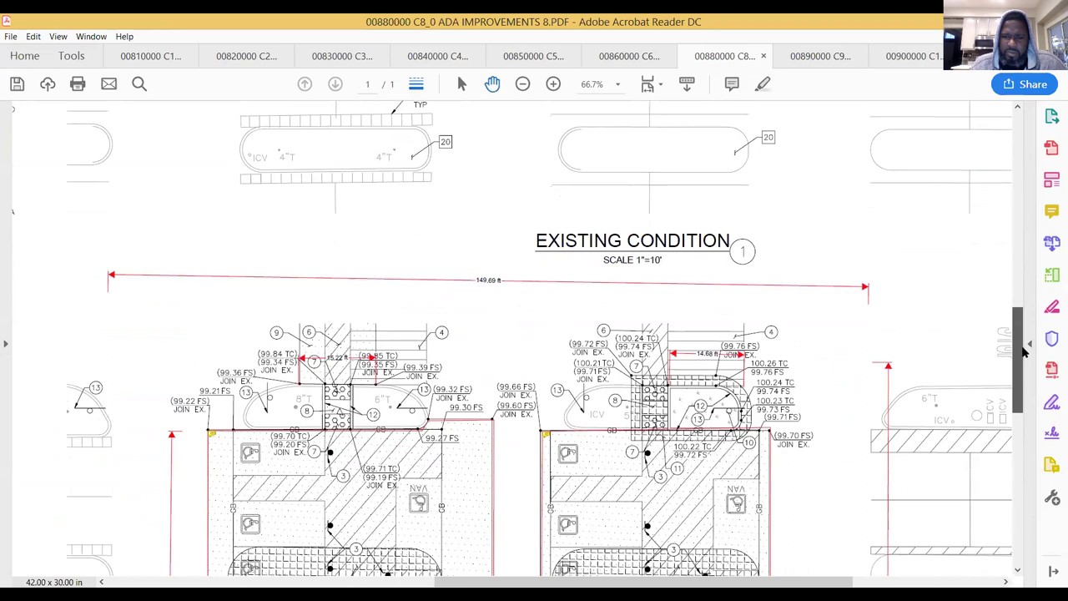
pyautogui.moveTo(1025, 352); pyautogui.dragTo(1026, 355)
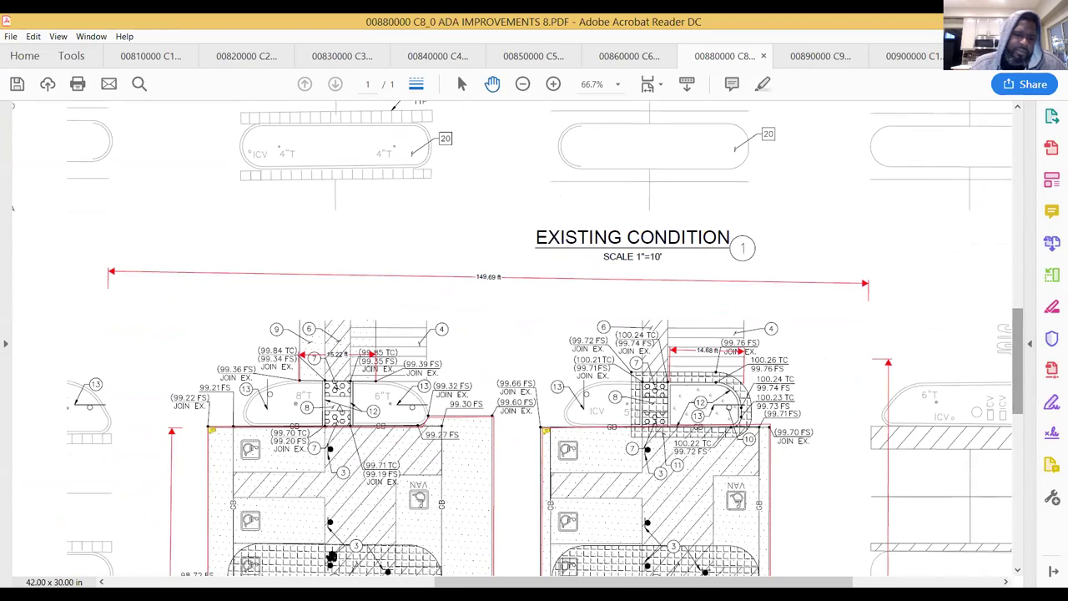
pyautogui.click(349, 584)
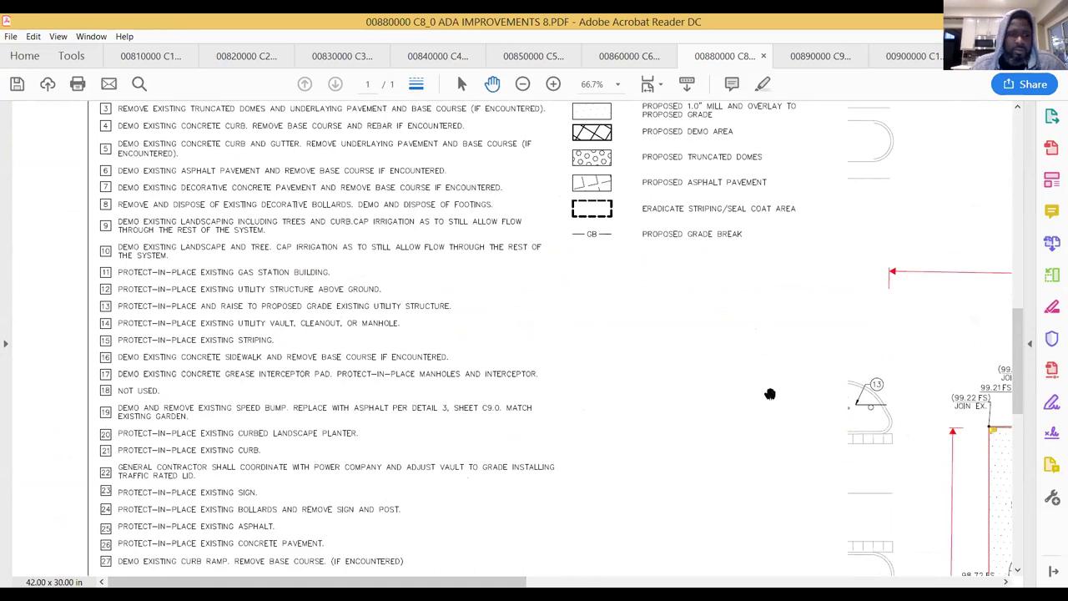
pyautogui.moveTo(1017, 365); pyautogui.dragTo(1029, 487)
pyautogui.scroll(-2, 1029, 487)
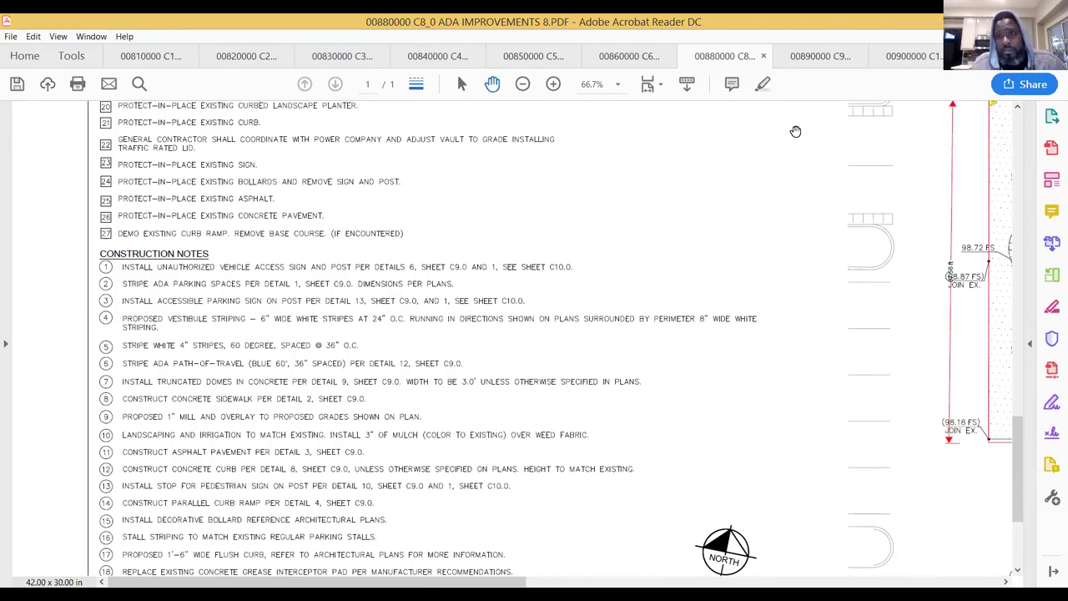
# Open the C9.0 detail sheet and examine its curb, ramp, truncated dome, bollard and sign details.
pyautogui.click(837, 60)
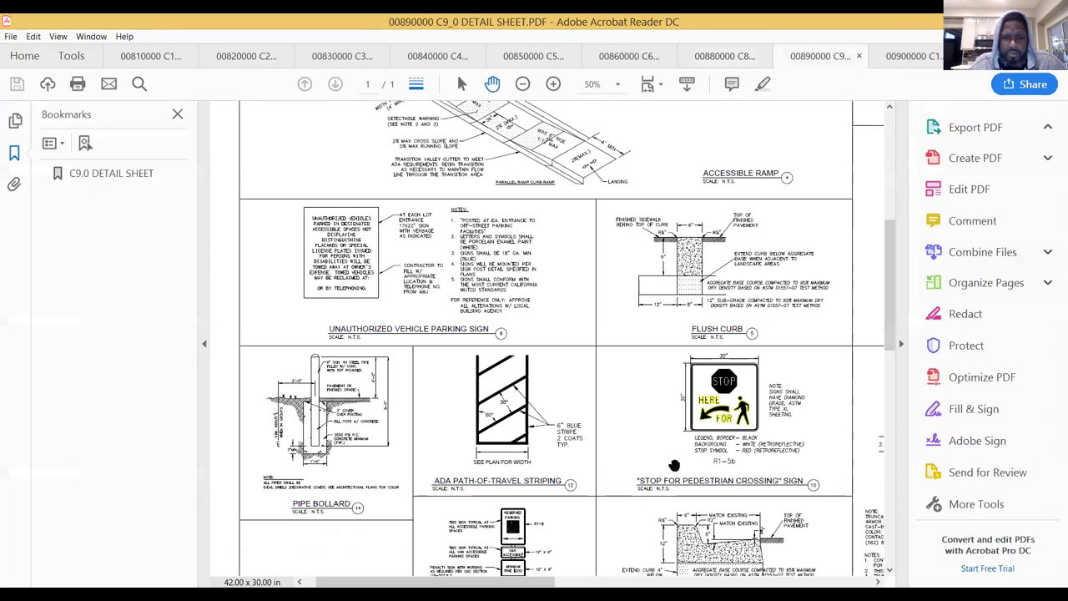
pyautogui.moveTo(829, 439)
pyautogui.mouseDown()
pyautogui.moveTo(680, 398)
pyautogui.moveTo(487, 288)
pyautogui.mouseUp()
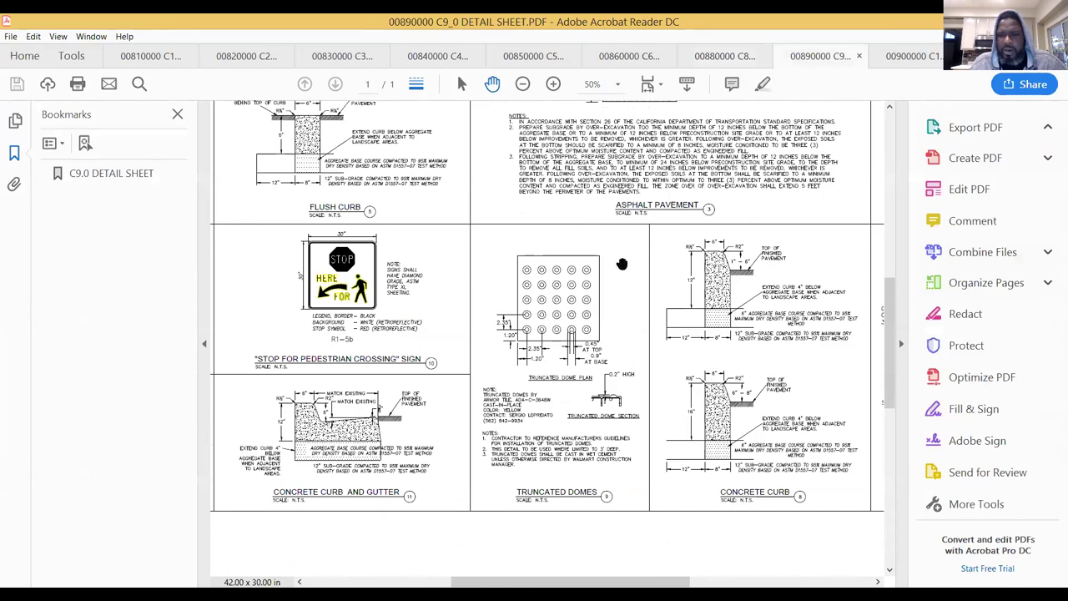
pyautogui.moveTo(623, 265)
pyautogui.mouseDown()
pyautogui.moveTo(643, 345)
pyautogui.moveTo(644, 453)
pyautogui.moveTo(630, 333)
pyautogui.moveTo(647, 434)
pyautogui.moveTo(688, 558)
pyautogui.mouseUp()
pyautogui.moveTo(518, 301)
pyautogui.mouseDown()
pyautogui.moveTo(646, 267)
pyautogui.moveTo(697, 232)
pyautogui.mouseUp()
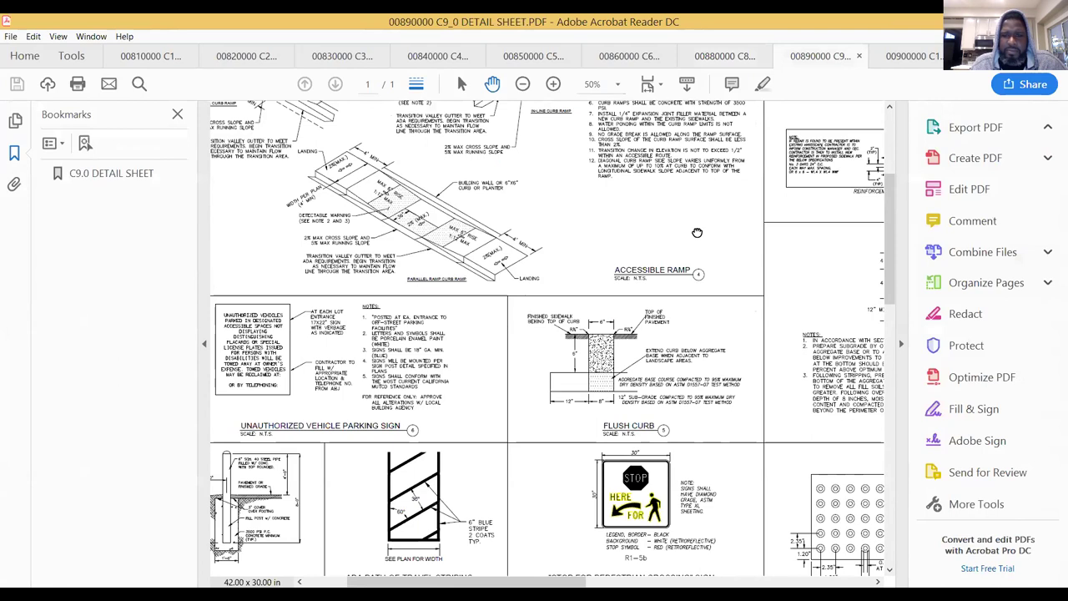
pyautogui.moveTo(697, 232); pyautogui.dragTo(704, 124)
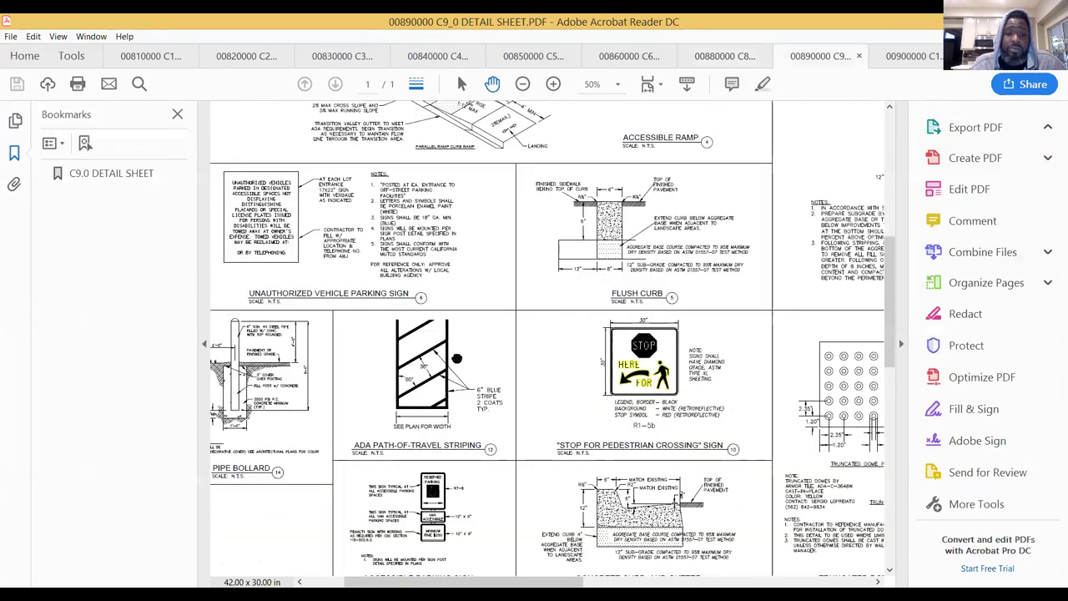
pyautogui.moveTo(458, 360); pyautogui.dragTo(455, 215)
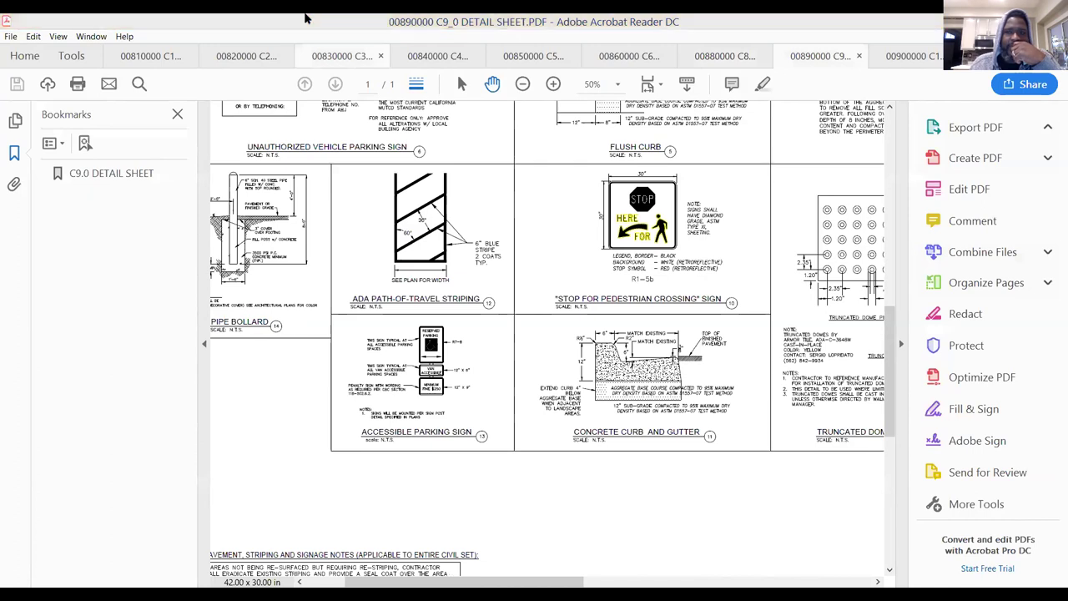
# Return to the Excel estimate and set the Raw Material in row 136 to Truncated Dome 3x5 Wet Set.
pyautogui.hotkey('alt', 'Tab')
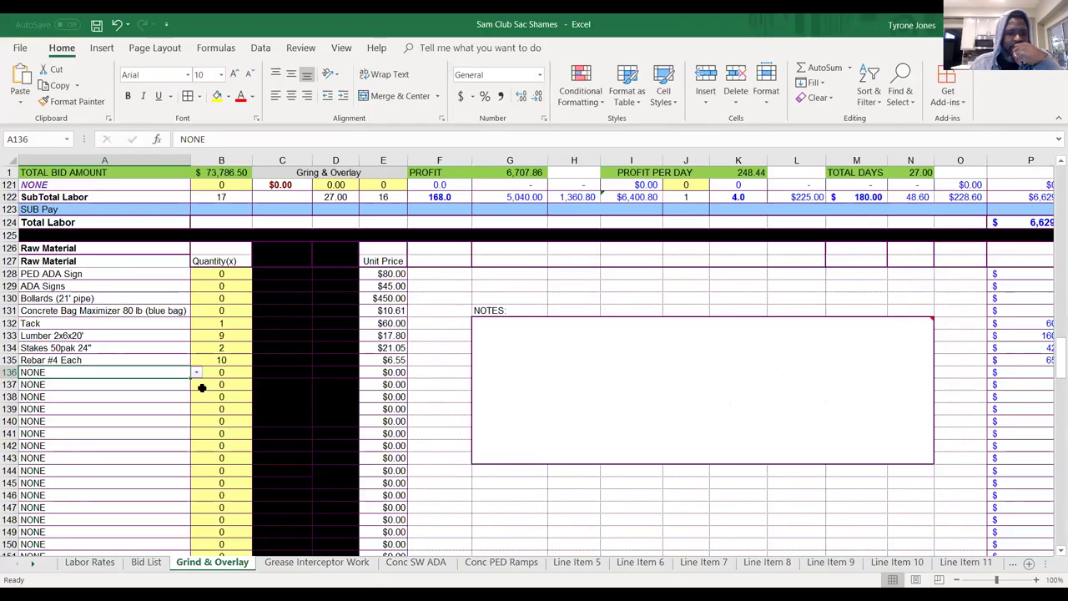
pyautogui.click(163, 359)
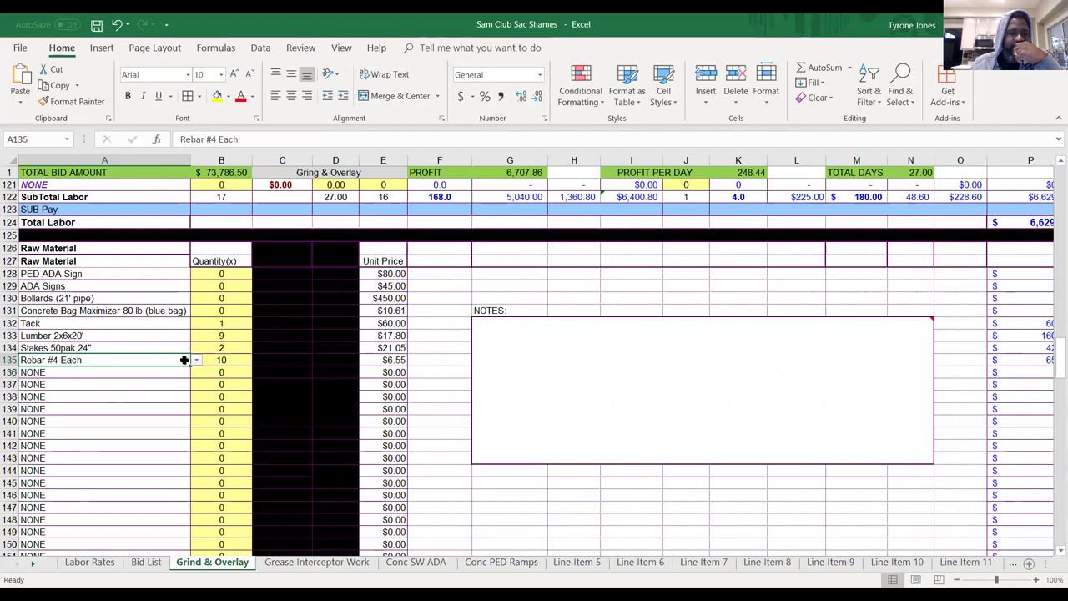
pyautogui.moveTo(190, 366); pyautogui.dragTo(191, 377)
pyautogui.click(185, 374)
pyautogui.click(197, 373)
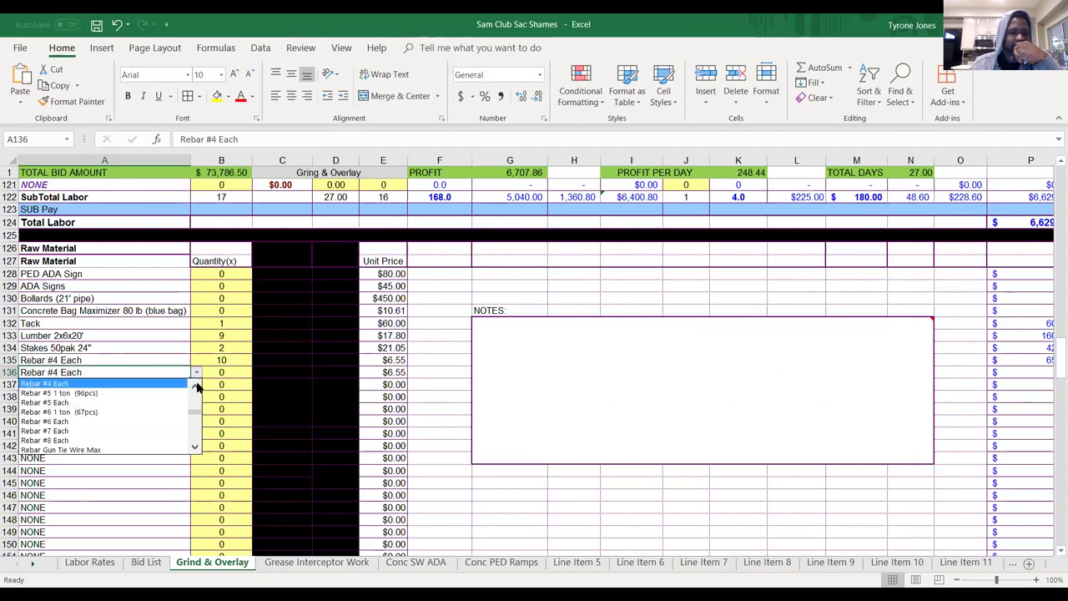
pyautogui.click(194, 448)
pyautogui.moveTo(195, 449); pyautogui.dragTo(194, 448)
pyautogui.click(194, 388)
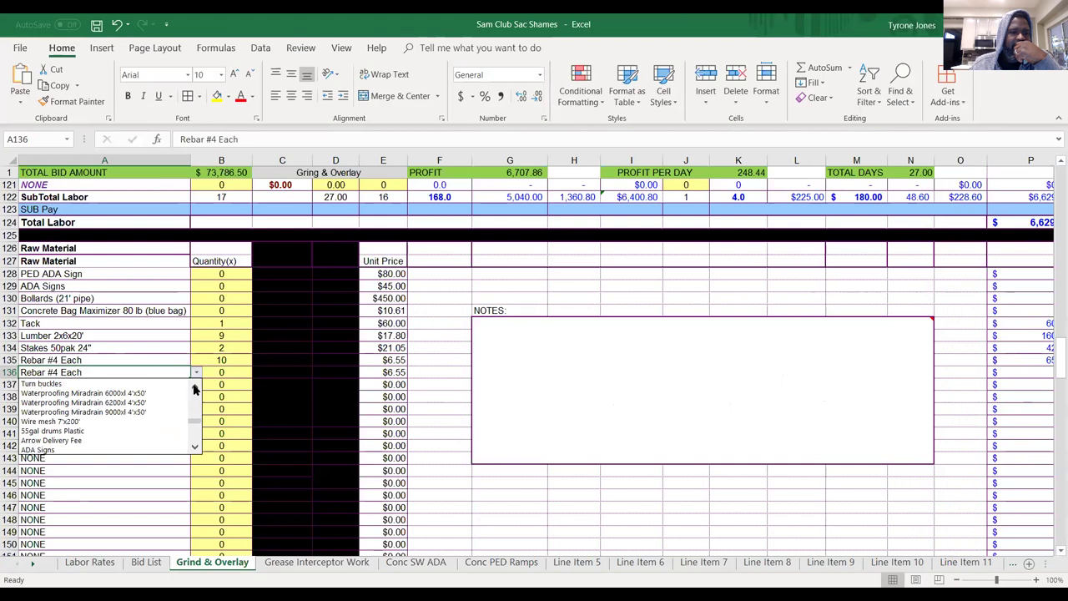
pyautogui.moveTo(195, 387); pyautogui.dragTo(195, 387)
pyautogui.click(195, 388)
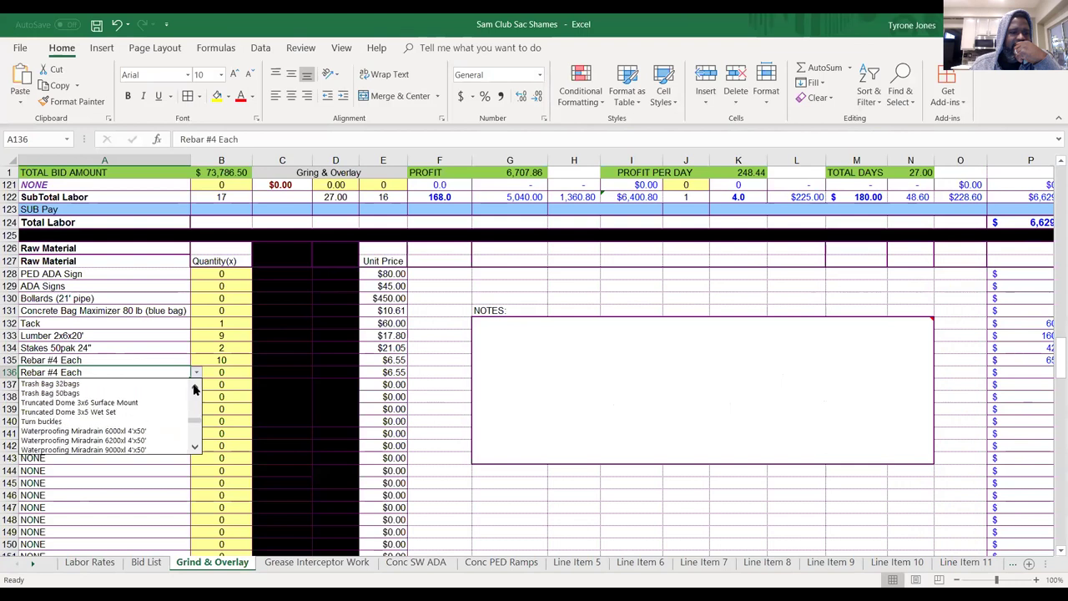
pyautogui.click(117, 404)
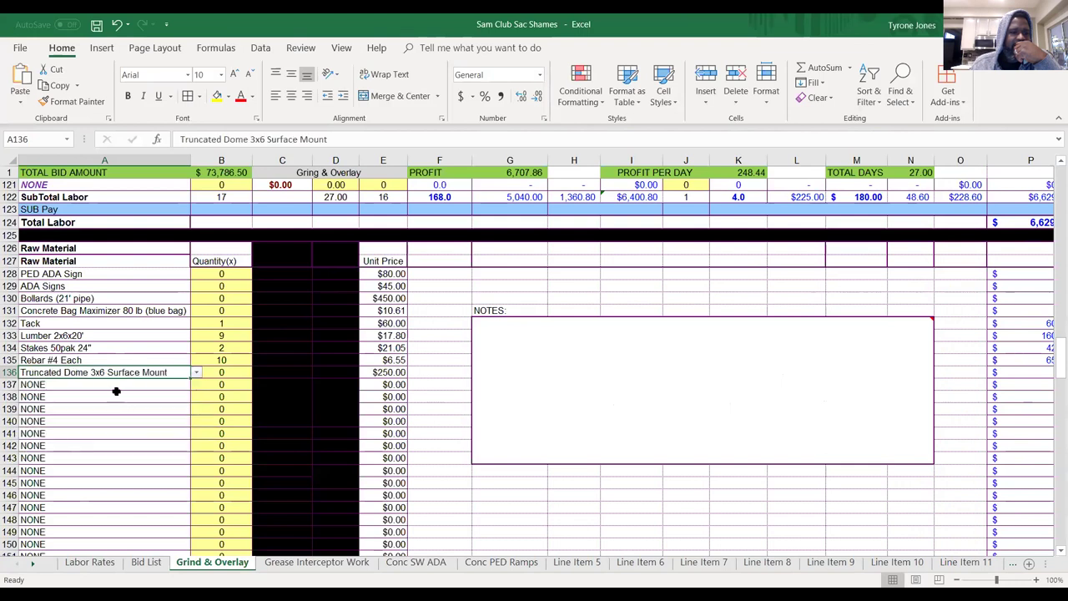
pyautogui.click(195, 373)
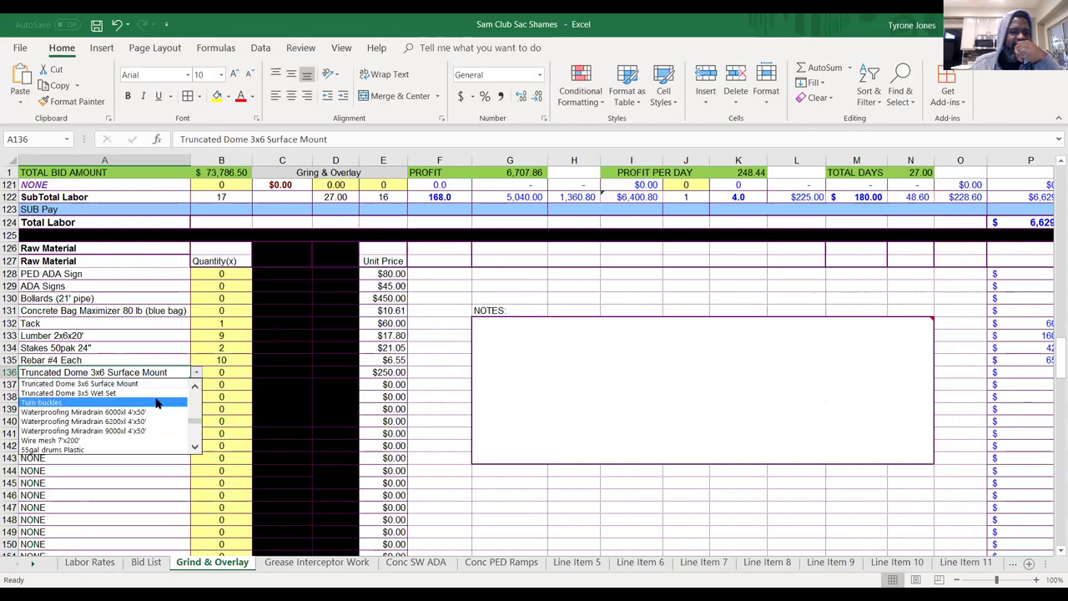
pyautogui.click(154, 394)
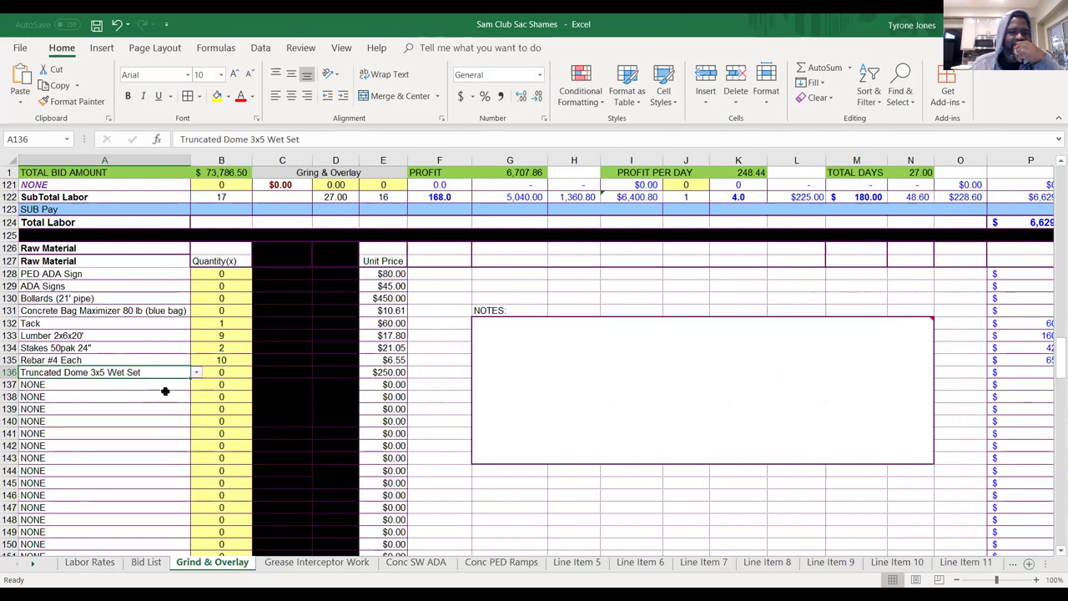
# Set the quantity of the truncated dome material to 2.
pyautogui.press('Down')
pyautogui.press('Down')
pyautogui.click(222, 374)
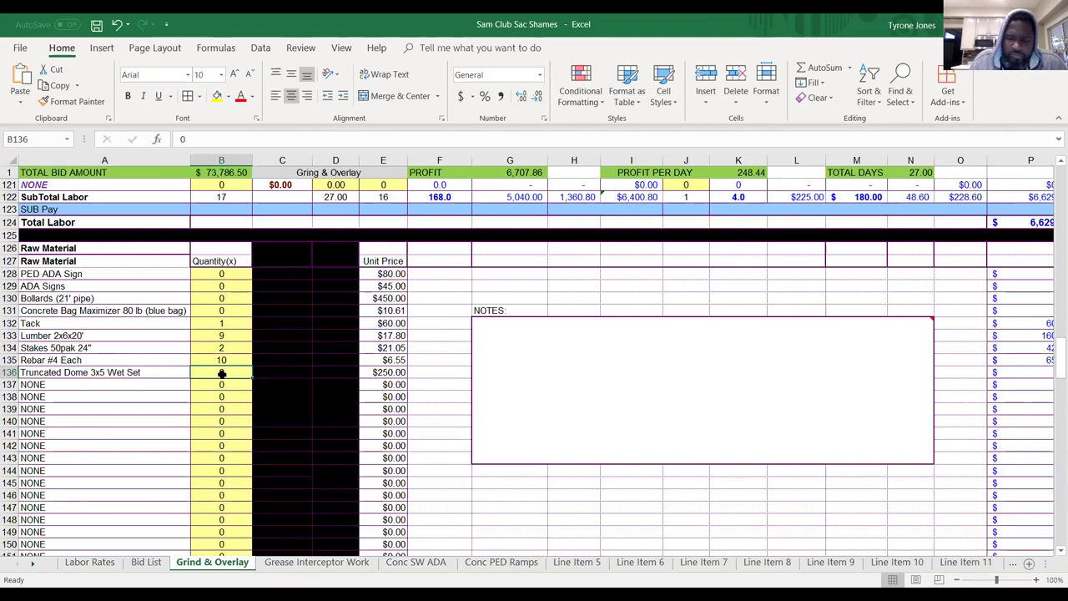
pyautogui.write('2')
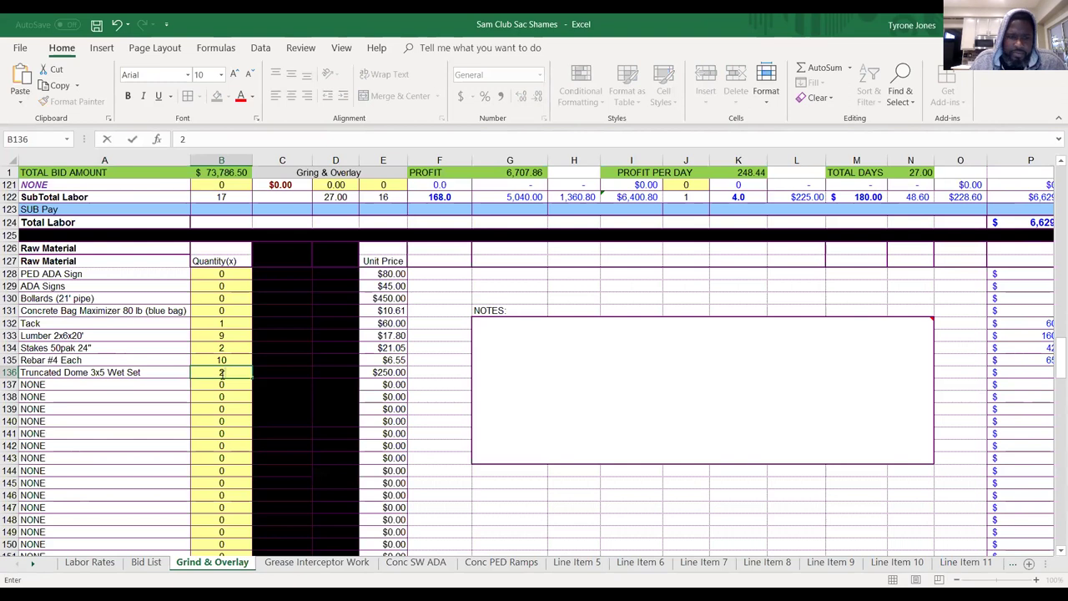
pyautogui.press('Return')
pyautogui.press('Left')
pyautogui.press('Down')
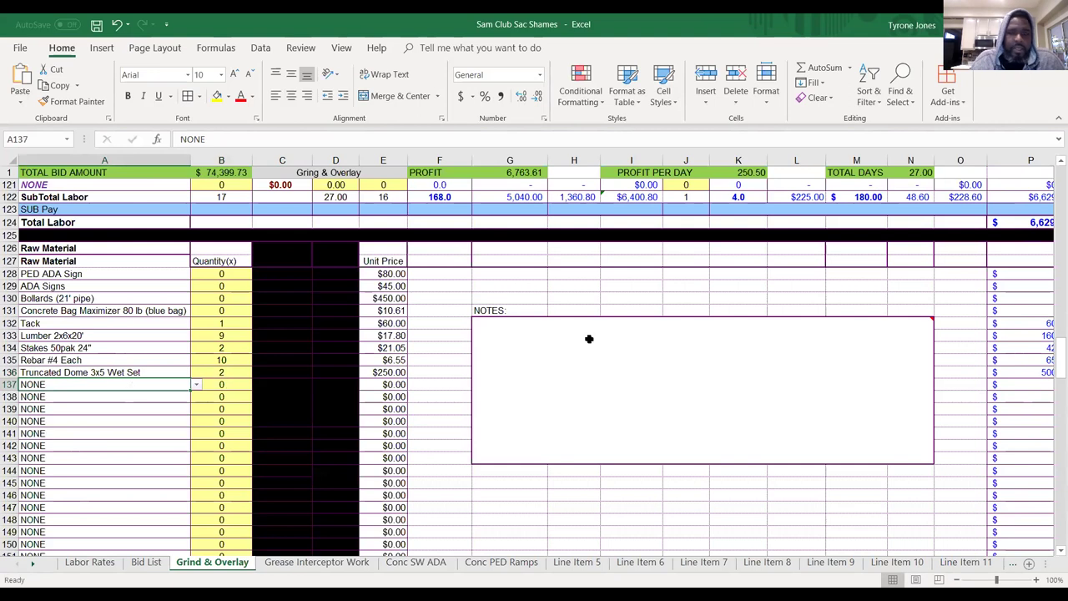
# Name the unused activity in row 94 "Fence installation and cleanup".
pyautogui.moveTo(1052, 359); pyautogui.dragTo(1052, 331)
pyautogui.click(113, 258)
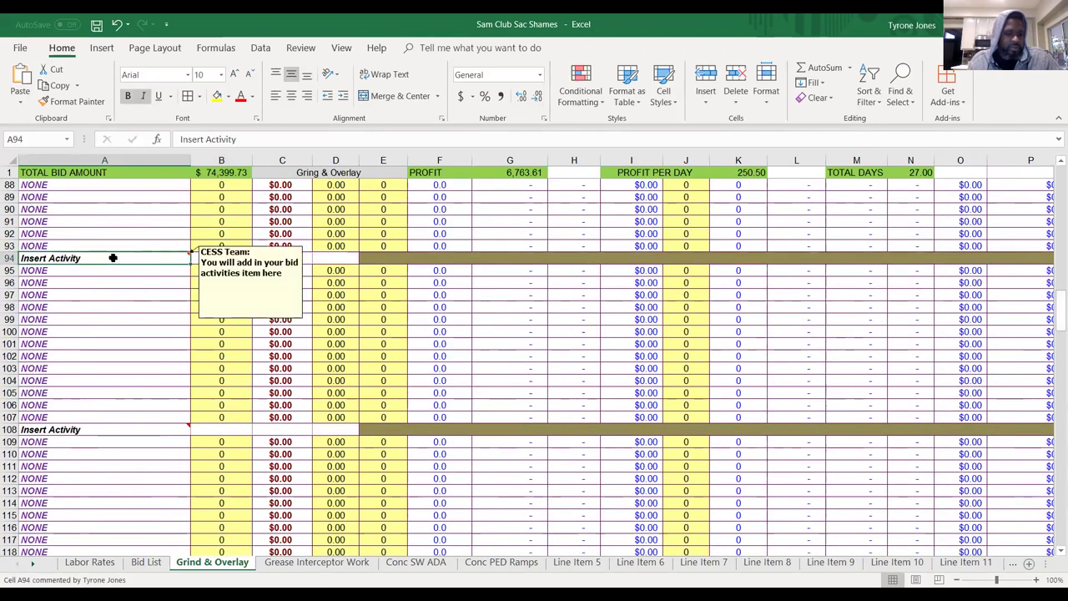
pyautogui.write('F')
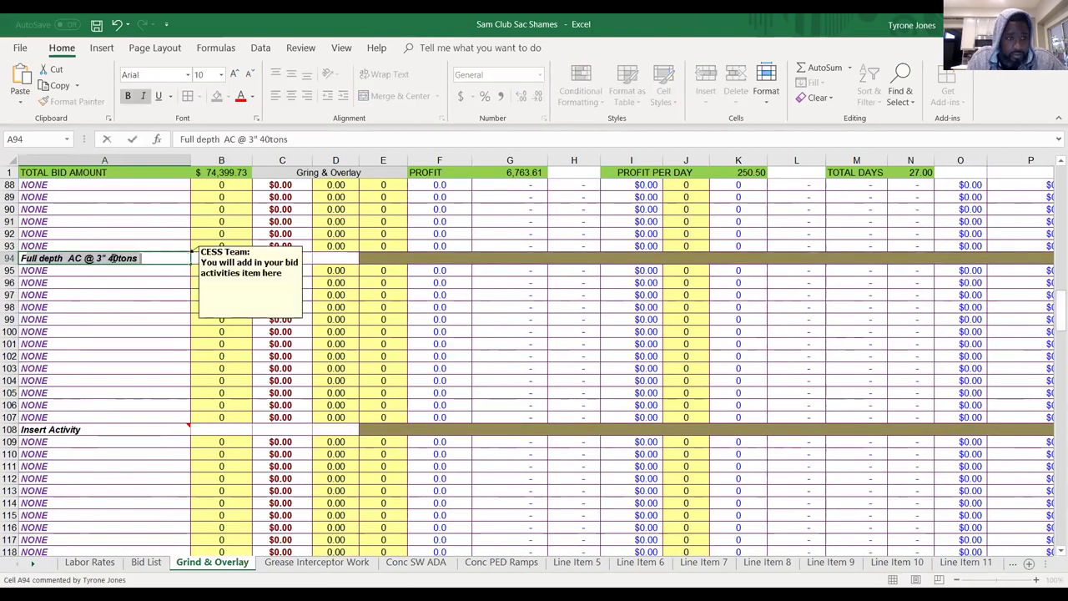
pyautogui.write('ence in')
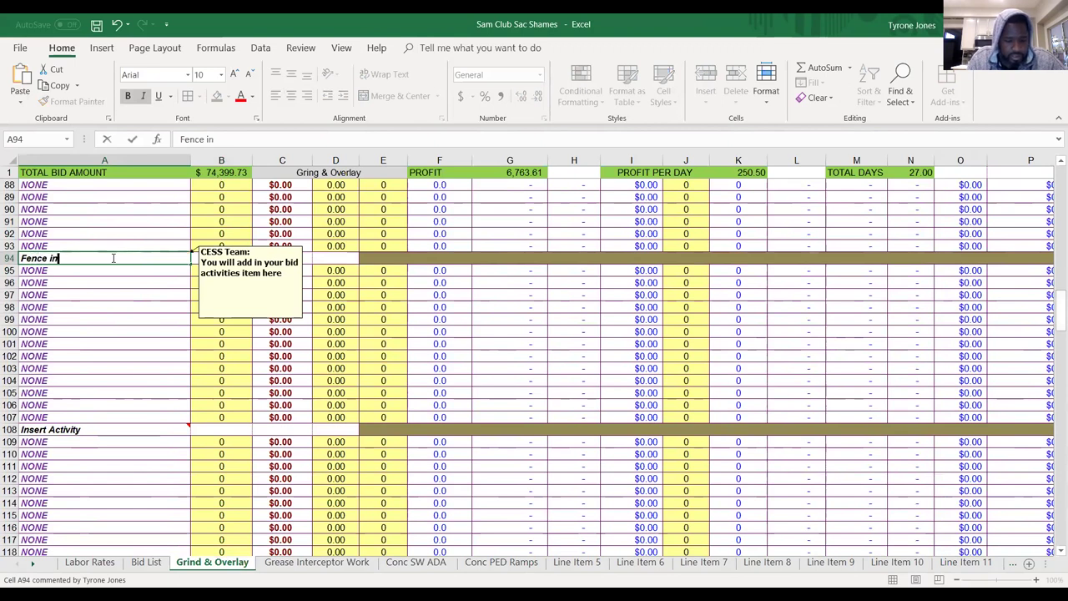
pyautogui.write('stallation')
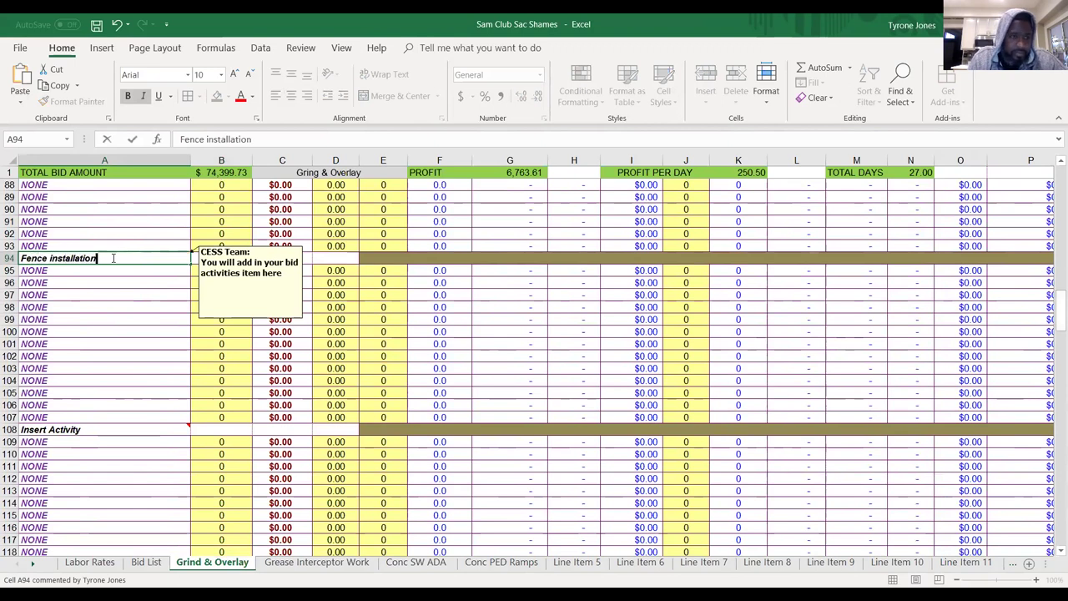
pyautogui.write(' an')
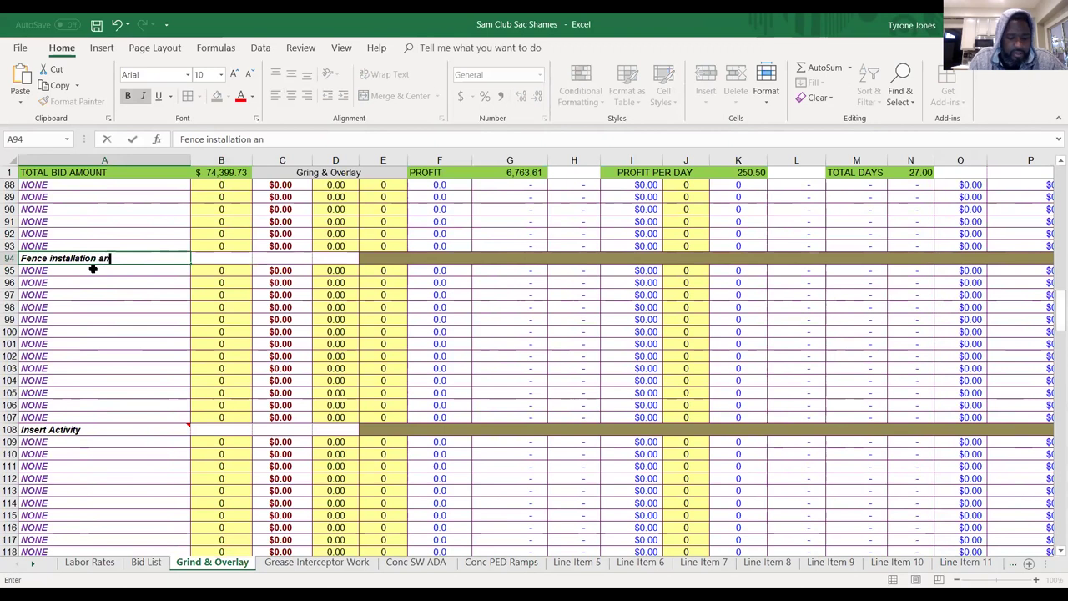
pyautogui.write('d cleanup')
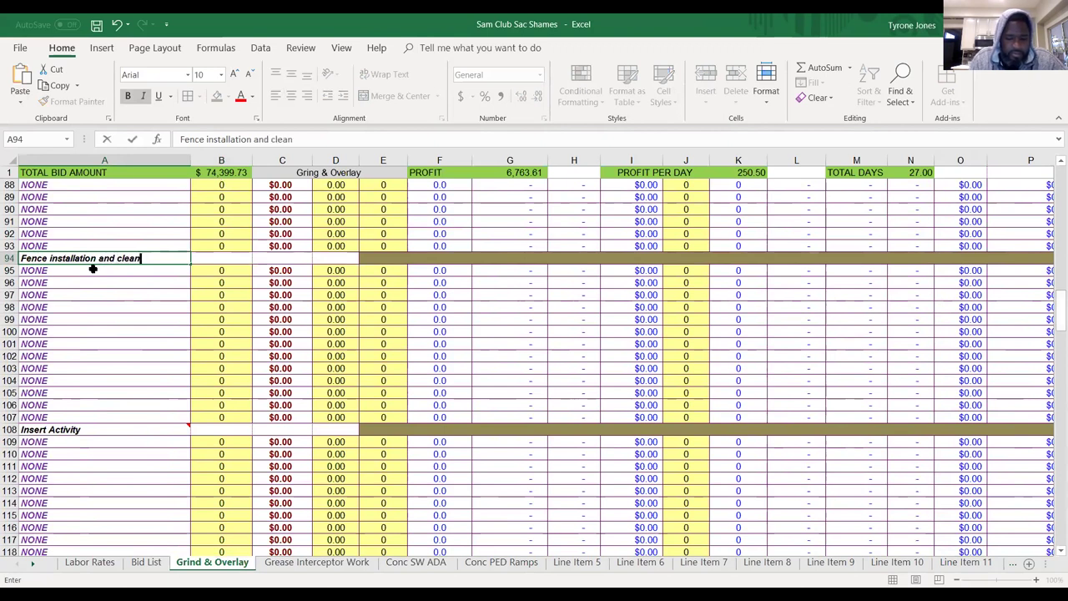
# Reword the row 94 activity name to "Fence install & take down and cleanup".
pyautogui.click(97, 258)
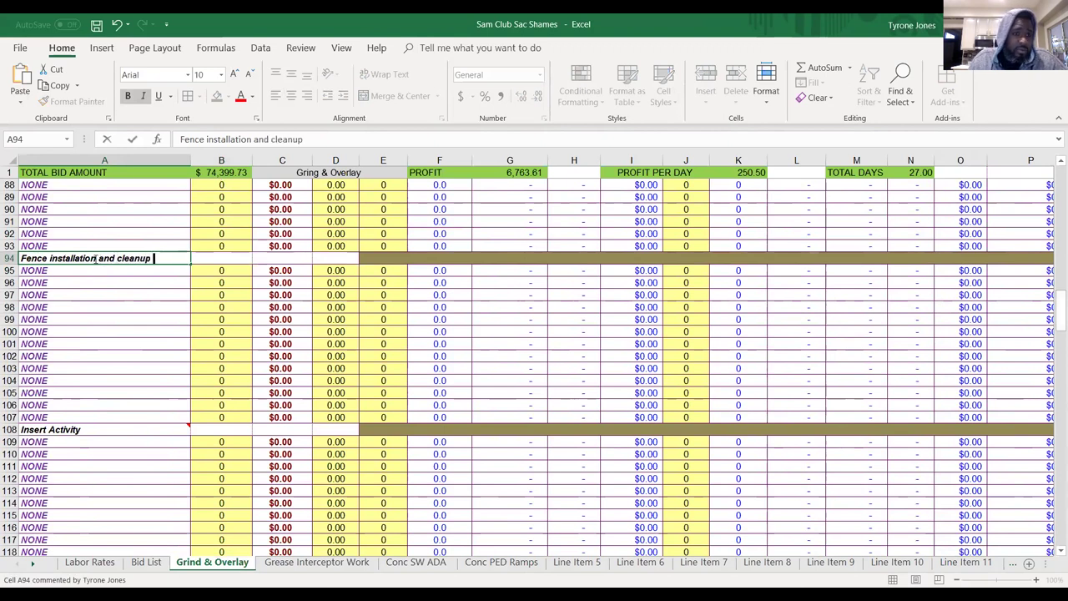
pyautogui.press('BackSpace')
pyautogui.press('BackSpace')
pyautogui.press('BackSpace')
pyautogui.press('BackSpace')
pyautogui.press('BackSpace')
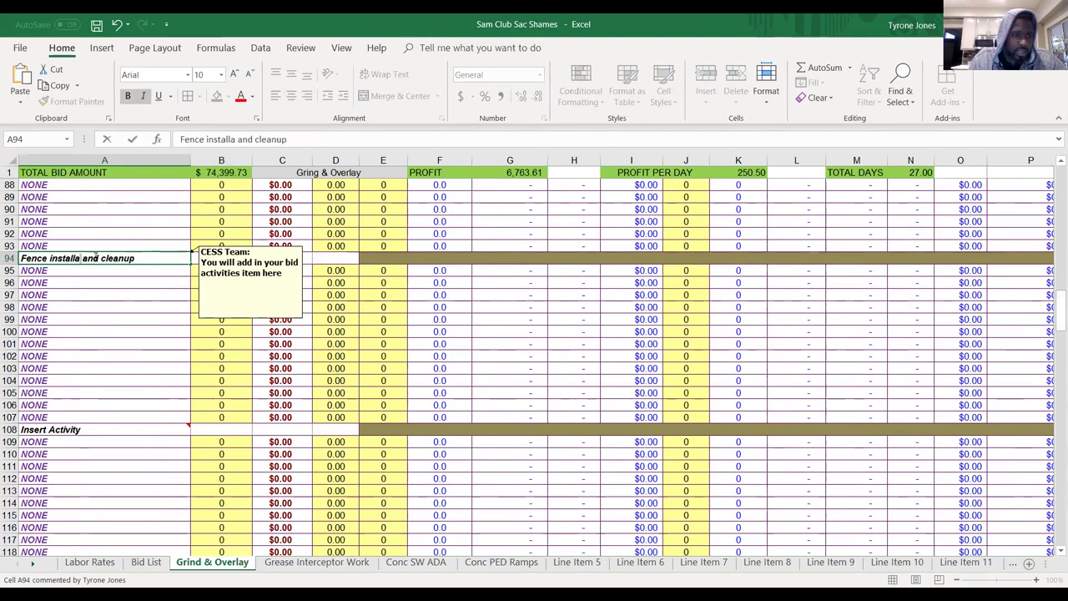
pyautogui.write('& t')
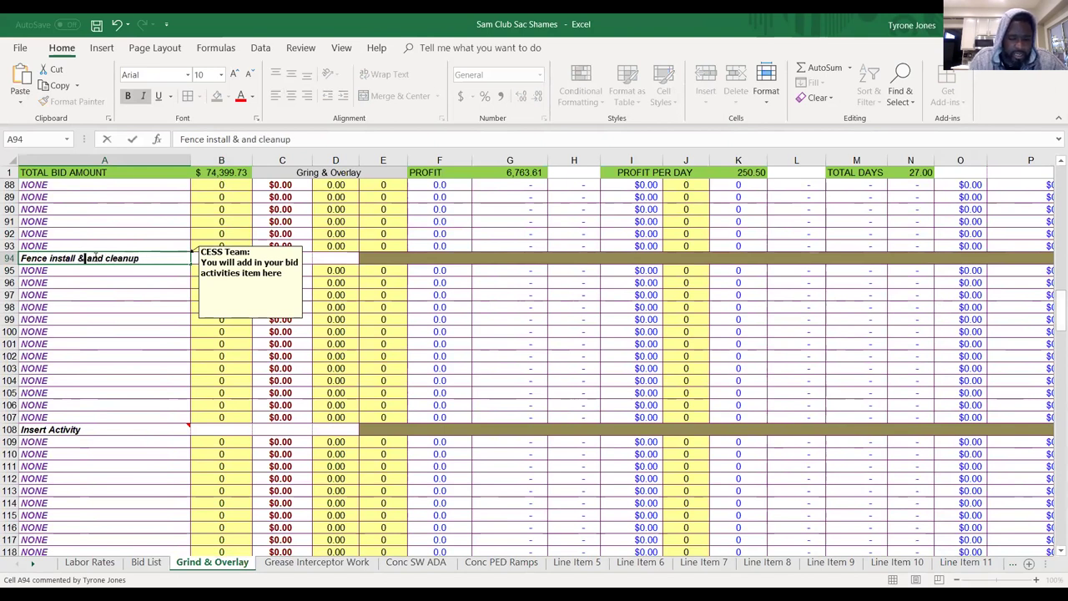
pyautogui.write('ake down')
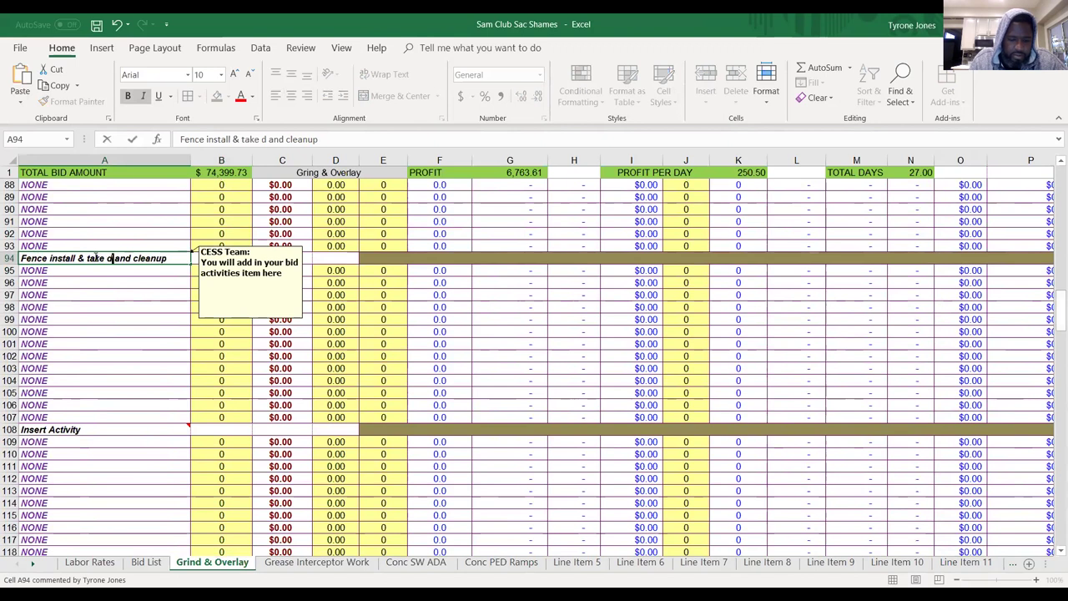
pyautogui.press('BackSpace')
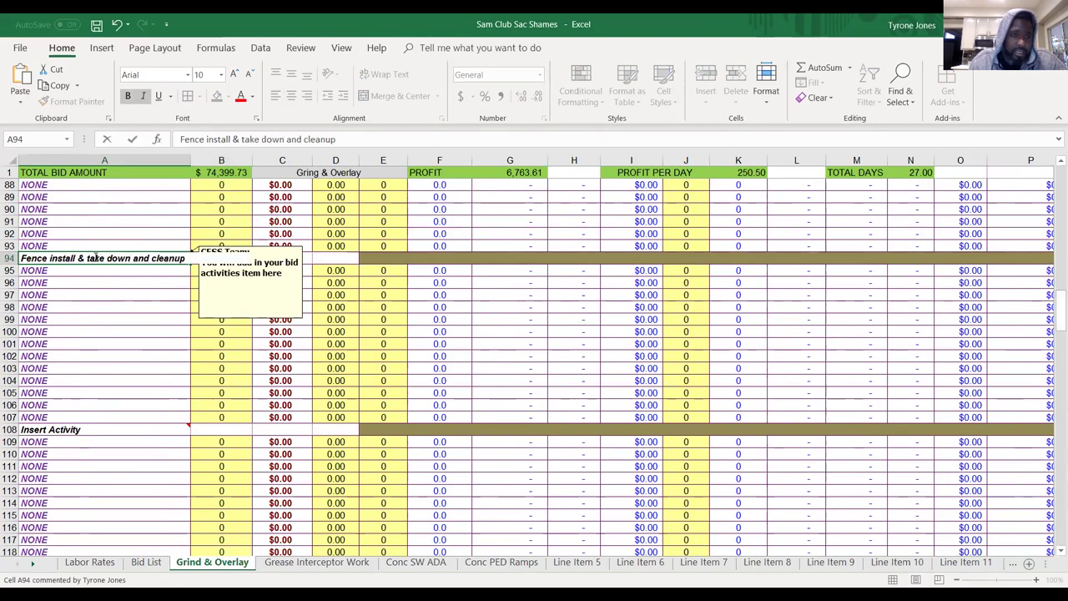
# Choose Leanman as the labor type in the first row under the fence activity.
pyautogui.click(102, 270)
pyautogui.click(194, 271)
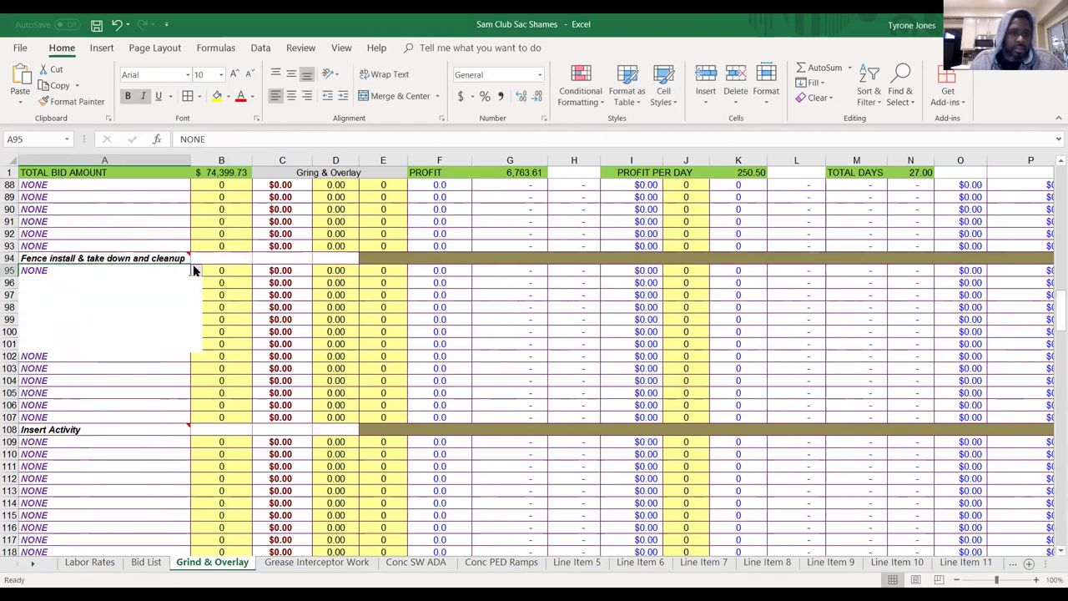
pyautogui.scroll(-8, 194, 301)
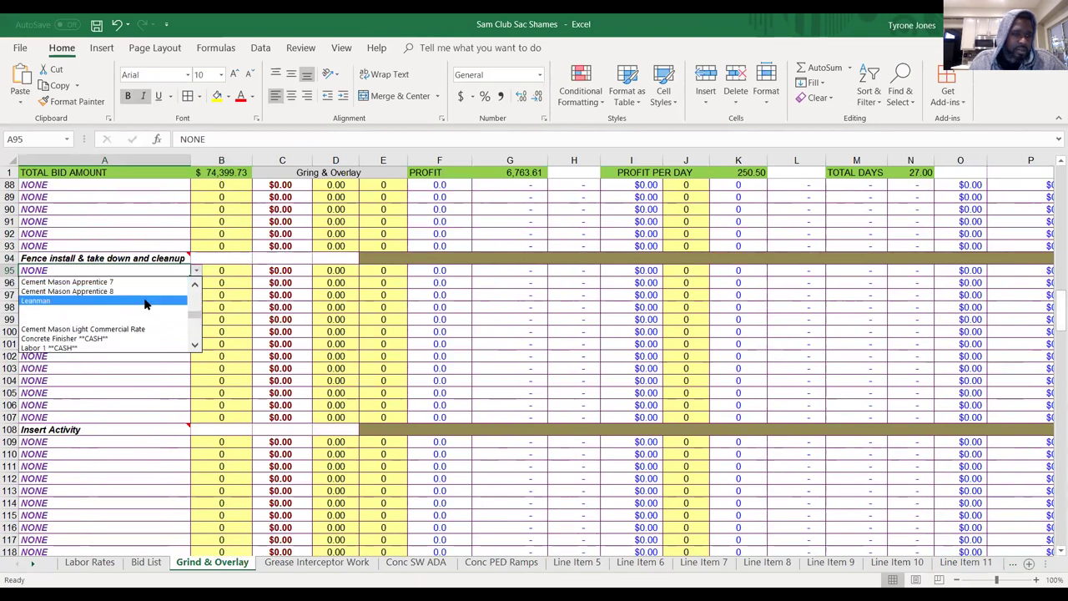
pyautogui.click(146, 301)
# Enter 2 workers, 1 day and 4 hours for the Leanman row of the fence activity.
pyautogui.click(233, 279)
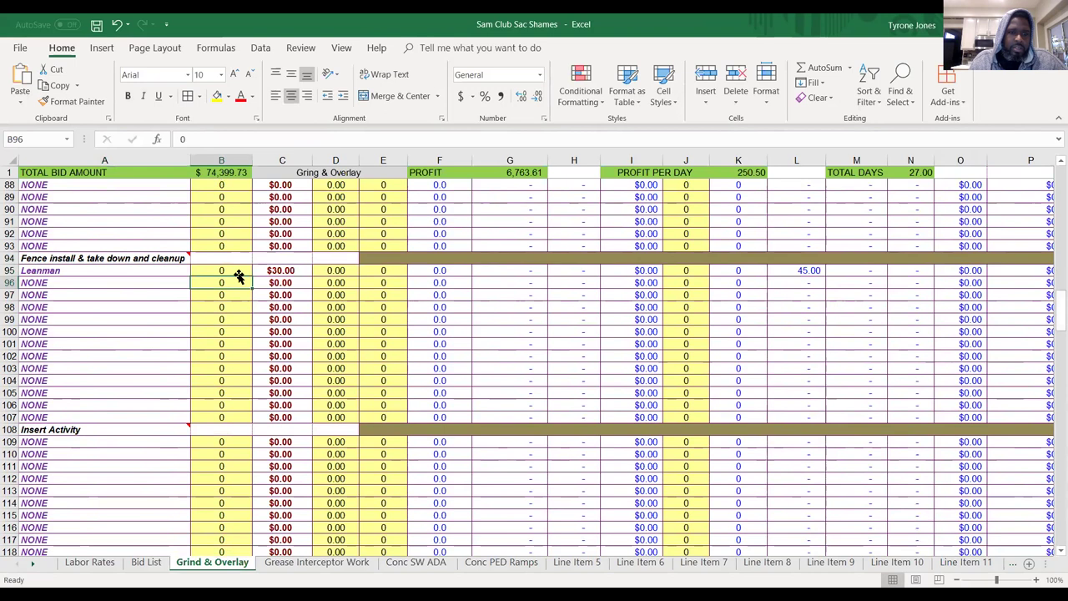
pyautogui.click(236, 267)
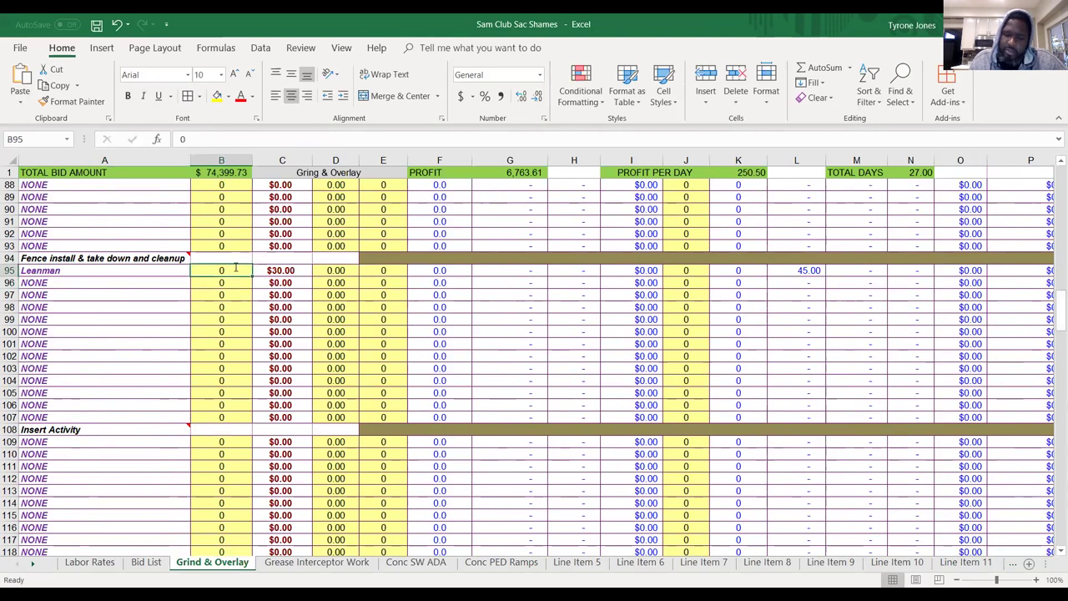
pyautogui.write('2')
pyautogui.press('Tab')
pyautogui.press('Tab')
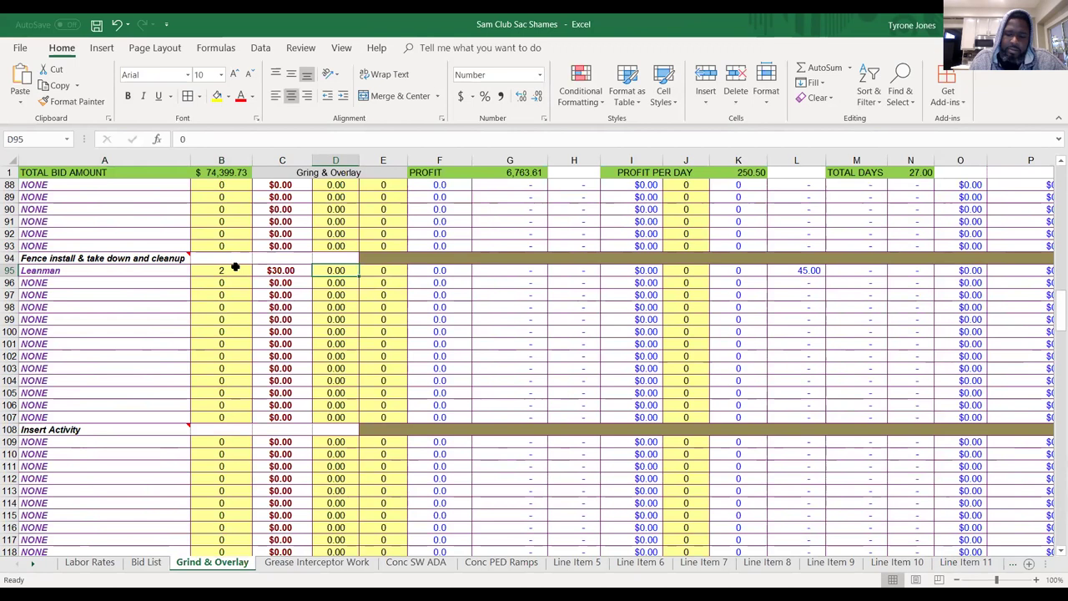
pyautogui.write('1')
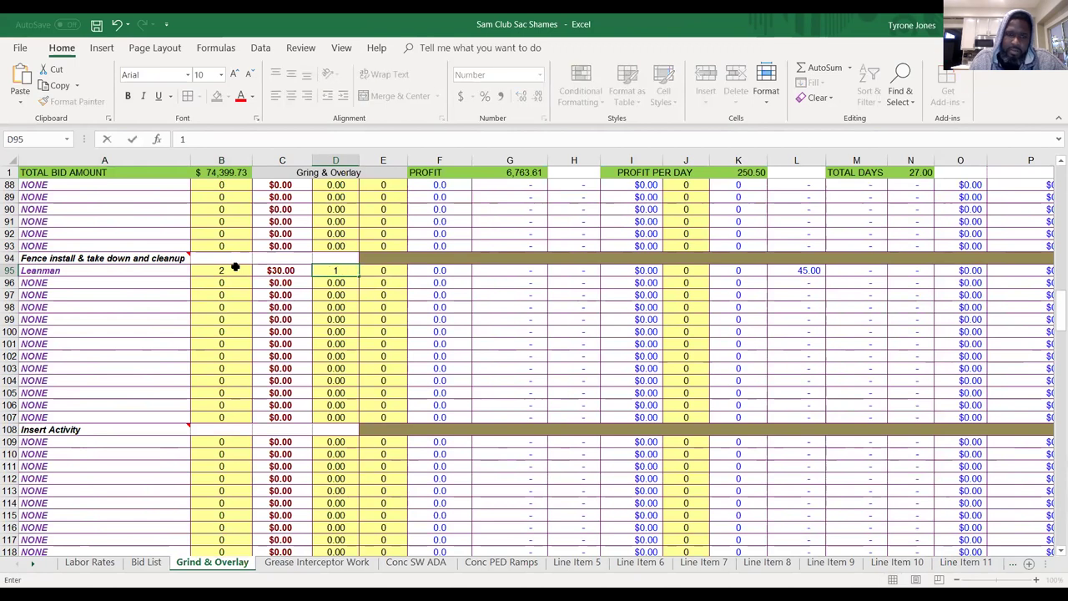
pyautogui.press('Tab')
pyautogui.write('4')
pyautogui.press('Tab')
pyautogui.press('Left')
pyautogui.press('Left')
pyautogui.press('Left')
pyautogui.press('Left')
pyautogui.press('Left')
pyautogui.press('Down')
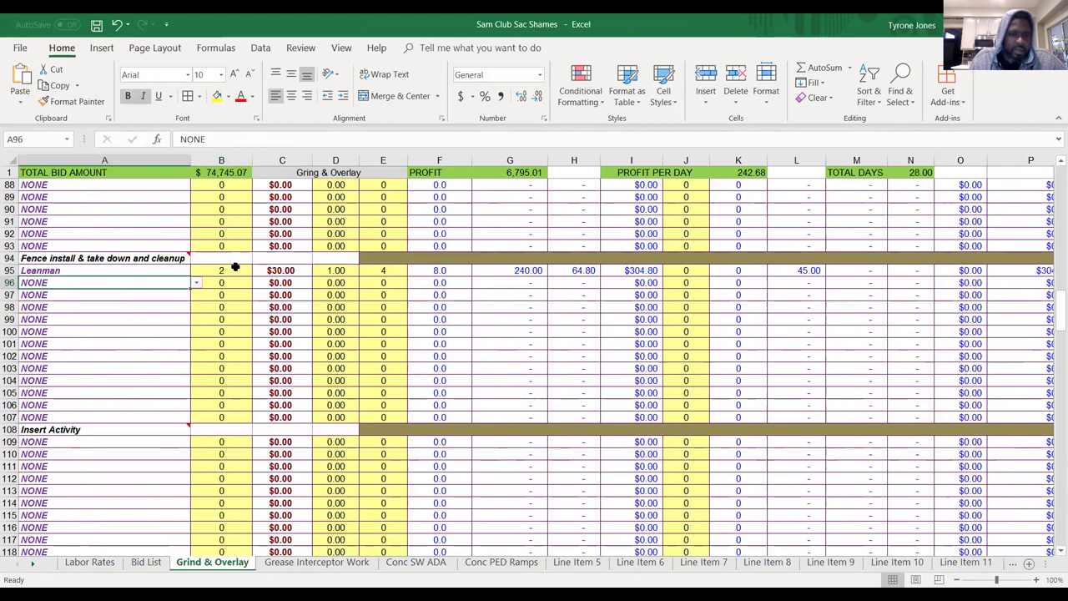
# Set the hours of the fence activity's Leanman row to 8.
pyautogui.press('Up')
pyautogui.press('Right')
pyautogui.press('Right')
pyautogui.press('Right')
pyautogui.press('Right')
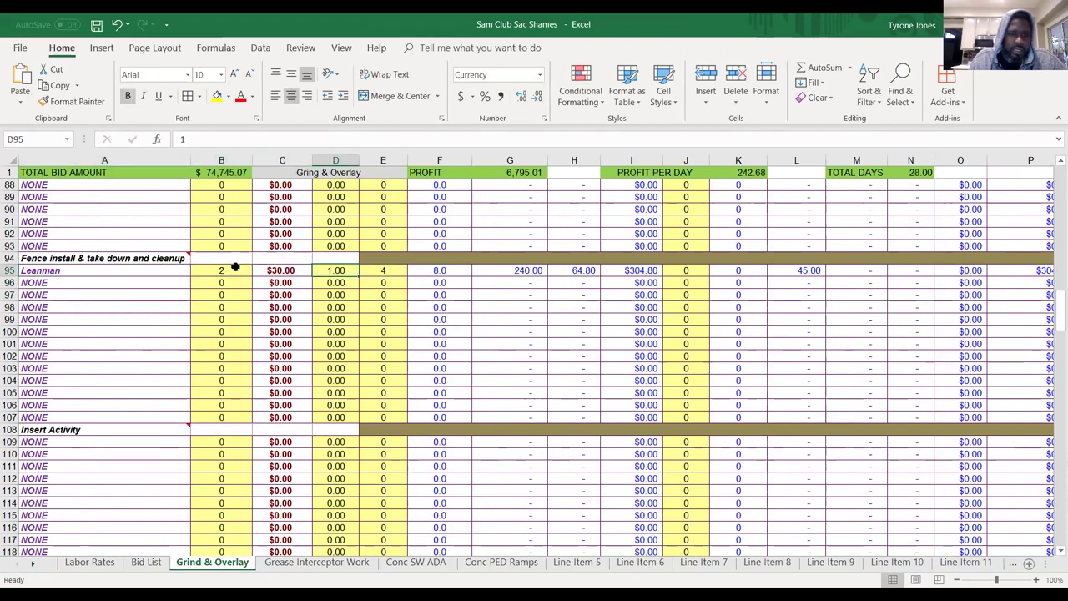
pyautogui.press('Right')
pyautogui.press('Left')
pyautogui.press('Left')
pyautogui.press('Left')
pyautogui.press('Left')
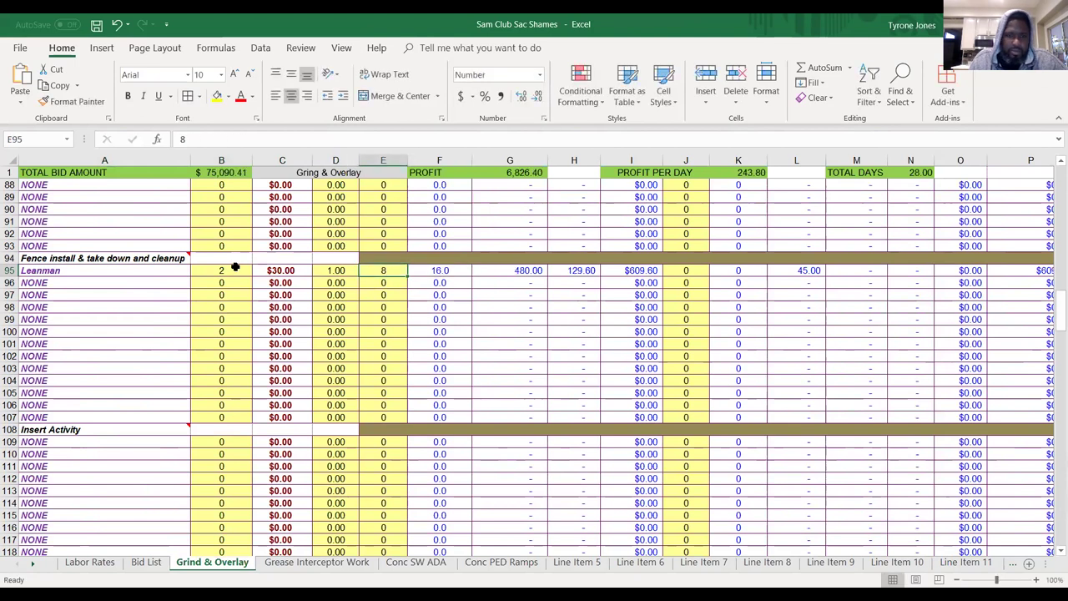
# Check the worker, day and hour entries across the fence activity's Leanman row.
pyautogui.press('Right')
pyautogui.press('Right')
pyautogui.press('Right')
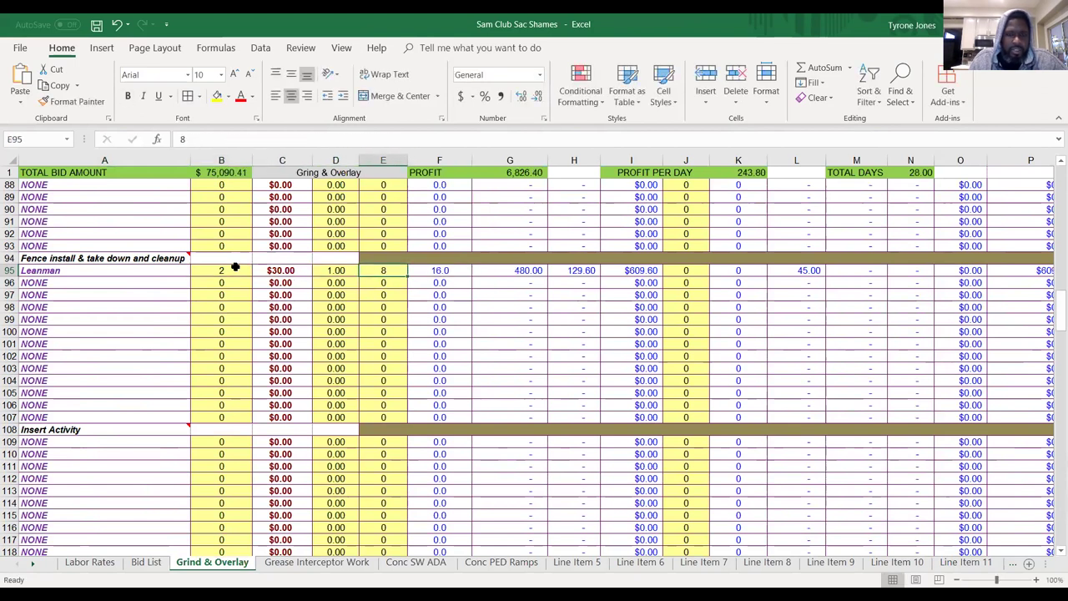
pyautogui.press('Left')
pyautogui.press('Left')
pyautogui.press('Left')
pyautogui.press('Left')
pyautogui.press('Down')
pyautogui.press('Up')
pyautogui.press('Right')
pyautogui.press('Right')
pyautogui.press('Right')
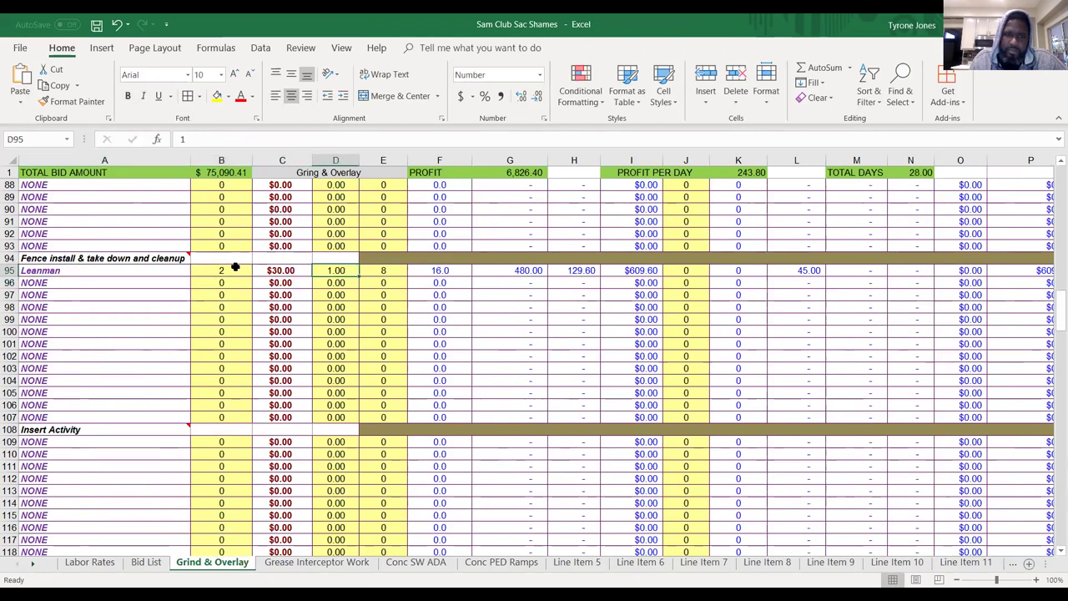
pyautogui.press('Left')
pyautogui.press('Left')
pyautogui.press('Left')
pyautogui.press('Down')
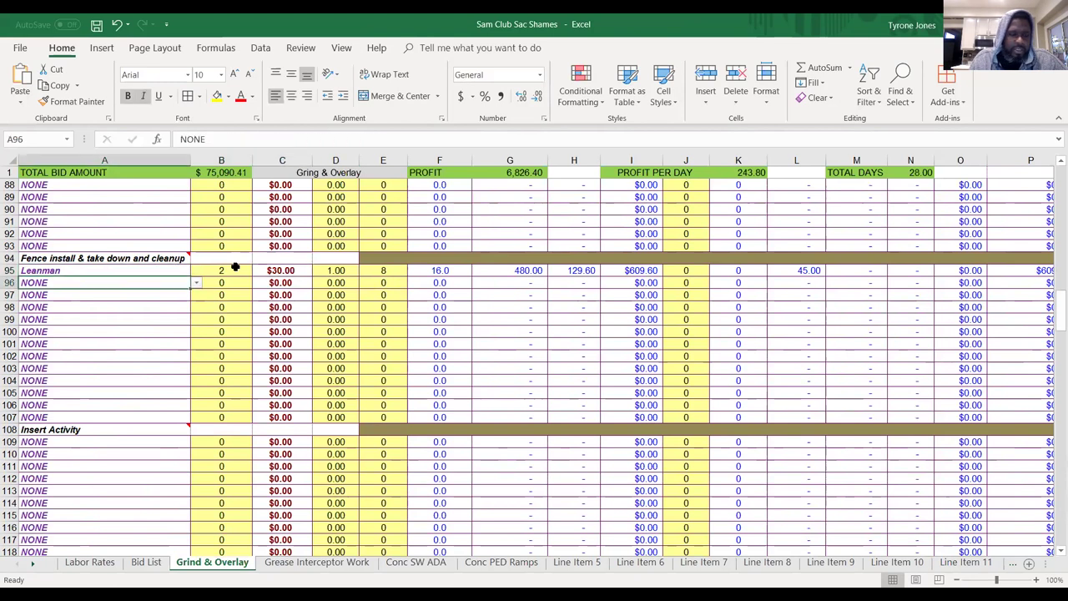
# Look through the labor rows below the fence activity and the unused activity block beneath it.
pyautogui.press('Down')
pyautogui.press('Down')
pyautogui.press('Down')
pyautogui.press('Down')
pyautogui.press('Down')
pyautogui.press('Down')
pyautogui.press('Down')
pyautogui.press('Down')
pyautogui.press('Down')
pyautogui.press('Down')
pyautogui.press('Down')
pyautogui.press('Down')
pyautogui.press('Down')
pyautogui.press('Down')
pyautogui.press('Down')
pyautogui.press('Down')
pyautogui.press('Down')
pyautogui.press('Down')
pyautogui.press('Down')
pyautogui.press('Down')
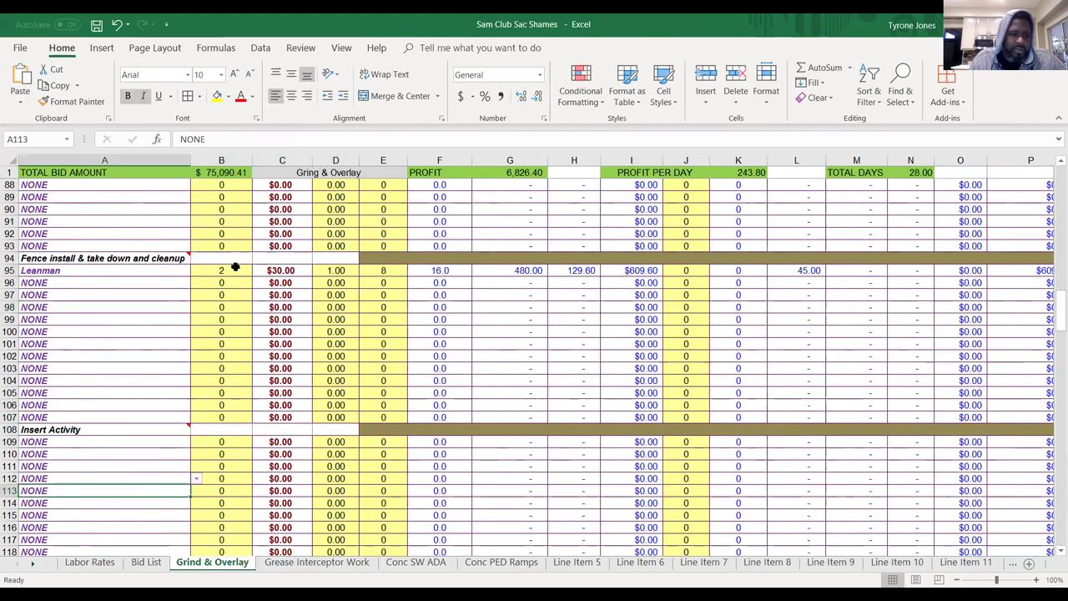
pyautogui.press('Down')
pyautogui.press('Up')
pyautogui.press('Up')
pyautogui.press('Up')
pyautogui.press('Up')
pyautogui.press('Up')
pyautogui.press('Up')
pyautogui.press('Up')
pyautogui.press('Up')
pyautogui.press('Up')
pyautogui.press('Up')
pyautogui.press('Up')
pyautogui.press('Up')
pyautogui.press('Up')
pyautogui.press('Up')
pyautogui.press('Up')
pyautogui.press('Up')
pyautogui.press('Up')
pyautogui.press('Up')
pyautogui.press('Up')
pyautogui.press('Down')
pyautogui.press('Up')
pyautogui.press('Up')
pyautogui.press('Up')
pyautogui.press('Up')
pyautogui.press('Up')
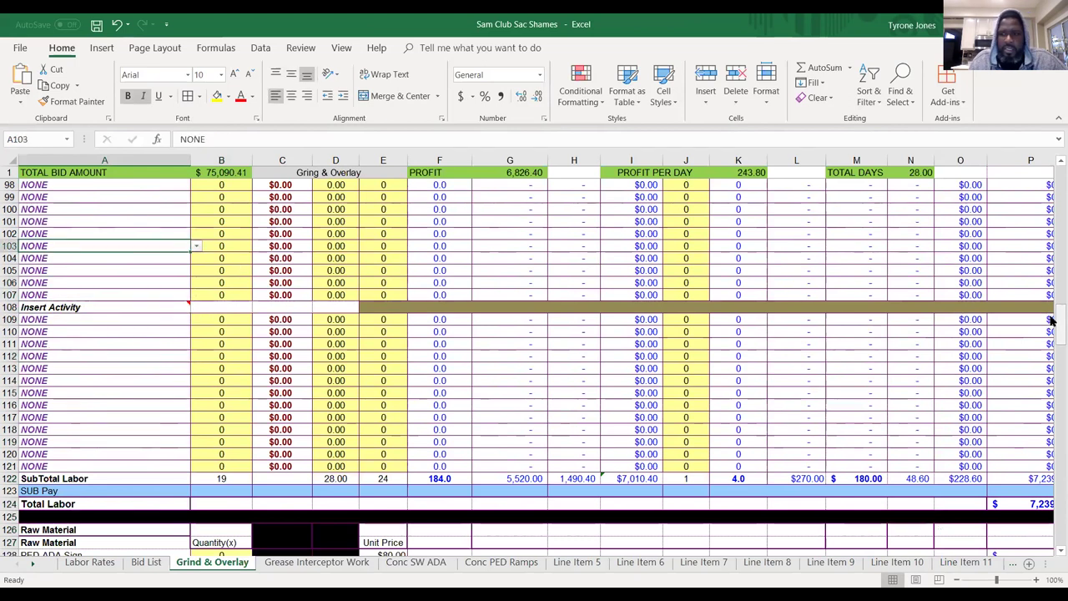
# Copy the Leanman labor type from the fence activity into the first row of the bollard and sign installation activity.
pyautogui.moveTo(1051, 292)
pyautogui.mouseDown()
pyautogui.moveTo(1051, 271)
pyautogui.moveTo(1051, 283)
pyautogui.mouseUp()
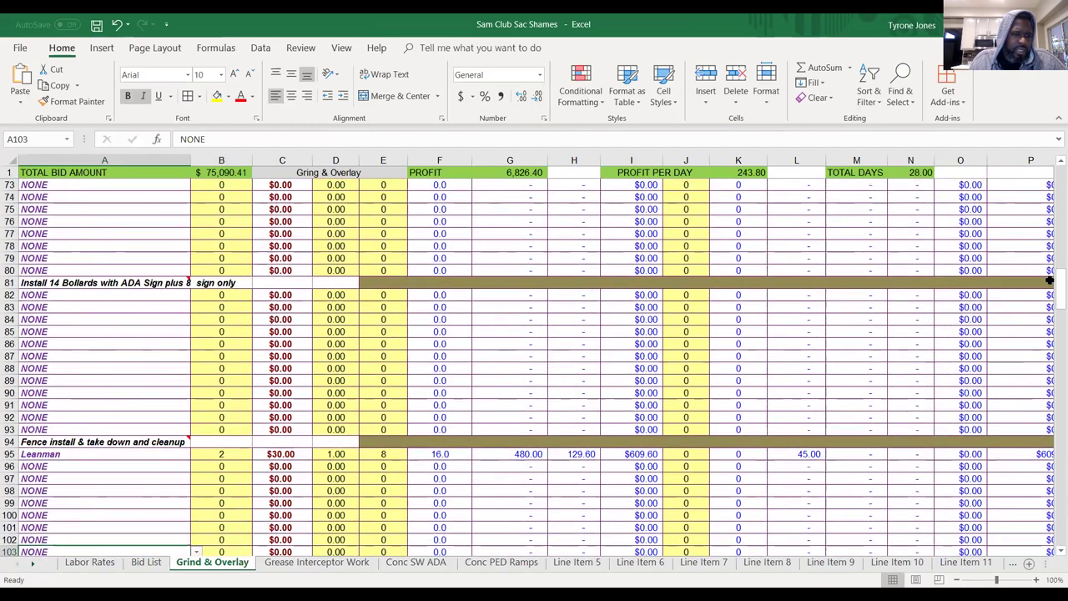
pyautogui.click(86, 283)
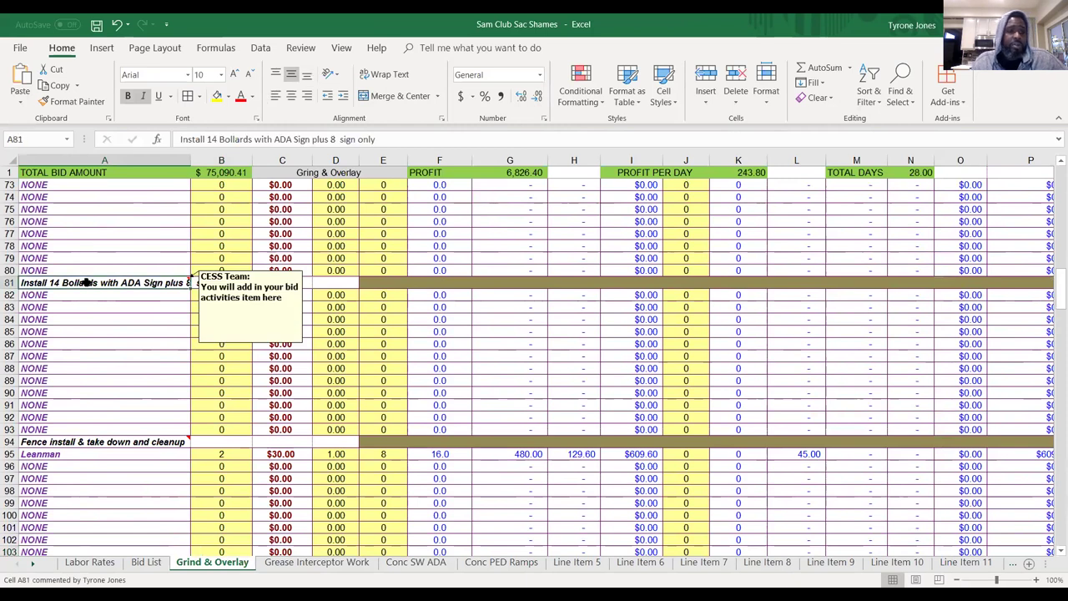
pyautogui.doubleClick(155, 294)
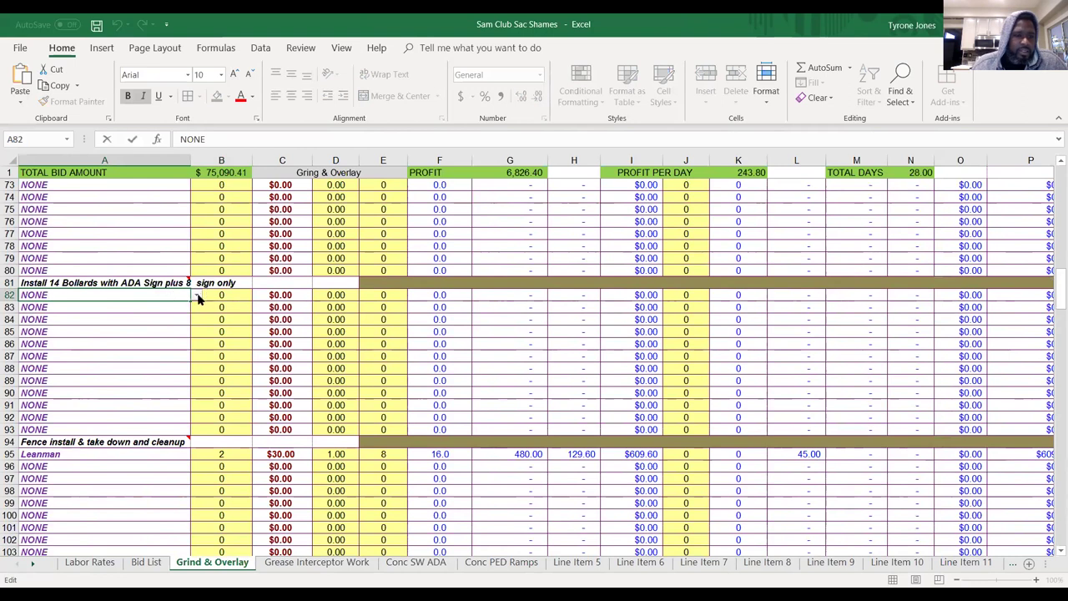
pyautogui.click(109, 452)
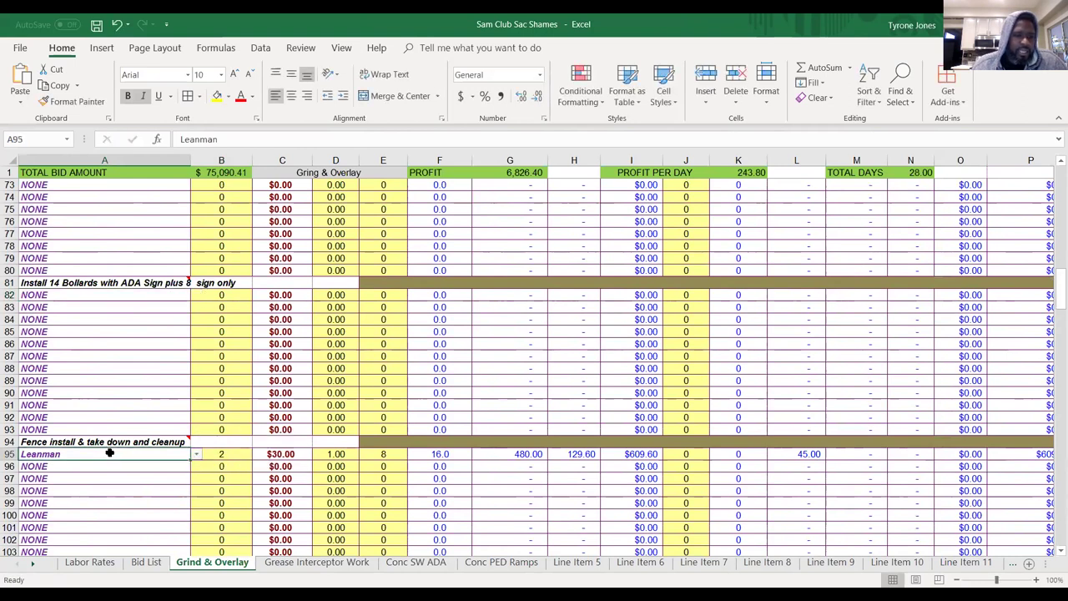
pyautogui.rightClick(109, 452)
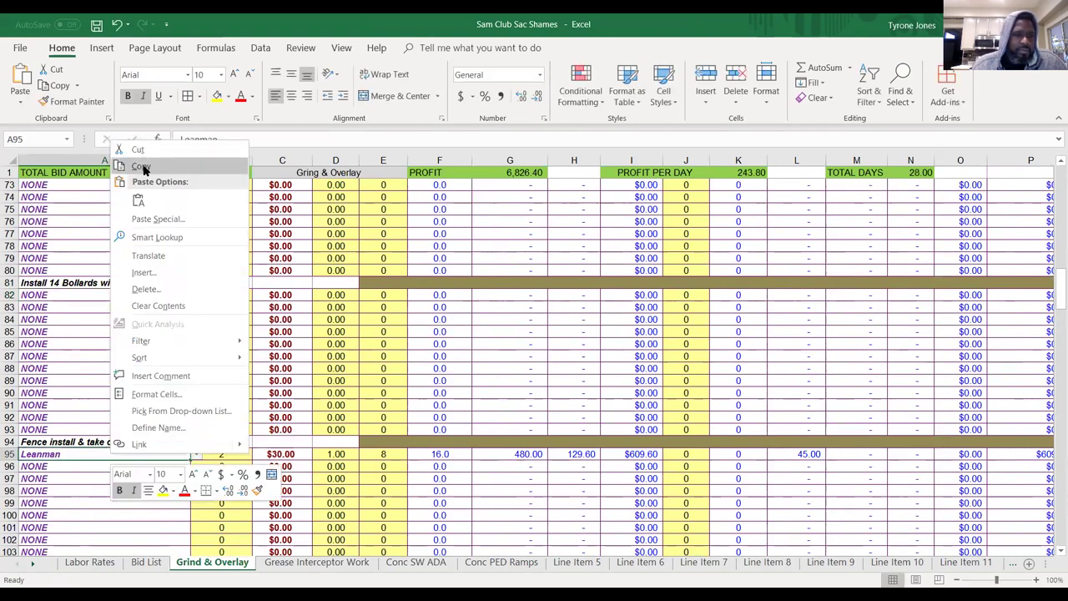
pyautogui.press('c')
pyautogui.click(110, 298)
pyautogui.press('Return')
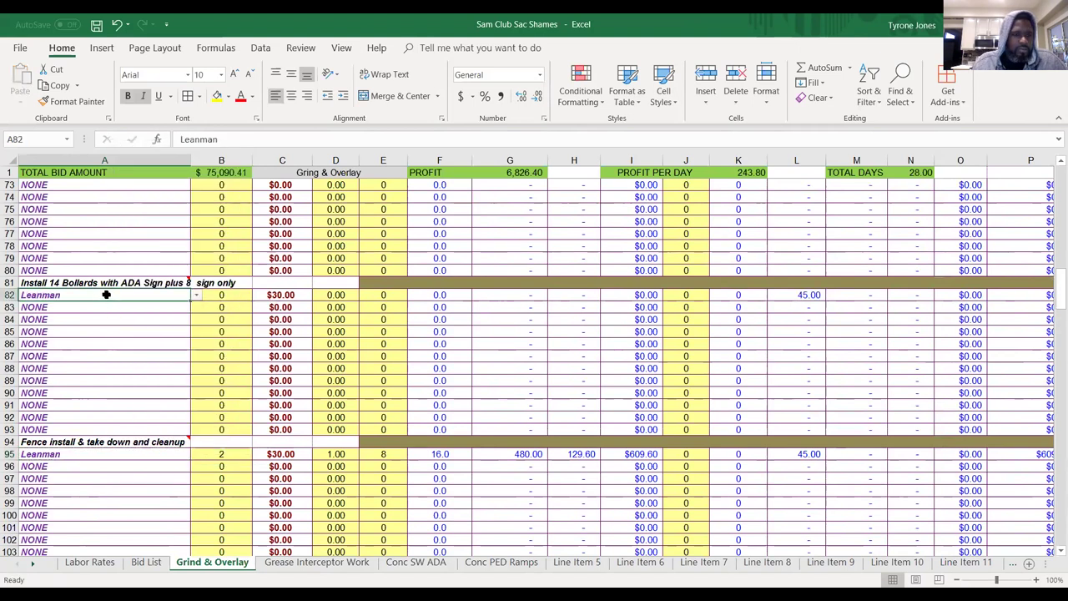
# Copy the bollard activity's Leanman labor type into cell A87 of the same activity.
pyautogui.rightClick(106, 296)
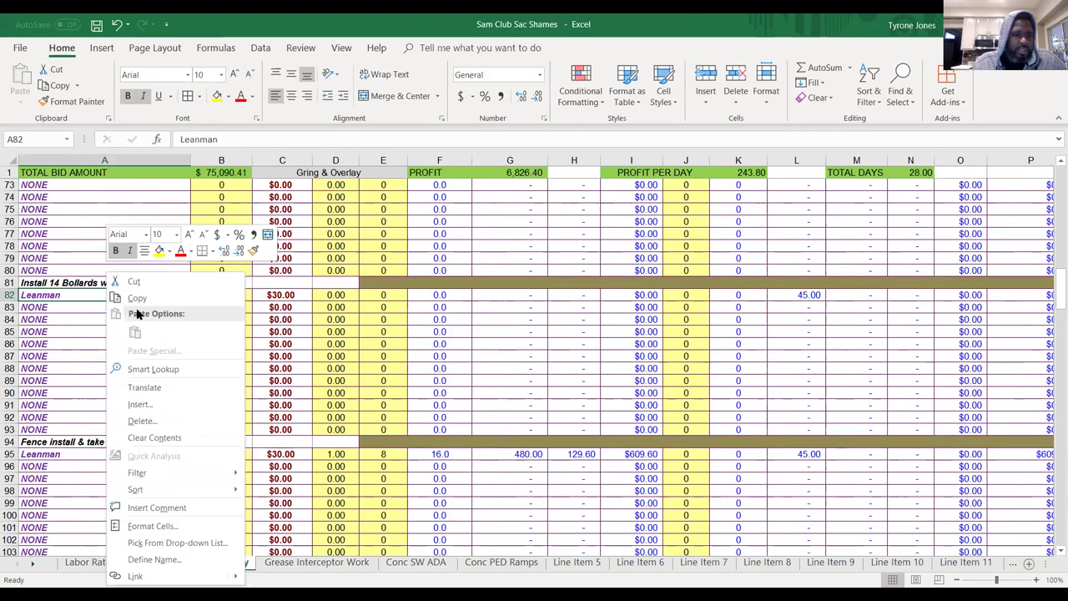
pyautogui.click(139, 302)
pyautogui.click(100, 356)
pyautogui.hotkey('ctrl', 'v')
pyautogui.press('Escape')
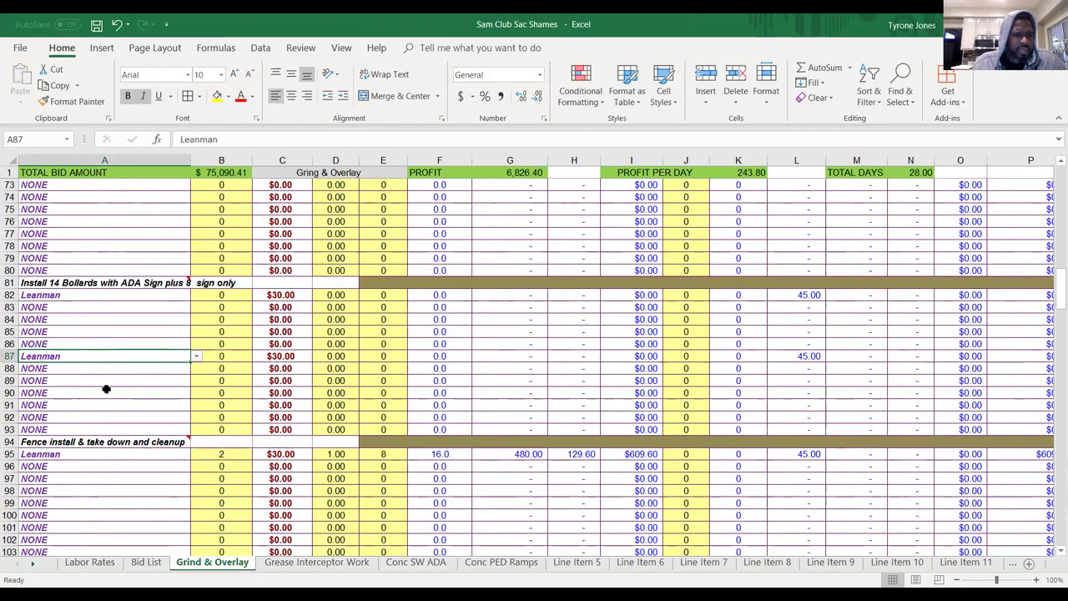
# Enter 2 workers, 1 day and 8 hours for the first Leanman row of the bollard activity.
pyautogui.click(116, 295)
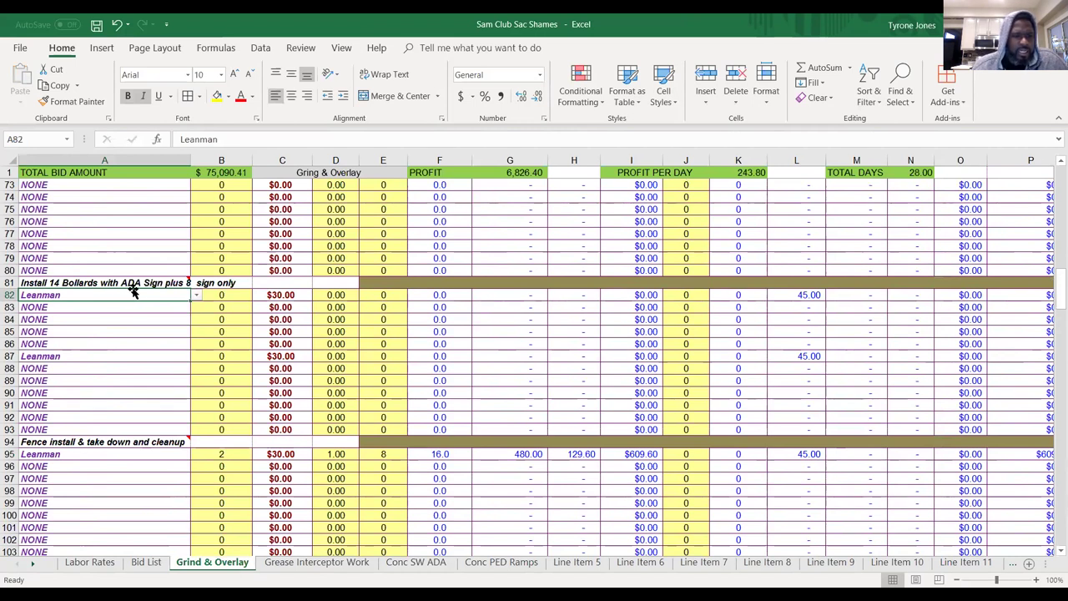
pyautogui.click(197, 297)
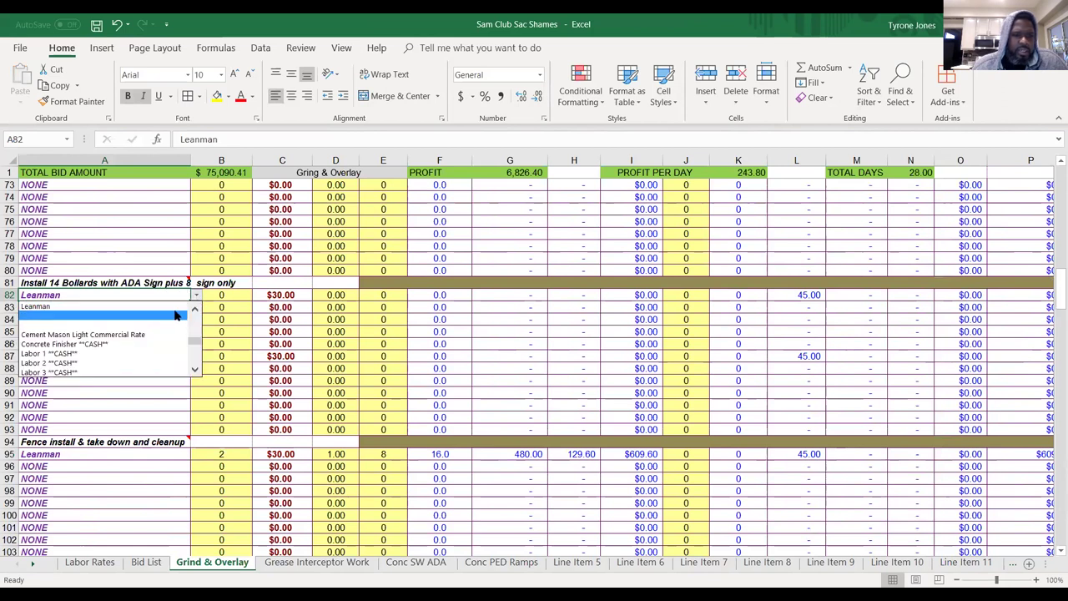
pyautogui.click(223, 296)
pyautogui.doubleClick(224, 296)
pyautogui.write('2')
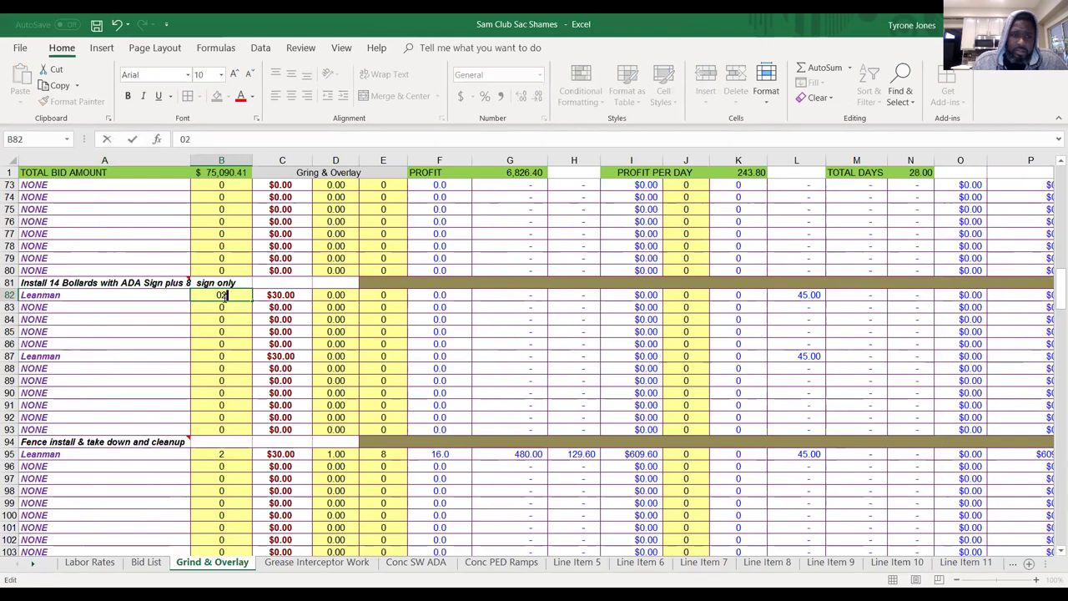
pyautogui.click(334, 295)
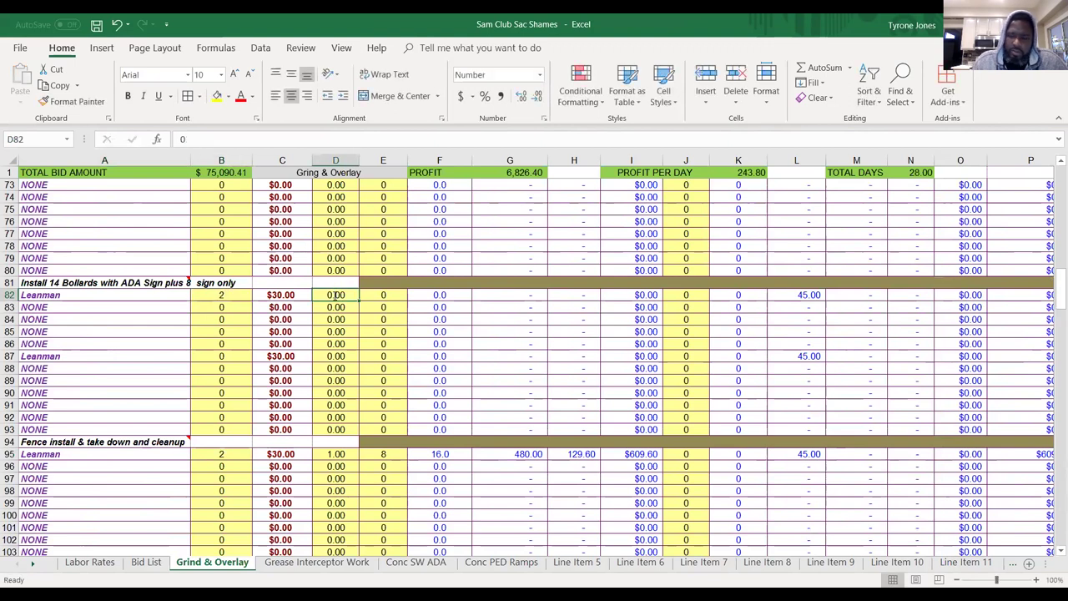
pyautogui.press('Tab')
pyautogui.write('8')
pyautogui.hotkey('ctrl', 'Return')
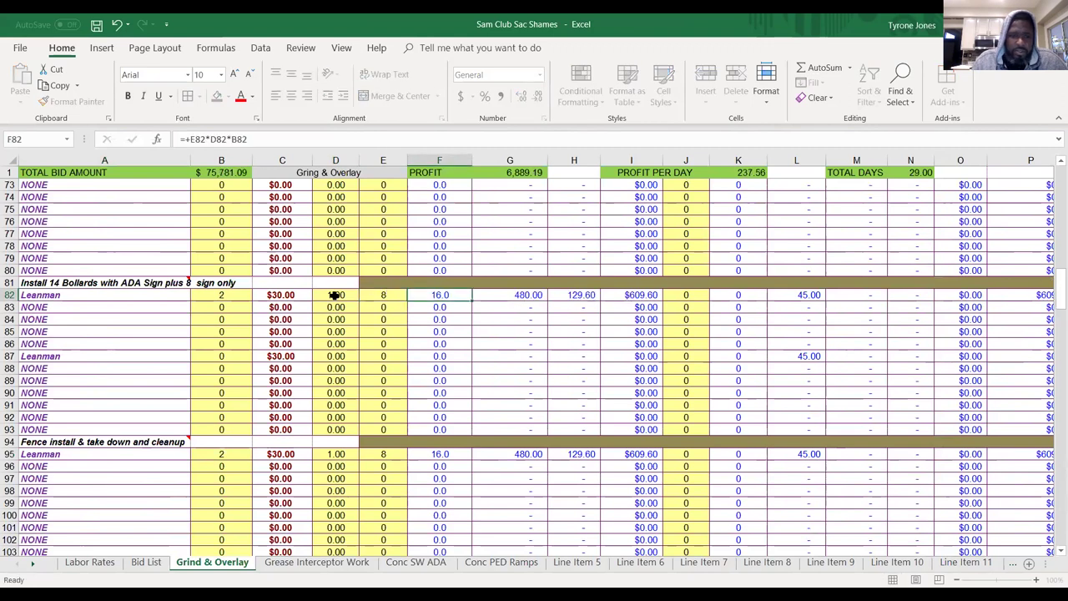
# Set the hours of the bollard activity's first Leanman row to 6.
pyautogui.press('Left')
pyautogui.press('Left')
pyautogui.press('Left')
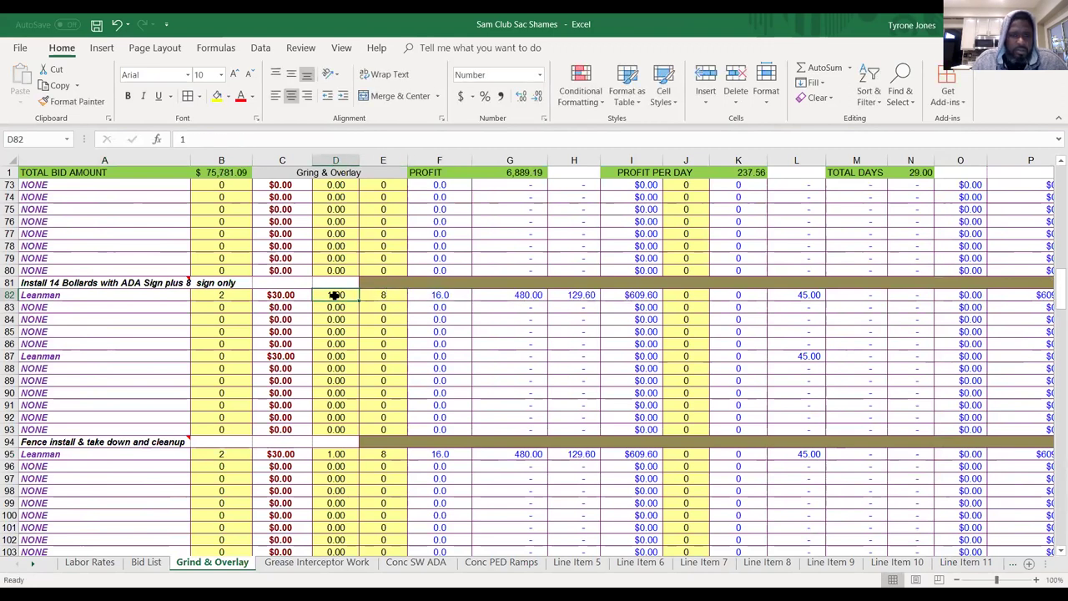
pyautogui.press('Right')
pyautogui.press('Right')
pyautogui.press('Right')
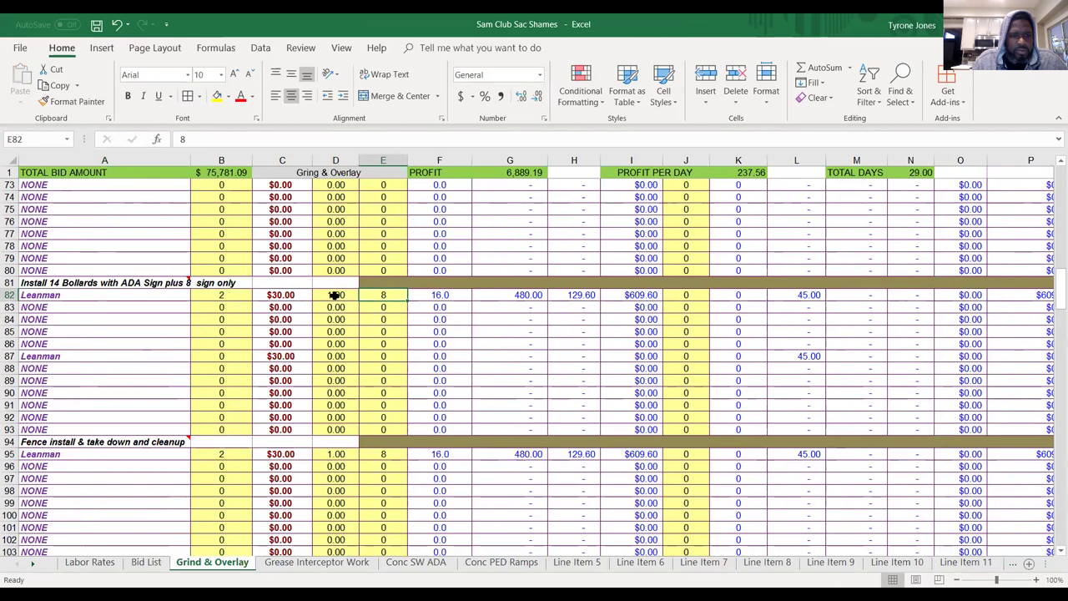
pyautogui.write('6')
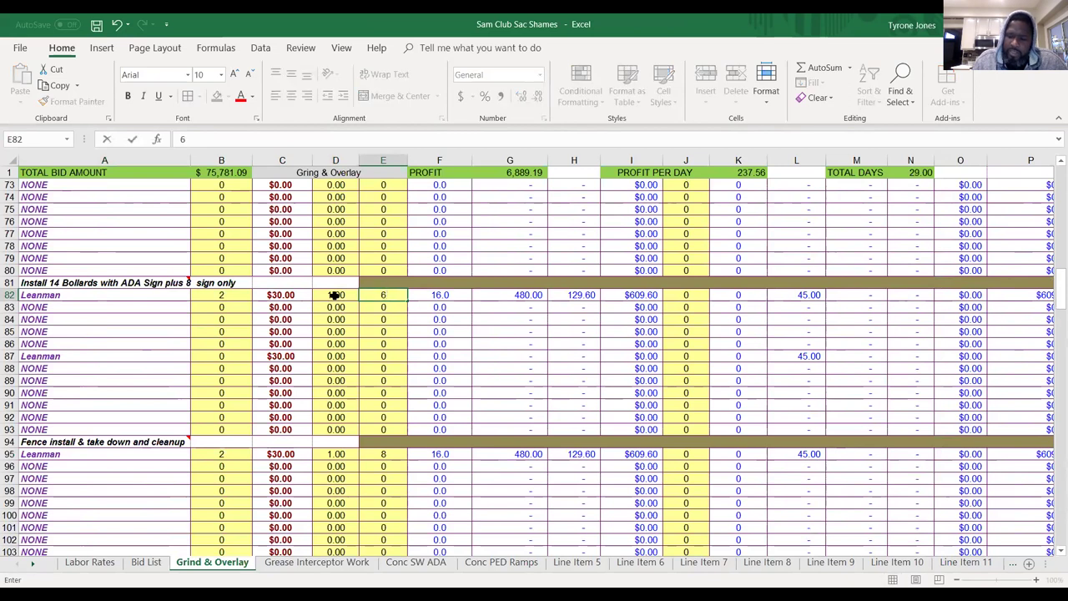
pyautogui.press('Right')
# Check the worker and day entries of the bollard activity's first Leanman row and the worker cells beneath it.
pyautogui.press('Left')
pyautogui.press('Down')
pyautogui.press('Left')
pyautogui.press('Left')
pyautogui.press('Left')
pyautogui.press('Down')
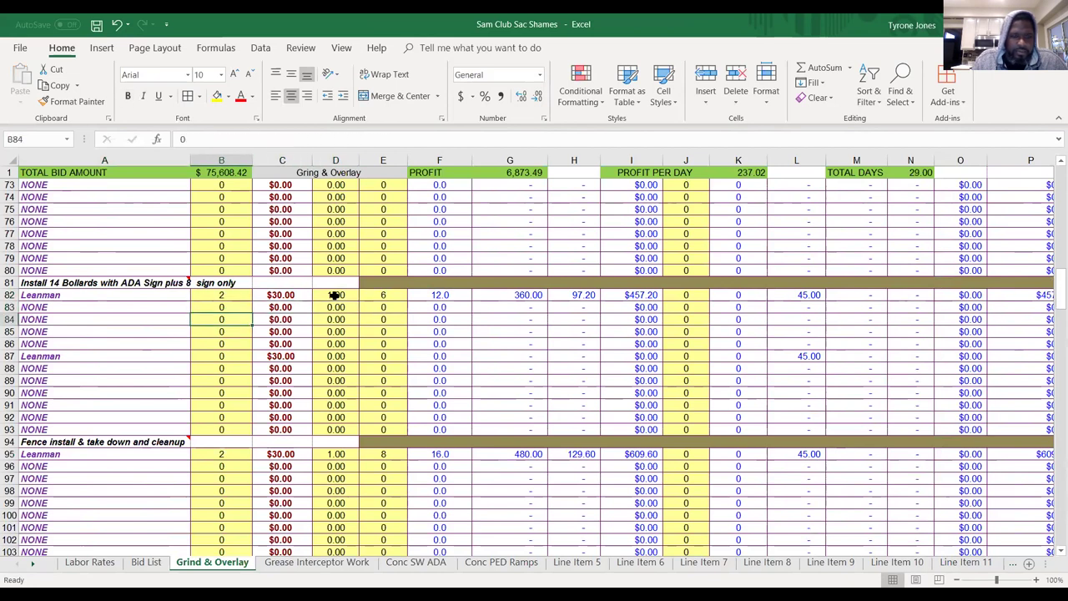
pyautogui.press('Up')
pyautogui.press('Up')
pyautogui.press('Right')
pyautogui.press('Right')
pyautogui.press('Right')
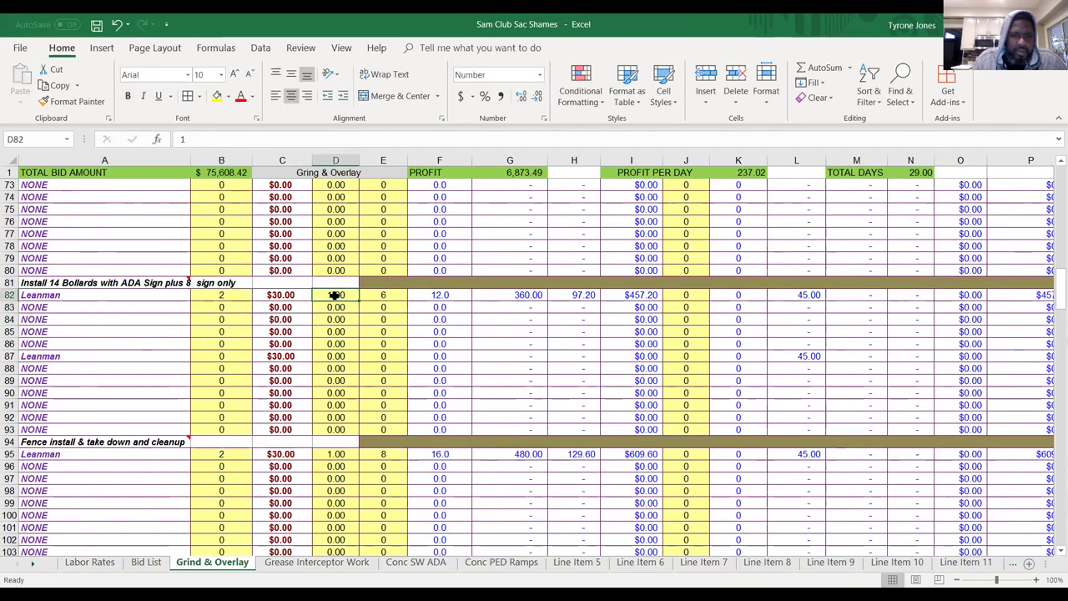
pyautogui.press('Left')
pyautogui.press('Left')
pyautogui.press('Left')
pyautogui.press('Down')
pyautogui.press('Down')
pyautogui.press('Down')
pyautogui.press('Down')
pyautogui.press('Down')
pyautogui.press('Down')
pyautogui.press('Down')
pyautogui.press('Down')
pyautogui.press('Up')
pyautogui.press('Up')
pyautogui.press('Up')
pyautogui.press('Up')
pyautogui.press('Down')
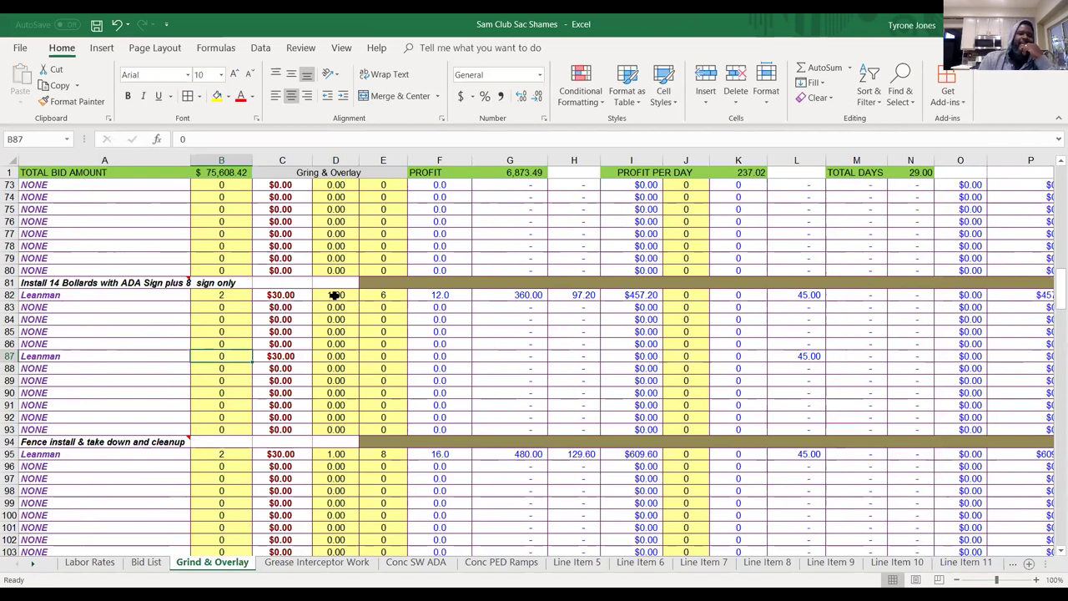
# Review the labor rows upward from the bollard installation activity through concrete, Class 2 base and full-depth AC to the planter demo activity.
pyautogui.press('Up')
pyautogui.press('Up')
pyautogui.press('Up')
pyautogui.press('Up')
pyautogui.press('Up')
pyautogui.press('Up')
pyautogui.press('Up')
pyautogui.press('Up')
pyautogui.press('Up')
pyautogui.press('Up')
pyautogui.press('Up')
pyautogui.press('Up')
pyautogui.press('Up')
pyautogui.press('Up')
pyautogui.press('Up')
pyautogui.press('Up')
pyautogui.press('Up')
pyautogui.press('Up')
pyautogui.press('Up')
pyautogui.press('Up')
pyautogui.press('Up')
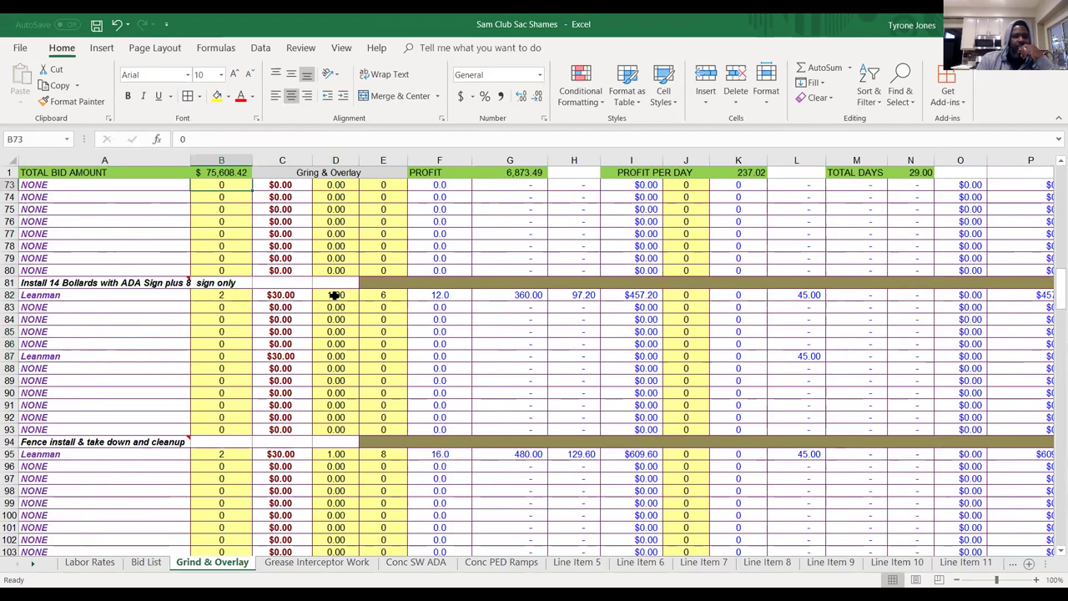
pyautogui.press('Up')
pyautogui.press('Up')
pyautogui.press('Up')
pyautogui.press('Up')
pyautogui.press('Up')
pyautogui.press('Up')
pyautogui.press('Up')
pyautogui.press('Up')
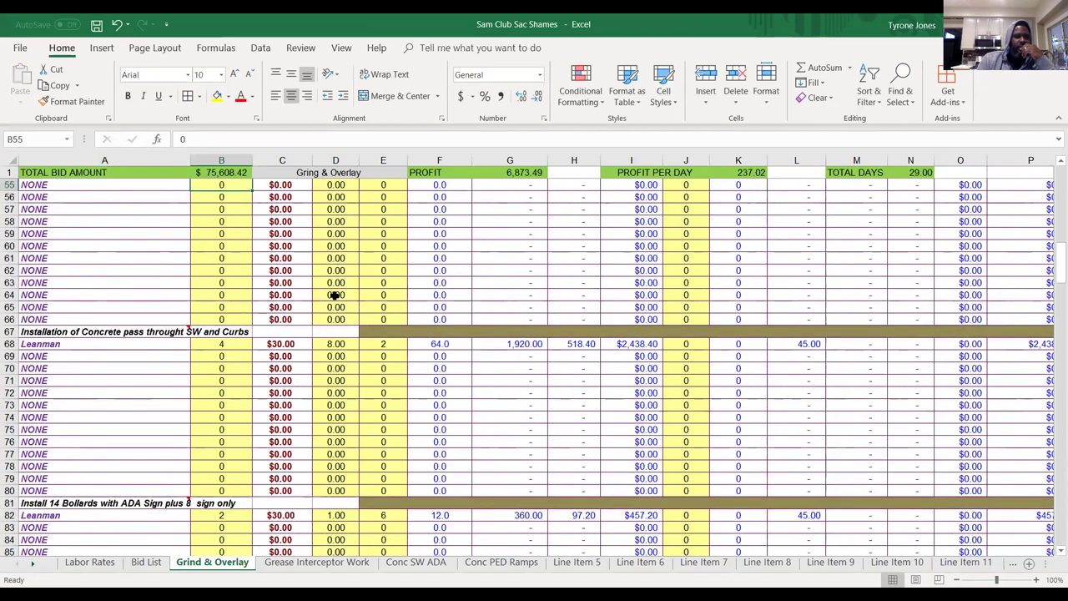
pyautogui.press('Up')
pyautogui.press('Up')
pyautogui.press('Up')
pyautogui.press('Up')
pyautogui.press('Up')
pyautogui.press('Up')
pyautogui.press('Up')
pyautogui.press('Up')
pyautogui.press('Up')
pyautogui.press('Up')
pyautogui.press('Up')
pyautogui.press('Up')
pyautogui.press('Up')
pyautogui.press('Up')
pyautogui.press('Up')
pyautogui.press('Up')
pyautogui.press('Up')
pyautogui.press('Up')
pyautogui.press('Up')
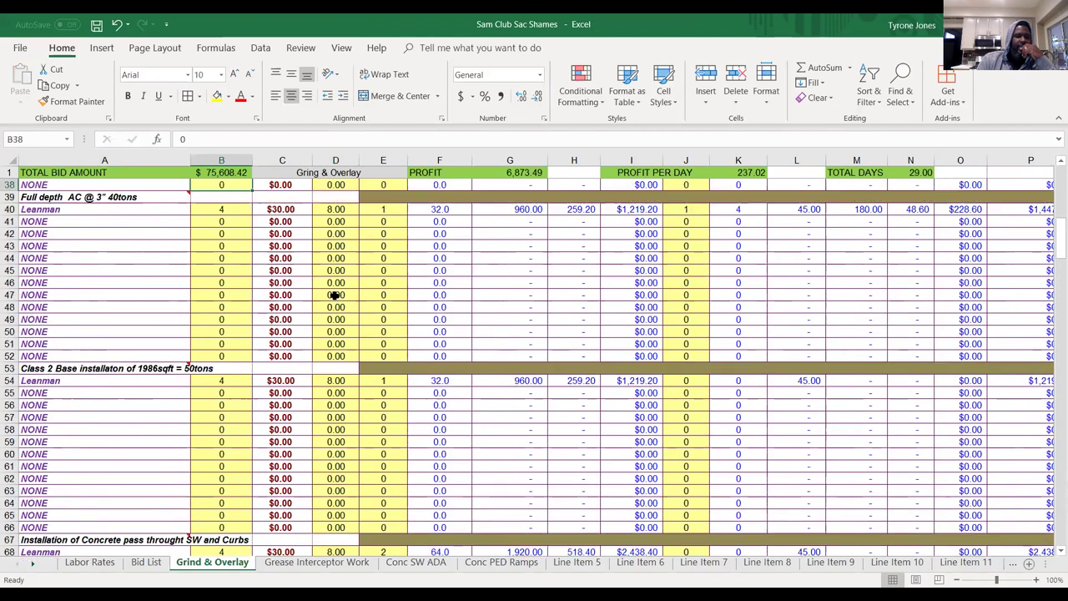
pyautogui.press('Up')
pyautogui.press('Up')
pyautogui.press('Up')
pyautogui.press('Up')
pyautogui.press('Up')
pyautogui.press('Up')
pyautogui.press('Up')
pyautogui.press('Up')
pyautogui.press('Up')
pyautogui.press('Up')
pyautogui.press('Up')
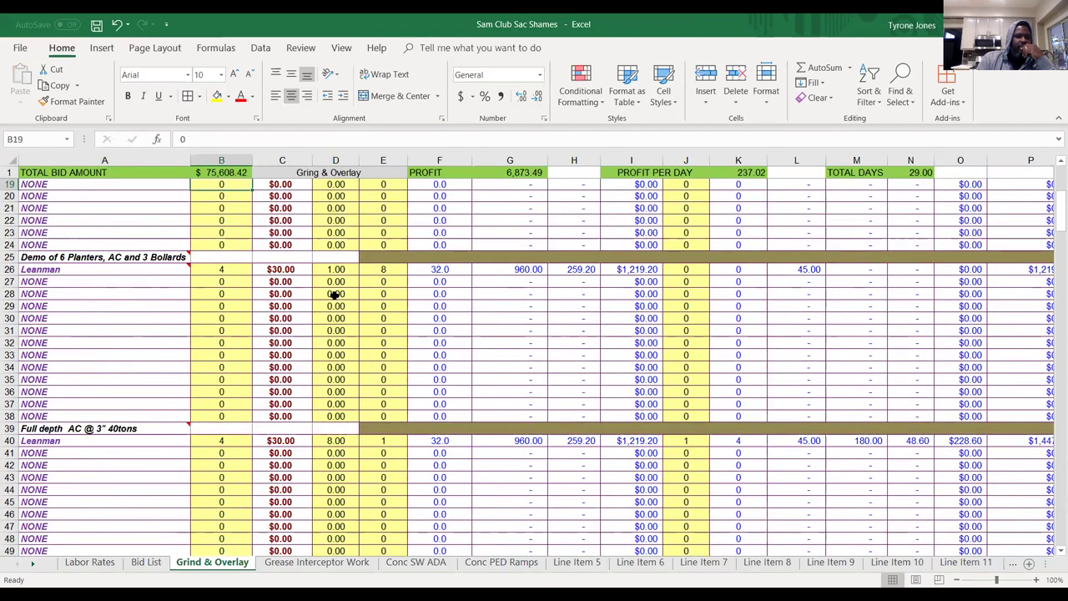
# Recheck the labor entries downward from the planter demo activity to the fence install and cleanup activity.
pyautogui.press('Down')
pyautogui.press('Down')
pyautogui.press('Down')
pyautogui.press('Down')
pyautogui.press('Down')
pyautogui.press('Down')
pyautogui.press('Down')
pyautogui.press('Down')
pyautogui.press('Down')
pyautogui.press('Down')
pyautogui.press('Down')
pyautogui.press('Down')
pyautogui.press('Down')
pyautogui.press('Down')
pyautogui.press('Down')
pyautogui.press('Down')
pyautogui.press('Down')
pyautogui.press('Down')
pyautogui.press('Down')
pyautogui.press('Down')
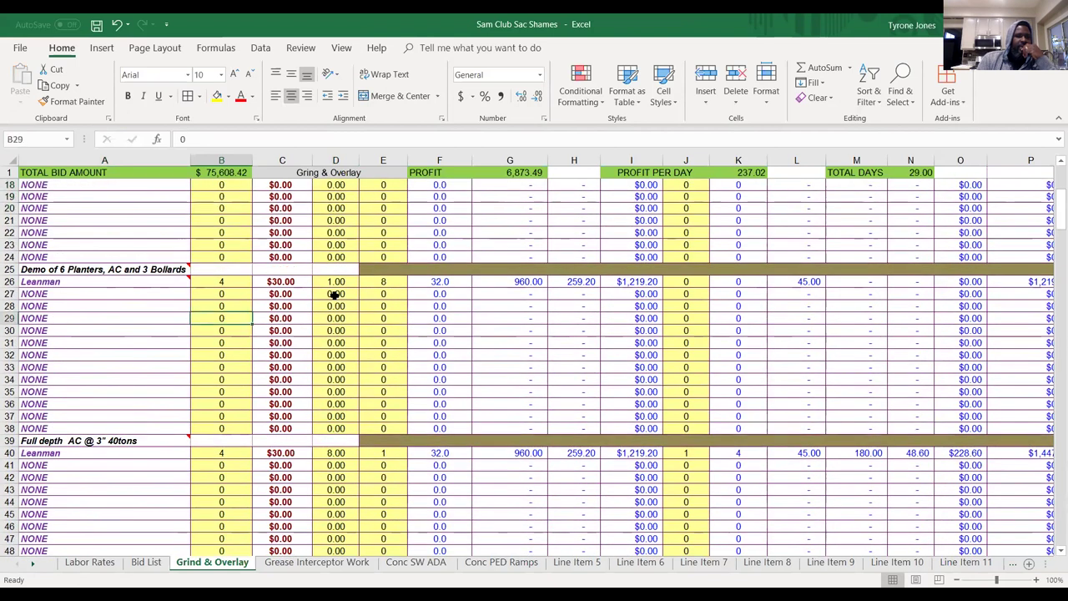
pyautogui.press('Down')
pyautogui.press('Down')
pyautogui.press('Down')
pyautogui.press('Down')
pyautogui.press('Down')
pyautogui.press('Down')
pyautogui.press('Down')
pyautogui.press('Down')
pyautogui.press('Down')
pyautogui.press('Down')
pyautogui.press('Down')
pyautogui.press('Down')
pyautogui.press('Down')
pyautogui.press('Down')
pyautogui.press('Down')
pyautogui.press('Down')
pyautogui.press('Down')
pyautogui.press('Down')
pyautogui.press('Down')
pyautogui.press('Down')
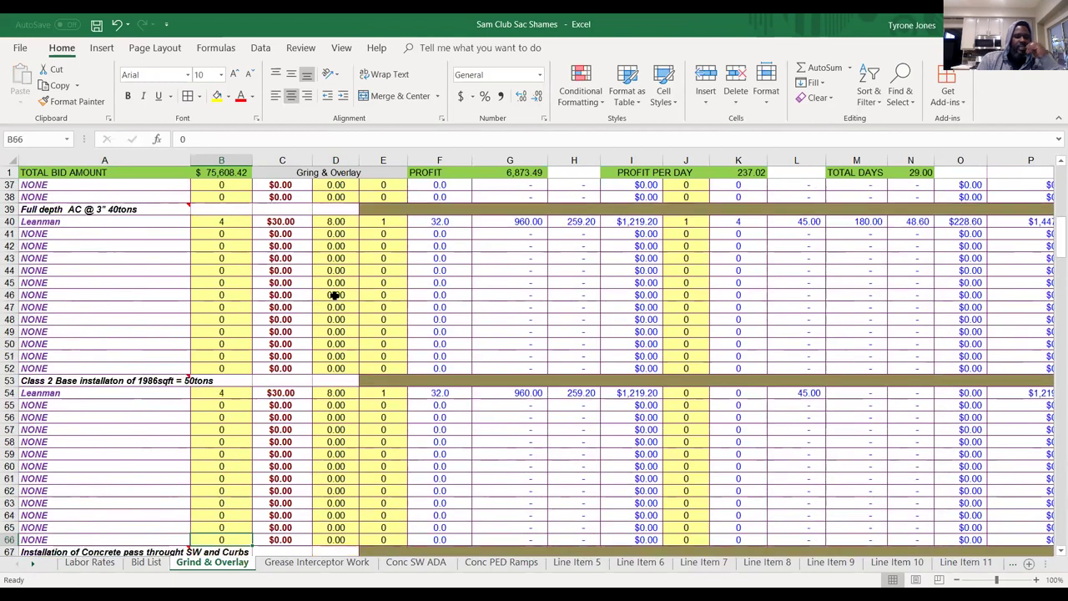
pyautogui.press('Down')
pyautogui.press('Down')
pyautogui.press('Down')
pyautogui.press('Down')
pyautogui.press('Down')
pyautogui.press('Down')
pyautogui.press('Down')
pyautogui.press('Down')
pyautogui.press('Down')
pyautogui.press('Down')
pyautogui.press('Down')
pyautogui.press('Down')
pyautogui.press('Down')
pyautogui.press('Down')
pyautogui.press('Down')
pyautogui.press('Down')
pyautogui.press('Down')
pyautogui.press('Down')
pyautogui.press('Down')
pyautogui.press('Down')
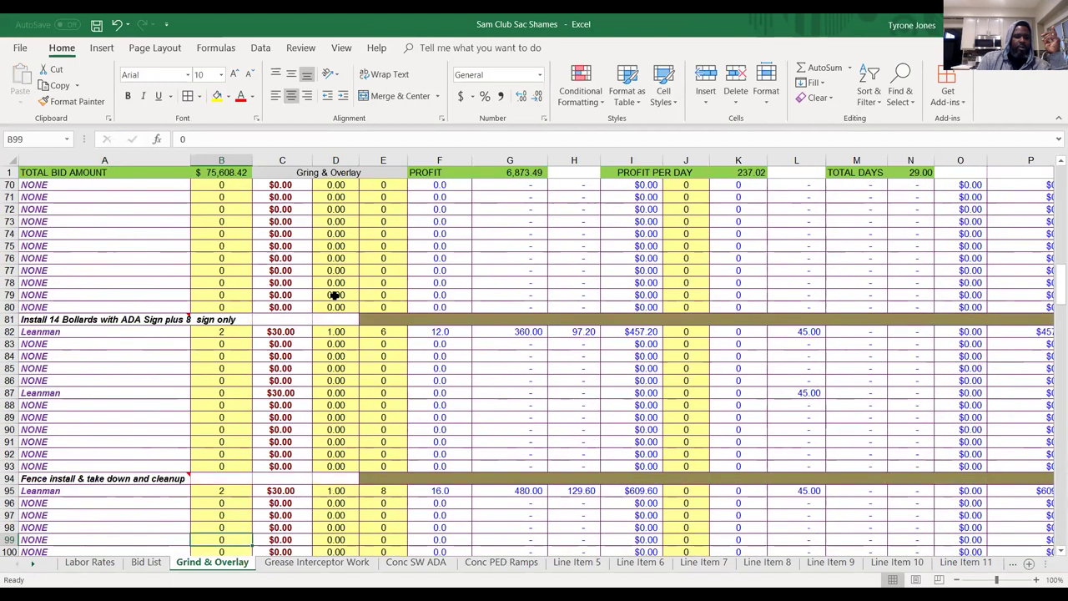
# Examine the labor rows of the bollard and fence activities and the unused Insert Activity section beneath them.
pyautogui.press('Down')
pyautogui.press('Up')
pyautogui.press('Up')
pyautogui.press('Up')
pyautogui.press('Up')
pyautogui.press('Up')
pyautogui.press('Up')
pyautogui.press('Up')
pyautogui.press('Up')
pyautogui.press('Up')
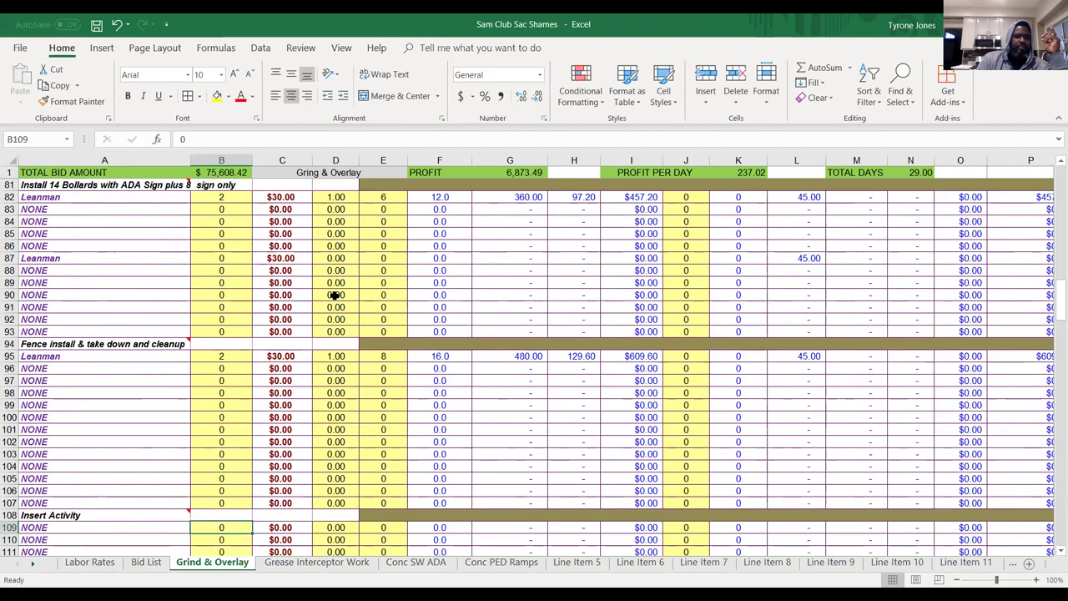
pyautogui.press('Down')
pyautogui.press('Down')
pyautogui.press('Down')
pyautogui.press('Down')
pyautogui.press('Down')
pyautogui.press('Down')
pyautogui.press('Down')
pyautogui.press('Down')
pyautogui.press('Down')
pyautogui.press('Down')
pyautogui.press('Down')
pyautogui.press('Down')
pyautogui.press('Down')
pyautogui.press('Down')
pyautogui.press('Down')
pyautogui.press('Down')
pyautogui.press('Down')
pyautogui.press('Down')
pyautogui.press('Down')
pyautogui.press('Down')
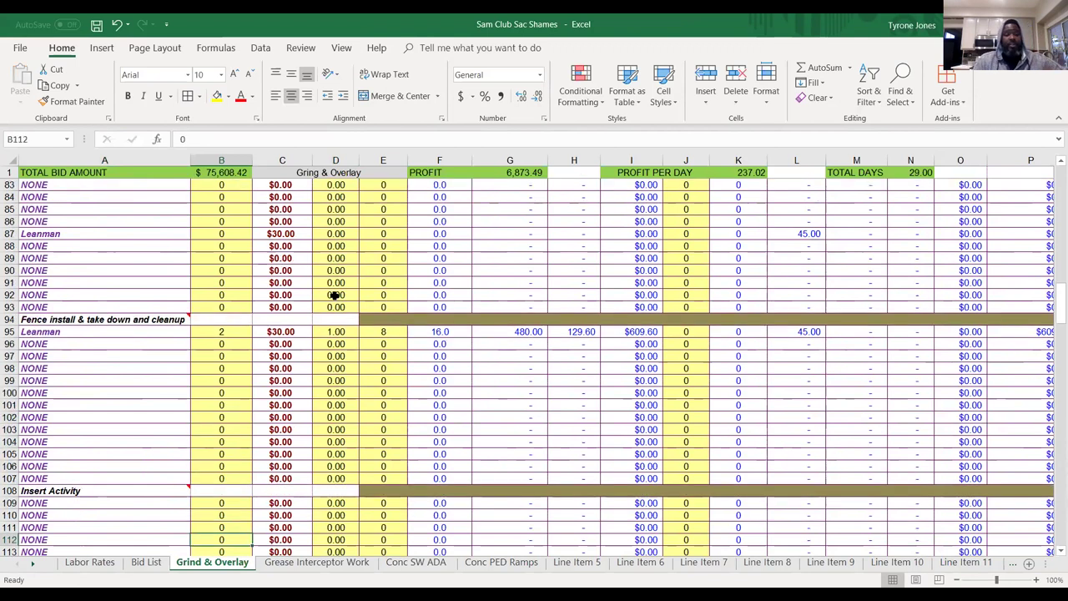
# Review the rows from the unused Insert Activity section down through the labor totals to the Raw Material section.
pyautogui.press('Down')
pyautogui.press('Down')
pyautogui.press('Down')
pyautogui.press('Down')
pyautogui.press('Down')
pyautogui.press('Down')
pyautogui.press('Down')
pyautogui.press('Down')
pyautogui.press('Down')
pyautogui.press('Down')
pyautogui.press('Down')
pyautogui.press('Down')
pyautogui.press('Down')
pyautogui.press('Down')
pyautogui.press('Down')
pyautogui.press('Down')
pyautogui.press('Down')
pyautogui.press('Down')
pyautogui.press('Down')
pyautogui.press('Down')
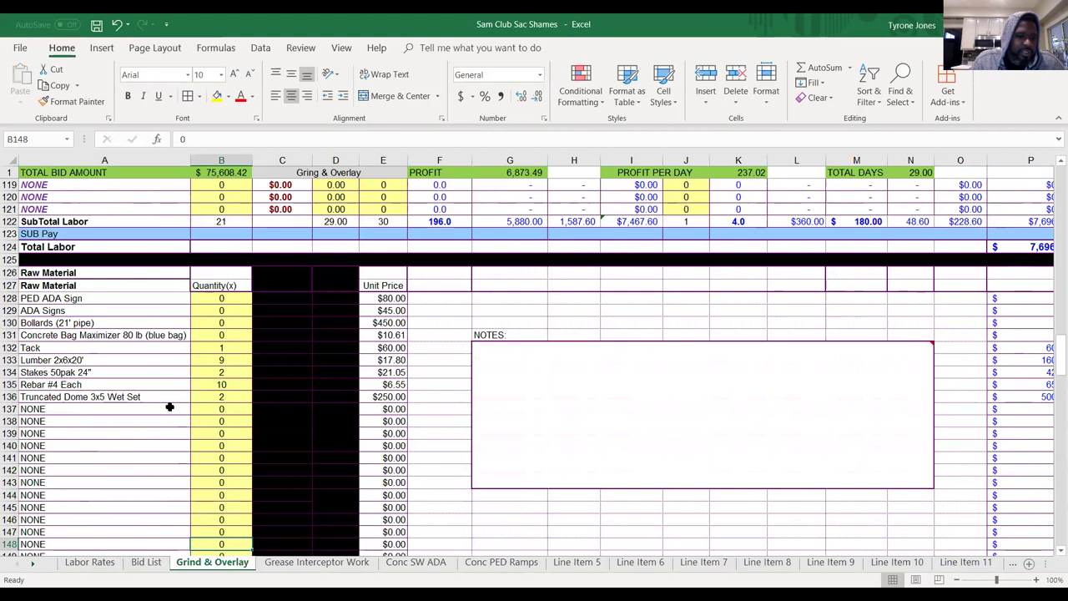
# Look through the material choices for the first unused raw material row below Truncated Dome 3x5 Wet Set.
pyautogui.click(169, 409)
pyautogui.click(197, 413)
pyautogui.moveTo(196, 437); pyautogui.dragTo(196, 482)
pyautogui.click(194, 424)
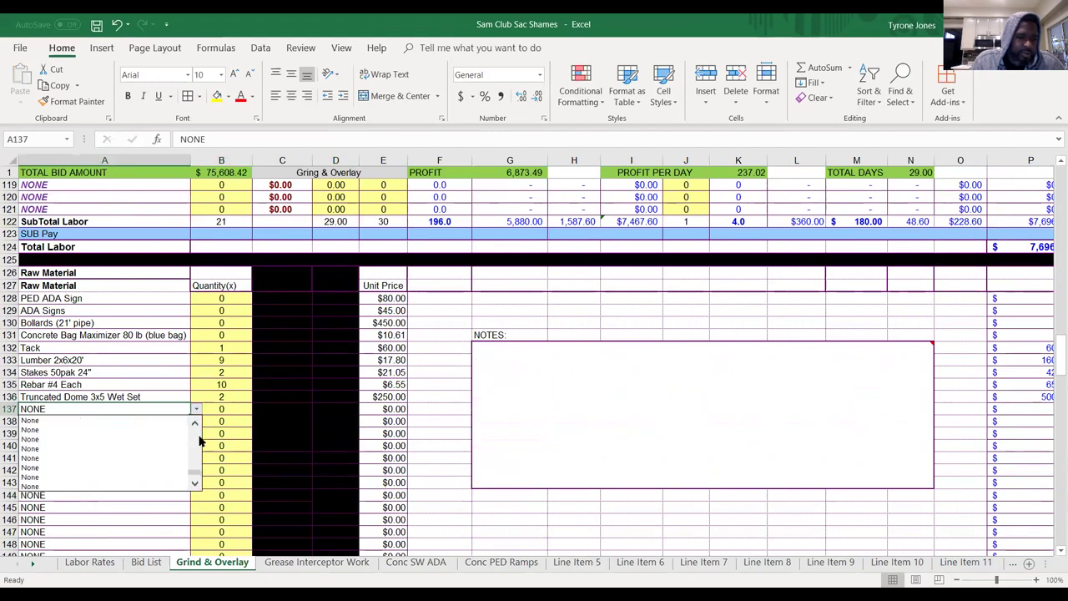
pyautogui.click(194, 425)
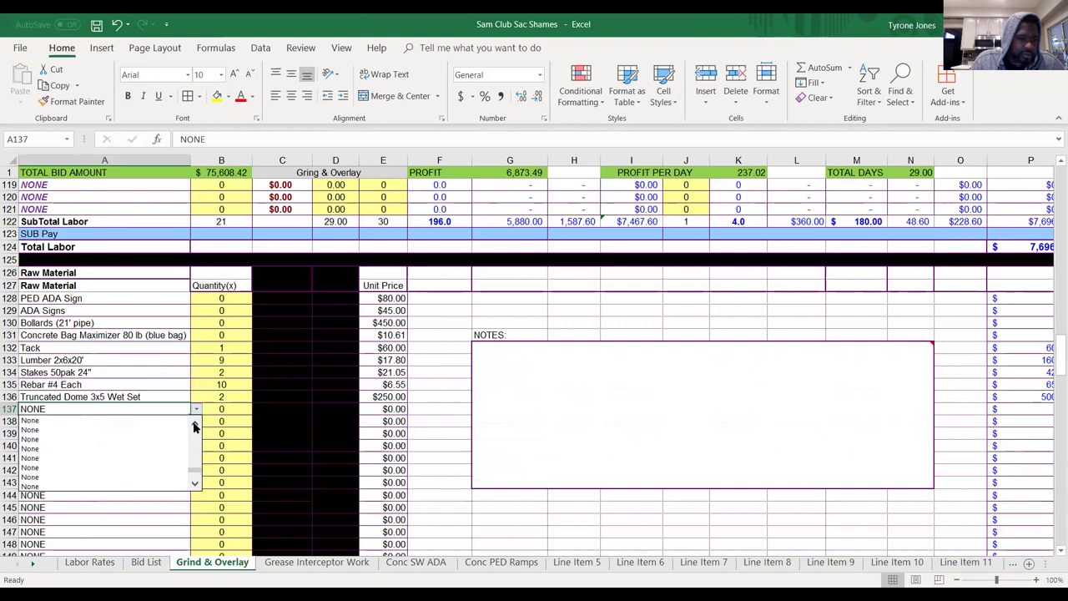
pyautogui.click(195, 426)
pyautogui.click(194, 426)
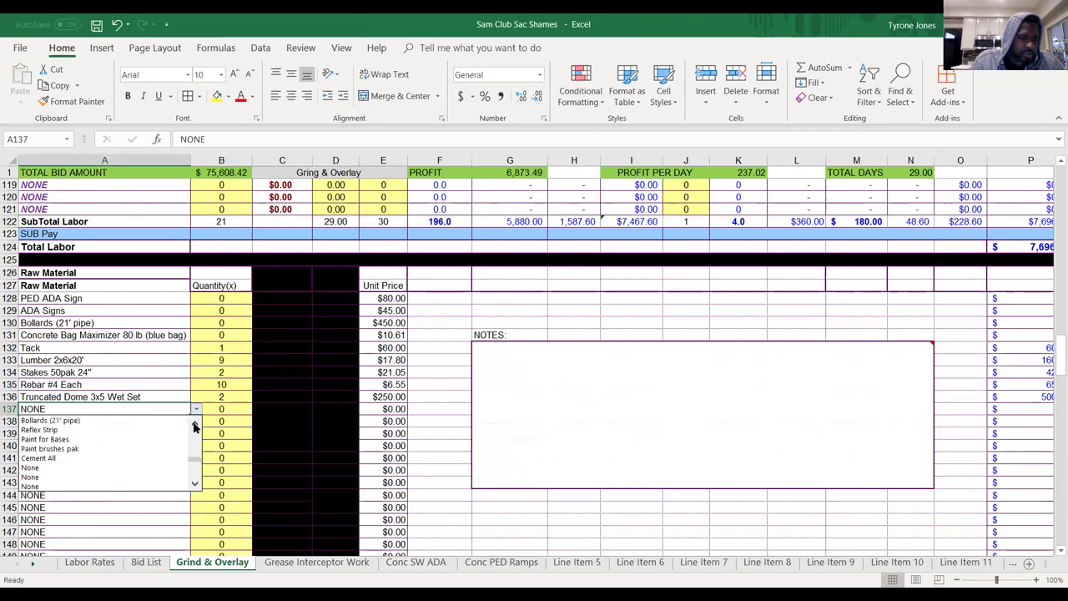
pyautogui.click(194, 486)
pyautogui.click(194, 486)
pyautogui.click(194, 487)
pyautogui.click(194, 426)
pyautogui.click(195, 426)
pyautogui.click(194, 426)
pyautogui.click(194, 426)
pyautogui.click(195, 426)
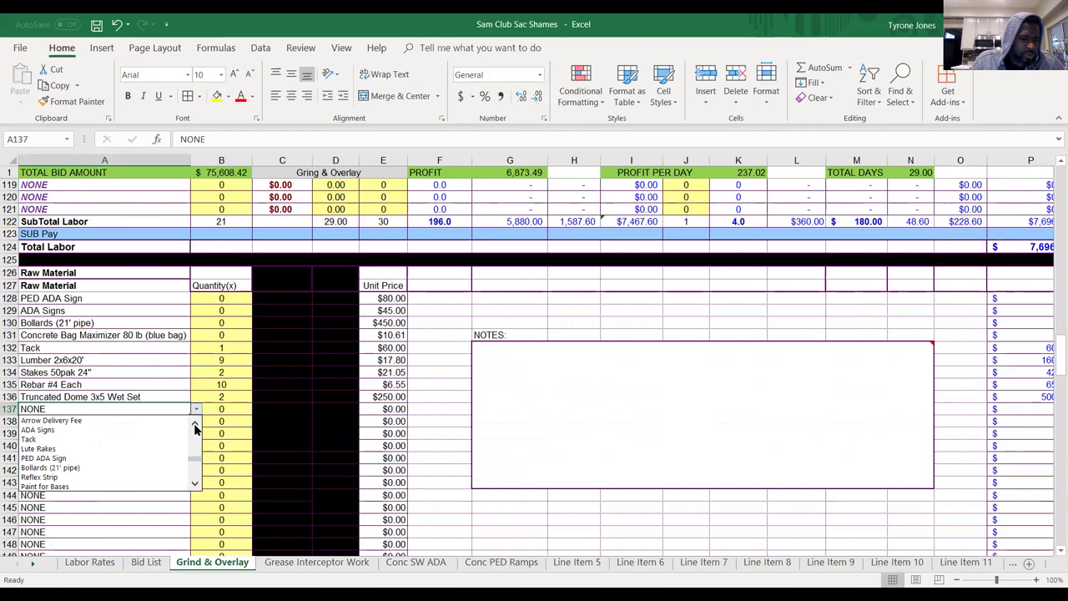
pyautogui.click(194, 425)
pyautogui.click(194, 425)
pyautogui.click(195, 425)
pyautogui.click(194, 426)
pyautogui.click(194, 426)
pyautogui.click(194, 426)
pyautogui.click(194, 425)
pyautogui.click(195, 426)
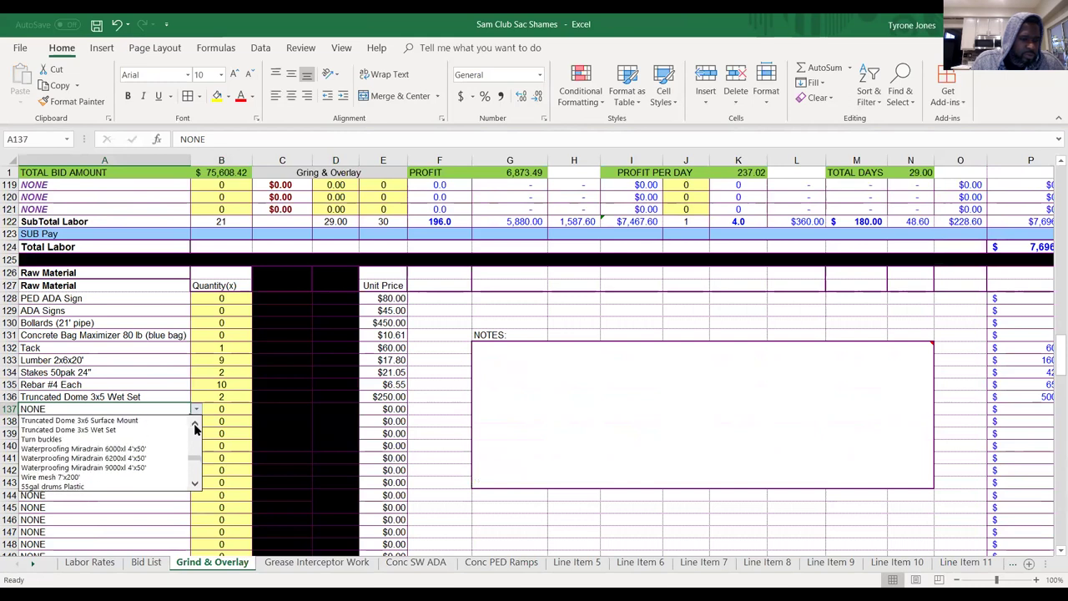
pyautogui.click(195, 425)
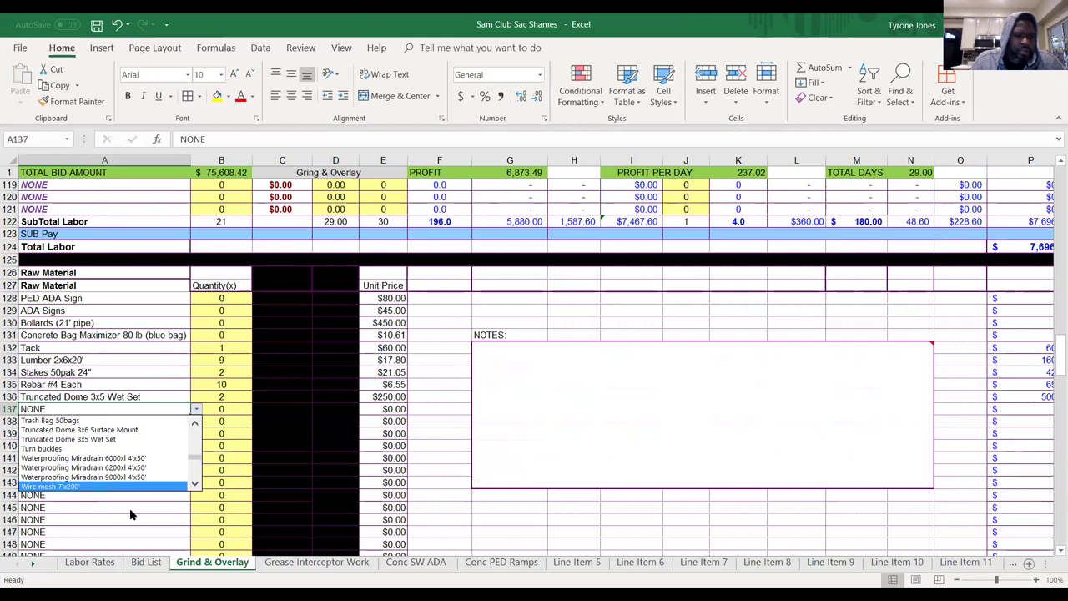
pyautogui.press('Escape')
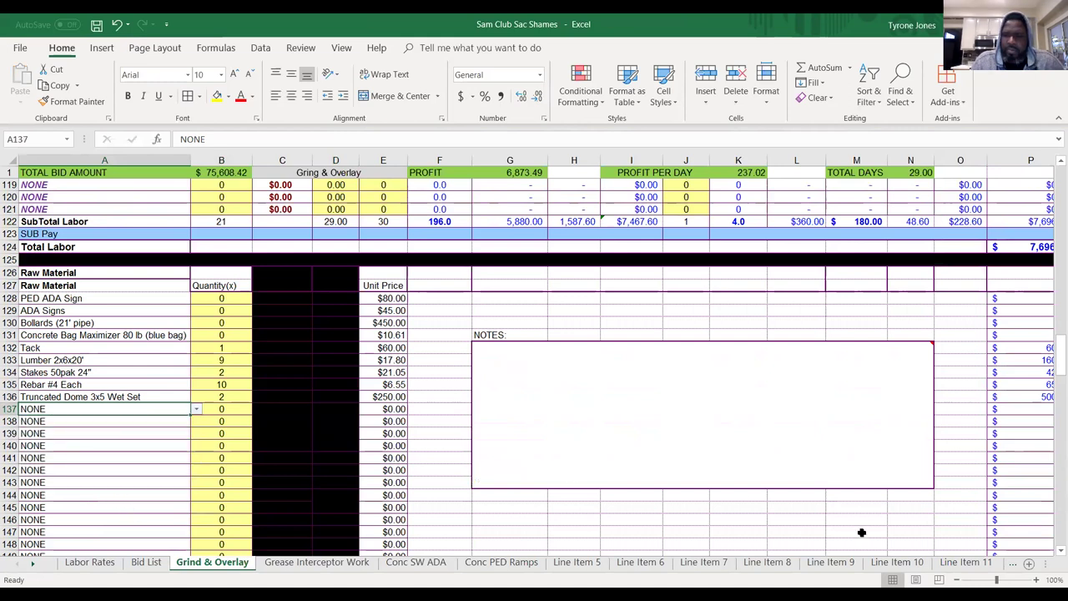
# Open the Materials sheet that holds the material names and unit prices.
pyautogui.click(1014, 564)
pyautogui.click(1015, 567)
pyautogui.click(1015, 567)
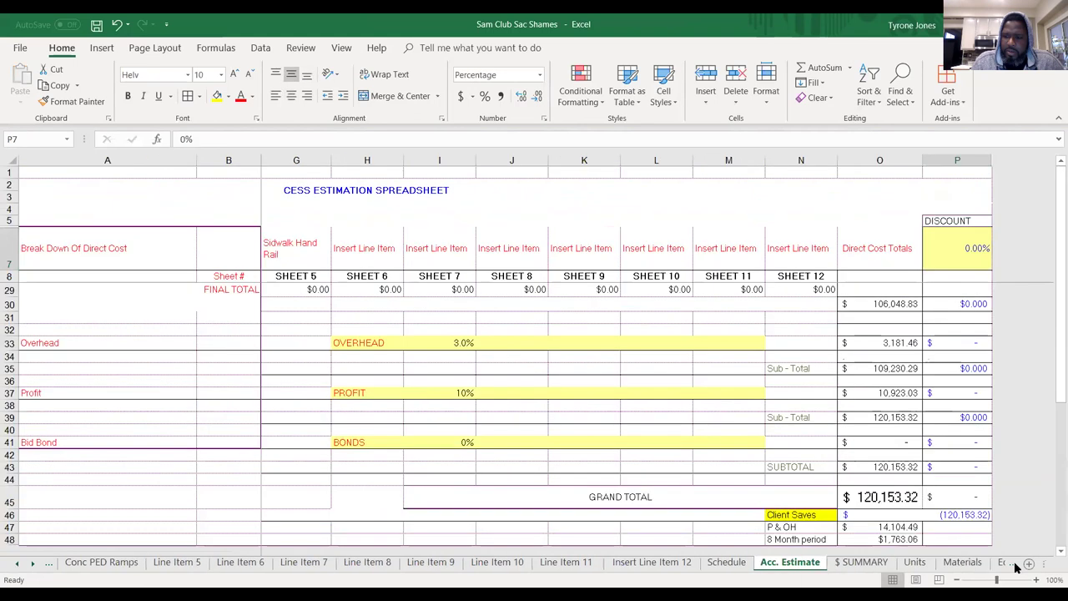
pyautogui.click(1015, 567)
pyautogui.click(1015, 566)
pyautogui.click(1015, 567)
pyautogui.click(1015, 567)
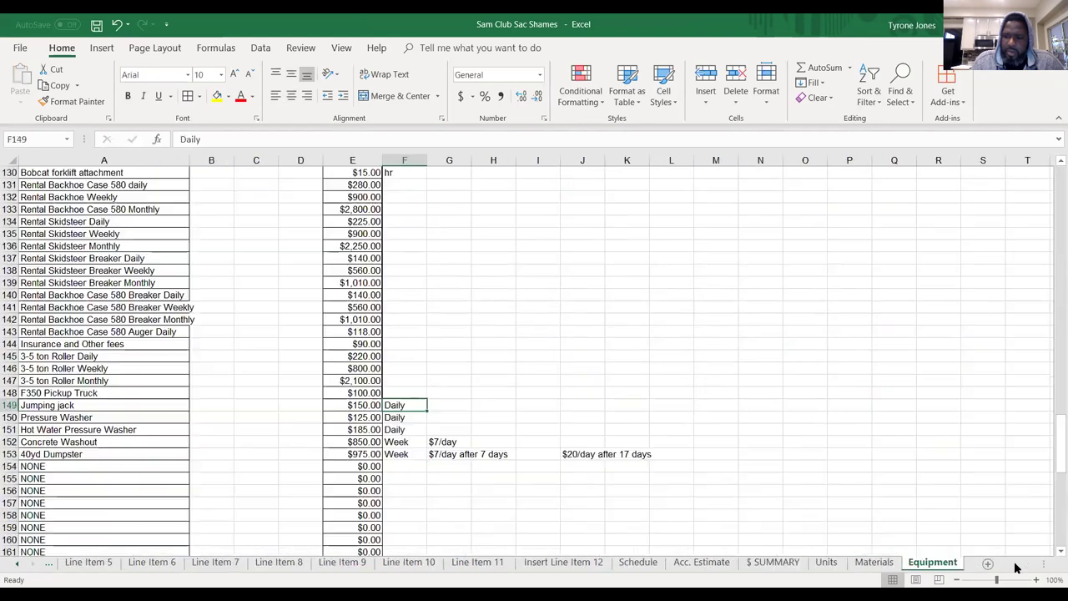
pyautogui.click(874, 562)
# Enter Orange Snow Fence as a material in cell A193, the first unused row below Cement All.
pyautogui.click(224, 458)
pyautogui.click(159, 492)
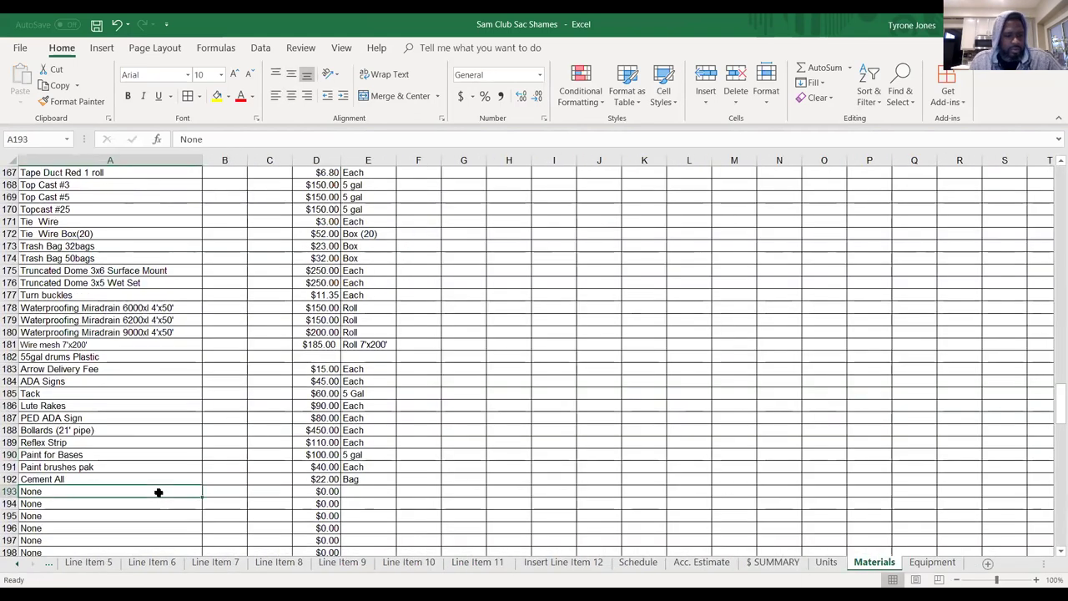
pyautogui.write('Orance')
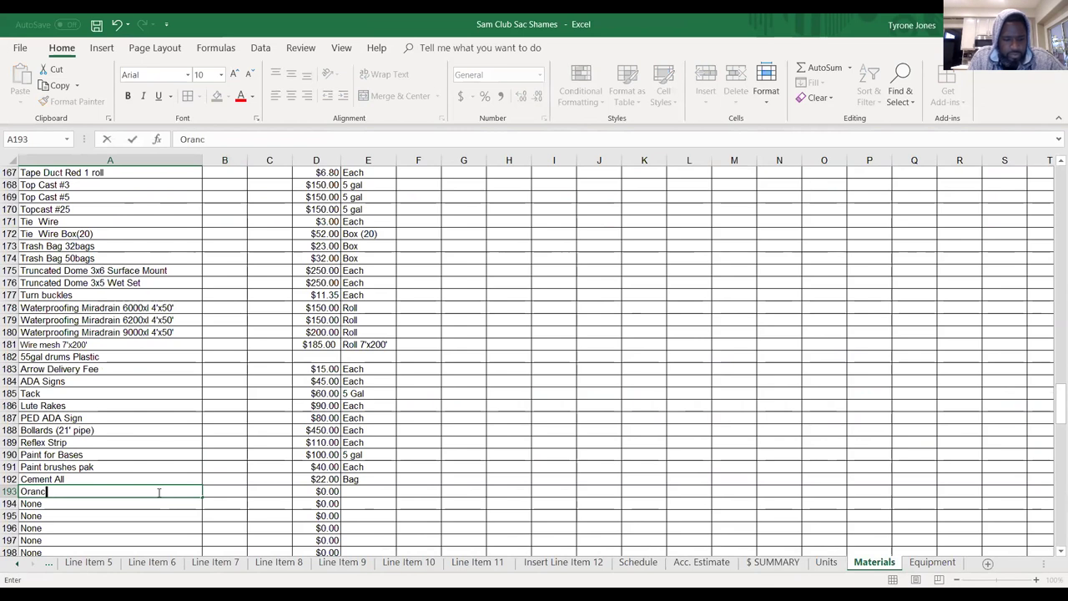
pyautogui.press('BackSpace')
pyautogui.press('BackSpace')
pyautogui.press('BackSpace')
pyautogui.write('ge Snow Fence')
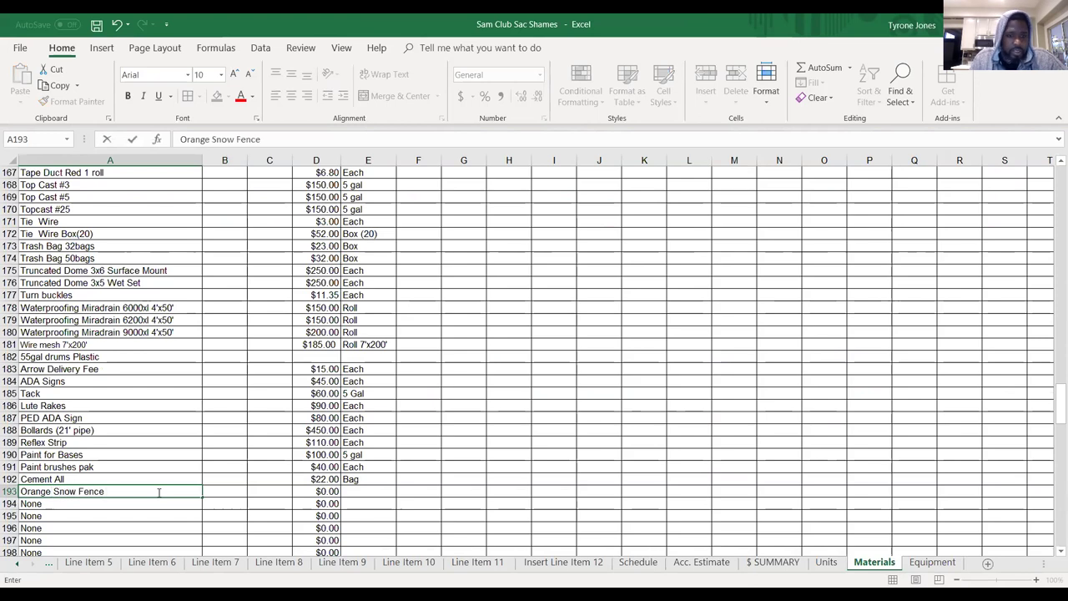
# Set the Orange Snow Fence unit price in column D to 29.97.
pyautogui.click(292, 491)
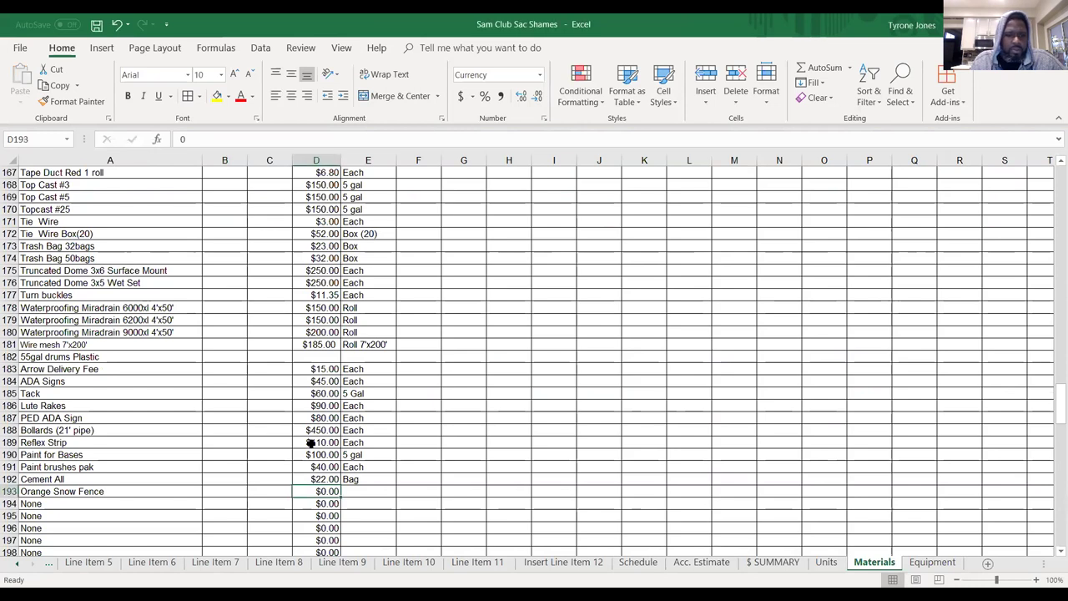
pyautogui.write('29.97')
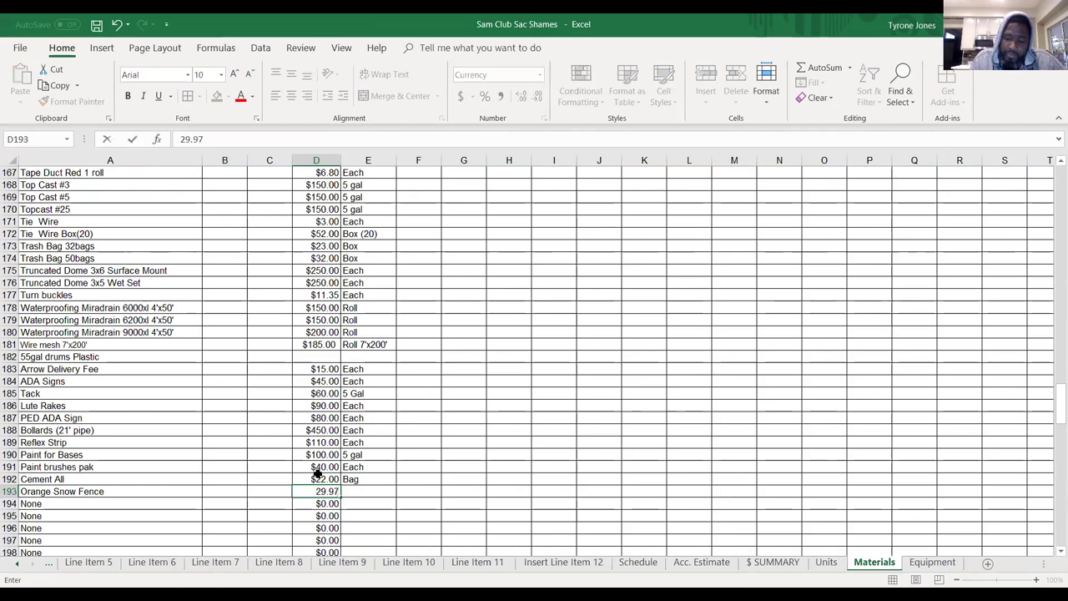
pyautogui.press('Tab')
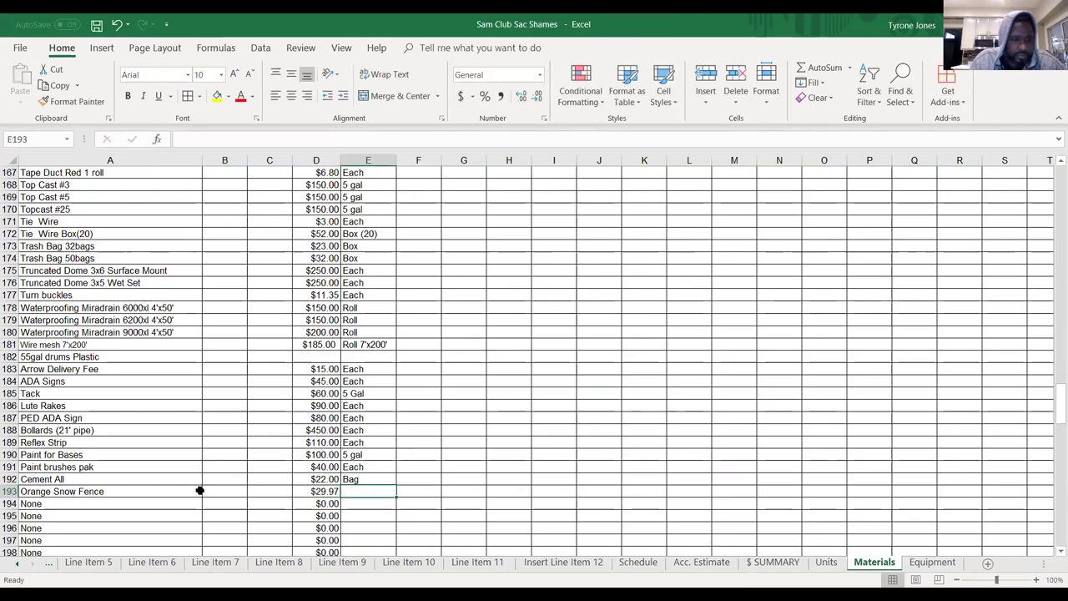
# Check the unused None rows from the end of the Materials list back up to the Orange Snow Fence entry.
pyautogui.click(139, 498)
pyautogui.hotkey('ctrl', 'Down')
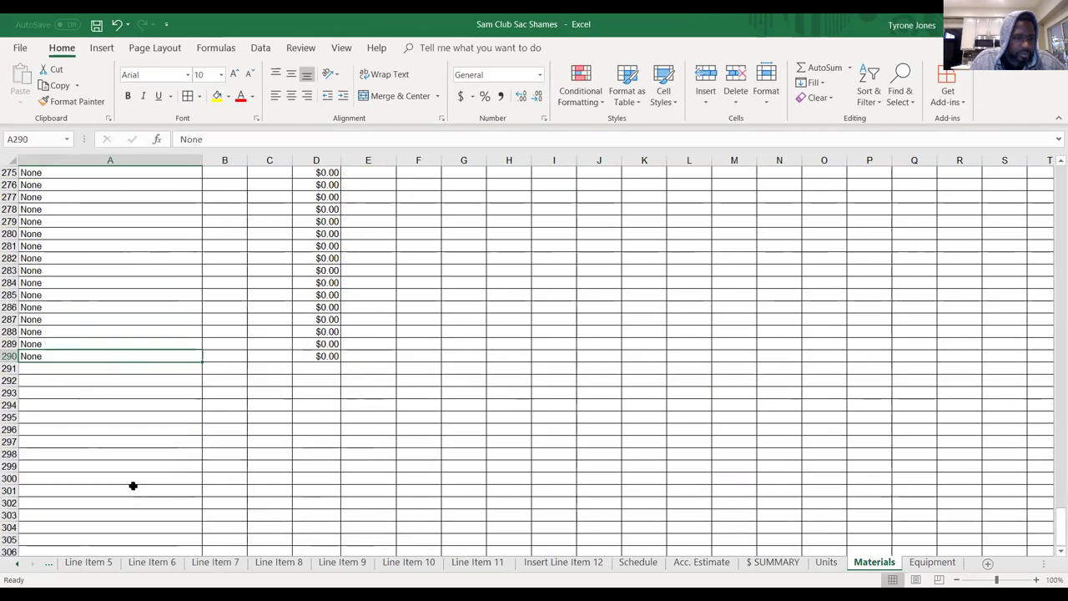
pyautogui.click(169, 257)
pyautogui.press('Up')
pyautogui.press('Up')
pyautogui.press('Up')
pyautogui.press('Up')
pyautogui.press('Up')
pyautogui.press('Up')
pyautogui.press('Up')
pyautogui.press('Up')
pyautogui.press('Up')
pyautogui.press('Up')
pyautogui.press('Up')
pyautogui.press('Up')
pyautogui.press('Up')
pyautogui.press('Up')
pyautogui.press('Up')
pyautogui.press('Up')
pyautogui.press('Up')
pyautogui.press('Up')
pyautogui.press('Up')
pyautogui.press('Up')
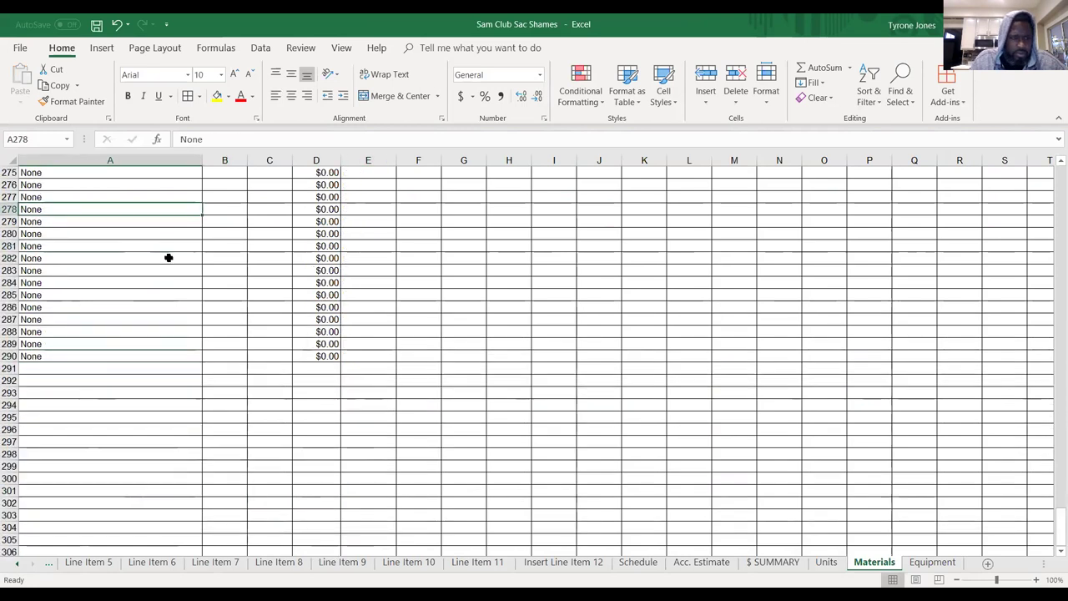
pyautogui.press('Up')
pyautogui.press('Up')
pyautogui.press('Up')
pyautogui.press('Up')
pyautogui.press('Up')
pyautogui.press('Up')
pyautogui.press('Up')
pyautogui.press('Up')
pyautogui.press('Up')
pyautogui.press('Up')
pyautogui.press('Up')
pyautogui.press('Up')
pyautogui.press('Up')
pyautogui.press('Up')
pyautogui.press('Up')
pyautogui.press('Up')
pyautogui.press('Up')
pyautogui.press('Up')
pyautogui.press('Up')
pyautogui.press('Up')
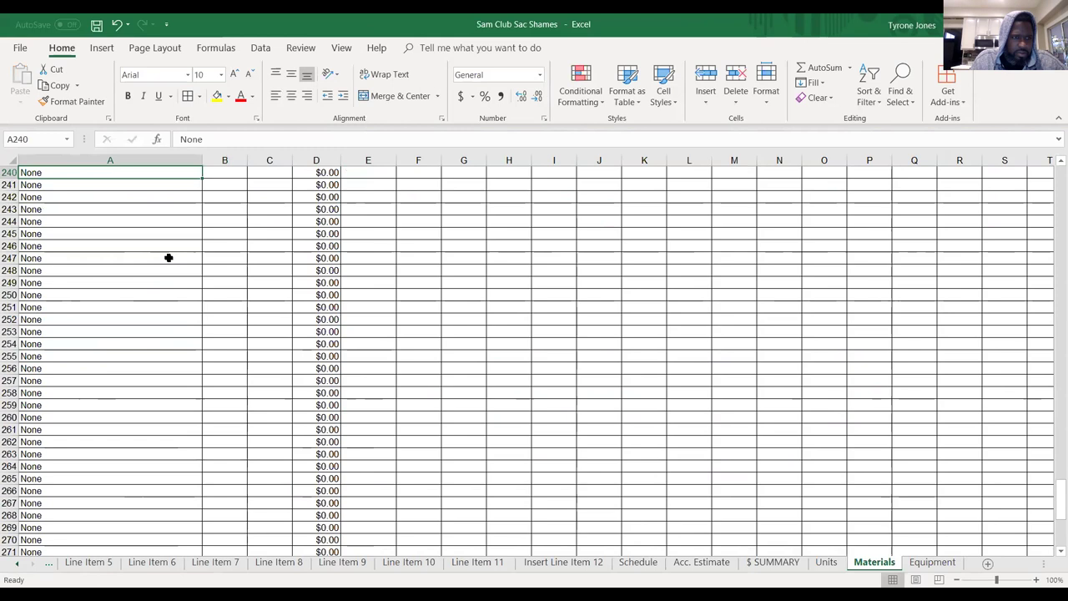
pyautogui.press('Up')
pyautogui.press('Up')
pyautogui.press('Up')
pyautogui.press('Up')
pyautogui.press('Up')
pyautogui.press('Up')
pyautogui.press('Up')
pyautogui.press('Up')
pyautogui.press('Up')
pyautogui.press('Up')
pyautogui.press('Up')
pyautogui.press('Up')
pyautogui.press('Up')
pyautogui.press('Up')
pyautogui.press('Up')
pyautogui.press('Up')
pyautogui.press('Up')
pyautogui.press('Up')
pyautogui.press('Up')
pyautogui.press('Up')
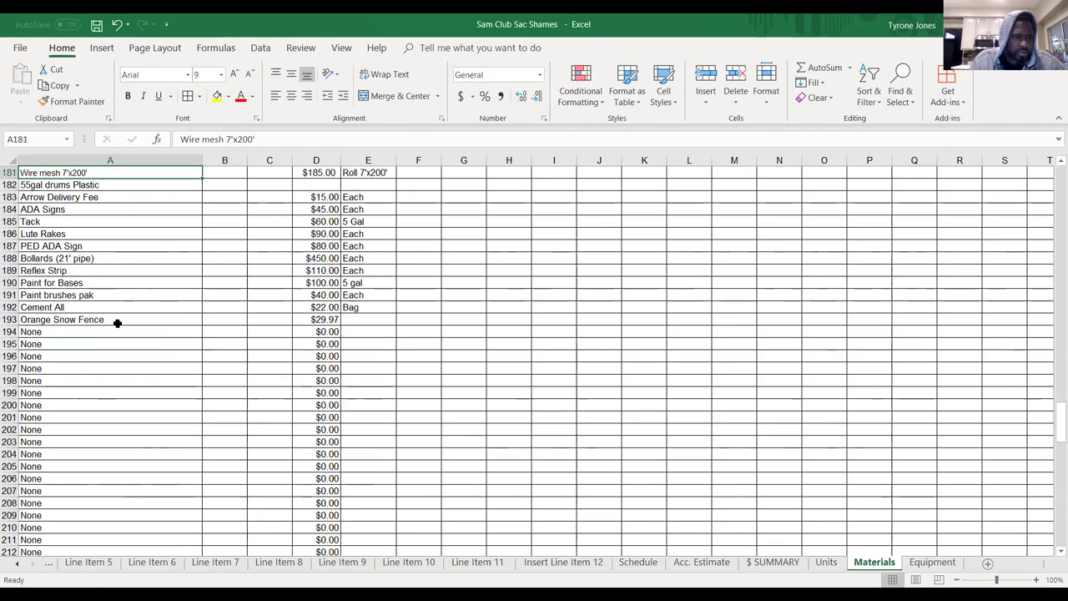
# Go through the unused None rows again, from row 290 at the end of the Materials list up to Orange Snow Fence.
pyautogui.hotkey('ctrl', 'Down')
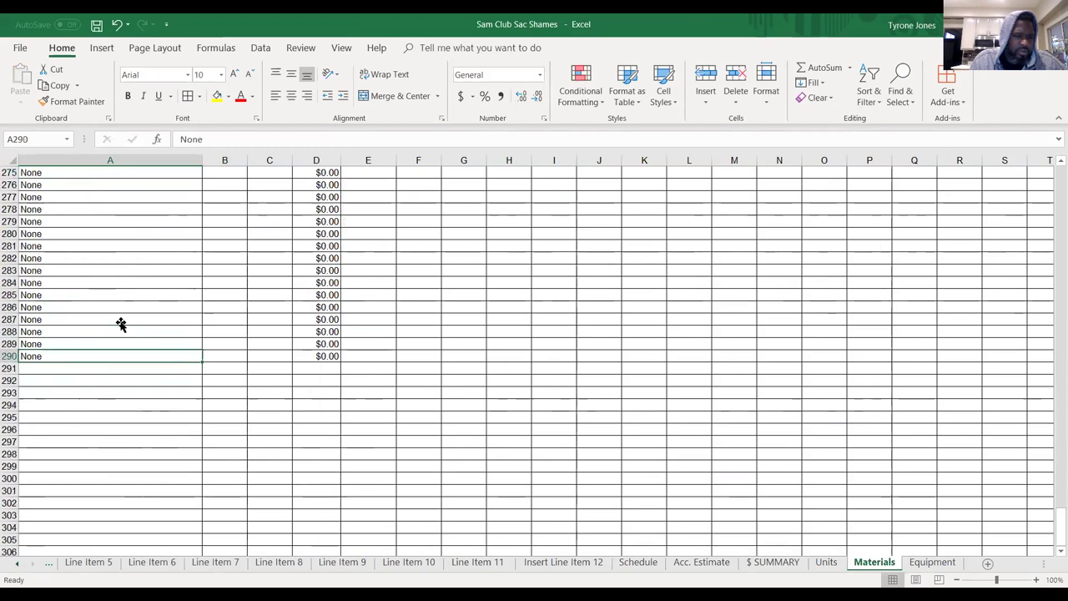
pyautogui.click(155, 301)
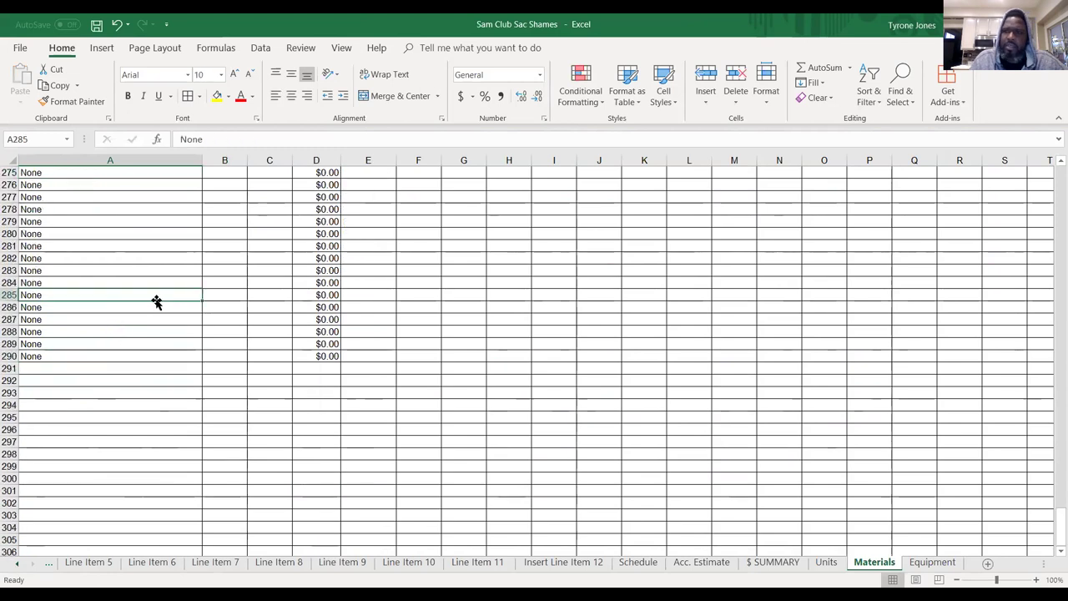
pyautogui.press('Up')
pyautogui.press('Up')
pyautogui.press('Up')
pyautogui.press('Up')
pyautogui.press('Up')
pyautogui.press('Up')
pyautogui.press('Up')
pyautogui.press('Up')
pyautogui.press('Up')
pyautogui.press('Up')
pyautogui.press('Up')
pyautogui.press('Up')
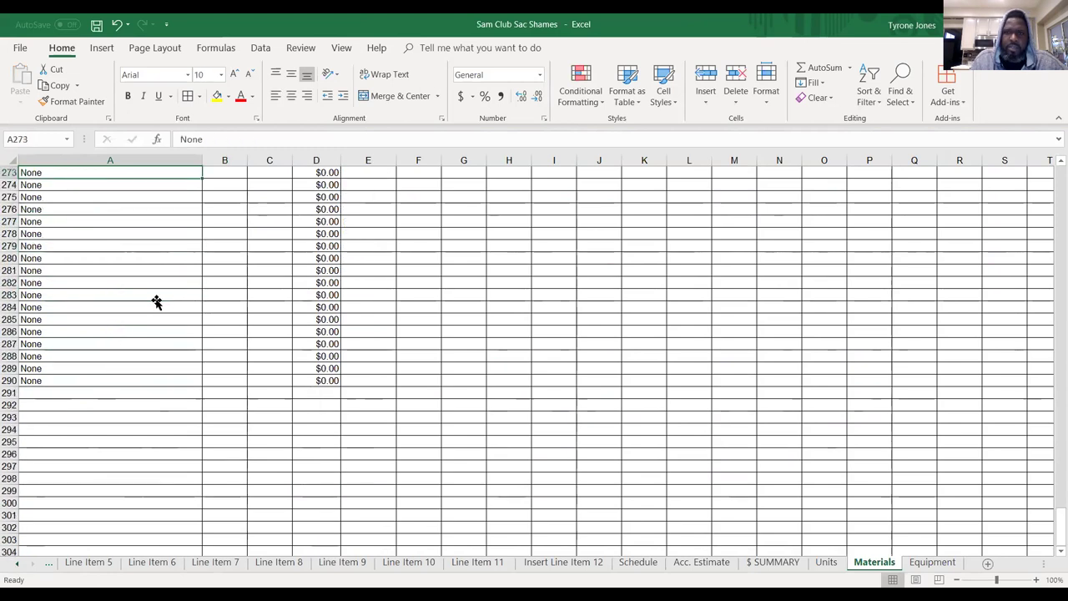
pyautogui.press('Up')
pyautogui.press('Up')
pyautogui.press('Up')
pyautogui.press('Up')
pyautogui.press('Up')
pyautogui.press('Up')
pyautogui.press('Up')
pyautogui.press('Up')
pyautogui.press('Up')
pyautogui.press('Up')
pyautogui.press('Up')
pyautogui.press('Up')
pyautogui.press('Up')
pyautogui.press('Up')
pyautogui.press('Up')
pyautogui.press('Up')
pyautogui.press('Up')
pyautogui.press('Up')
pyautogui.press('Up')
pyautogui.press('Up')
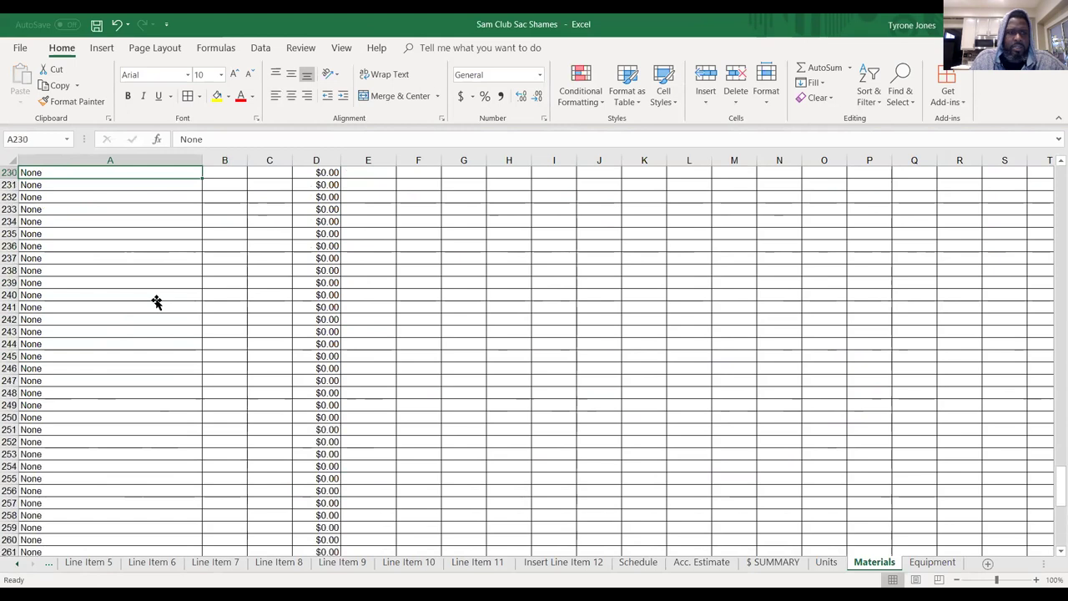
pyautogui.press('Up')
pyautogui.press('Up')
pyautogui.press('Up')
pyautogui.press('Up')
pyautogui.press('Up')
pyautogui.press('Up')
pyautogui.press('Up')
pyautogui.press('Up')
pyautogui.press('Up')
pyautogui.press('Up')
pyautogui.press('Up')
pyautogui.press('Up')
pyautogui.press('Up')
pyautogui.press('Up')
pyautogui.press('Up')
pyautogui.press('Up')
pyautogui.press('Up')
pyautogui.press('Up')
pyautogui.press('Up')
pyautogui.press('Up')
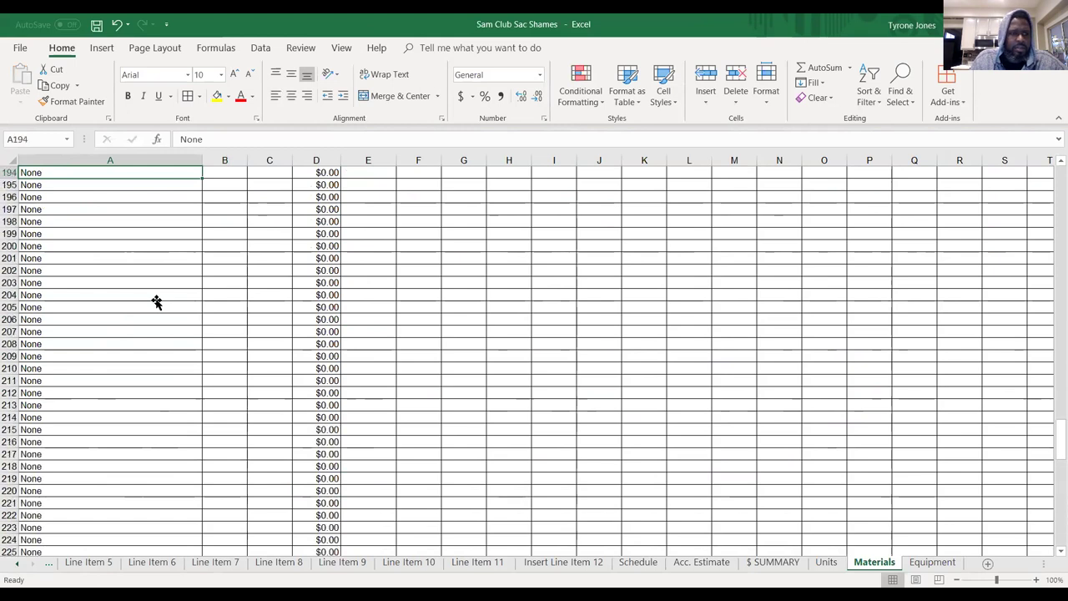
pyautogui.press('Up')
pyautogui.press('Up')
pyautogui.press('Up')
pyautogui.press('Up')
pyautogui.click(130, 356)
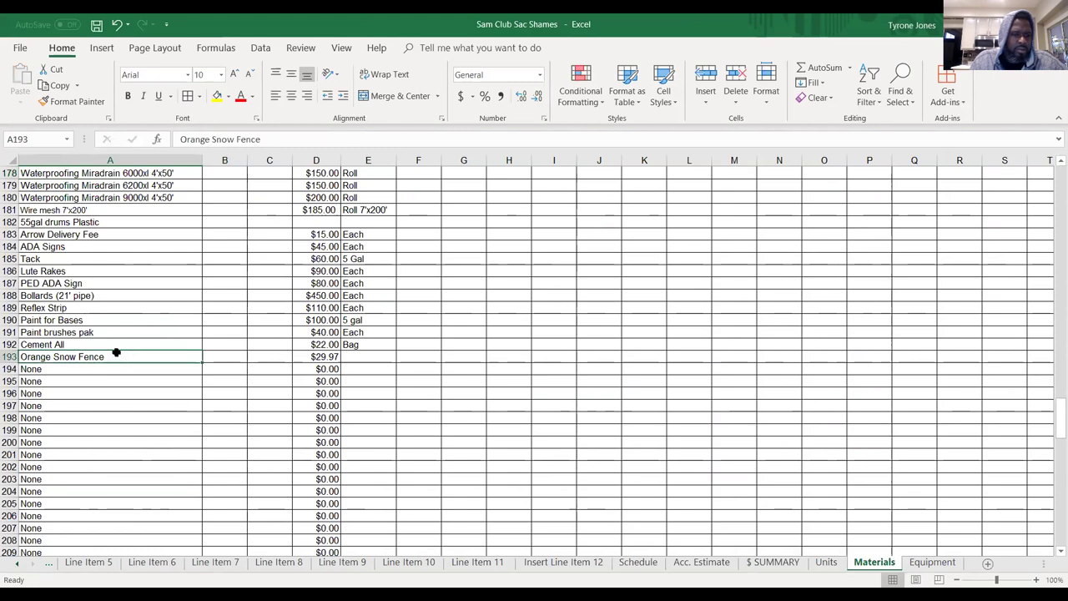
# Enter 4" X 100" Roll as the Orange Snow Fence unit in cell E193 and append 4" X 100" to the material name in A193.
pyautogui.doubleClick(351, 354)
pyautogui.write('4" X 100')
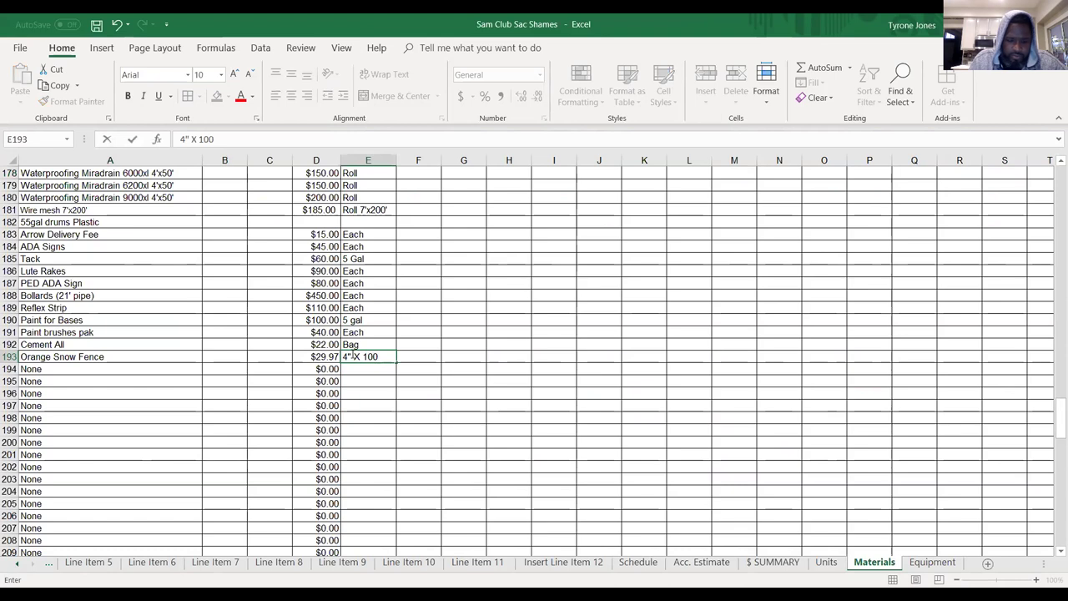
pyautogui.write('" Roll')
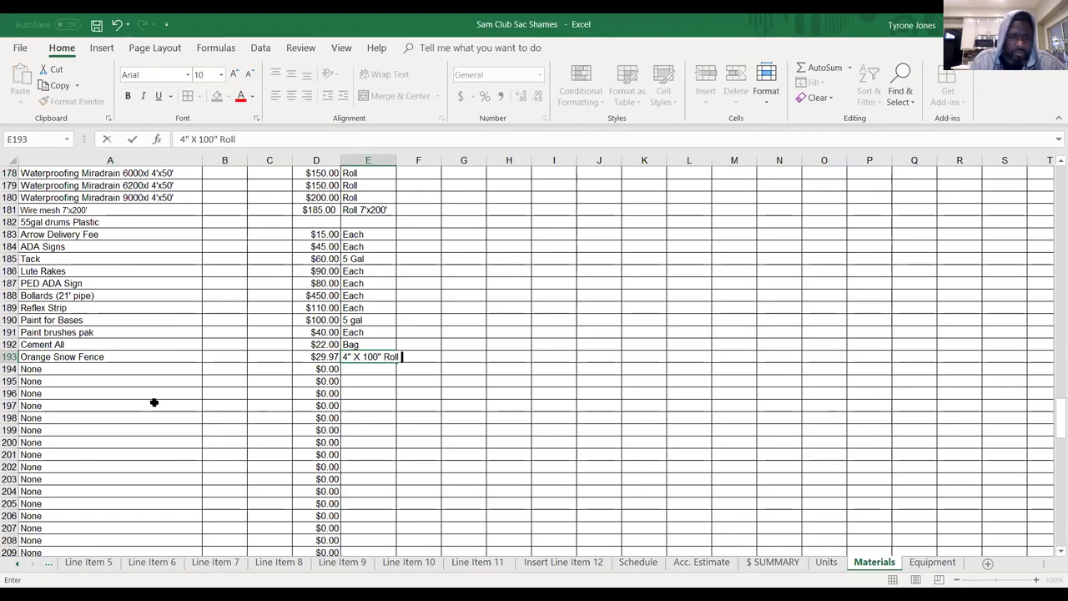
pyautogui.doubleClick(120, 356)
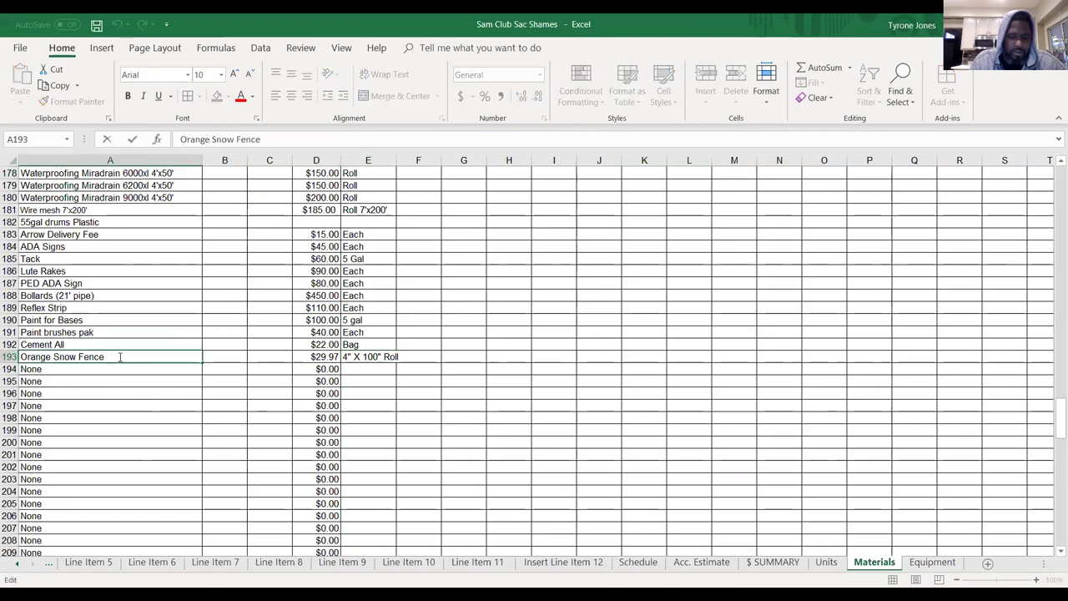
pyautogui.write('4" X 100"')
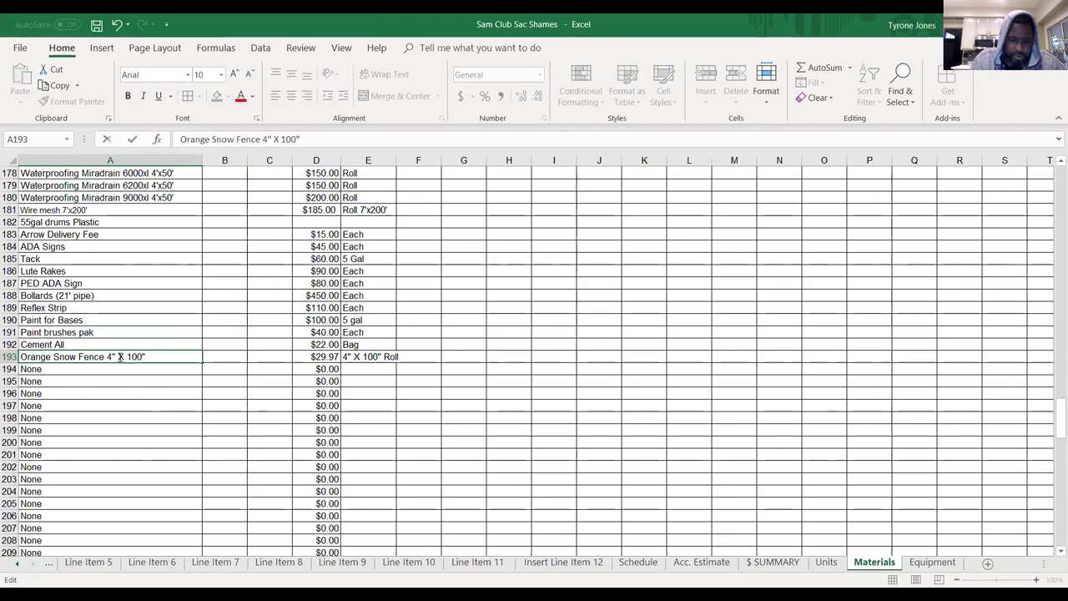
# Append "Roll" to the orange snow fence name in A193 so it reads Orange Snow Fence 4" X 100" Roll.
pyautogui.write(' Roll')
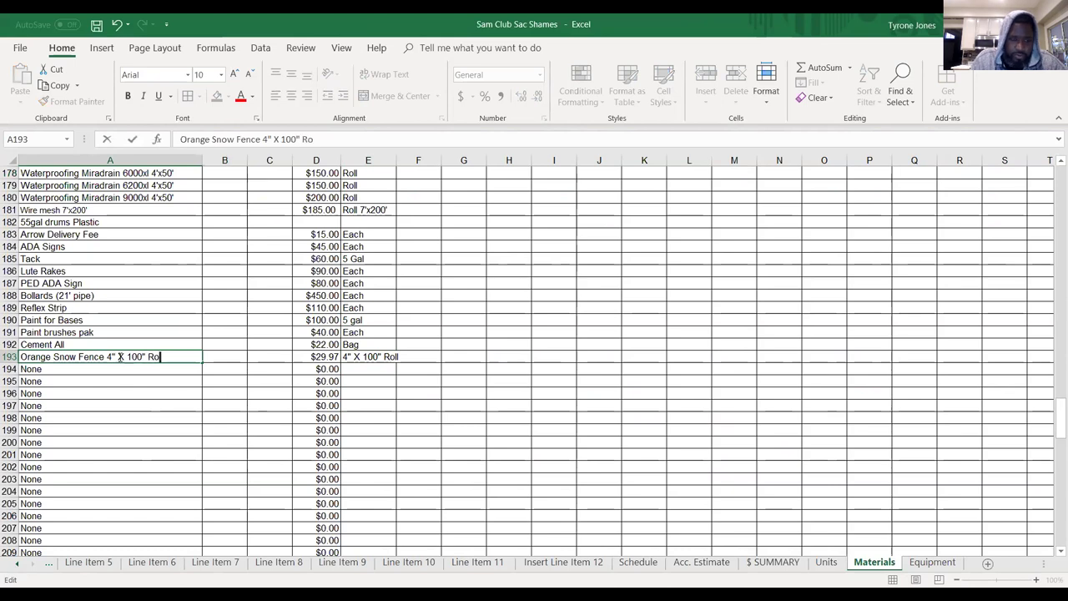
pyautogui.press('Return')
pyautogui.press('Return')
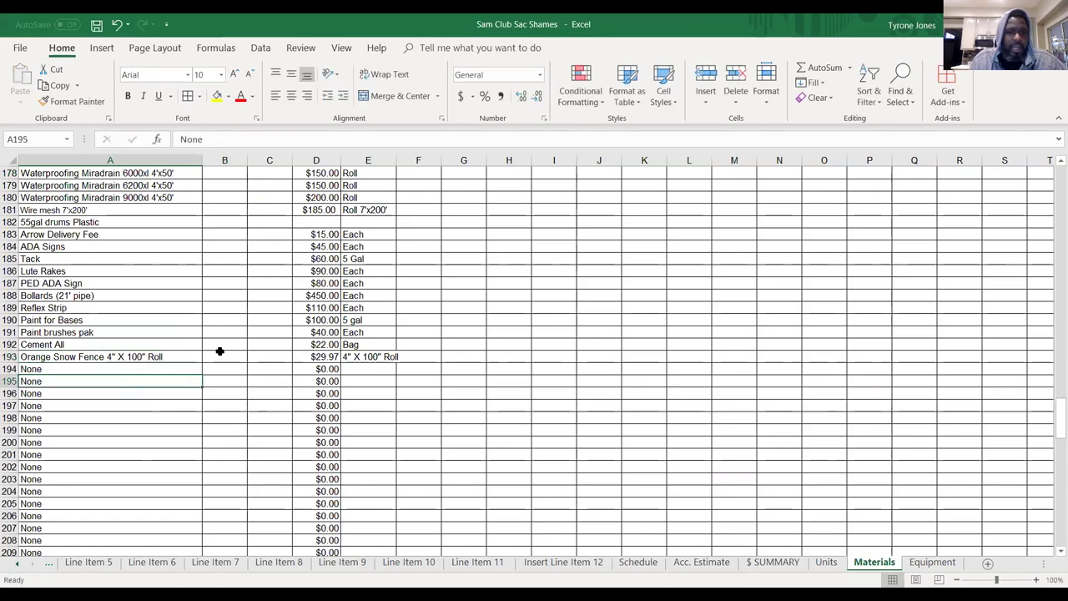
pyautogui.click(191, 360)
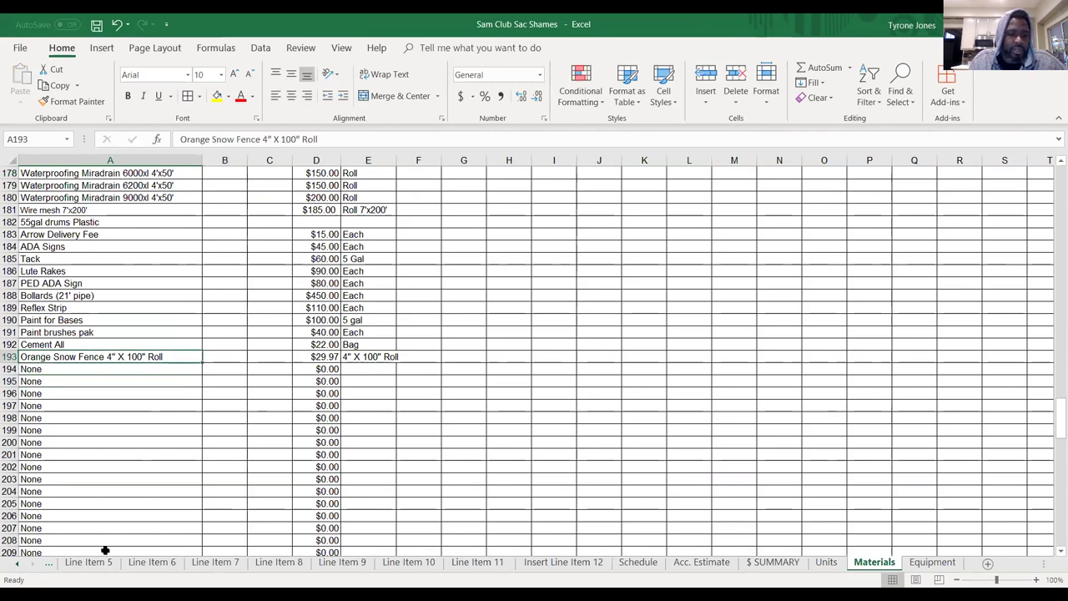
# On the Grind & Overlay sheet, choose Orange Snow Fence 4" X 100" Roll as the raw material in A137.
pyautogui.click(24, 566)
pyautogui.click(24, 566)
pyautogui.click(221, 566)
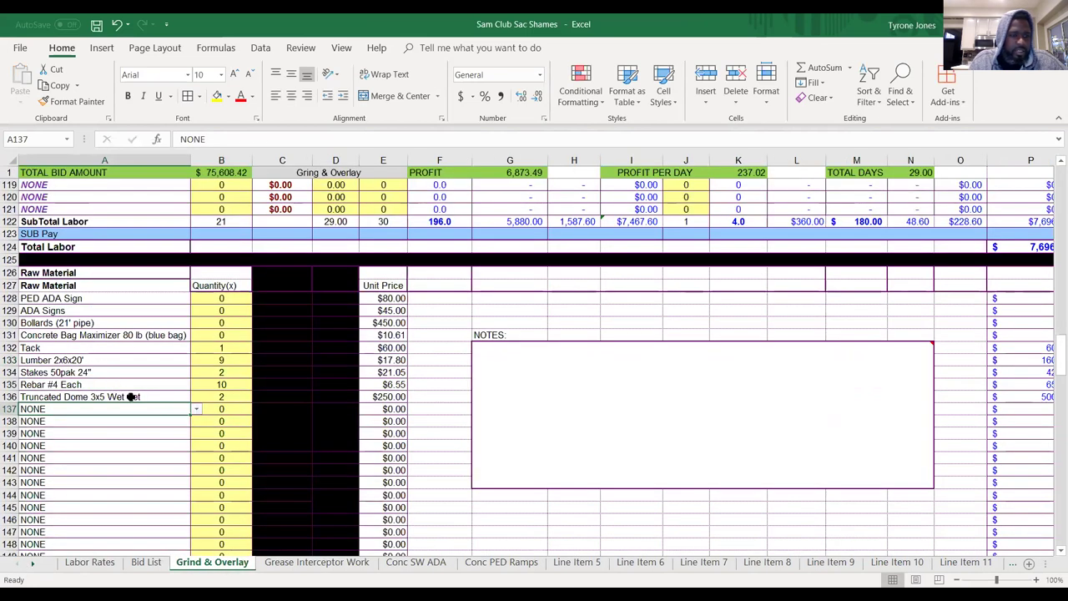
pyautogui.click(197, 410)
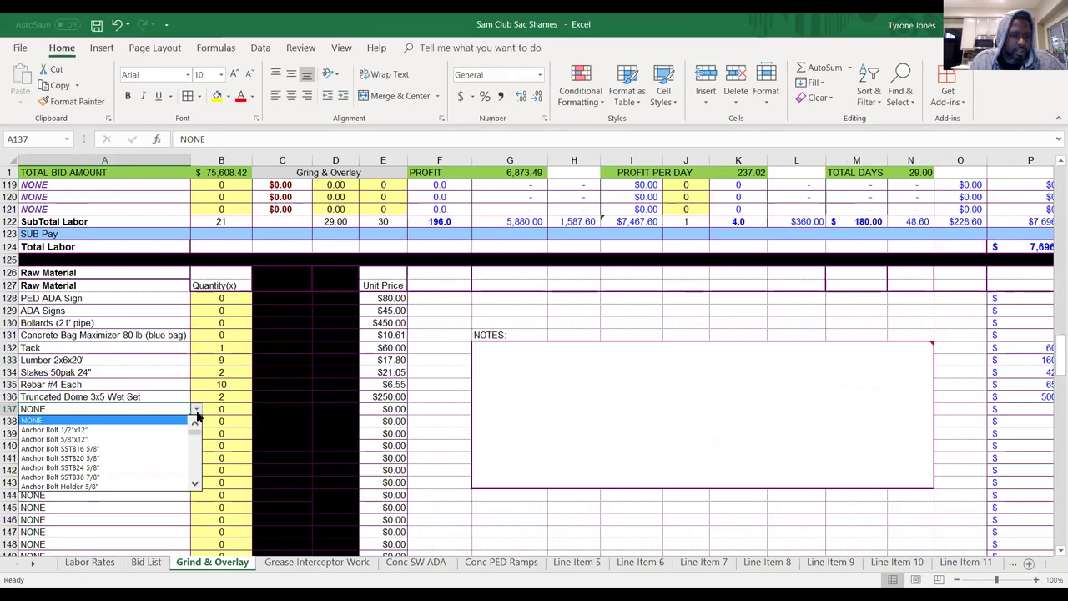
pyautogui.click(195, 455)
pyautogui.click(195, 455)
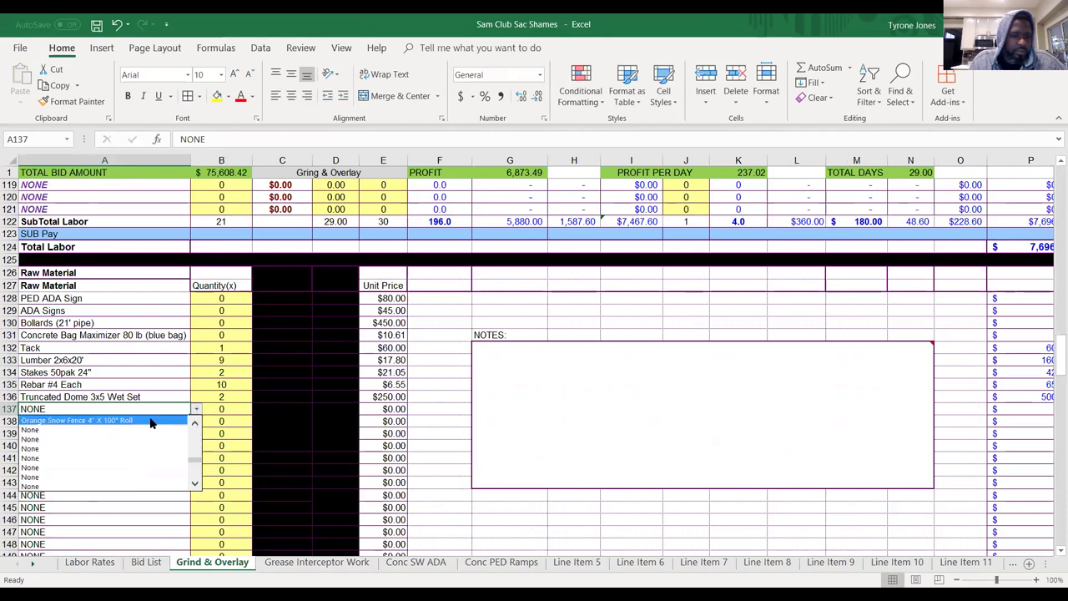
pyautogui.click(152, 422)
pyautogui.press('Tab')
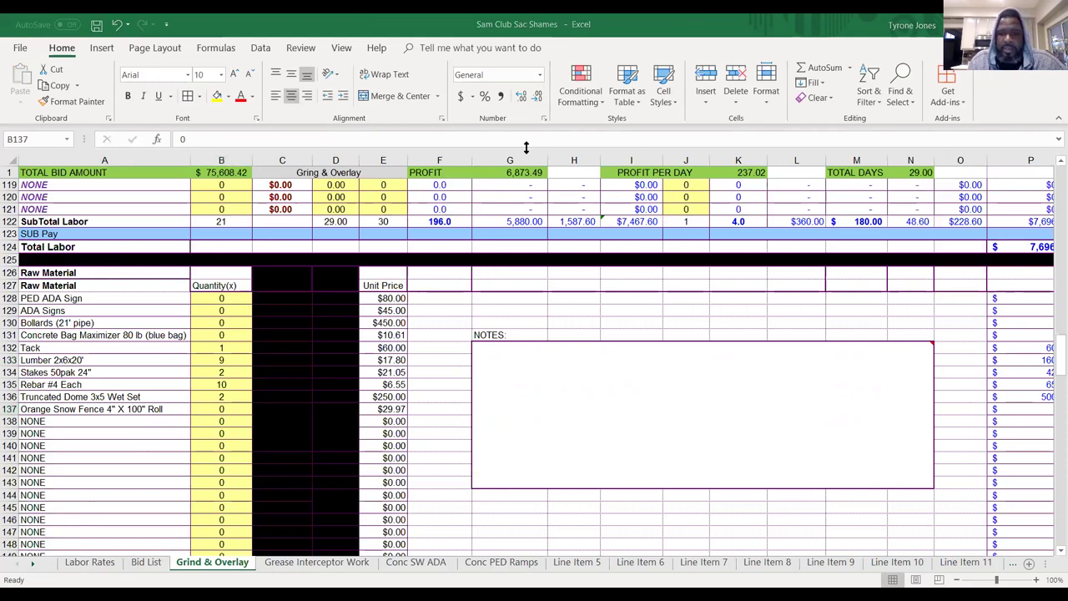
# Switch to Acrobat Reader and examine the overall dimensions of the ADA parking area on the C8_0 ADA Improvements plan.
pyautogui.hotkey('alt', 'Tab')
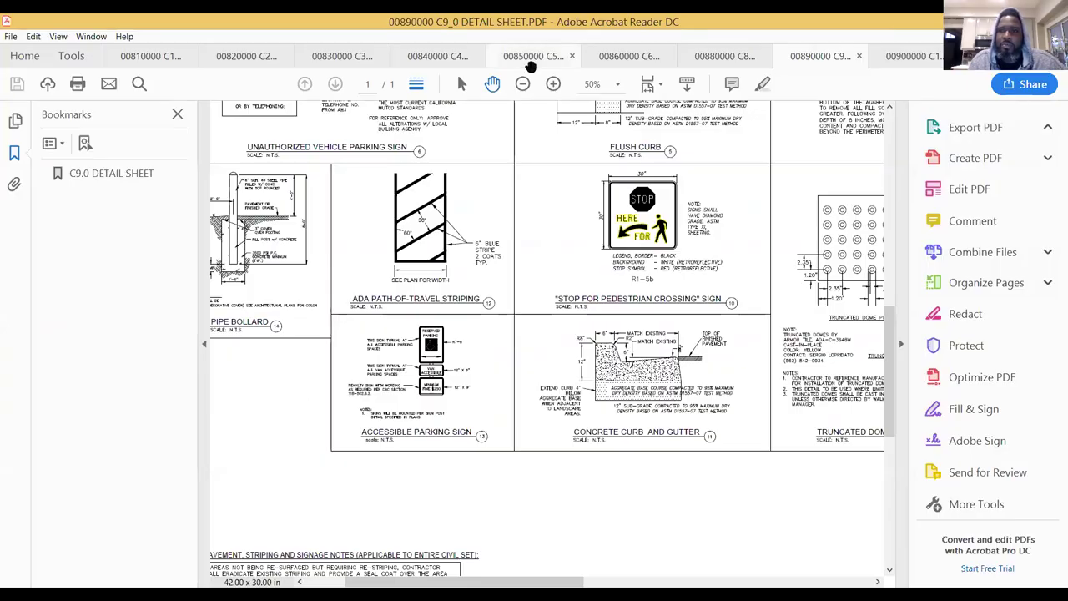
pyautogui.click(719, 58)
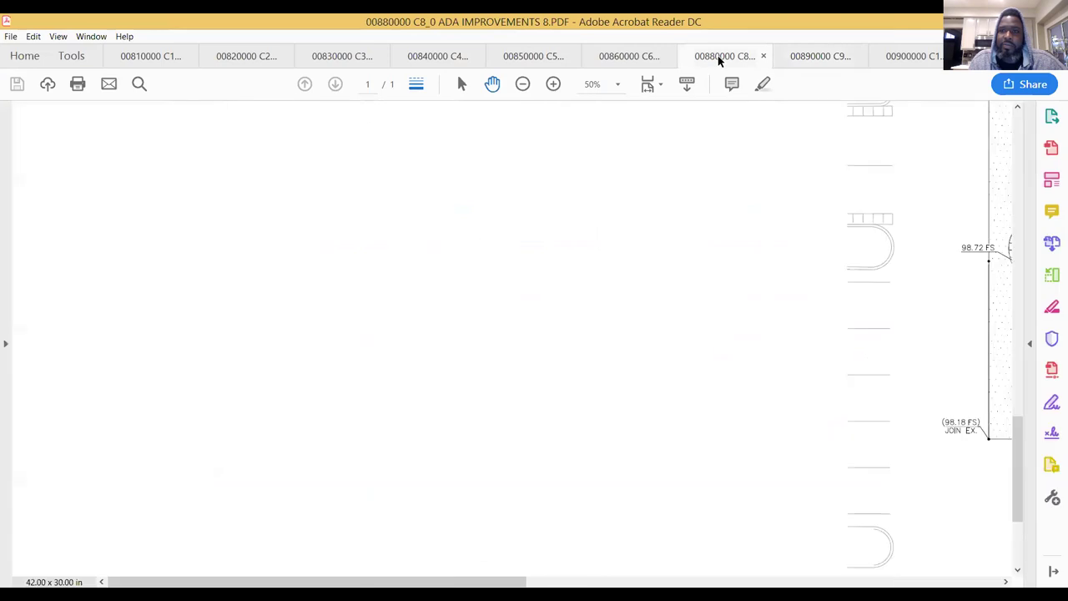
pyautogui.scroll(1, 138, 304)
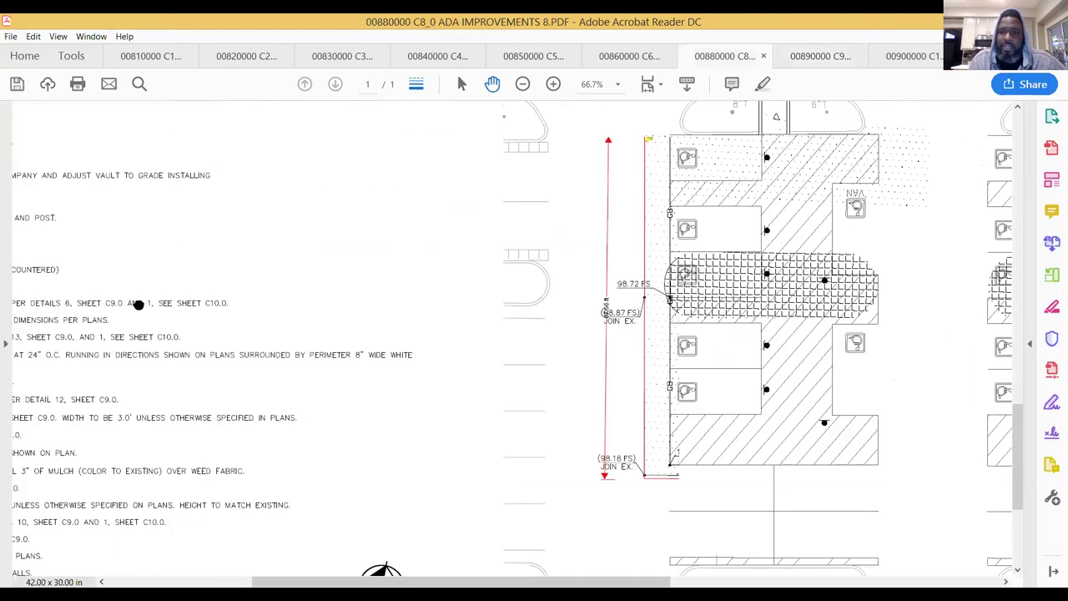
pyautogui.moveTo(327, 325); pyautogui.dragTo(217, 191)
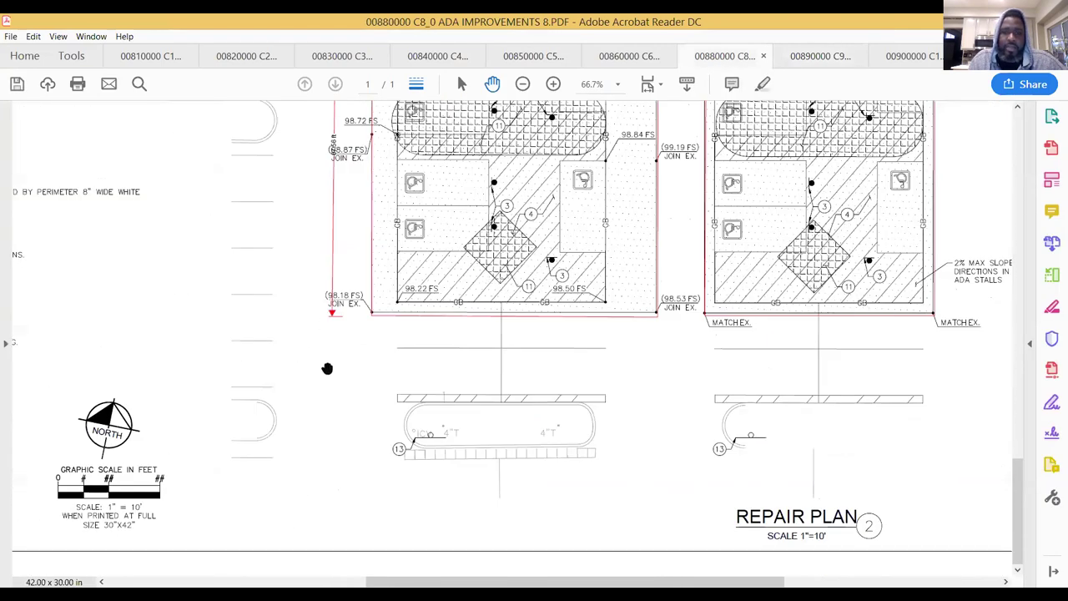
pyautogui.scroll(3, 476, 413)
pyautogui.moveTo(614, 217); pyautogui.dragTo(627, 431)
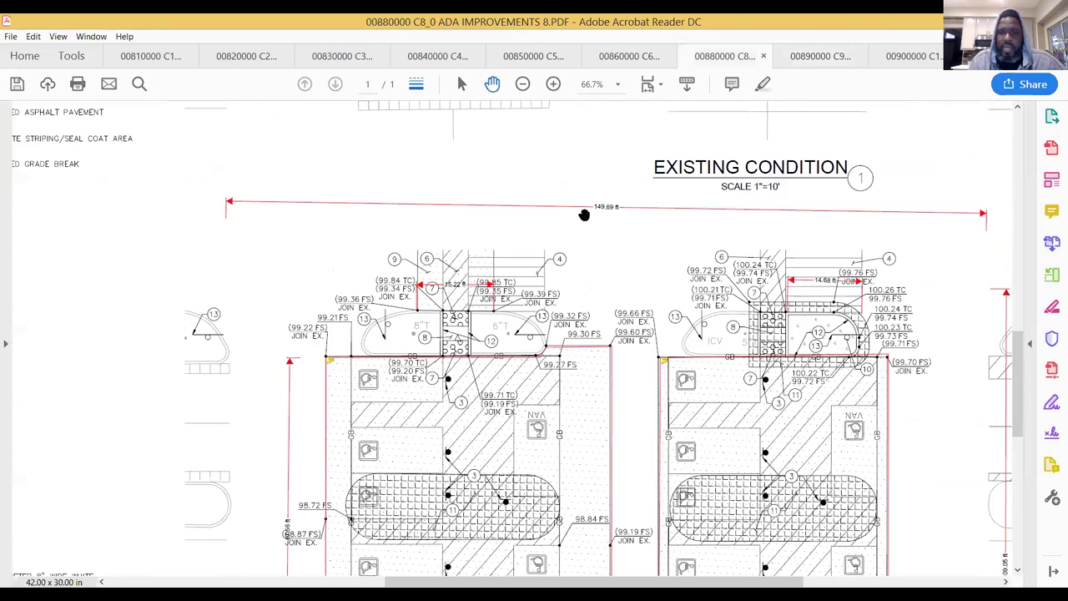
pyautogui.moveTo(837, 242)
pyautogui.mouseDown()
pyautogui.moveTo(576, 229)
pyautogui.moveTo(551, 208)
pyautogui.mouseUp()
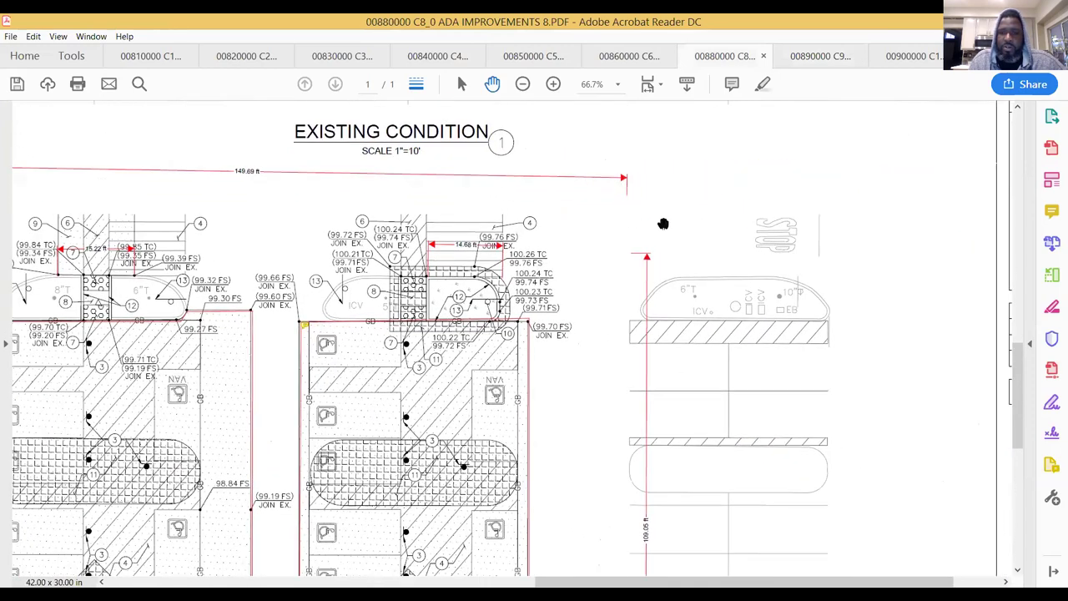
pyautogui.moveTo(659, 196); pyautogui.dragTo(653, 125)
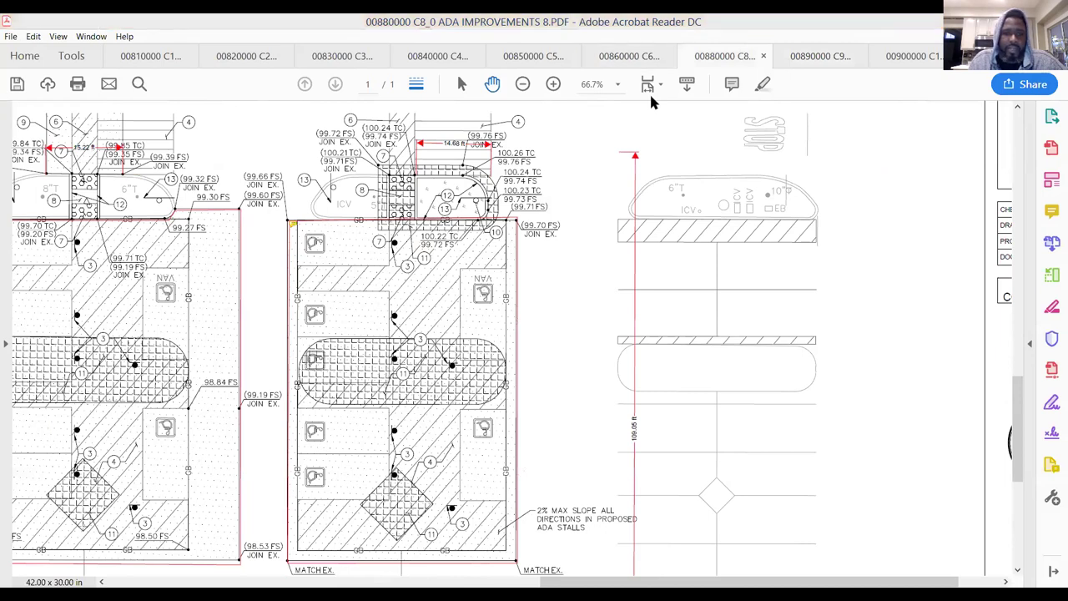
# Switch back to the Excel workbook and set the orange snow fence quantity in B137 to 5.
pyautogui.hotkey('alt', 'Tab')
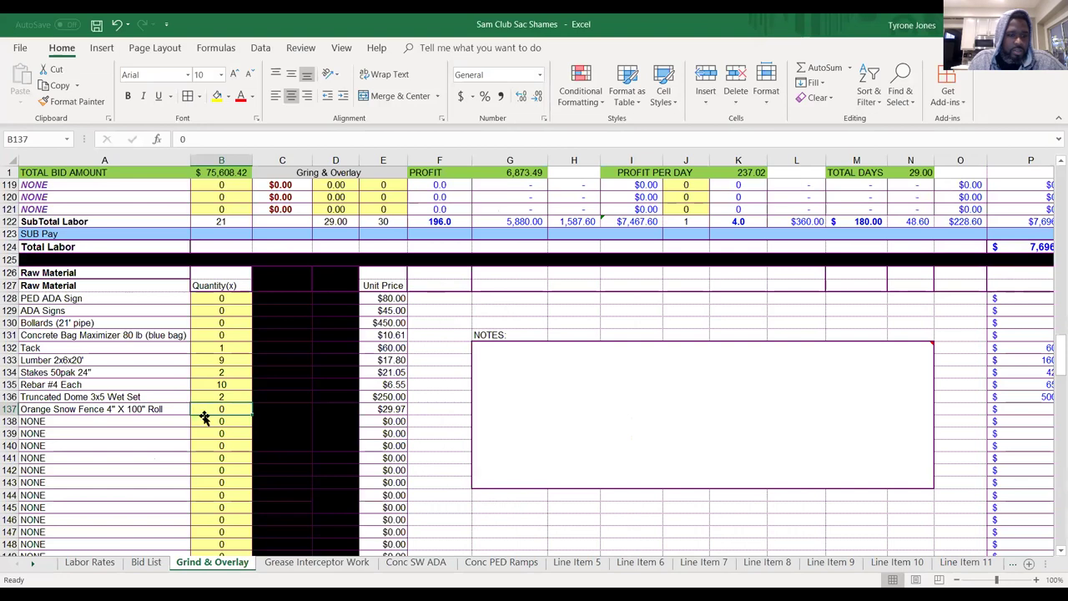
pyautogui.write('5')
pyautogui.press('Tab')
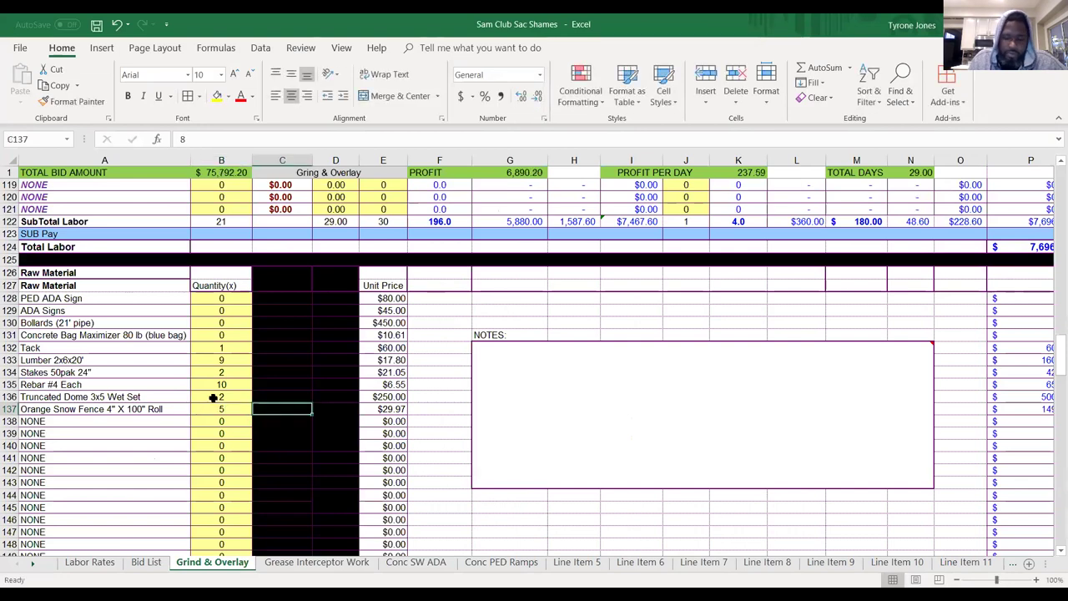
# Choose Arrow Delivery Fee as the raw material in the last row of the raw material section, A151.
pyautogui.press('Left')
pyautogui.press('Left')
pyautogui.press('Right')
pyautogui.press('Down')
pyautogui.press('Down')
pyautogui.press('Down')
pyautogui.press('Down')
pyautogui.press('Down')
pyautogui.press('Down')
pyautogui.press('Down')
pyautogui.press('Down')
pyautogui.press('Down')
pyautogui.press('Down')
pyautogui.press('Down')
pyautogui.press('Down')
pyautogui.press('Down')
pyautogui.press('Down')
pyautogui.press('Down')
pyautogui.press('Down')
pyautogui.press('Down')
pyautogui.press('Down')
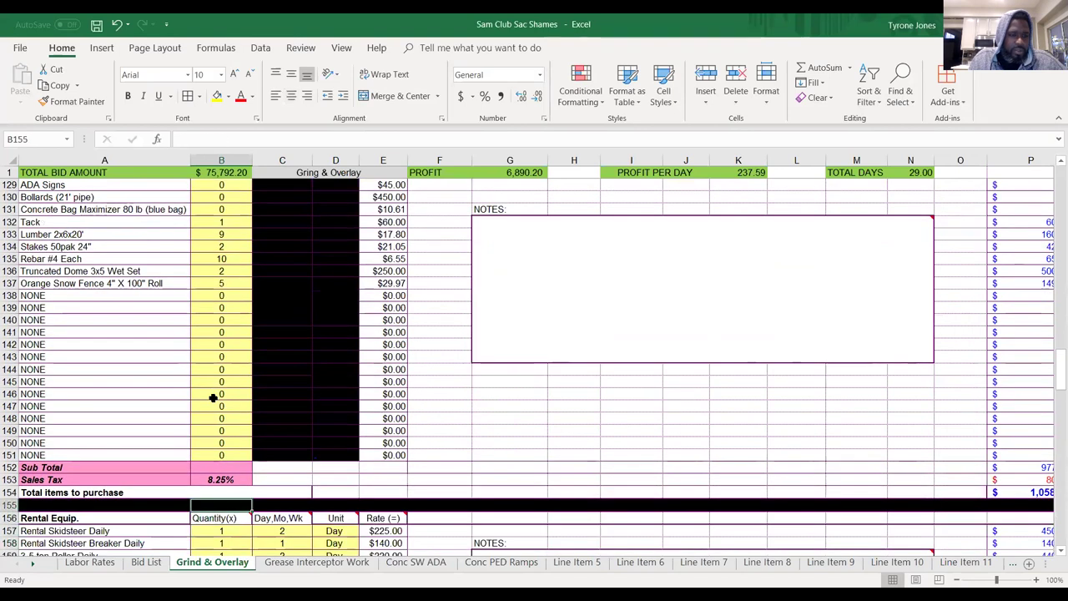
pyautogui.click(97, 456)
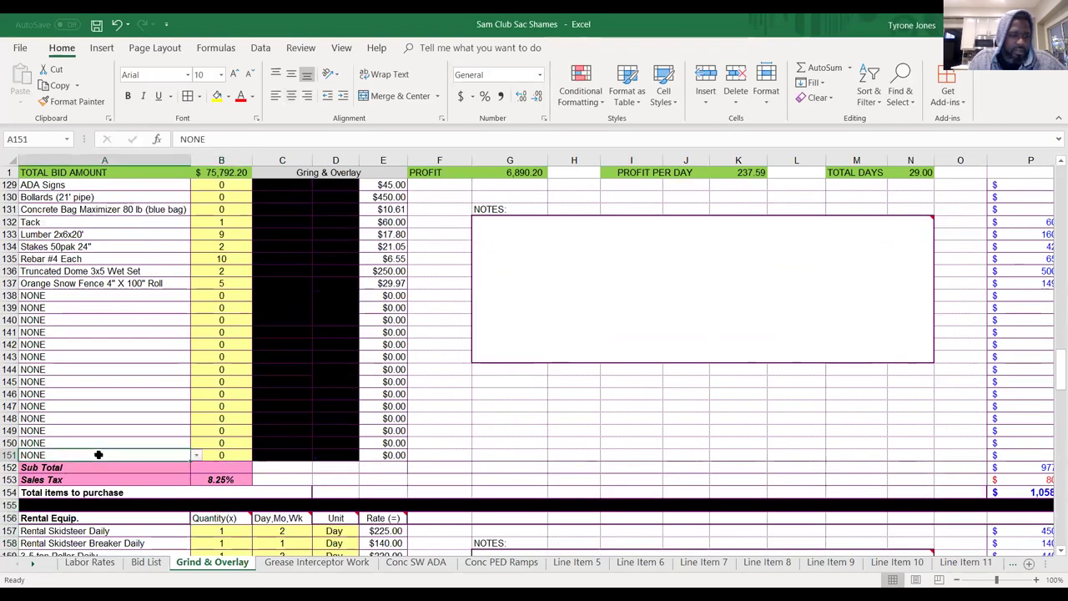
pyautogui.click(197, 456)
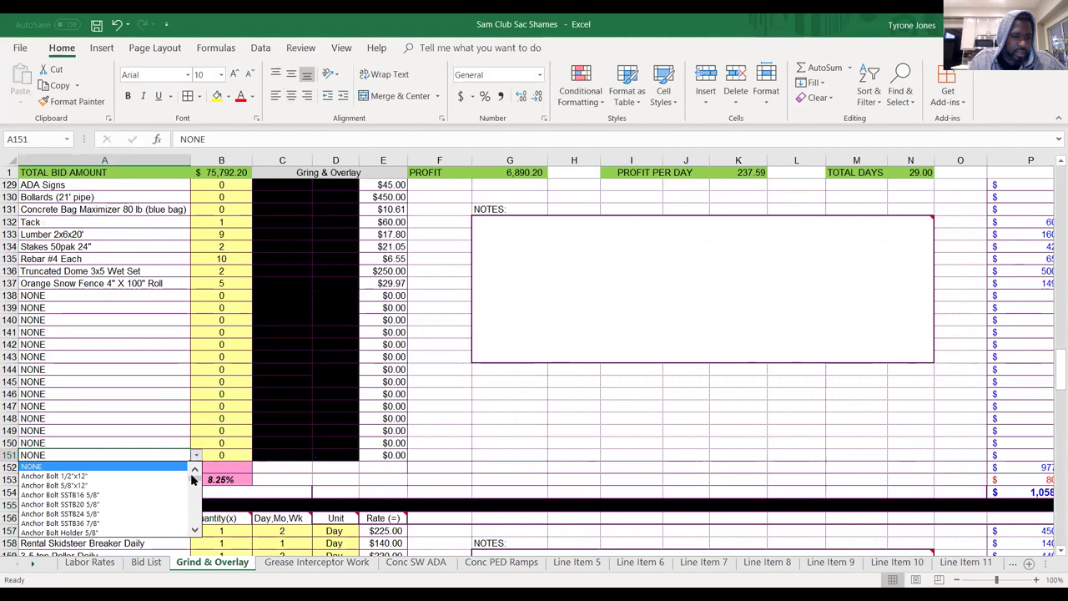
pyautogui.moveTo(197, 481); pyautogui.dragTo(197, 506)
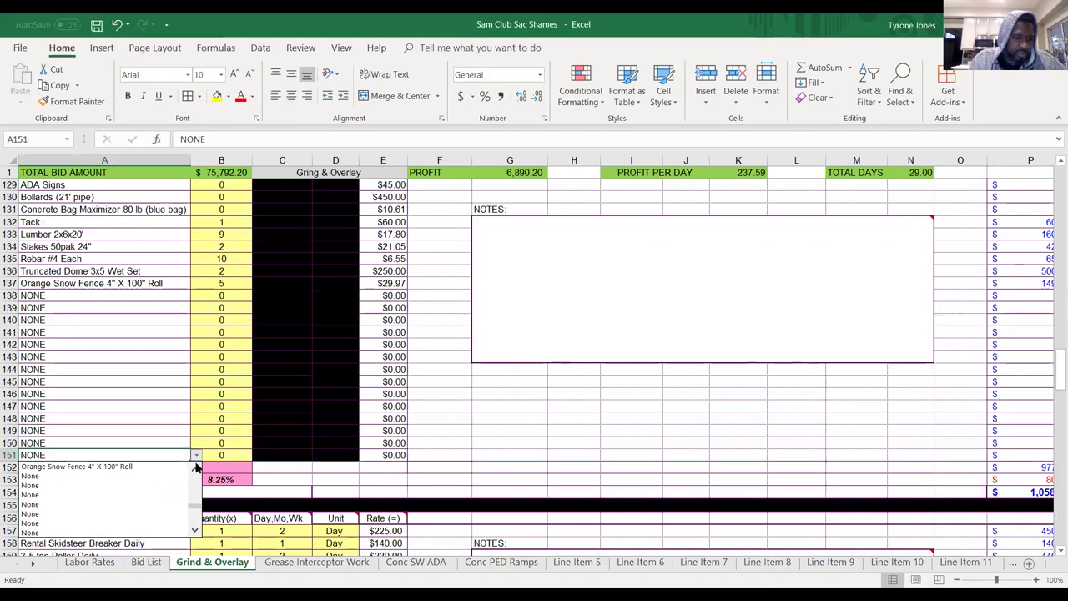
pyautogui.click(197, 470)
pyautogui.click(197, 473)
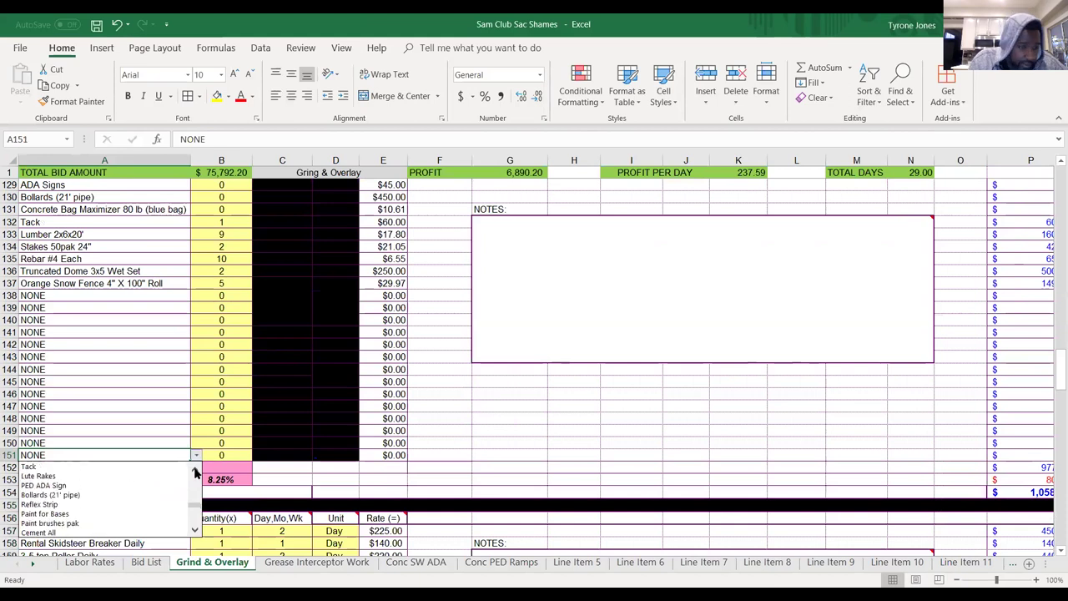
pyautogui.click(197, 473)
pyautogui.click(197, 472)
pyautogui.click(197, 472)
pyautogui.click(197, 473)
pyautogui.click(197, 473)
pyautogui.click(197, 472)
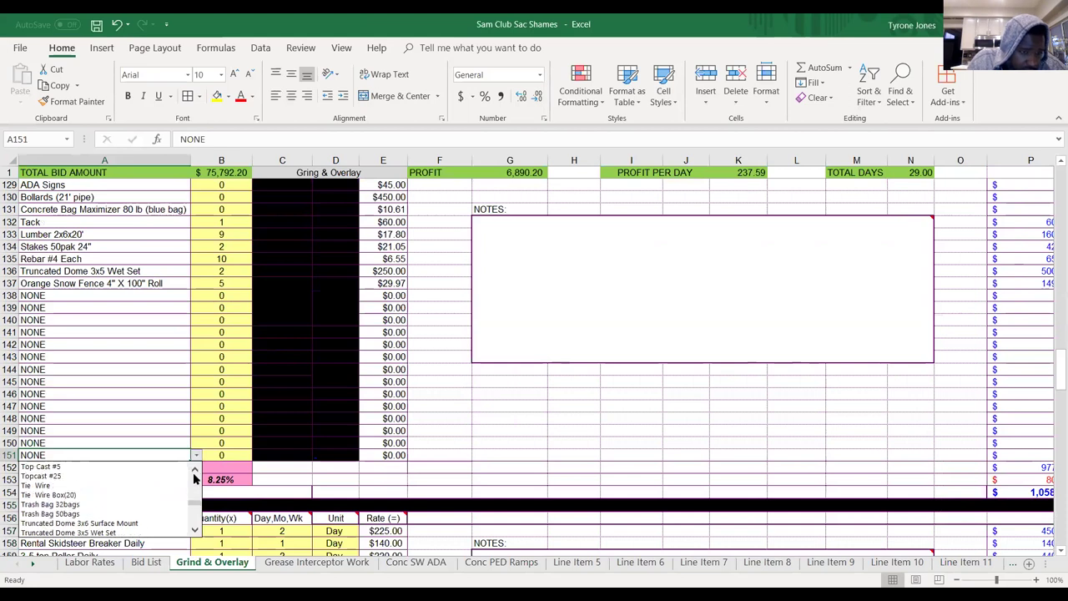
pyautogui.click(192, 466)
pyautogui.click(192, 467)
pyautogui.click(192, 467)
pyautogui.click(192, 466)
pyautogui.click(192, 467)
pyautogui.click(192, 467)
pyautogui.click(192, 467)
pyautogui.click(192, 466)
pyautogui.click(192, 467)
pyautogui.click(192, 466)
pyautogui.click(192, 467)
pyautogui.click(192, 467)
pyautogui.click(192, 467)
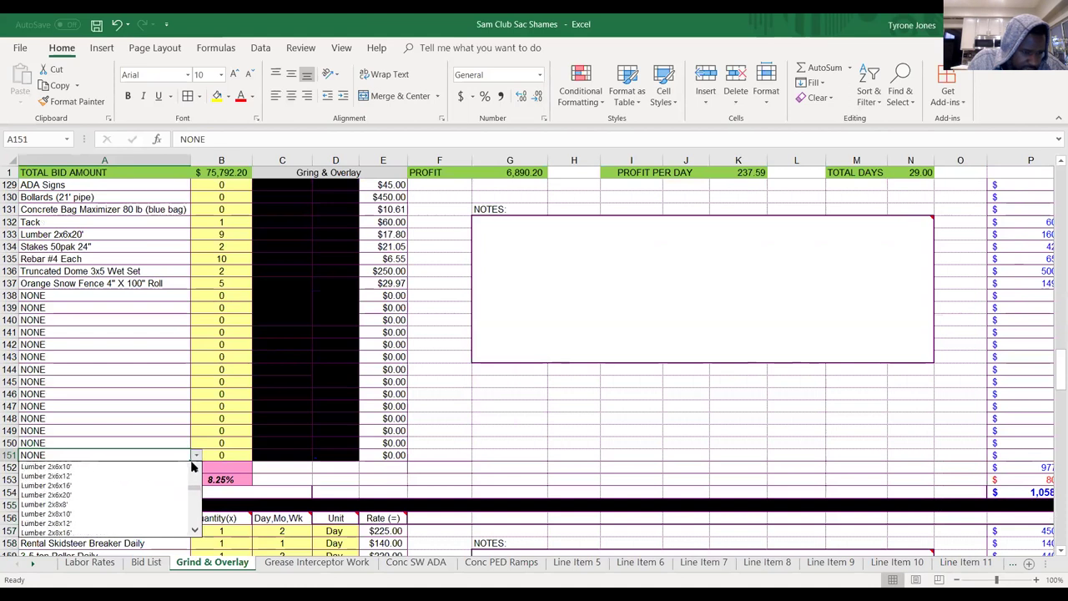
pyautogui.click(192, 467)
pyautogui.click(192, 467)
pyautogui.click(192, 466)
pyautogui.click(192, 467)
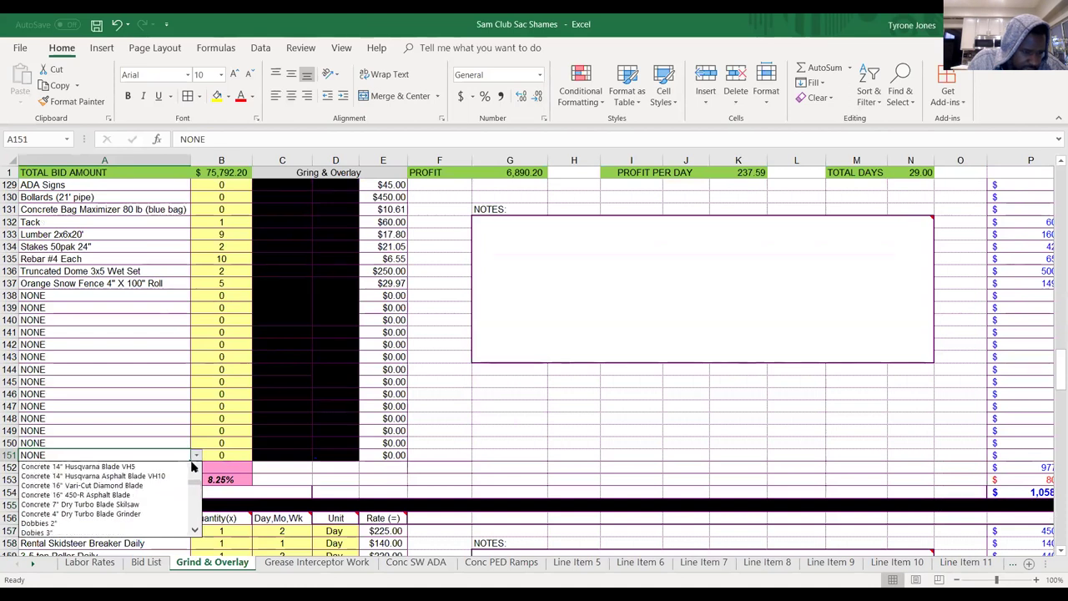
pyautogui.scroll(-5, 192, 470)
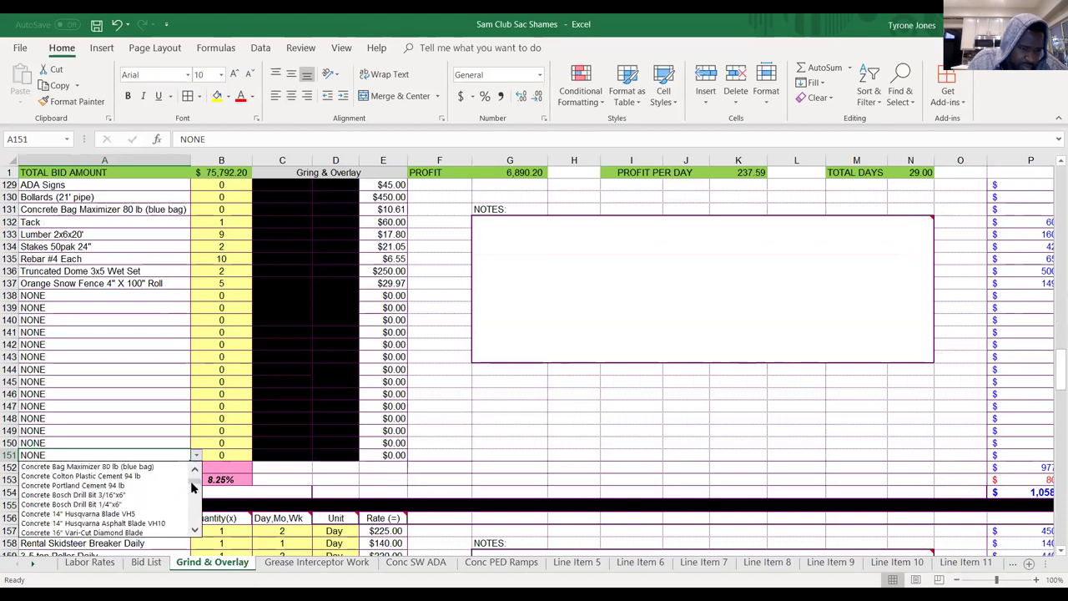
pyautogui.scroll(-3, 198, 532)
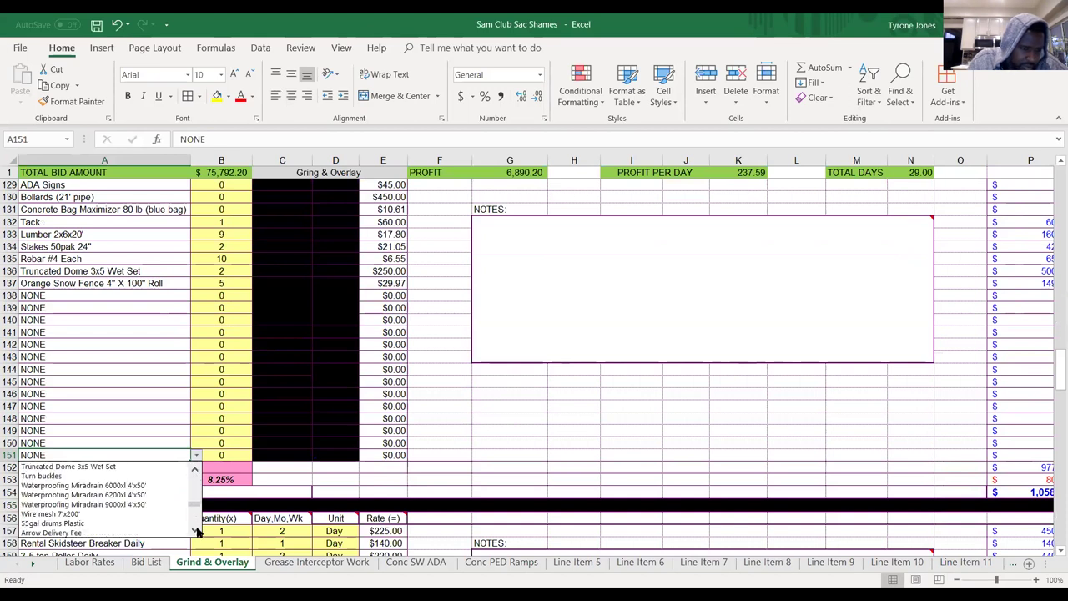
pyautogui.scroll(-2, 194, 532)
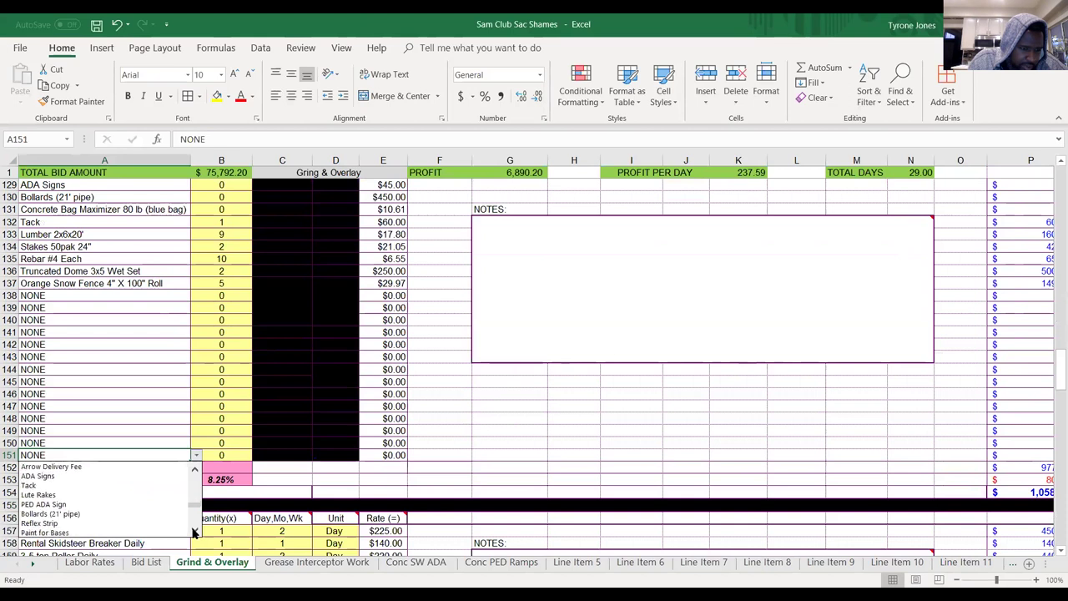
pyautogui.scroll(-1, 193, 533)
pyautogui.moveTo(198, 473); pyautogui.dragTo(198, 474)
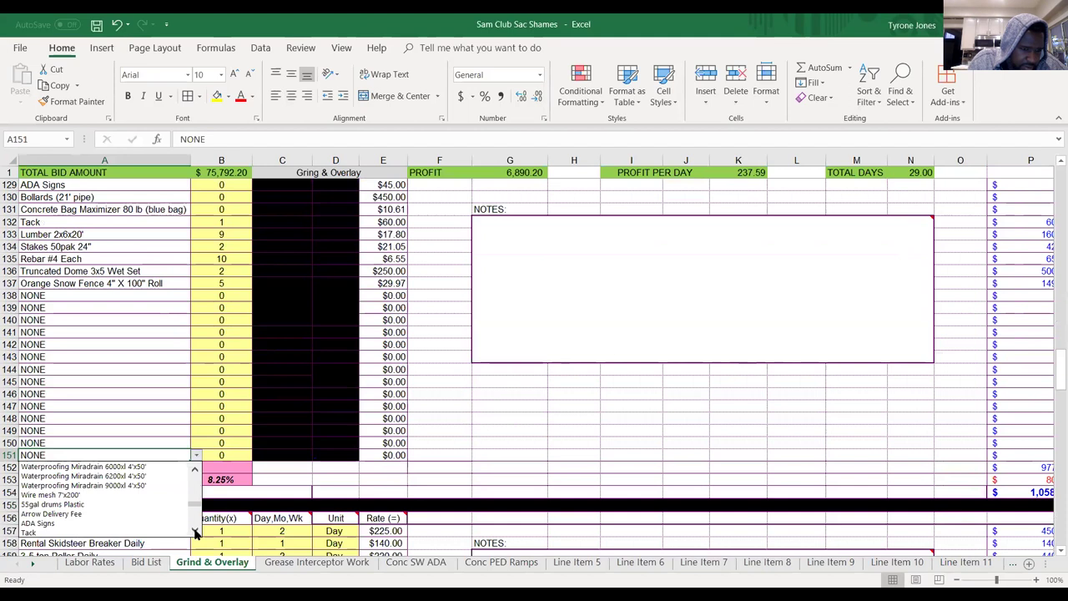
pyautogui.click(154, 515)
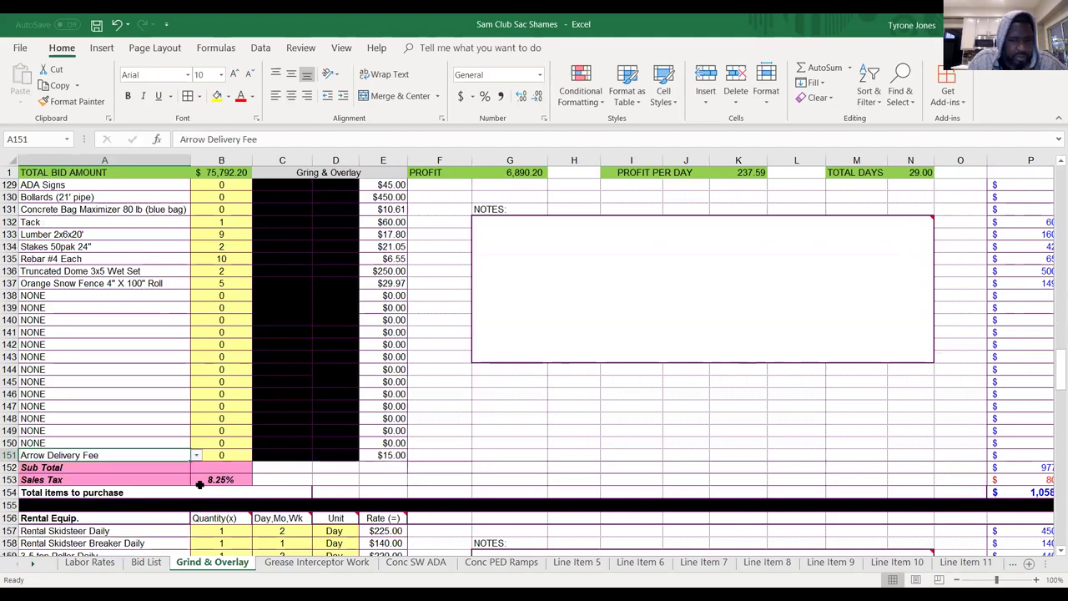
# Set the Arrow Delivery Fee quantity in B151 to 1 and check its line total.
pyautogui.click(224, 454)
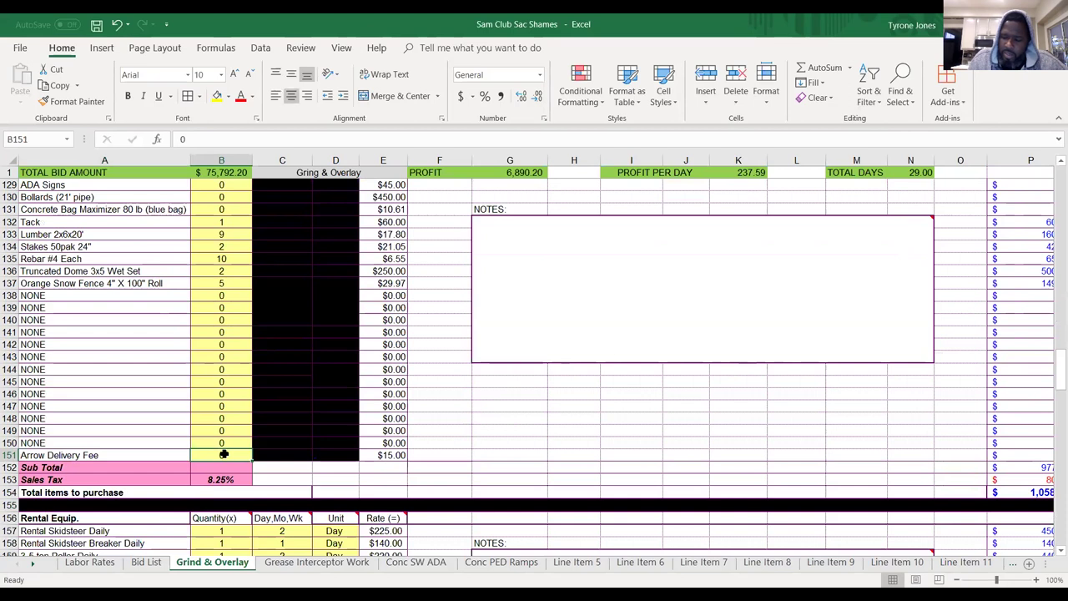
pyautogui.write('1')
pyautogui.press('Tab')
pyautogui.press('Tab')
pyautogui.press('Tab')
pyautogui.press('Tab')
pyautogui.press('Tab')
pyautogui.press('Tab')
pyautogui.press('Tab')
pyautogui.press('Tab')
pyautogui.press('Tab')
pyautogui.press('Tab')
pyautogui.press('Tab')
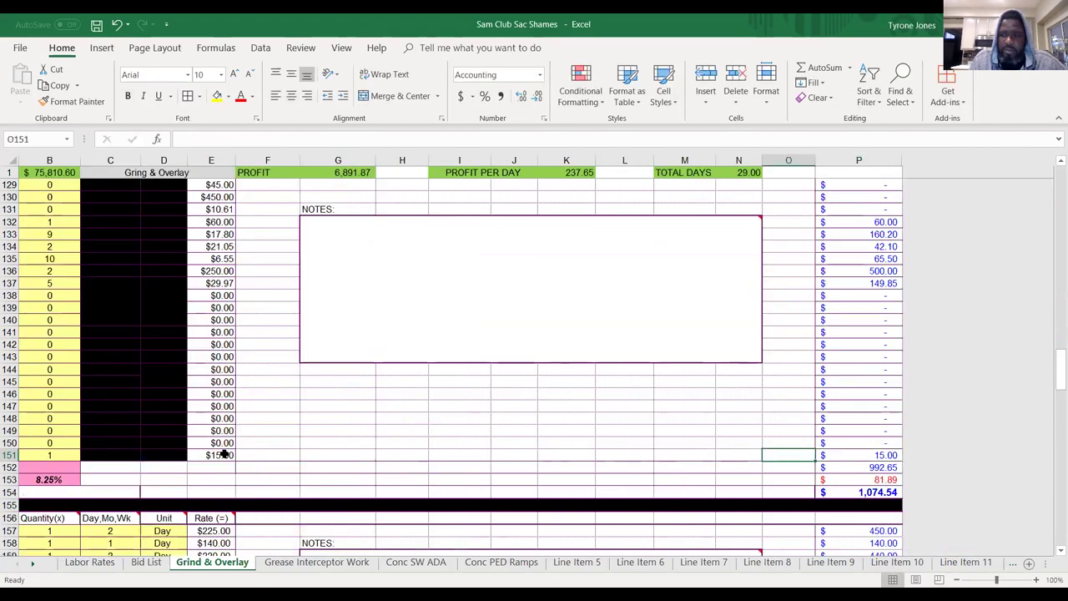
# Review the raw material rows from the delivery fee up to the concrete bag entry.
pyautogui.press('Home')
pyautogui.press('Up')
pyautogui.press('Up')
pyautogui.press('Up')
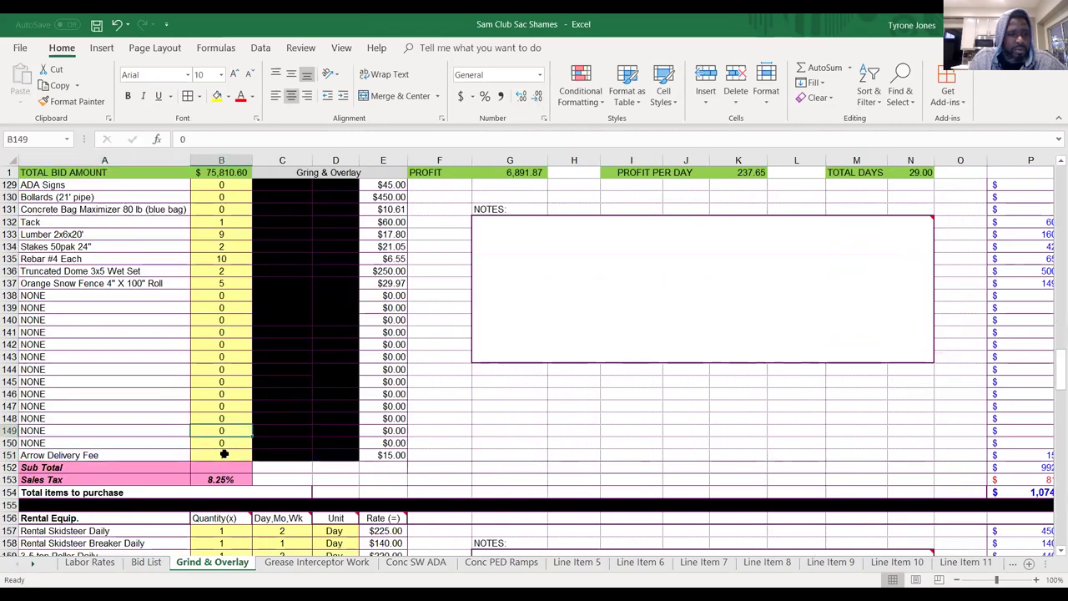
pyautogui.press('Up')
pyautogui.press('Up')
pyautogui.press('Up')
pyautogui.press('Up')
pyautogui.press('Up')
pyautogui.press('Up')
pyautogui.press('Up')
pyautogui.press('Up')
pyautogui.press('Up')
pyautogui.press('Up')
pyautogui.press('Up')
pyautogui.press('Up')
pyautogui.press('Up')
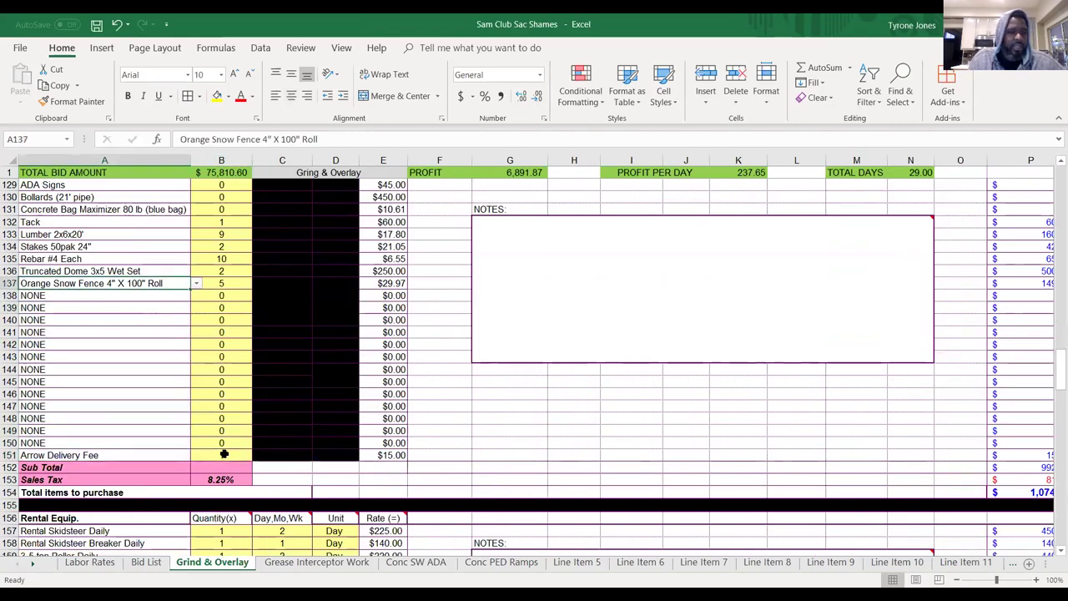
pyautogui.press('Down')
pyautogui.press('Down')
pyautogui.press('Down')
pyautogui.press('Down')
pyautogui.press('Down')
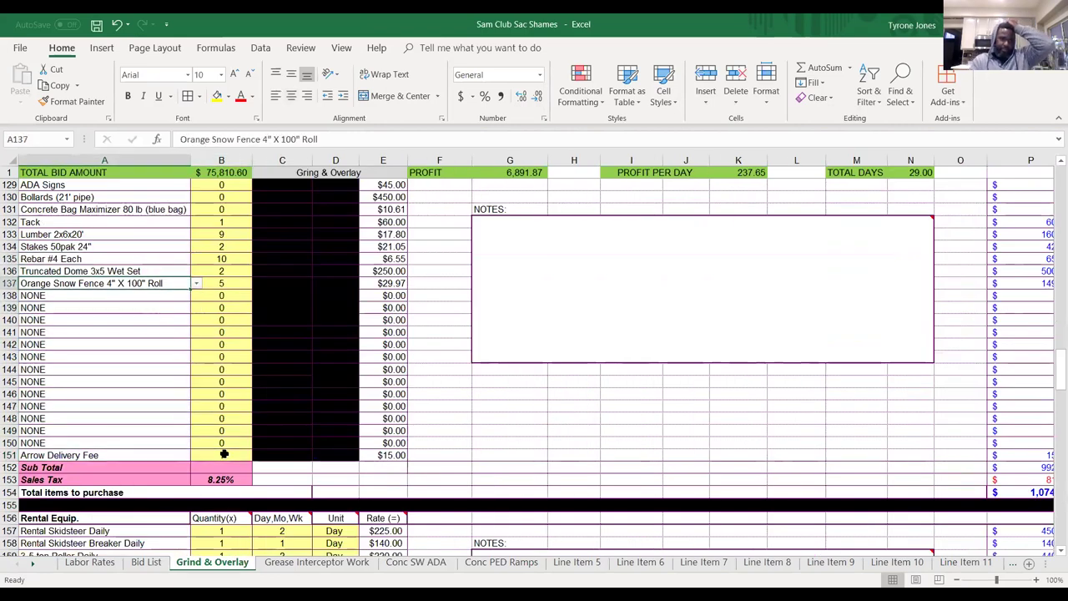
pyautogui.press('Down')
pyautogui.press('Down')
pyautogui.press('Up')
pyautogui.press('Up')
pyautogui.press('Up')
pyautogui.press('Up')
pyautogui.press('Up')
pyautogui.press('Up')
pyautogui.press('Up')
pyautogui.press('Up')
pyautogui.press('Up')
pyautogui.press('Up')
pyautogui.press('Up')
pyautogui.press('Up')
pyautogui.press('Up')
pyautogui.press('Up')
pyautogui.press('Up')
pyautogui.press('Up')
pyautogui.press('Up')
pyautogui.press('Up')
pyautogui.press('Up')
pyautogui.press('Up')
pyautogui.press('Up')
pyautogui.press('Up')
pyautogui.press('Up')
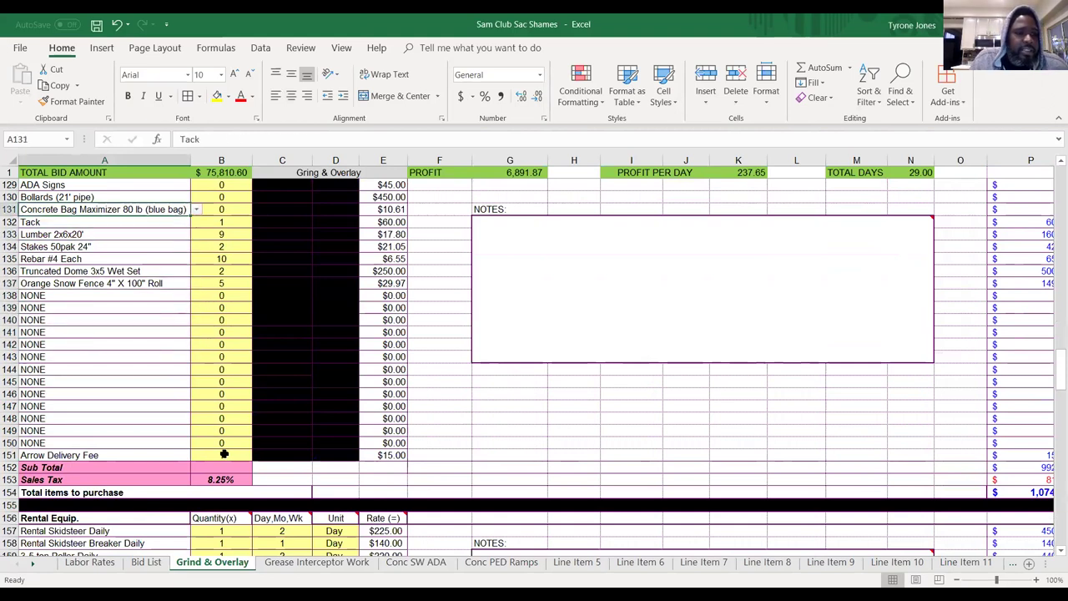
# Review the labor rows from the raw material section up to the bollard and ADA sign installation activity.
pyautogui.press('Up')
pyautogui.press('Up')
pyautogui.press('Up')
pyautogui.press('Up')
pyautogui.press('Up')
pyautogui.press('Up')
pyautogui.press('Up')
pyautogui.press('Up')
pyautogui.press('Up')
pyautogui.press('Up')
pyautogui.press('Up')
pyautogui.press('Up')
pyautogui.press('Up')
pyautogui.press('Up')
pyautogui.press('Up')
pyautogui.press('Up')
pyautogui.press('Up')
pyautogui.press('Up')
pyautogui.press('Up')
pyautogui.press('Up')
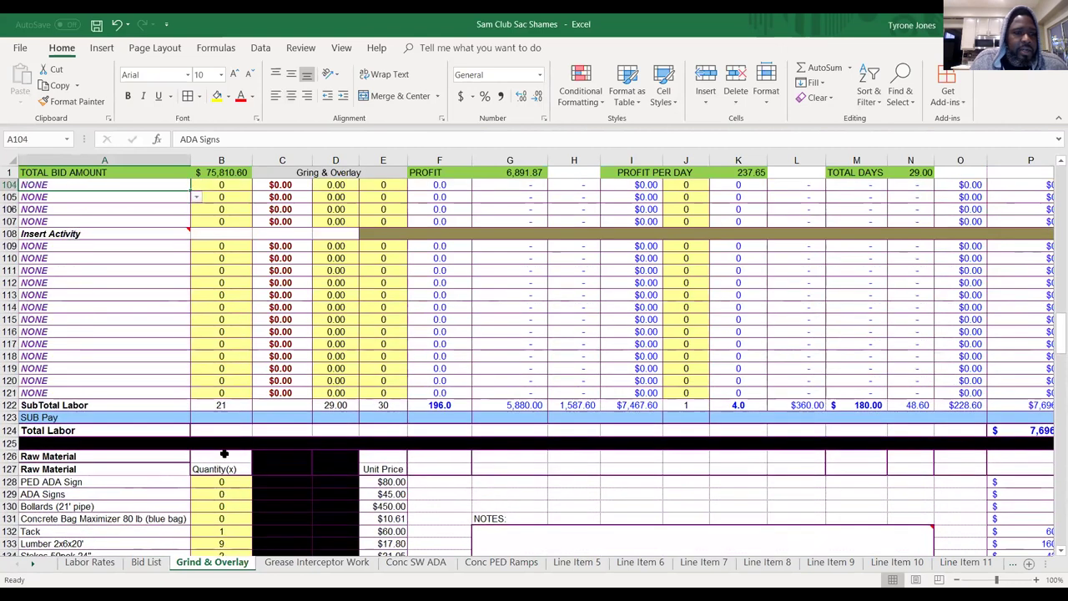
pyautogui.press('Up')
pyautogui.press('Up')
pyautogui.press('Up')
pyautogui.press('Up')
pyautogui.press('Up')
pyautogui.press('Up')
pyautogui.press('Up')
pyautogui.press('Up')
pyautogui.press('Up')
pyautogui.press('Up')
pyautogui.press('Up')
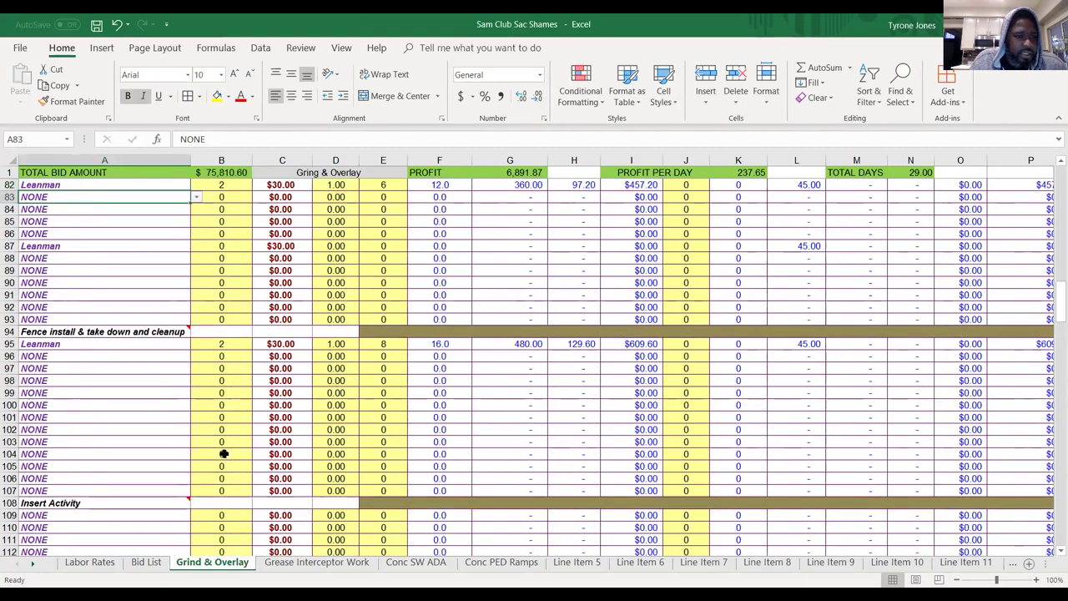
# Examine the labor entries under the bollard and ADA sign installation activity, rows 82 to 87.
pyautogui.press('Up')
pyautogui.press('Up')
pyautogui.press('Up')
pyautogui.press('Up')
pyautogui.press('Up')
pyautogui.press('Down')
pyautogui.press('Down')
pyautogui.press('Down')
pyautogui.press('Down')
pyautogui.press('Down')
pyautogui.press('Down')
pyautogui.press('Down')
pyautogui.press('Down')
pyautogui.press('Down')
pyautogui.press('Up')
pyautogui.press('Down')
pyautogui.press('Down')
pyautogui.press('Up')
pyautogui.press('Up')
pyautogui.press('Down')
pyautogui.press('Down')
pyautogui.press('Down')
pyautogui.press('Down')
pyautogui.press('Down')
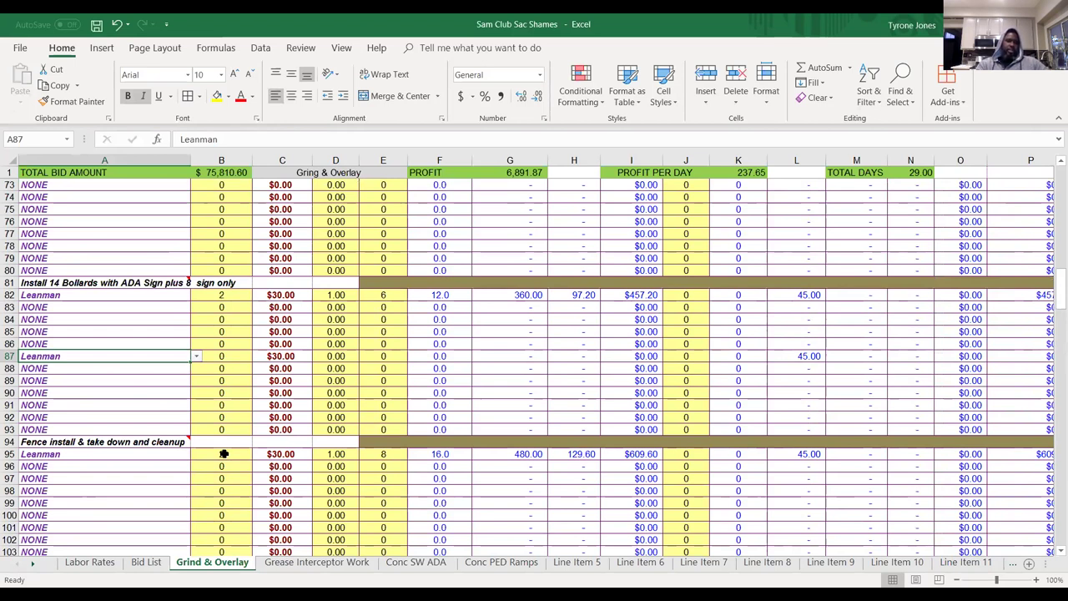
pyautogui.press('Up')
pyautogui.press('Up')
pyautogui.press('Up')
pyautogui.press('Up')
pyautogui.press('Up')
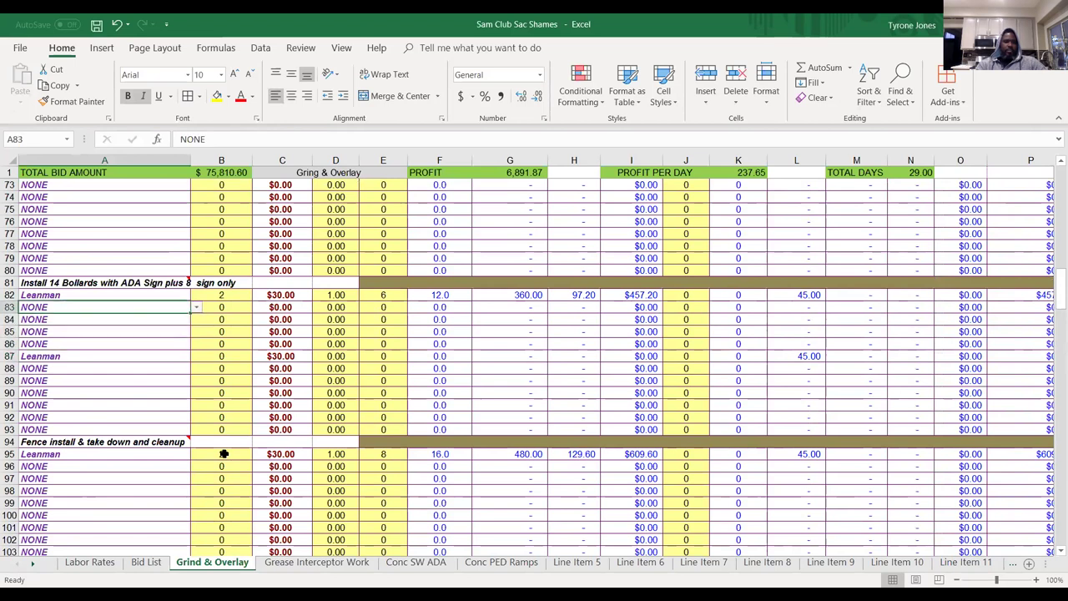
pyautogui.press('Down')
pyautogui.press('Down')
pyautogui.press('Down')
pyautogui.press('Down')
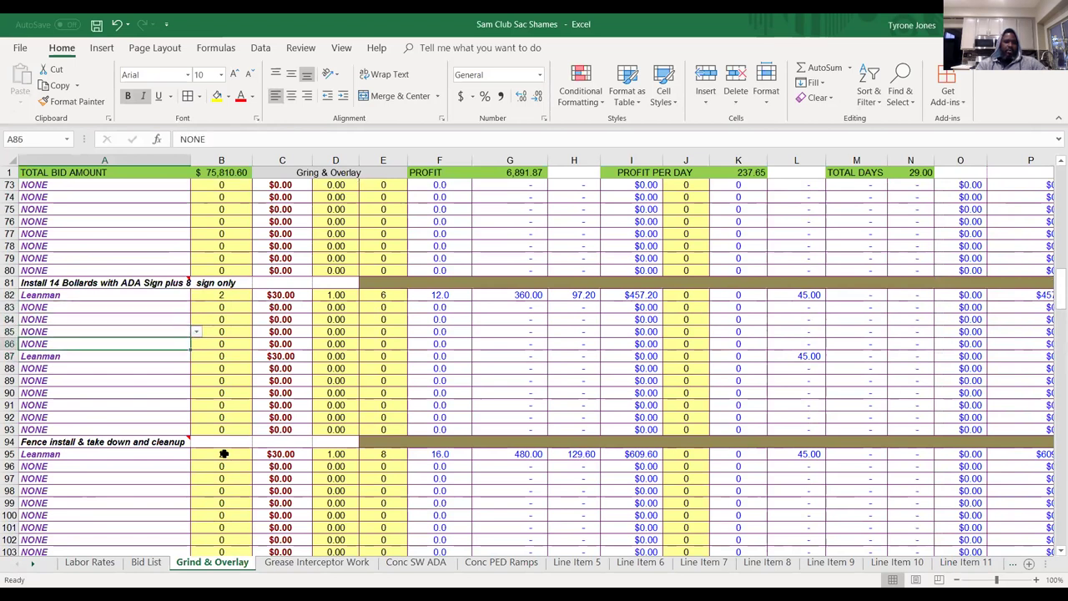
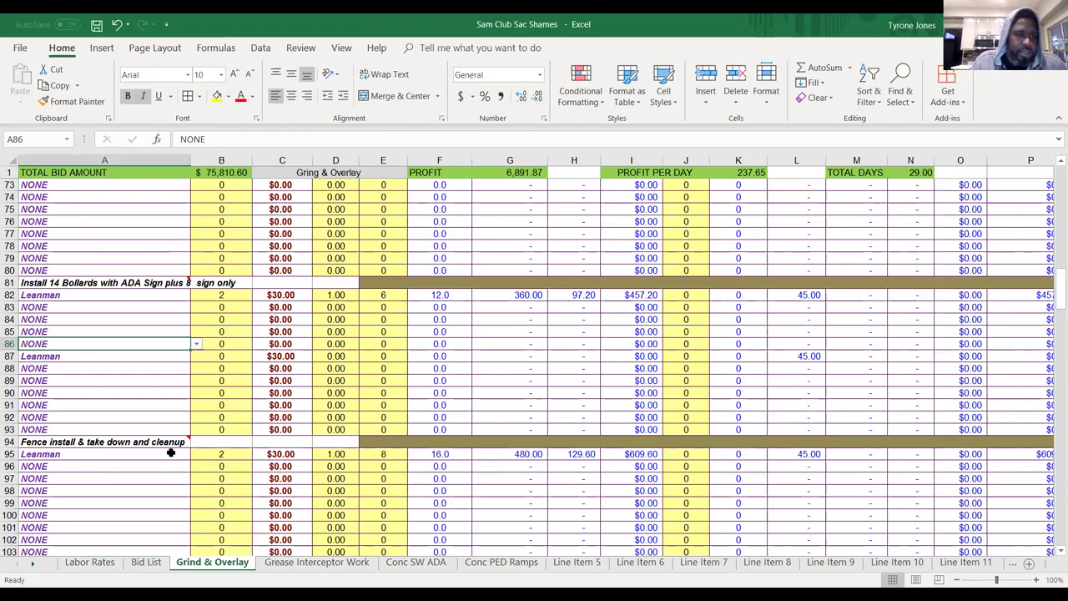
# Set the second Leanman entry of the bollard activity, row 87, to 4 workers, 2.5 days and 8 hours.
pyautogui.click(125, 354)
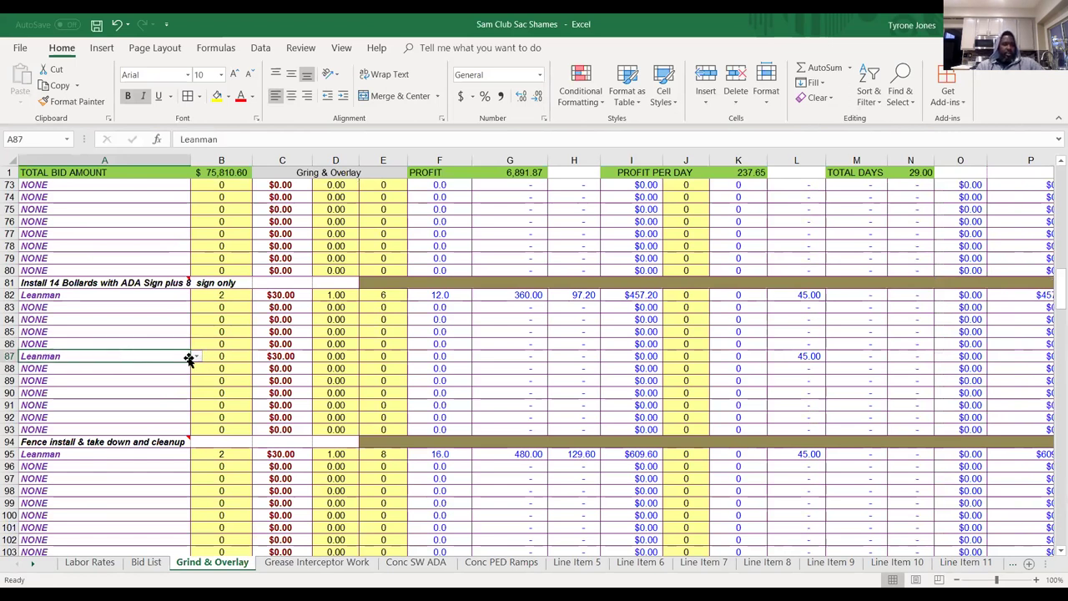
pyautogui.click(220, 354)
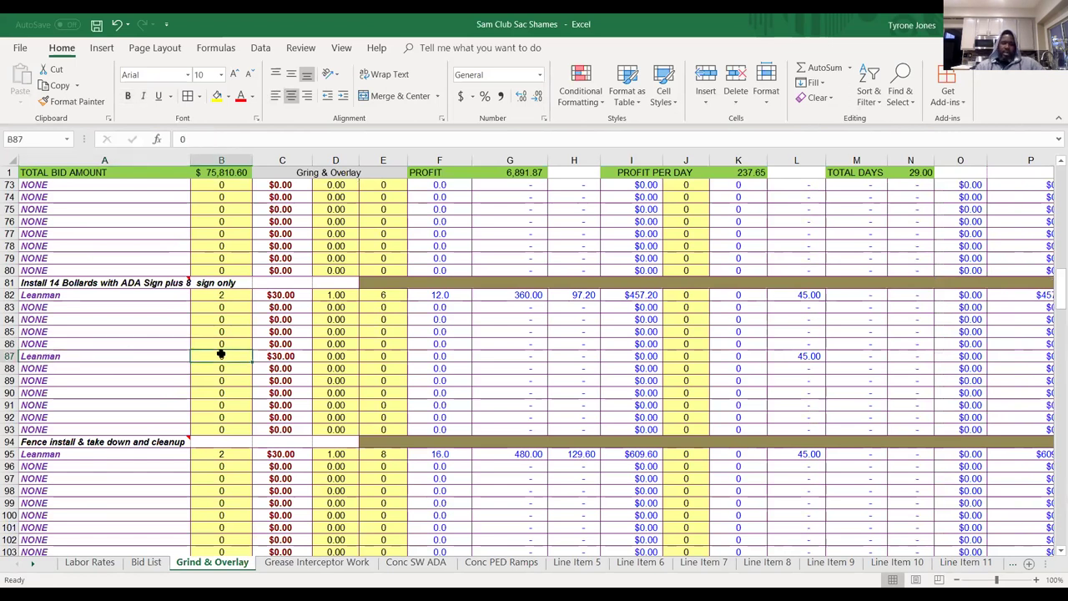
pyautogui.press('Right')
pyautogui.press('Right')
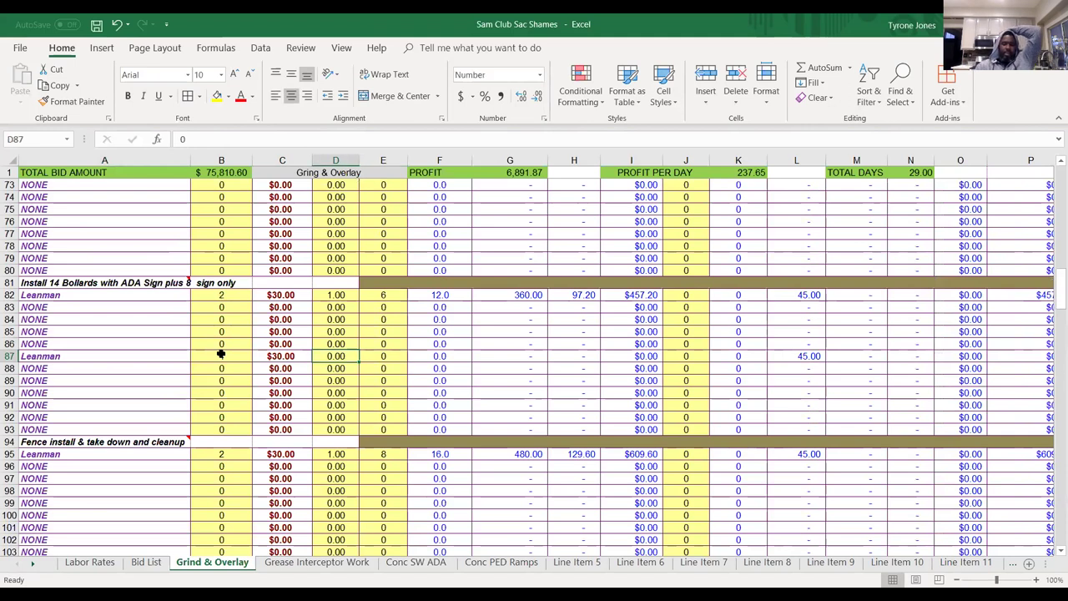
pyautogui.write('2.5')
pyautogui.press('Tab')
pyautogui.write('8')
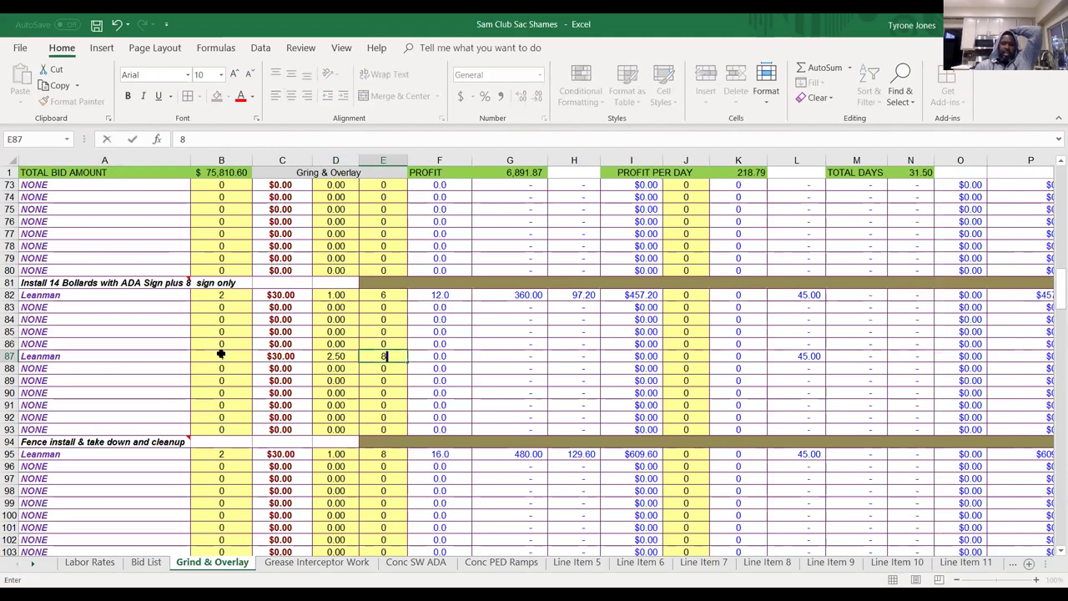
pyautogui.press('Tab')
pyautogui.press('Left')
pyautogui.press('Left')
pyautogui.press('Left')
pyautogui.press('Left')
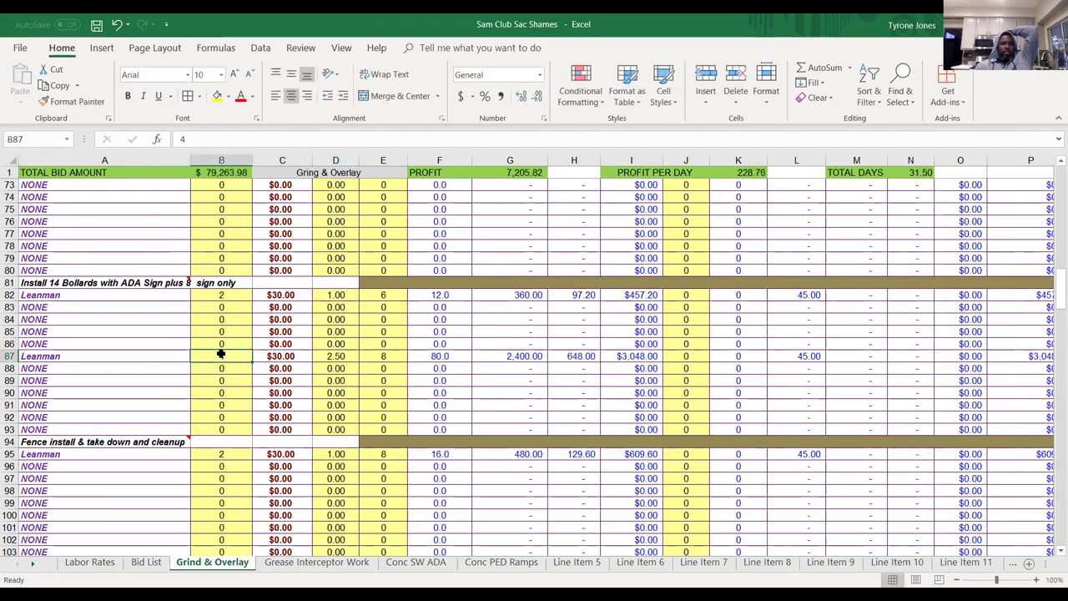
# Check the remaining labor rows below the bollard activity down to the labor subtotal and total.
pyautogui.press('Down')
pyautogui.press('Down')
pyautogui.press('Down')
pyautogui.press('Down')
pyautogui.press('Down')
pyautogui.press('Down')
pyautogui.press('Down')
pyautogui.press('Down')
pyautogui.press('Down')
pyautogui.press('Down')
pyautogui.press('Down')
pyautogui.press('Down')
pyautogui.press('Down')
pyautogui.press('Down')
pyautogui.press('Down')
pyautogui.press('Down')
pyautogui.press('Down')
pyautogui.press('Down')
pyautogui.press('Down')
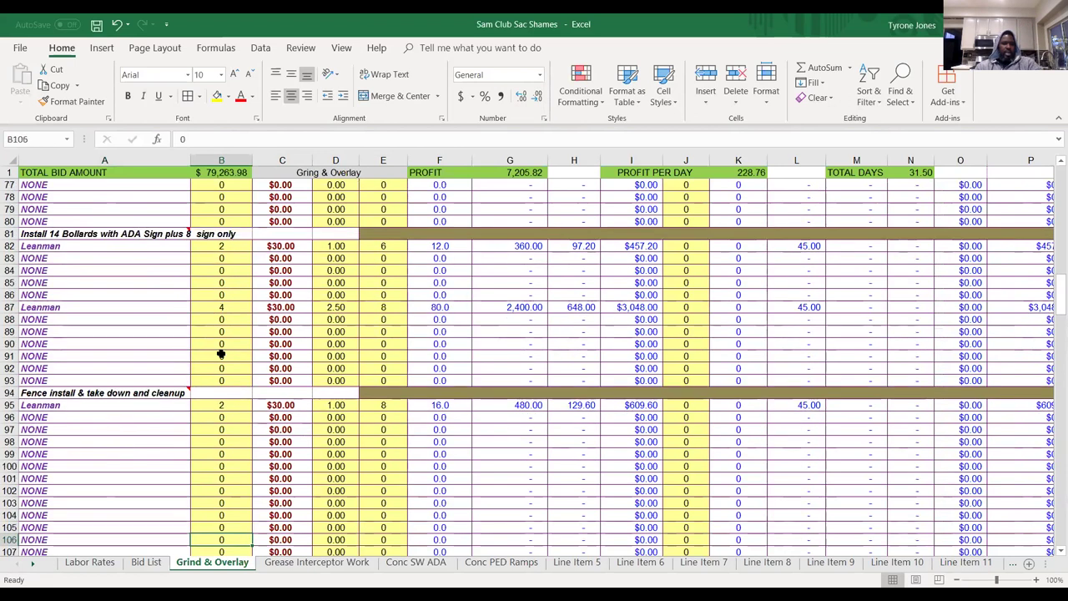
pyautogui.press('Down')
pyautogui.press('Down')
pyautogui.press('Down')
pyautogui.press('Down')
pyautogui.press('Down')
pyautogui.press('Down')
pyautogui.press('Down')
pyautogui.press('Down')
pyautogui.press('Down')
pyautogui.press('Down')
pyautogui.press('Down')
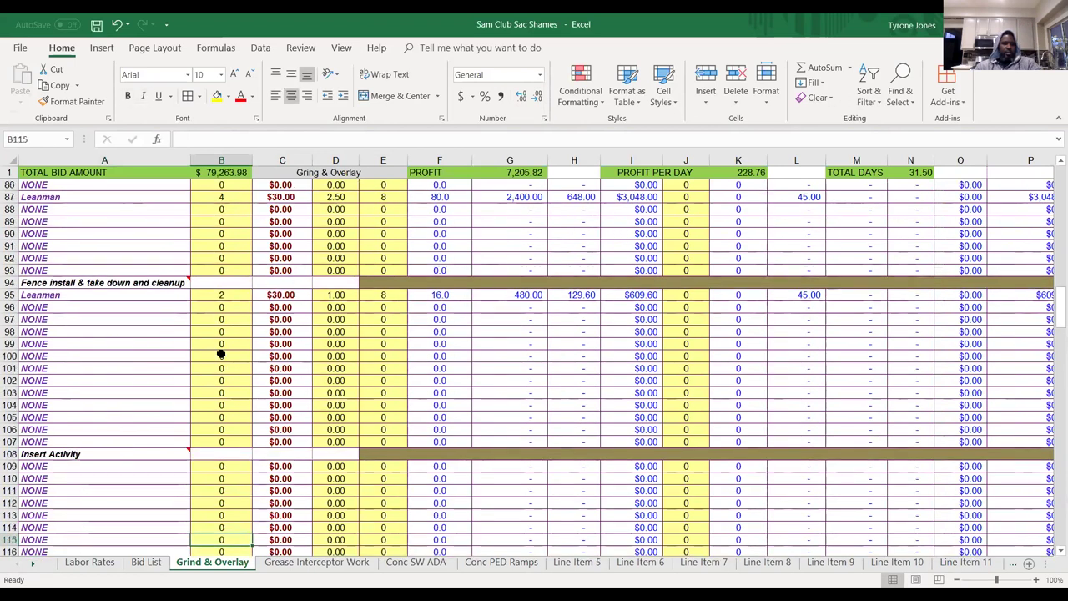
pyautogui.press('Down')
pyautogui.press('Down')
pyautogui.press('Down')
pyautogui.press('Down')
pyautogui.press('Down')
pyautogui.press('Down')
pyautogui.press('Down')
pyautogui.press('Down')
pyautogui.press('Down')
pyautogui.press('Down')
pyautogui.press('Down')
pyautogui.press('Down')
pyautogui.press('Down')
pyautogui.press('Down')
pyautogui.press('Down')
pyautogui.press('Down')
pyautogui.press('Down')
pyautogui.press('Down')
pyautogui.press('Down')
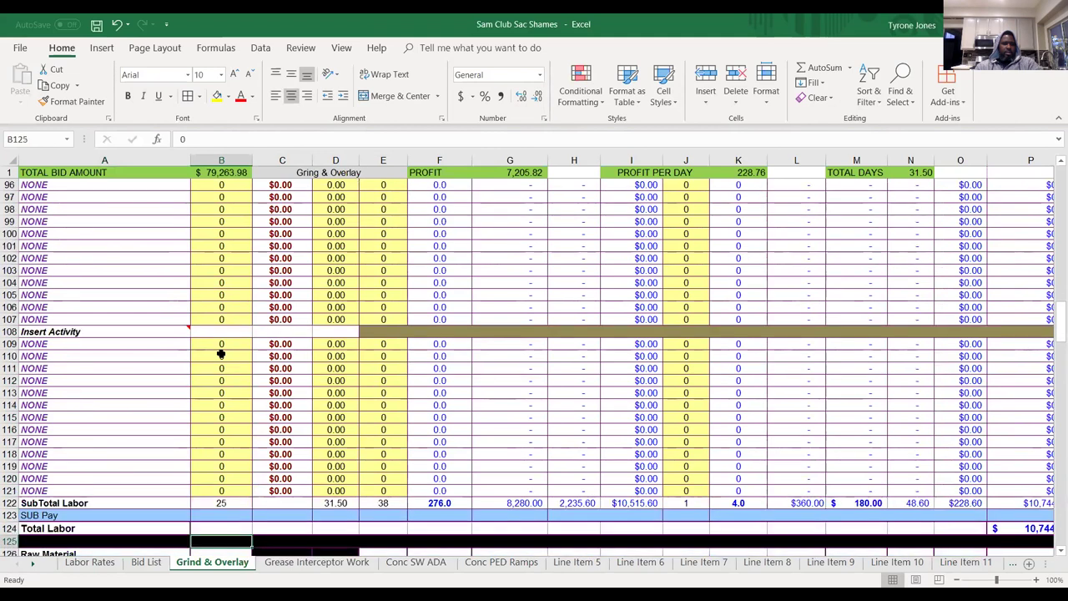
# Review the raw material quantities from the PED ADA sign to the orange snow fence.
pyautogui.press('Down')
pyautogui.press('Down')
pyautogui.press('Down')
pyautogui.press('Down')
pyautogui.press('Down')
pyautogui.press('Down')
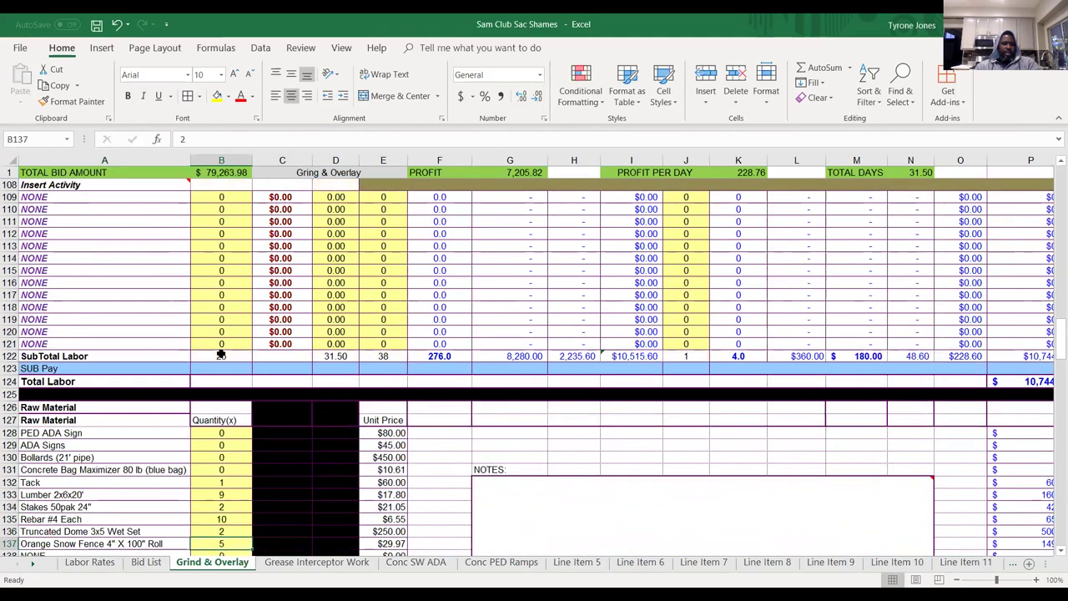
pyautogui.press('Up')
pyautogui.press('Up')
pyautogui.press('Up')
pyautogui.press('Up')
pyautogui.press('Up')
pyautogui.press('Up')
pyautogui.press('Up')
pyautogui.press('Up')
pyautogui.press('Up')
pyautogui.press('Up')
pyautogui.press('Up')
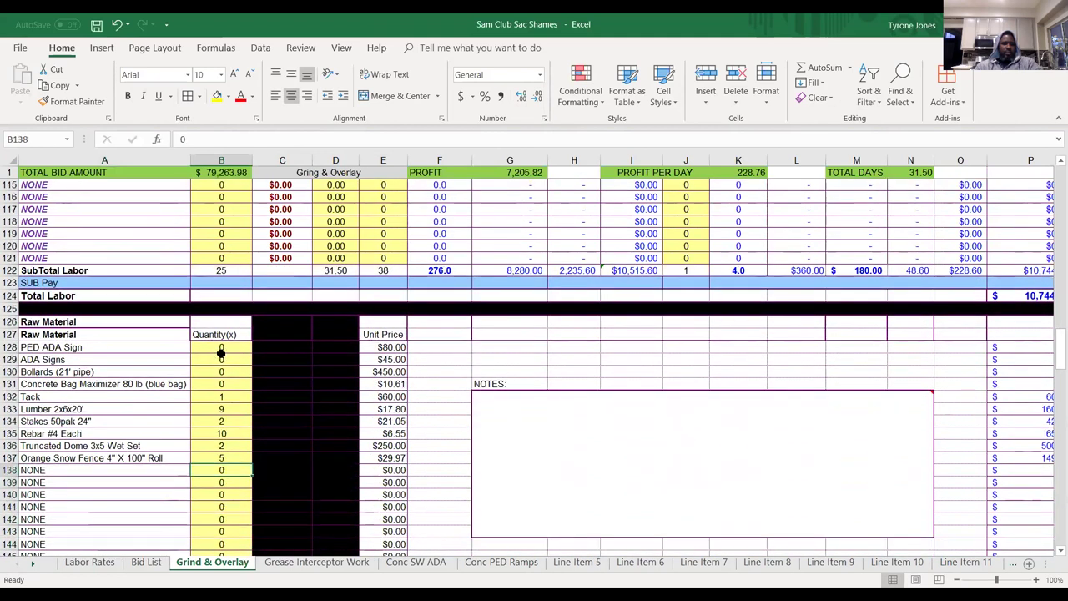
# Review the remaining raw material rows and the rental equipment entries down to the pick up row.
pyautogui.press('Down')
pyautogui.press('Down')
pyautogui.press('Down')
pyautogui.press('Down')
pyautogui.press('Down')
pyautogui.press('Down')
pyautogui.press('Down')
pyautogui.press('Down')
pyautogui.press('Down')
pyautogui.press('Down')
pyautogui.press('Down')
pyautogui.press('Down')
pyautogui.press('Down')
pyautogui.press('Down')
pyautogui.press('Down')
pyautogui.press('Down')
pyautogui.press('Down')
pyautogui.press('Down')
pyautogui.press('Down')
pyautogui.press('Down')
pyautogui.press('Down')
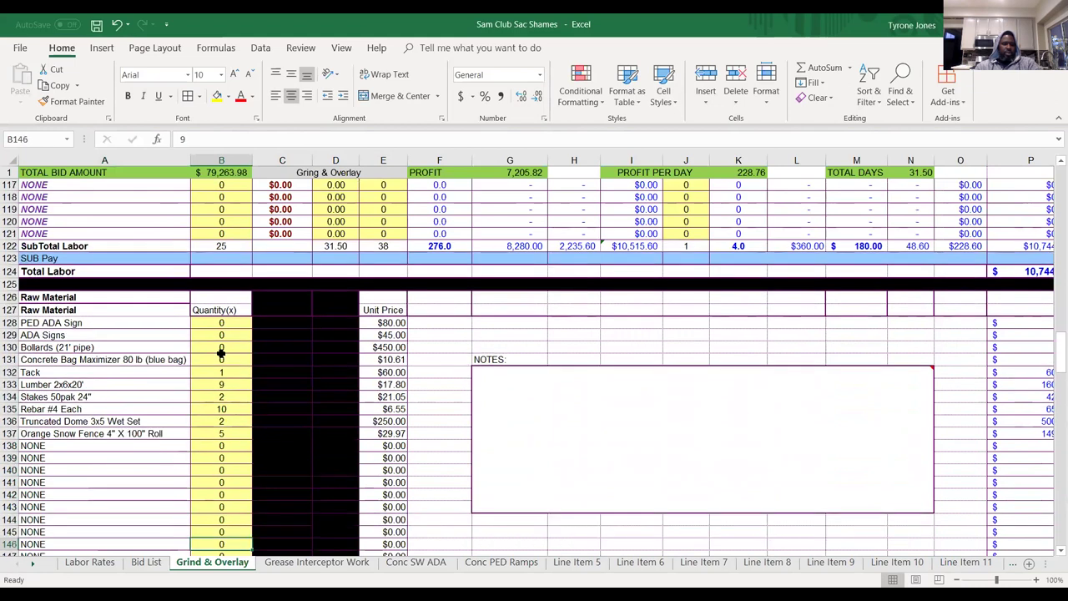
pyautogui.press('Down')
pyautogui.press('Down')
pyautogui.press('Down')
pyautogui.press('Down')
pyautogui.press('Down')
pyautogui.press('Down')
pyautogui.press('Down')
pyautogui.press('Down')
pyautogui.press('Down')
pyautogui.press('Down')
pyautogui.press('Down')
pyautogui.press('Down')
pyautogui.press('Down')
pyautogui.press('Down')
pyautogui.press('Down')
pyautogui.press('Down')
pyautogui.press('Down')
pyautogui.press('Down')
pyautogui.press('Down')
pyautogui.press('Down')
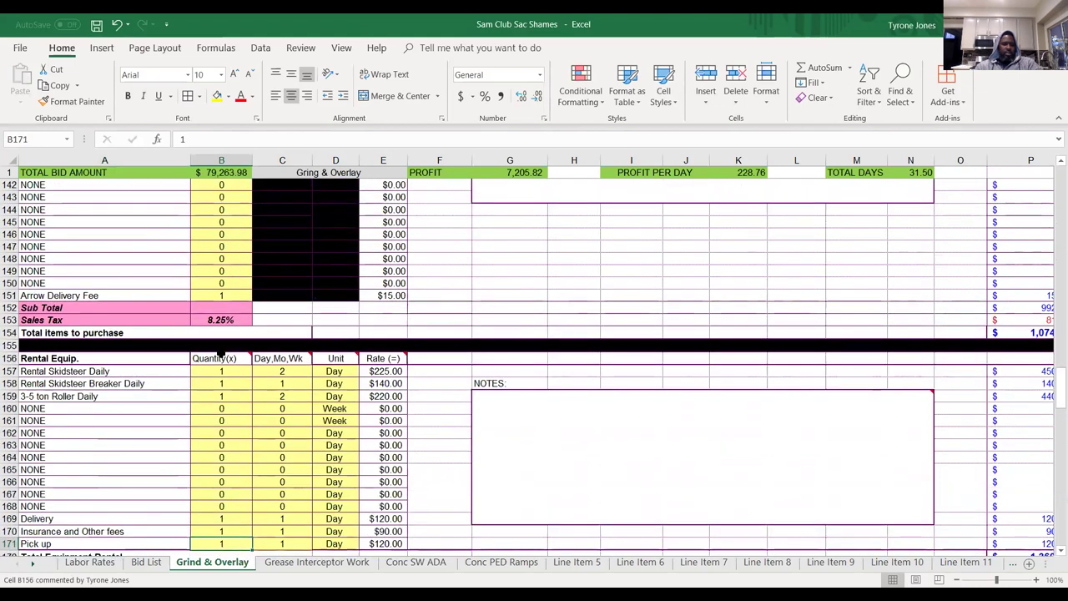
# Check the owned equipment rows from the equipment rental total down to the OWN EQUIPMENT heading.
pyautogui.press('Down')
pyautogui.press('Down')
pyautogui.press('Down')
pyautogui.press('Down')
pyautogui.press('Down')
pyautogui.press('Down')
pyautogui.press('Down')
pyautogui.press('Down')
pyautogui.press('Down')
pyautogui.press('Down')
pyautogui.press('Down')
pyautogui.press('Down')
pyautogui.press('Down')
pyautogui.press('Down')
pyautogui.press('Down')
pyautogui.press('Down')
pyautogui.press('Down')
pyautogui.press('Down')
pyautogui.press('Down')
pyautogui.press('Down')
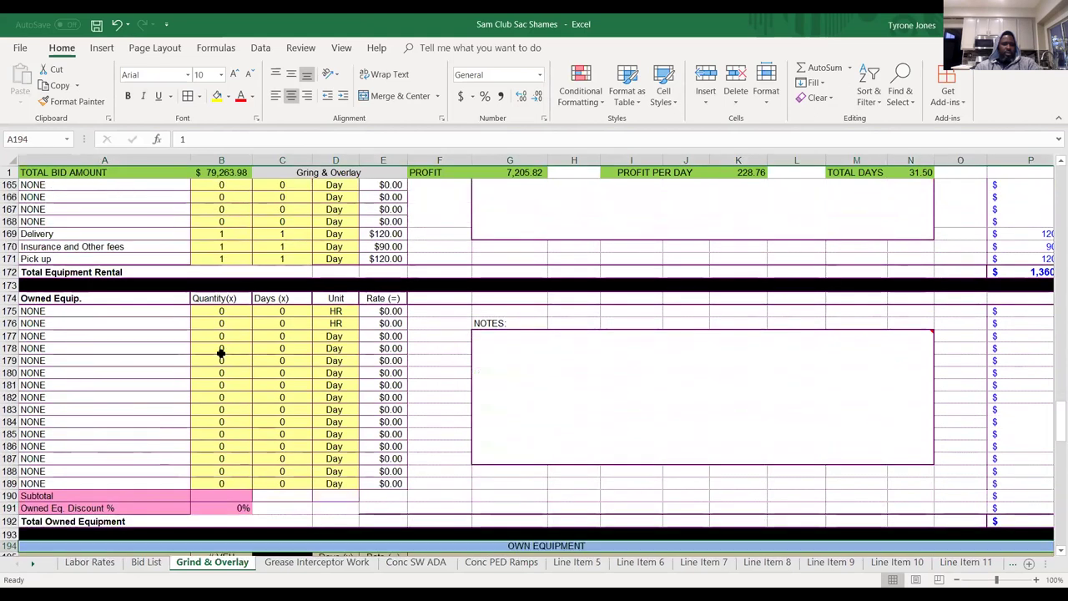
# In the materials section, set the Concrete 6 Sk quantity to 8 and the Yards not in truck quantity to 2.
pyautogui.press('Down')
pyautogui.press('Down')
pyautogui.press('Down')
pyautogui.press('Down')
pyautogui.press('Down')
pyautogui.press('Down')
pyautogui.press('Down')
pyautogui.press('Down')
pyautogui.press('Down')
pyautogui.press('Down')
pyautogui.press('Down')
pyautogui.press('Down')
pyautogui.press('Up')
pyautogui.press('Up')
pyautogui.press('Up')
pyautogui.press('Up')
pyautogui.press('Up')
pyautogui.press('Up')
pyautogui.press('Up')
pyautogui.press('Up')
pyautogui.press('Up')
pyautogui.press('Up')
pyautogui.press('Up')
pyautogui.press('Right')
pyautogui.press('Right')
pyautogui.press('Right')
pyautogui.press('Right')
pyautogui.press('Left')
pyautogui.write('8')
pyautogui.press('Return')
pyautogui.write('2')
pyautogui.press('Return')
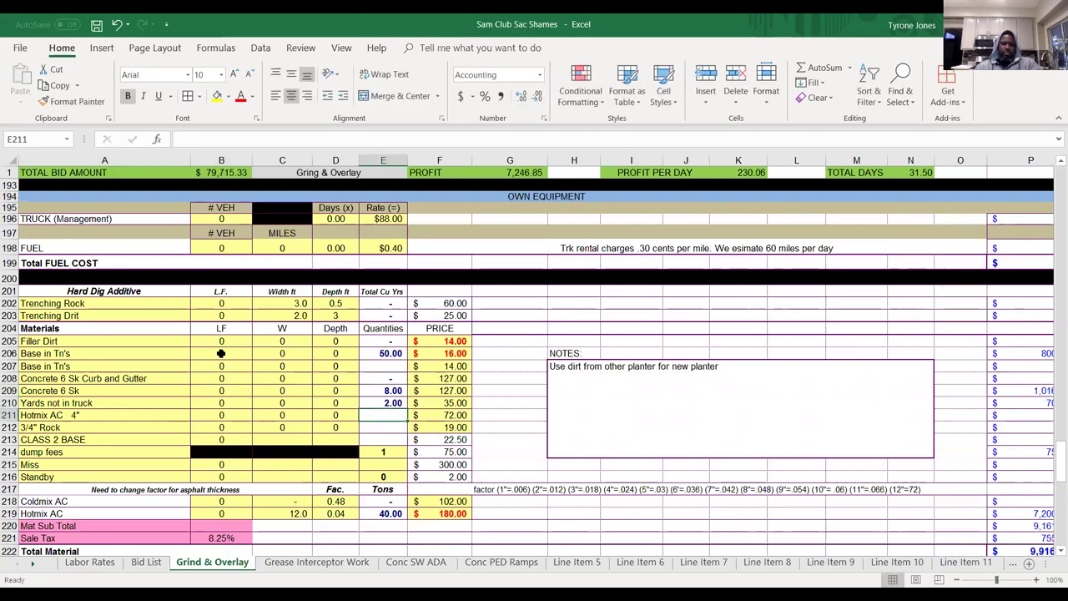
# Look back over the fuel, truck and owned equipment rows, from the materials section up to row 165.
pyautogui.press('Up')
pyautogui.press('Up')
pyautogui.press('Up')
pyautogui.press('Up')
pyautogui.press('Up')
pyautogui.press('Up')
pyautogui.press('Up')
pyautogui.press('Up')
pyautogui.press('Up')
pyautogui.press('Up')
pyautogui.press('Up')
pyautogui.press('Up')
pyautogui.press('Up')
pyautogui.press('Up')
pyautogui.press('Up')
pyautogui.press('Up')
pyautogui.press('Up')
pyautogui.press('Up')
pyautogui.press('Up')
pyautogui.press('Up')
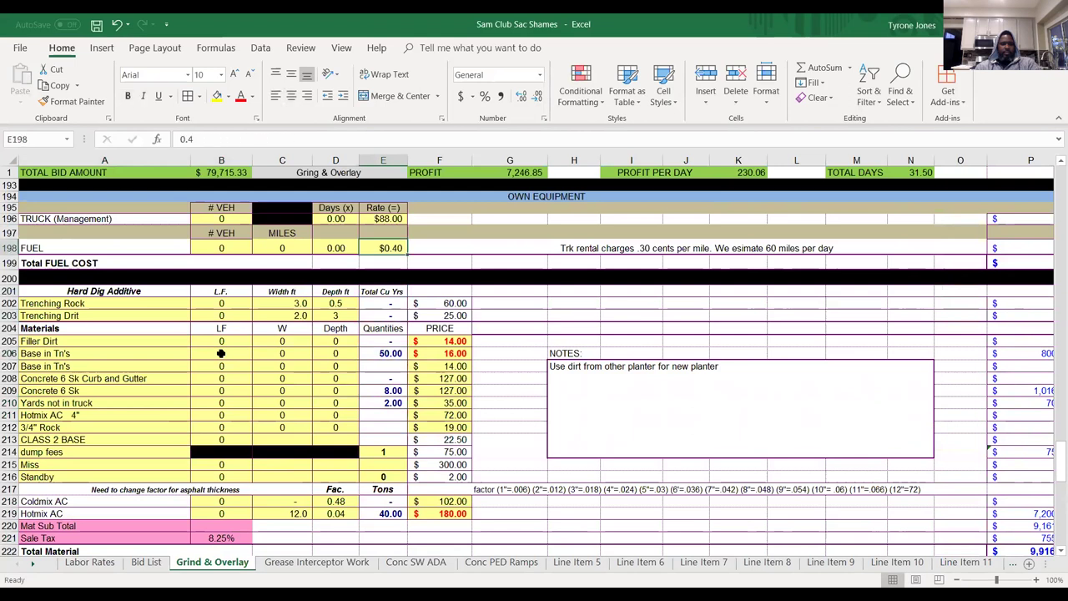
pyautogui.press('Up')
pyautogui.press('Up')
pyautogui.press('Up')
pyautogui.press('Up')
pyautogui.press('Up')
pyautogui.press('Up')
pyautogui.press('Up')
pyautogui.press('Up')
pyautogui.press('Up')
pyautogui.press('Up')
pyautogui.press('Up')
pyautogui.press('Up')
pyautogui.press('Up')
pyautogui.press('Up')
pyautogui.press('Up')
pyautogui.press('Up')
pyautogui.press('Up')
pyautogui.press('Up')
pyautogui.press('Up')
pyautogui.press('Up')
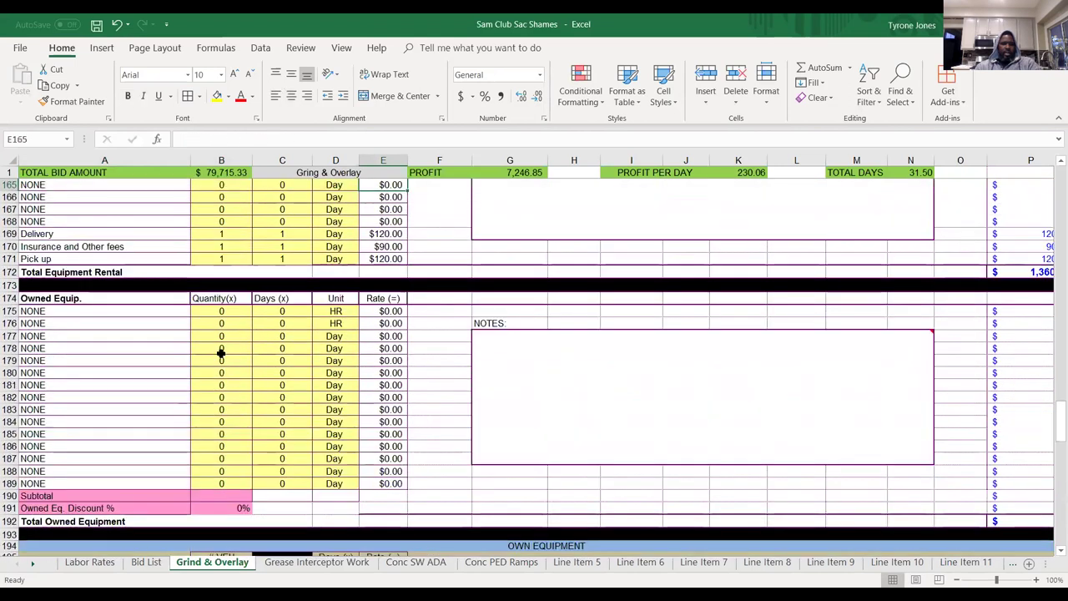
# Look back over the rental equipment and raw material rows, from row 165 up to the labor subtotal.
pyautogui.press('Up')
pyautogui.press('Up')
pyautogui.press('Up')
pyautogui.press('Up')
pyautogui.press('Up')
pyautogui.press('Up')
pyautogui.press('Up')
pyautogui.press('Up')
pyautogui.press('Up')
pyautogui.press('Up')
pyautogui.press('Up')
pyautogui.press('Up')
pyautogui.press('Up')
pyautogui.press('Up')
pyautogui.press('Up')
pyautogui.press('Up')
pyautogui.press('Up')
pyautogui.press('Up')
pyautogui.press('Up')
pyautogui.press('Up')
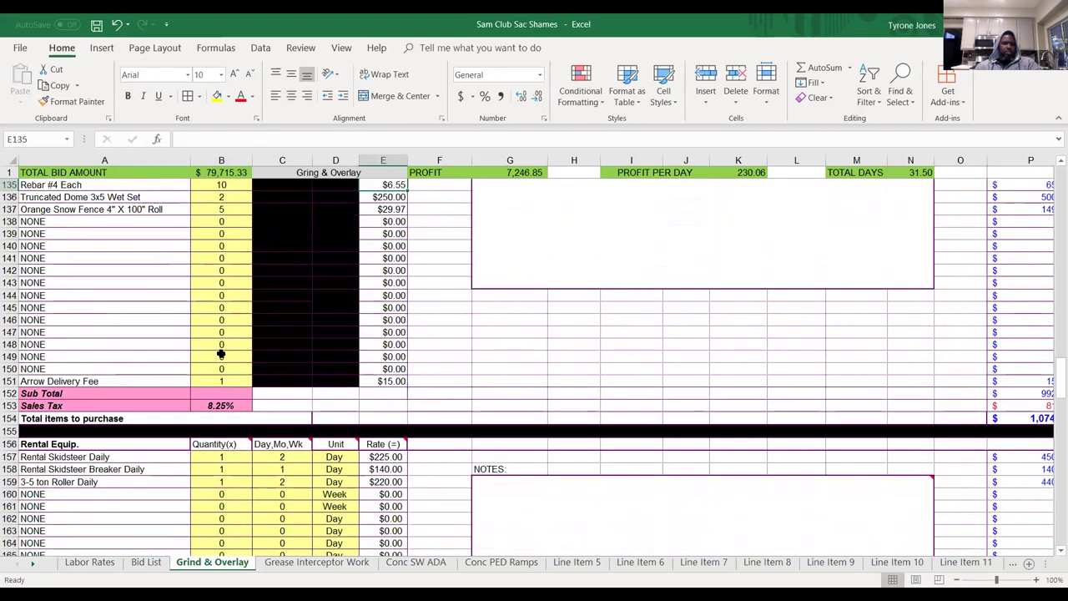
pyautogui.press('Up')
pyautogui.press('Left')
pyautogui.press('Down')
pyautogui.press('Down')
pyautogui.press('Down')
pyautogui.press('Down')
pyautogui.press('Down')
pyautogui.press('Down')
pyautogui.press('Down')
pyautogui.press('Down')
pyautogui.press('Down')
pyautogui.press('Down')
pyautogui.press('Down')
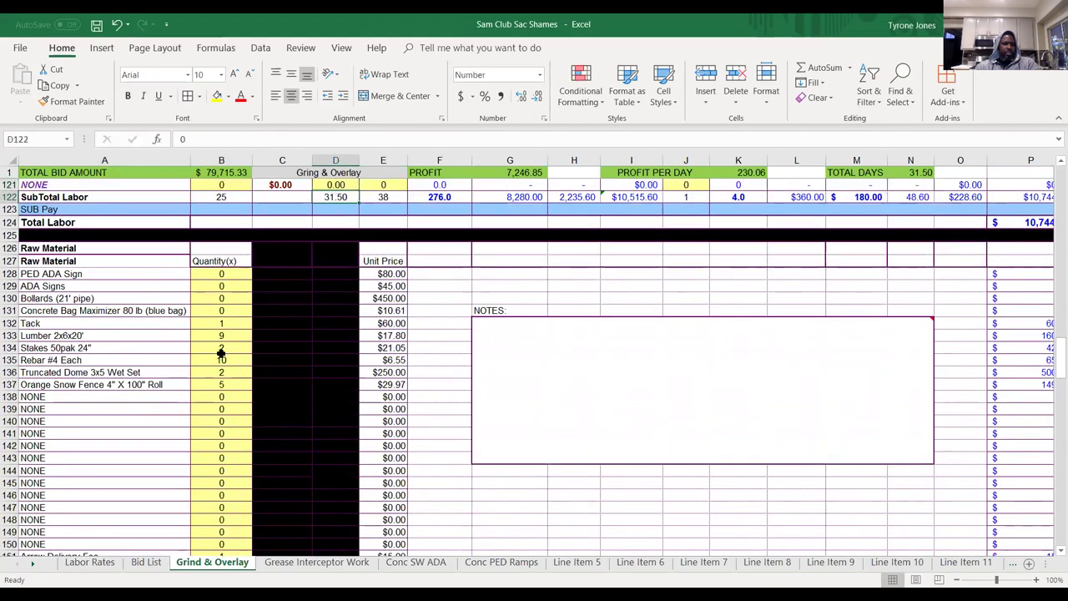
pyautogui.press('Left')
pyautogui.press('Left')
pyautogui.press('Down')
pyautogui.press('Down')
# Look through the available material choices for the first empty raw material row, row 138.
pyautogui.click(146, 398)
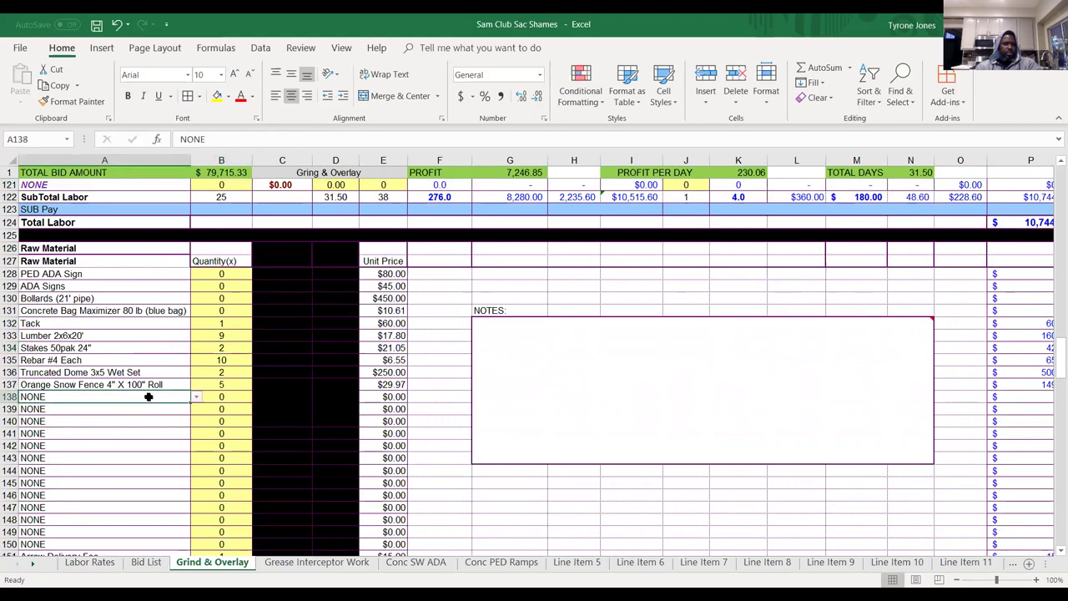
pyautogui.click(196, 399)
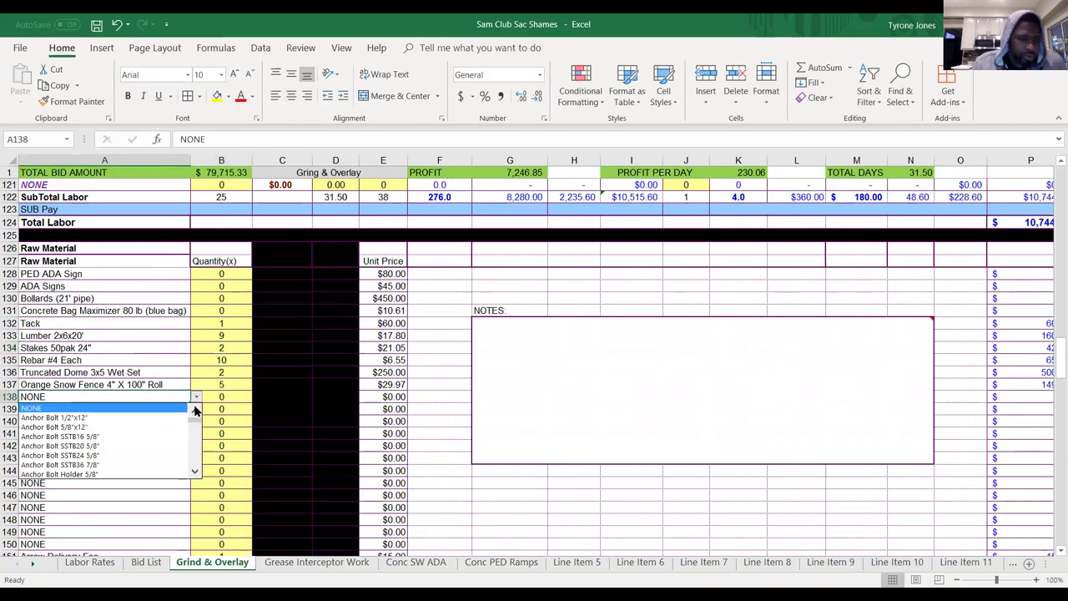
pyautogui.moveTo(193, 416); pyautogui.dragTo(197, 452)
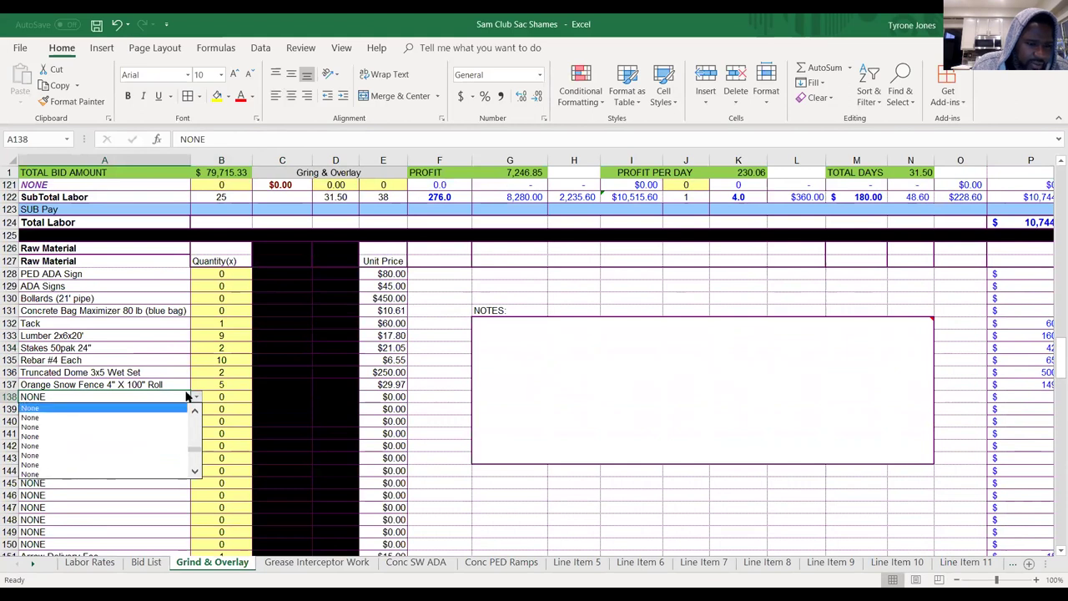
pyautogui.scroll(5, 194, 414)
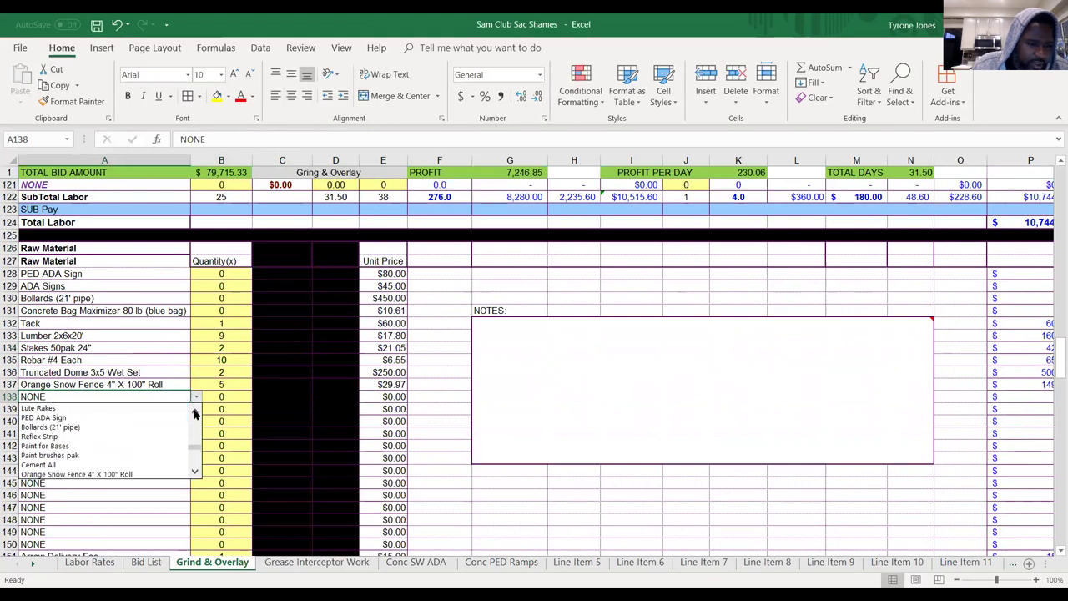
pyautogui.scroll(1, 194, 414)
pyautogui.scroll(3, 193, 414)
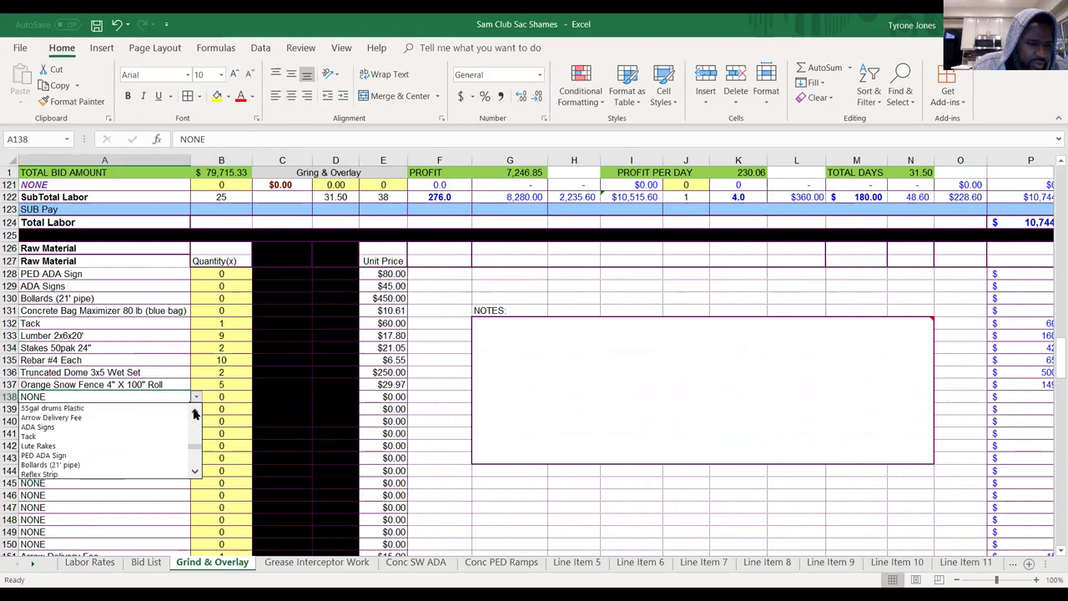
pyautogui.scroll(1, 193, 414)
pyautogui.scroll(8, 193, 414)
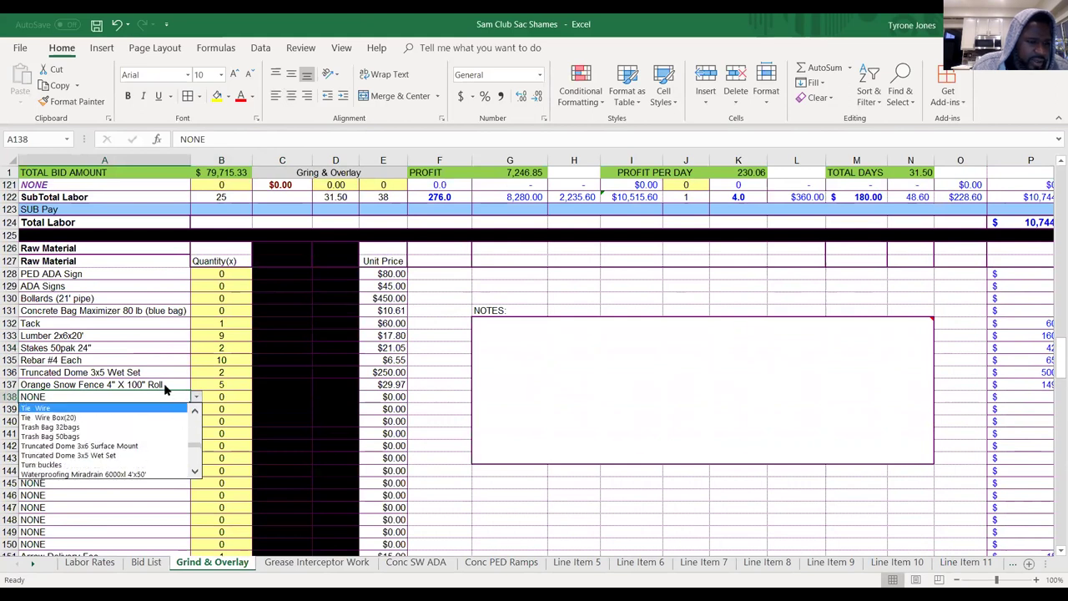
pyautogui.press('Escape')
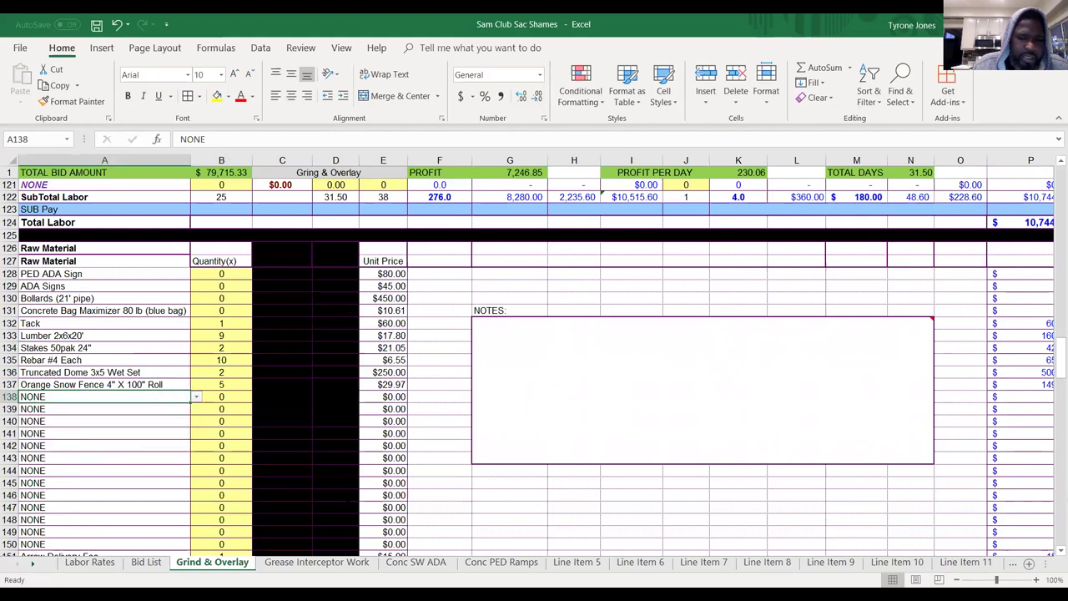
# On the Materials sheet, enter 2" square tube as a new material in row 194, below the orange snow fence.
pyautogui.click(1012, 564)
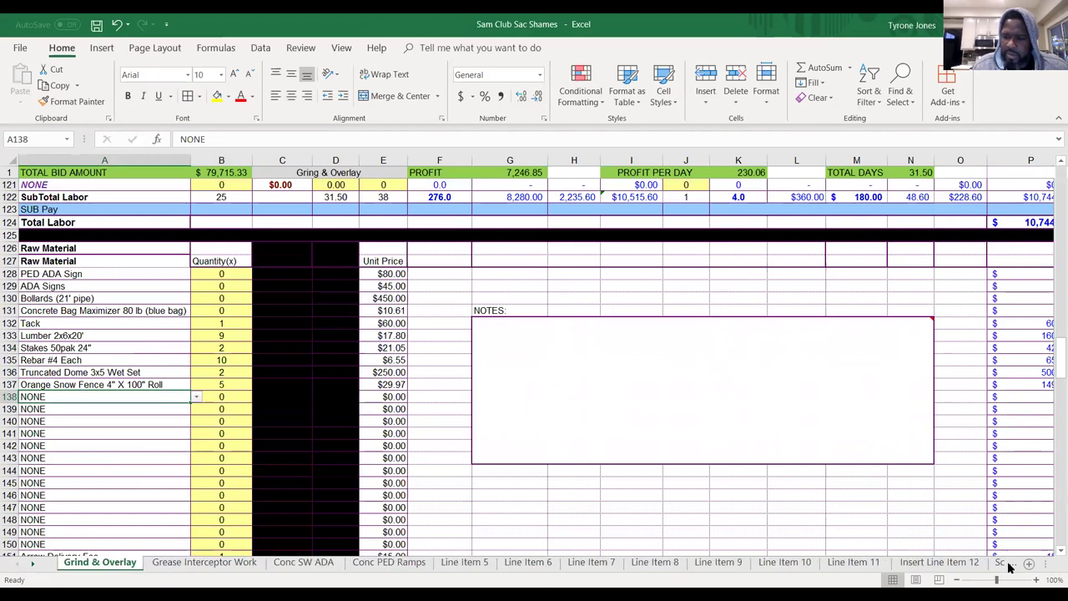
pyautogui.hotkey('ctrl', 'pagedown')
pyautogui.hotkey('ctrl', 'pagedown')
pyautogui.hotkey('ctrl', 'pagedown')
pyautogui.hotkey('ctrl', 'pagedown')
pyautogui.hotkey('ctrl', 'pagedown')
pyautogui.hotkey('ctrl', 'pagedown')
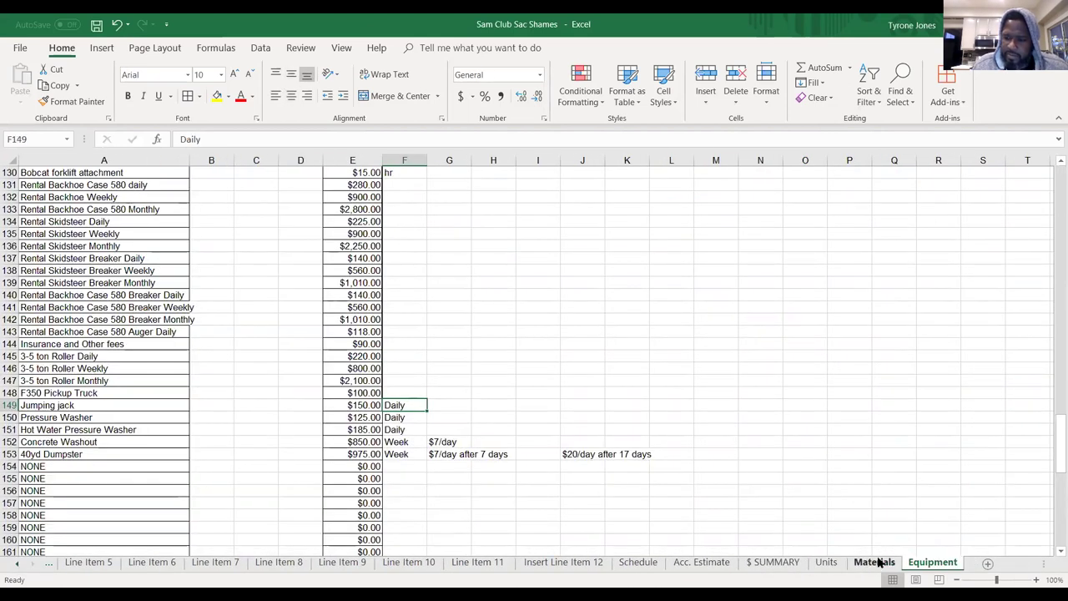
pyautogui.click(877, 563)
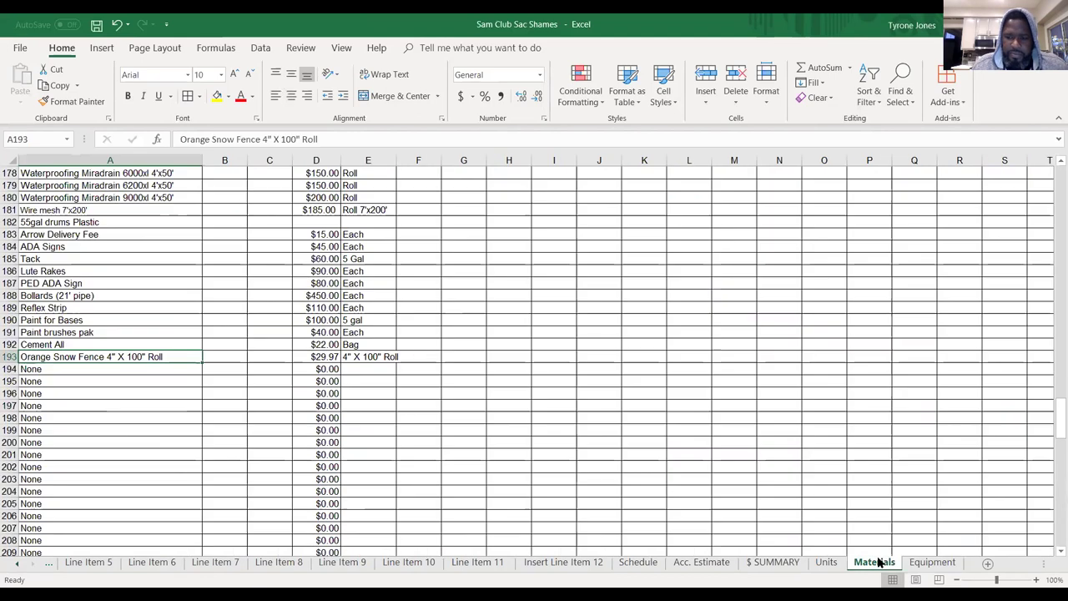
pyautogui.click(52, 370)
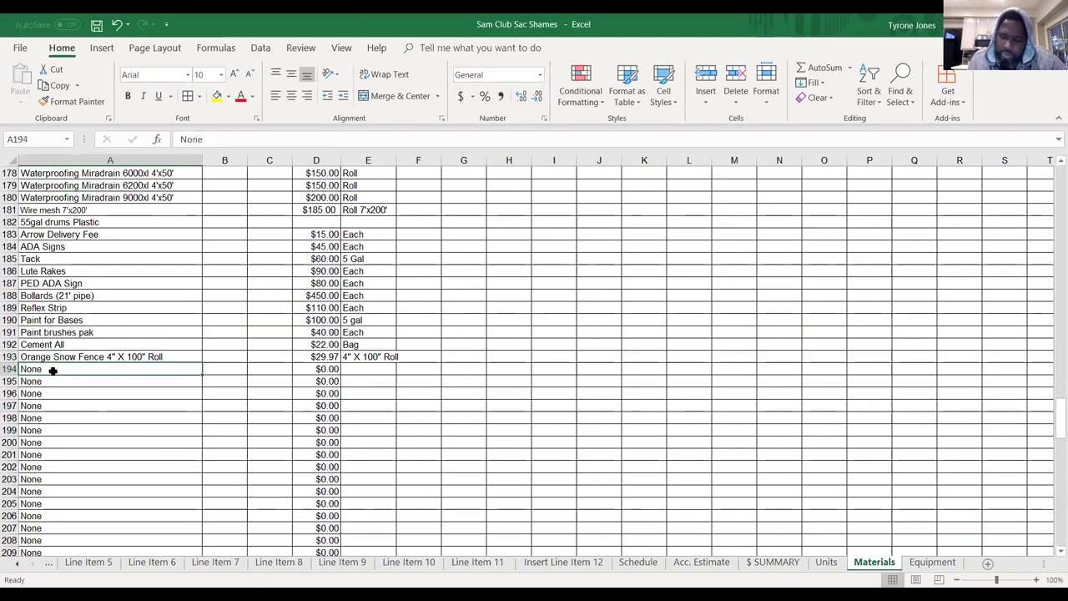
pyautogui.write('2')
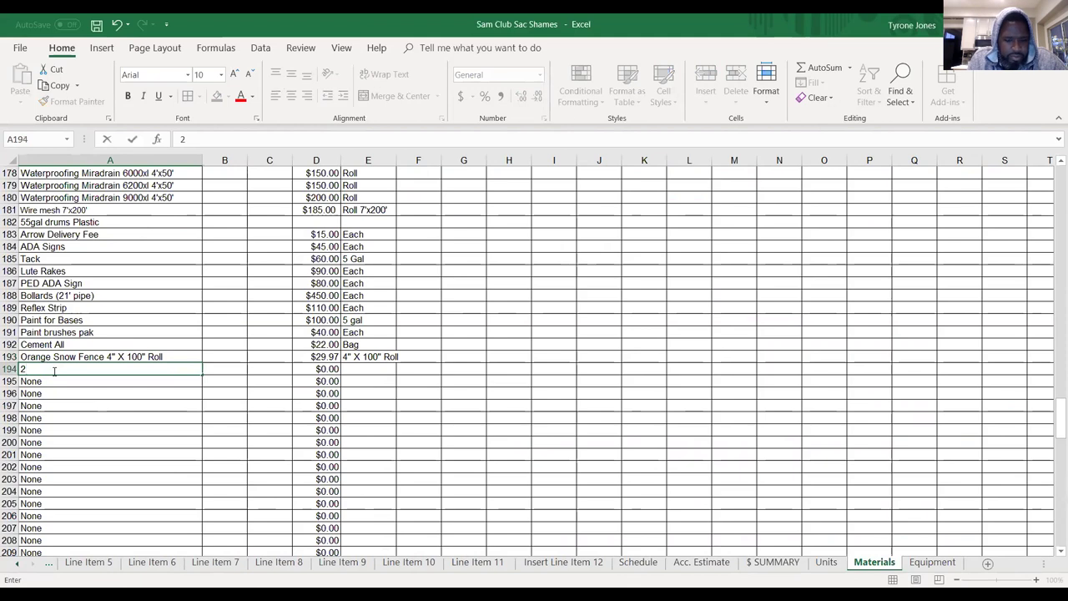
pyautogui.write('" squ')
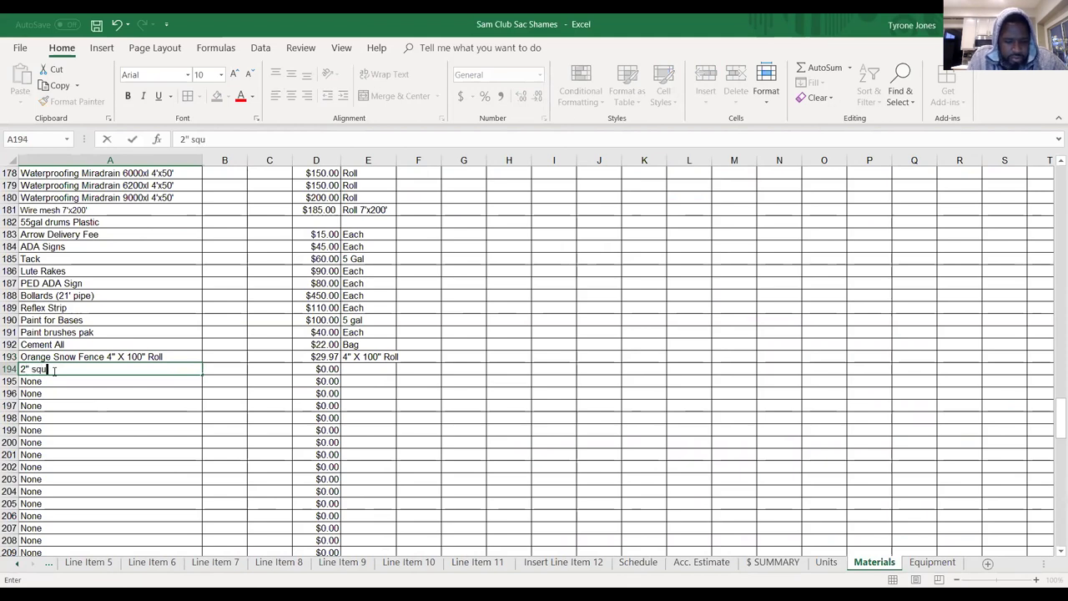
pyautogui.write('are tube')
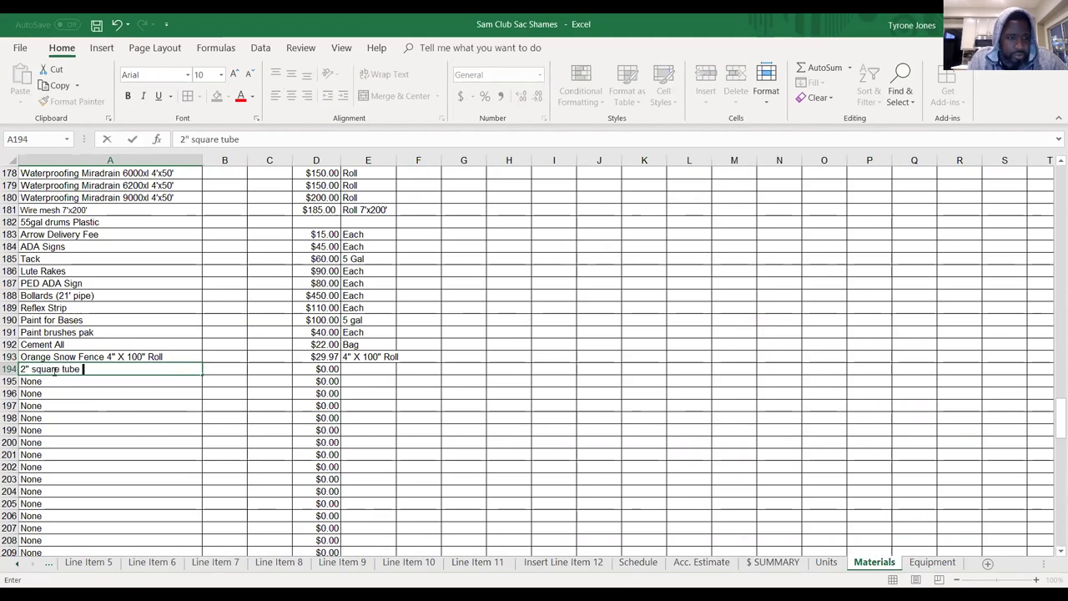
# Set the 2" square tube's price to $40.00 and its unit to Each 12".
pyautogui.click(309, 375)
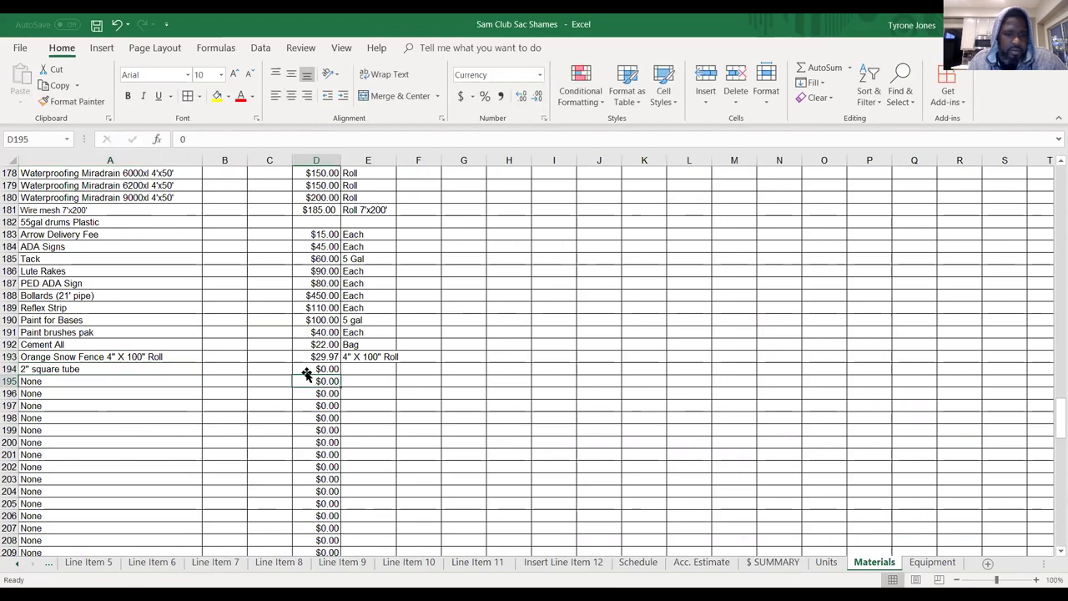
pyautogui.click(316, 368)
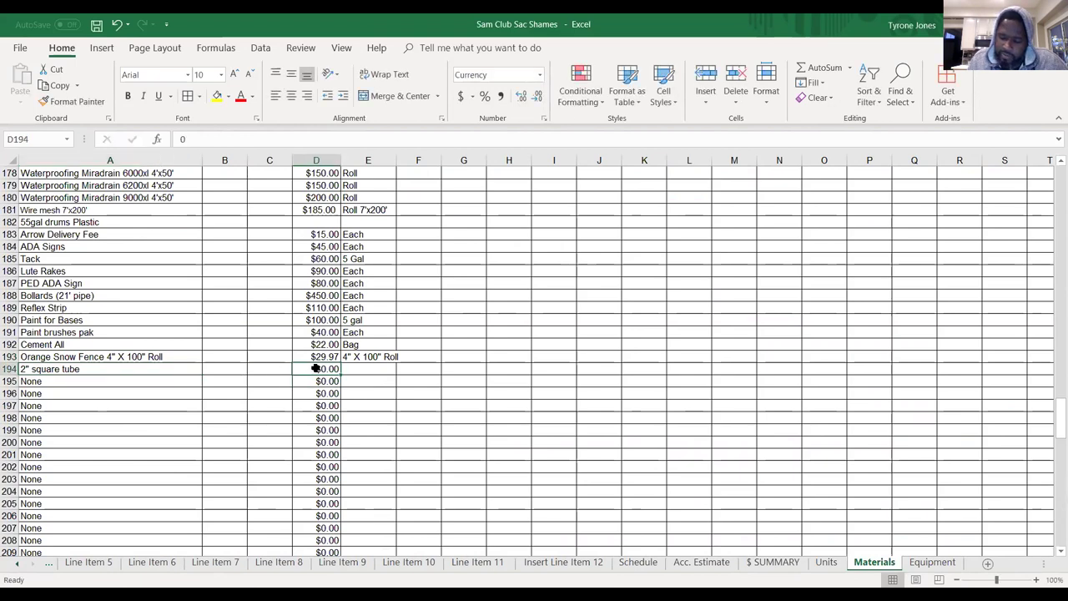
pyautogui.press('Right')
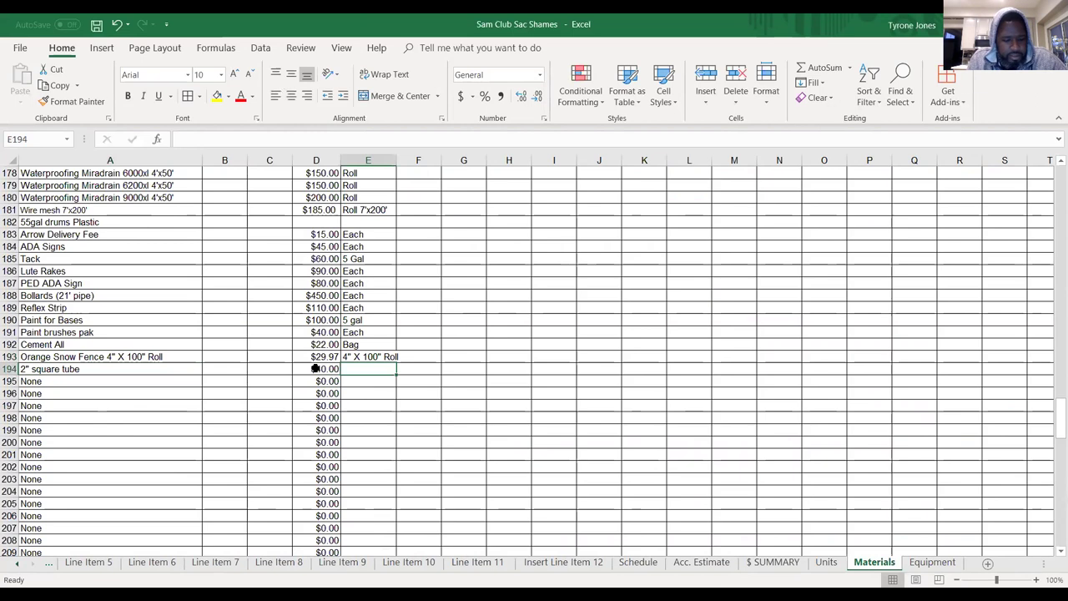
pyautogui.write('Each ')
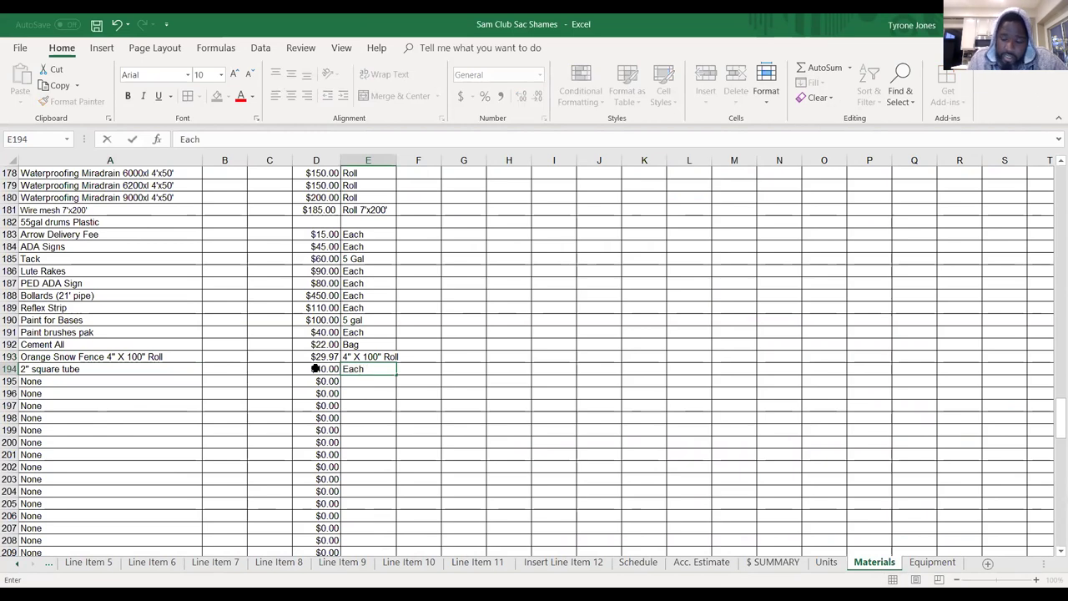
pyautogui.write('12"')
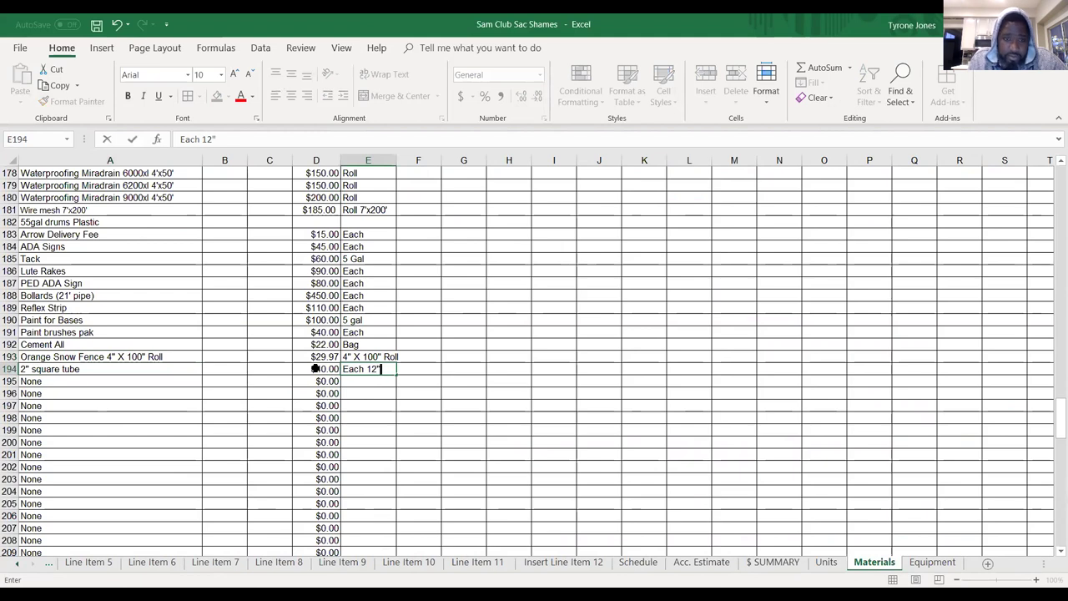
pyautogui.click(274, 394)
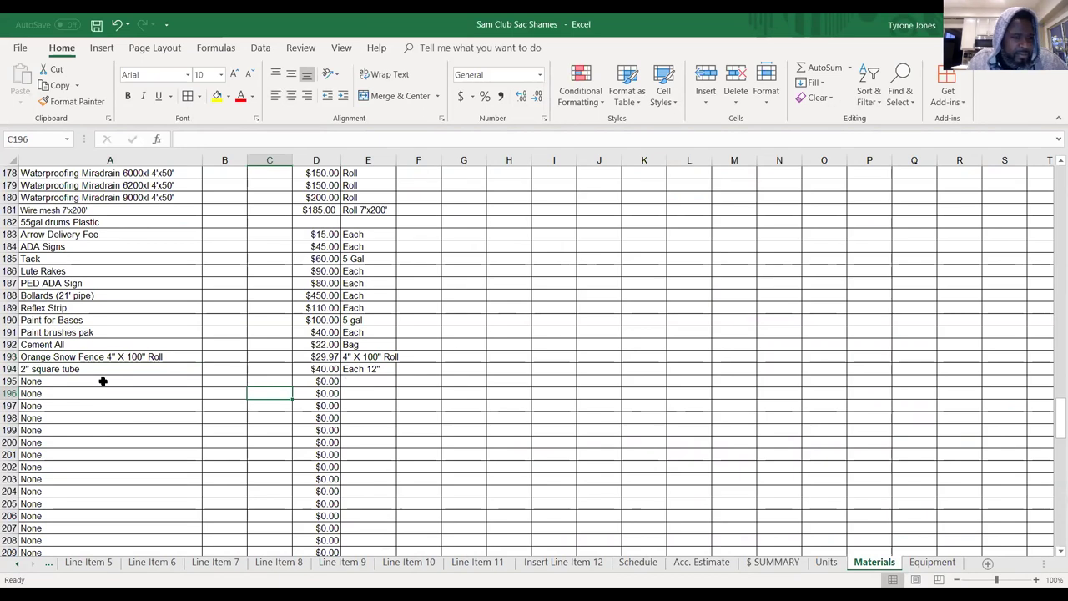
# Enter Bolts For ADA Signs as a new material in row 195, below the square tube.
pyautogui.click(100, 383)
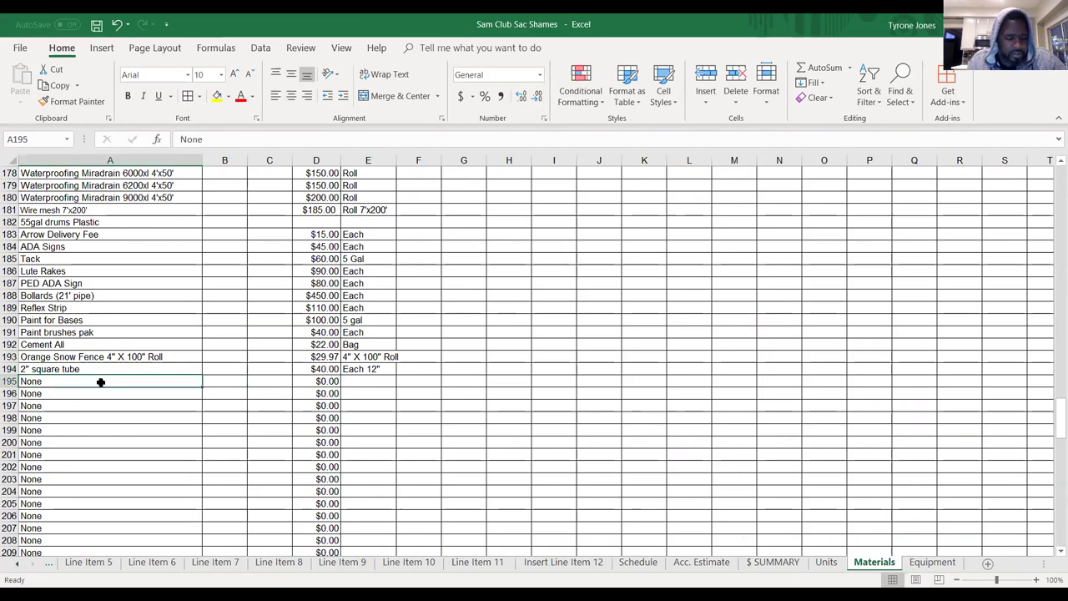
pyautogui.write('Bolt')
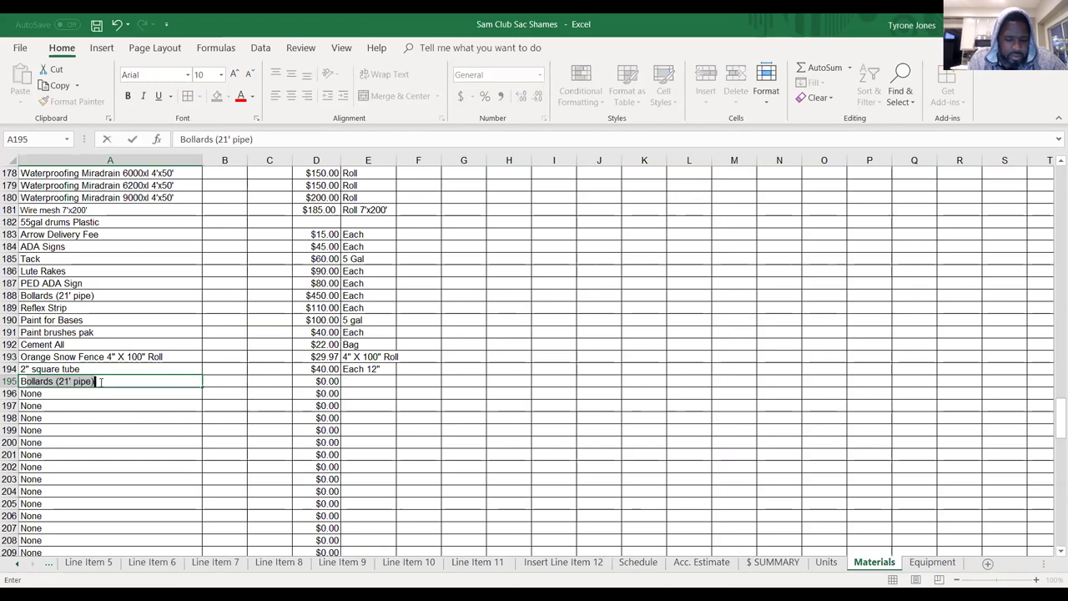
pyautogui.write('s ')
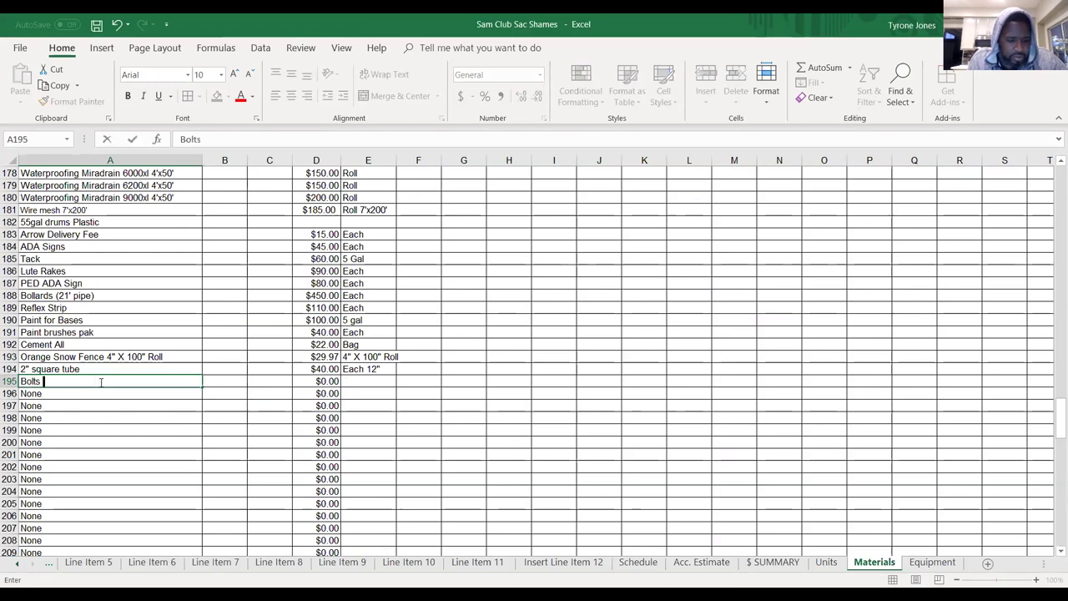
pyautogui.write('For AD')
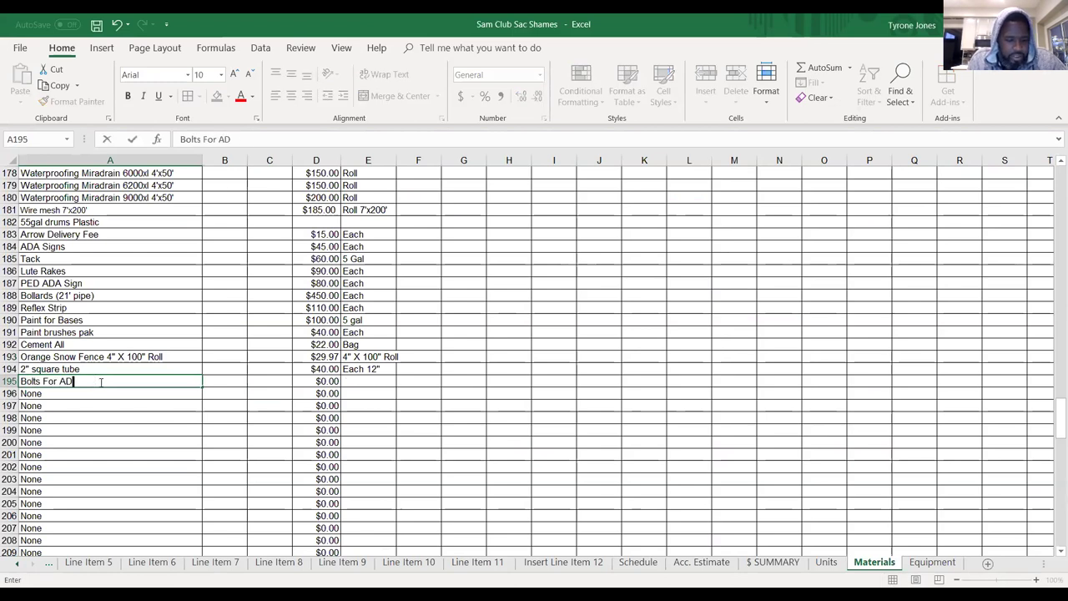
pyautogui.write('A Signs')
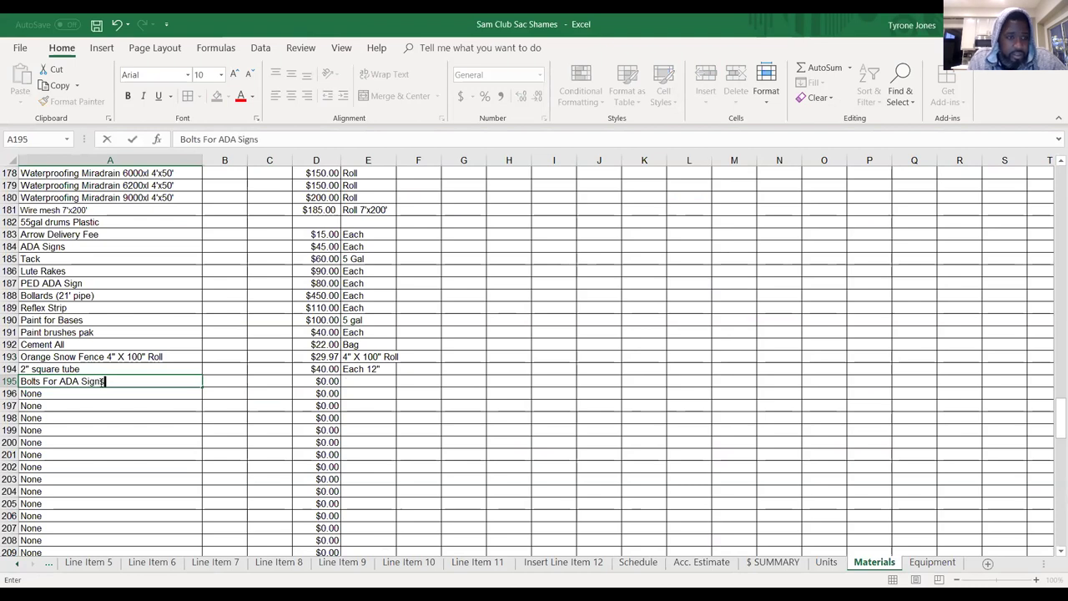
# Set the price of the ADA sign bolts to 0.20 with the unit Each 12", and save the workbook.
pyautogui.click(302, 382)
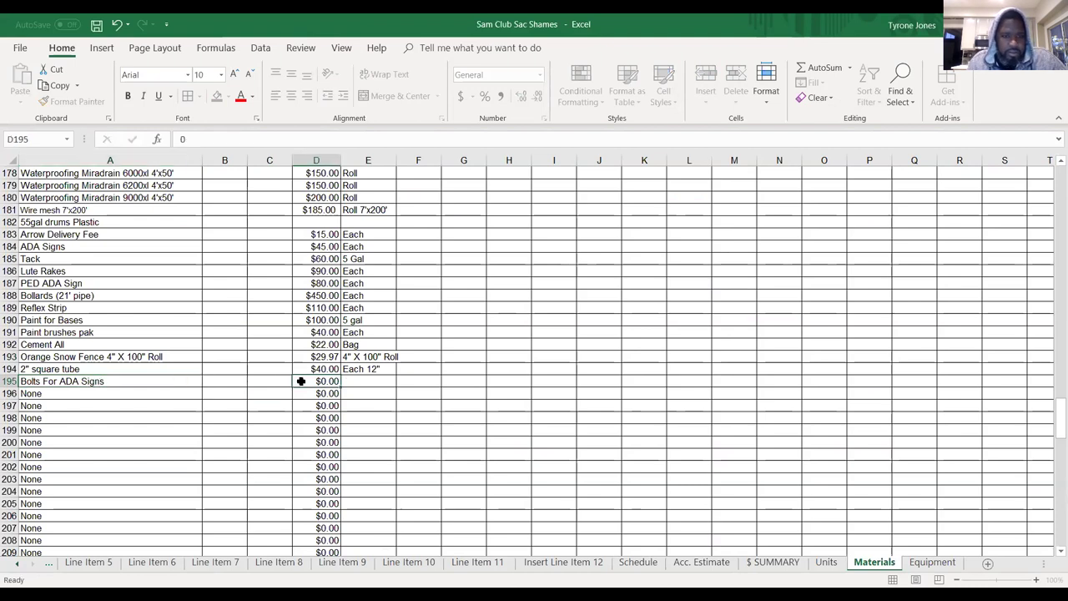
pyautogui.write('.20')
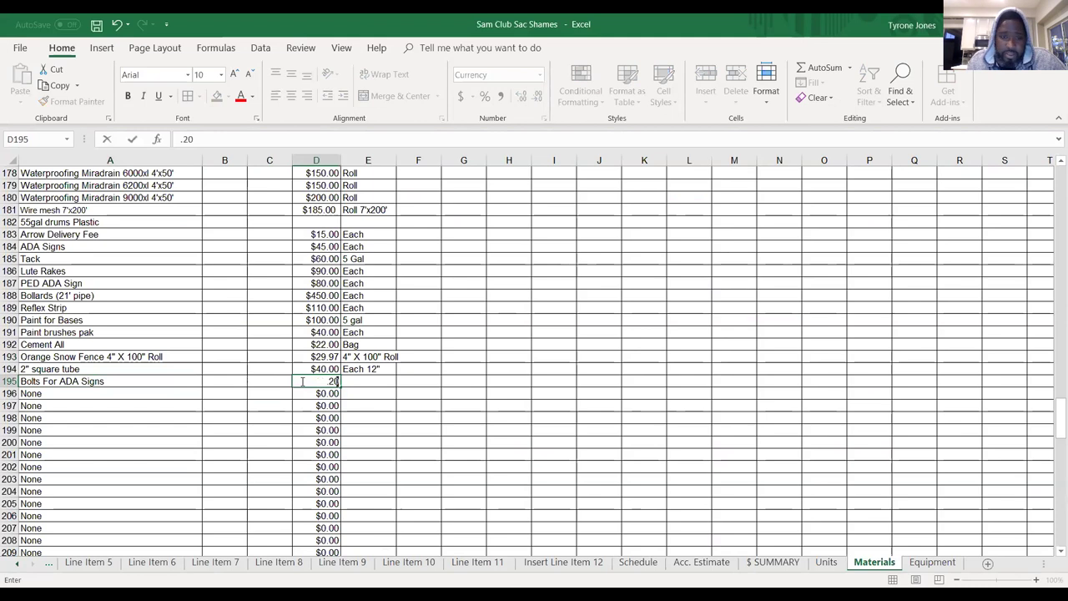
pyautogui.press('Tab')
pyautogui.write('Each')
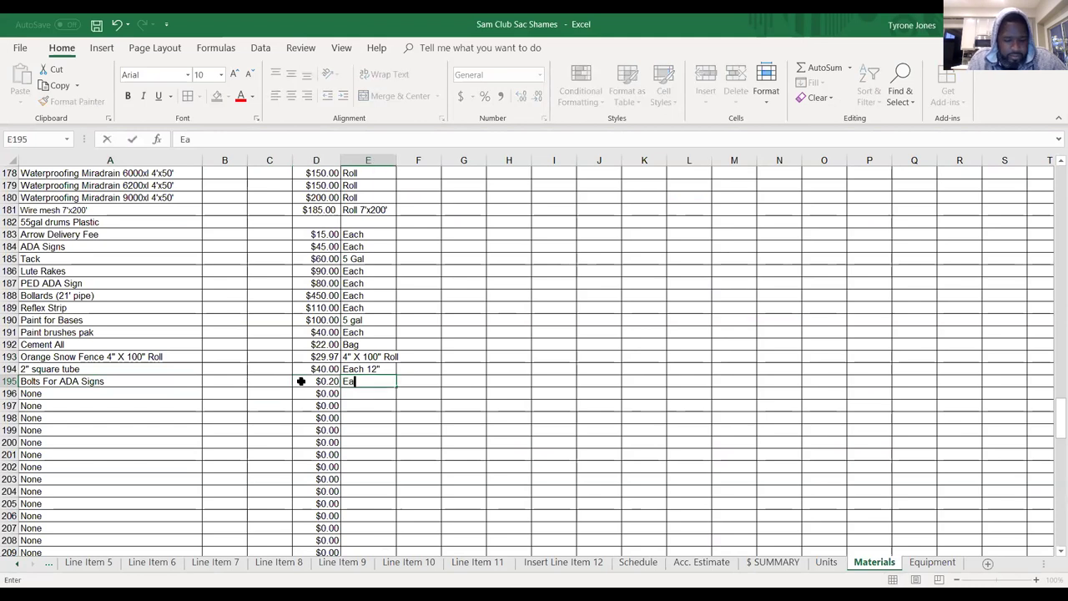
pyautogui.click(229, 460)
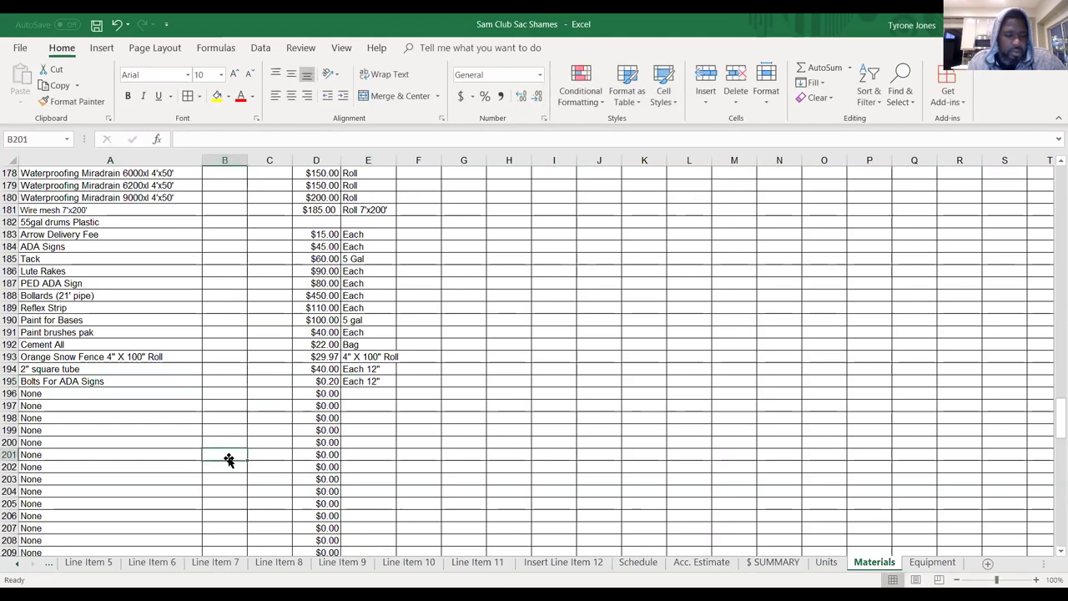
pyautogui.click(17, 565)
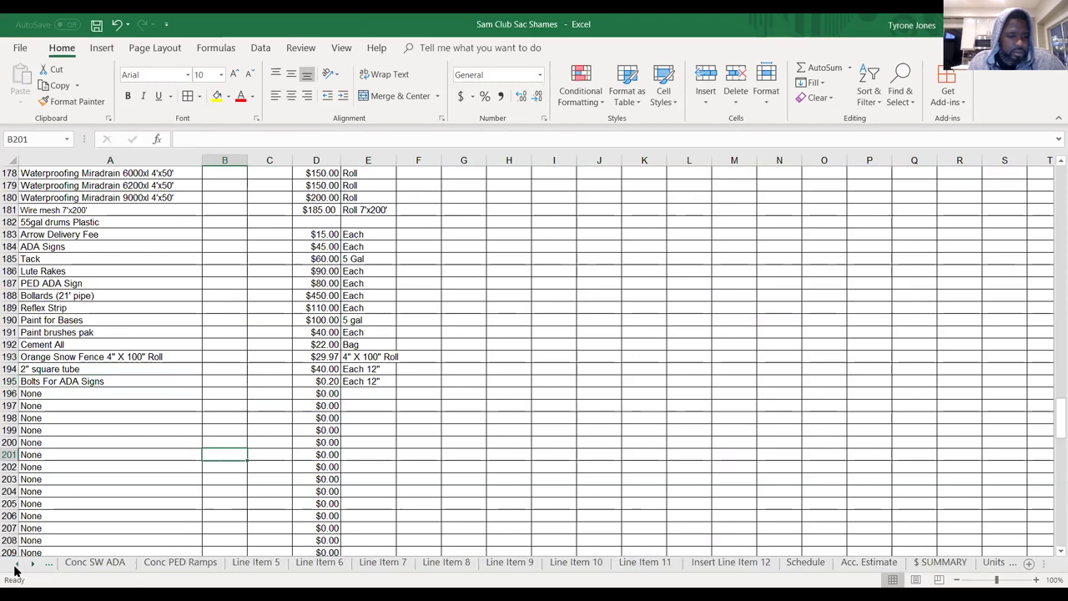
pyautogui.click(95, 26)
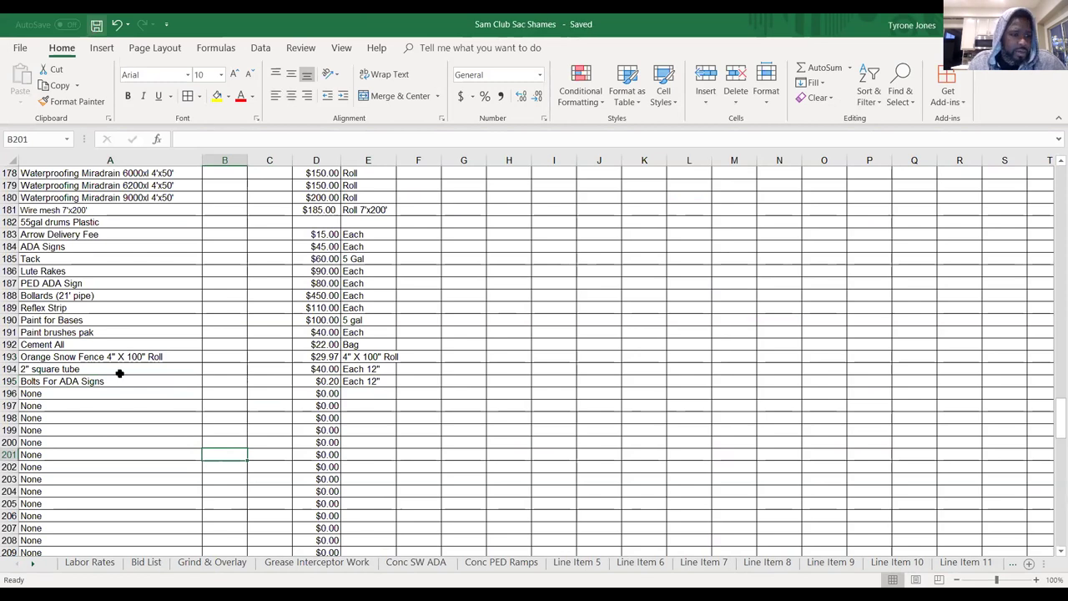
# On the Grind & Overlay sheet, choose 2" square tube as the raw material in row 138.
pyautogui.click(215, 564)
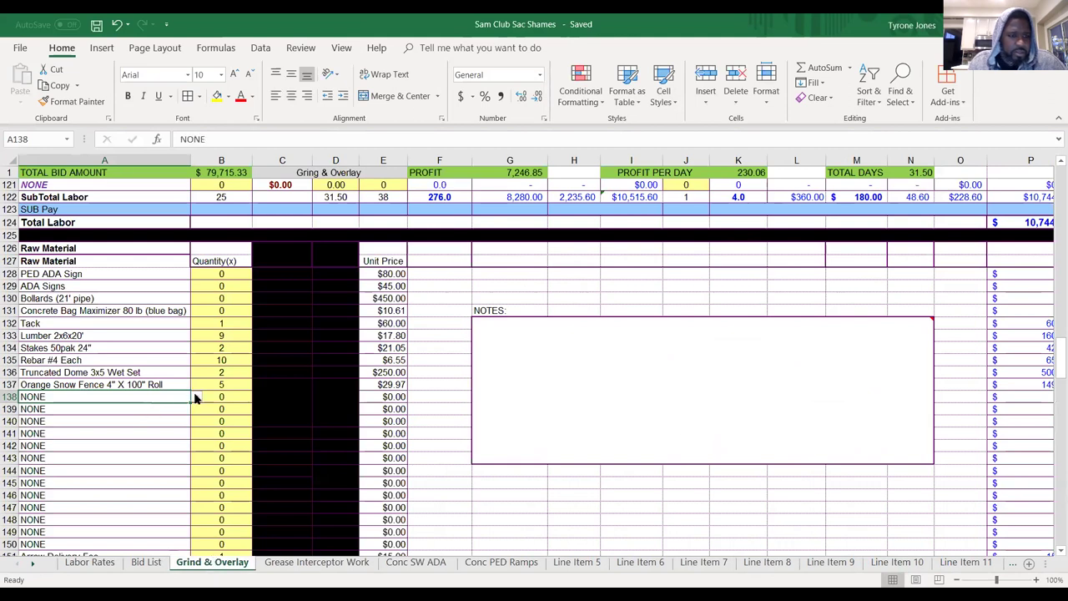
pyautogui.click(196, 397)
pyautogui.moveTo(197, 414); pyautogui.dragTo(194, 454)
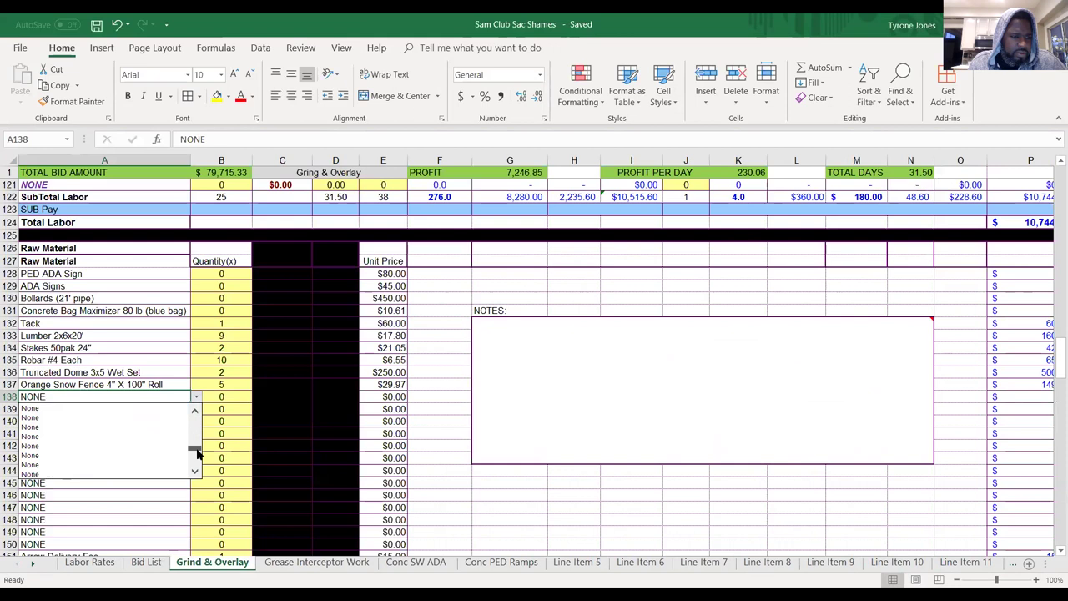
pyautogui.click(196, 414)
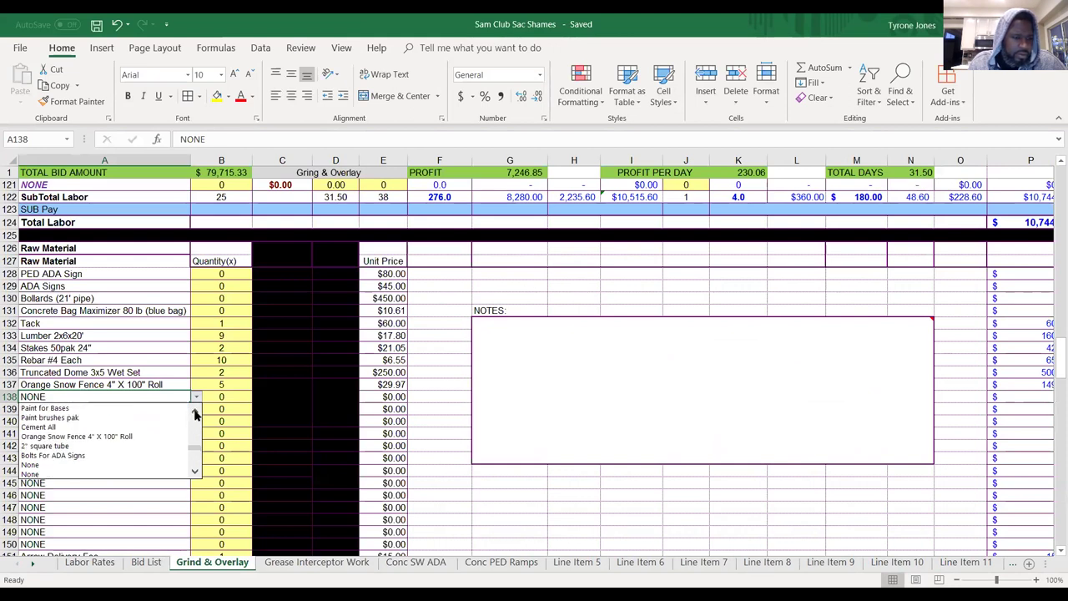
pyautogui.click(136, 446)
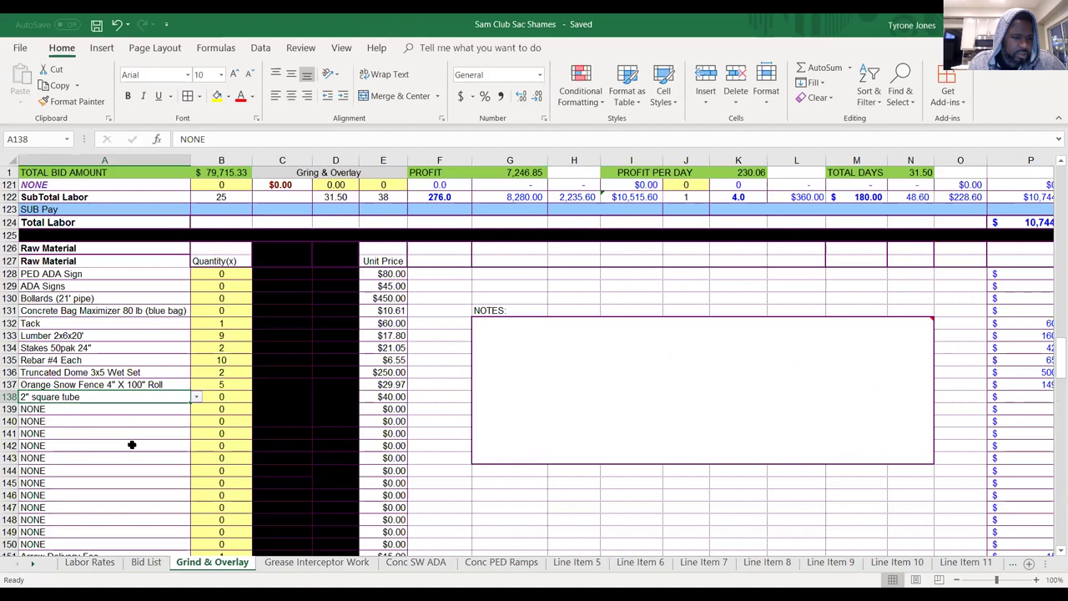
# Choose Bolts For ADA Signs as the raw material in row 139, below the square tube.
pyautogui.moveTo(190, 408); pyautogui.dragTo(189, 421)
pyautogui.click(180, 409)
pyautogui.click(195, 409)
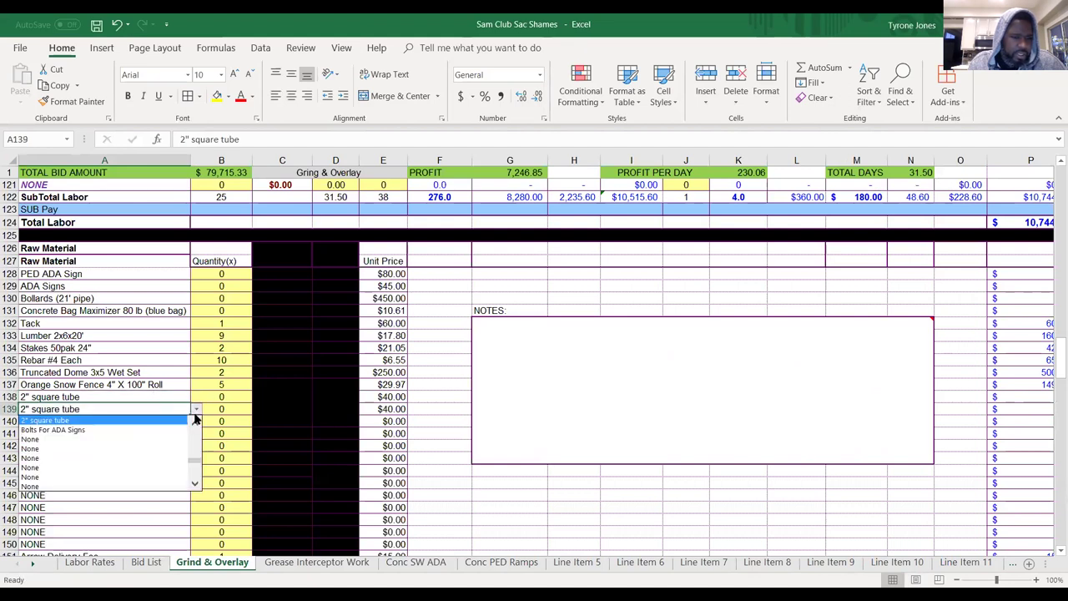
pyautogui.click(171, 429)
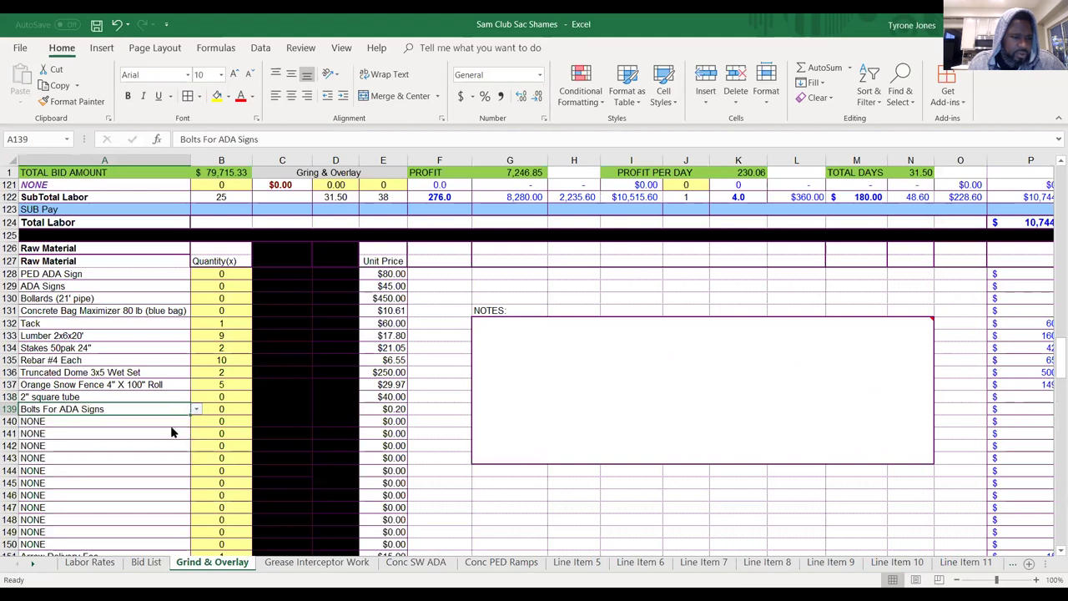
# Set the ADA Signs quantity to 23 in the raw material list.
pyautogui.click(163, 287)
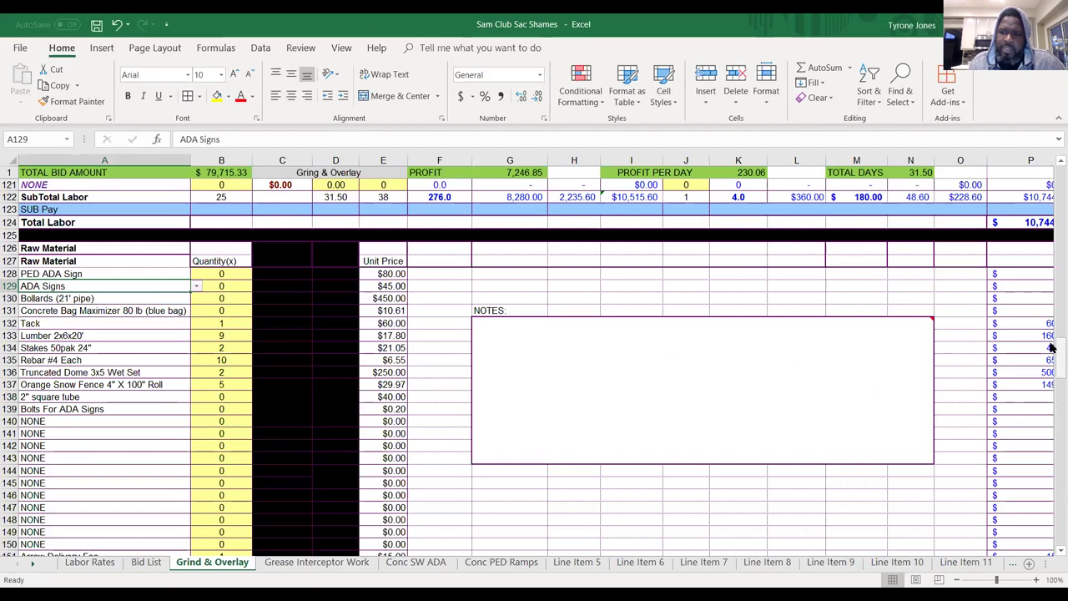
pyautogui.moveTo(1049, 329)
pyautogui.mouseDown()
pyautogui.moveTo(1049, 272)
pyautogui.moveTo(1052, 347)
pyautogui.mouseUp()
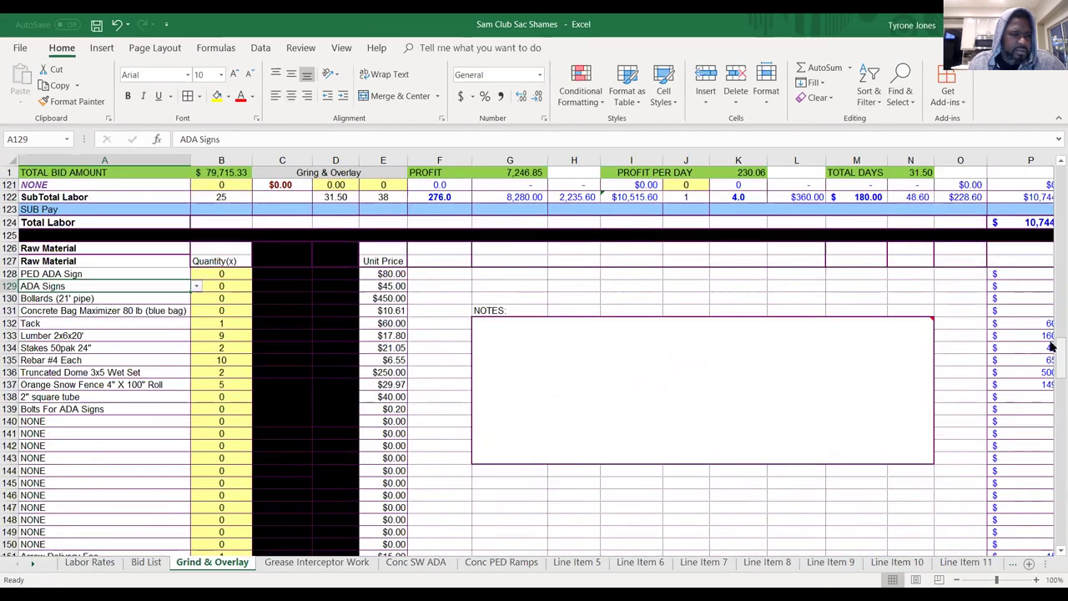
pyautogui.click(221, 287)
pyautogui.write('22')
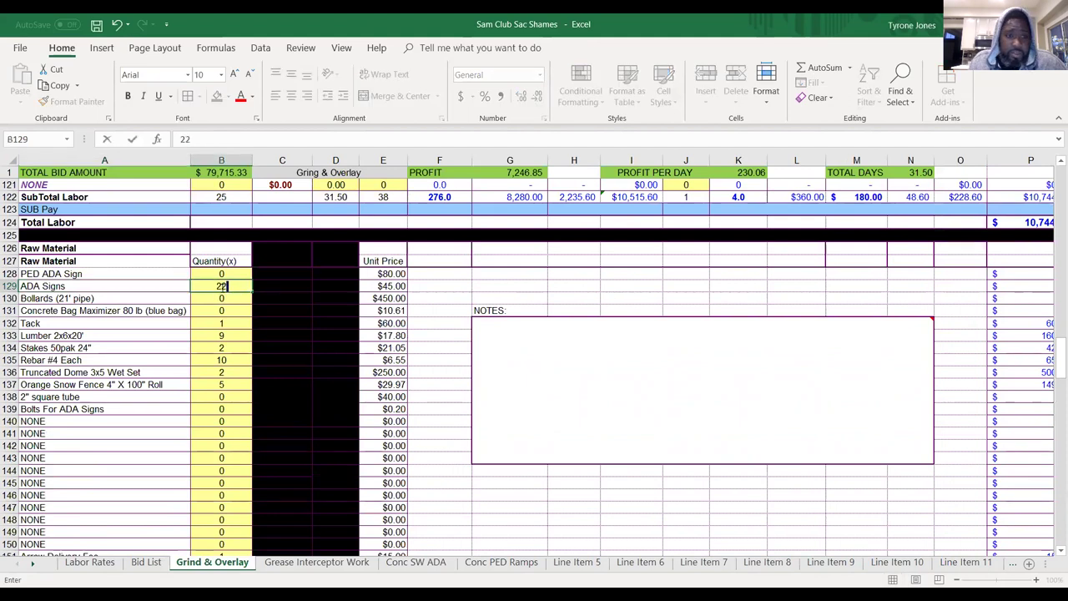
pyautogui.hotkey('ctrl', 'Return')
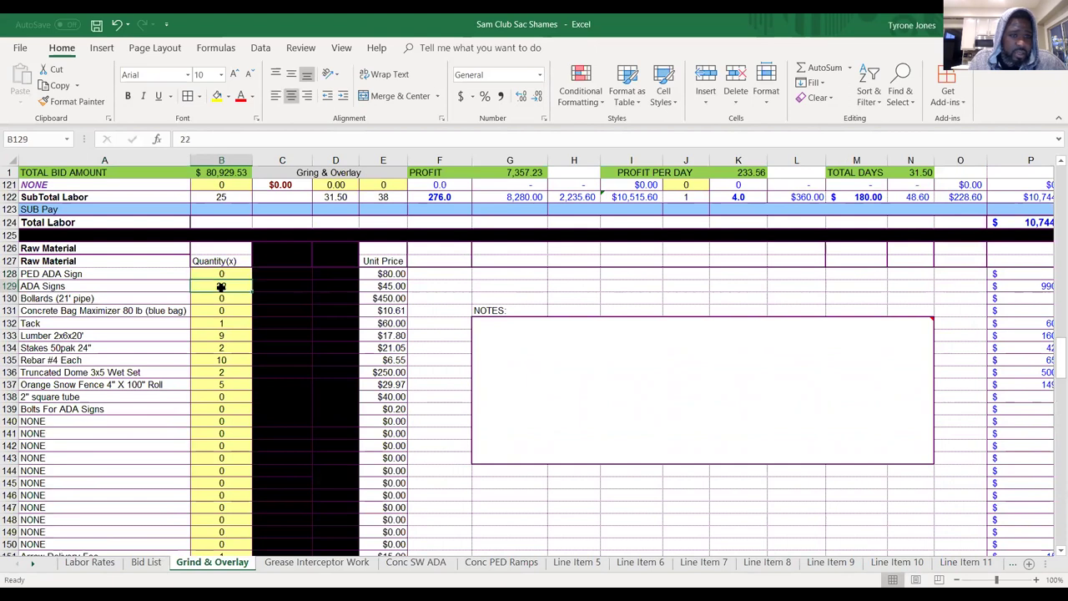
pyautogui.write('23')
pyautogui.press('Up')
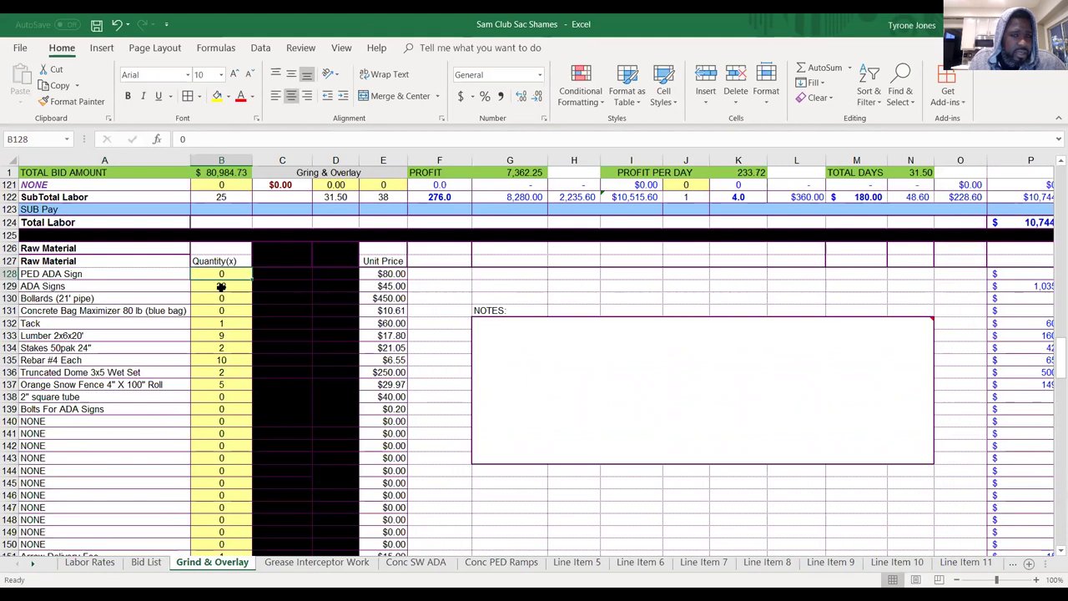
# Set the quantity of Bollards (21' pipe) to 5 and of Concrete Bag Maximizer 80 lb to 10.
pyautogui.press('Down')
pyautogui.press('Down')
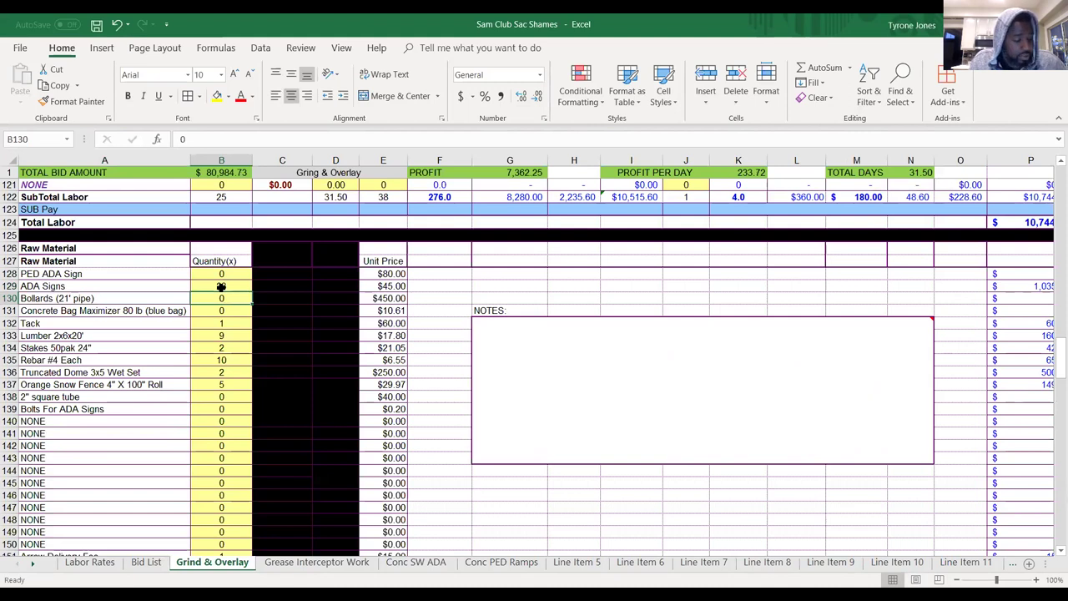
pyautogui.write('5')
pyautogui.press('Tab')
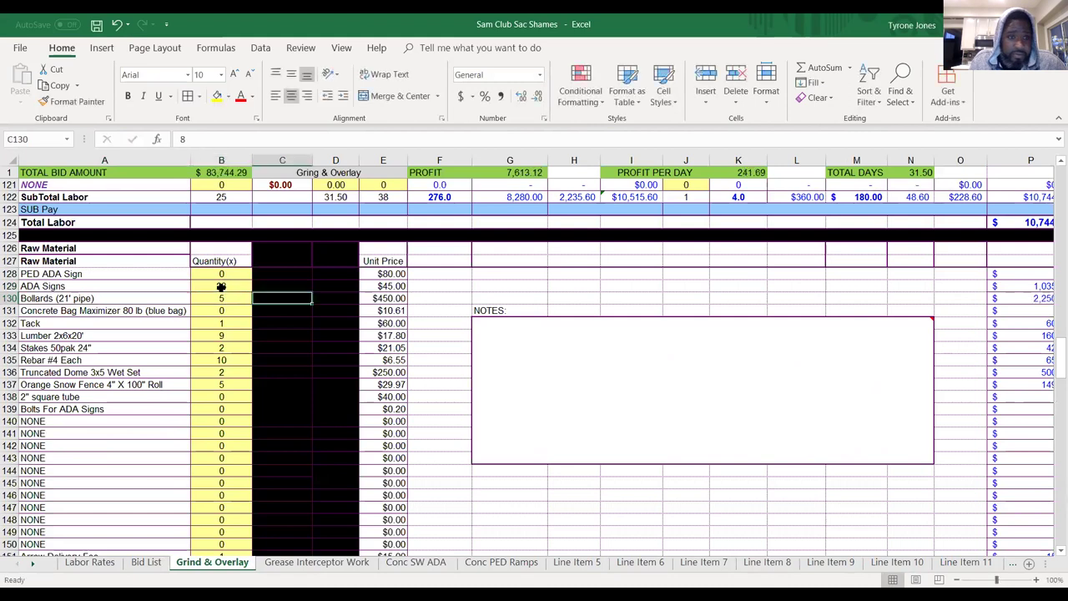
pyautogui.hotkey('shift', 'Tab')
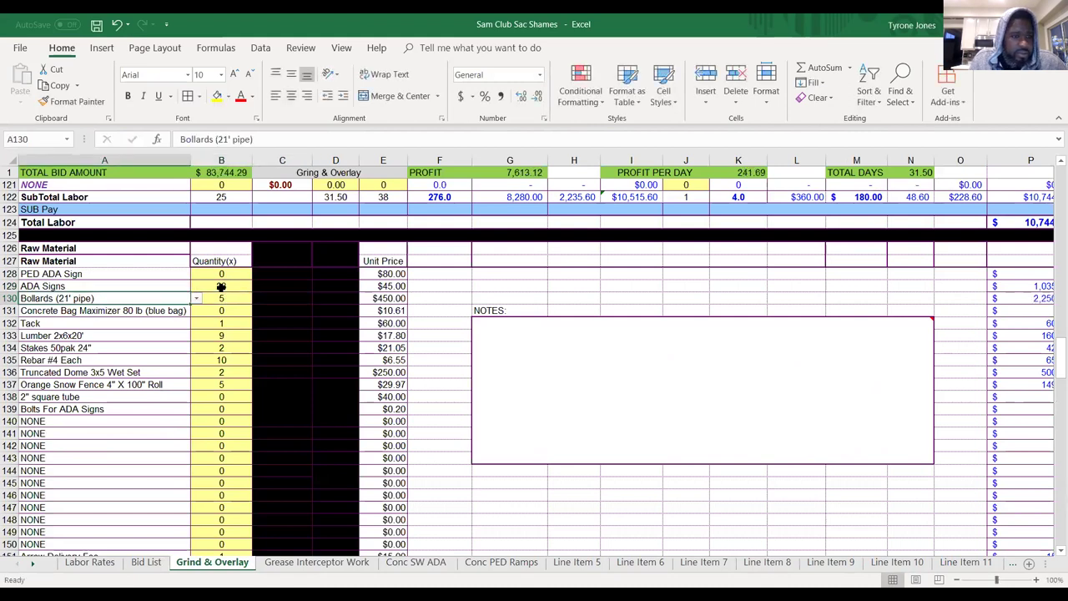
pyautogui.press('Down')
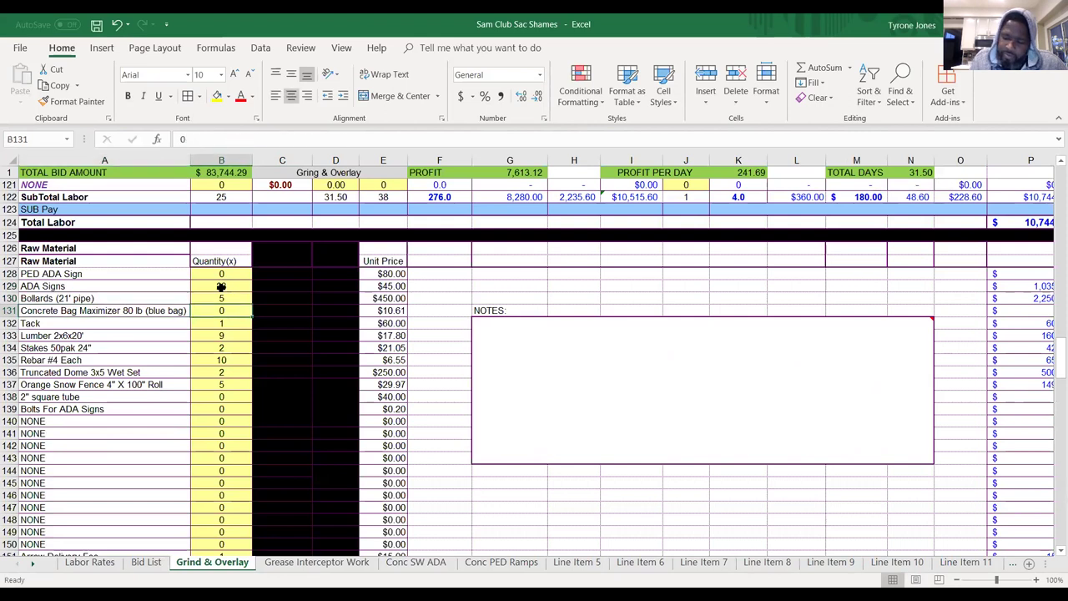
pyautogui.write('10')
pyautogui.press('Return')
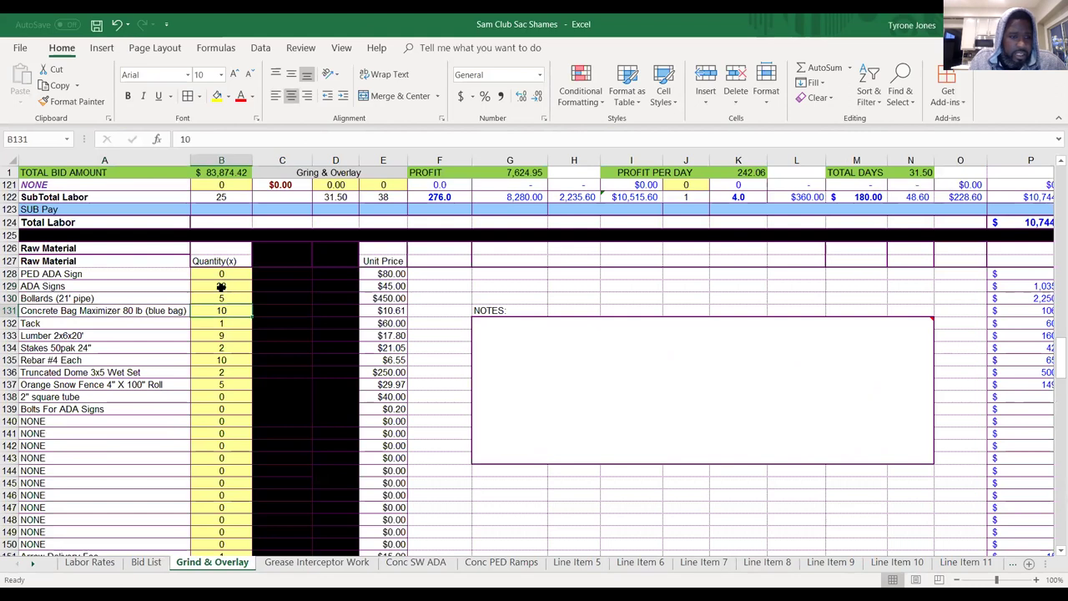
# Set the Bolts For ADA Signs quantity to 56 in row 139.
pyautogui.press('Down')
pyautogui.press('Down')
pyautogui.press('Down')
pyautogui.press('Down')
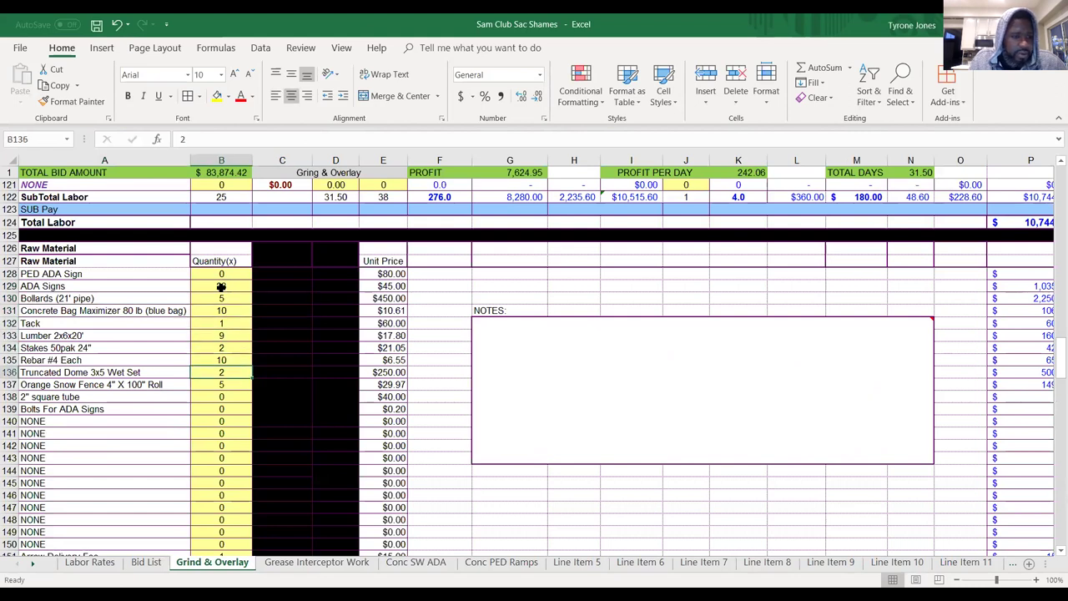
pyautogui.press('Down')
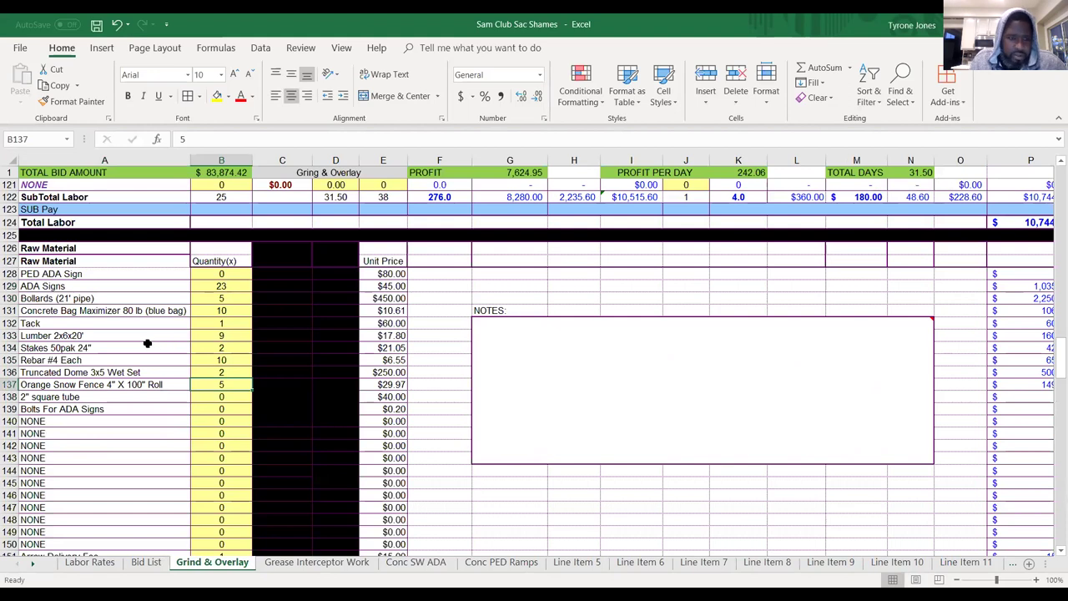
pyautogui.press('Down')
pyautogui.press('Down')
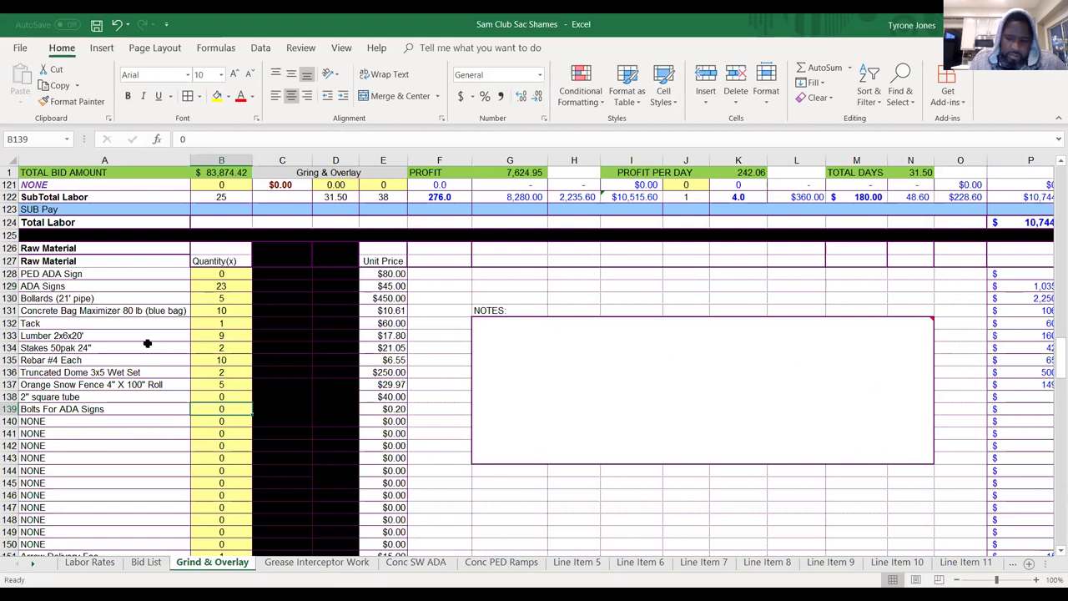
pyautogui.write('4')
pyautogui.press('BackSpace')
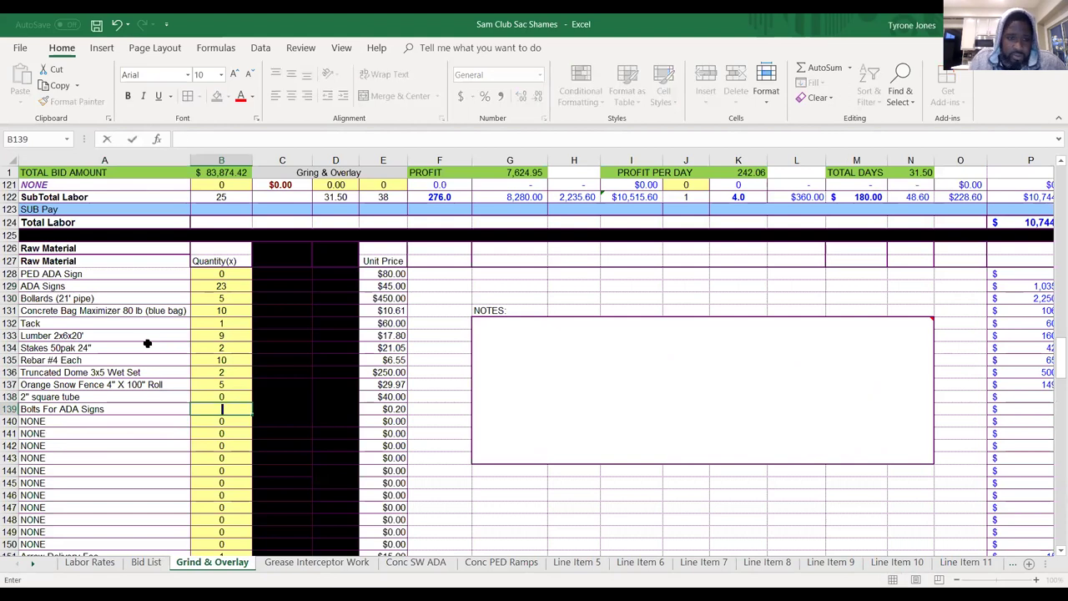
pyautogui.write('50')
pyautogui.press('Return')
pyautogui.press('Up')
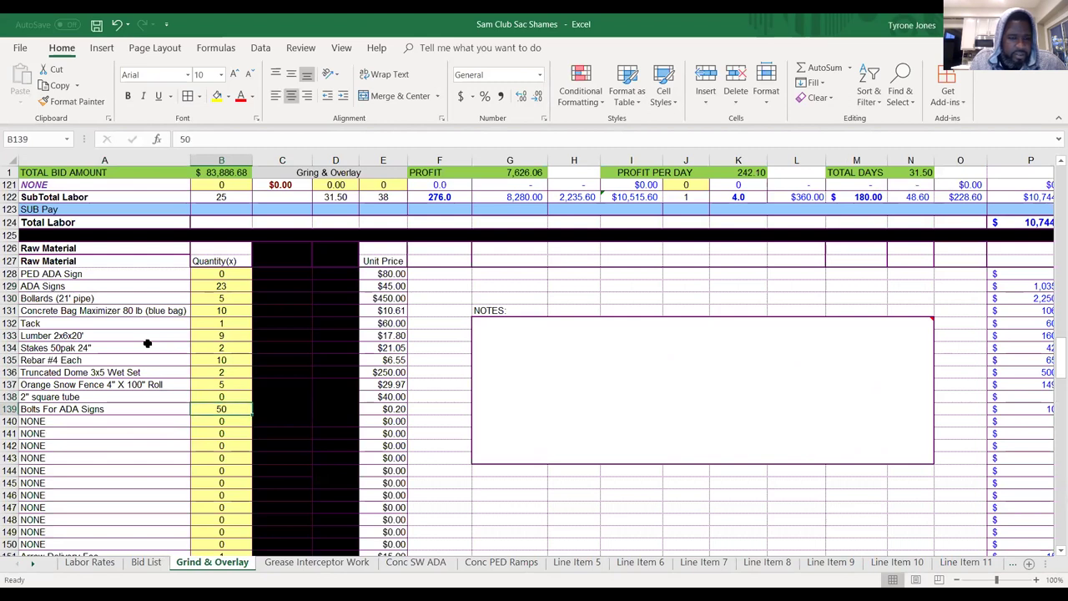
pyautogui.write('56')
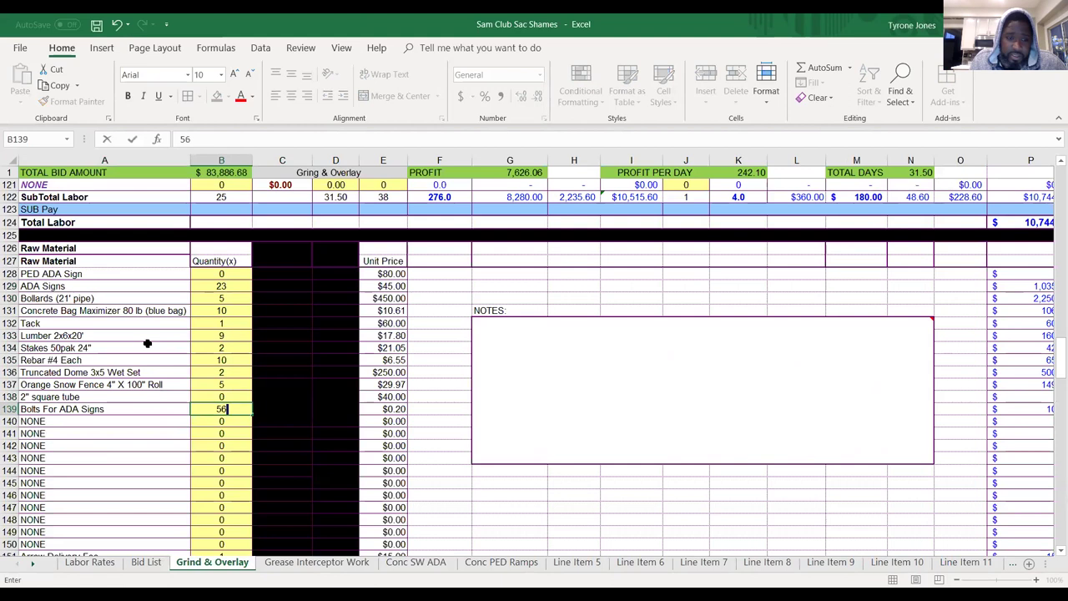
pyautogui.press('Return')
# Set the 2" square tube quantity to 14 in row 138.
pyautogui.press('Up')
pyautogui.press('Up')
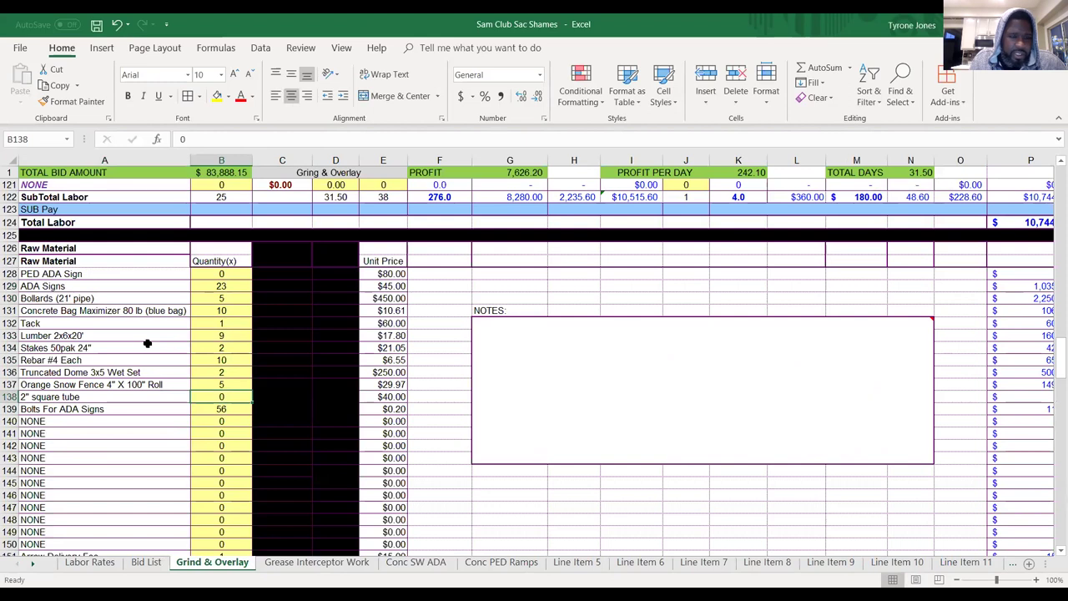
pyautogui.write('14')
pyautogui.press('Return')
pyautogui.press('Up')
pyautogui.press('Left')
pyautogui.press('Down')
pyautogui.press('Down')
pyautogui.press('Down')
pyautogui.press('Down')
pyautogui.press('Down')
pyautogui.press('Down')
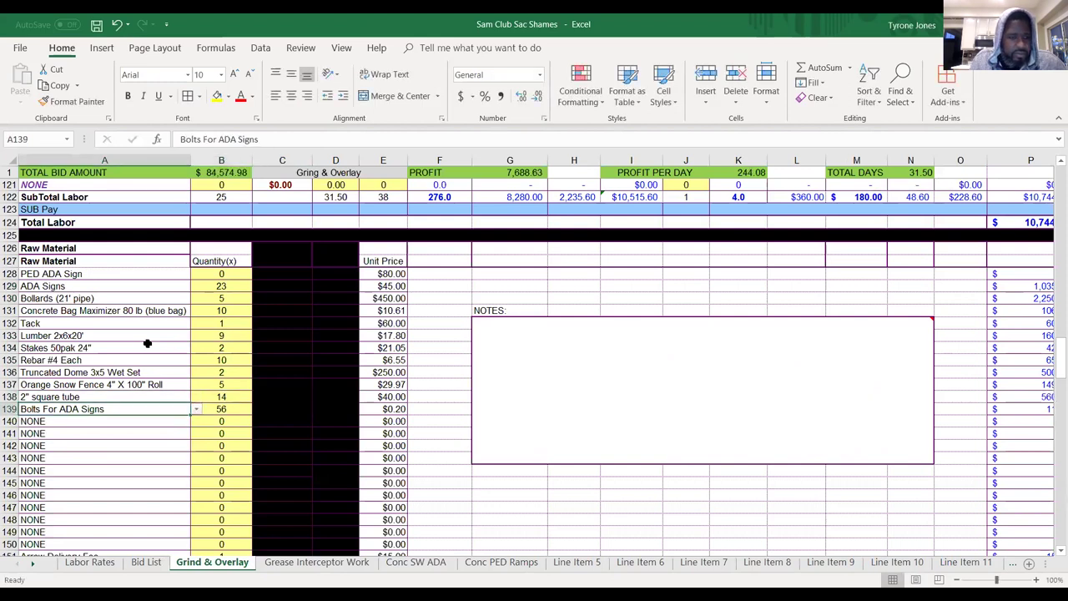
pyautogui.press('Up')
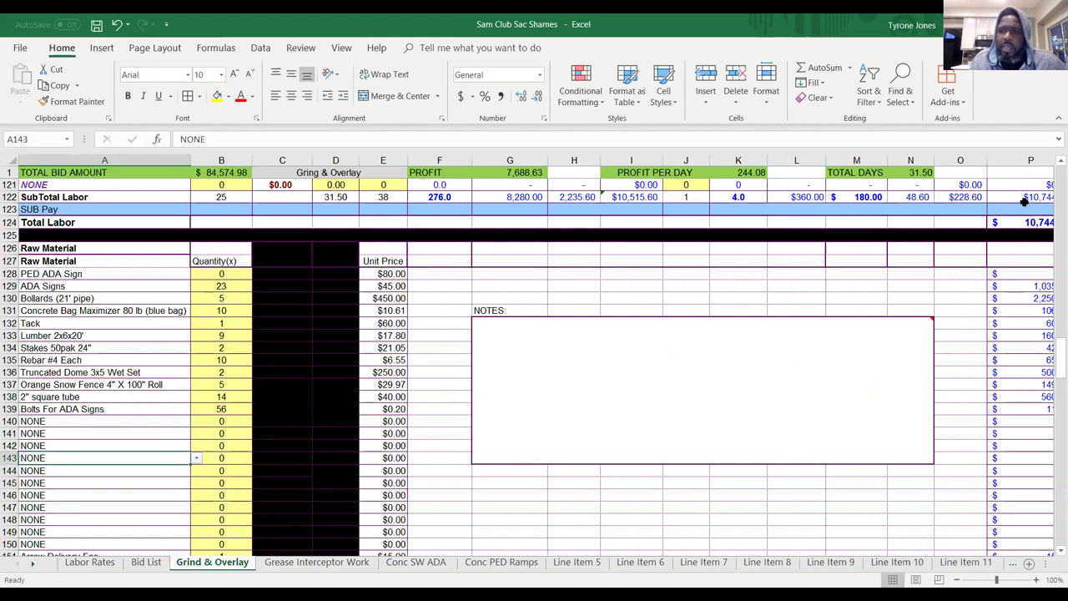
# For the Leanman in row 40, under Full depth AC @ 3" 40tons, set column D to 1 and column E to 8.
pyautogui.scroll(20, 1052, 182)
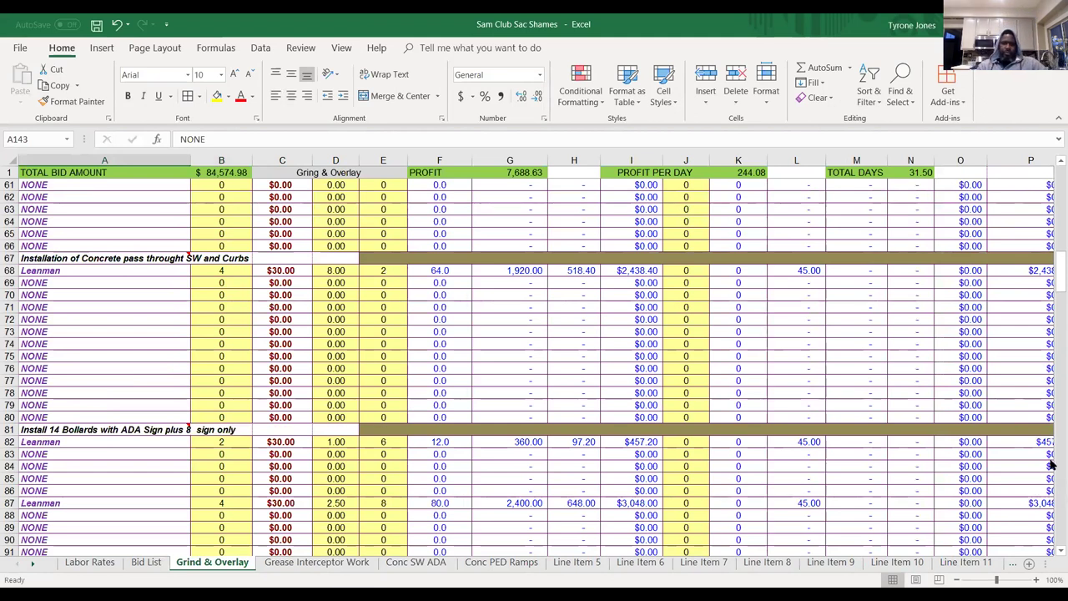
pyautogui.scroll(-10, 1051, 465)
pyautogui.scroll(-10, 1052, 465)
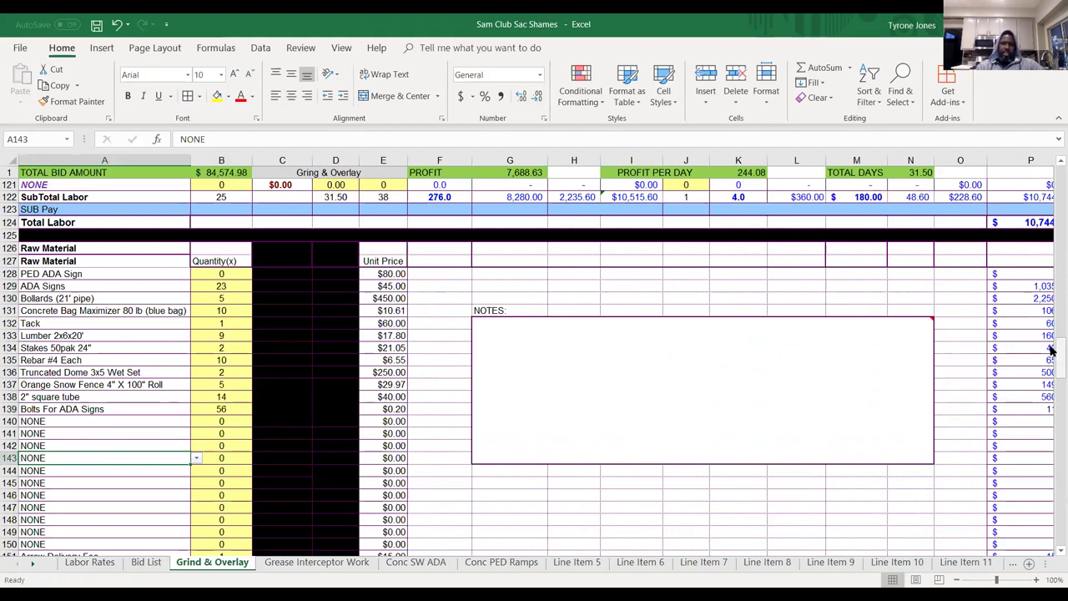
pyautogui.moveTo(1052, 350); pyautogui.dragTo(1051, 505)
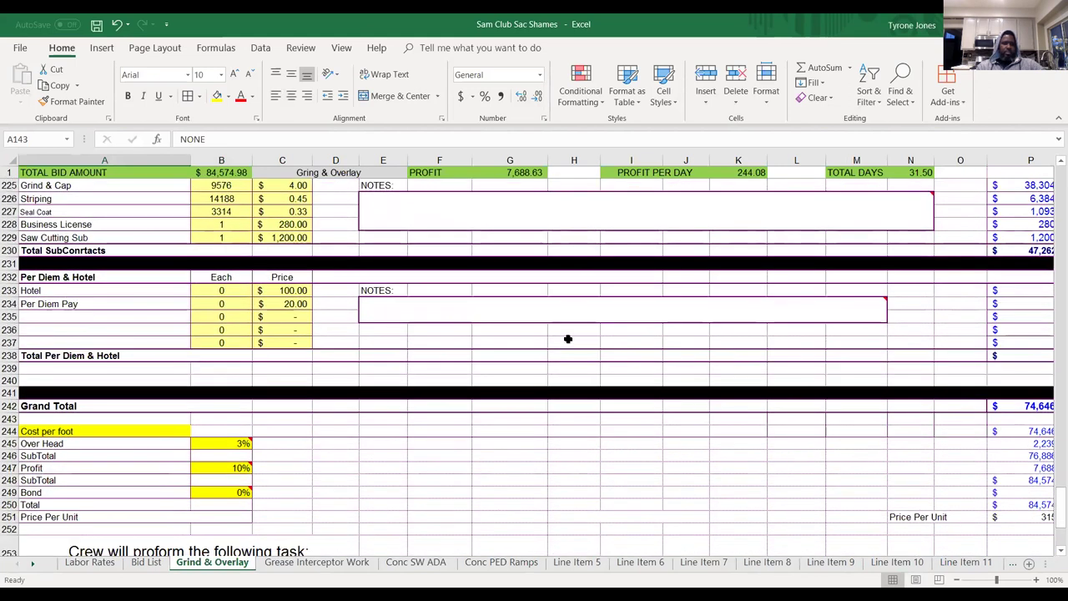
pyautogui.moveTo(1052, 500); pyautogui.dragTo(1051, 212)
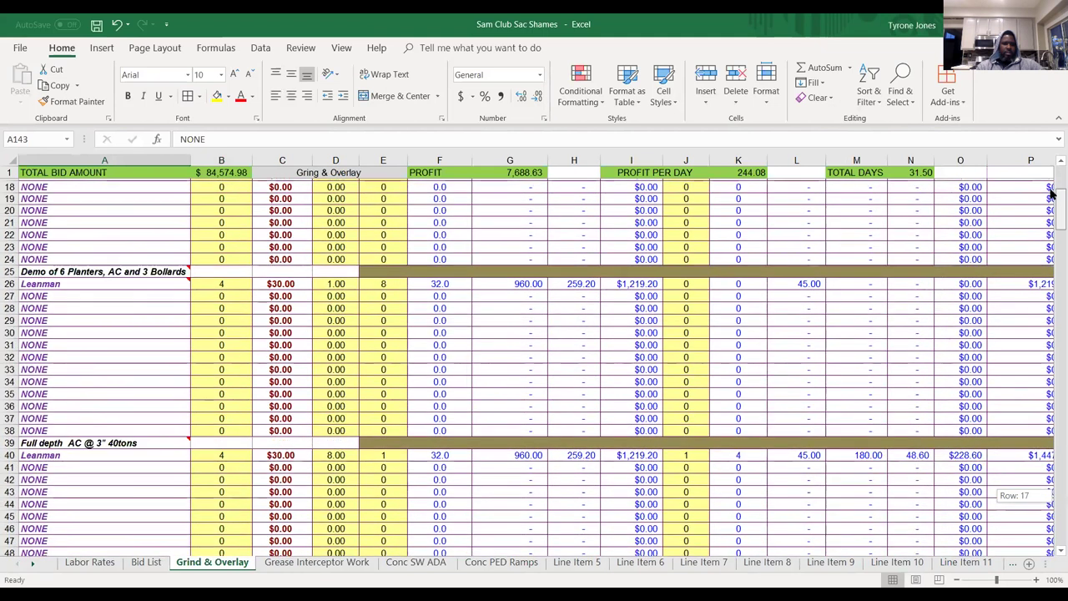
pyautogui.moveTo(1051, 194)
pyautogui.mouseDown()
pyautogui.moveTo(1053, 185)
pyautogui.moveTo(1053, 214)
pyautogui.mouseUp()
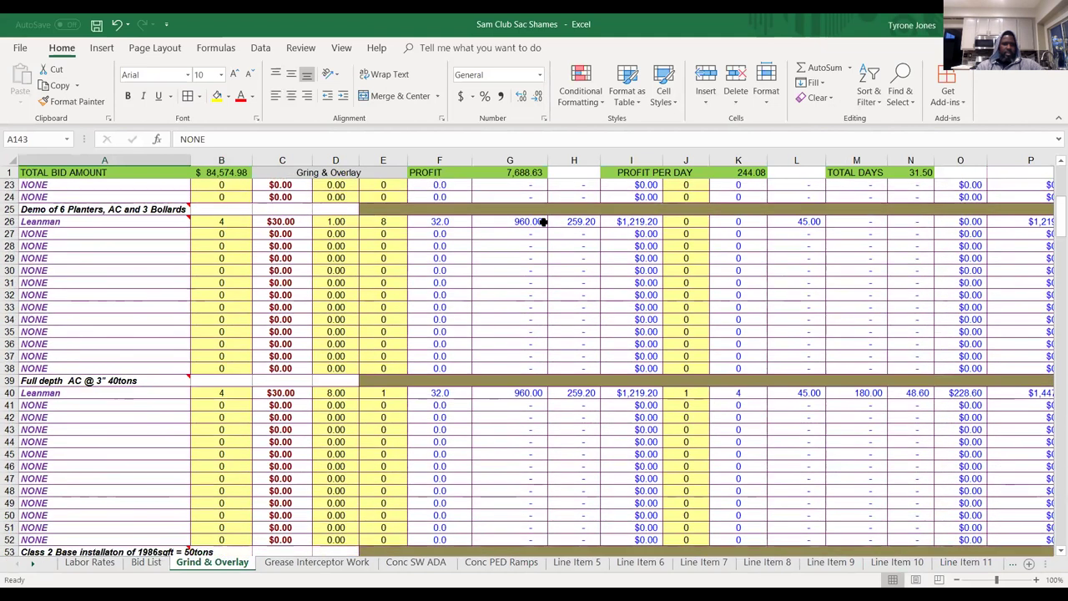
pyautogui.click(347, 398)
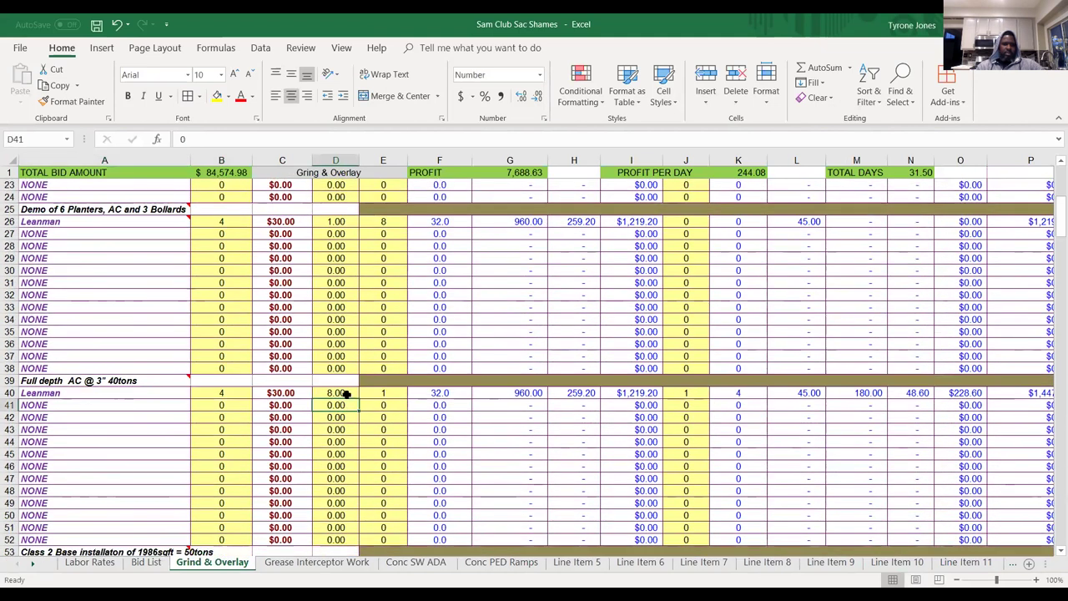
pyautogui.write('1')
pyautogui.press('Tab')
pyautogui.write('8')
pyautogui.press('Tab')
# For the Leanman in row 54, under Class 2 Base installation, set column D to 1 and column E to 8.
pyautogui.press('Down')
pyautogui.press('Down')
pyautogui.press('Down')
pyautogui.press('Down')
pyautogui.press('Down')
pyautogui.press('Down')
pyautogui.press('Down')
pyautogui.press('Down')
pyautogui.press('Down')
pyautogui.press('Down')
pyautogui.press('Down')
pyautogui.press('Down')
pyautogui.press('Down')
pyautogui.press('Down')
pyautogui.press('Down')
pyautogui.press('Down')
pyautogui.press('Down')
pyautogui.press('Down')
pyautogui.press('Down')
pyautogui.press('Down')
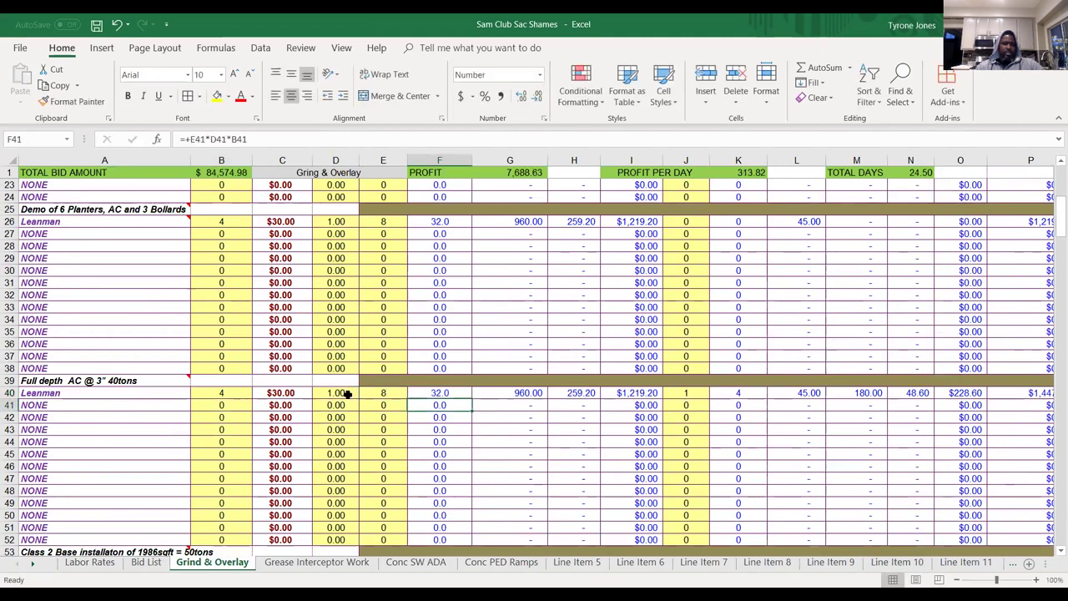
pyautogui.press('Left')
pyautogui.press('Left')
pyautogui.press('Left')
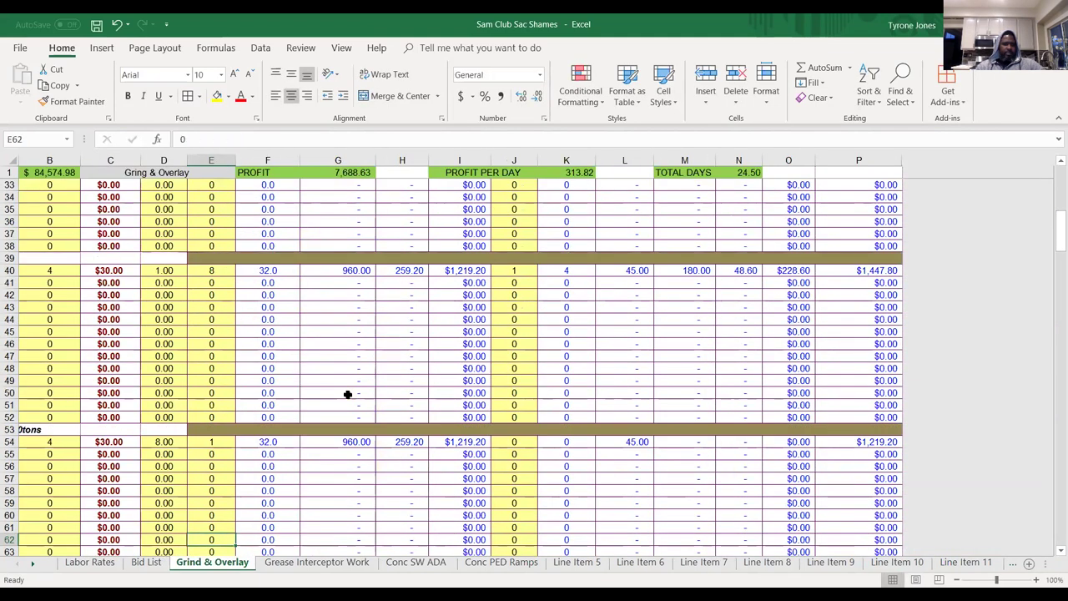
pyautogui.press('Right')
pyautogui.press('Up')
pyautogui.press('Up')
pyautogui.press('Up')
pyautogui.press('Up')
pyautogui.press('Up')
pyautogui.press('Up')
pyautogui.press('Up')
pyautogui.press('Up')
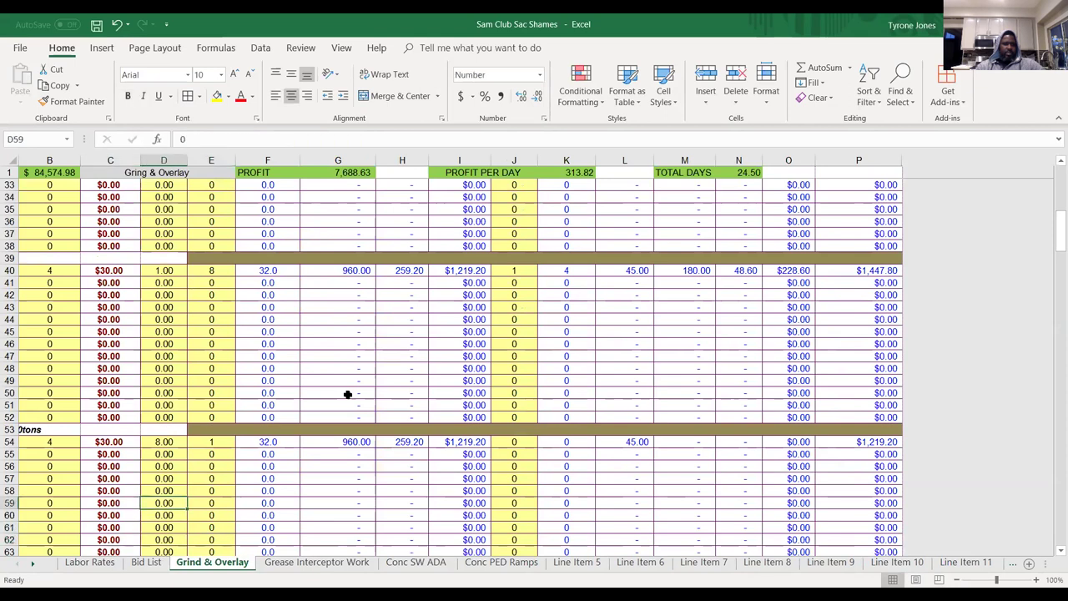
pyautogui.write('1')
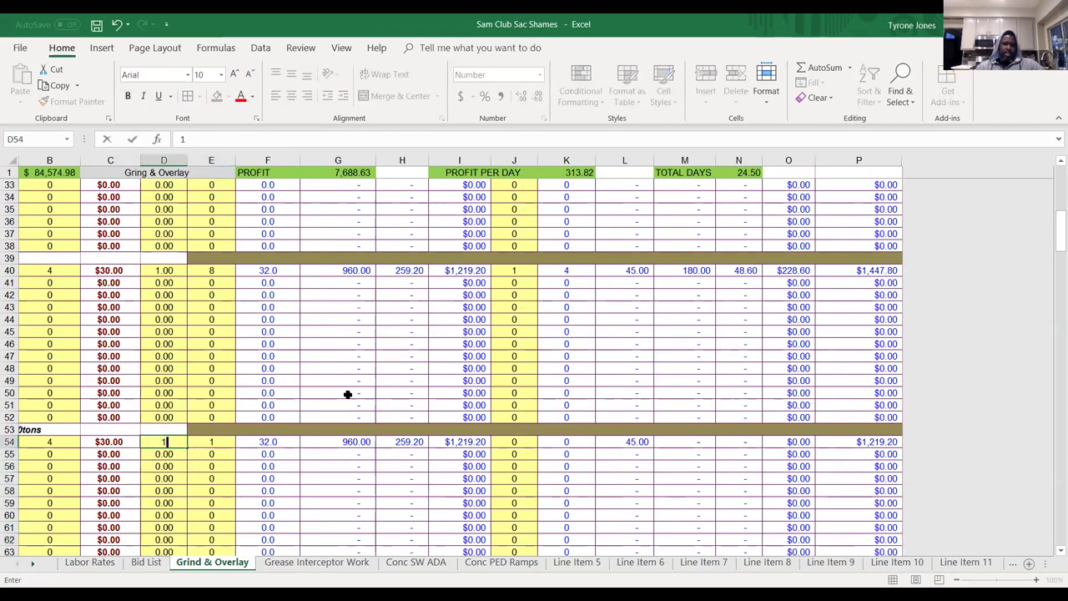
pyautogui.press('Tab')
pyautogui.write('8')
pyautogui.press('Return')
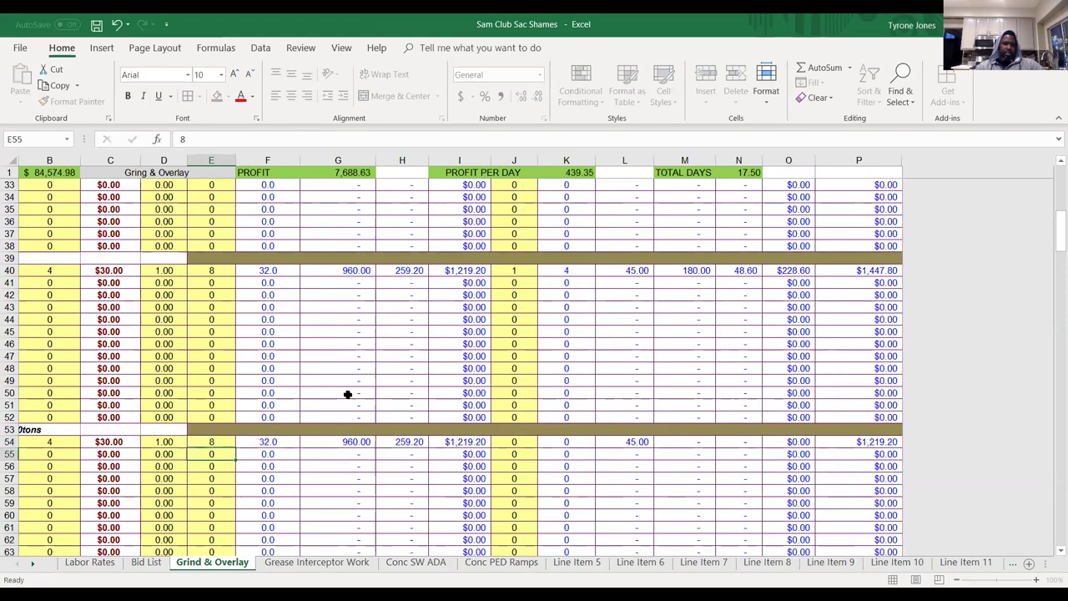
# Review the Leanman day and hour entries in the labor sections above row 54, back to the planter and bollard demolition.
pyautogui.press('Left')
pyautogui.press('Left')
pyautogui.press('Left')
pyautogui.press('Left')
pyautogui.press('Up')
pyautogui.press('Up')
pyautogui.press('Up')
pyautogui.press('Up')
pyautogui.press('Up')
pyautogui.press('Up')
pyautogui.press('Up')
pyautogui.press('Up')
pyautogui.press('Up')
pyautogui.press('Up')
pyautogui.press('Up')
pyautogui.press('Up')
pyautogui.press('Up')
pyautogui.press('Up')
pyautogui.press('Up')
pyautogui.press('Up')
pyautogui.press('Up')
pyautogui.press('Up')
pyautogui.press('Up')
pyautogui.press('Up')
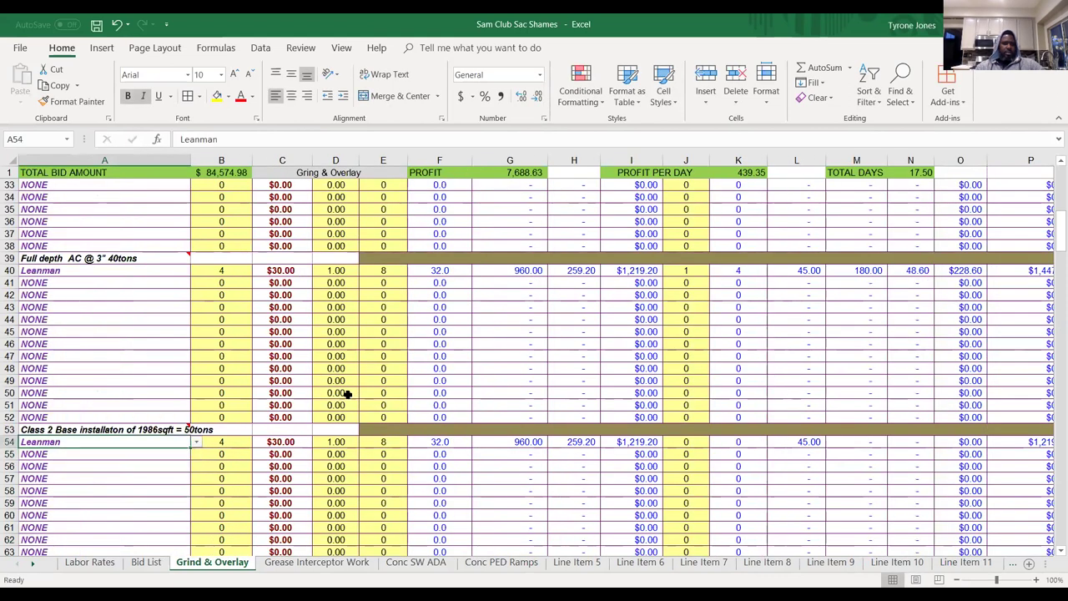
pyautogui.press('Up')
pyautogui.press('Up')
pyautogui.press('Up')
pyautogui.press('Up')
pyautogui.press('Up')
pyautogui.press('Up')
pyautogui.press('Up')
pyautogui.press('Up')
pyautogui.press('Up')
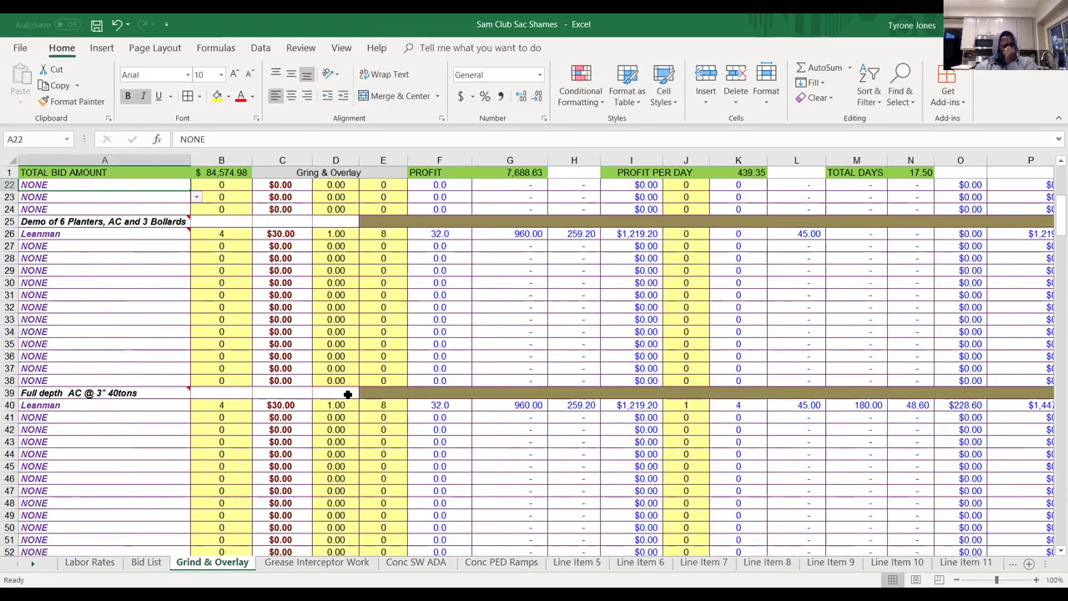
# For the Leanman in row 68, under the concrete pass-through SW and curbs installation, set column D to 2 and column E to 8.
pyautogui.press('Down')
pyautogui.press('Down')
pyautogui.press('Down')
pyautogui.press('Down')
pyautogui.press('Down')
pyautogui.press('Down')
pyautogui.press('Down')
pyautogui.press('Down')
pyautogui.press('Down')
pyautogui.press('Down')
pyautogui.press('Down')
pyautogui.press('Down')
pyautogui.press('Down')
pyautogui.press('Down')
pyautogui.press('Down')
pyautogui.press('Down')
pyautogui.press('Down')
pyautogui.press('Down')
pyautogui.press('Down')
pyautogui.press('Down')
pyautogui.press('Down')
pyautogui.press('Down')
pyautogui.press('Down')
pyautogui.press('Down')
pyautogui.press('Down')
pyautogui.press('Down')
pyautogui.press('Down')
pyautogui.press('Down')
pyautogui.press('Down')
pyautogui.press('Down')
pyautogui.press('Down')
pyautogui.press('Down')
pyautogui.press('Down')
pyautogui.press('Down')
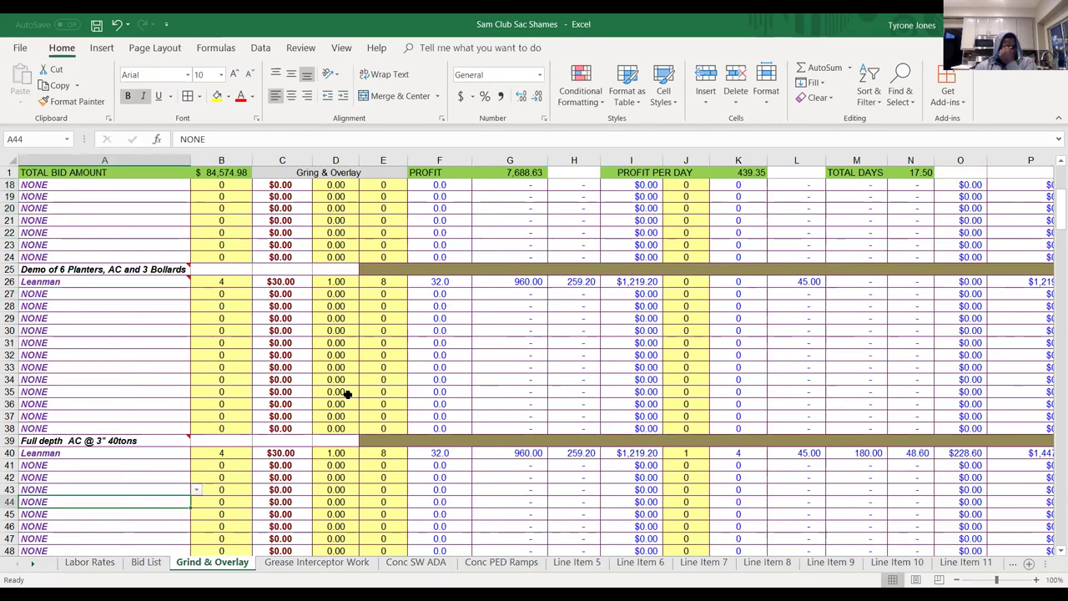
pyautogui.press('Down')
pyautogui.press('Down')
pyautogui.press('Down')
pyautogui.press('Down')
pyautogui.press('Down')
pyautogui.press('Down')
pyautogui.press('Down')
pyautogui.press('Down')
pyautogui.press('Down')
pyautogui.press('Down')
pyautogui.press('Down')
pyautogui.press('Down')
pyautogui.press('Down')
pyautogui.press('Down')
pyautogui.press('Down')
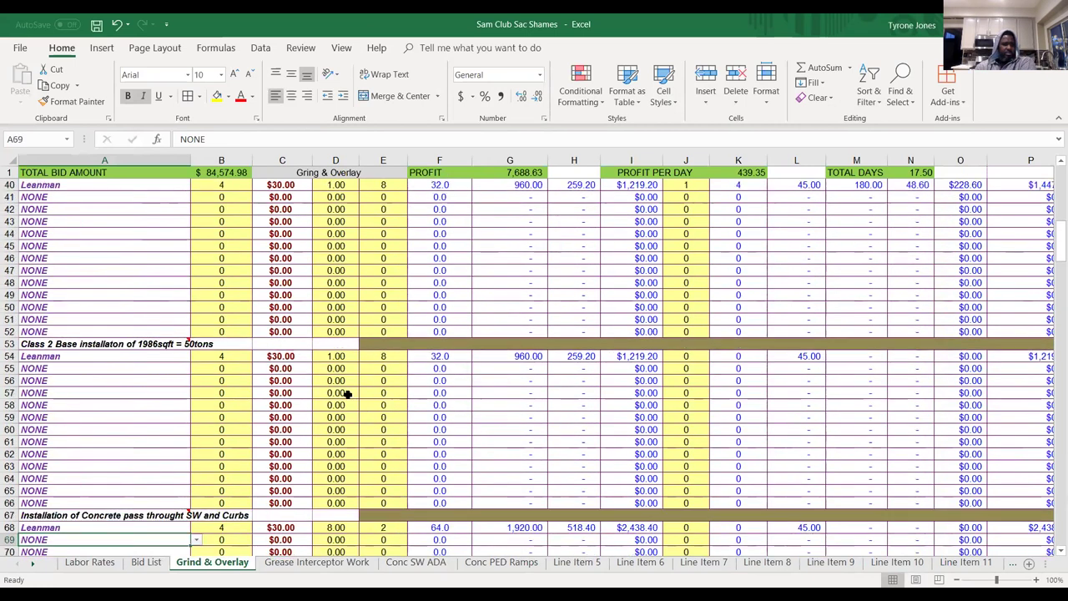
pyautogui.press('Right')
pyautogui.press('Right')
pyautogui.press('Right')
pyautogui.press('Up')
pyautogui.press('Up')
pyautogui.press('Up')
pyautogui.press('Up')
pyautogui.press('Up')
pyautogui.press('Up')
pyautogui.press('Up')
pyautogui.press('Up')
pyautogui.press('Up')
pyautogui.press('Up')
pyautogui.press('Up')
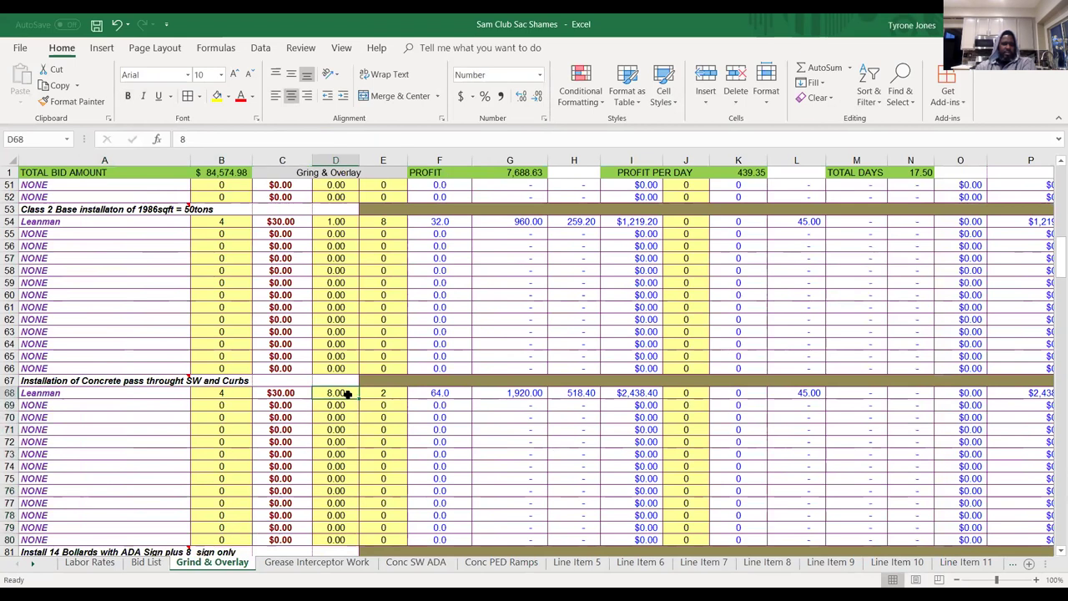
pyautogui.write('2')
pyautogui.press('Tab')
pyautogui.write('8')
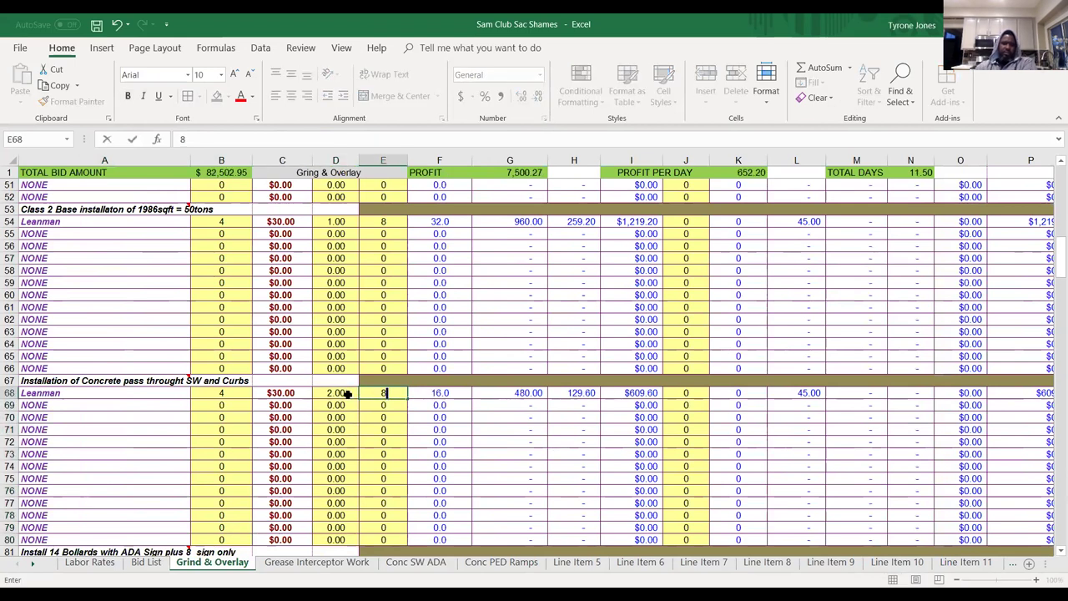
pyautogui.press('Tab')
pyautogui.press('Return')
pyautogui.press('Home')
pyautogui.press('Down')
pyautogui.press('Down')
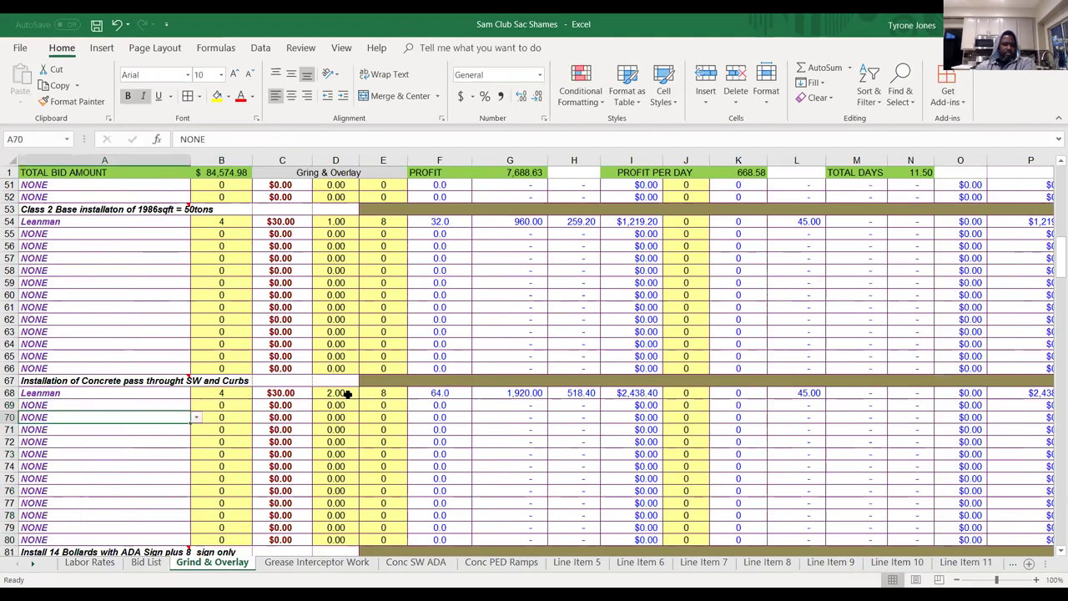
# Review the Leanman day and hour entries in the bollard and fence sections, down to the Insert Activity section.
pyautogui.press('Down')
pyautogui.press('Down')
pyautogui.press('Down')
pyautogui.press('Down')
pyautogui.press('Down')
pyautogui.press('Down')
pyautogui.press('Down')
pyautogui.press('Down')
pyautogui.press('Down')
pyautogui.press('Down')
pyautogui.press('Down')
pyautogui.press('Down')
pyautogui.press('Down')
pyautogui.press('Down')
pyautogui.press('Down')
pyautogui.press('Down')
pyautogui.press('Down')
pyautogui.press('Down')
pyautogui.press('Down')
pyautogui.press('Down')
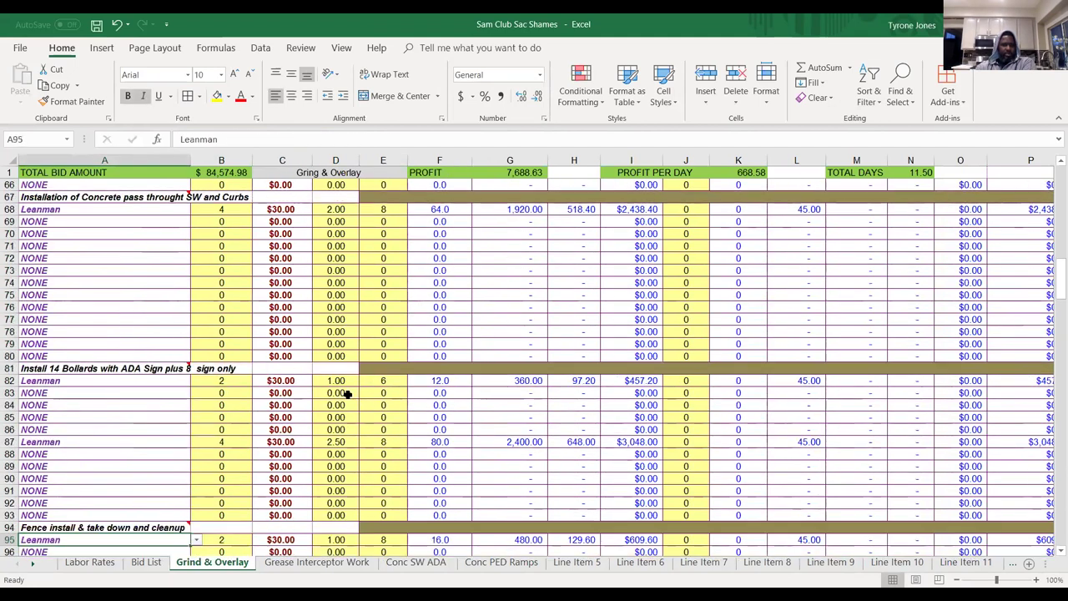
pyautogui.press('Down')
pyautogui.press('Down')
pyautogui.press('Down')
pyautogui.press('Down')
pyautogui.press('Down')
pyautogui.press('Down')
pyautogui.press('Down')
pyautogui.press('Down')
pyautogui.press('Down')
pyautogui.press('Down')
pyautogui.press('Down')
pyautogui.press('Down')
pyautogui.press('Down')
pyautogui.press('Down')
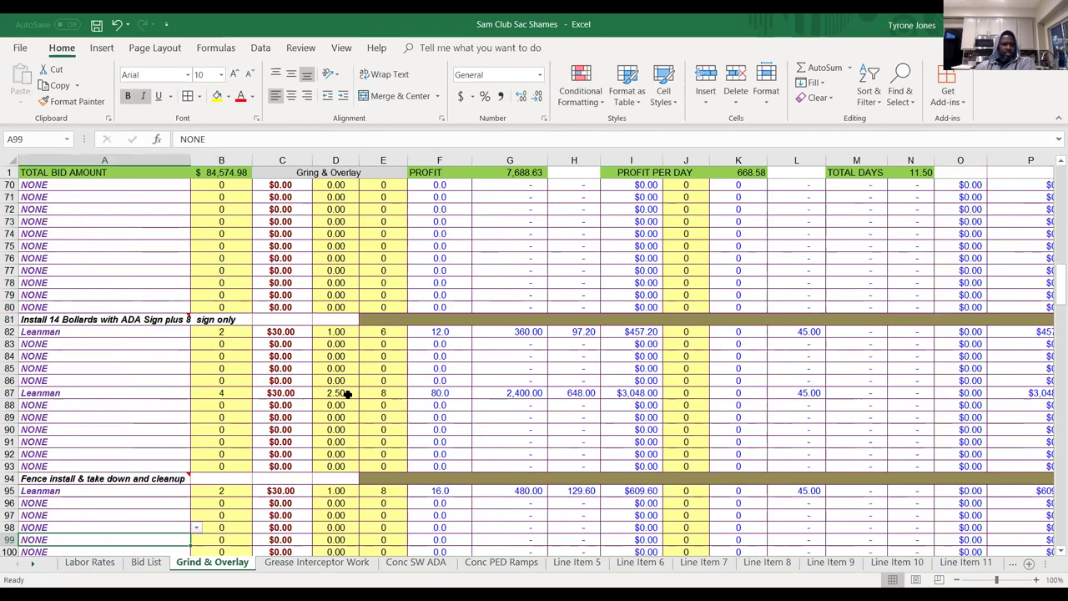
pyautogui.press('Down')
pyautogui.press('Down')
pyautogui.press('Down')
pyautogui.press('Down')
pyautogui.press('Down')
pyautogui.press('Down')
pyautogui.press('Down')
pyautogui.press('Down')
pyautogui.press('Down')
pyautogui.press('Down')
pyautogui.press('Down')
pyautogui.press('Down')
pyautogui.press('Down')
pyautogui.press('Down')
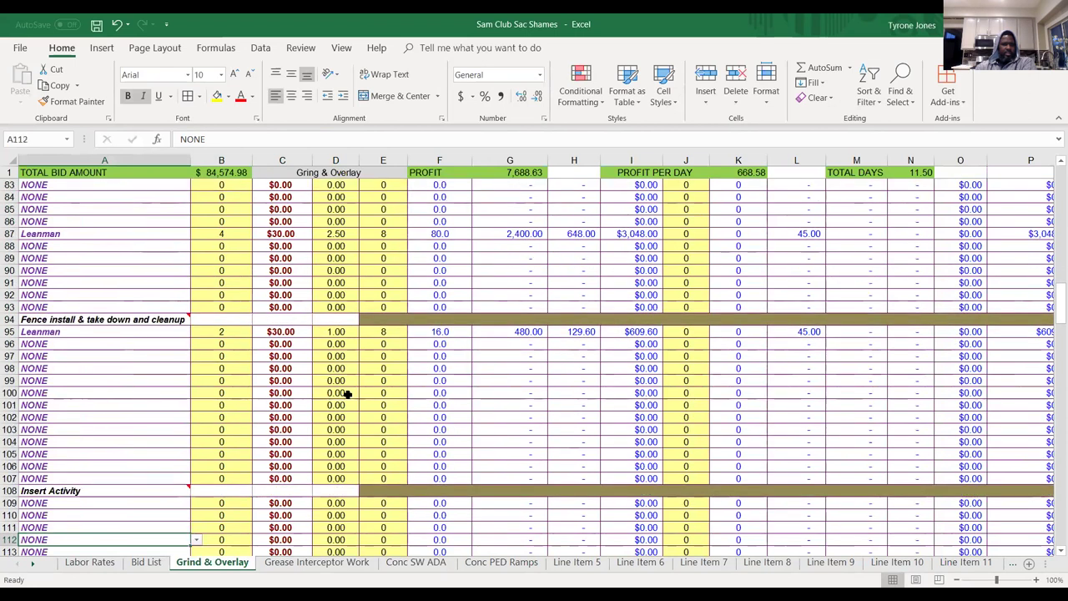
# Check the labor subtotal and the Leanman days and hours of every section, back to the planter and bollard demolition.
pyautogui.press('Up')
pyautogui.press('Up')
pyautogui.press('Up')
pyautogui.press('Up')
pyautogui.press('Up')
pyautogui.press('Up')
pyautogui.press('Up')
pyautogui.press('Up')
pyautogui.press('Up')
pyautogui.press('Up')
pyautogui.press('Up')
pyautogui.press('Up')
pyautogui.press('Up')
pyautogui.press('Up')
pyautogui.press('Up')
pyautogui.press('Up')
pyautogui.press('Up')
pyautogui.press('Up')
pyautogui.press('Up')
pyautogui.press('Up')
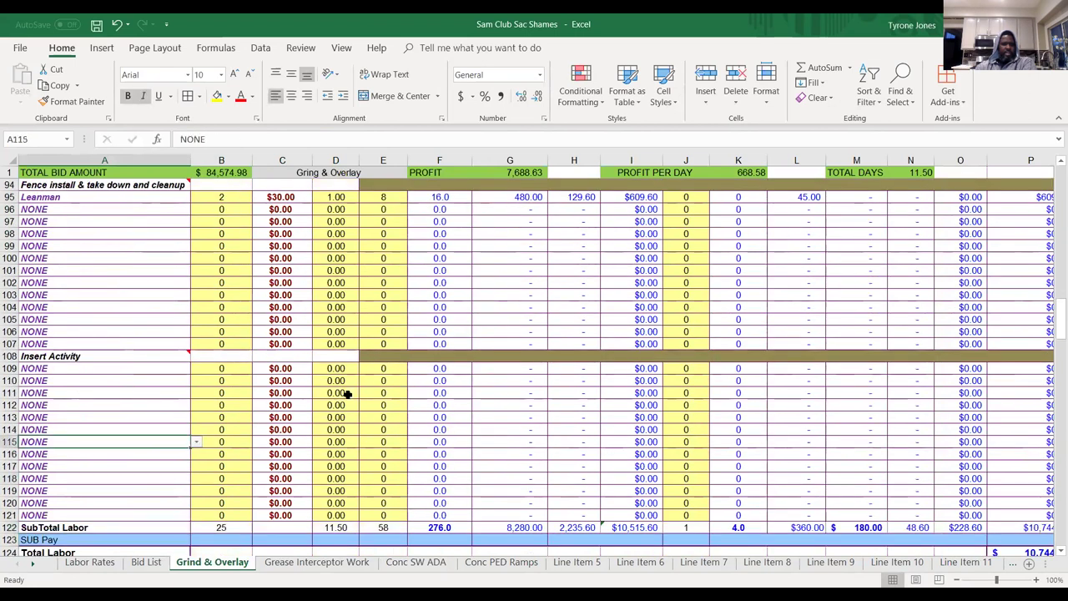
pyautogui.press('Up')
pyautogui.press('Up')
pyautogui.press('Up')
pyautogui.press('Up')
pyautogui.press('Up')
pyautogui.press('Up')
pyautogui.press('Up')
pyautogui.press('Up')
pyautogui.press('Up')
pyautogui.press('Up')
pyautogui.press('Up')
pyautogui.press('Up')
pyautogui.press('Up')
pyautogui.press('Up')
pyautogui.press('Up')
pyautogui.press('Up')
pyautogui.press('Up')
pyautogui.press('Up')
pyautogui.press('Up')
pyautogui.press('Up')
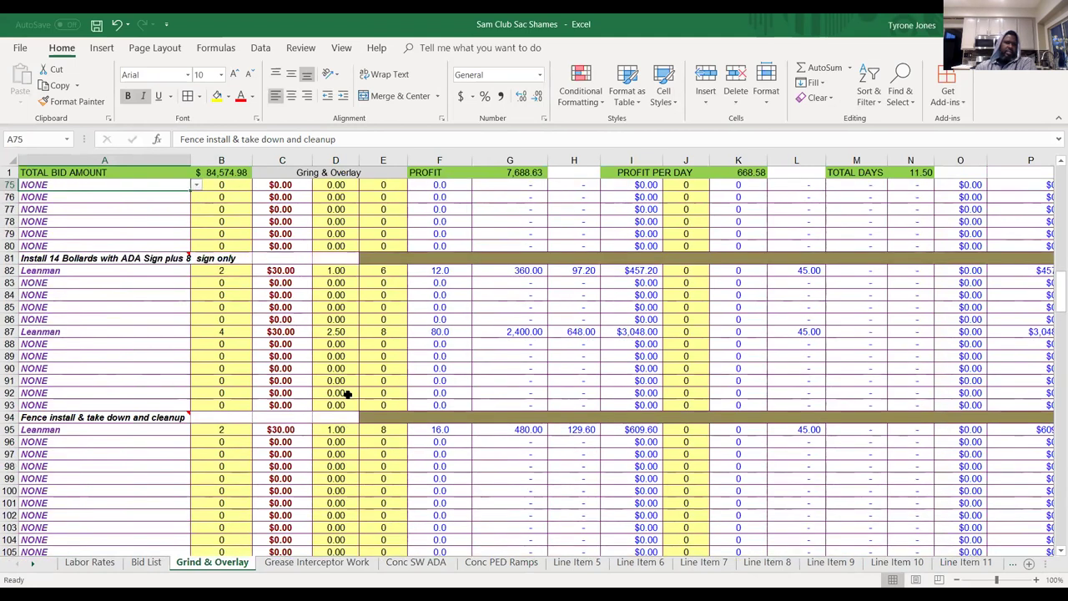
pyautogui.press('Up')
pyautogui.press('Up')
pyautogui.press('Up')
pyautogui.press('Up')
pyautogui.press('Up')
pyautogui.press('Up')
pyautogui.press('Up')
pyautogui.press('Up')
pyautogui.press('Up')
pyautogui.press('Up')
pyautogui.press('Up')
pyautogui.press('Up')
pyautogui.press('Up')
pyautogui.press('Up')
pyautogui.press('Up')
pyautogui.press('Up')
pyautogui.press('Up')
pyautogui.press('Up')
pyautogui.press('Up')
pyautogui.press('Up')
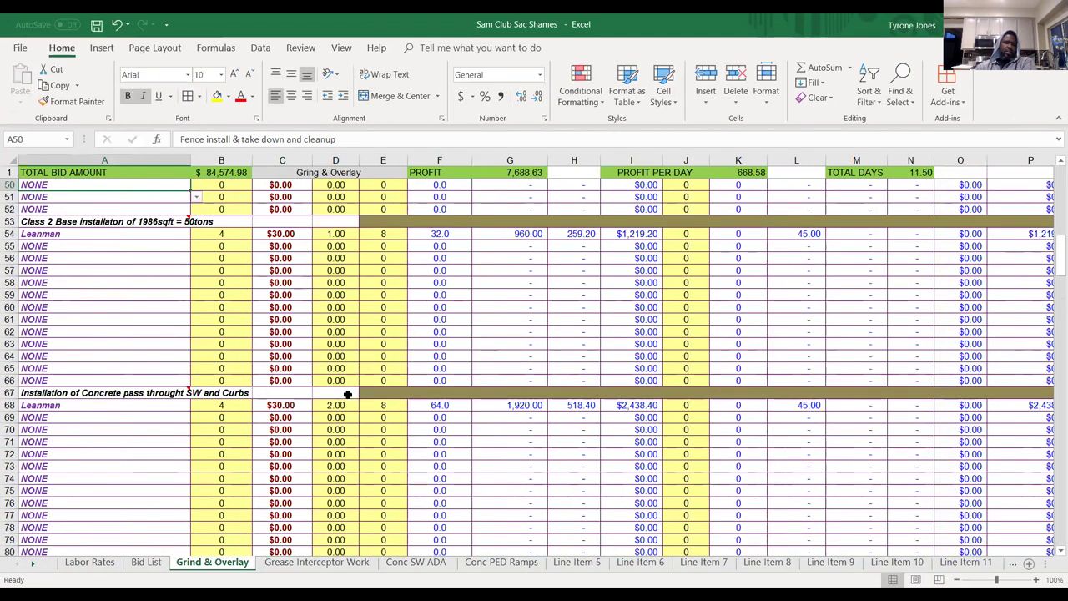
pyautogui.press('Up')
pyautogui.press('Up')
pyautogui.press('Up')
pyautogui.press('Up')
pyautogui.press('Up')
pyautogui.press('Up')
pyautogui.press('Up')
pyautogui.press('Up')
pyautogui.press('Up')
pyautogui.press('Up')
pyautogui.press('Up')
pyautogui.press('Up')
pyautogui.press('Up')
pyautogui.press('Up')
pyautogui.press('Up')
pyautogui.press('Up')
pyautogui.press('Up')
pyautogui.press('Up')
pyautogui.press('Up')
pyautogui.press('Up')
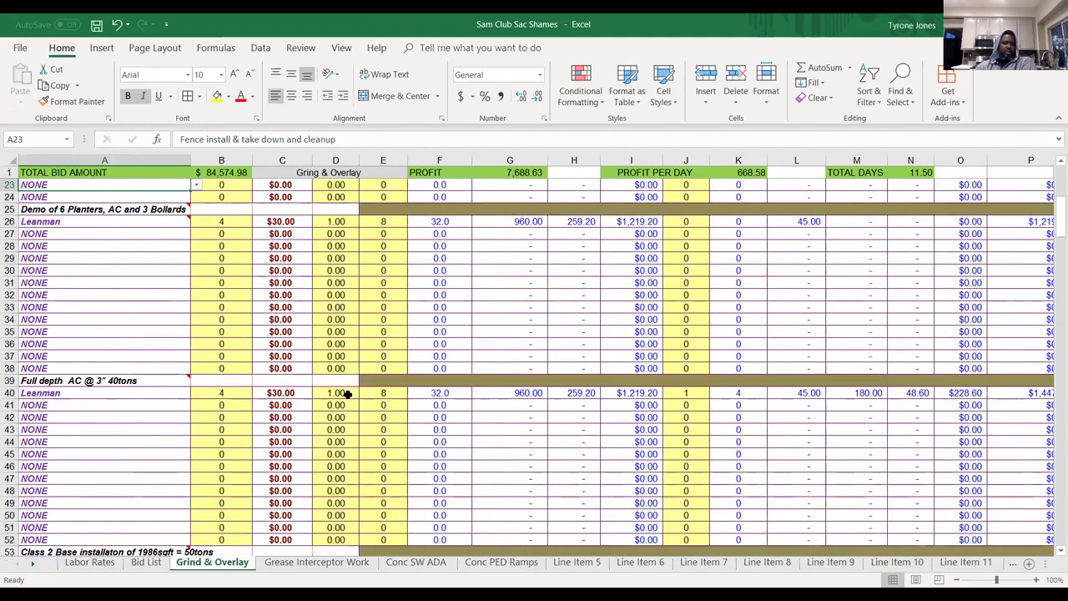
# For the Leanman in row 12, under Supervision, set the days to 7 and the hours to 1.
pyautogui.press('Up')
pyautogui.press('Up')
pyautogui.press('Up')
pyautogui.press('Up')
pyautogui.press('Up')
pyautogui.press('Up')
pyautogui.press('Up')
pyautogui.press('Up')
pyautogui.press('Up')
pyautogui.press('Up')
pyautogui.press('Down')
pyautogui.press('Down')
pyautogui.press('Down')
pyautogui.press('Down')
pyautogui.press('Down')
pyautogui.press('Down')
pyautogui.press('Down')
pyautogui.press('Down')
pyautogui.press('Down')
pyautogui.press('Down')
pyautogui.press('Down')
pyautogui.press('Right')
pyautogui.press('Right')
pyautogui.press('Right')
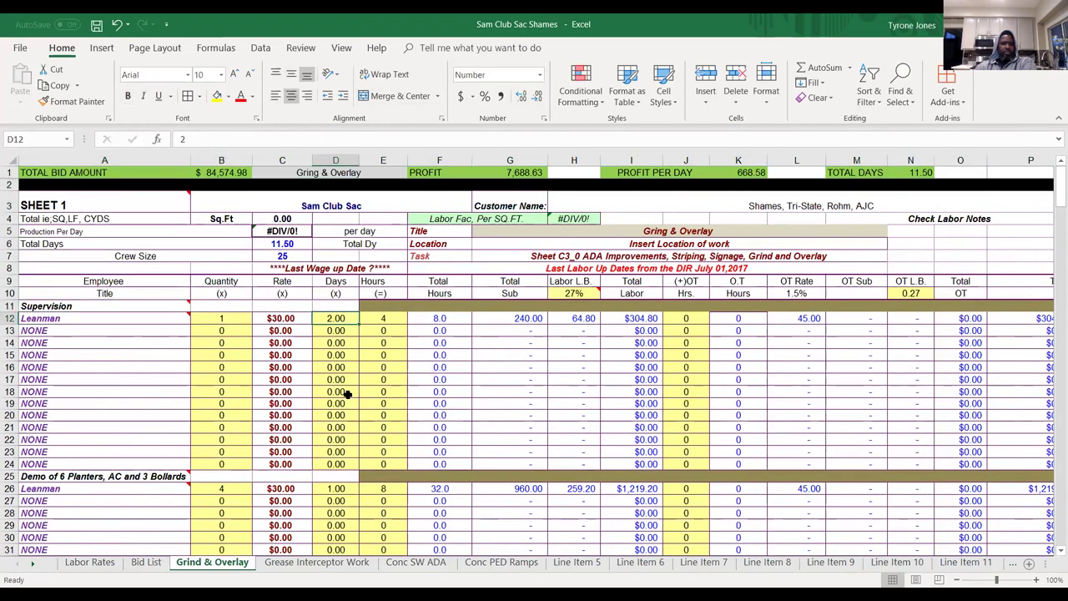
pyautogui.write('7')
pyautogui.press('Right')
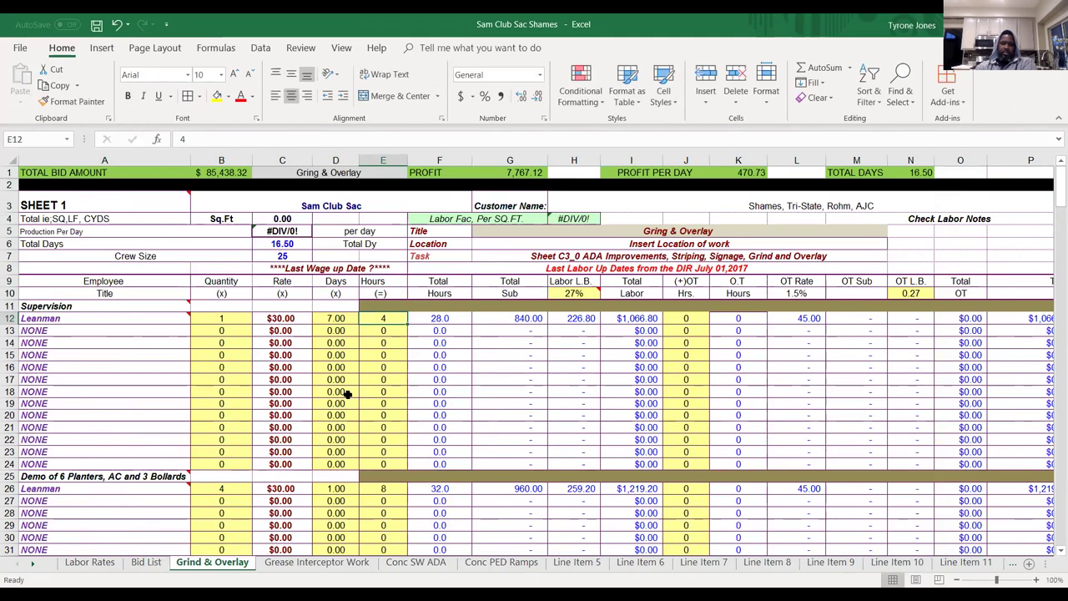
pyautogui.write('1')
pyautogui.press('Right')
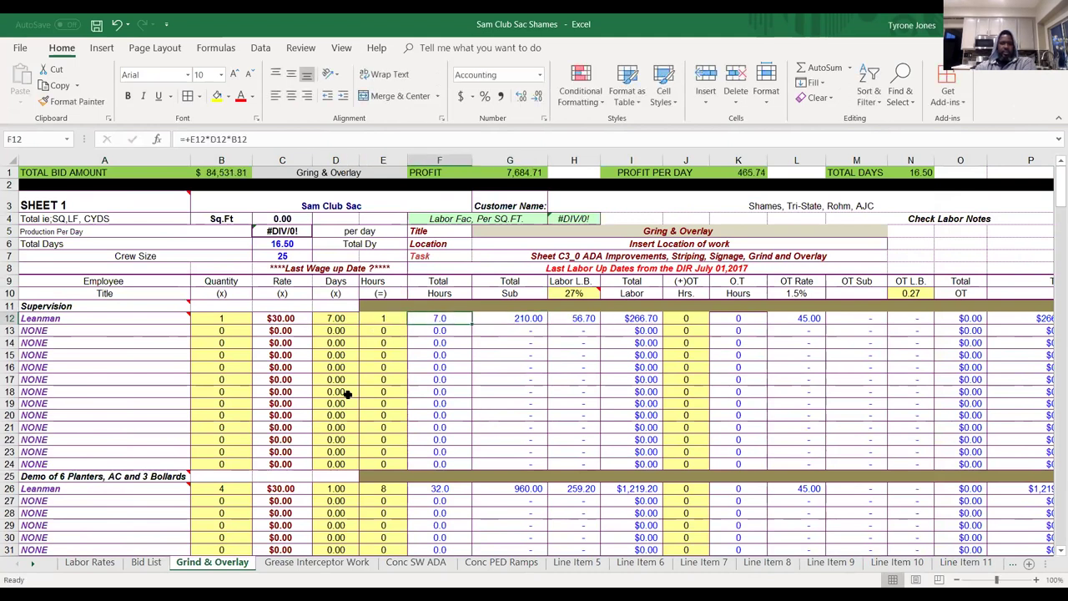
# For the management truck in row 196, under Own Equipment, set the number of vehicles to 1 and the days to 7.
pyautogui.press('Left')
pyautogui.press('Left')
pyautogui.press('Left')
pyautogui.press('Left')
pyautogui.press('Left')
pyautogui.press('Down')
pyautogui.press('Down')
pyautogui.press('Down')
pyautogui.press('Down')
pyautogui.press('Down')
pyautogui.press('Down')
pyautogui.press('Down')
pyautogui.press('Down')
pyautogui.press('Down')
pyautogui.press('Down')
pyautogui.press('Down')
pyautogui.press('Down')
pyautogui.press('Down')
pyautogui.press('Down')
pyautogui.press('Down')
pyautogui.press('Down')
pyautogui.press('Down')
pyautogui.press('Down')
pyautogui.press('Down')
pyautogui.press('Down')
pyautogui.press('Down')
pyautogui.press('Down')
pyautogui.press('Down')
pyautogui.press('Down')
pyautogui.press('Down')
pyautogui.press('Down')
pyautogui.press('Down')
pyautogui.press('Down')
pyautogui.press('Down')
pyautogui.press('Down')
pyautogui.press('Down')
pyautogui.press('Down')
pyautogui.press('Down')
pyautogui.press('Down')
pyautogui.press('Down')
pyautogui.press('Down')
pyautogui.press('Down')
pyautogui.press('Down')
pyautogui.press('Down')
pyautogui.press('Down')
pyautogui.press('Down')
pyautogui.press('Down')
pyautogui.press('Down')
pyautogui.press('Down')
pyautogui.press('Down')
pyautogui.press('Down')
pyautogui.press('Down')
pyautogui.press('Down')
pyautogui.press('Down')
pyautogui.press('Down')
pyautogui.press('Down')
pyautogui.press('Down')
pyautogui.press('Down')
pyautogui.press('Down')
pyautogui.press('Down')
pyautogui.press('Down')
pyautogui.press('Down')
pyautogui.press('Down')
pyautogui.press('Down')
pyautogui.press('Down')
pyautogui.press('Down')
pyautogui.press('Down')
pyautogui.press('Down')
pyautogui.press('Down')
pyautogui.press('Down')
pyautogui.press('Down')
pyautogui.press('Down')
pyautogui.press('Down')
pyautogui.press('Down')
pyautogui.press('Down')
pyautogui.press('Down')
pyautogui.press('Down')
pyautogui.press('Down')
pyautogui.press('Down')
pyautogui.press('Down')
pyautogui.press('Down')
pyautogui.press('Down')
pyautogui.press('Down')
pyautogui.press('Down')
pyautogui.press('Down')
pyautogui.press('Down')
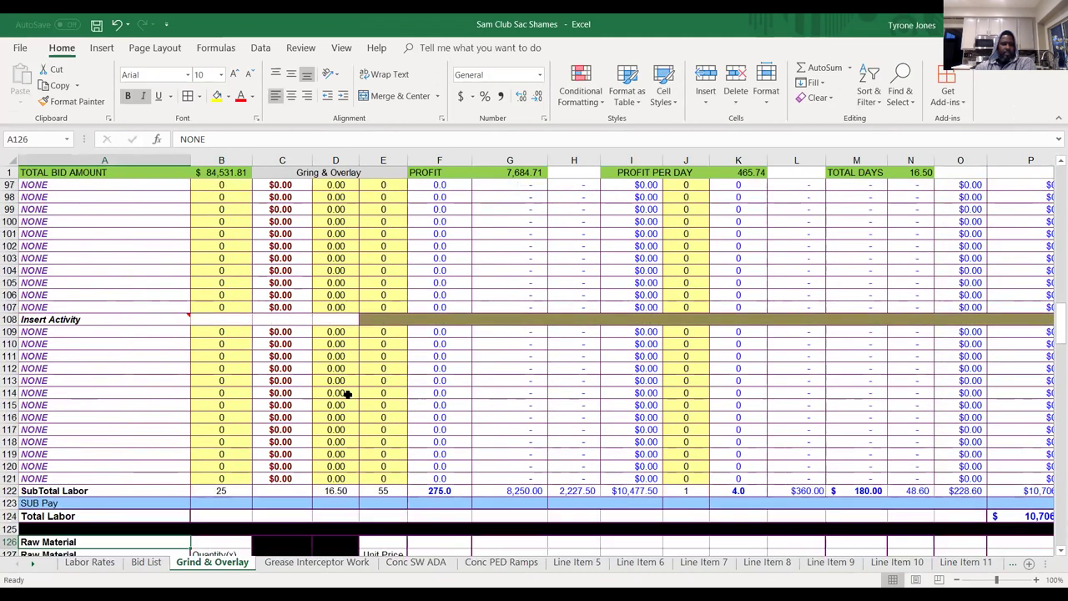
pyautogui.press('Down')
pyautogui.press('Down')
pyautogui.press('Down')
pyautogui.press('Down')
pyautogui.press('Down')
pyautogui.press('Down')
pyautogui.press('Down')
pyautogui.press('Down')
pyautogui.press('Down')
pyautogui.press('Down')
pyautogui.press('Down')
pyautogui.press('Down')
pyautogui.press('Down')
pyautogui.press('Down')
pyautogui.press('Down')
pyautogui.press('Down')
pyautogui.press('Down')
pyautogui.press('Down')
pyautogui.press('Down')
pyautogui.press('Down')
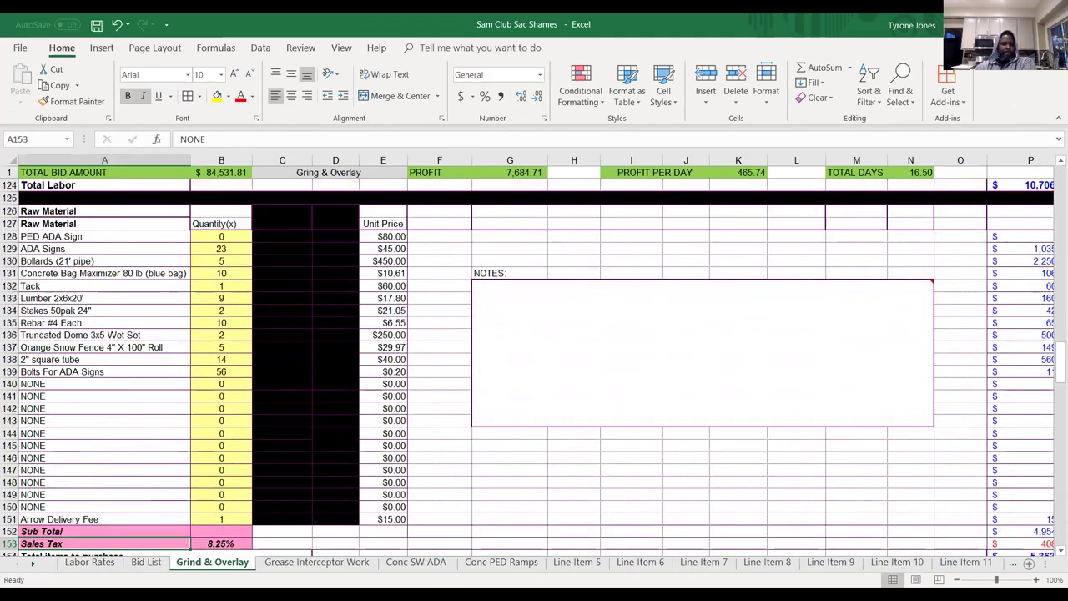
pyautogui.press('Down')
pyautogui.press('Down')
pyautogui.press('Down')
pyautogui.press('Down')
pyautogui.press('Down')
pyautogui.press('Down')
pyautogui.press('Down')
pyautogui.press('Down')
pyautogui.press('Down')
pyautogui.press('Down')
pyautogui.press('Down')
pyautogui.press('Down')
pyautogui.press('Down')
pyautogui.press('Down')
pyautogui.press('Down')
pyautogui.press('Down')
pyautogui.press('Down')
pyautogui.press('Down')
pyautogui.press('Down')
pyautogui.press('Down')
pyautogui.press('Down')
pyautogui.press('Down')
pyautogui.press('Down')
pyautogui.press('Down')
pyautogui.press('Down')
pyautogui.press('Down')
pyautogui.press('Down')
pyautogui.press('Down')
pyautogui.press('Down')
pyautogui.press('Down')
pyautogui.press('Down')
pyautogui.press('Down')
pyautogui.press('Down')
pyautogui.press('Down')
pyautogui.press('Up')
pyautogui.press('Right')
pyautogui.write('1')
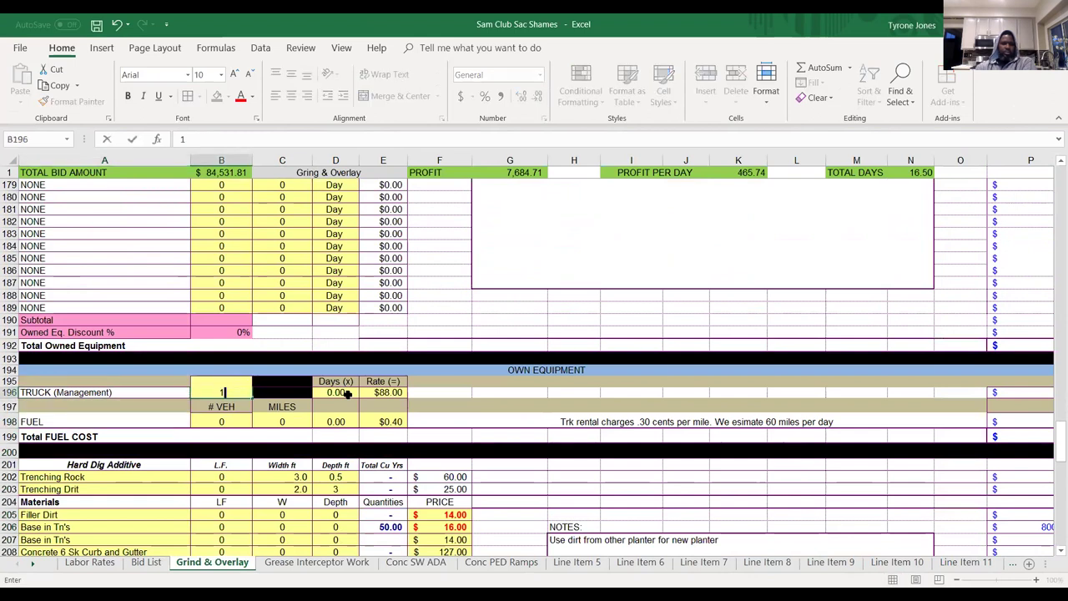
pyautogui.press('Right')
pyautogui.press('Right')
pyautogui.write('7')
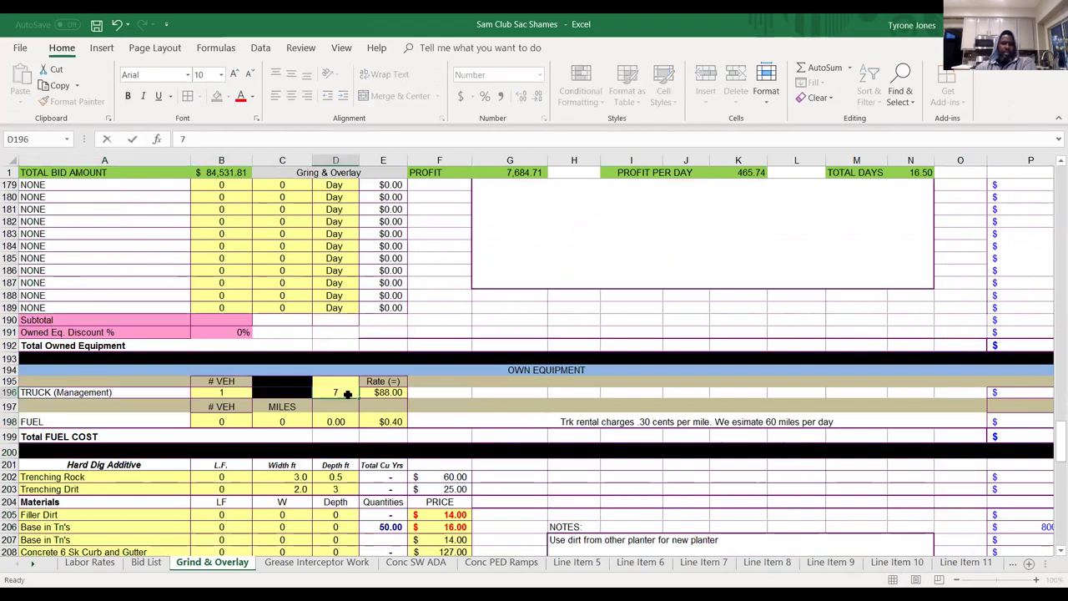
pyautogui.press('Return')
# In the Fuel row 198, set the number of vehicles to 1, the miles to 25 and the days to 7.
pyautogui.press('Left')
pyautogui.press('Left')
pyautogui.press('Down')
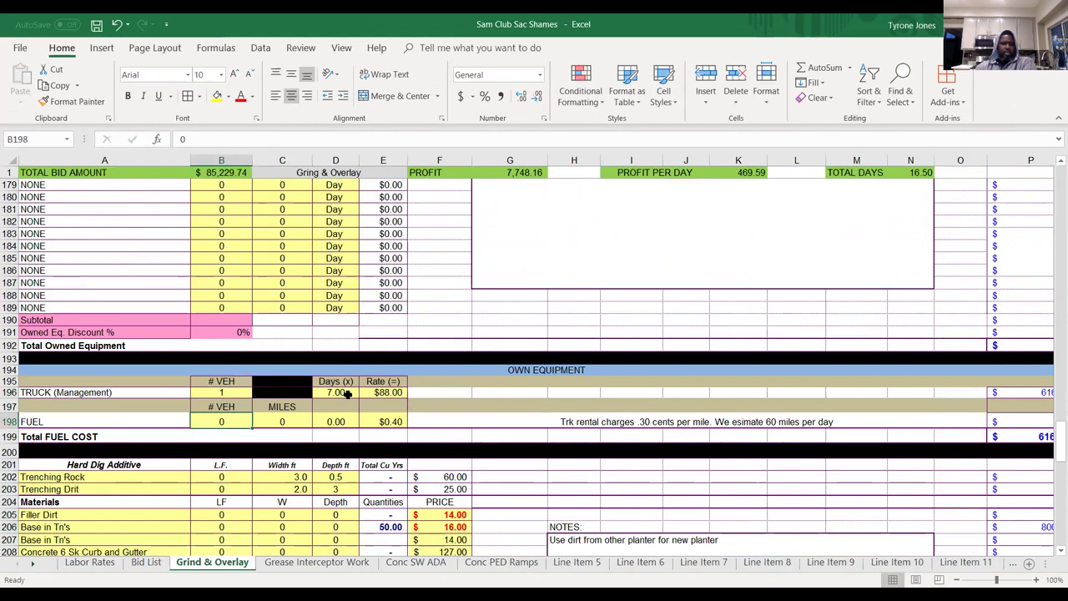
pyautogui.write('1')
pyautogui.press('Right')
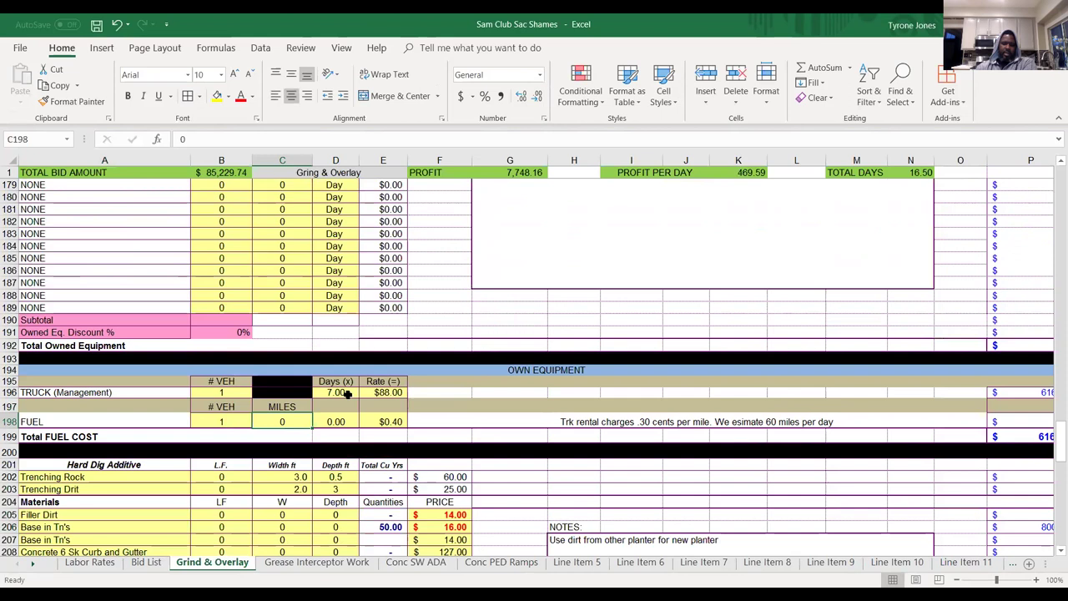
pyautogui.write('25')
pyautogui.press('Right')
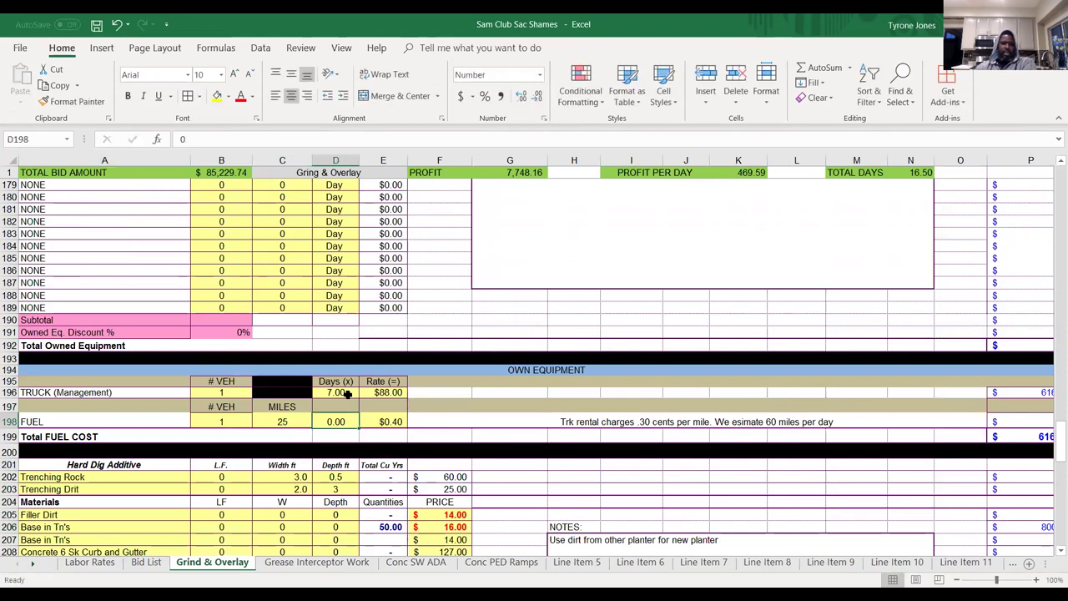
pyautogui.write('7')
pyautogui.press('Right')
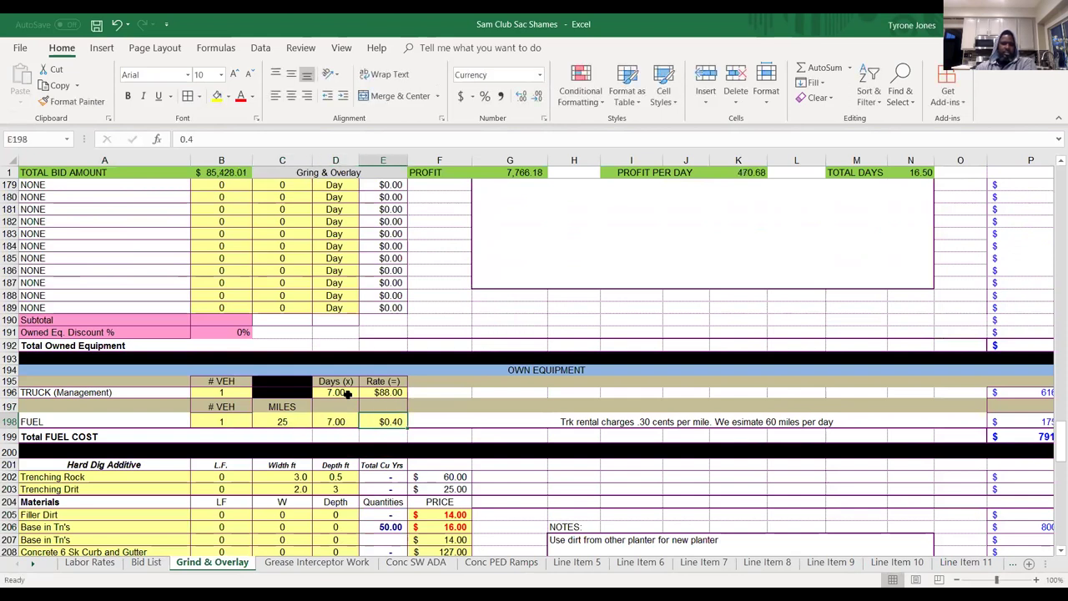
pyautogui.press('Right')
pyautogui.press('Left')
pyautogui.press('Right')
pyautogui.press('Home')
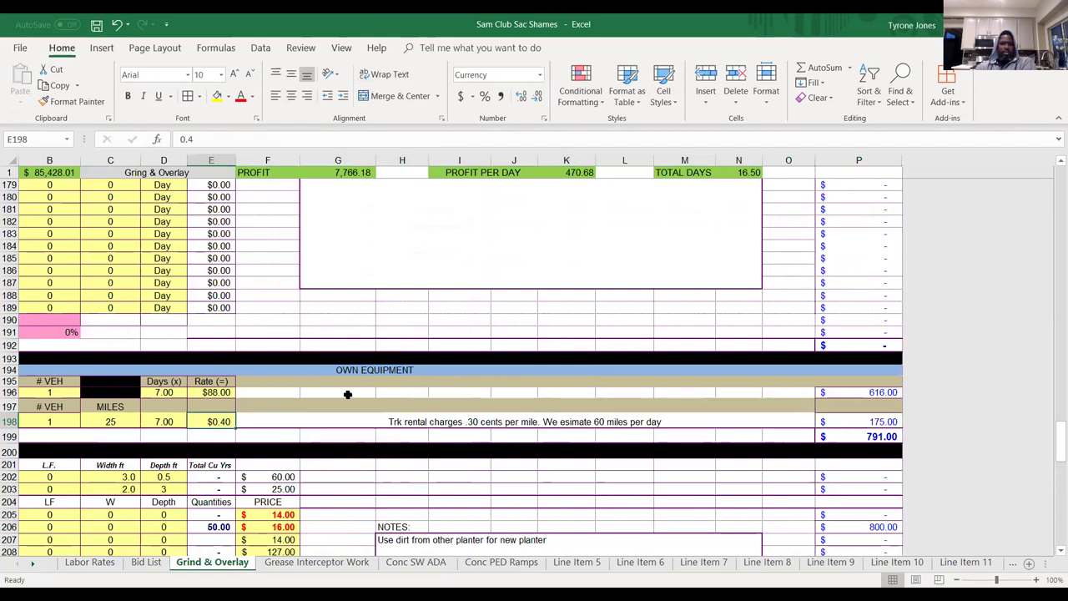
# Set the rate in the Fuel row 198, under Own Equipment, to 0.56.
pyautogui.press('Right')
pyautogui.press('Right')
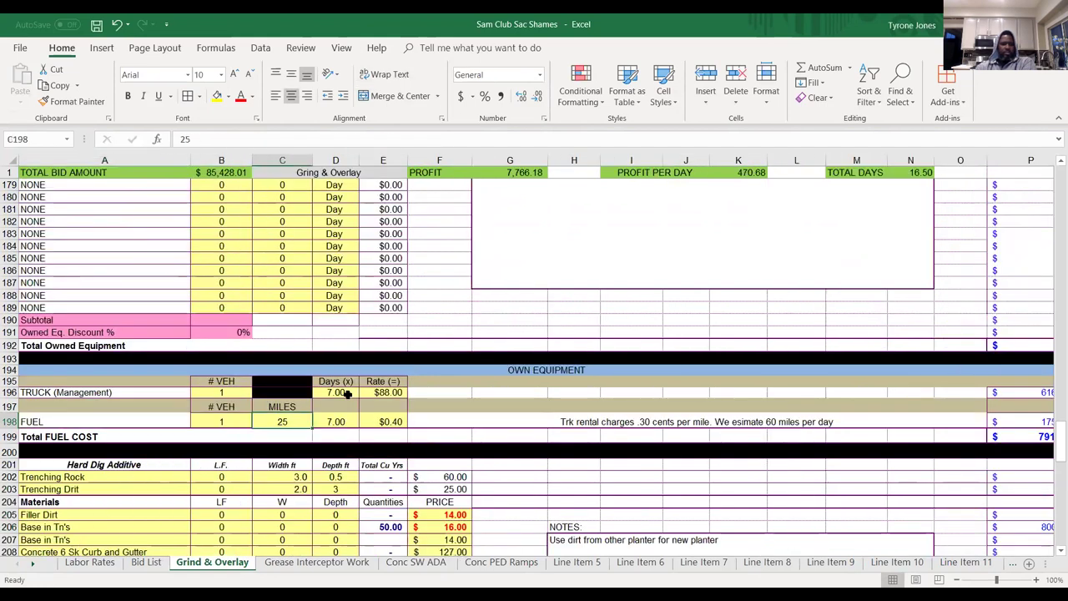
pyautogui.press('Right')
pyautogui.press('Right')
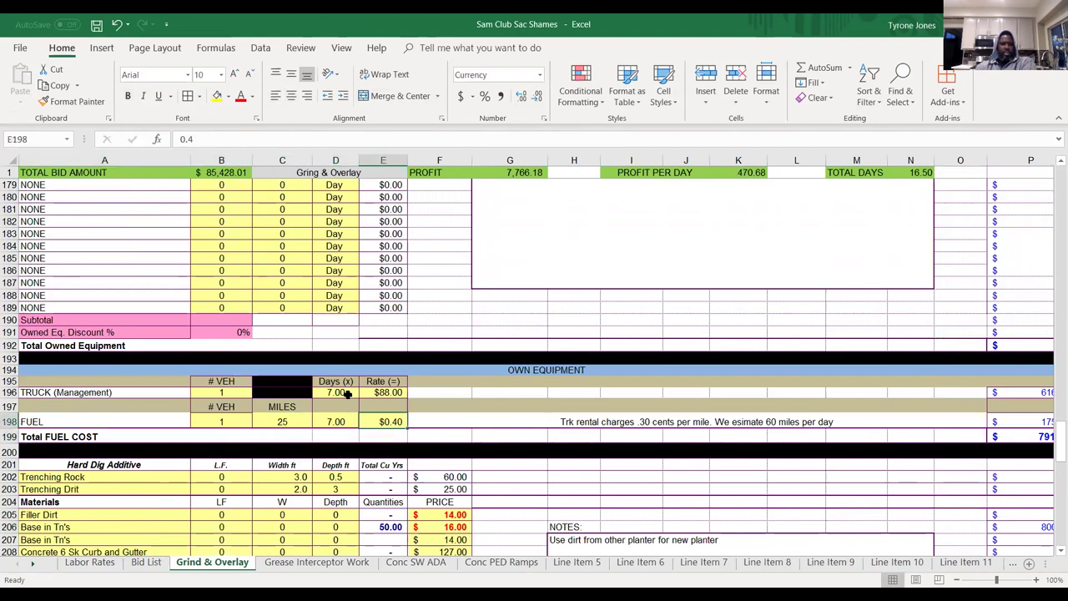
pyautogui.write('.56')
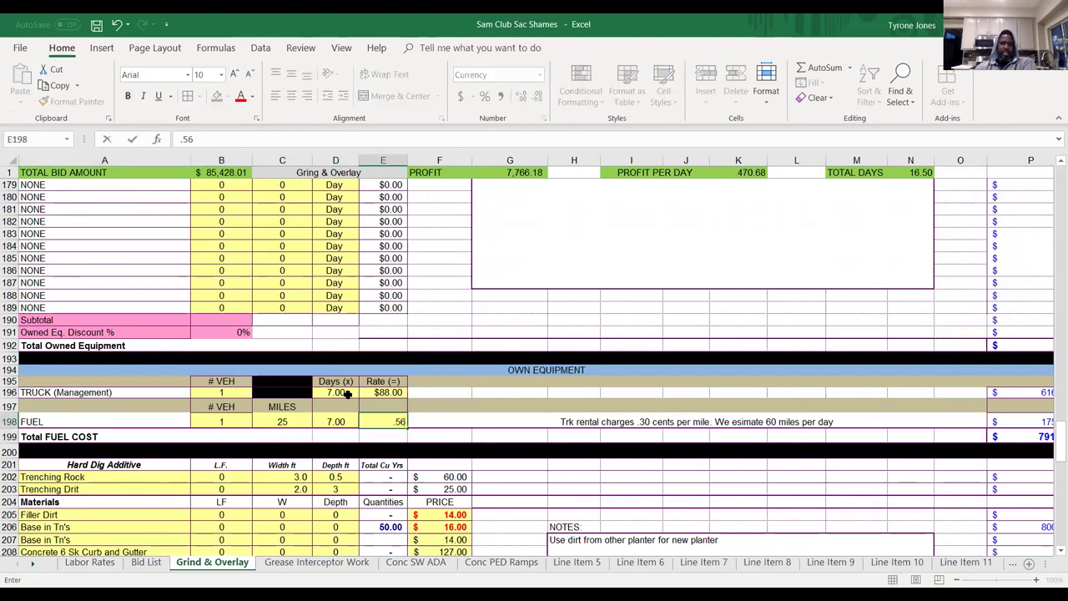
pyautogui.press('Return')
# Check the miles, days, rate and cost of the Fuel row against its mileage note.
pyautogui.press('Left')
pyautogui.press('Up')
pyautogui.press('Up')
pyautogui.press('Left')
pyautogui.press('Down')
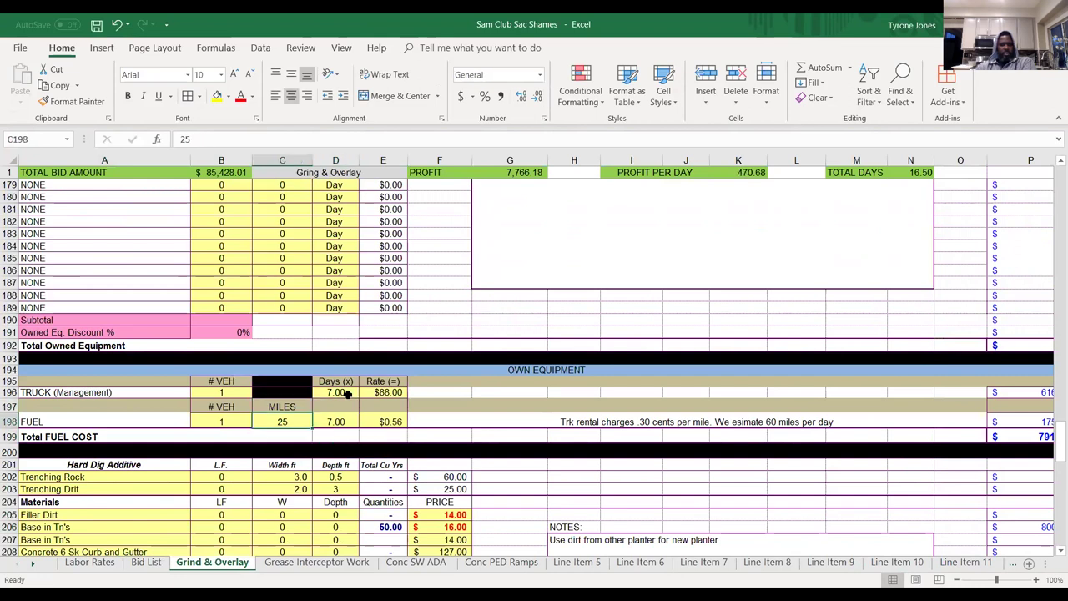
pyautogui.press('Right')
pyautogui.press('Right')
pyautogui.press('Right')
pyautogui.press('Right')
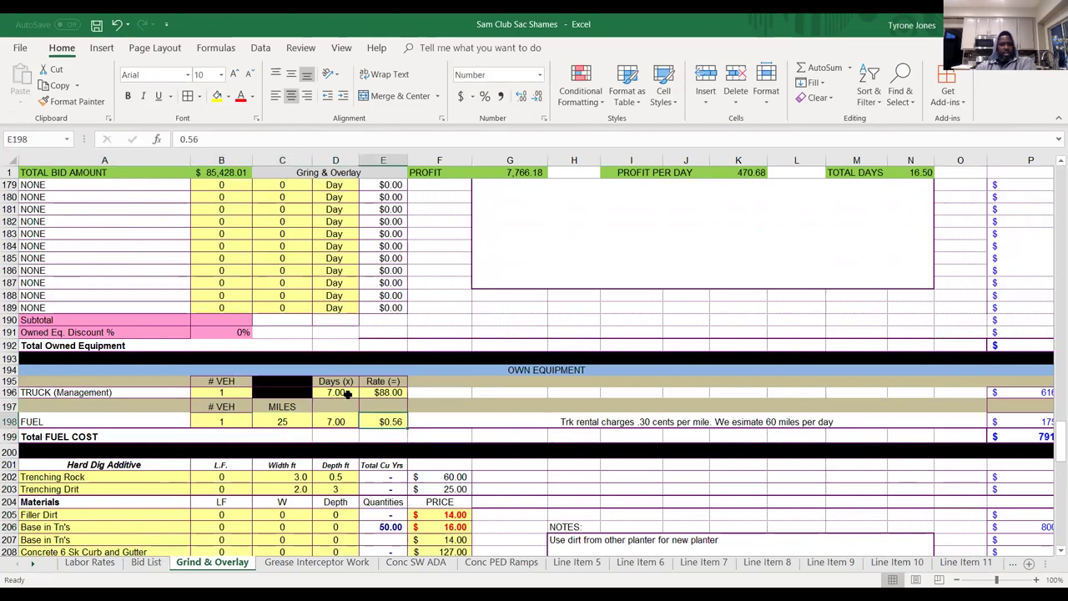
pyautogui.press('Left')
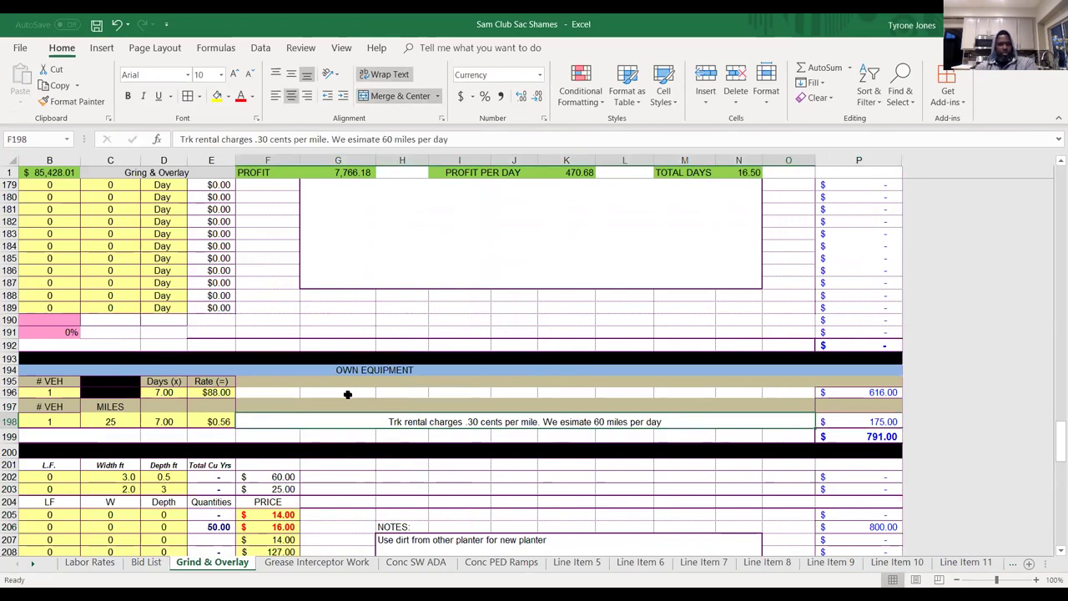
pyautogui.press('Left')
pyautogui.press('Left')
pyautogui.press('Left')
pyautogui.press('Left')
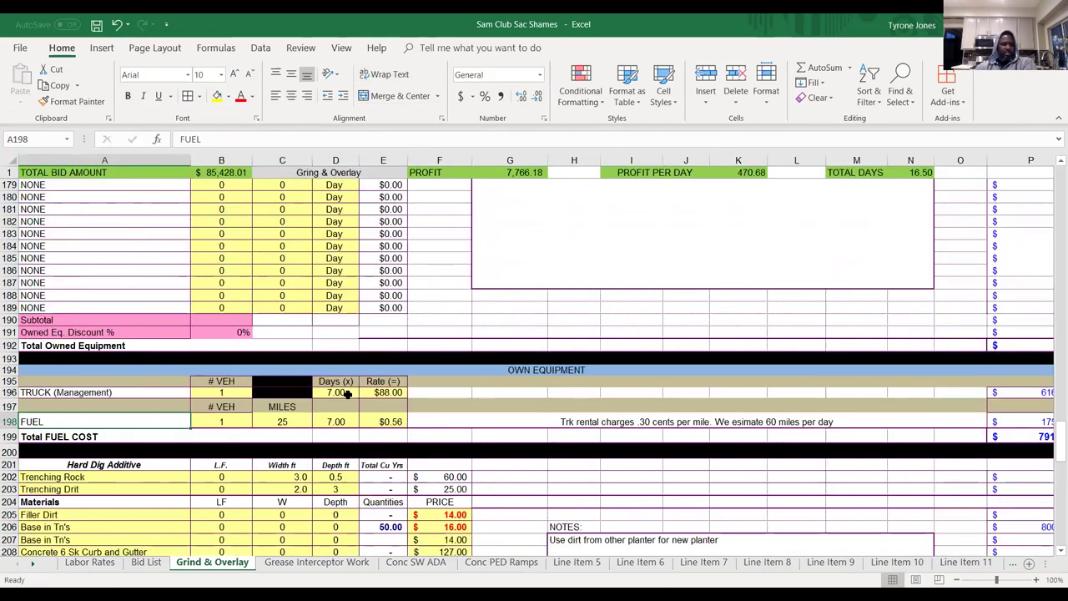
# Review the sections below the fuel cost, from materials and subcontractors to per diem, overhead, profit and bond.
pyautogui.press('Left')
pyautogui.press('Down')
pyautogui.press('Down')
pyautogui.press('Down')
pyautogui.press('Down')
pyautogui.press('Down')
pyautogui.press('Down')
pyautogui.press('Down')
pyautogui.press('Down')
pyautogui.press('Down')
pyautogui.press('Down')
pyautogui.press('Down')
pyautogui.press('Down')
pyautogui.press('Down')
pyautogui.press('Down')
pyautogui.press('Down')
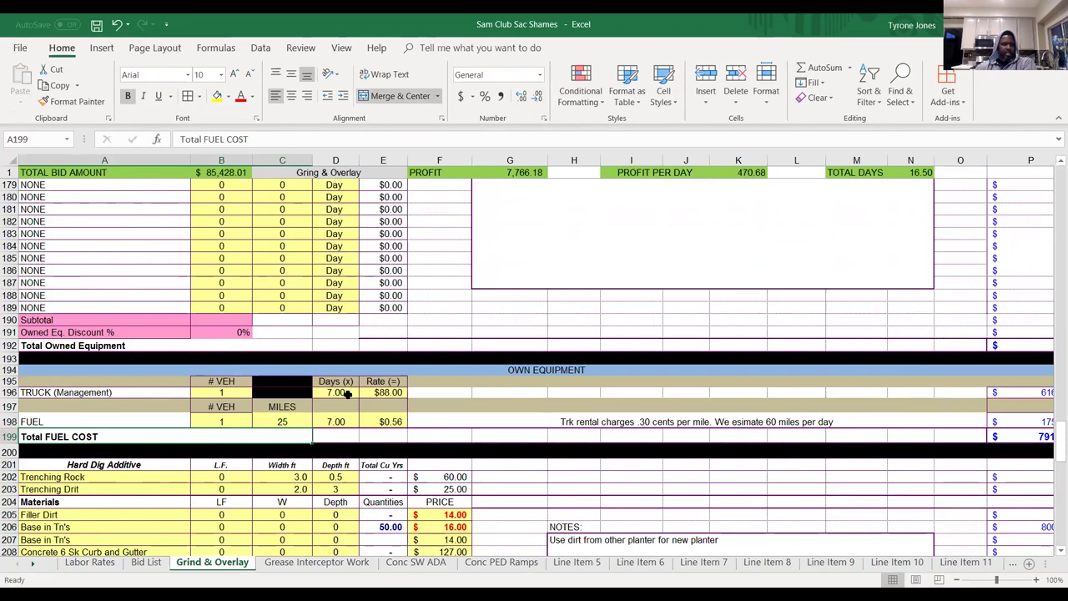
pyautogui.press('Down')
pyautogui.press('Down')
pyautogui.press('Down')
pyautogui.press('Down')
pyautogui.press('Down')
pyautogui.press('Down')
pyautogui.press('Down')
pyautogui.press('Down')
pyautogui.press('Down')
pyautogui.press('Down')
pyautogui.press('Down')
pyautogui.press('Down')
pyautogui.press('Down')
pyautogui.press('Down')
pyautogui.press('Down')
pyautogui.press('Down')
pyautogui.press('Down')
pyautogui.press('Down')
pyautogui.press('Down')
pyautogui.press('Down')
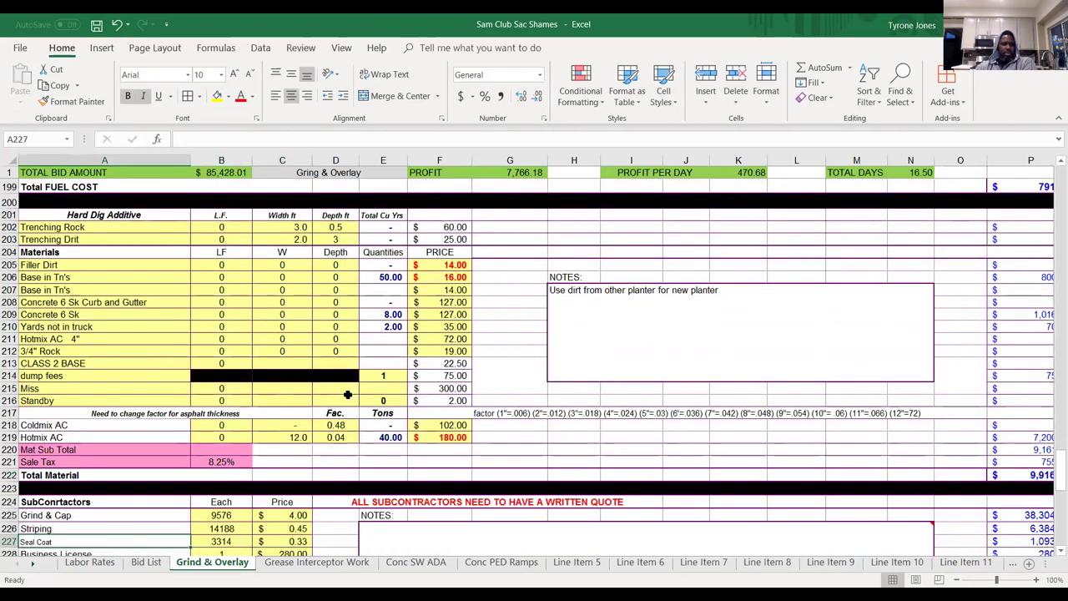
pyautogui.press('Down')
pyautogui.press('Down')
pyautogui.press('Down')
pyautogui.press('Down')
pyautogui.press('Down')
pyautogui.press('Down')
pyautogui.press('Down')
pyautogui.press('Down')
pyautogui.press('Down')
pyautogui.press('Down')
pyautogui.press('Down')
# Under Per Diem & Hotel, set the quantities of Hotel in row 233 and Per Diem Pay in row 234 to 7 each.
pyautogui.press('Up')
pyautogui.press('Up')
pyautogui.press('Up')
pyautogui.press('Up')
pyautogui.press('Up')
pyautogui.press('Up')
pyautogui.press('Up')
pyautogui.press('Up')
pyautogui.press('Up')
pyautogui.press('Up')
pyautogui.press('Up')
pyautogui.press('Up')
pyautogui.press('Up')
pyautogui.press('Up')
pyautogui.press('Up')
pyautogui.press('Up')
pyautogui.press('Up')
pyautogui.press('Up')
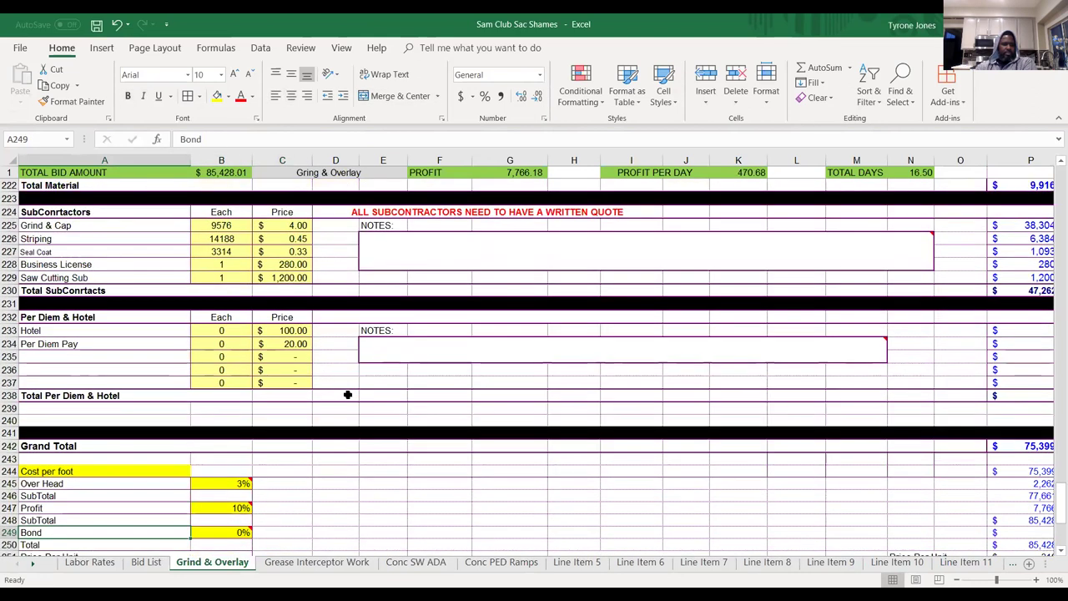
pyautogui.press('Down')
pyautogui.press('Up')
pyautogui.press('Down')
pyautogui.press('Right')
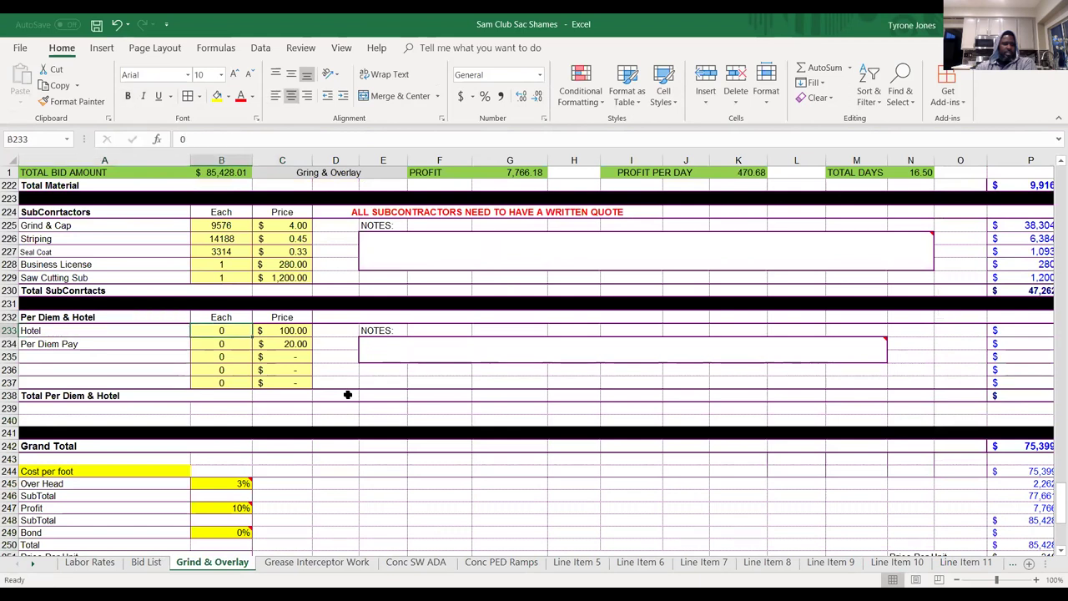
pyautogui.press('Up')
pyautogui.press('Up')
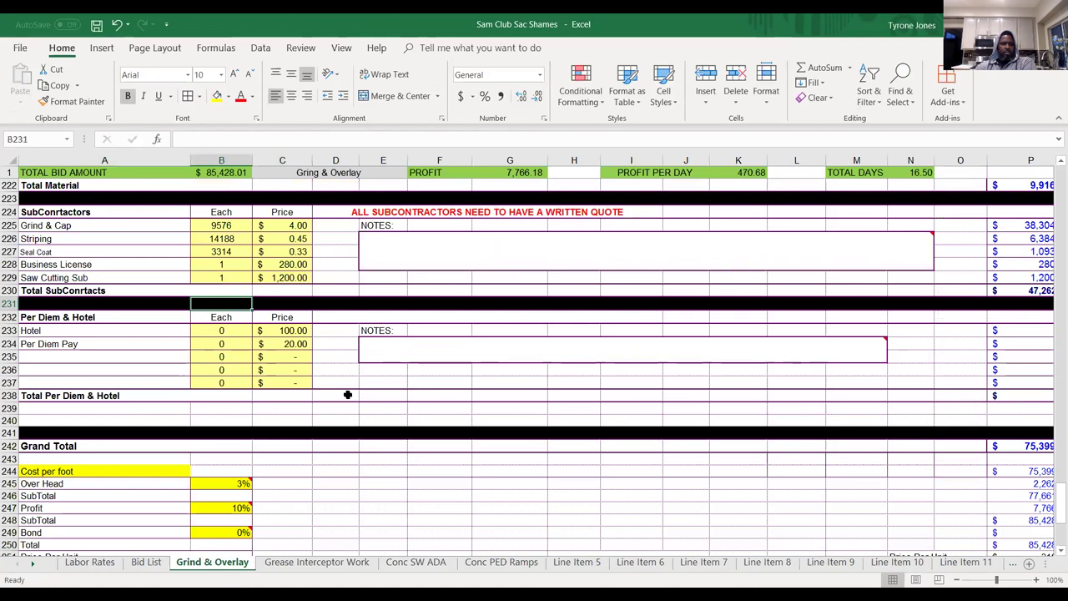
pyautogui.press('Down')
pyautogui.press('Down')
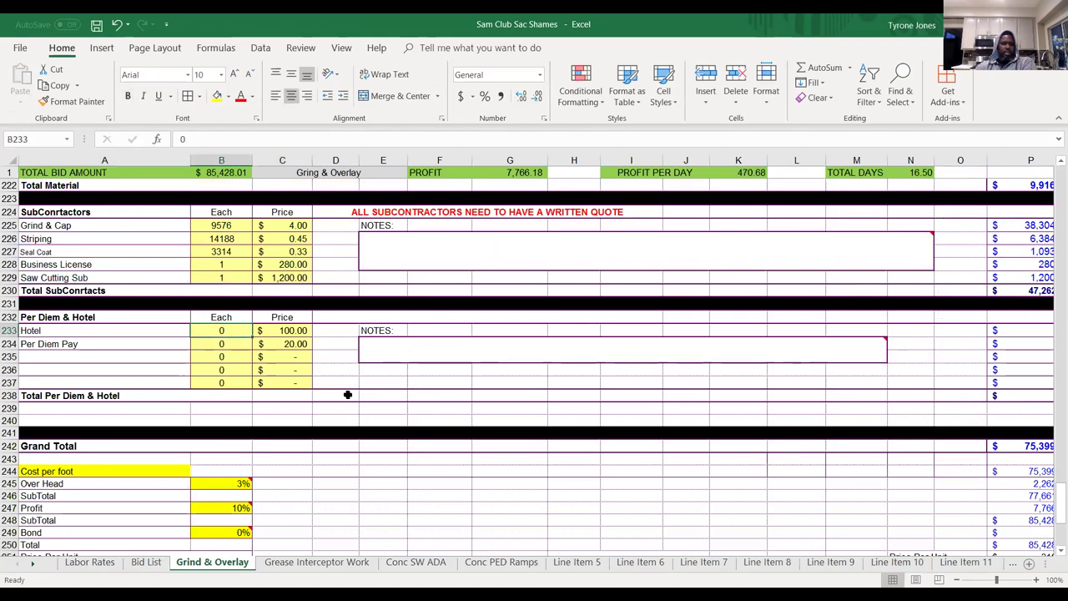
pyautogui.press('Down')
pyautogui.press('Up')
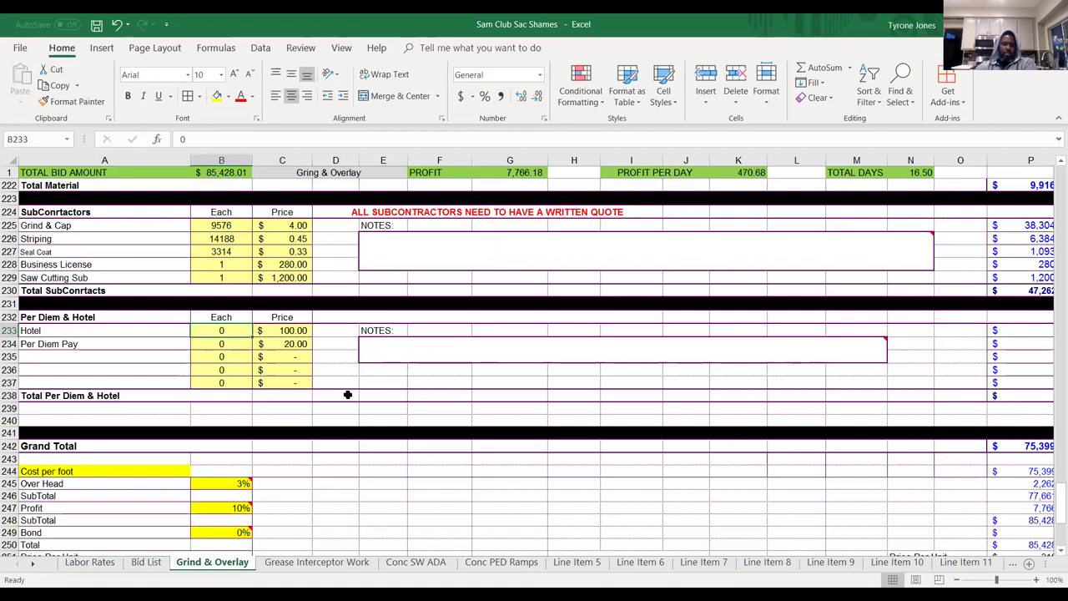
pyautogui.write('7')
pyautogui.press('Return')
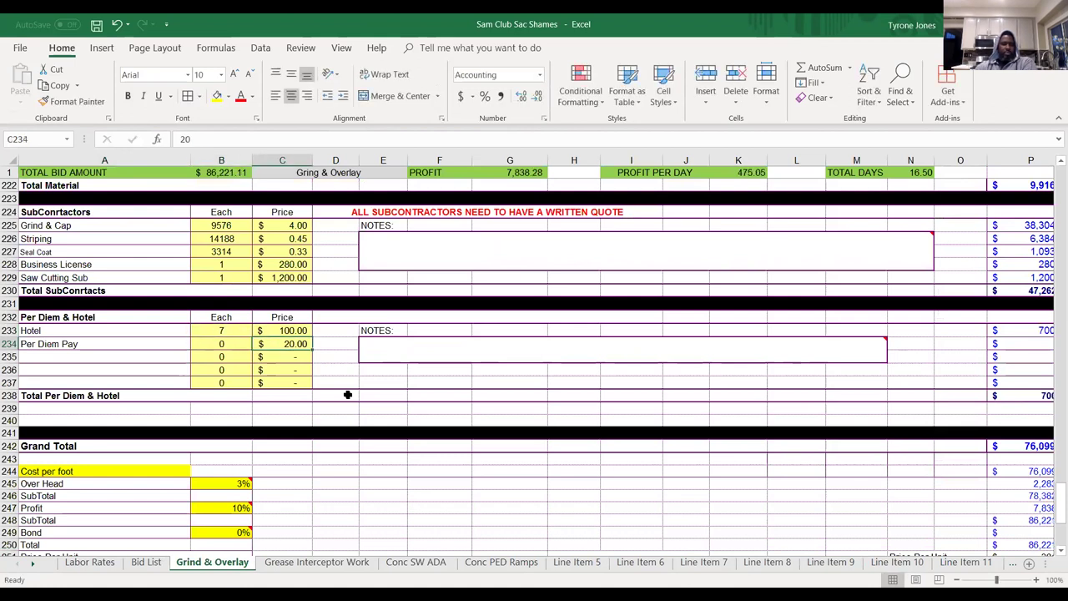
pyautogui.write('7')
pyautogui.hotkey('ctrl', 'Return')
# Review the Grind & Overlay item upward from Per Diem & Hotel through equipment and raw materials to the labor activity rows.
pyautogui.press('Up')
pyautogui.press('Up')
pyautogui.press('Up')
pyautogui.press('Up')
pyautogui.press('Up')
pyautogui.press('Up')
pyautogui.press('Up')
pyautogui.press('Up')
pyautogui.press('Up')
pyautogui.press('Up')
pyautogui.press('Up')
pyautogui.press('Up')
pyautogui.press('Up')
pyautogui.press('Up')
pyautogui.press('Up')
pyautogui.press('Up')
pyautogui.press('Up')
pyautogui.press('Up')
pyautogui.press('Up')
pyautogui.press('Up')
pyautogui.press('Up')
pyautogui.press('Up')
pyautogui.press('Up')
pyautogui.press('Up')
pyautogui.press('Up')
pyautogui.press('Up')
pyautogui.press('Up')
pyautogui.press('Up')
pyautogui.press('Up')
pyautogui.press('Up')
pyautogui.press('Up')
pyautogui.press('Up')
pyautogui.press('Up')
pyautogui.press('Up')
pyautogui.press('Up')
pyautogui.press('Up')
pyautogui.press('Up')
pyautogui.press('Up')
pyautogui.press('Up')
pyautogui.press('Up')
pyautogui.press('Up')
pyautogui.press('Up')
pyautogui.press('Up')
pyautogui.press('Up')
pyautogui.press('Up')
pyautogui.press('Up')
pyautogui.press('Up')
pyautogui.press('Up')
pyautogui.press('Up')
pyautogui.press('Up')
pyautogui.press('Up')
pyautogui.press('Up')
pyautogui.press('Up')
pyautogui.press('Up')
pyautogui.press('Up')
pyautogui.press('Up')
pyautogui.press('Up')
pyautogui.press('Up')
pyautogui.press('Up')
pyautogui.press('Up')
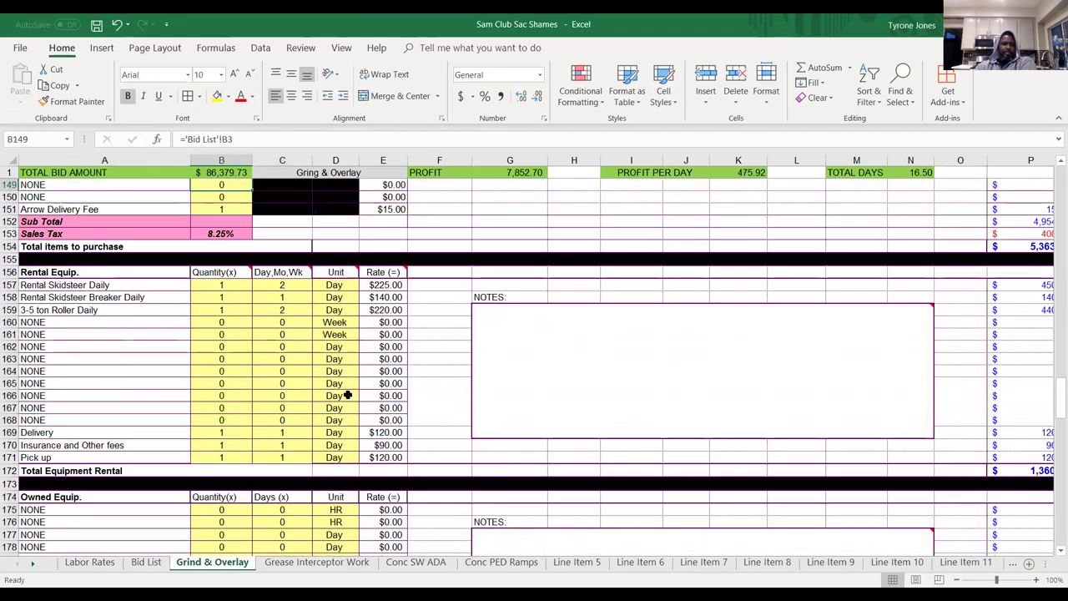
pyautogui.press('Up')
pyautogui.press('Up')
pyautogui.press('Up')
pyautogui.press('Up')
pyautogui.press('Up')
pyautogui.press('Up')
pyautogui.press('Up')
pyautogui.press('Up')
pyautogui.press('Up')
pyautogui.press('Up')
pyautogui.press('Up')
pyautogui.press('Up')
pyautogui.press('Up')
pyautogui.press('Up')
pyautogui.press('Up')
pyautogui.press('Up')
pyautogui.press('Up')
pyautogui.press('Up')
pyautogui.press('Up')
pyautogui.press('Up')
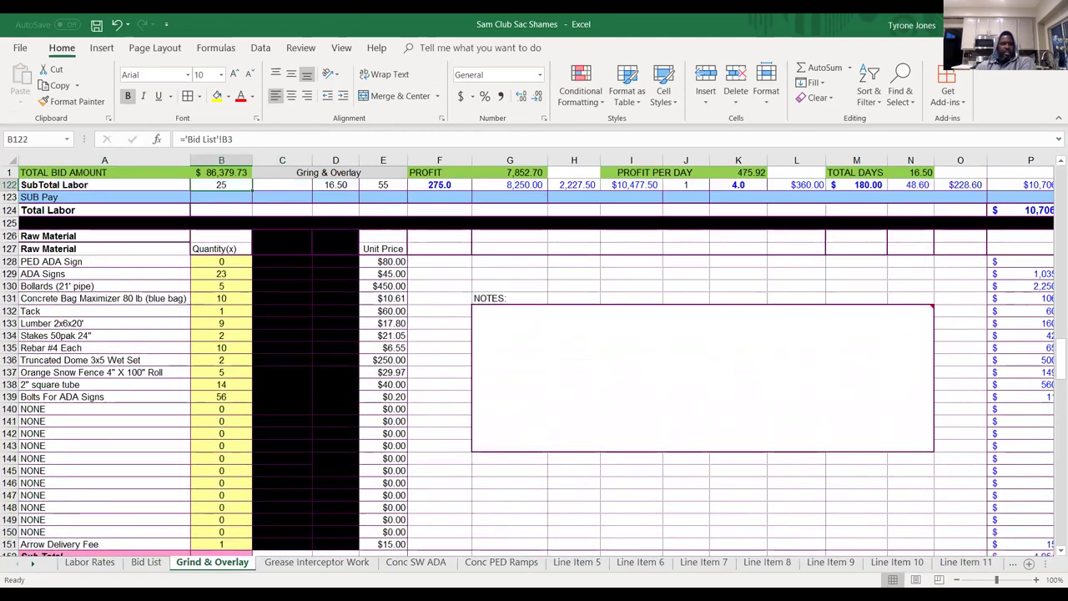
pyautogui.press('Up')
pyautogui.press('Up')
pyautogui.press('Up')
pyautogui.press('Up')
pyautogui.press('Up')
pyautogui.press('Up')
pyautogui.press('Up')
pyautogui.press('Up')
pyautogui.press('Up')
pyautogui.press('Up')
pyautogui.press('Up')
pyautogui.press('Up')
pyautogui.press('Up')
pyautogui.press('Up')
pyautogui.press('Up')
pyautogui.press('Up')
pyautogui.press('Up')
pyautogui.press('Up')
pyautogui.press('Up')
pyautogui.press('Up')
# Review the sections from labor down to Per Diem & Hotel, and check the quantities of Hotel and Per Diem Pay.
pyautogui.press('Down')
pyautogui.press('Down')
pyautogui.press('Down')
pyautogui.press('Down')
pyautogui.press('Down')
pyautogui.press('Down')
pyautogui.press('Down')
pyautogui.press('Down')
pyautogui.press('Down')
pyautogui.press('Down')
pyautogui.press('Down')
pyautogui.press('Down')
pyautogui.press('Down')
pyautogui.press('Down')
pyautogui.press('Down')
pyautogui.press('Down')
pyautogui.press('Down')
pyautogui.press('Down')
pyautogui.press('Down')
pyautogui.press('Down')
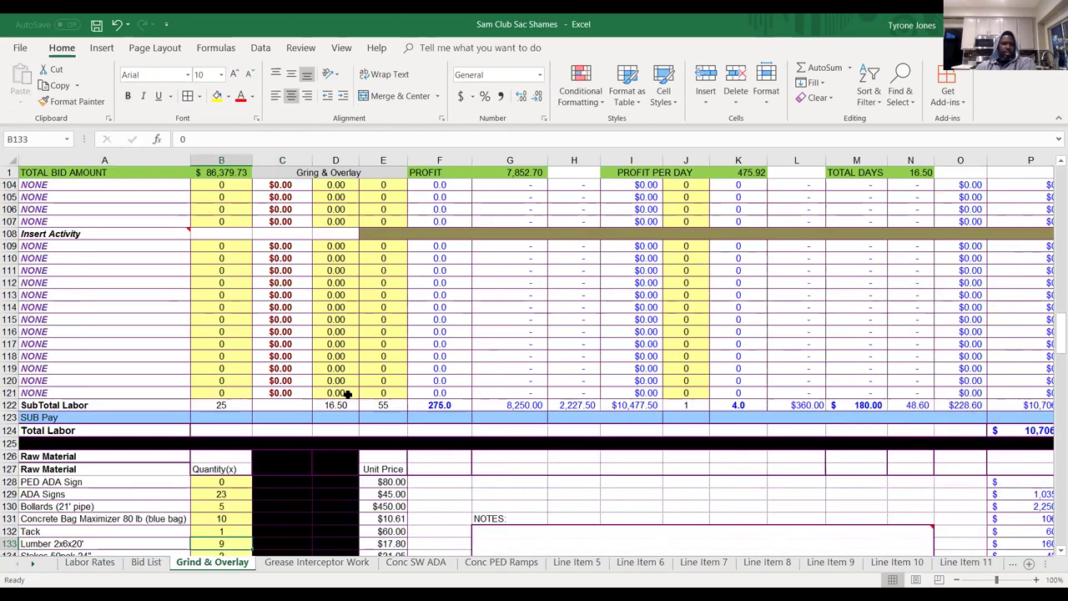
pyautogui.press('Down')
pyautogui.press('Down')
pyautogui.press('Down')
pyautogui.press('Down')
pyautogui.press('Down')
pyautogui.press('Down')
pyautogui.press('Down')
pyautogui.press('Down')
pyautogui.press('Down')
pyautogui.press('Down')
pyautogui.press('Down')
pyautogui.press('Down')
pyautogui.press('Down')
pyautogui.press('Down')
pyautogui.press('Down')
pyautogui.press('Down')
pyautogui.press('Down')
pyautogui.press('Down')
pyautogui.press('Down')
pyautogui.press('Down')
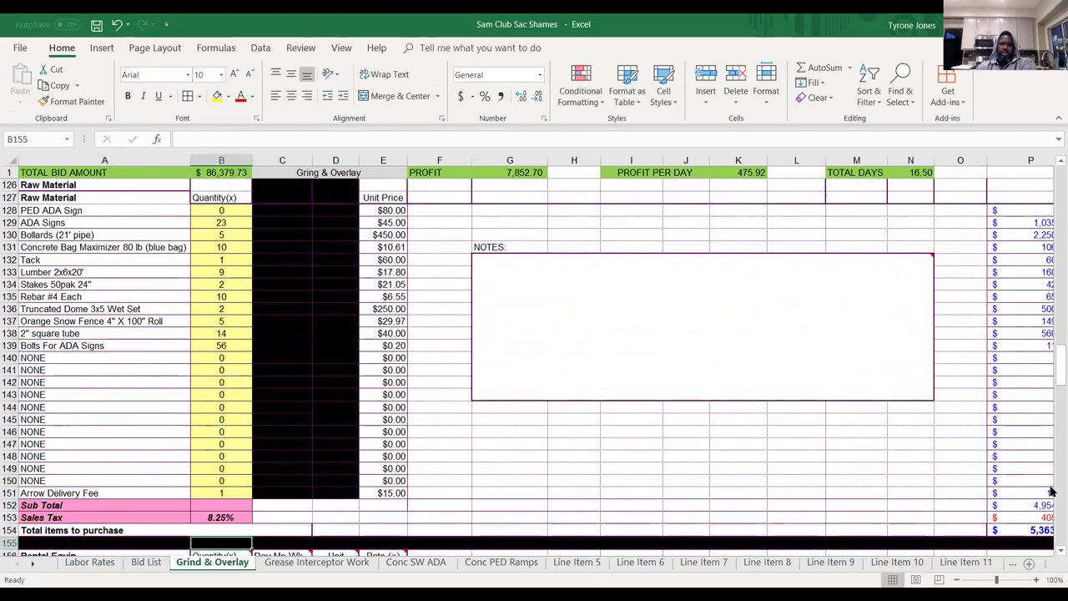
pyautogui.scroll(-20, 1052, 492)
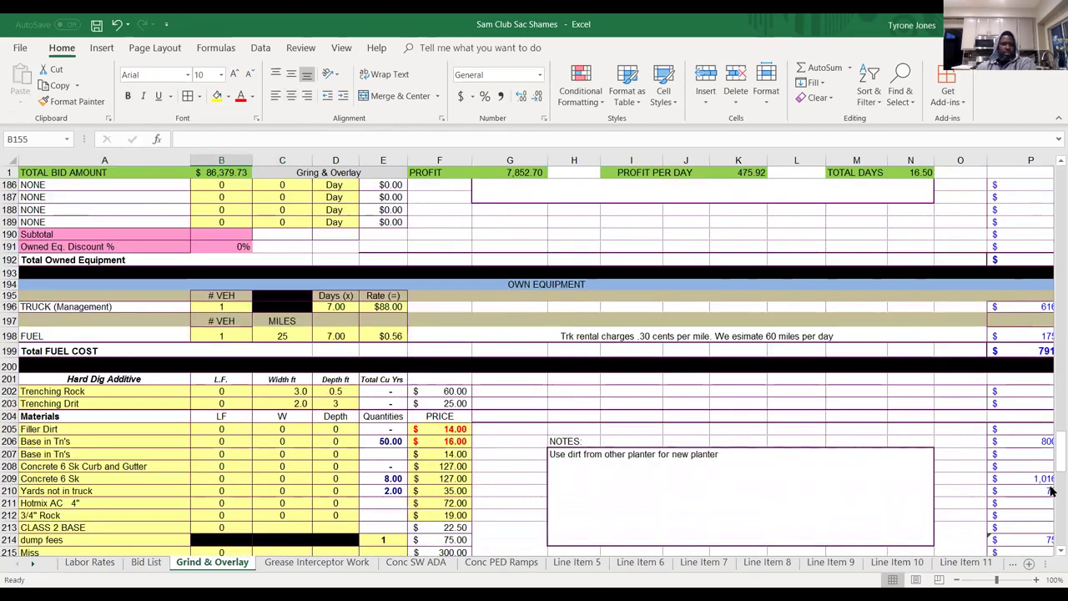
pyautogui.scroll(-10, 1052, 493)
pyautogui.click(223, 414)
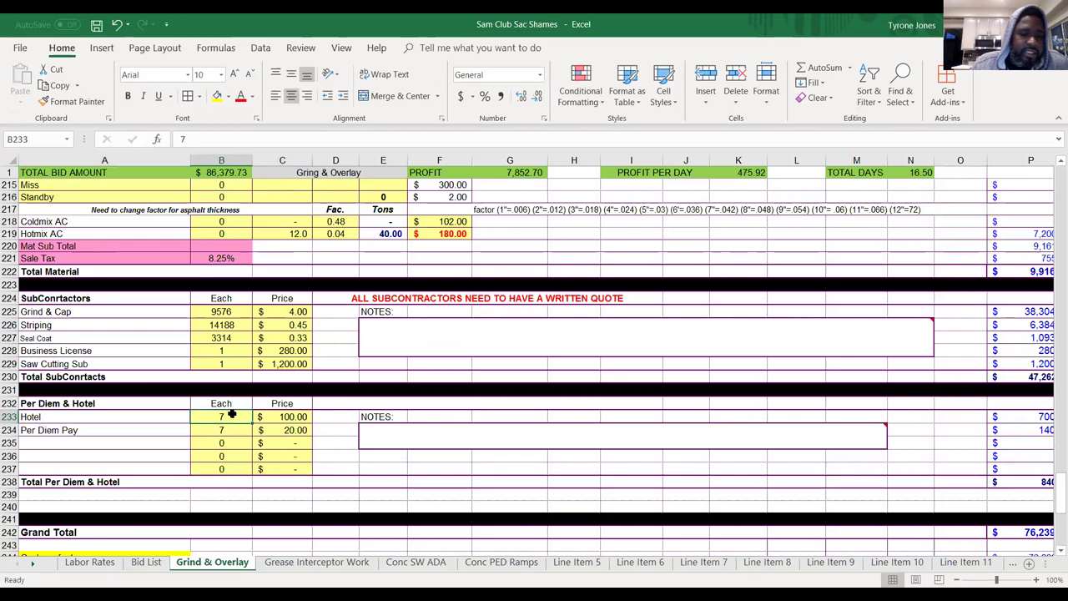
pyautogui.click(227, 443)
pyautogui.click(235, 430)
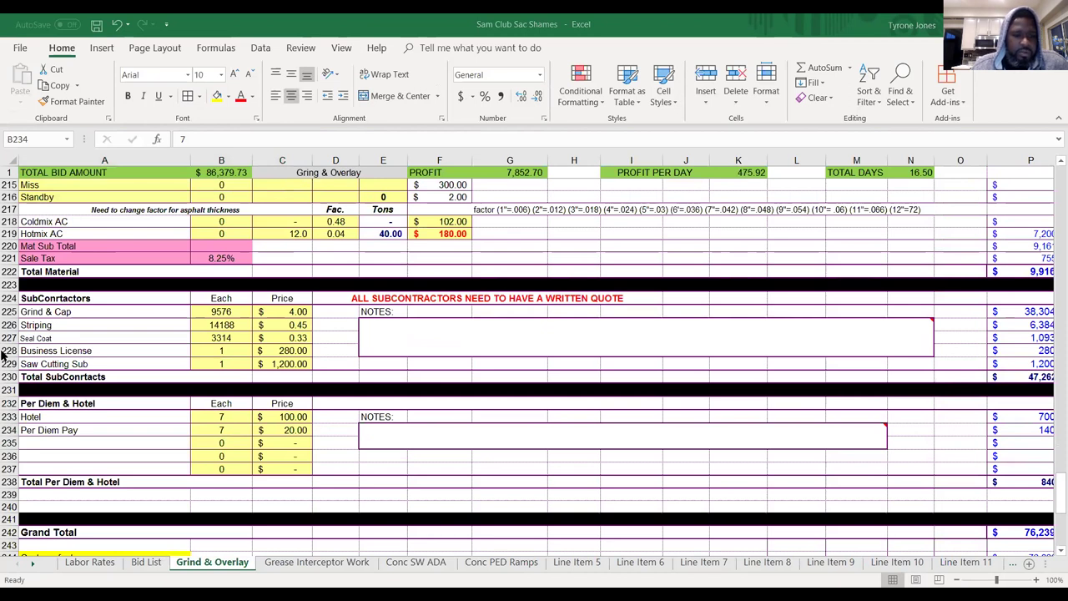
# Under Per Diem & Hotel, set the price in the blank row 235 to 80.
pyautogui.click(295, 444)
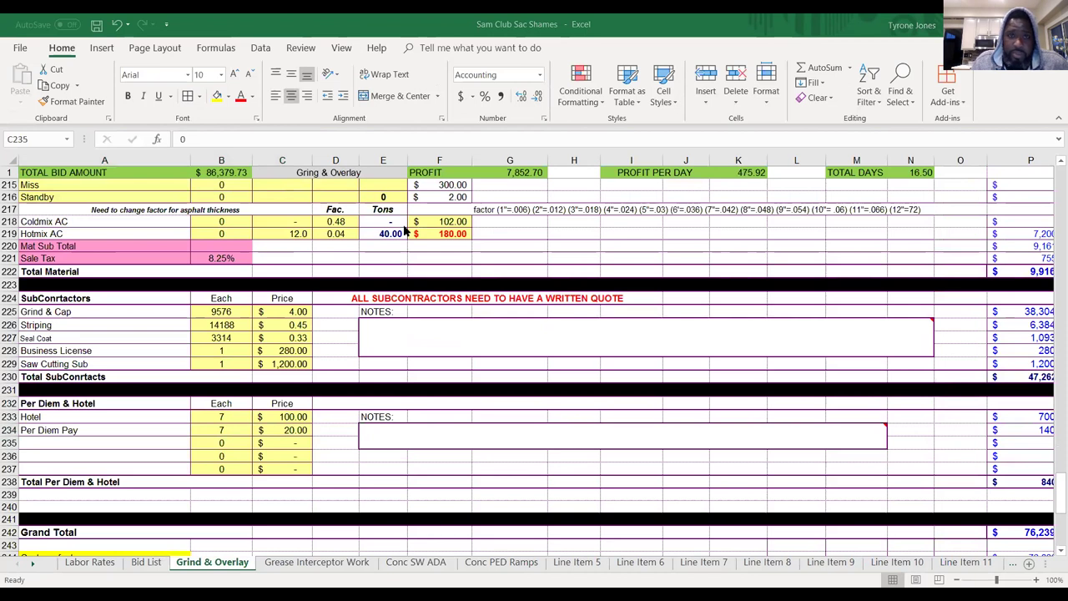
pyautogui.click(294, 443)
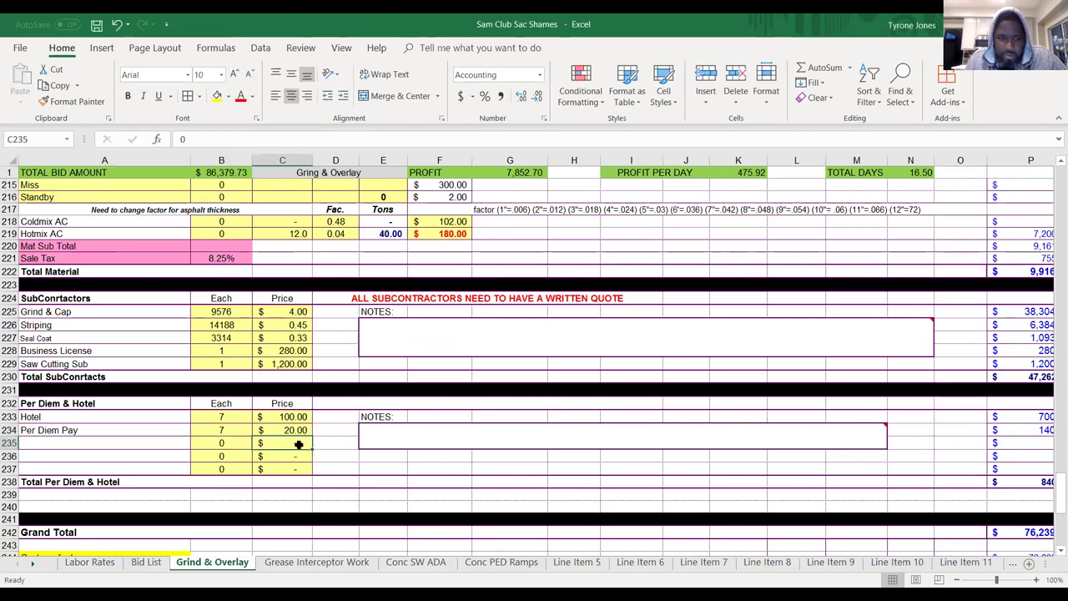
pyautogui.write('8')
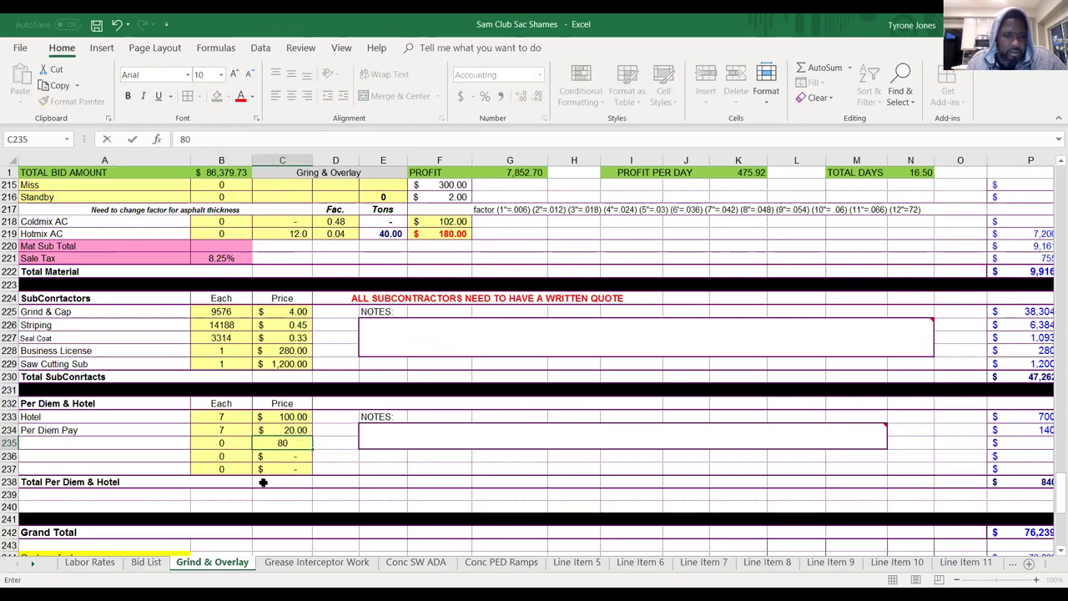
pyautogui.write('0')
# Label row 235, under Per Diem Pay, as "4 guys per diem per day as group".
pyautogui.click(150, 448)
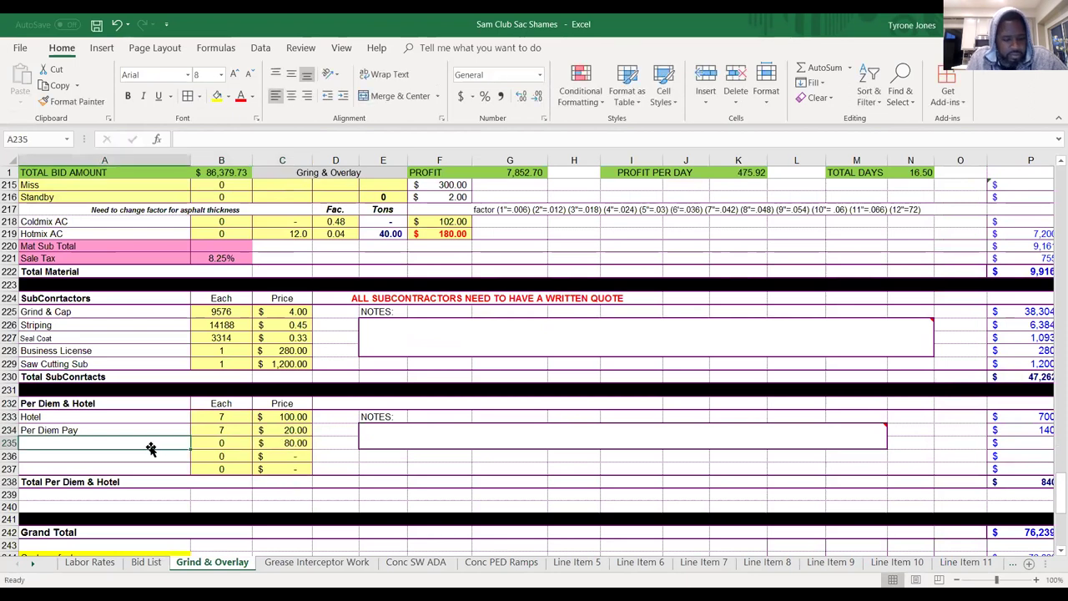
pyautogui.write('$')
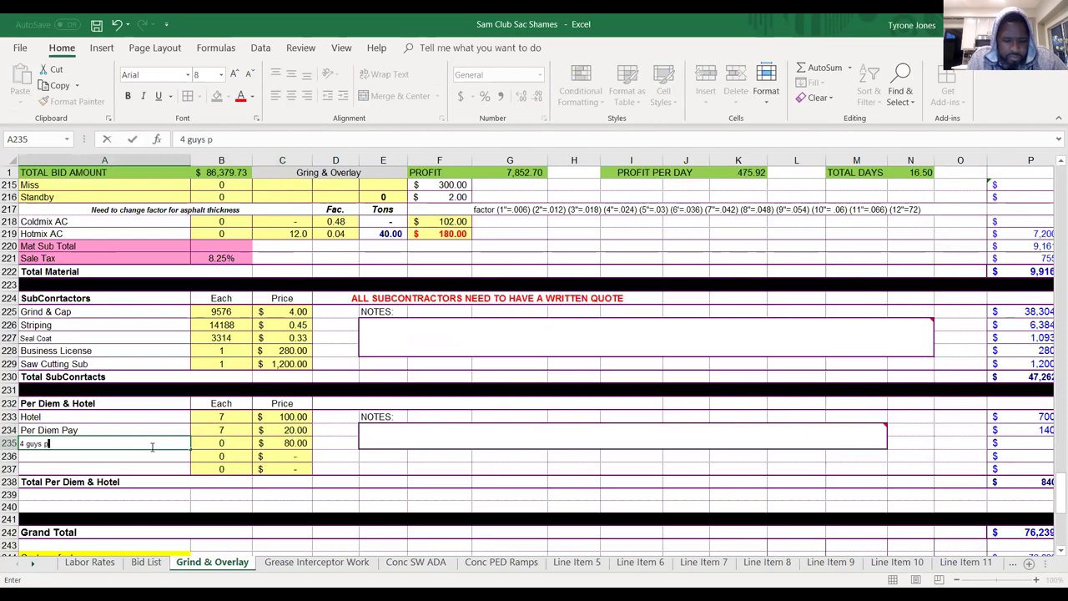
pyautogui.write('m per diem')
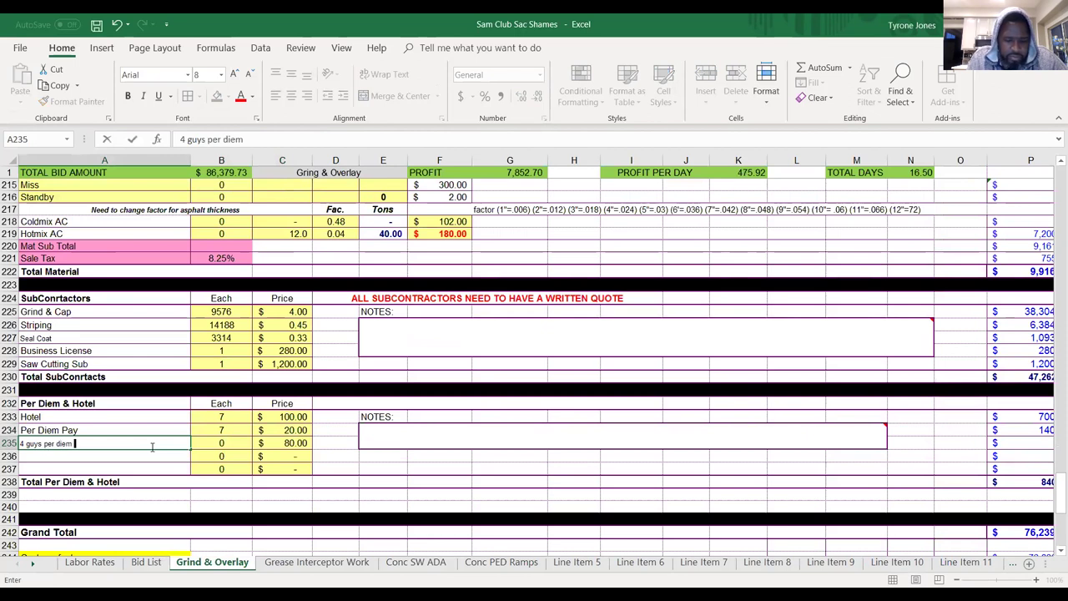
pyautogui.write('per d')
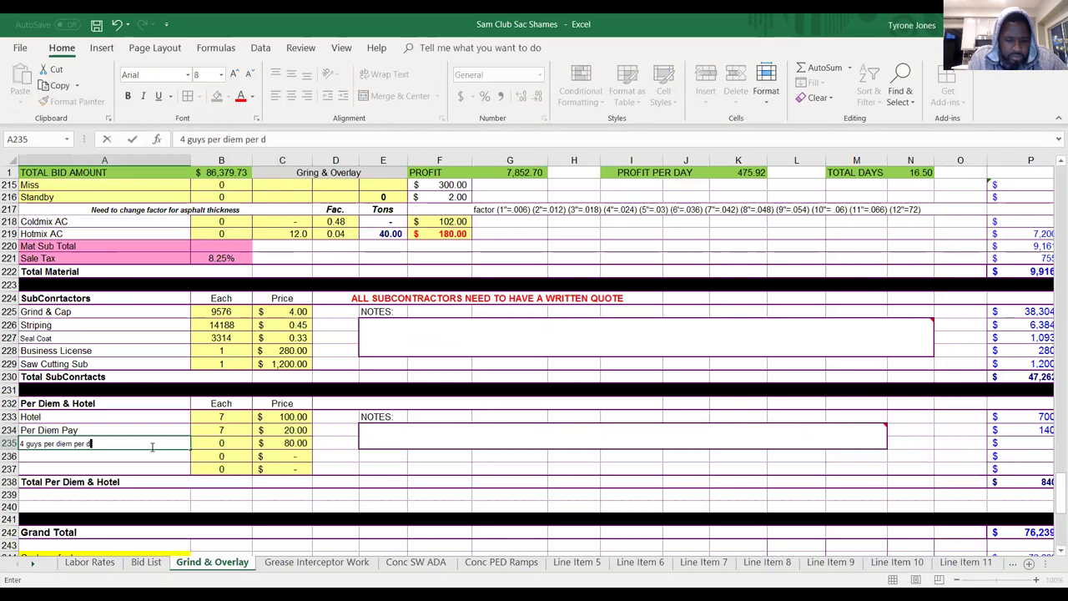
pyautogui.write('ay as group')
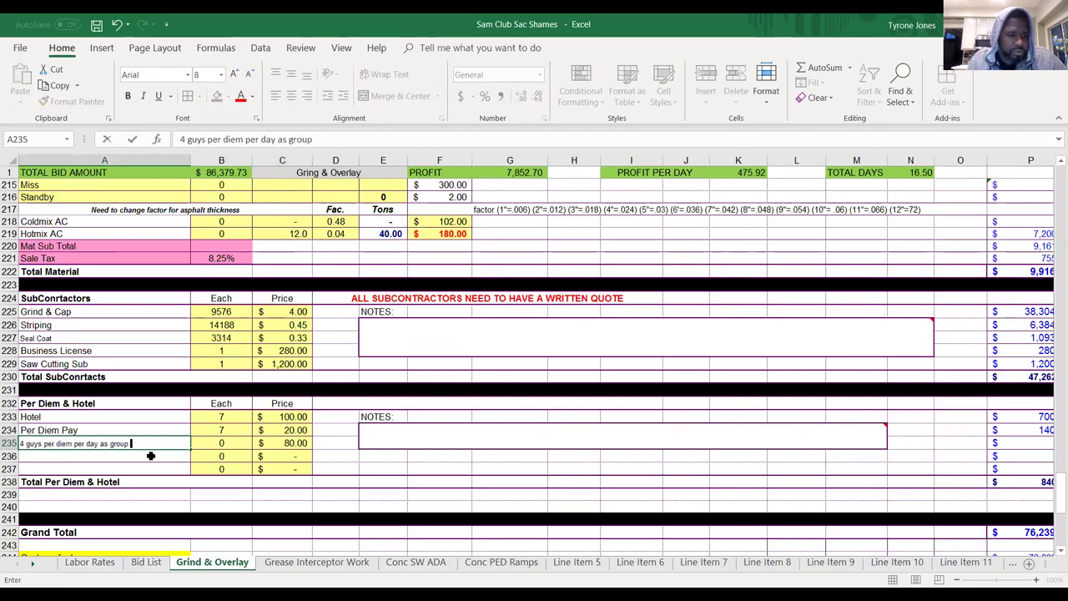
pyautogui.click(159, 447)
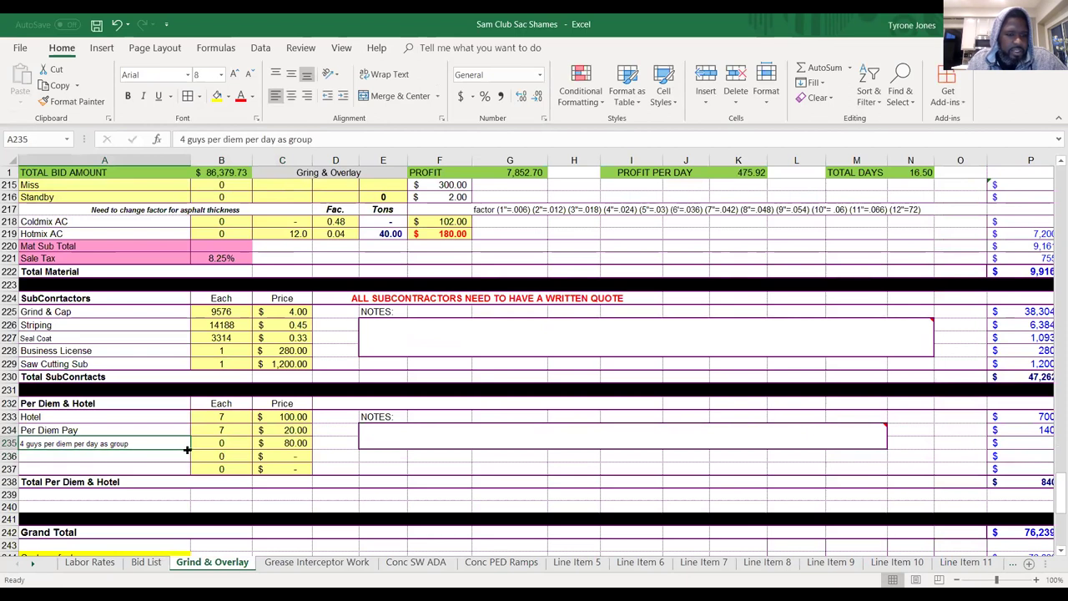
# Copy the group per diem label from row 235 into row 236 and change it to "4 guys per hotel per day as group".
pyautogui.moveTo(191, 451); pyautogui.dragTo(187, 458)
pyautogui.click(181, 456)
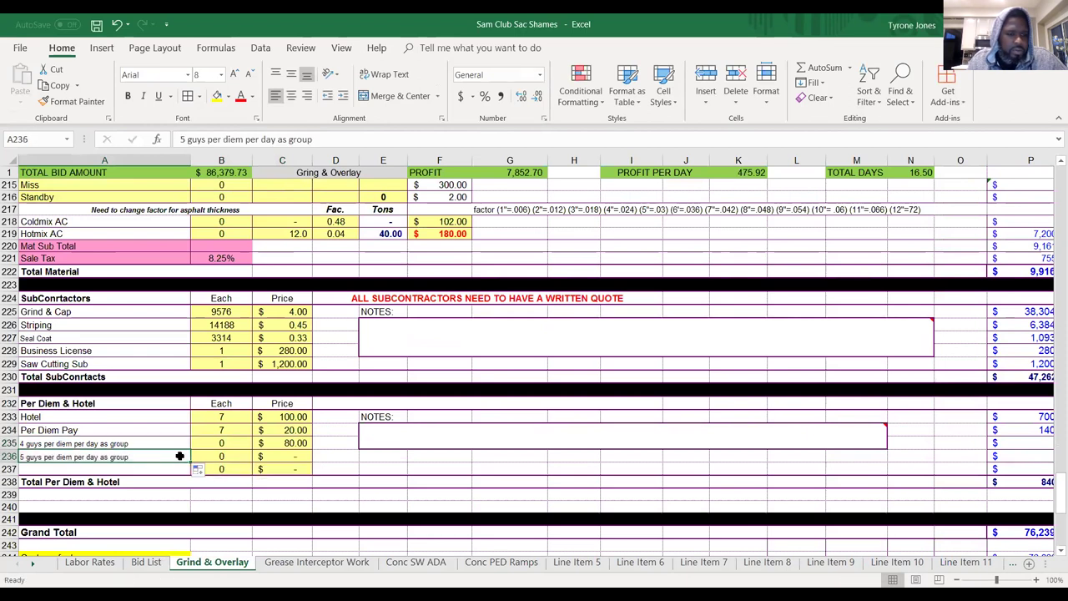
pyautogui.doubleClick(21, 457)
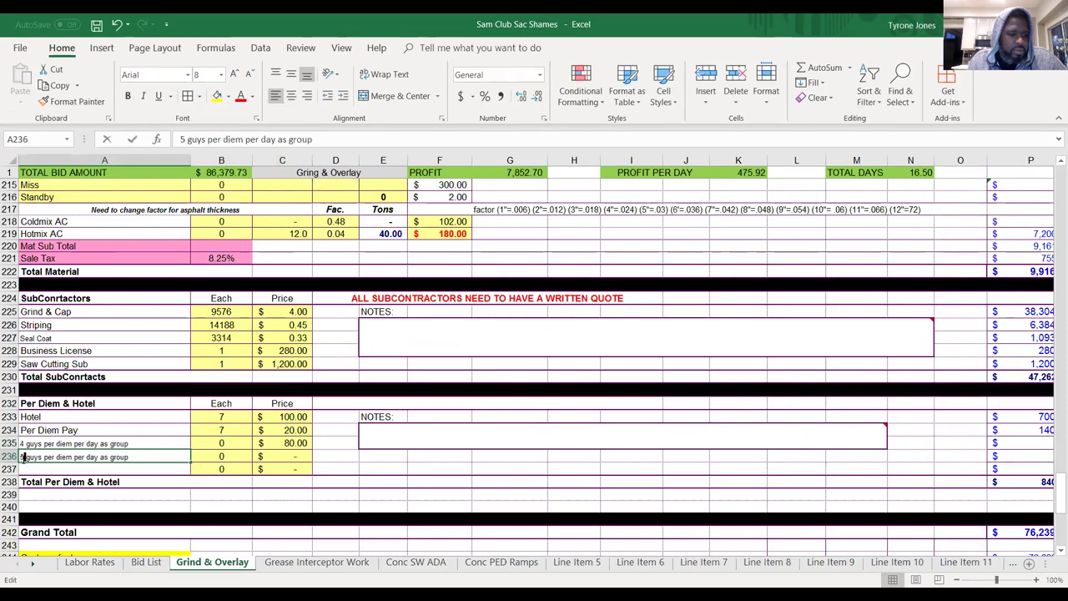
pyautogui.press('Delete')
pyautogui.write('4')
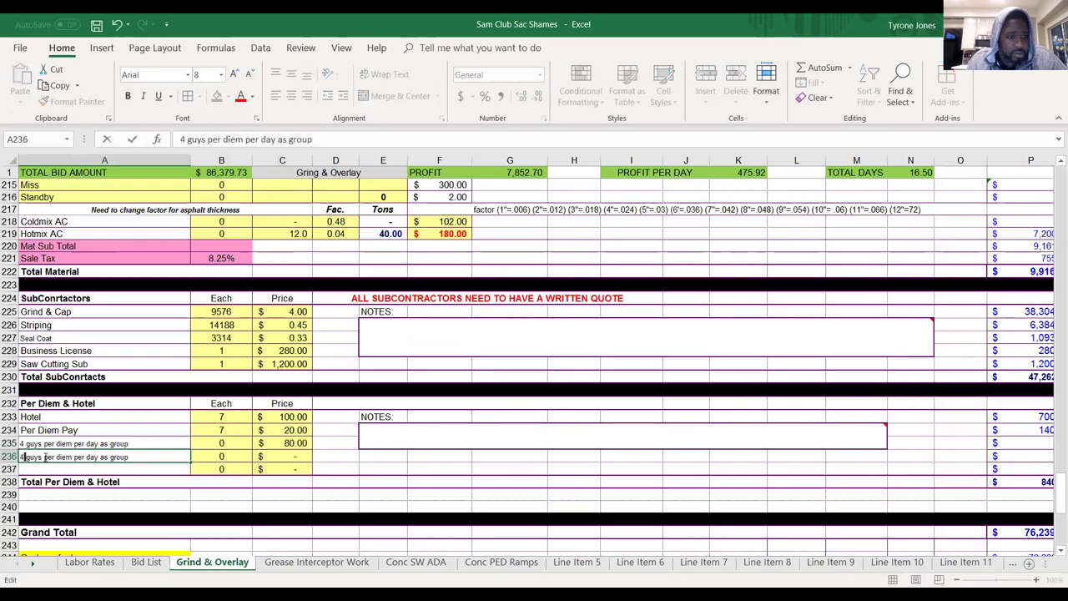
pyautogui.click(127, 457)
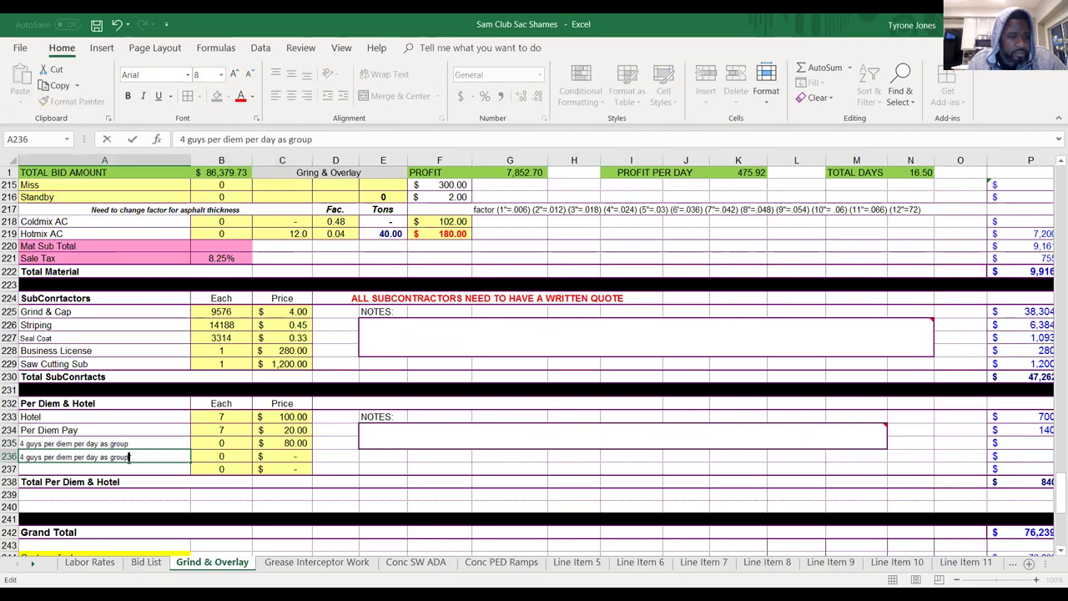
pyautogui.click(73, 457)
pyautogui.press('BackSpace')
pyautogui.press('BackSpace')
pyautogui.press('BackSpace')
pyautogui.press('BackSpace')
pyautogui.write('hotel')
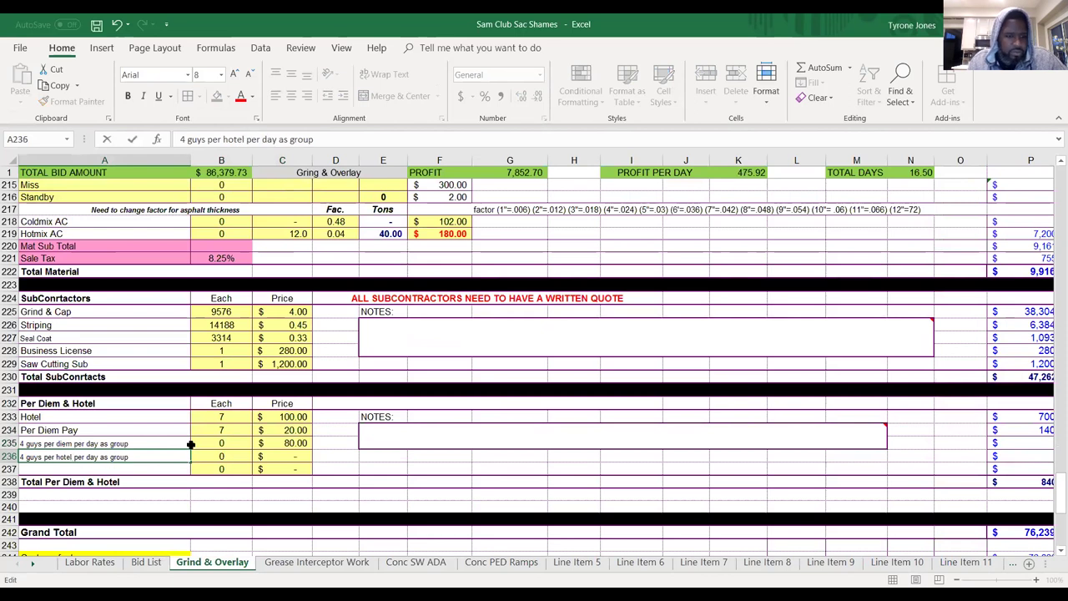
# Set the price of the group per diem row 235 to 200 and its quantity to 7.
pyautogui.click(273, 445)
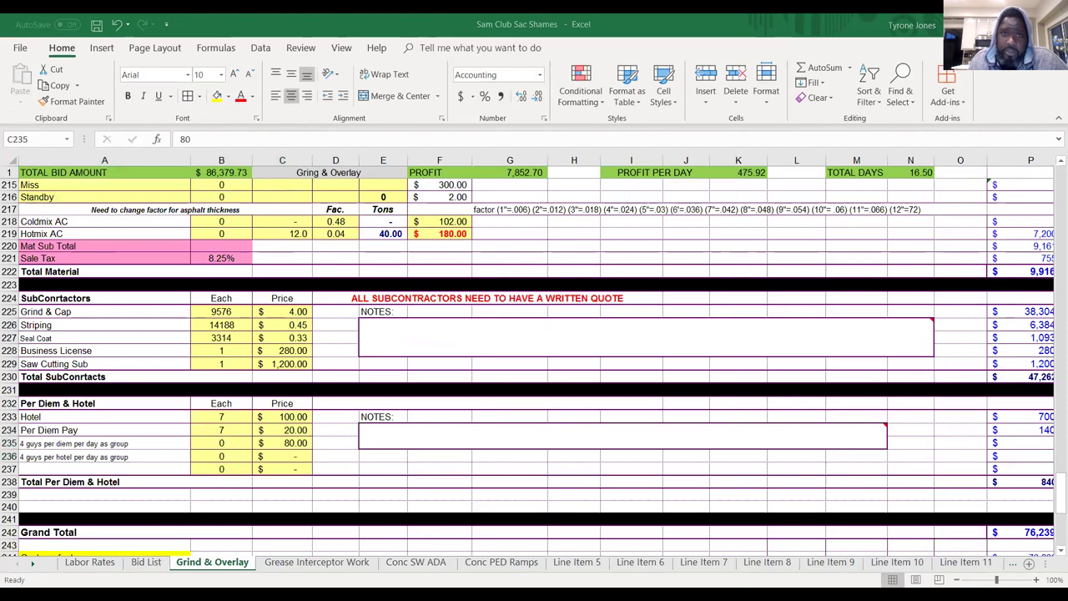
pyautogui.click(288, 446)
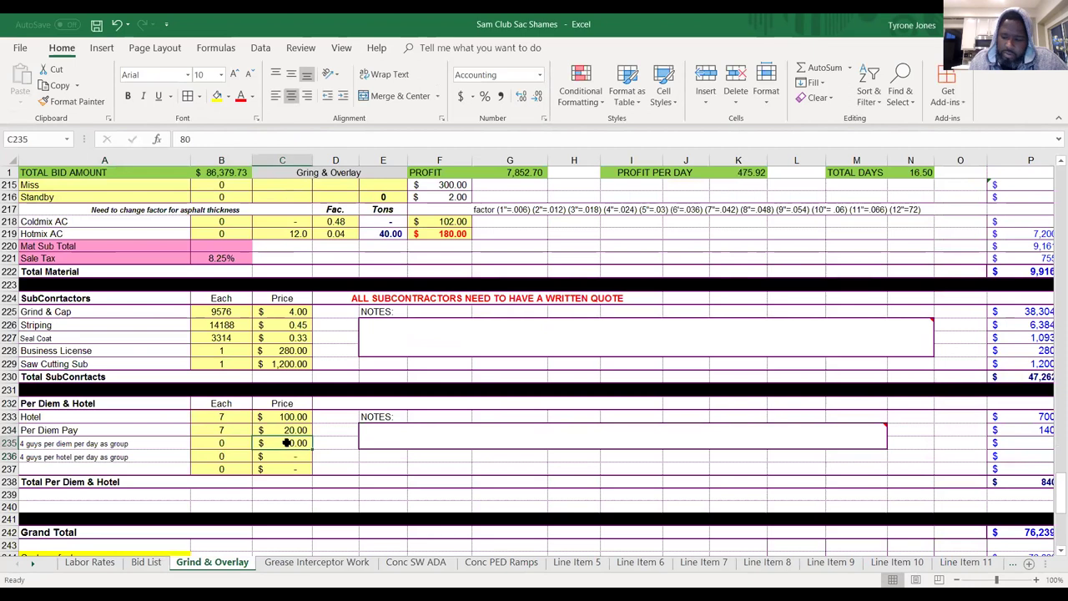
pyautogui.write('200')
pyautogui.press('Return')
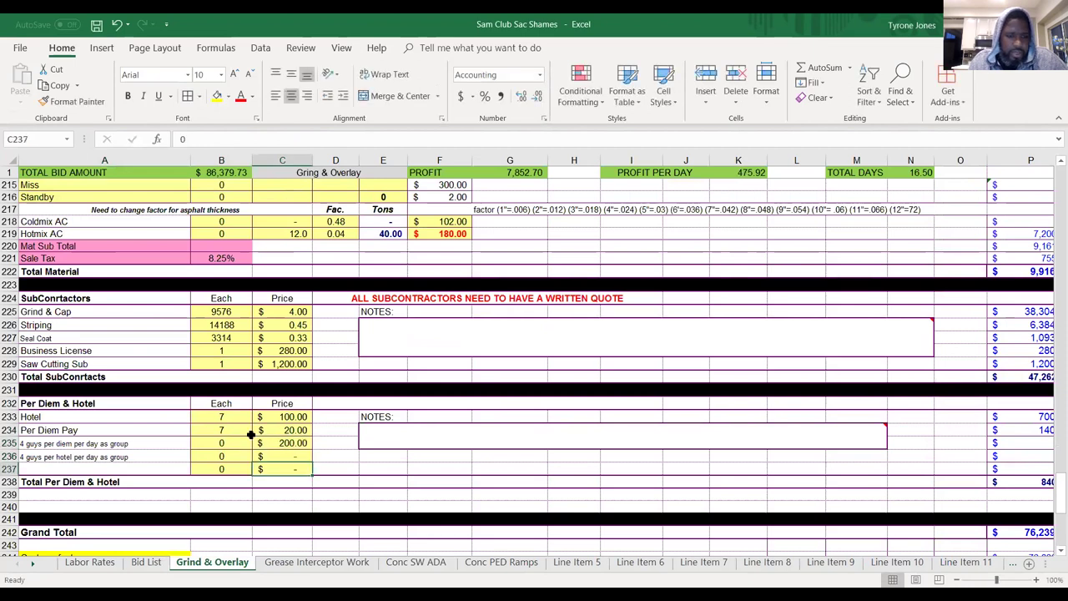
pyautogui.click(237, 443)
pyautogui.write('7')
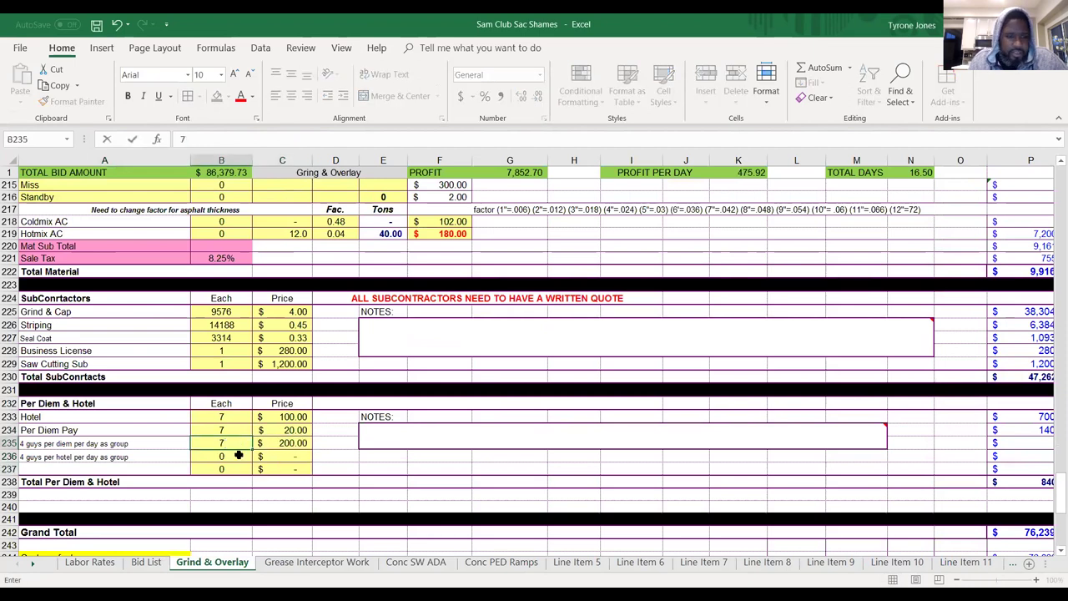
pyautogui.press('Return')
# Set the price of the group hotel row 236 to 200 and its quantity to 7.
pyautogui.click(286, 456)
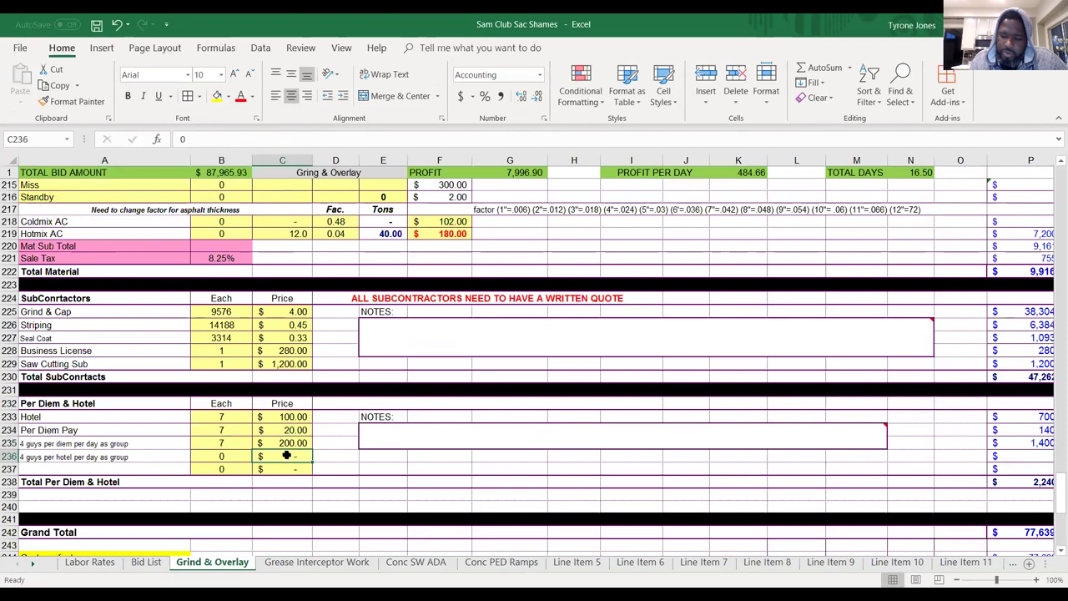
pyautogui.write('200')
pyautogui.click(233, 457)
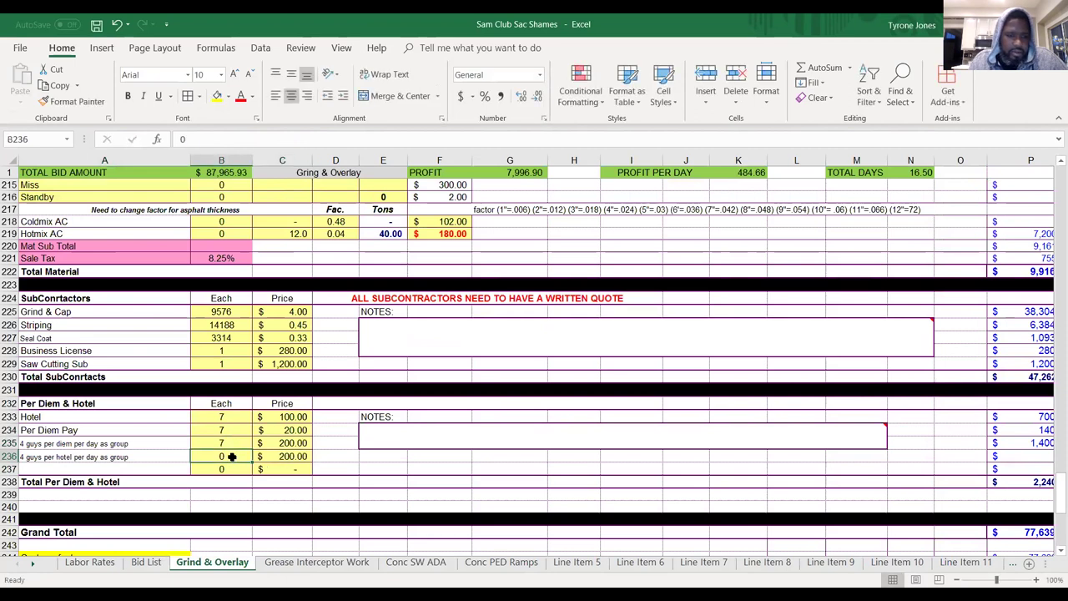
pyautogui.write('7')
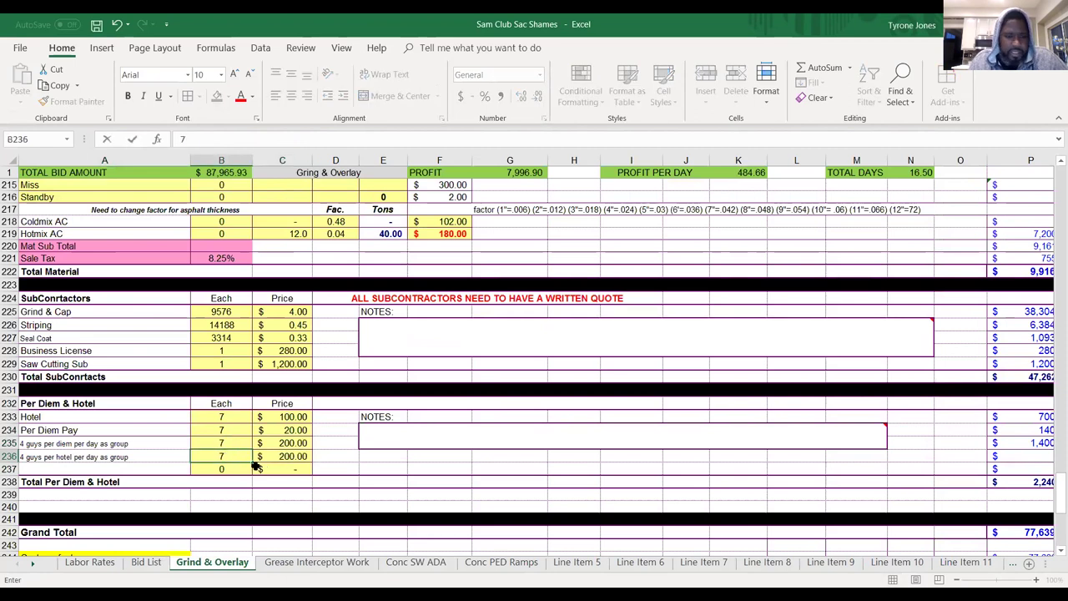
pyautogui.click(286, 482)
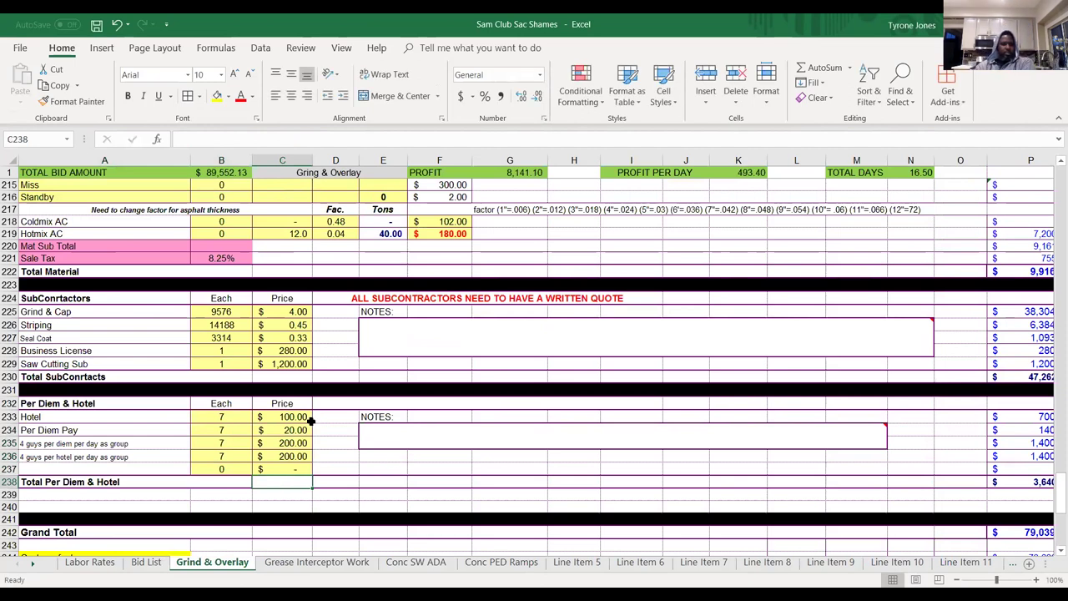
# Label the blank row 237 under Per Diem & Hotel as "Drive time".
pyautogui.click(142, 467)
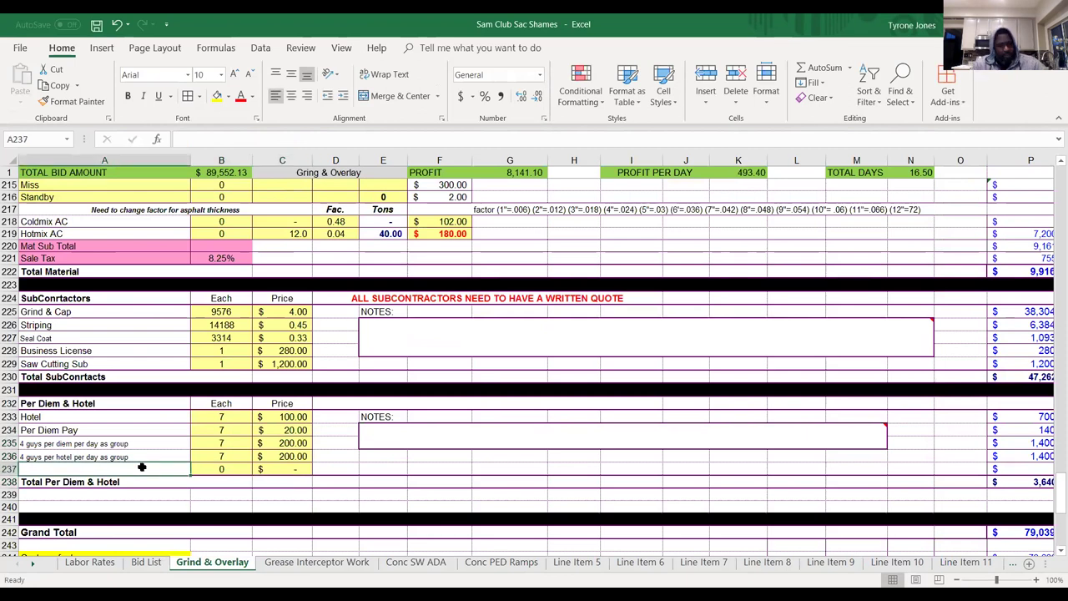
pyautogui.write('Dr')
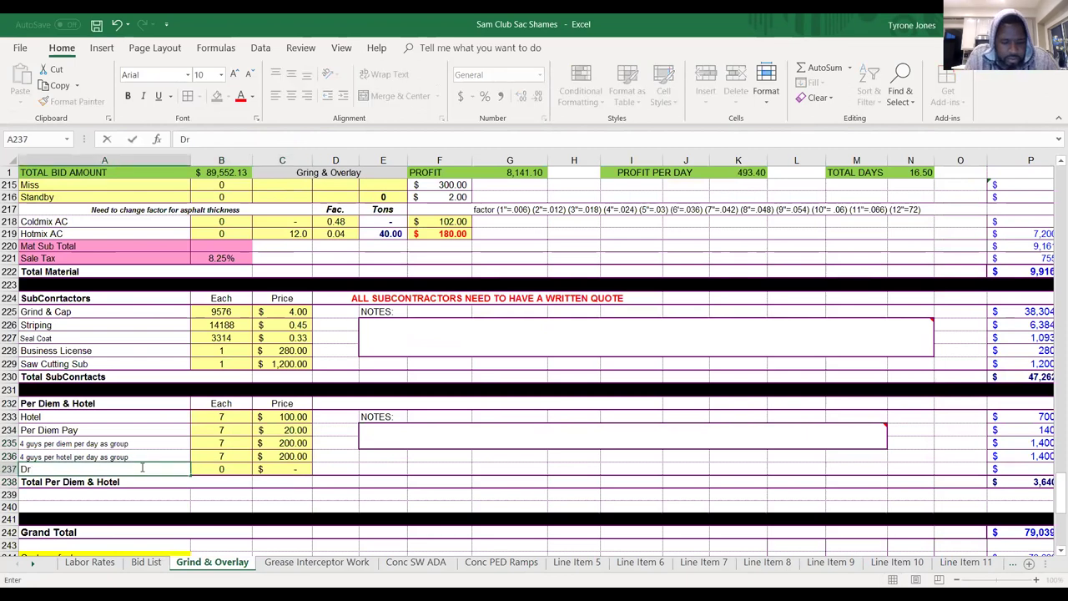
pyautogui.write('ive time')
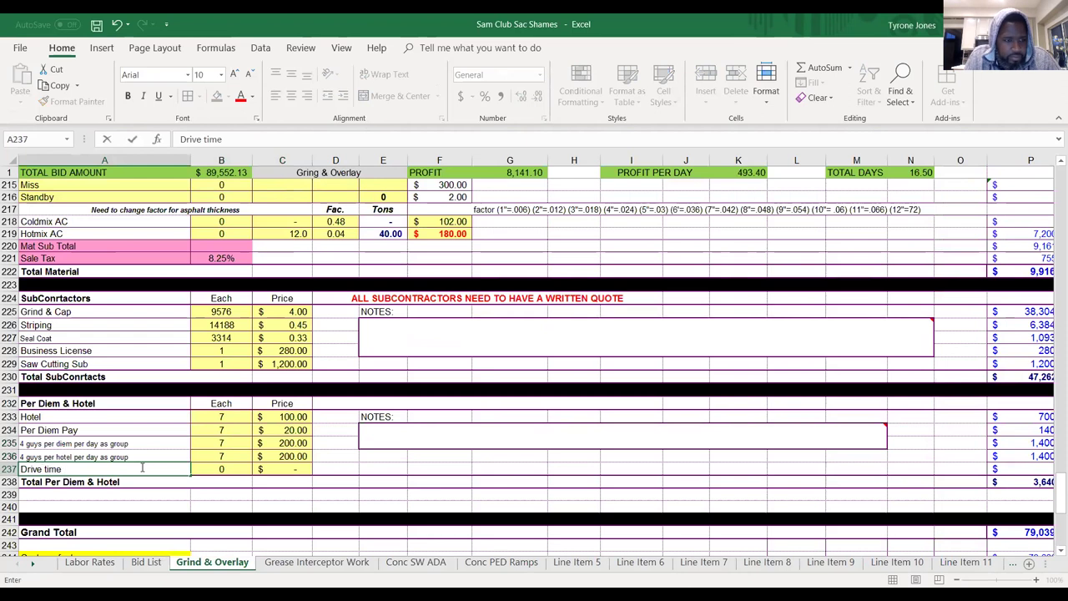
pyautogui.click(215, 469)
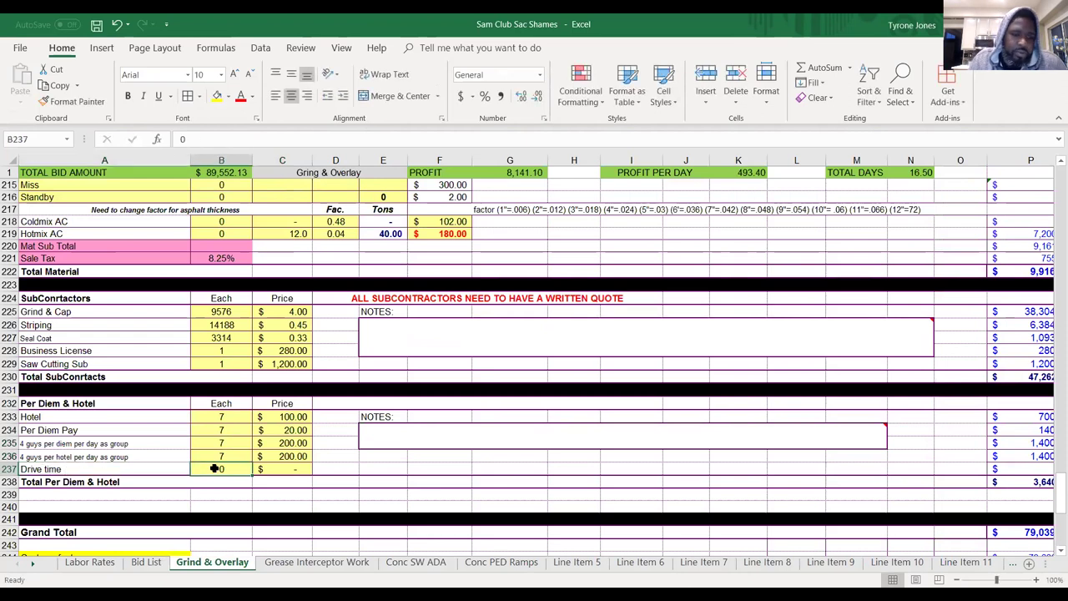
# Add the note "Drive time will only be included for the drive to and from" to the Per Diem & Hotel section.
pyautogui.click(392, 431)
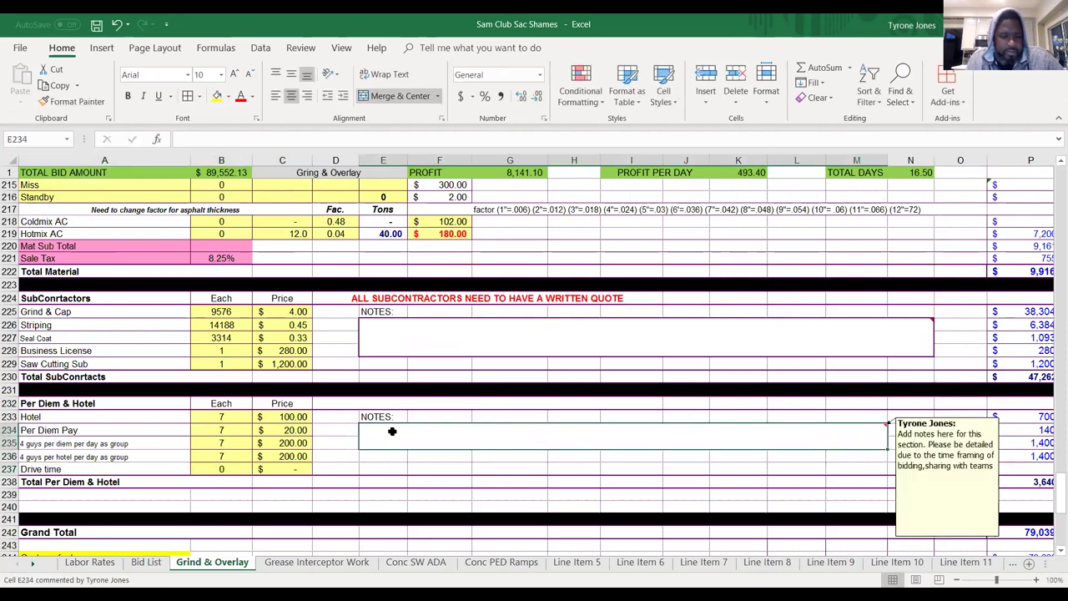
pyautogui.write('Dri')
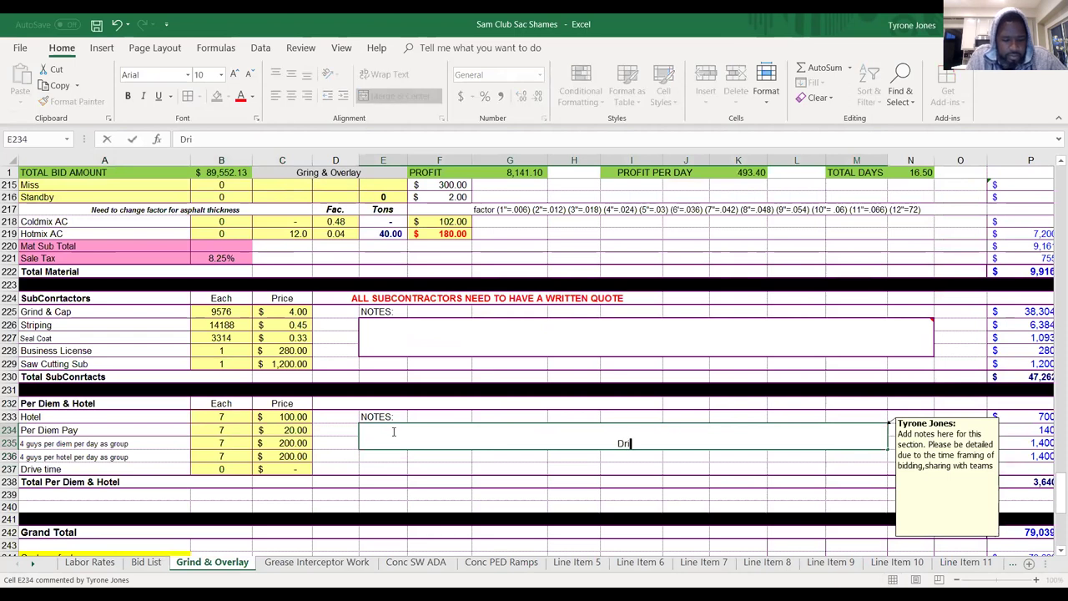
pyautogui.write('ve time ')
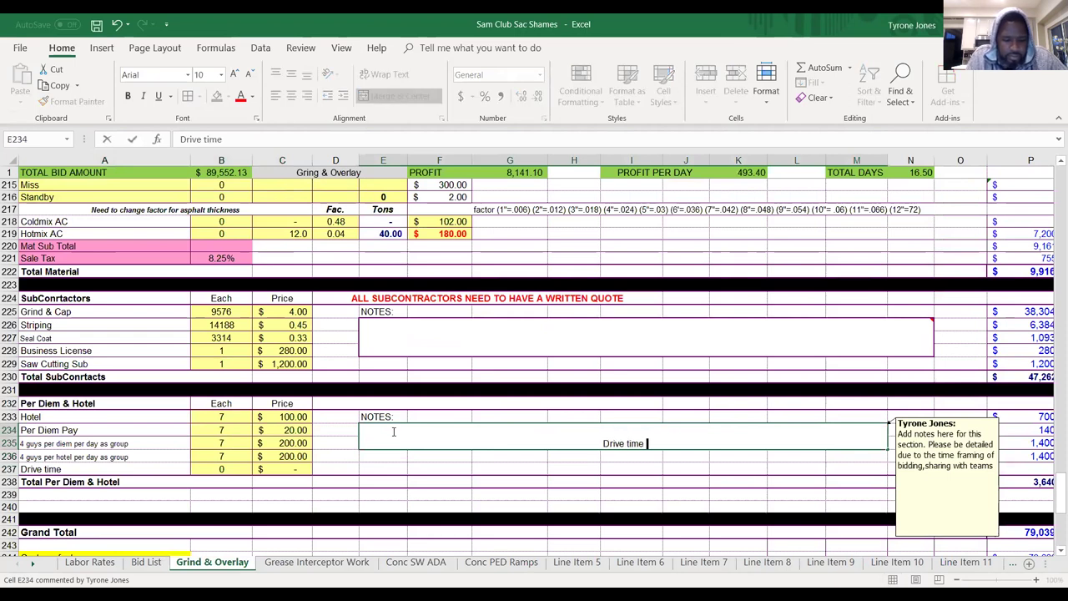
pyautogui.write('will o')
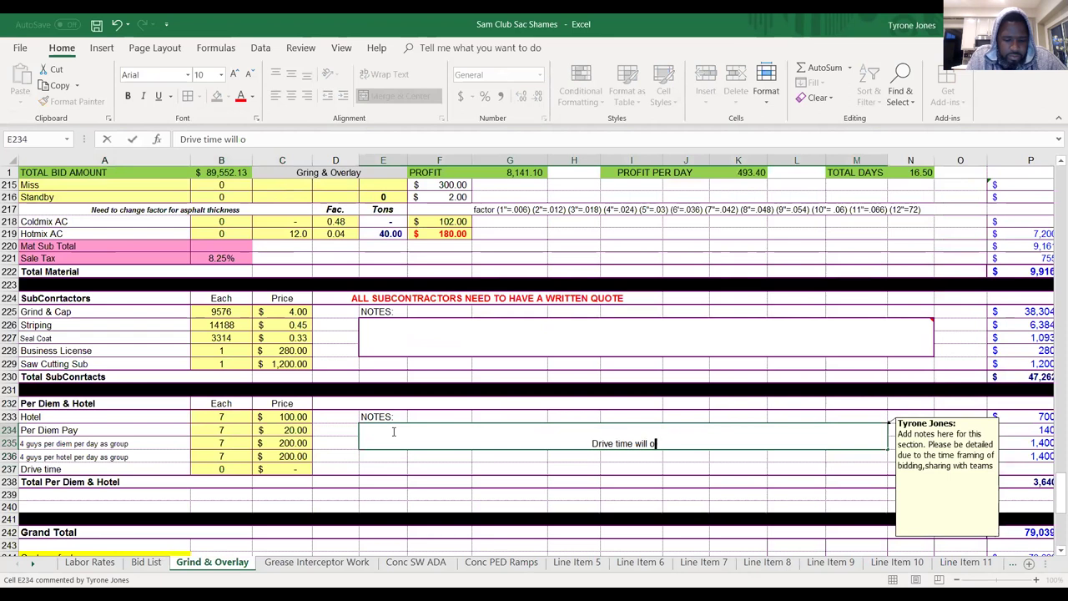
pyautogui.write('nly be i')
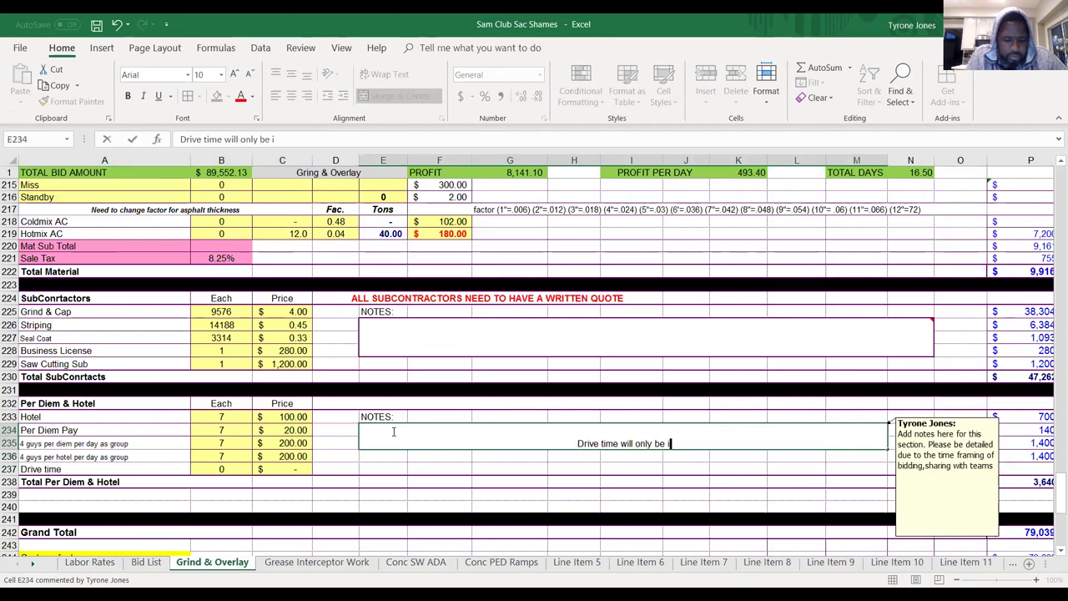
pyautogui.write('ncluded for')
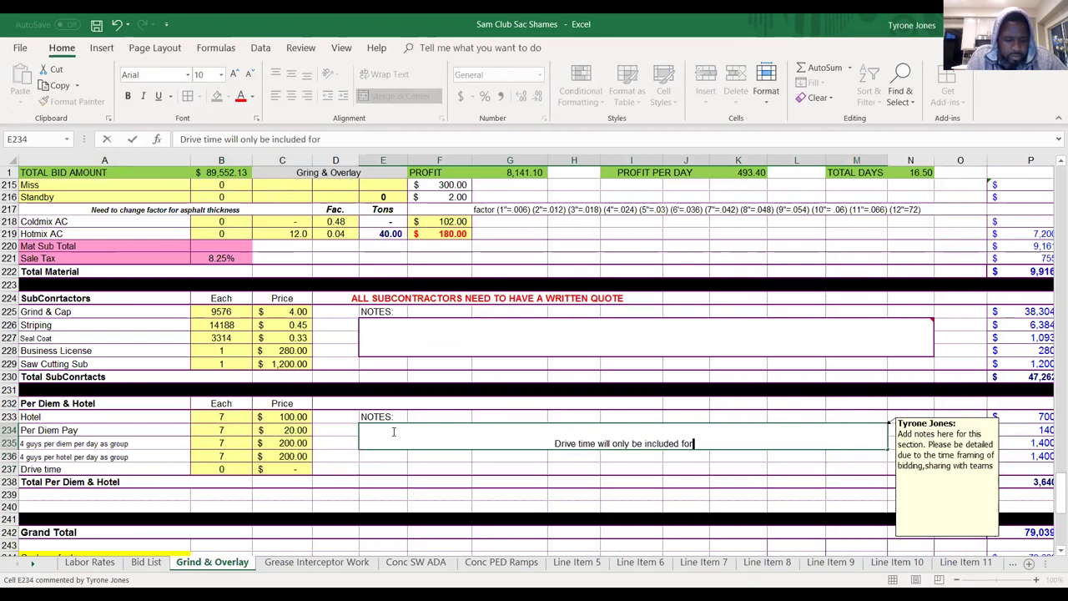
pyautogui.write(' the dri')
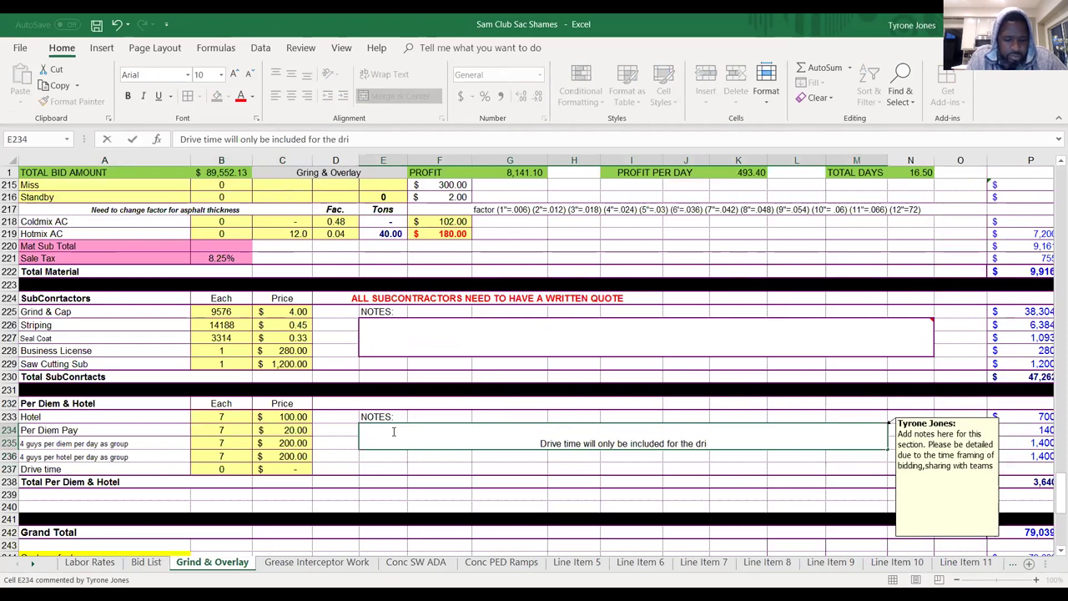
pyautogui.write('ve to and from')
pyautogui.press('Return')
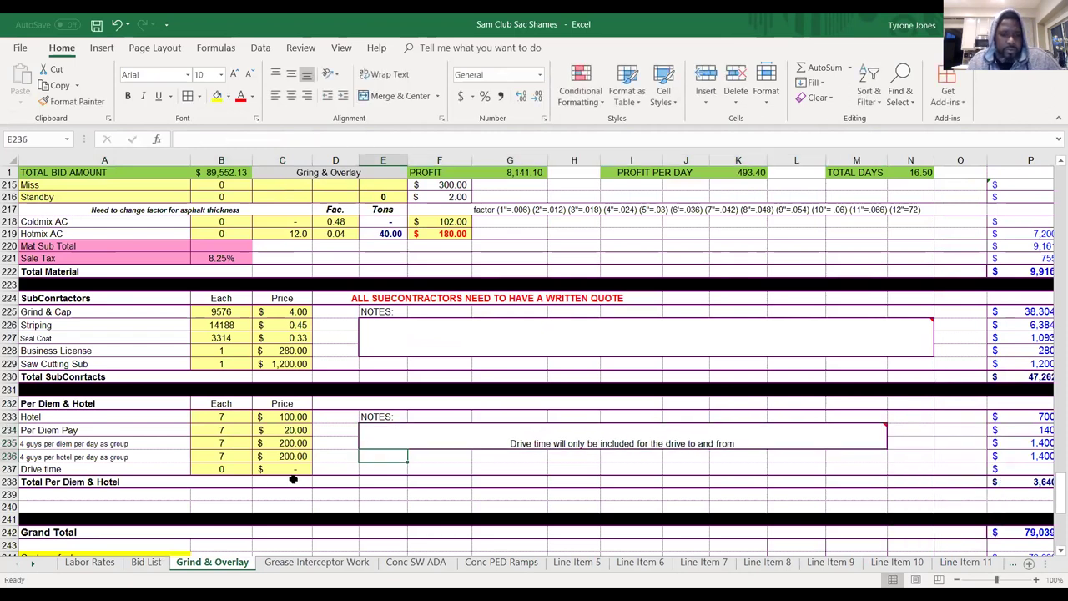
pyautogui.click(235, 469)
pyautogui.click(284, 469)
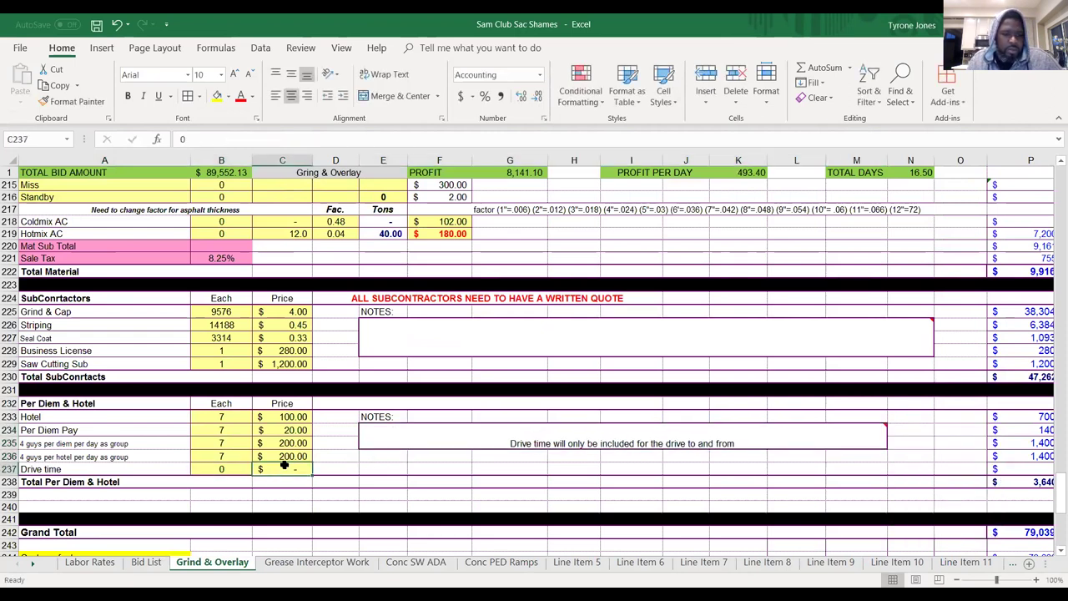
pyautogui.click(246, 469)
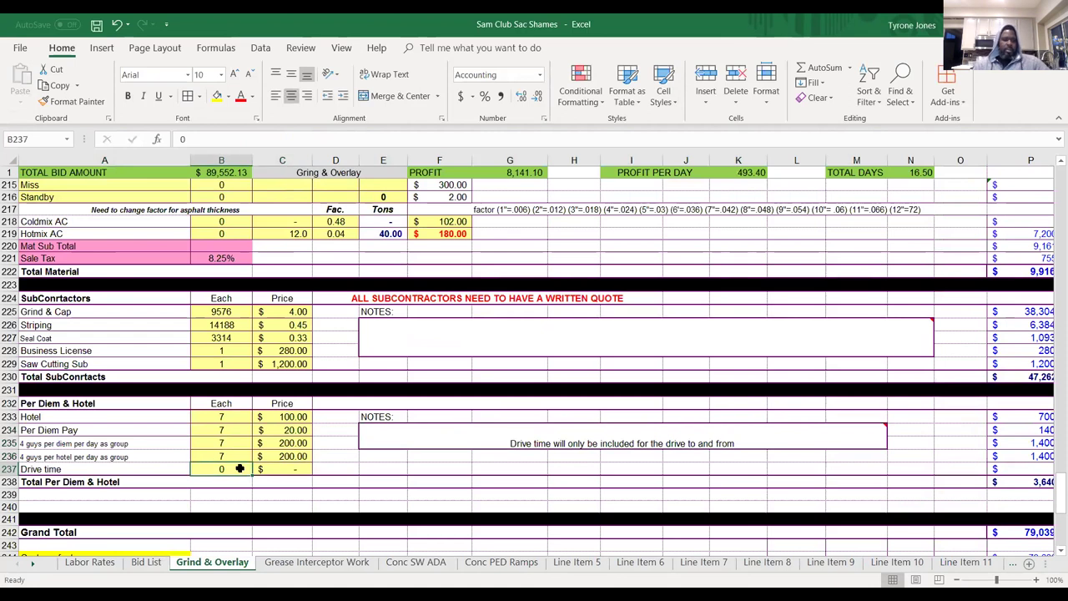
pyautogui.click(148, 457)
pyautogui.click(152, 469)
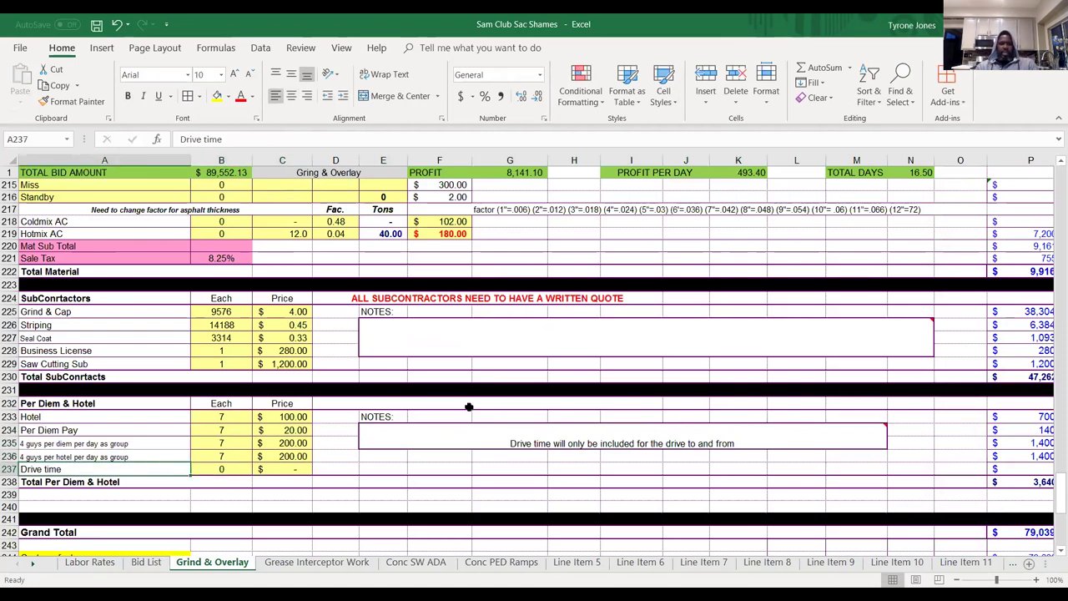
# Rename the Insert Activity heading in row 108 of the labor section to "Drive Time to and From Sac Only".
pyautogui.moveTo(1053, 485); pyautogui.dragTo(1052, 314)
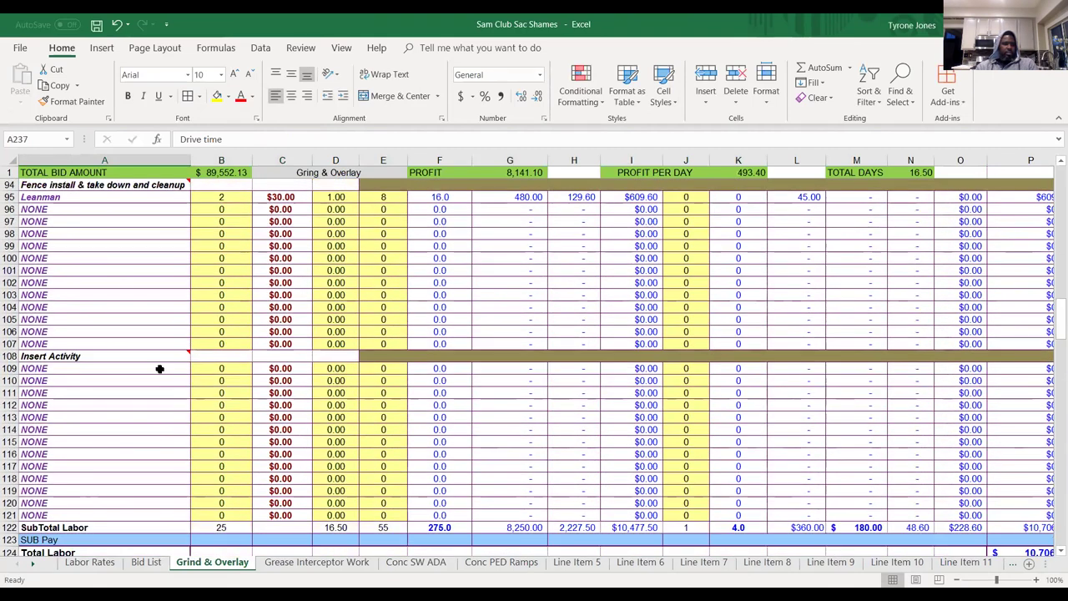
pyautogui.click(129, 352)
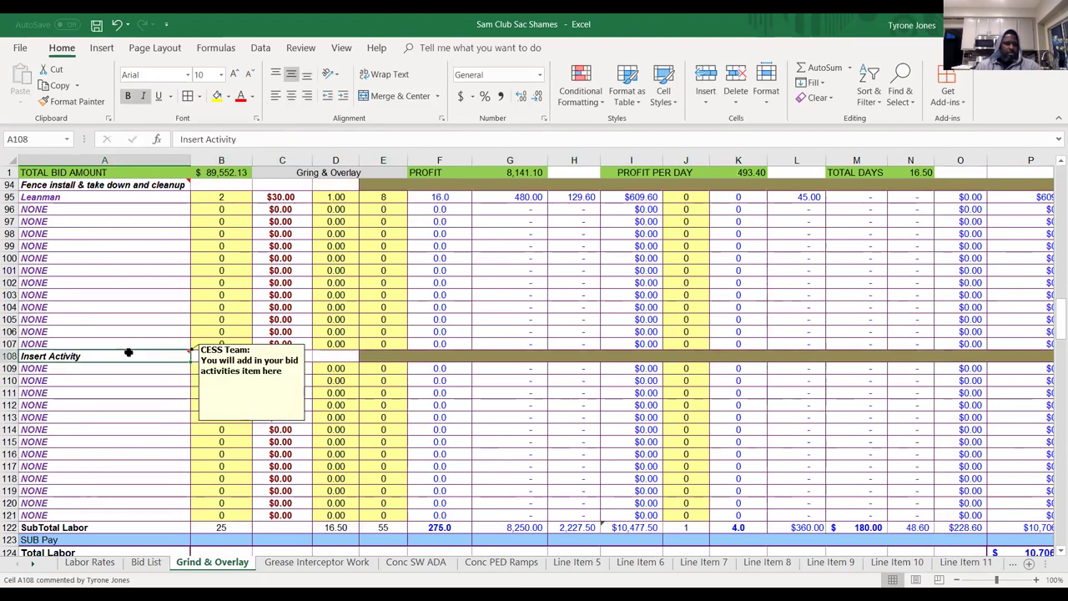
pyautogui.write('Drin')
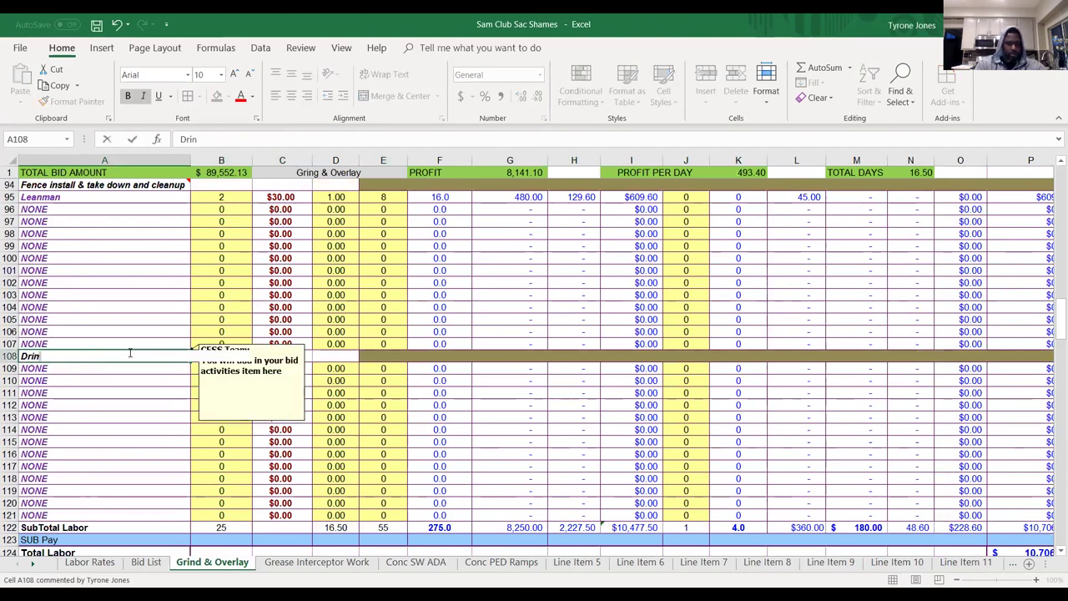
pyautogui.write('ve')
pyautogui.press('BackSpace')
pyautogui.press('BackSpace')
pyautogui.press('BackSpace')
pyautogui.write('ve Time ')
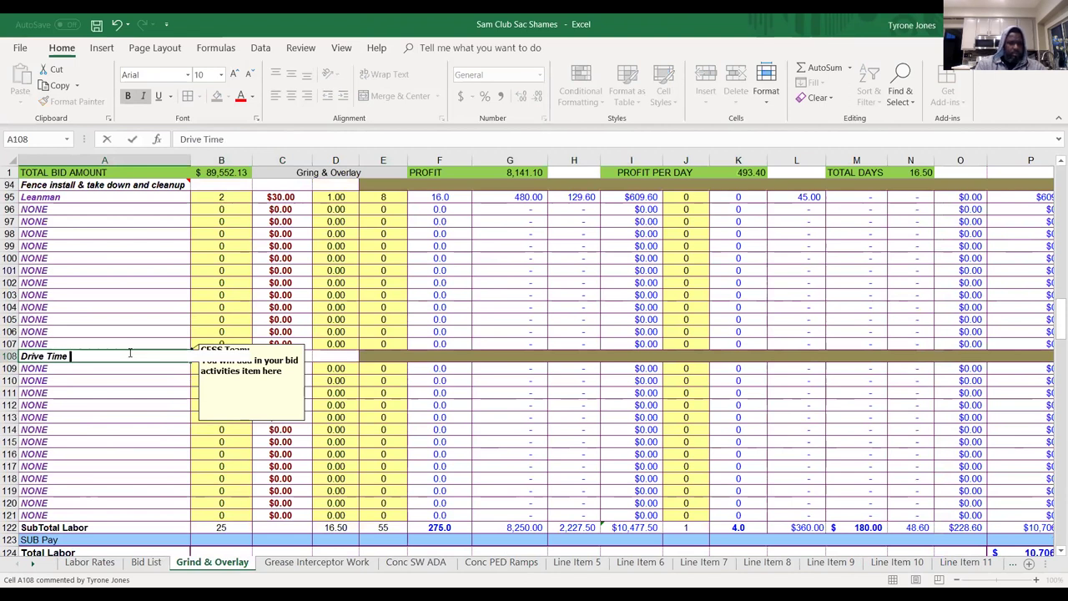
pyautogui.write('to and From')
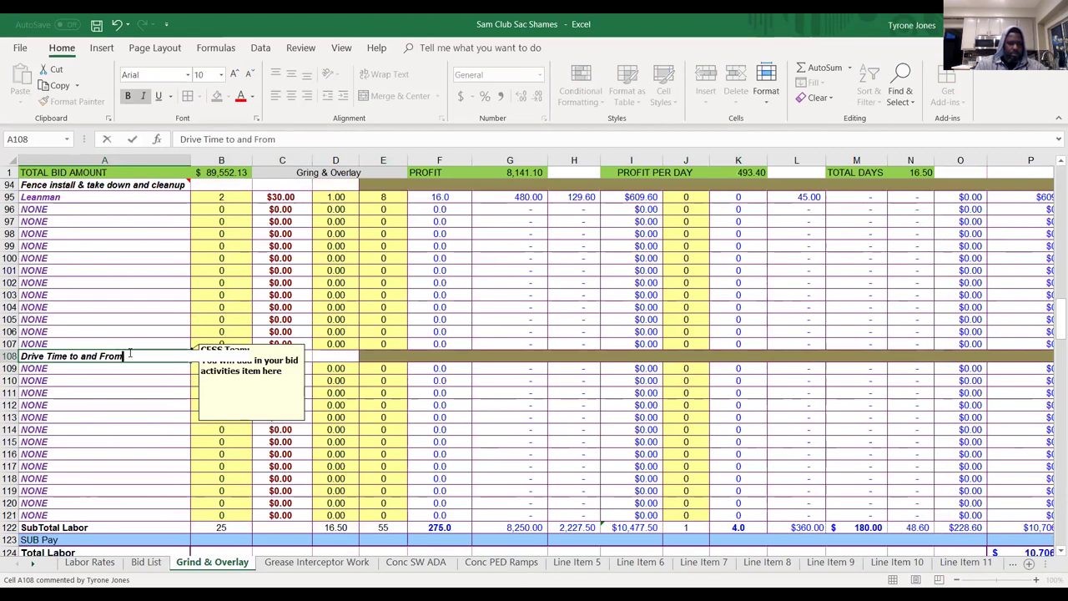
pyautogui.write(' Sac Only')
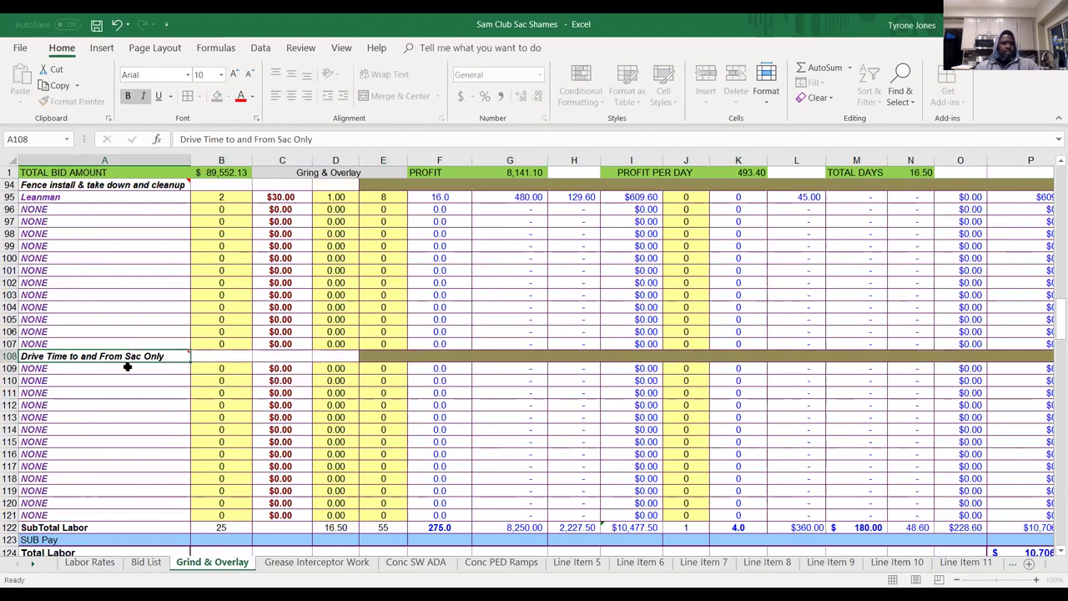
pyautogui.press('Return')
# Add a Leanman entry in row 109 under Drive Time to and From Sac Only with a quantity of 1.
pyautogui.click(197, 368)
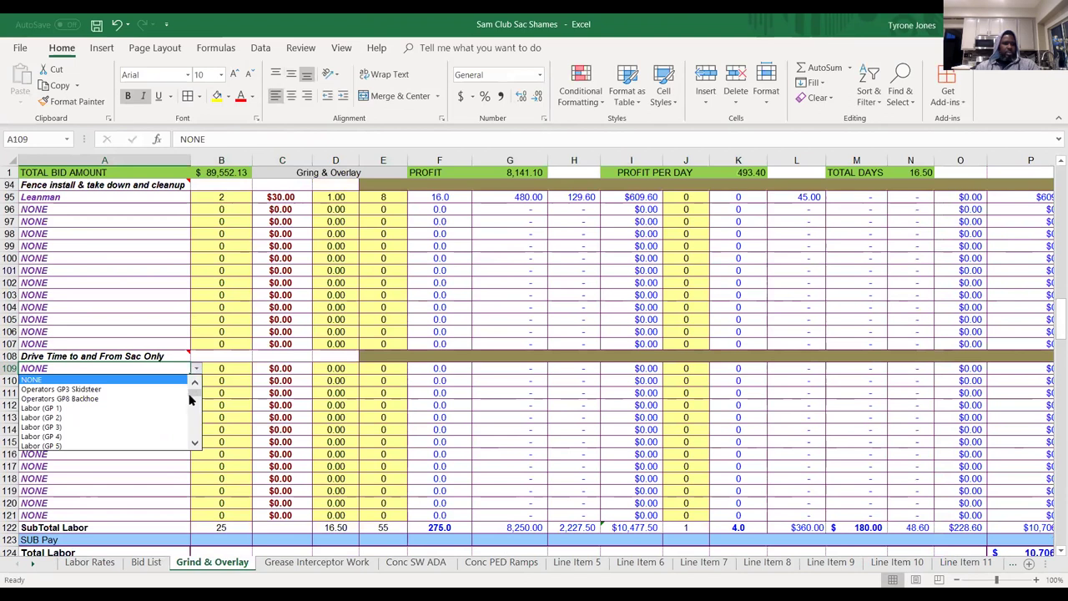
pyautogui.moveTo(197, 398); pyautogui.dragTo(197, 415)
pyautogui.click(167, 409)
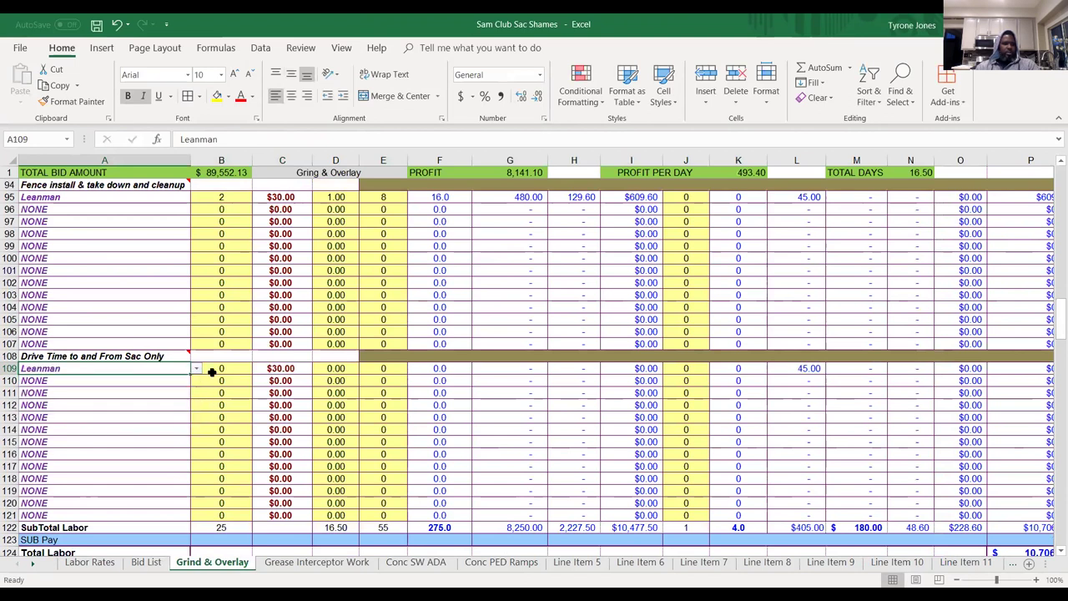
pyautogui.click(224, 368)
pyautogui.write('1')
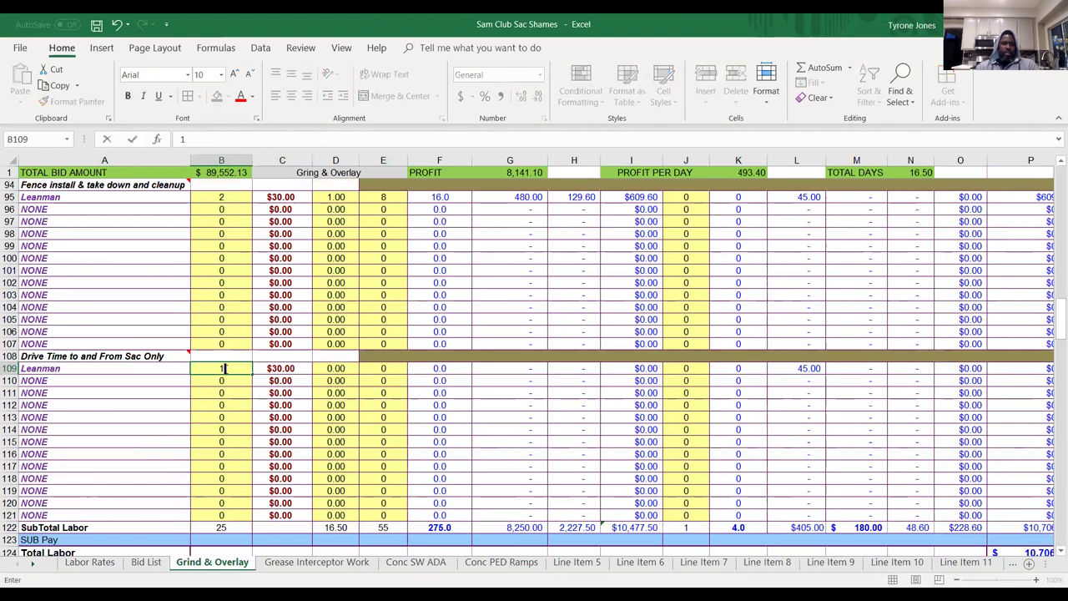
pyautogui.press('Tab')
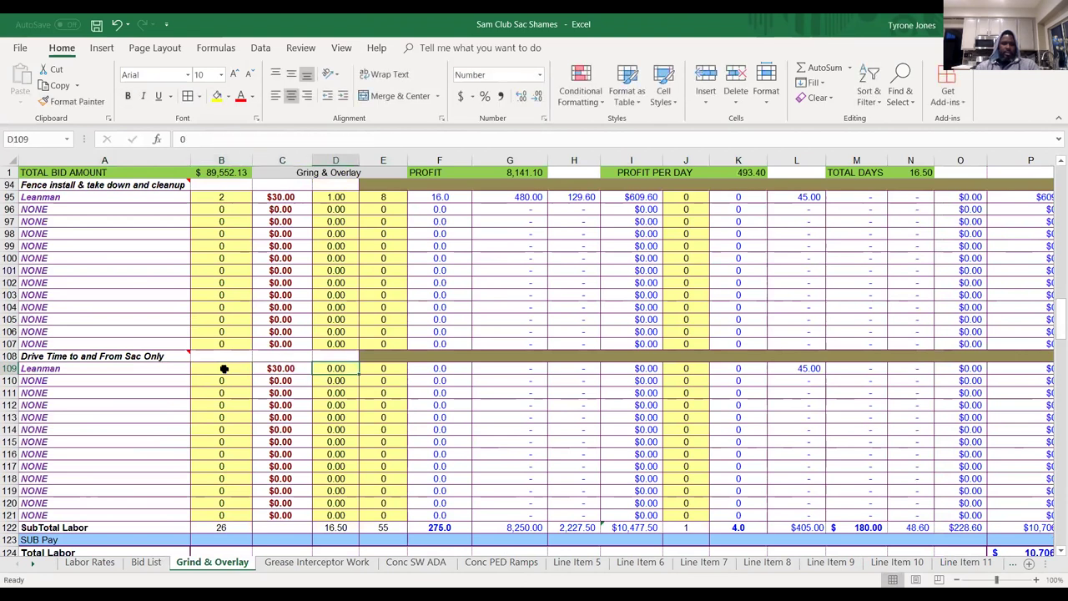
# Set the Leanman drive-time entry in row 109 to 2 days at 8 hours.
pyautogui.write('2')
pyautogui.press('Tab')
pyautogui.write('8')
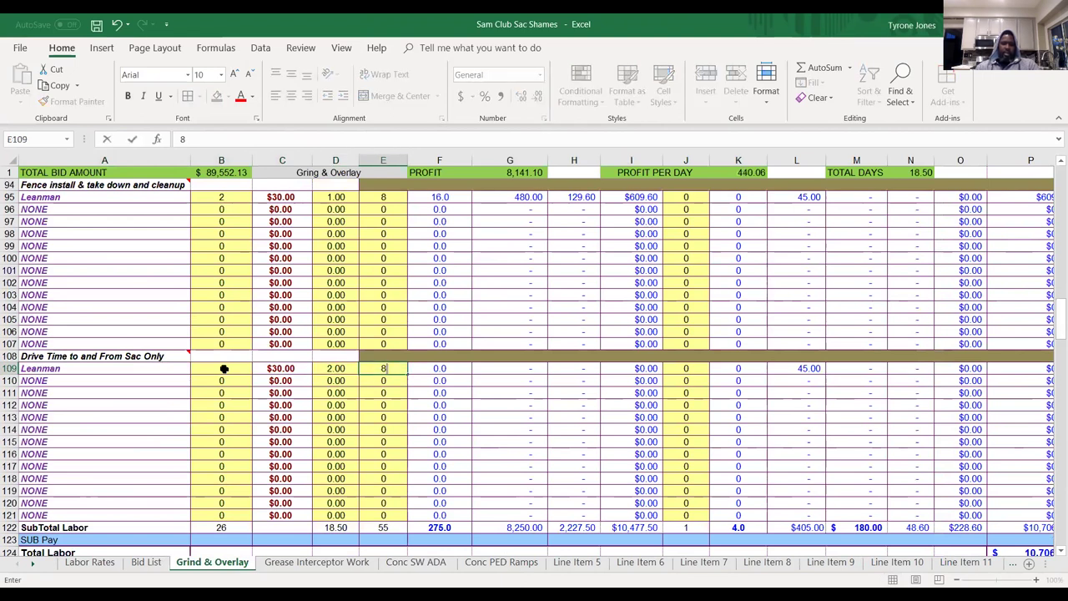
pyautogui.press('Tab')
pyautogui.press('Left')
pyautogui.press('Left')
pyautogui.press('Right')
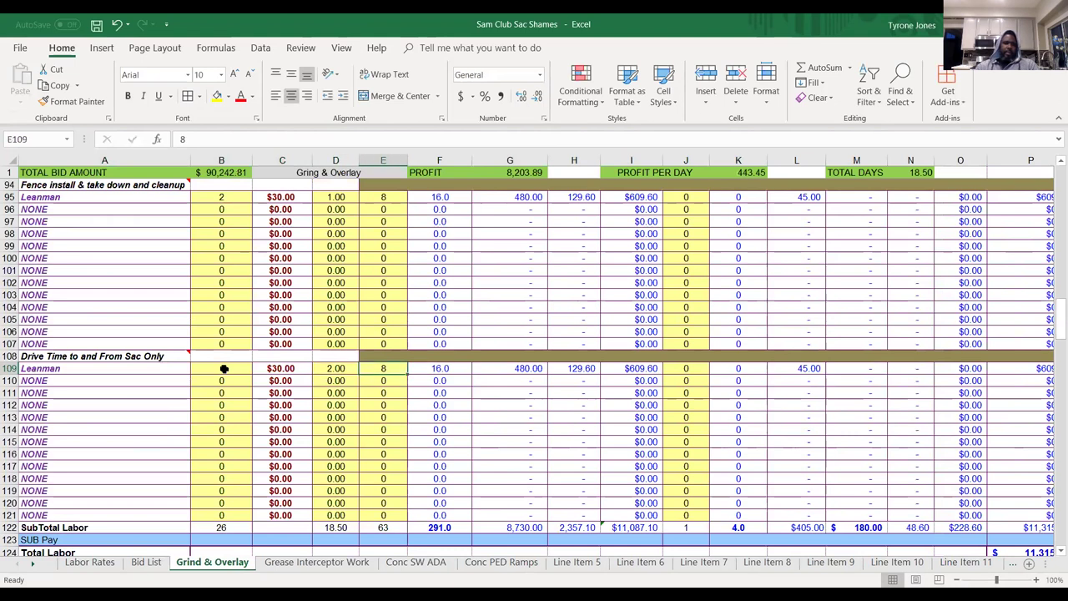
pyautogui.press('Right')
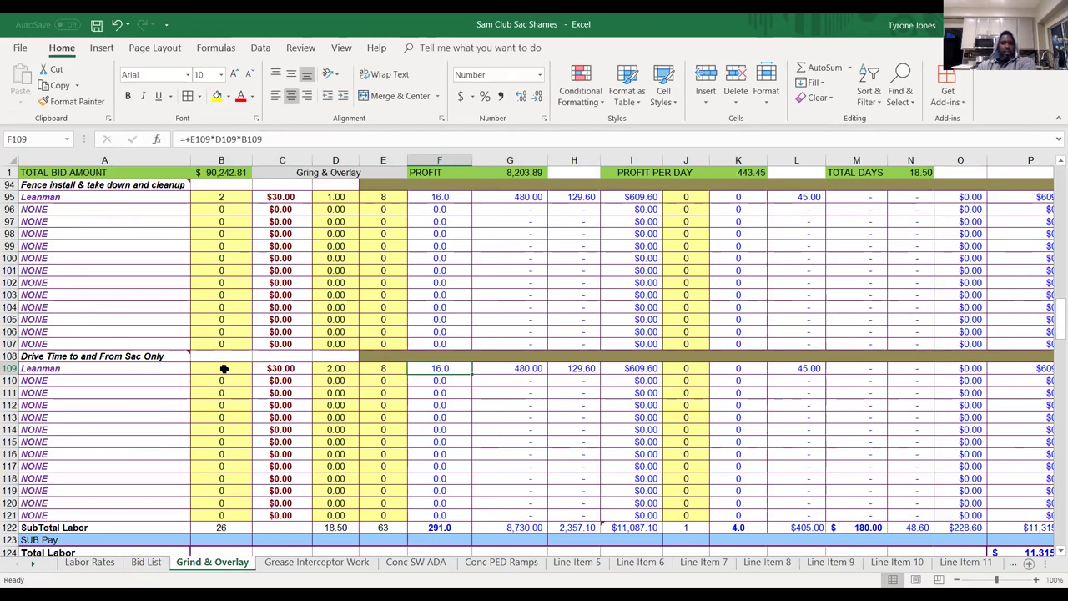
pyautogui.press('Left')
pyautogui.press('Left')
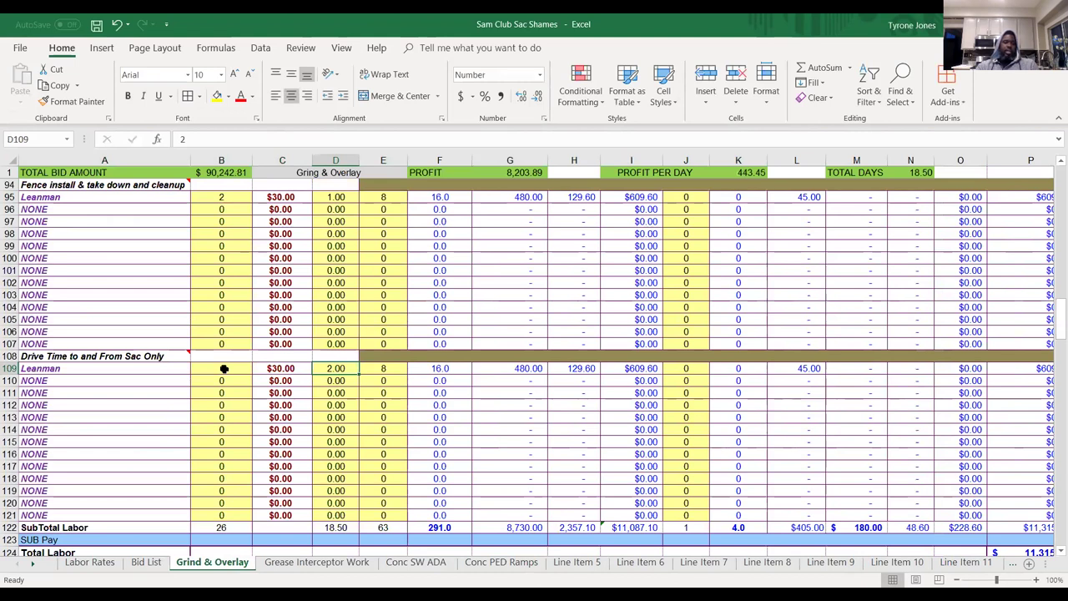
# Set the quantities of the group per diem row 235 and the group hotel row 236 to 8.
pyautogui.press('Down')
pyautogui.press('Down')
pyautogui.press('Down')
pyautogui.press('Down')
pyautogui.press('Down')
pyautogui.press('Down')
pyautogui.press('Down')
pyautogui.press('Down')
pyautogui.press('Down')
pyautogui.press('Down')
pyautogui.press('Down')
pyautogui.press('Down')
pyautogui.press('Down')
pyautogui.press('Down')
pyautogui.press('Down')
pyautogui.press('Down')
pyautogui.press('Down')
pyautogui.press('Down')
pyautogui.press('Down')
pyautogui.press('Down')
pyautogui.press('Down')
pyautogui.press('Down')
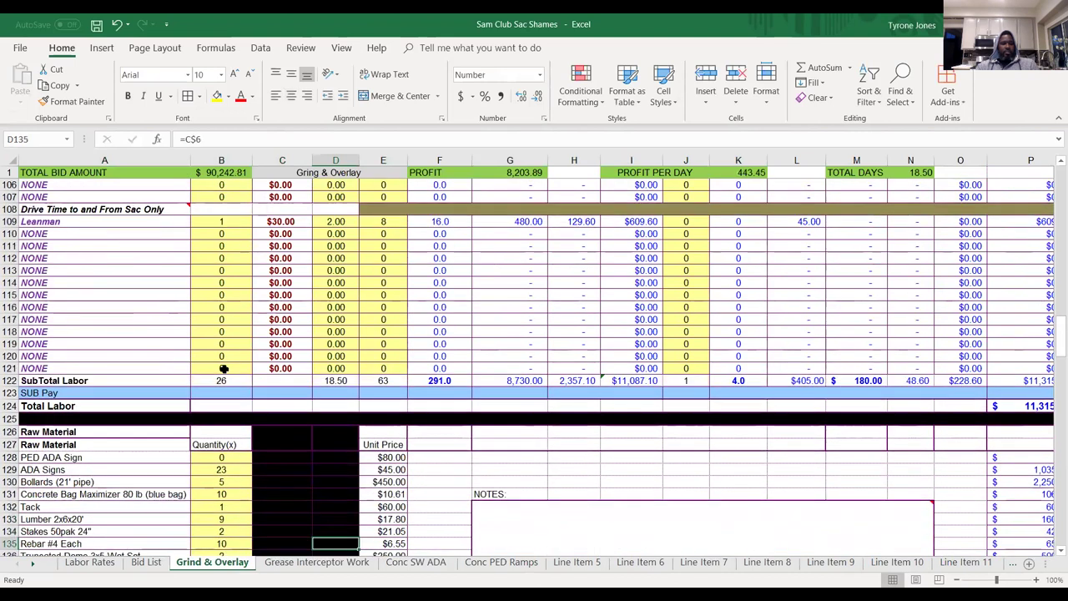
pyautogui.press('Down')
pyautogui.press('Down')
pyautogui.press('Down')
pyautogui.press('Down')
pyautogui.press('Down')
pyautogui.press('Down')
pyautogui.press('Down')
pyautogui.press('Down')
pyautogui.press('Down')
pyautogui.press('Down')
pyautogui.press('Down')
pyautogui.press('Down')
pyautogui.press('Down')
pyautogui.press('Down')
pyautogui.press('Down')
pyautogui.press('Down')
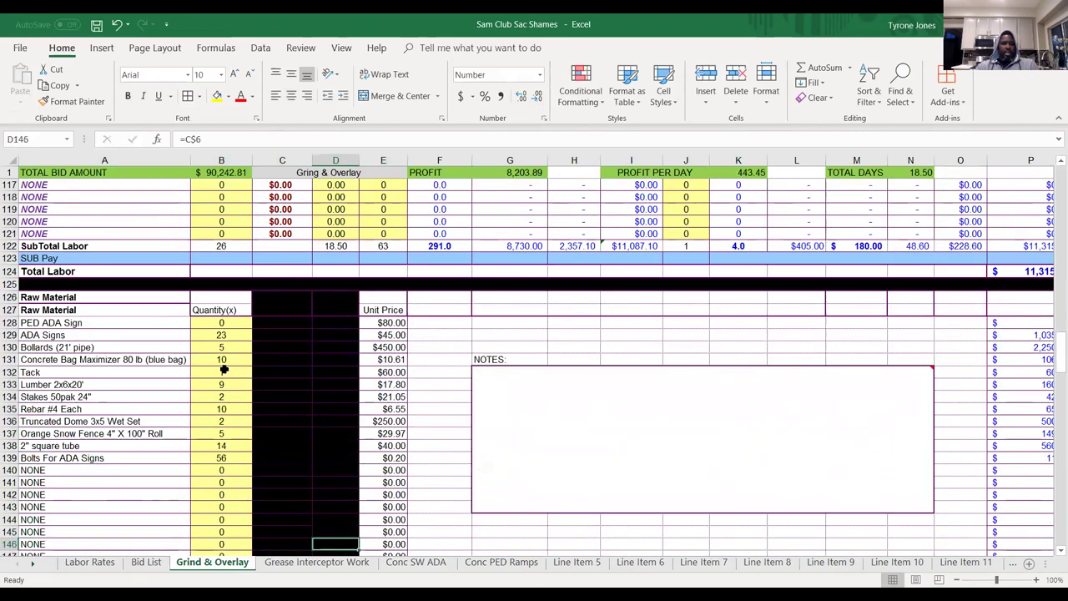
pyautogui.press('Down')
pyautogui.press('Down')
pyautogui.press('Down')
pyautogui.press('Down')
pyautogui.press('Down')
pyautogui.press('Down')
pyautogui.press('Down')
pyautogui.press('Down')
pyautogui.press('Down')
pyautogui.press('Down')
pyautogui.press('Down')
pyautogui.press('Down')
pyautogui.press('Down')
pyautogui.press('Down')
pyautogui.press('Down')
pyautogui.press('Down')
pyautogui.press('Down')
pyautogui.press('Down')
pyautogui.press('Down')
pyautogui.press('Down')
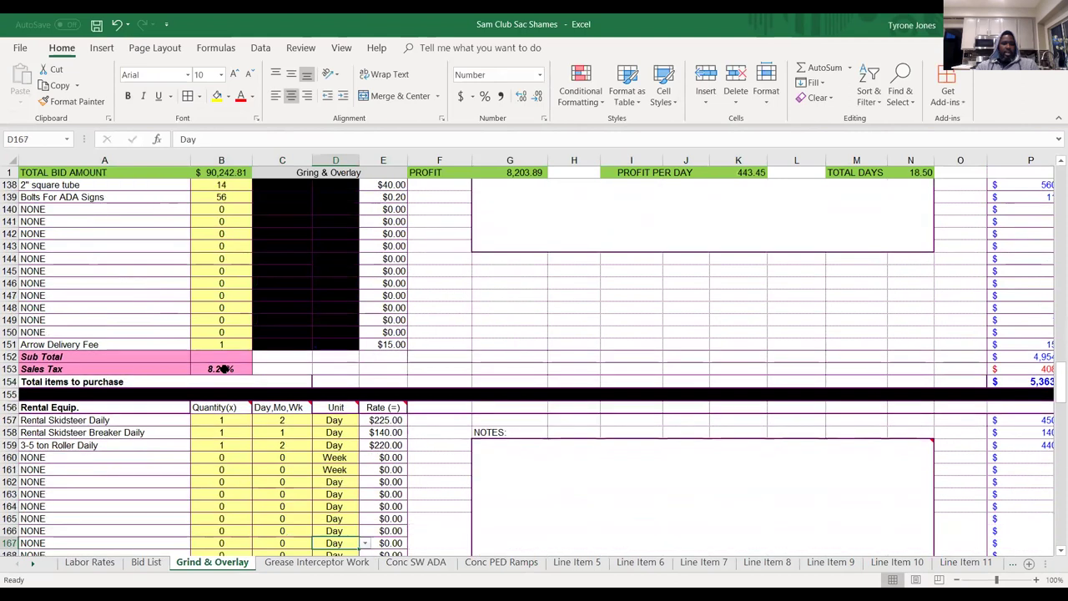
pyautogui.press('Down')
pyautogui.press('Down')
pyautogui.press('Down')
pyautogui.press('Down')
pyautogui.press('Down')
pyautogui.press('Down')
pyautogui.press('Down')
pyautogui.press('Down')
pyautogui.press('Down')
pyautogui.press('Down')
pyautogui.press('Down')
pyautogui.press('Down')
pyautogui.press('Down')
pyautogui.press('Down')
pyautogui.press('Down')
pyautogui.press('Down')
pyautogui.press('Down')
pyautogui.press('Down')
pyautogui.press('Down')
pyautogui.press('Down')
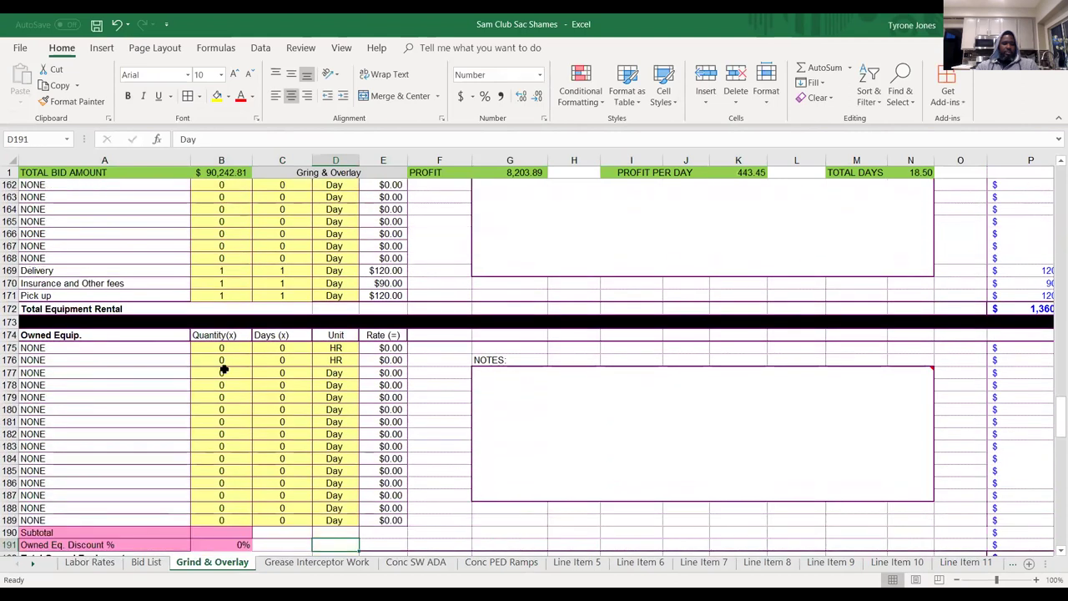
pyautogui.press('Down')
pyautogui.press('Down')
pyautogui.press('Down')
pyautogui.press('Down')
pyautogui.press('Down')
pyautogui.press('Down')
pyautogui.press('Down')
pyautogui.press('Down')
pyautogui.press('Down')
pyautogui.press('Down')
pyautogui.press('Down')
pyautogui.press('Down')
pyautogui.press('Down')
pyautogui.press('Down')
pyautogui.press('Down')
pyautogui.press('Down')
pyautogui.press('Down')
pyautogui.press('Down')
pyautogui.press('Down')
pyautogui.press('Down')
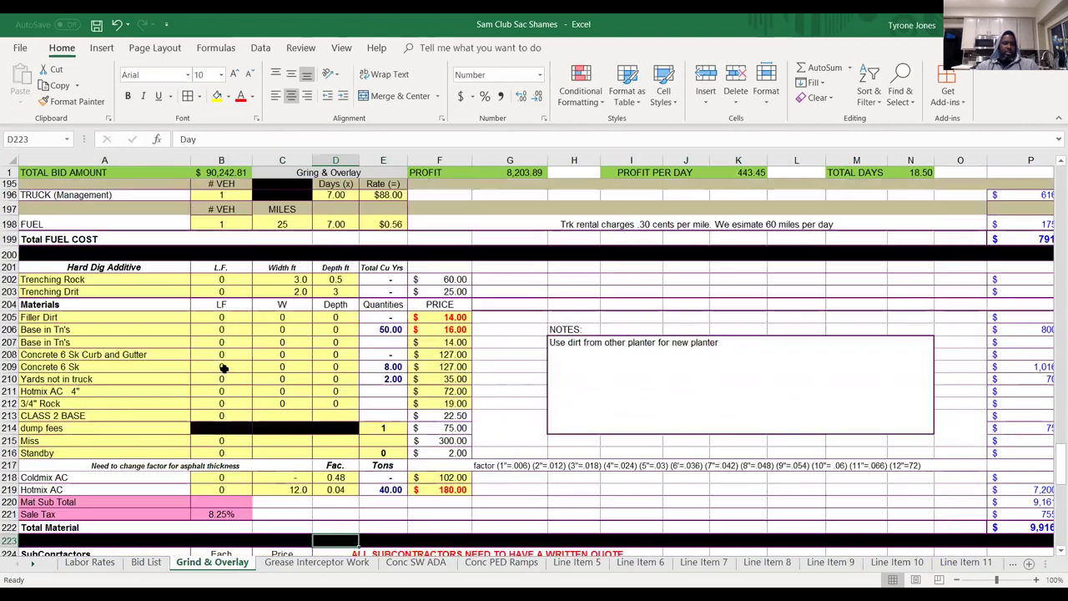
pyautogui.press('Down')
pyautogui.press('Down')
pyautogui.press('Down')
pyautogui.press('Down')
pyautogui.press('Down')
pyautogui.press('Down')
pyautogui.press('Down')
pyautogui.press('Down')
pyautogui.press('Down')
pyautogui.press('Down')
pyautogui.press('Down')
pyautogui.press('Down')
pyautogui.press('Down')
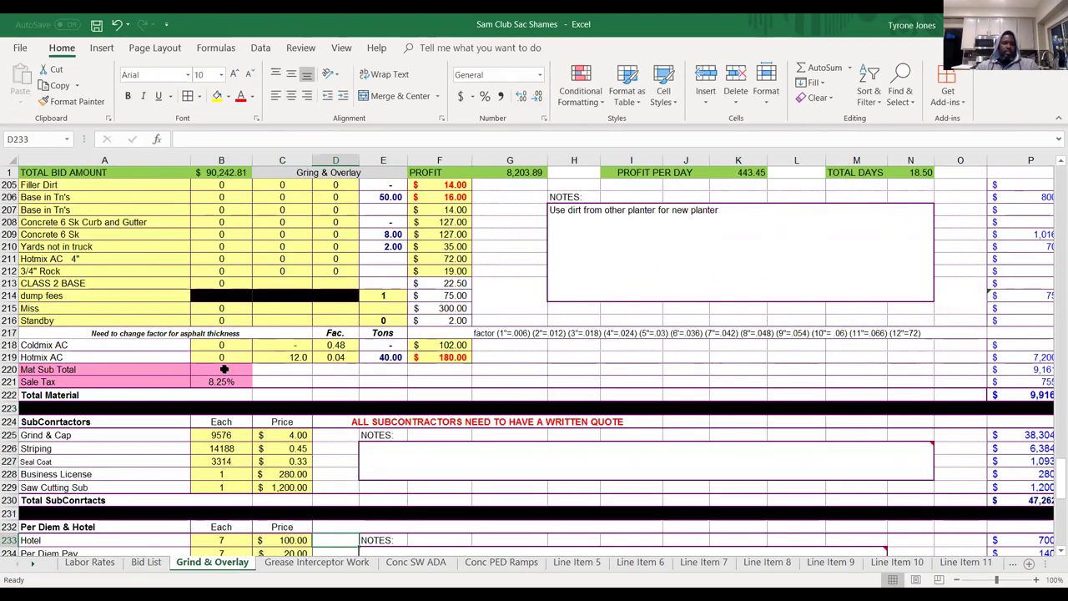
pyautogui.press('Up')
pyautogui.press('Up')
pyautogui.press('Up')
pyautogui.press('Up')
pyautogui.press('Up')
pyautogui.press('Up')
pyautogui.press('Up')
pyautogui.press('Up')
pyautogui.press('Left')
pyautogui.press('Left')
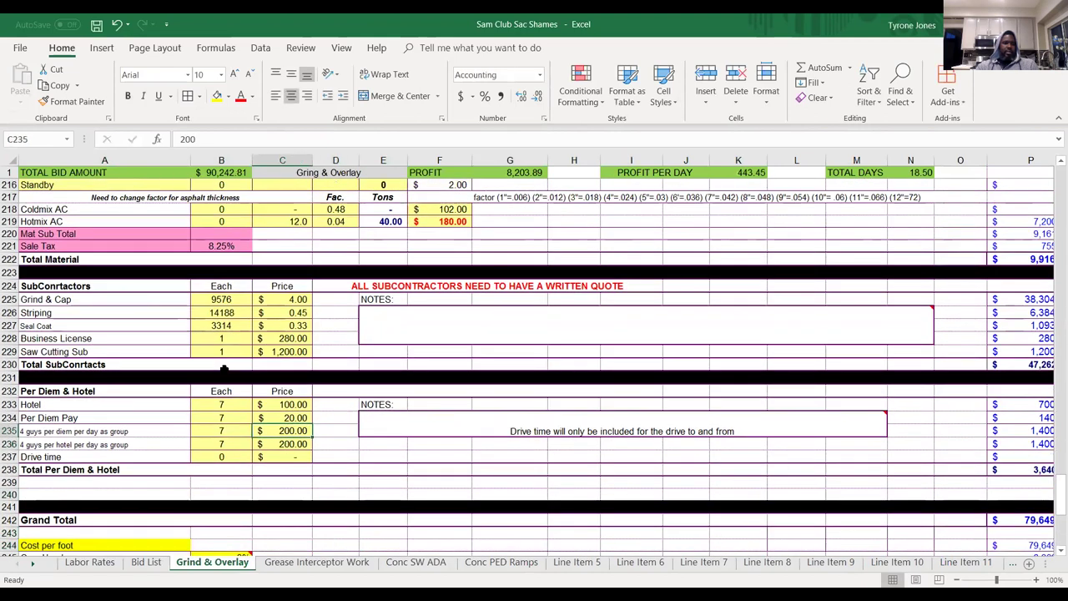
pyautogui.press('Up')
pyautogui.press('Down')
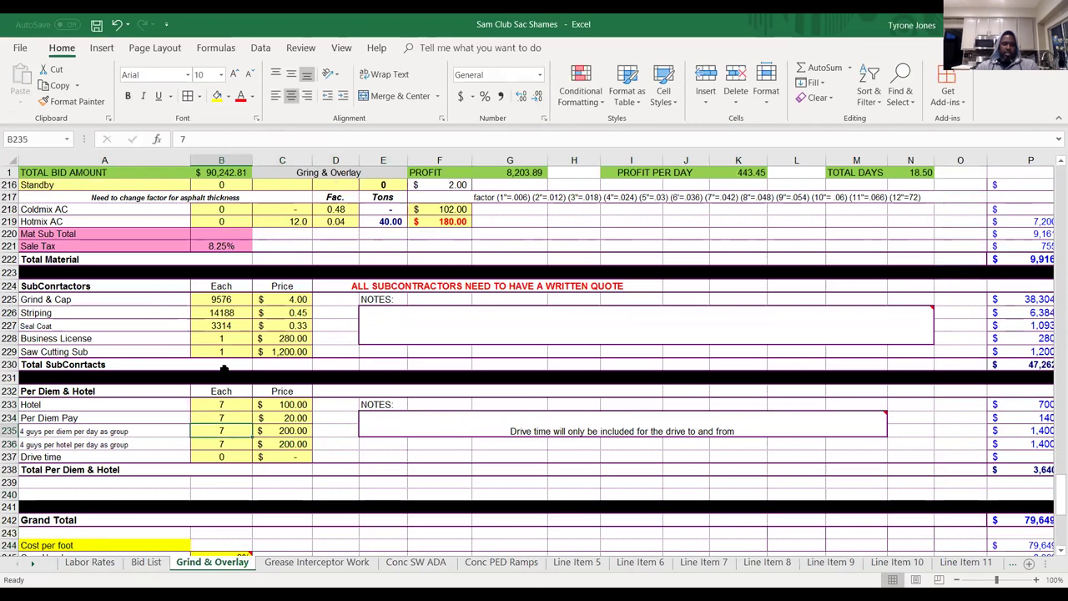
pyautogui.write('8')
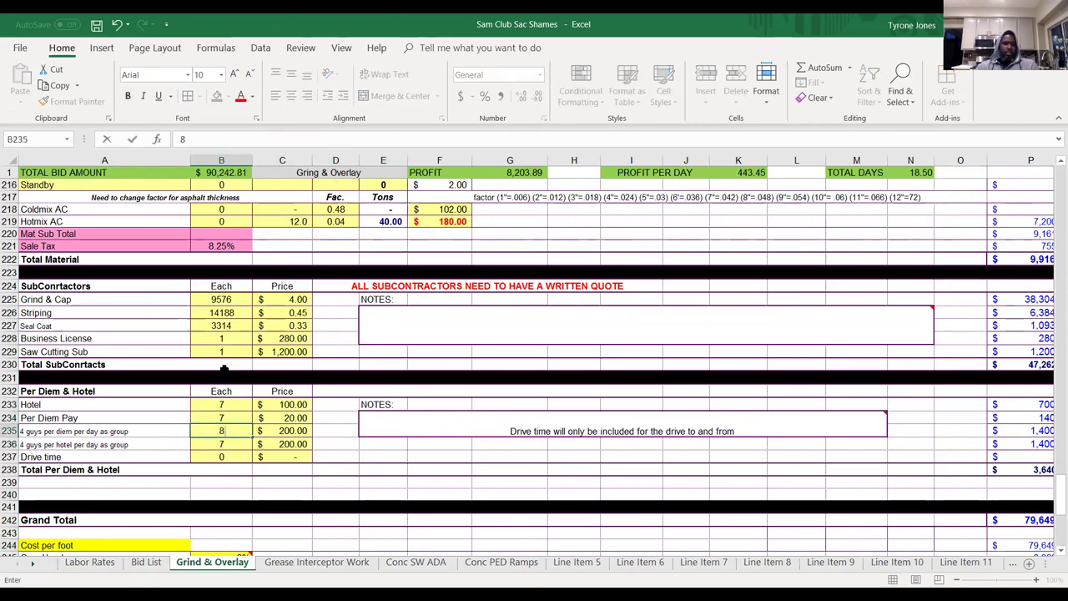
pyautogui.press('Return')
pyautogui.write('8')
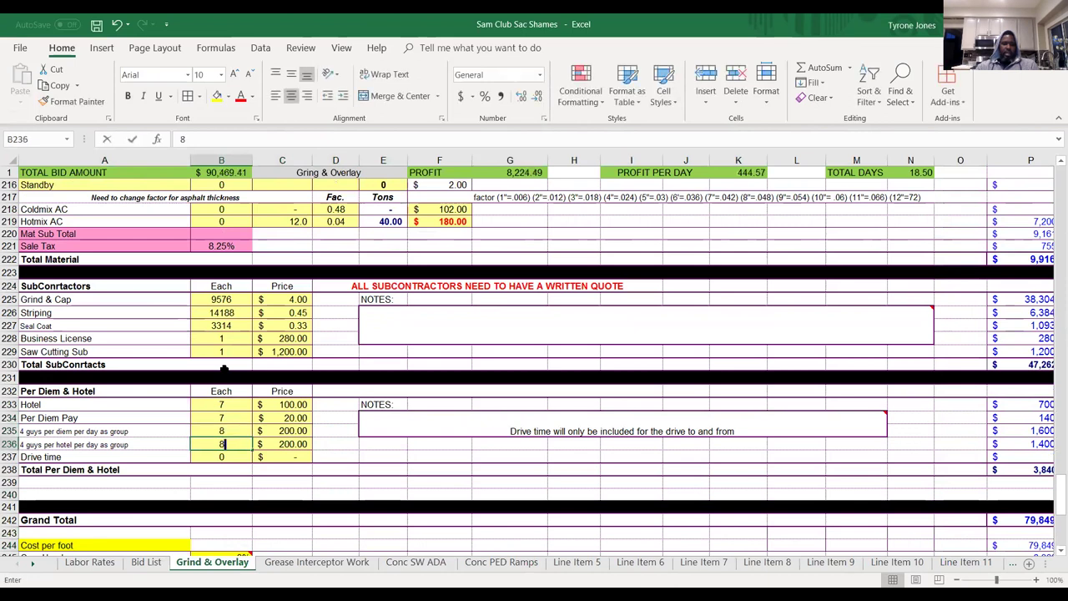
pyautogui.press('Return')
pyautogui.press('Up')
pyautogui.press('Up')
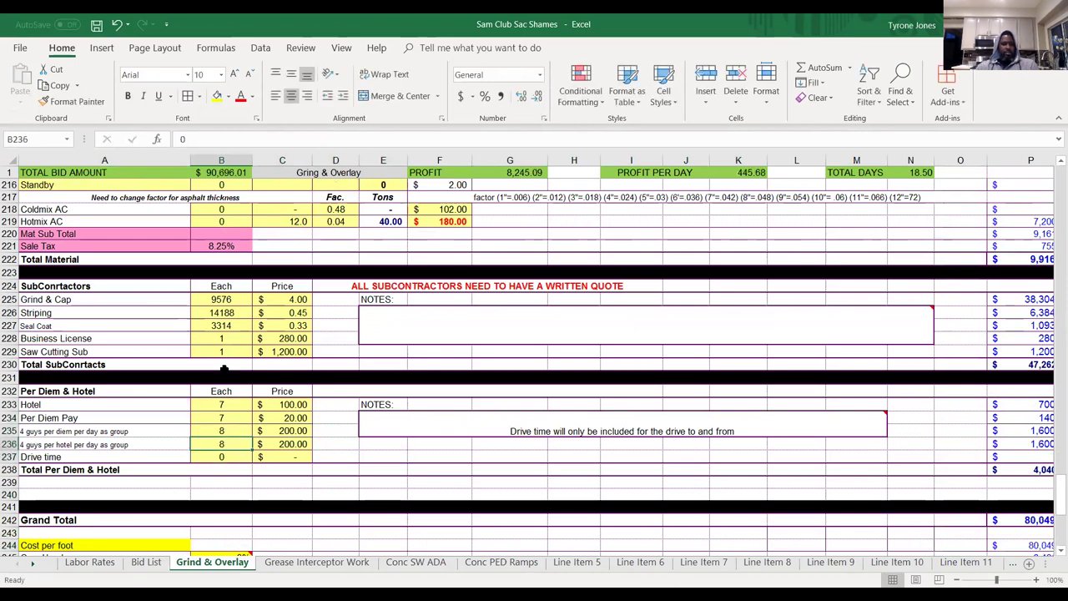
pyautogui.press('Down')
pyautogui.press('Up')
pyautogui.press('Down')
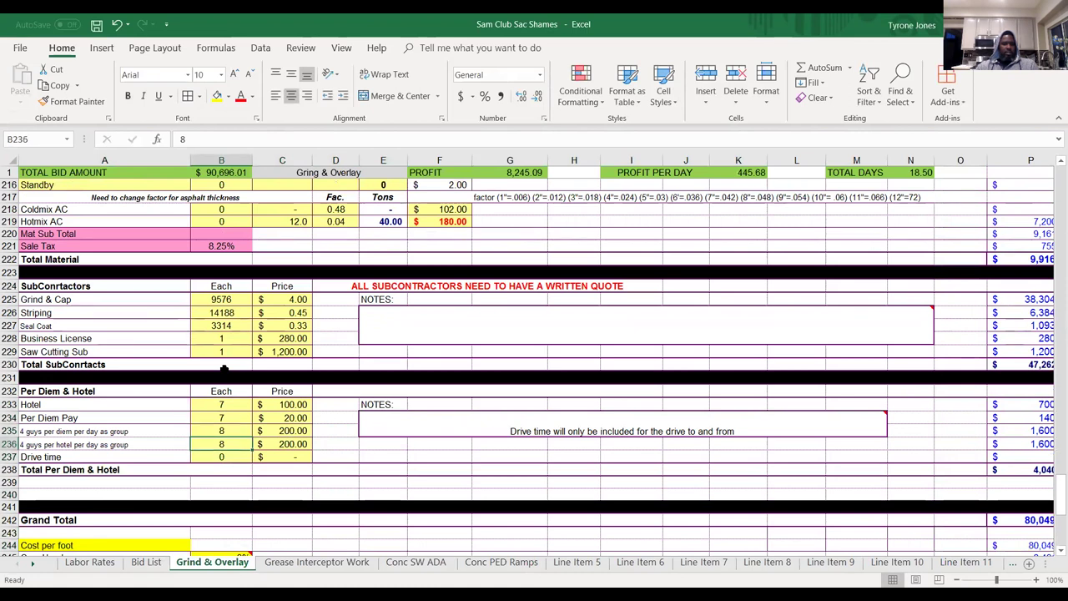
pyautogui.press('Right')
pyautogui.press('Right')
pyautogui.press('Right')
pyautogui.press('Left')
pyautogui.press('Left')
pyautogui.press('Left')
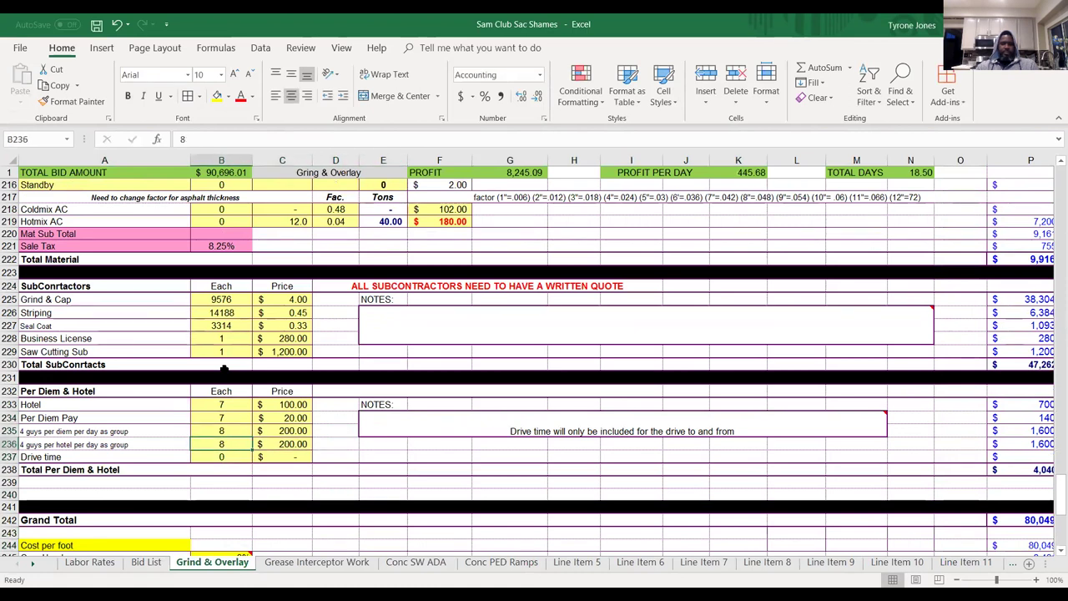
# Clear the Drive time label from row 237 of the Per Diem & Hotel section and save the workbook.
pyautogui.press('Left')
pyautogui.press('Down')
pyautogui.press('Up')
pyautogui.press('Down')
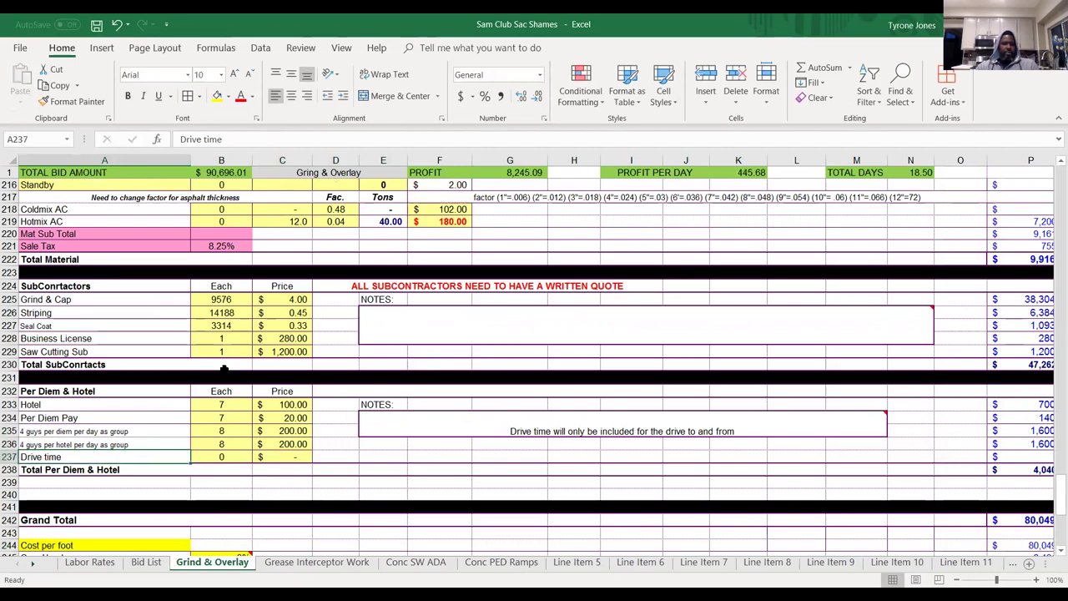
pyautogui.press('BackSpace')
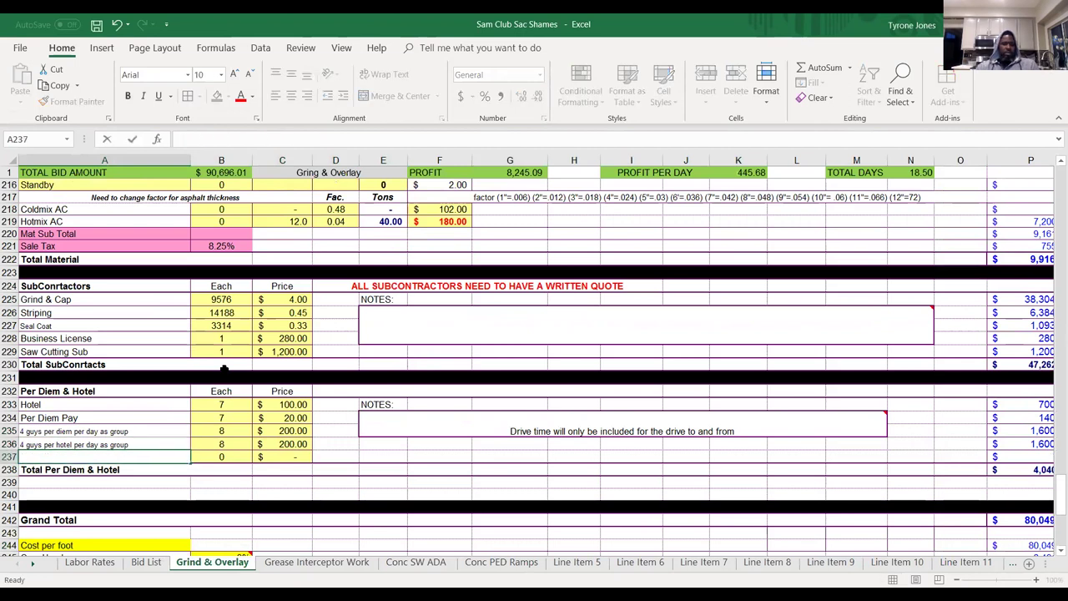
pyautogui.press('Right')
pyautogui.hotkey('ctrl', 's')
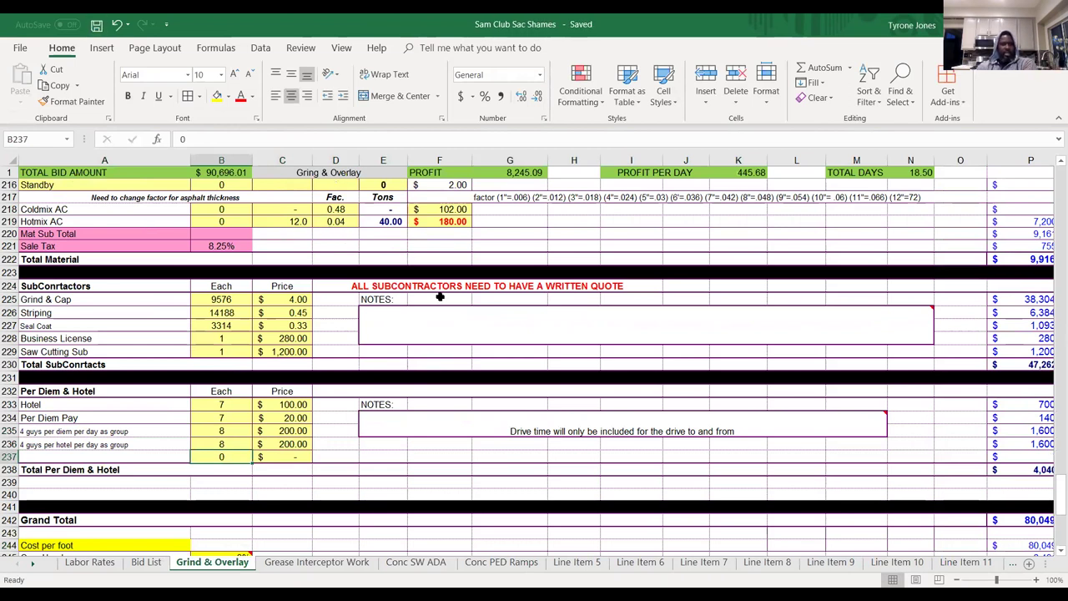
# Examine the overhead, profit and bond percentages below the grand total of the Grind & Overlay sheet.
pyautogui.click(561, 249)
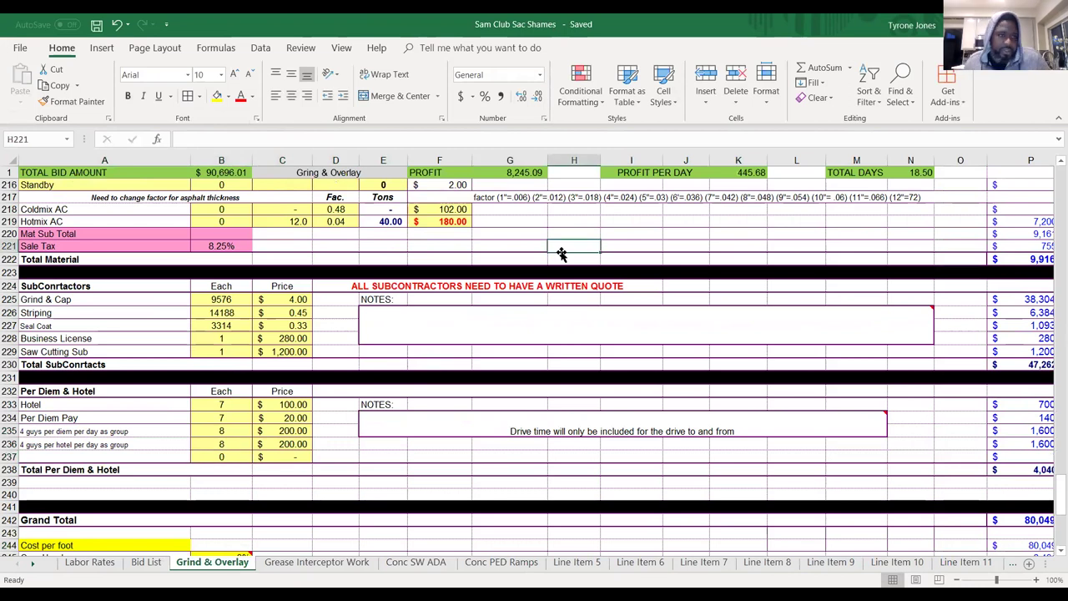
pyautogui.click(855, 352)
pyautogui.click(560, 489)
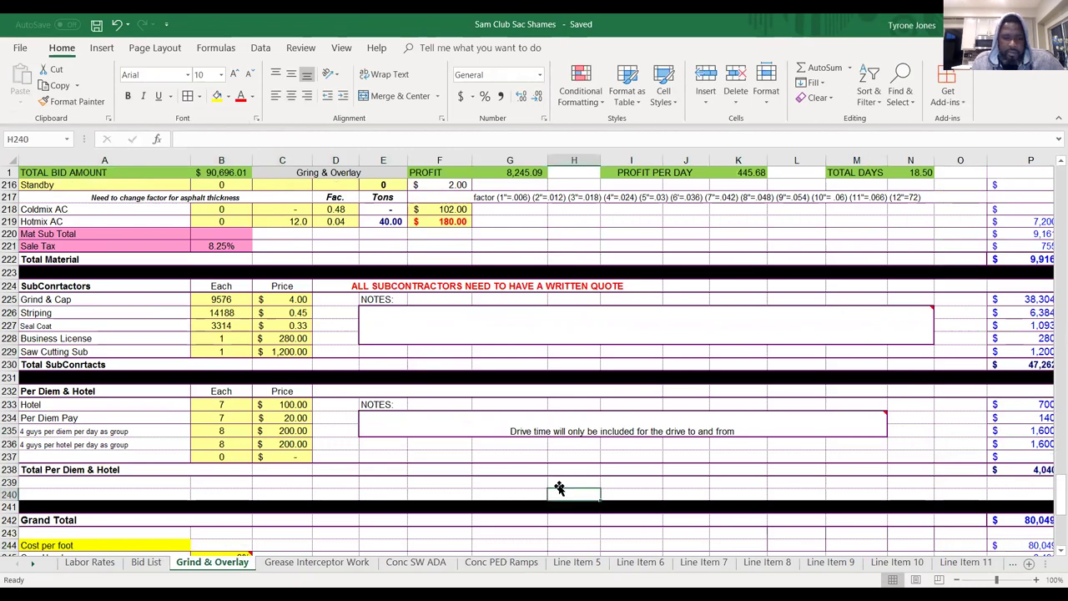
pyautogui.press('Down')
pyautogui.press('Down')
pyautogui.press('Down')
pyautogui.scroll(-7, 560, 488)
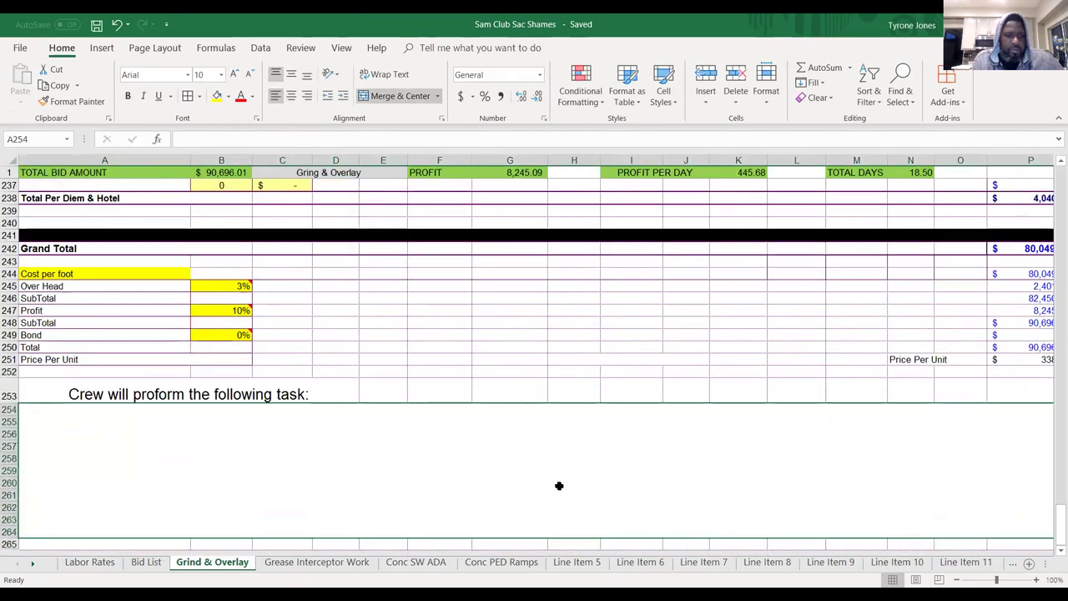
pyautogui.press('Down')
pyautogui.press('Down')
pyautogui.press('Down')
pyautogui.press('Down')
pyautogui.press('Up')
pyautogui.press('Up')
pyautogui.press('Left')
pyautogui.press('Left')
pyautogui.press('Left')
pyautogui.press('Left')
pyautogui.press('Left')
pyautogui.press('Left')
pyautogui.press('Down')
pyautogui.press('Down')
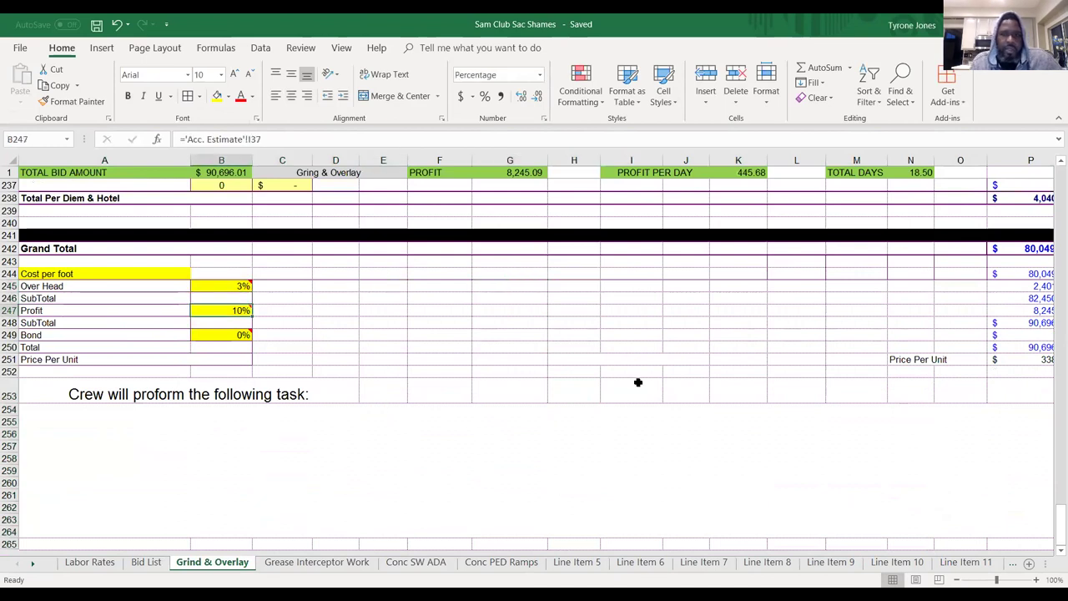
# Open the Acc. Estimate sheet and check its overhead rate and grand total.
pyautogui.click(1013, 564)
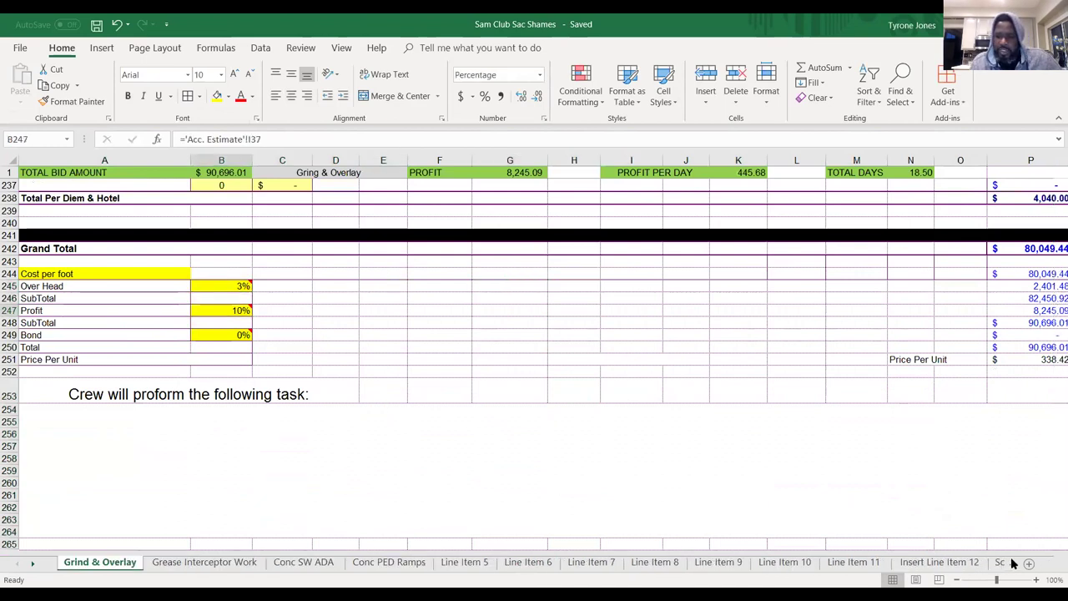
pyautogui.click(1012, 563)
pyautogui.click(1012, 564)
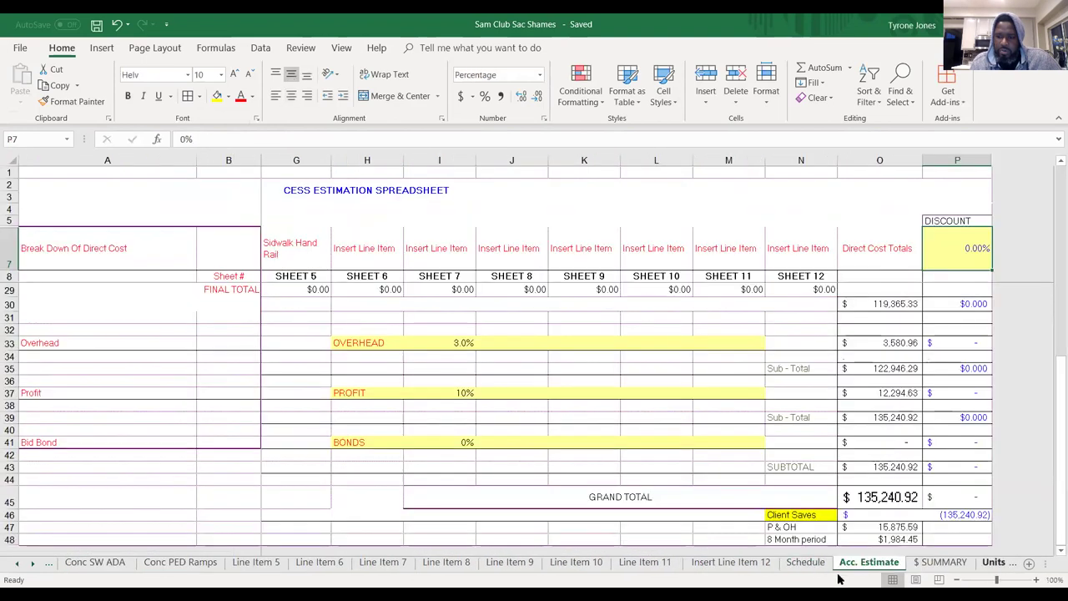
pyautogui.click(454, 342)
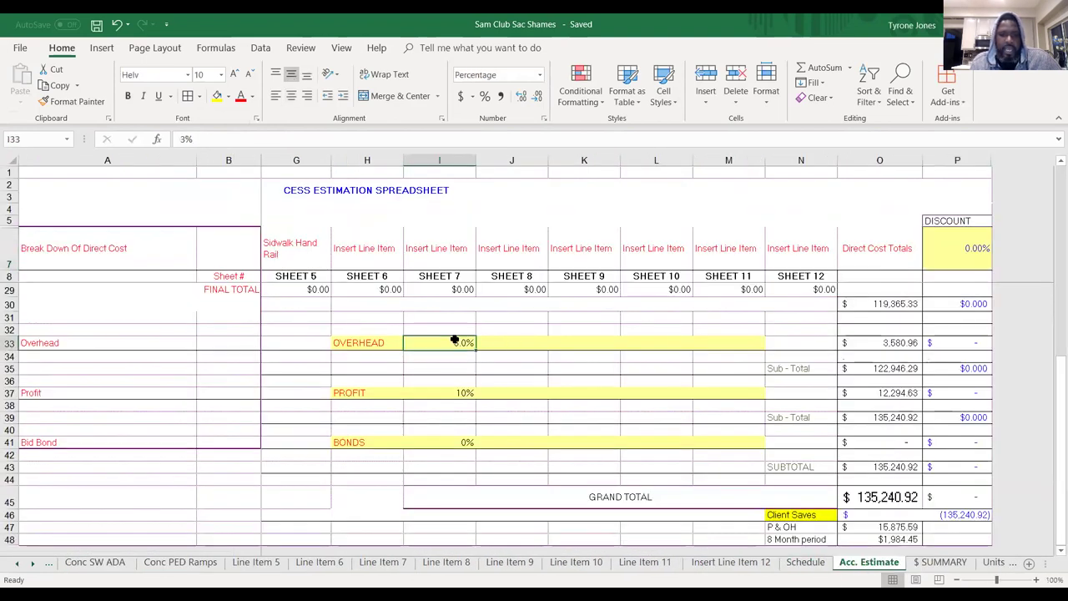
pyautogui.click(879, 493)
pyautogui.click(443, 343)
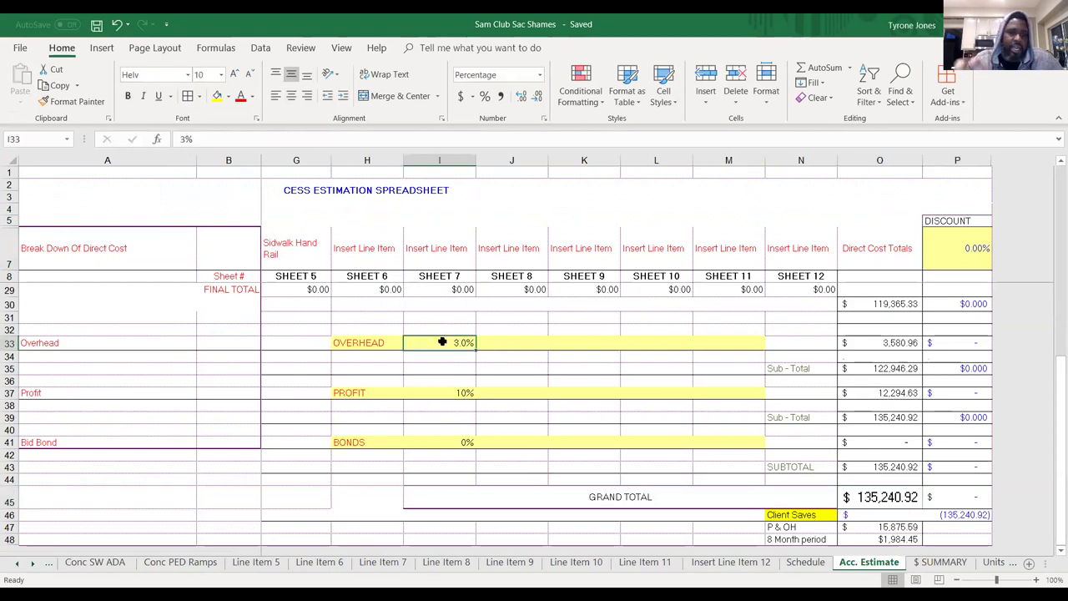
# Review the line item headings in row 7 of the direct cost breakdown, from Gring & Overlay through Sidwalk Hand Rail.
pyautogui.click(326, 246)
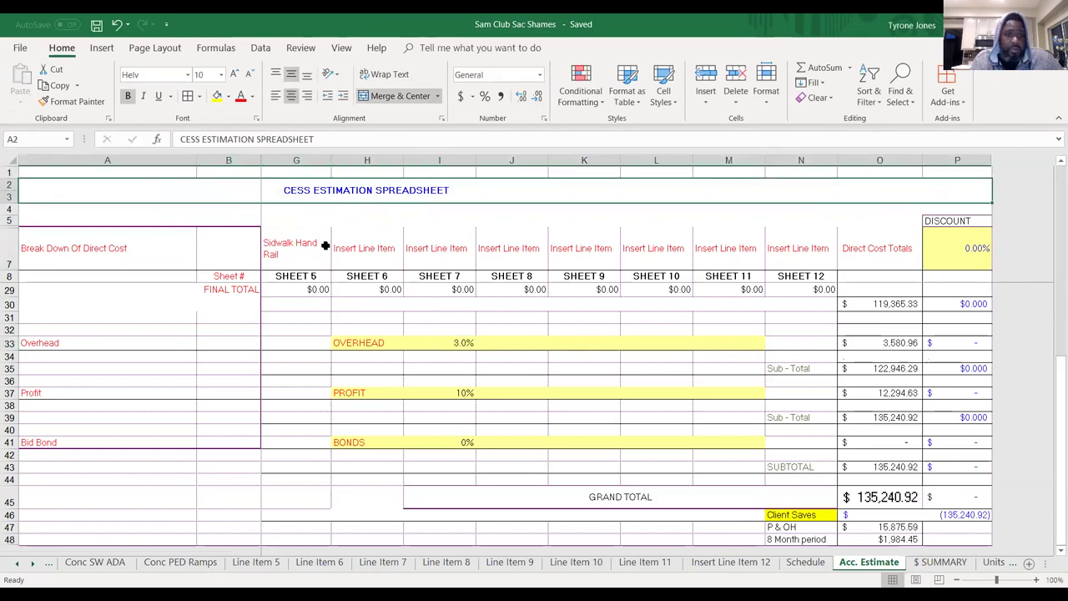
pyautogui.hotkey('ctrl', 'z')
pyautogui.press('Up')
pyautogui.press('Up')
pyautogui.press('Up')
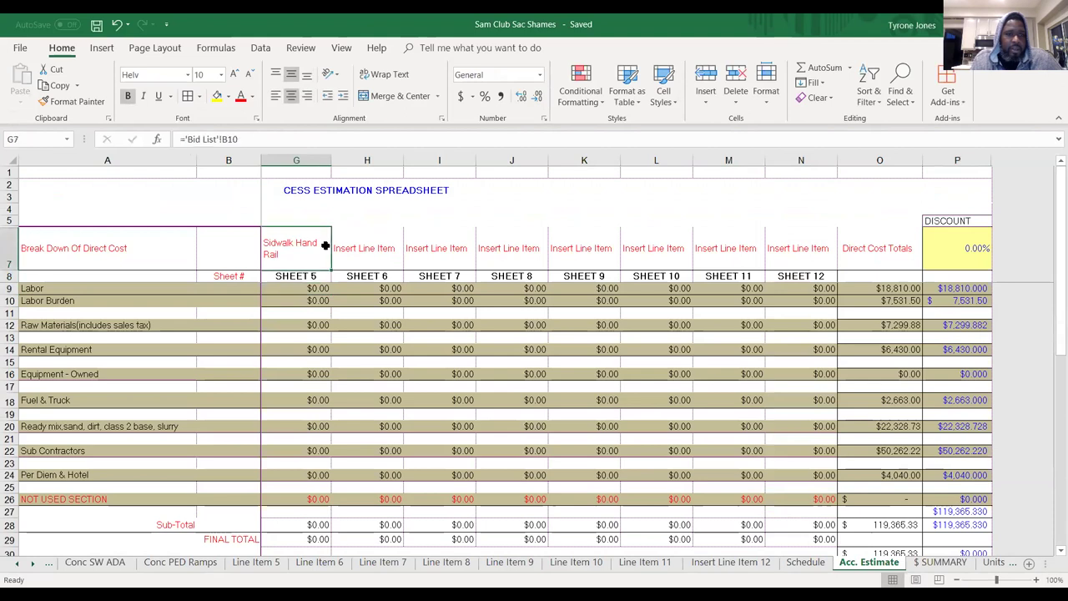
pyautogui.press('Left')
pyautogui.press('Left')
pyautogui.press('Left')
pyautogui.press('Left')
pyautogui.press('Left')
pyautogui.press('Left')
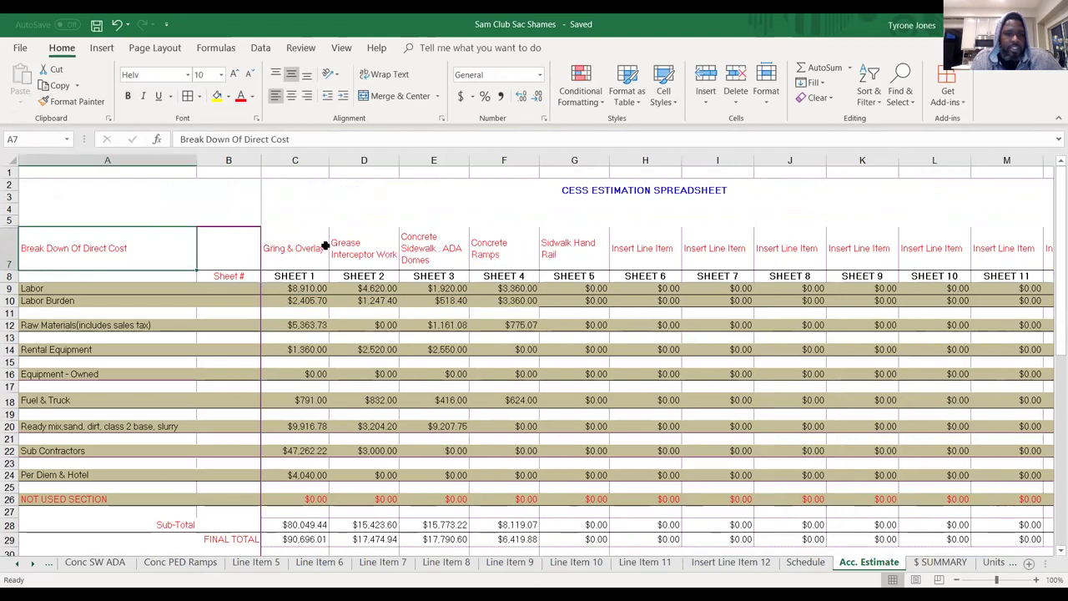
pyautogui.press('Right')
pyautogui.click(10, 248)
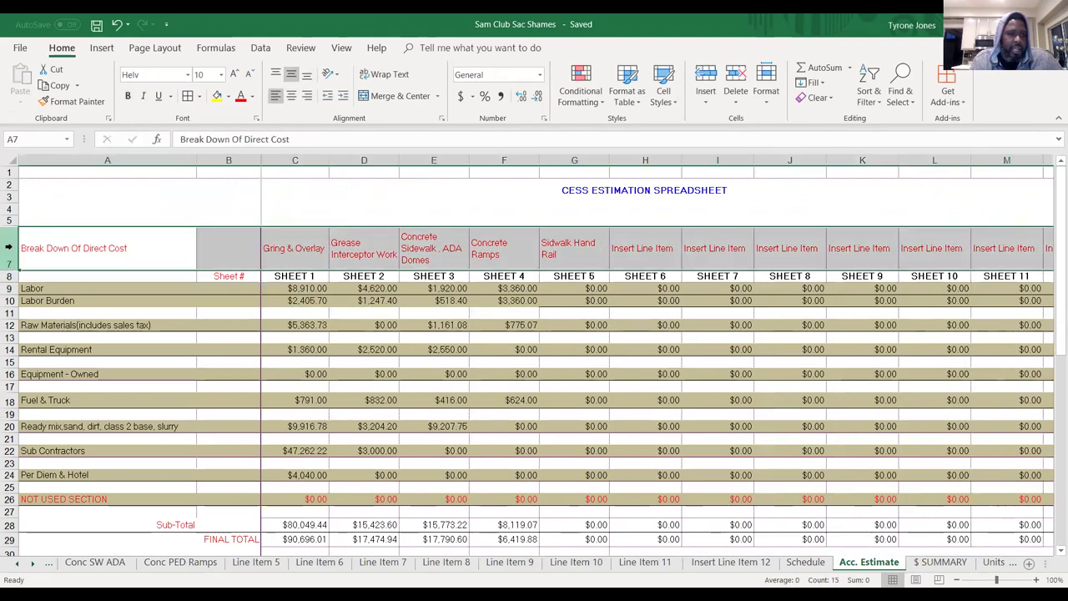
pyautogui.click(293, 253)
pyautogui.click(369, 255)
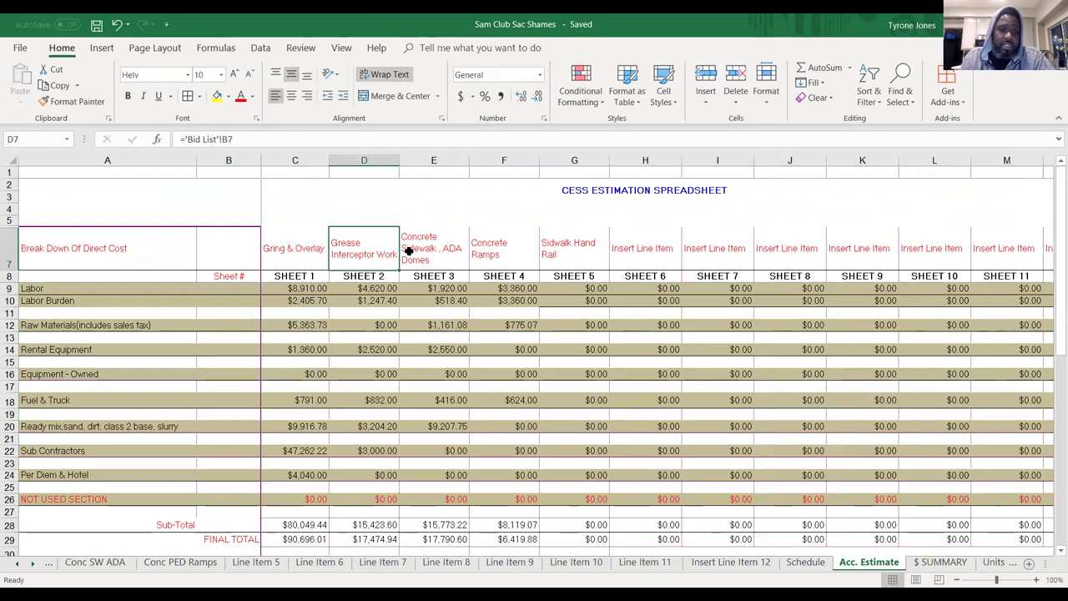
pyautogui.click(409, 251)
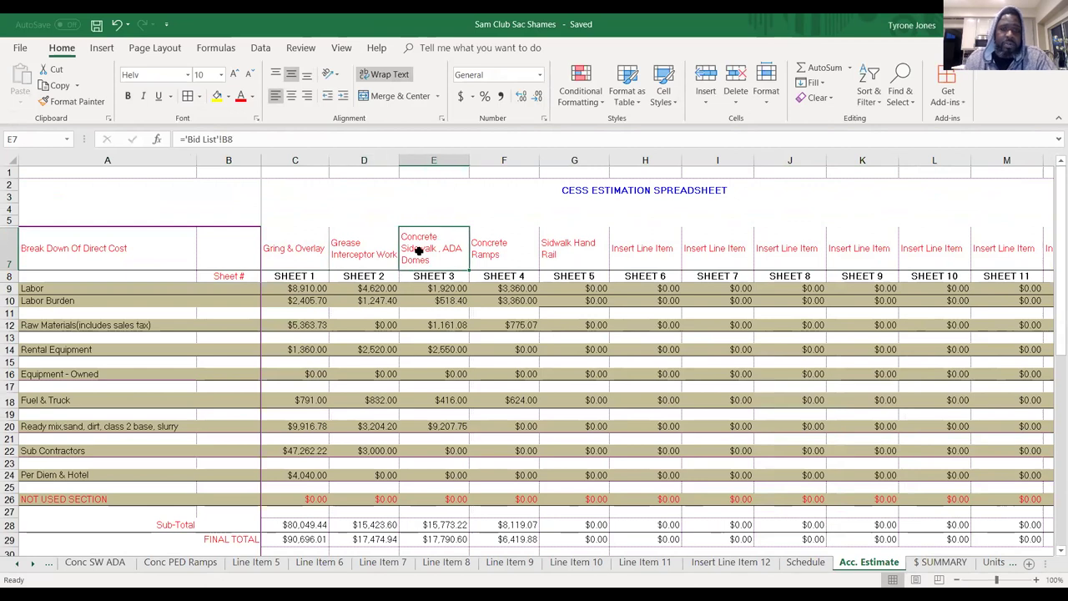
pyautogui.click(489, 253)
pyautogui.click(586, 254)
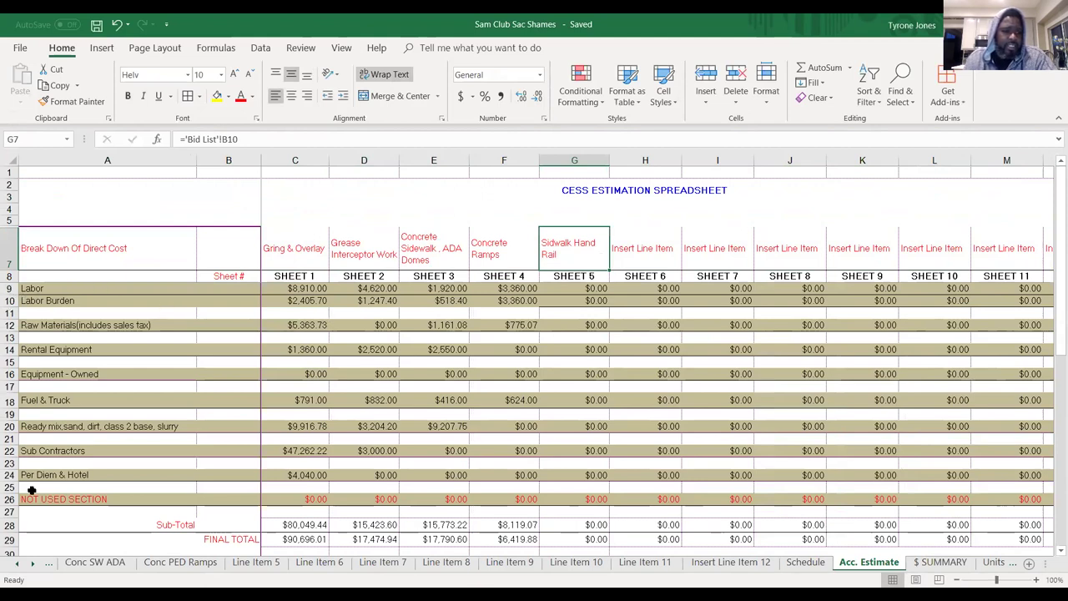
# Set the overhead rate in I33 of the Acc. Estimate sheet to 5%.
pyautogui.click(630, 457)
pyautogui.press('Right')
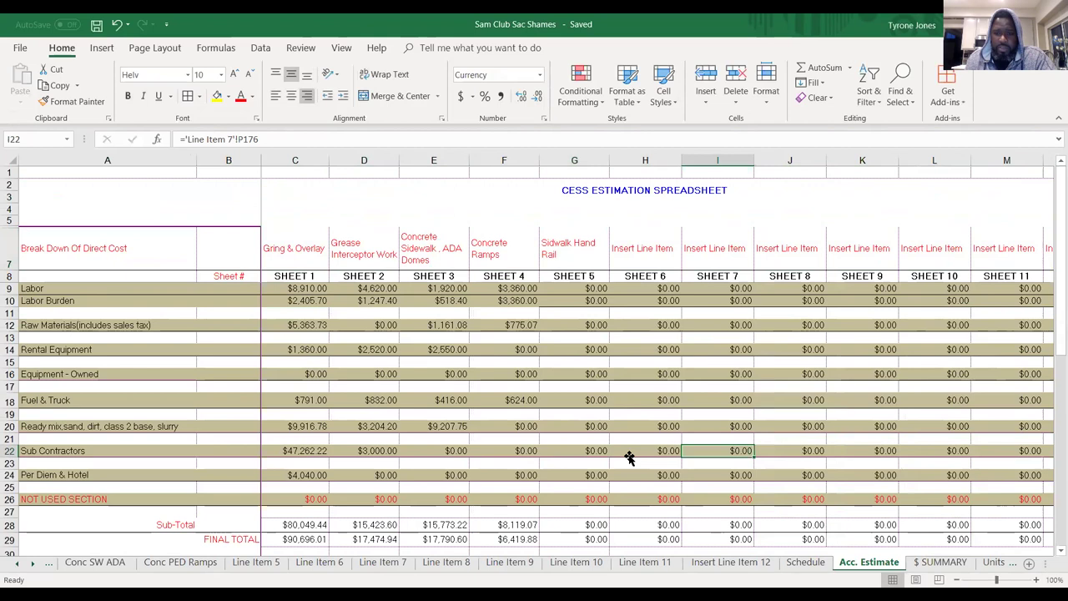
pyautogui.press('Right')
pyautogui.press('Right')
pyautogui.press('Right')
pyautogui.press('Right')
pyautogui.press('Right')
pyautogui.press('Right')
pyautogui.press('Right')
pyautogui.press('Down')
pyautogui.press('Down')
pyautogui.press('Down')
pyautogui.press('Down')
pyautogui.press('Down')
pyautogui.press('Down')
pyautogui.press('Down')
pyautogui.press('Down')
pyautogui.press('Down')
pyautogui.press('Down')
pyautogui.press('Down')
pyautogui.press('Down')
pyautogui.press('Down')
pyautogui.press('Down')
pyautogui.press('Down')
pyautogui.press('Down')
pyautogui.press('Down')
pyautogui.press('Down')
pyautogui.press('Down')
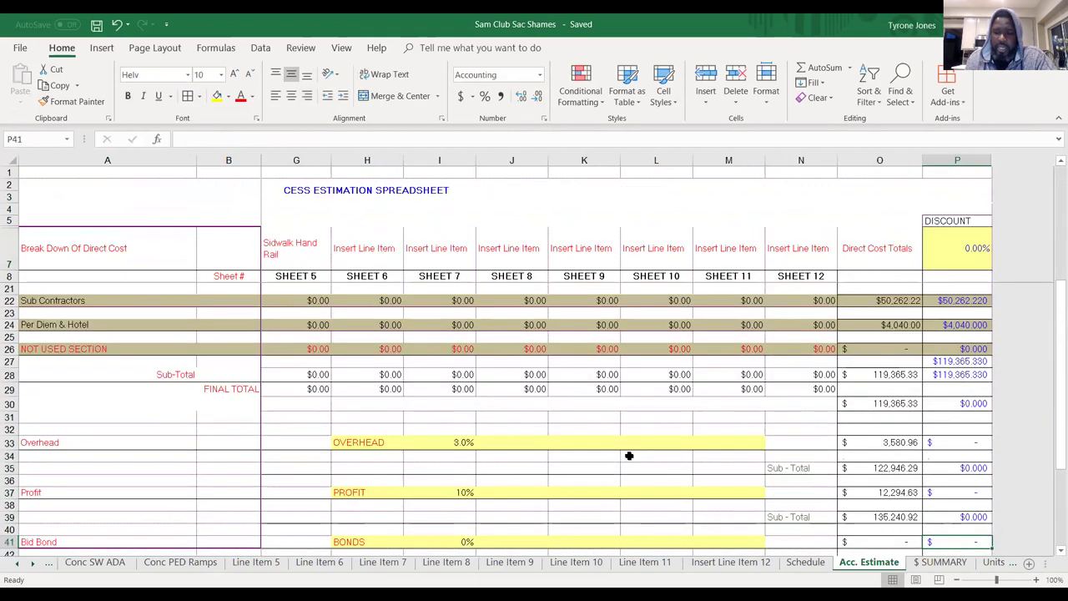
pyautogui.press('Down')
pyautogui.press('Down')
pyautogui.press('Down')
pyautogui.press('Down')
pyautogui.press('Down')
pyautogui.press('Down')
pyautogui.press('Down')
pyautogui.press('Left')
pyautogui.press('Left')
pyautogui.press('Left')
pyautogui.press('Left')
pyautogui.press('Left')
pyautogui.press('Left')
pyautogui.press('Left')
pyautogui.press('Up')
pyautogui.press('Up')
pyautogui.press('Up')
pyautogui.press('Up')
pyautogui.press('Up')
pyautogui.press('Up')
pyautogui.press('Up')
pyautogui.press('Up')
pyautogui.press('Up')
pyautogui.press('Up')
pyautogui.press('Up')
pyautogui.press('Up')
pyautogui.press('Up')
pyautogui.press('Up')
pyautogui.press('Up')
pyautogui.write('5')
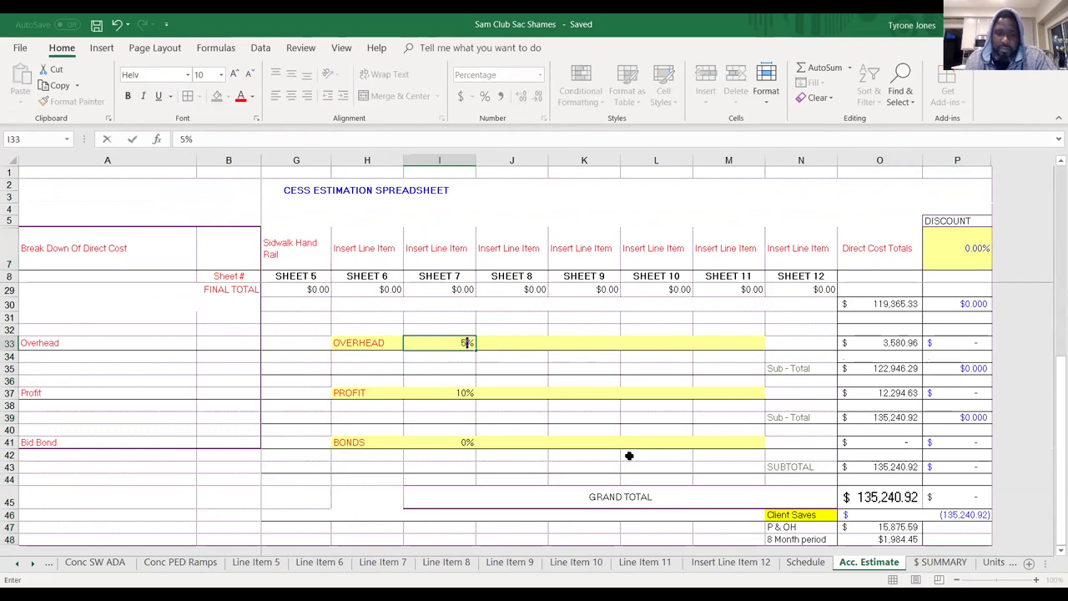
pyautogui.press('Return')
# Set the profit rate in I37 of the Acc. Estimate sheet to 20%.
pyautogui.press('Down')
pyautogui.press('Down')
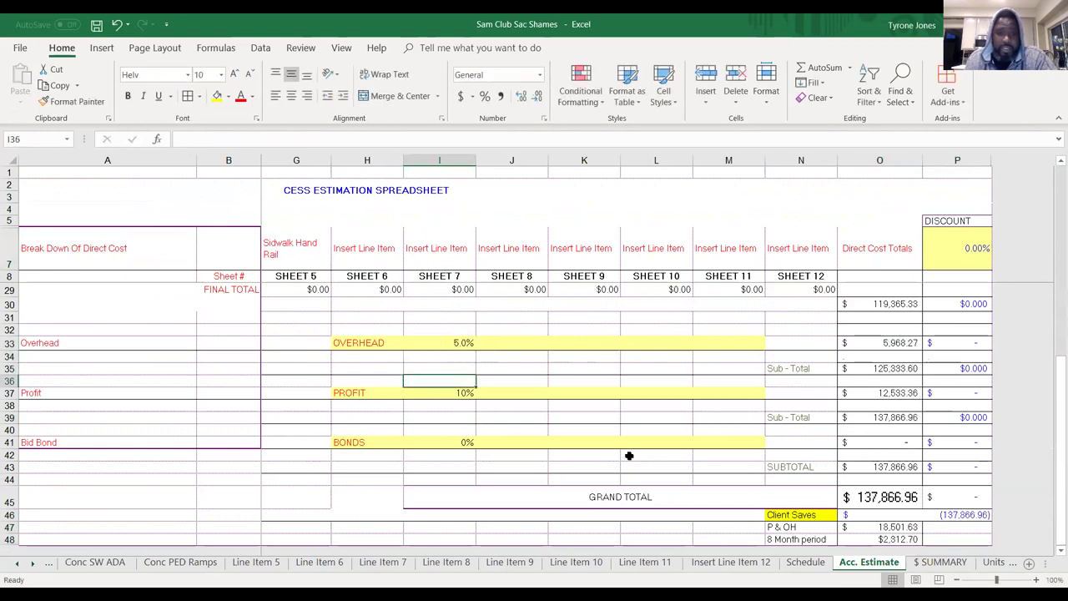
pyautogui.press('Down')
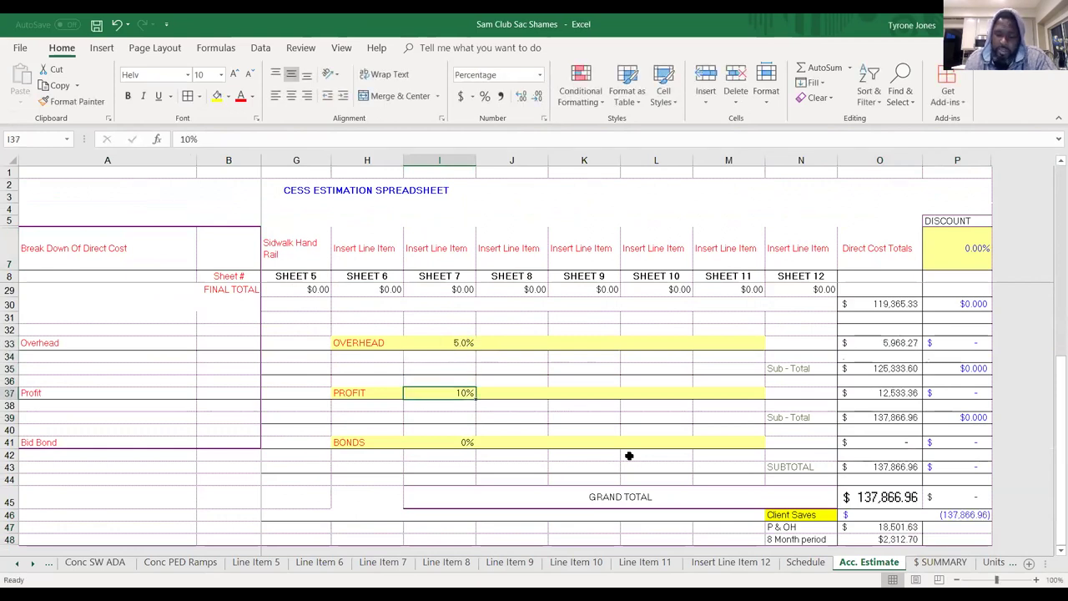
pyautogui.write('20')
pyautogui.press('Right')
pyautogui.press('Right')
pyautogui.press('Left')
pyautogui.press('Left')
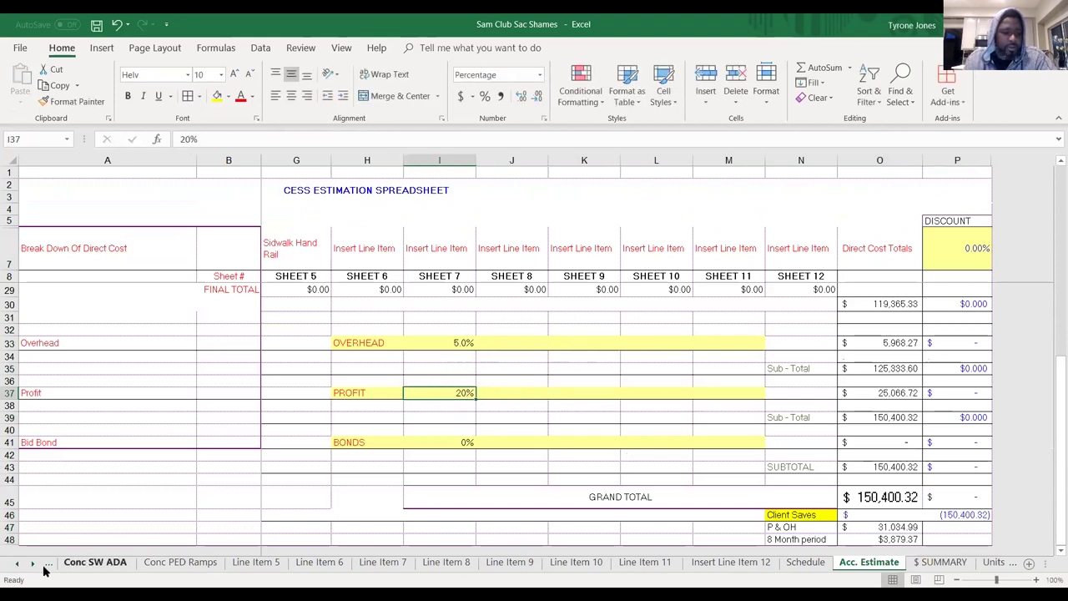
# Return to the Grind & Overlay sheet and examine the overhead, profit and total amounts in column P.
pyautogui.click(15, 566)
pyautogui.click(15, 566)
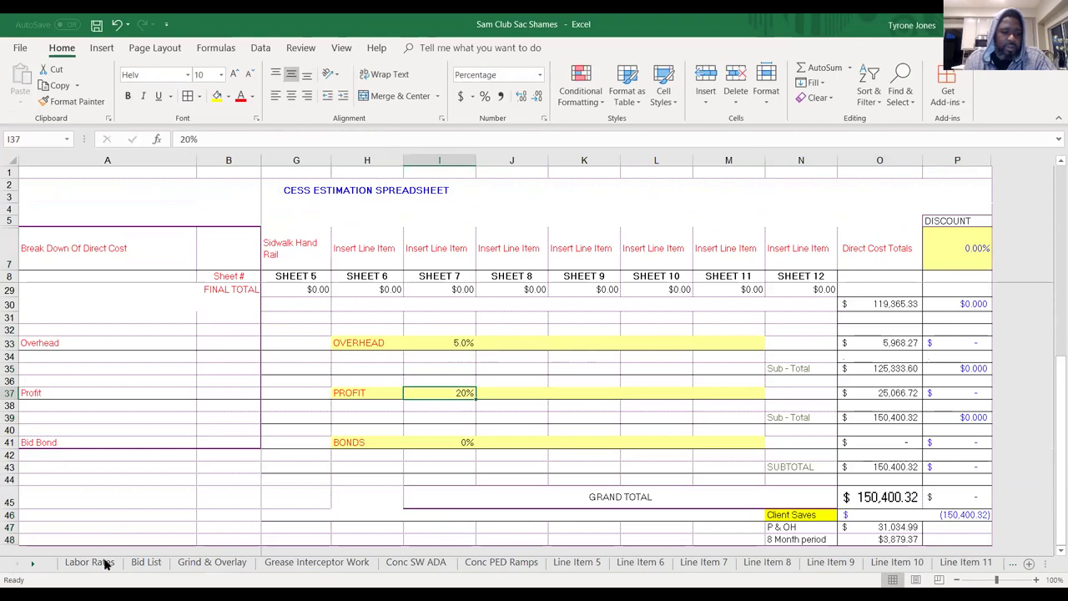
pyautogui.click(193, 563)
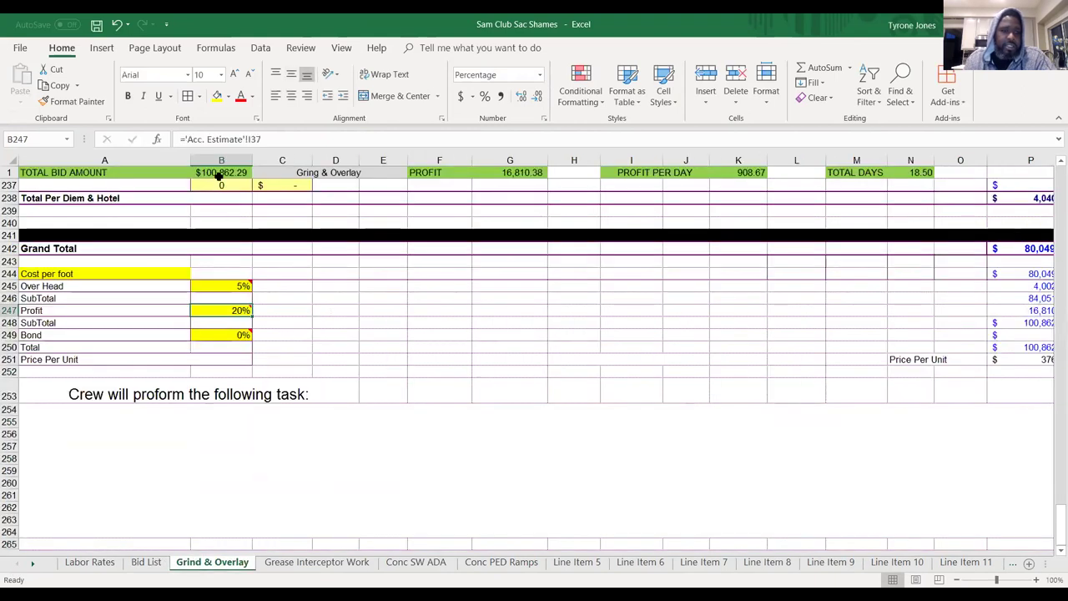
pyautogui.click(380, 320)
pyautogui.press('Right')
pyautogui.press('Right')
pyautogui.press('Right')
pyautogui.press('Right')
pyautogui.press('Right')
pyautogui.press('Right')
pyautogui.press('Right')
pyautogui.press('Right')
pyautogui.press('Right')
pyautogui.press('Right')
pyautogui.press('Right')
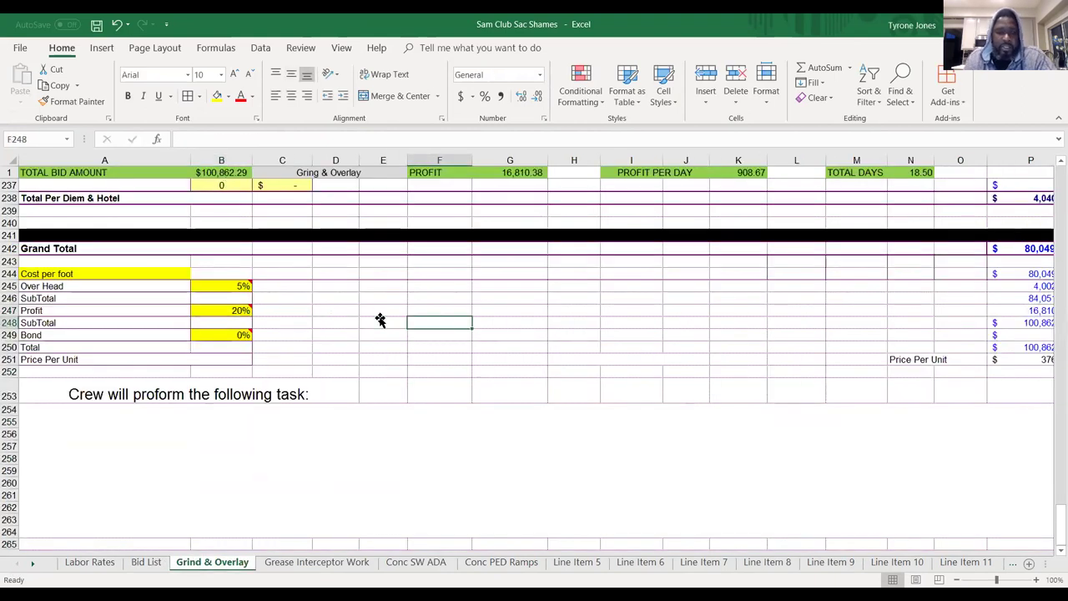
pyautogui.press('Up')
pyautogui.press('Up')
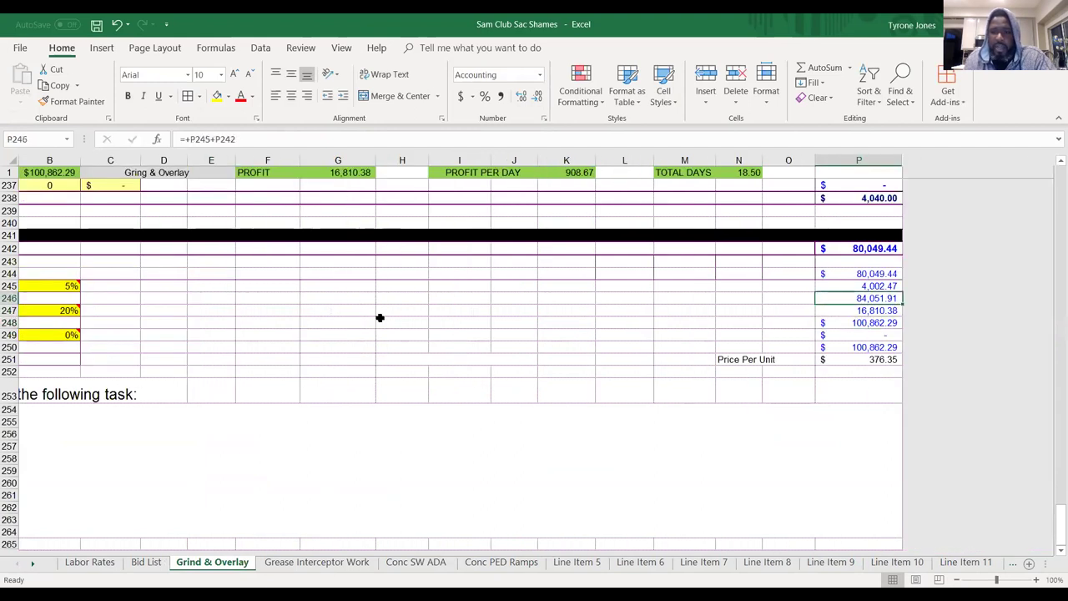
# Trace the overhead row from its label and rate in B245 across to the overhead amount and subtotal in column P.
pyautogui.press('Left')
pyautogui.press('Left')
pyautogui.press('Left')
pyautogui.press('Left')
pyautogui.press('Left')
pyautogui.press('Left')
pyautogui.press('Left')
pyautogui.press('Left')
pyautogui.press('Left')
pyautogui.press('Left')
pyautogui.press('Left')
pyautogui.press('Left')
pyautogui.press('Left')
pyautogui.press('Left')
pyautogui.press('Left')
pyautogui.press('Up')
pyautogui.press('Right')
pyautogui.press('Right')
pyautogui.press('Right')
pyautogui.press('Right')
pyautogui.press('Right')
pyautogui.press('Right')
pyautogui.press('Right')
pyautogui.press('Right')
pyautogui.press('Right')
pyautogui.press('Right')
pyautogui.press('Right')
pyautogui.press('Right')
pyautogui.press('Right')
pyautogui.press('Right')
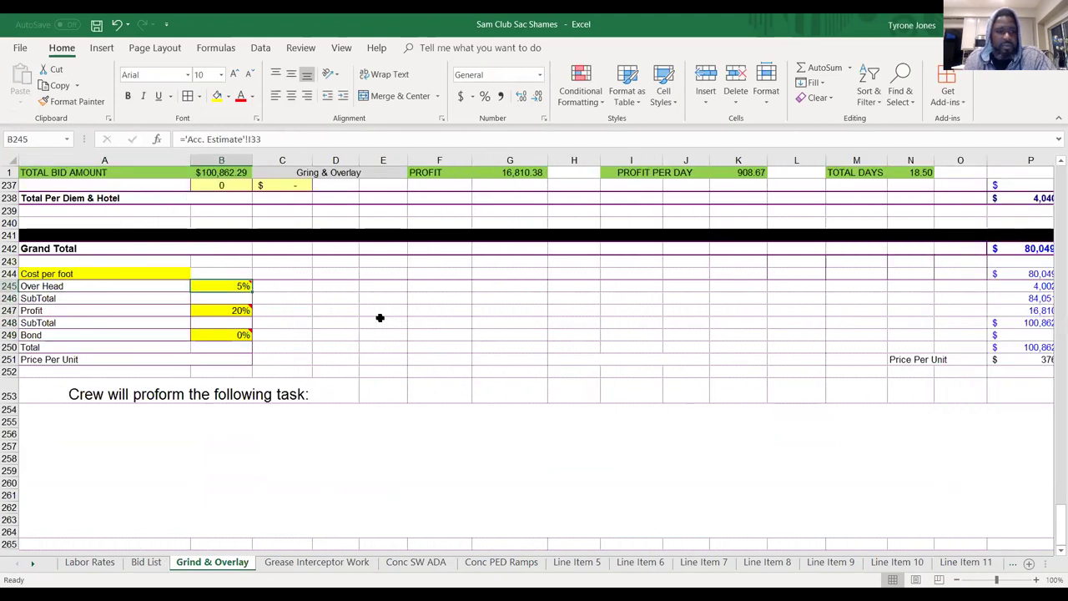
pyautogui.press('Right')
pyautogui.press('Down')
pyautogui.press('Up')
pyautogui.press('Down')
pyautogui.press('Down')
pyautogui.press('Down')
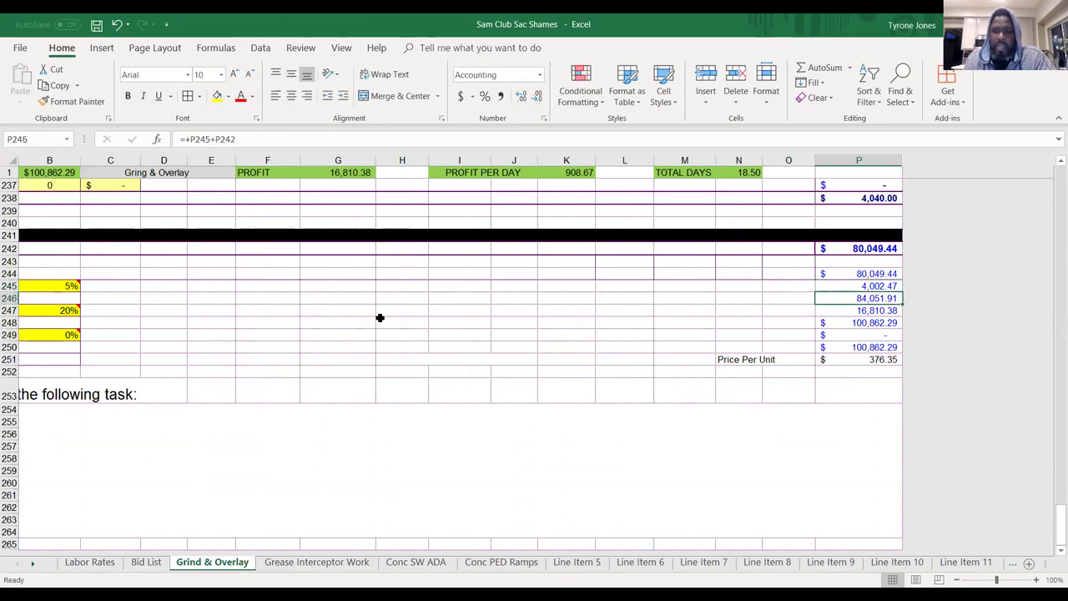
# Trace the profit row from its label in A247 past the rate to the calculated profit in P247.
pyautogui.press('Left')
pyautogui.press('Left')
pyautogui.press('Left')
pyautogui.press('Left')
pyautogui.press('Left')
pyautogui.press('Left')
pyautogui.press('Left')
pyautogui.press('Left')
pyautogui.press('Left')
pyautogui.press('Left')
pyautogui.press('Left')
pyautogui.press('Left')
pyautogui.press('Left')
pyautogui.press('Left')
pyautogui.press('Left')
pyautogui.press('Up')
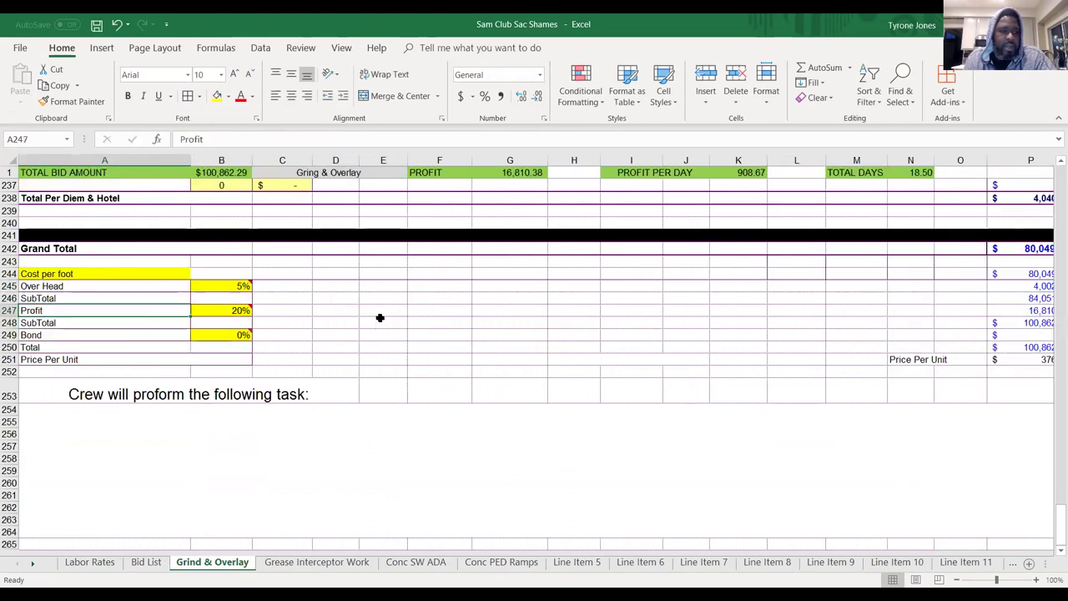
pyautogui.press('Right')
pyautogui.press('Right')
pyautogui.press('Right')
pyautogui.press('Right')
pyautogui.press('Right')
pyautogui.press('Right')
pyautogui.press('Right')
pyautogui.press('Right')
pyautogui.press('Right')
pyautogui.press('Right')
pyautogui.press('Right')
pyautogui.press('Right')
pyautogui.press('Right')
pyautogui.press('Right')
pyautogui.press('Right')
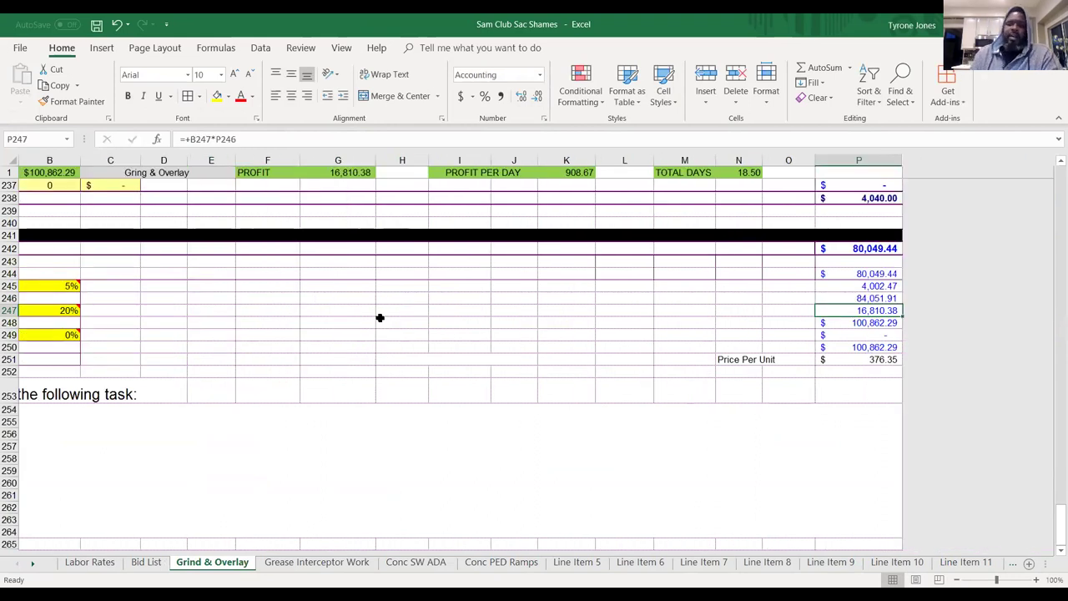
# Examine the amounts and formulas from profit through the subtotal, bond and total in P247 to P250.
pyautogui.press('Down')
pyautogui.press('Down')
pyautogui.press('Down')
pyautogui.press('Down')
pyautogui.press('Up')
pyautogui.press('Up')
pyautogui.press('Up')
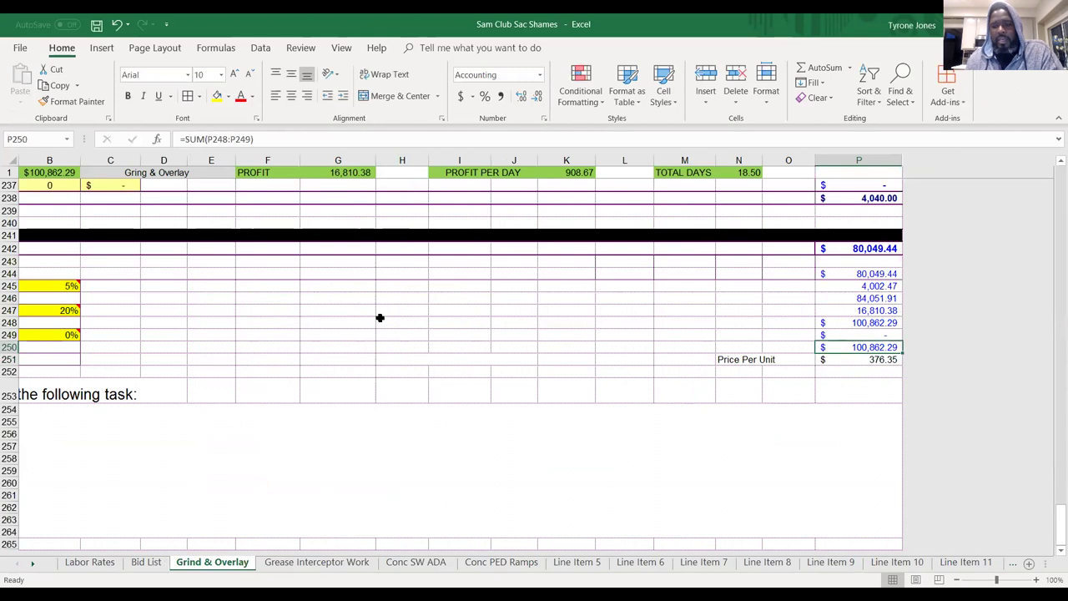
pyautogui.press('Up')
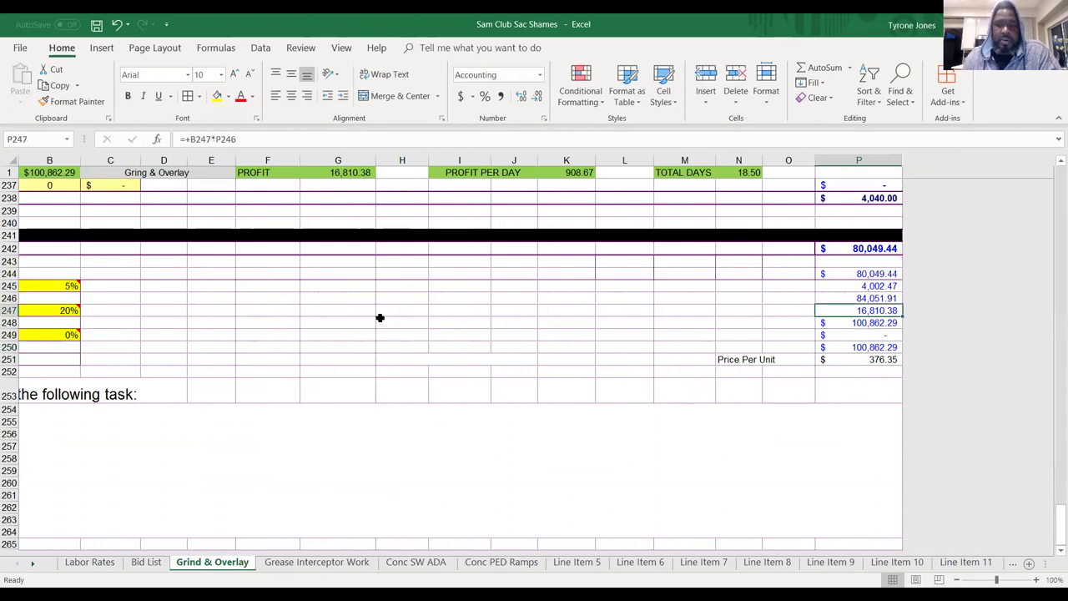
pyautogui.press('Down')
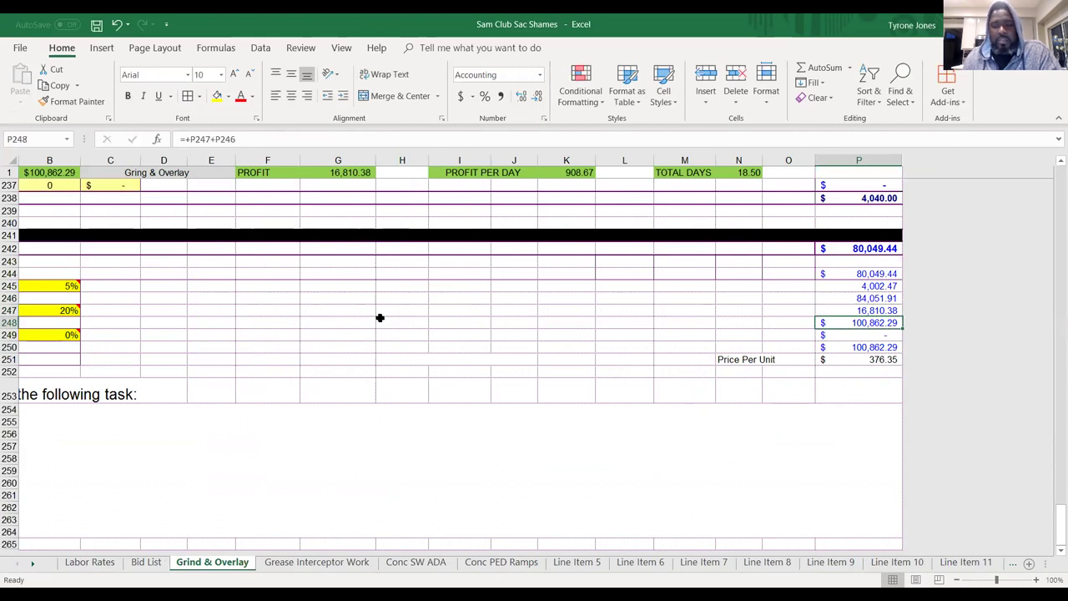
# Review the cost sections above the markup rows in column A, from the grand total up to Total Material in row 222.
pyautogui.press('Left')
pyautogui.press('Left')
pyautogui.press('Left')
pyautogui.press('Left')
pyautogui.press('Left')
pyautogui.press('Left')
pyautogui.press('Left')
pyautogui.press('Left')
pyautogui.press('Left')
pyautogui.press('Left')
pyautogui.press('Left')
pyautogui.press('Left')
pyautogui.press('Left')
pyautogui.press('Left')
pyautogui.press('Left')
pyautogui.press('Up')
pyautogui.press('Up')
pyautogui.press('Up')
pyautogui.press('Up')
pyautogui.press('Up')
pyautogui.press('Up')
pyautogui.press('Up')
pyautogui.press('Up')
pyautogui.press('Up')
pyautogui.press('Up')
pyautogui.press('Up')
pyautogui.press('Up')
pyautogui.press('Up')
pyautogui.press('Up')
pyautogui.press('Up')
pyautogui.press('Up')
pyautogui.press('Up')
pyautogui.press('Up')
pyautogui.press('Up')
pyautogui.press('Up')
pyautogui.press('Up')
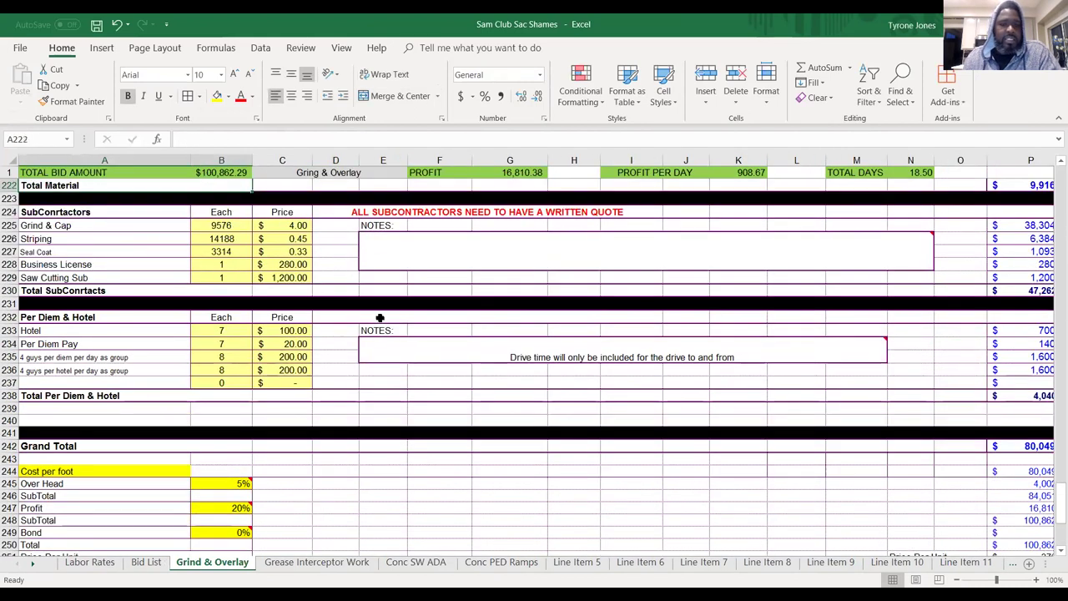
# Review the cost sections in column A from Total Material in row 222 up to the Rental Equip. heading.
pyautogui.press('Up')
pyautogui.press('Up')
pyautogui.press('Up')
pyautogui.press('Up')
pyautogui.press('Up')
pyautogui.press('Up')
pyautogui.press('Up')
pyautogui.press('Up')
pyautogui.press('Up')
pyautogui.press('Up')
pyautogui.press('Up')
pyautogui.press('Up')
pyautogui.press('Up')
pyautogui.press('Up')
pyautogui.press('Up')
pyautogui.press('Up')
pyautogui.press('Up')
pyautogui.press('Up')
pyautogui.press('Up')
pyautogui.press('Up')
pyautogui.press('Up')
pyautogui.press('Up')
pyautogui.press('Up')
pyautogui.press('Up')
pyautogui.press('Up')
pyautogui.press('Up')
pyautogui.press('Up')
pyautogui.press('Up')
pyautogui.press('Up')
pyautogui.press('Up')
pyautogui.press('Up')
pyautogui.press('Up')
pyautogui.press('Up')
pyautogui.press('Up')
pyautogui.press('Up')
pyautogui.press('Up')
pyautogui.press('Up')
pyautogui.press('Up')
pyautogui.press('Up')
pyautogui.press('Up')
pyautogui.press('Up')
pyautogui.press('Up')
pyautogui.press('Up')
pyautogui.press('Up')
pyautogui.press('Up')
pyautogui.press('Up')
pyautogui.press('Up')
pyautogui.press('Up')
pyautogui.press('Up')
pyautogui.press('Up')
pyautogui.press('Up')
pyautogui.press('Up')
pyautogui.press('Up')
pyautogui.press('Up')
pyautogui.press('Up')
pyautogui.press('Up')
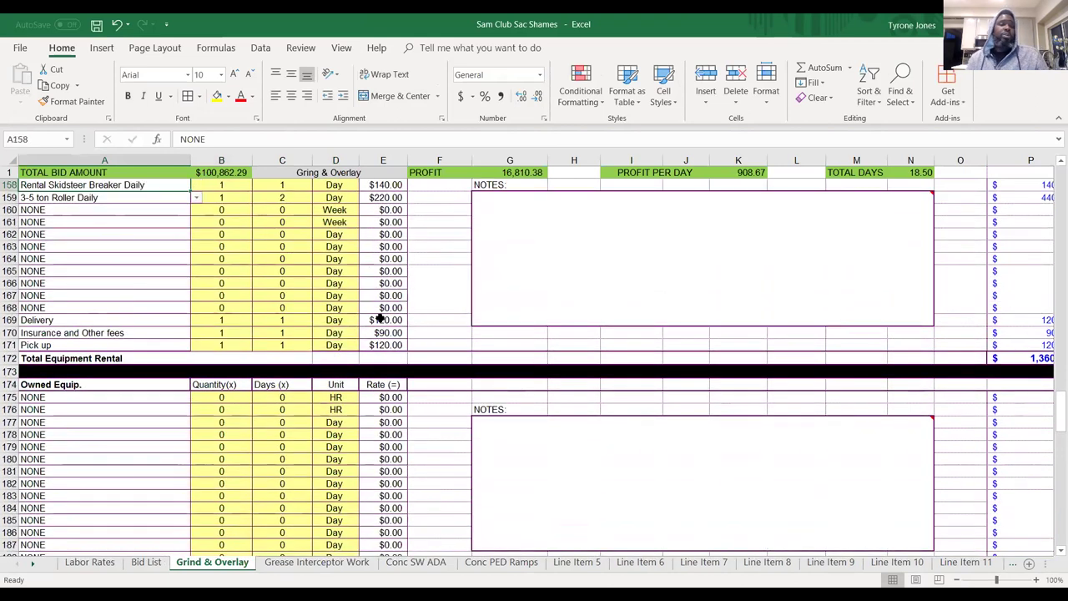
pyautogui.press('Up')
pyautogui.press('Up')
pyautogui.press('Up')
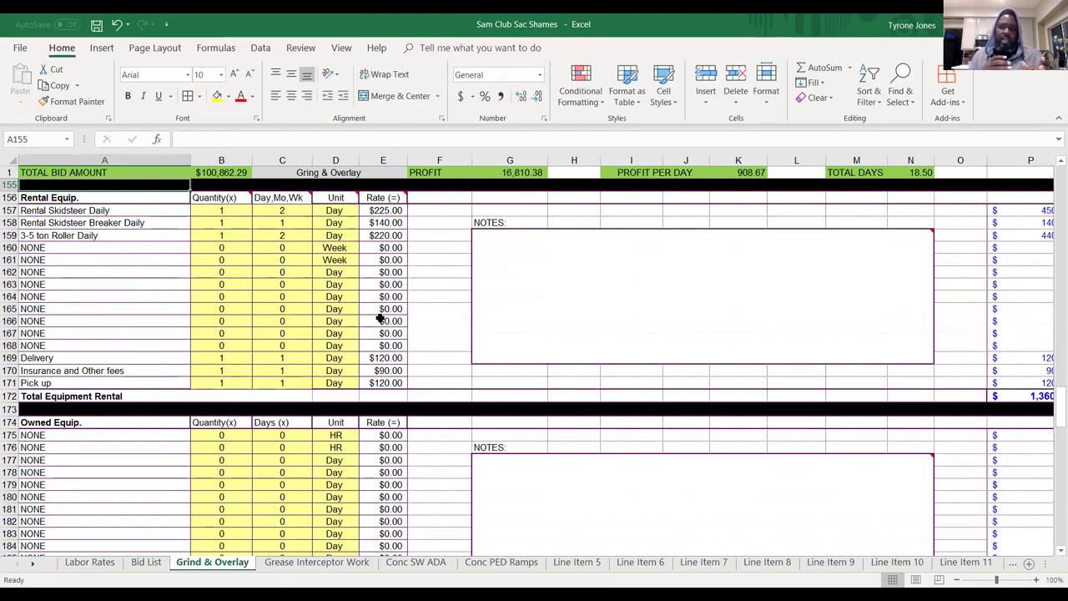
# Examine the calculated amounts in column P for the Rental Equip. and Owned Equip. sections, starting from row 157.
pyautogui.press('Down')
pyautogui.hotkey('ctrl', 'Right')
pyautogui.hotkey('ctrl', 'Right')
pyautogui.hotkey('ctrl', 'Right')
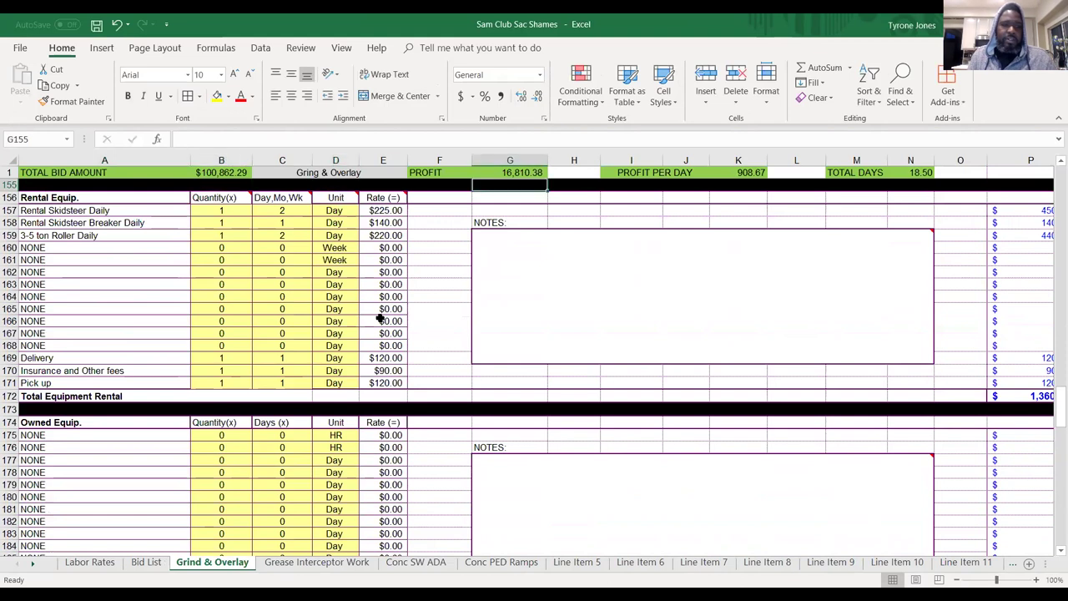
pyautogui.press('Down')
pyautogui.press('Down')
pyautogui.press('Down')
pyautogui.press('Down')
pyautogui.press('Down')
pyautogui.press('Down')
pyautogui.press('Down')
pyautogui.press('Down')
pyautogui.press('Down')
pyautogui.press('Down')
pyautogui.press('Down')
pyautogui.press('Down')
pyautogui.press('Down')
pyautogui.press('Down')
pyautogui.press('Down')
pyautogui.press('Down')
pyautogui.press('Down')
pyautogui.press('Down')
pyautogui.press('Down')
pyautogui.press('Down')
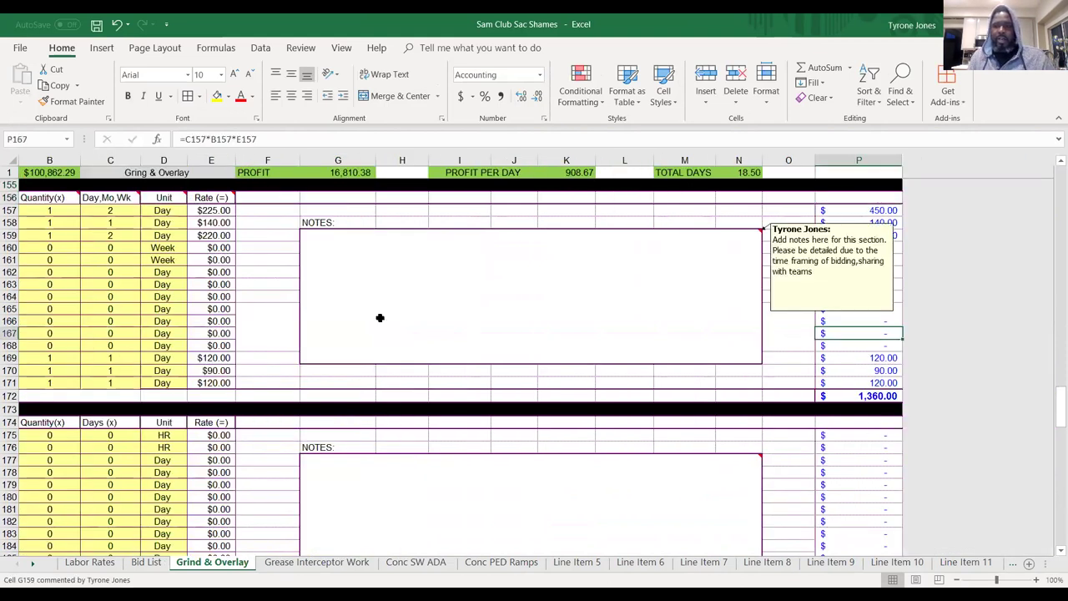
# Review the truck, fuel and trenching rows in column A down to Yards not in truck in row 210.
pyautogui.press('Home')
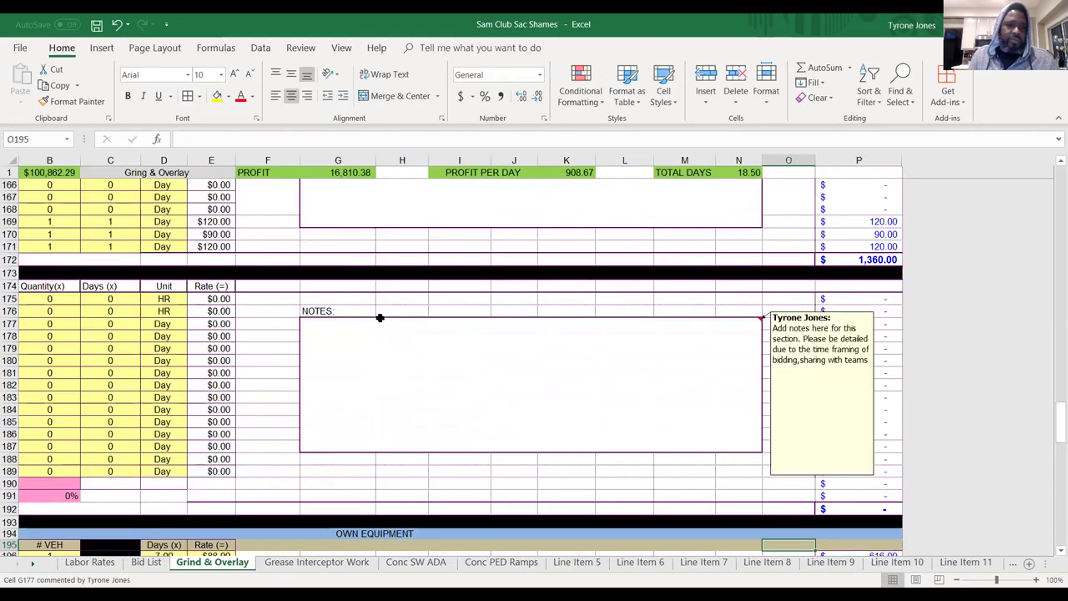
pyautogui.press('Down')
pyautogui.press('Down')
pyautogui.press('Down')
pyautogui.press('Down')
pyautogui.press('Down')
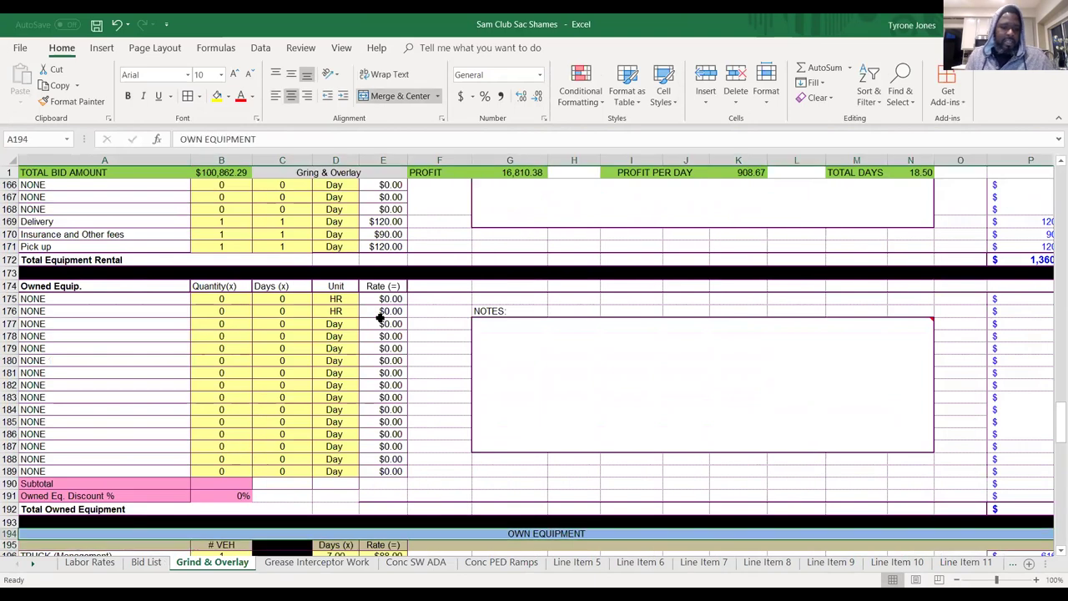
pyautogui.press('Down')
pyautogui.press('Down')
pyautogui.press('Down')
pyautogui.press('Down')
pyautogui.press('Down')
pyautogui.press('Down')
pyautogui.press('Down')
pyautogui.press('Down')
pyautogui.press('Down')
pyautogui.press('Down')
pyautogui.press('Down')
pyautogui.press('Down')
pyautogui.press('Down')
pyautogui.press('Down')
pyautogui.press('Down')
pyautogui.press('Down')
pyautogui.press('Down')
pyautogui.press('Down')
pyautogui.press('Down')
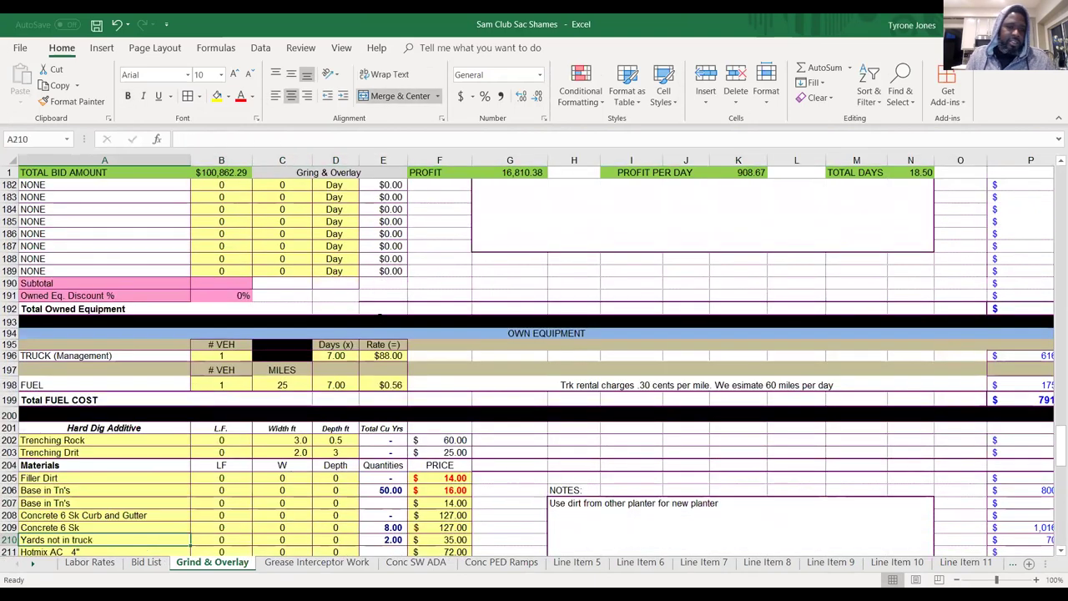
# Check the material quantities in column E down to the Hotmix AC tons in E219.
pyautogui.press('Right')
pyautogui.press('Right')
pyautogui.press('Right')
pyautogui.press('Right')
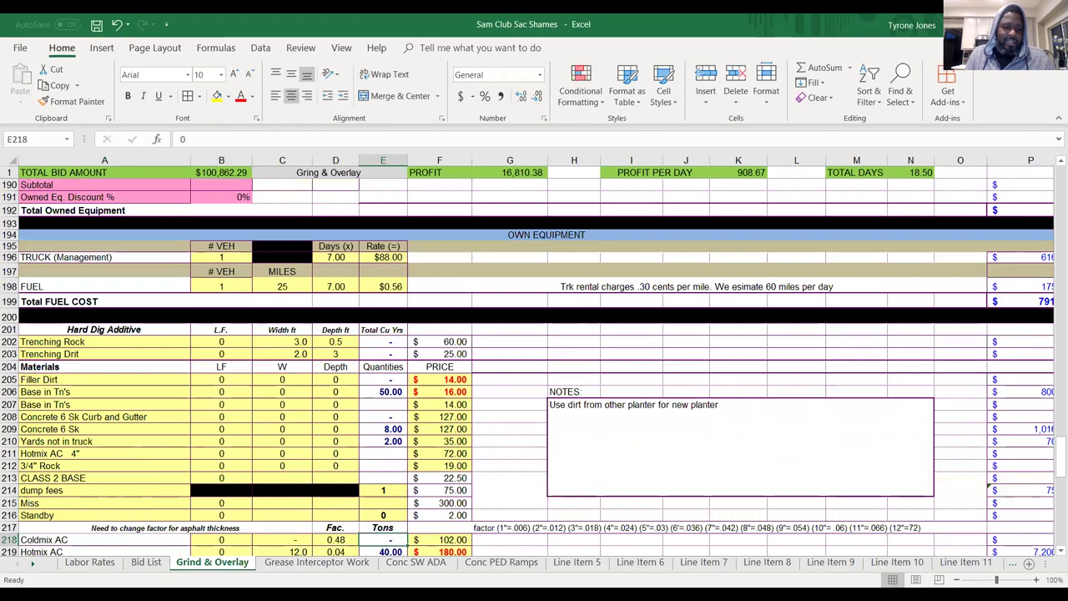
pyautogui.press('Right')
pyautogui.press('Down')
pyautogui.press('Left')
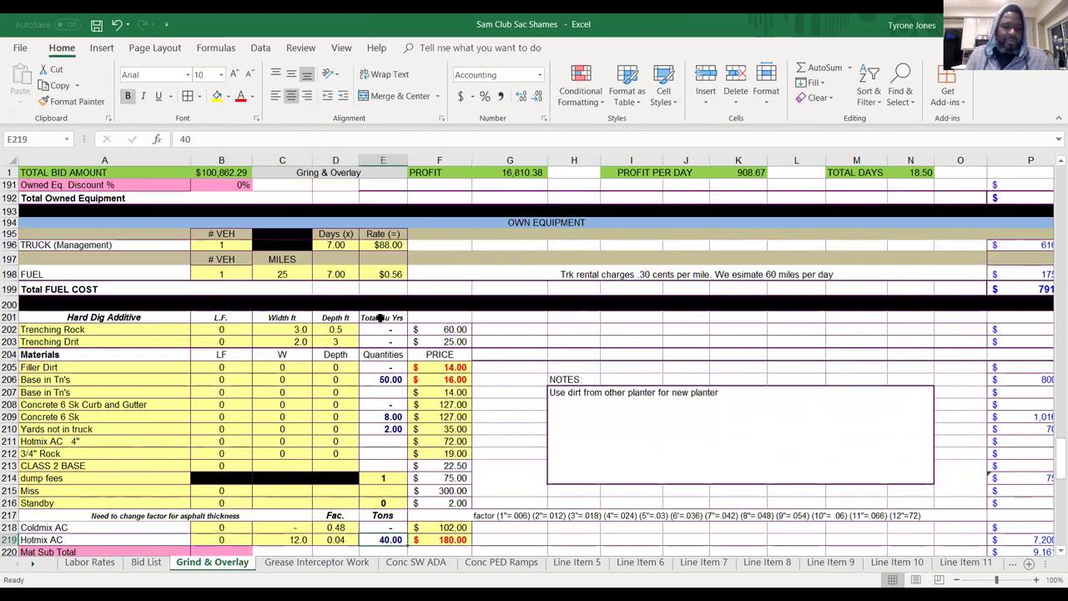
# Review column A from the Hotmix AC row back up past the fuel and truck rows to the Owned Equip. entries.
pyautogui.press('Left')
pyautogui.press('Left')
pyautogui.press('Left')
pyautogui.press('Left')
pyautogui.press('Up')
pyautogui.press('Up')
pyautogui.press('Up')
pyautogui.press('Up')
pyautogui.press('Up')
pyautogui.press('Up')
pyautogui.press('Up')
pyautogui.press('Up')
pyautogui.press('Up')
pyautogui.press('Up')
pyautogui.press('Up')
pyautogui.press('Up')
pyautogui.press('Up')
pyautogui.press('Up')
pyautogui.press('Up')
pyautogui.press('Up')
pyautogui.press('Up')
pyautogui.press('Up')
pyautogui.press('Up')
pyautogui.press('Up')
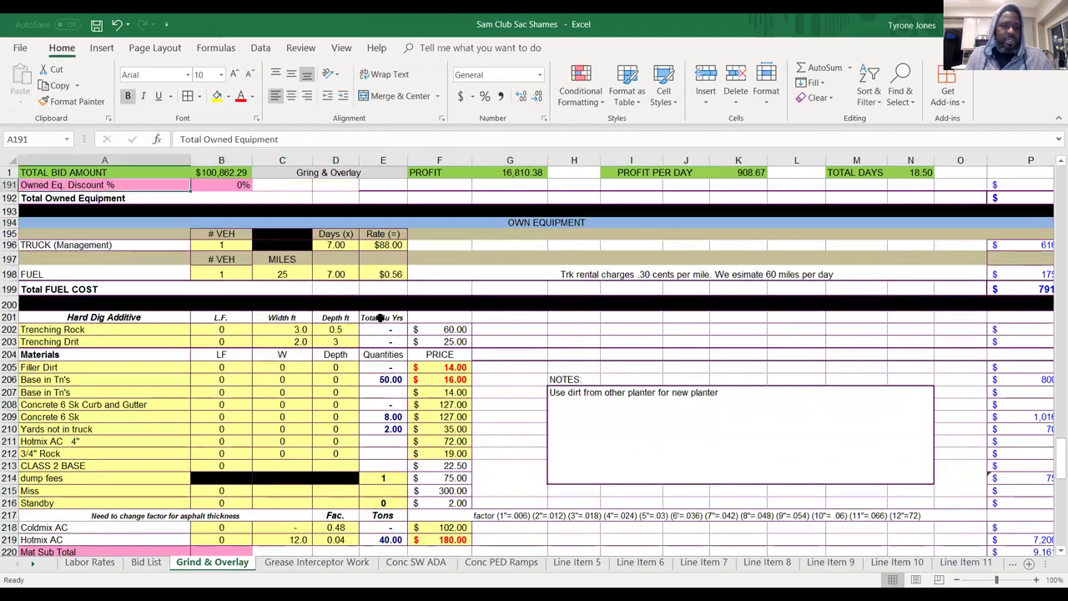
pyautogui.press('Up')
pyautogui.press('Up')
pyautogui.press('Up')
pyautogui.press('Up')
# Set the number of vehicles for FUEL in B198 to 2.
pyautogui.press('Down')
pyautogui.press('Down')
pyautogui.press('Down')
pyautogui.press('Down')
pyautogui.press('Down')
pyautogui.press('Down')
pyautogui.press('Down')
pyautogui.press('Down')
pyautogui.press('Down')
pyautogui.press('Down')
pyautogui.press('Down')
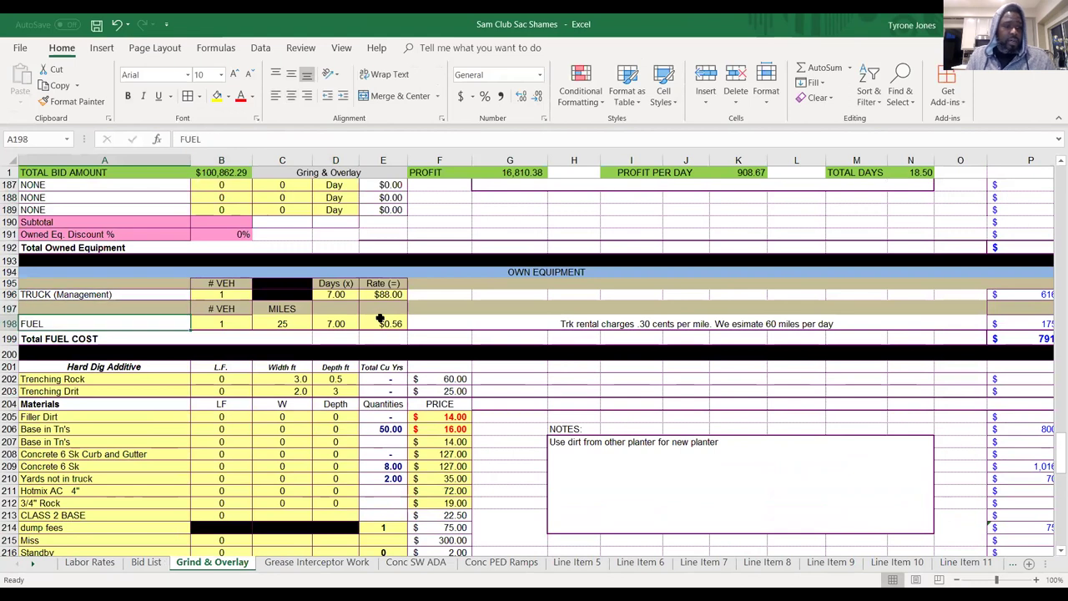
pyautogui.press('Right')
pyautogui.hotkey('shift', 'Left')
pyautogui.hotkey('shift', 'Right')
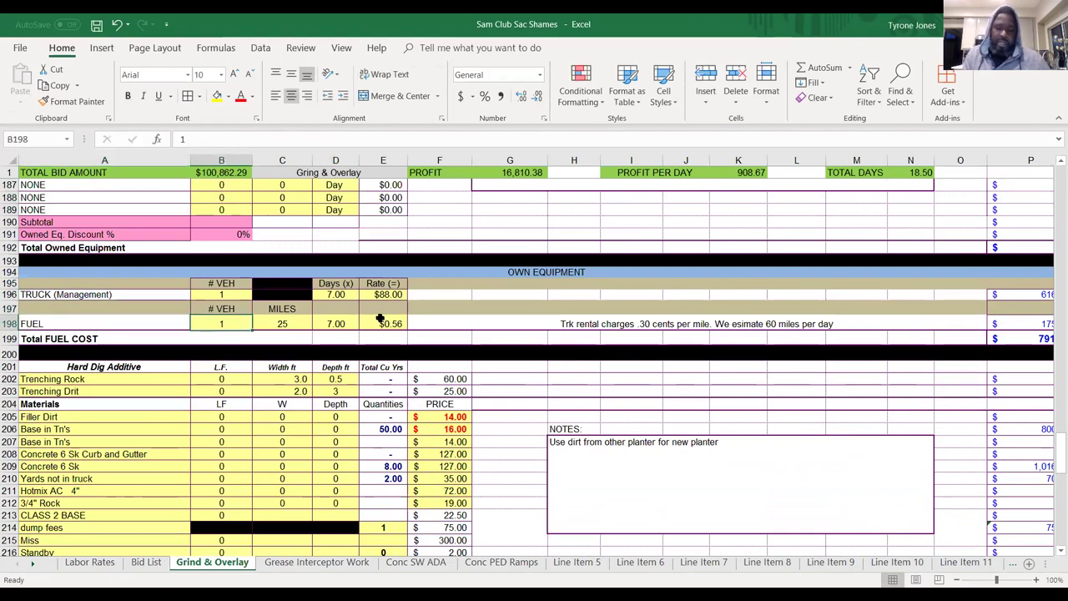
pyautogui.write('2')
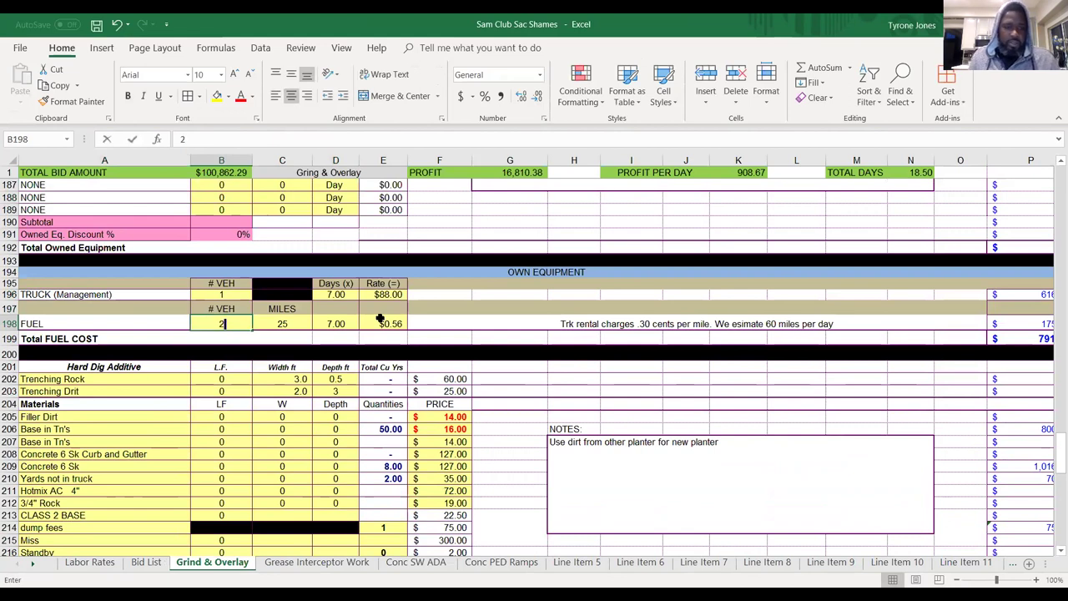
pyautogui.press('Tab')
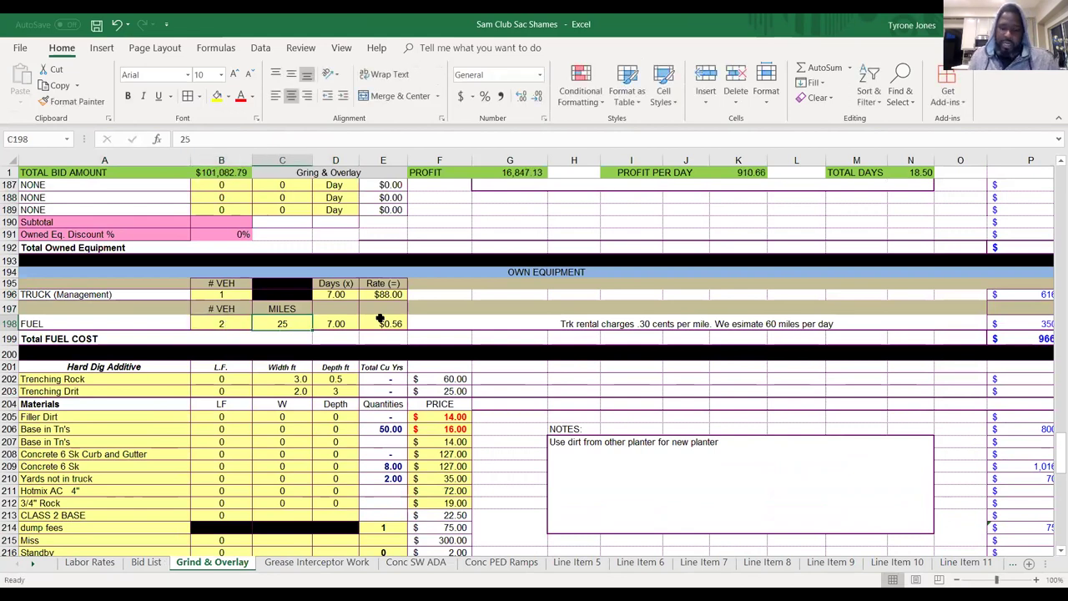
# Set the FUEL row in row 198 to 80 miles and 2 days.
pyautogui.write('80')
pyautogui.press('Tab')
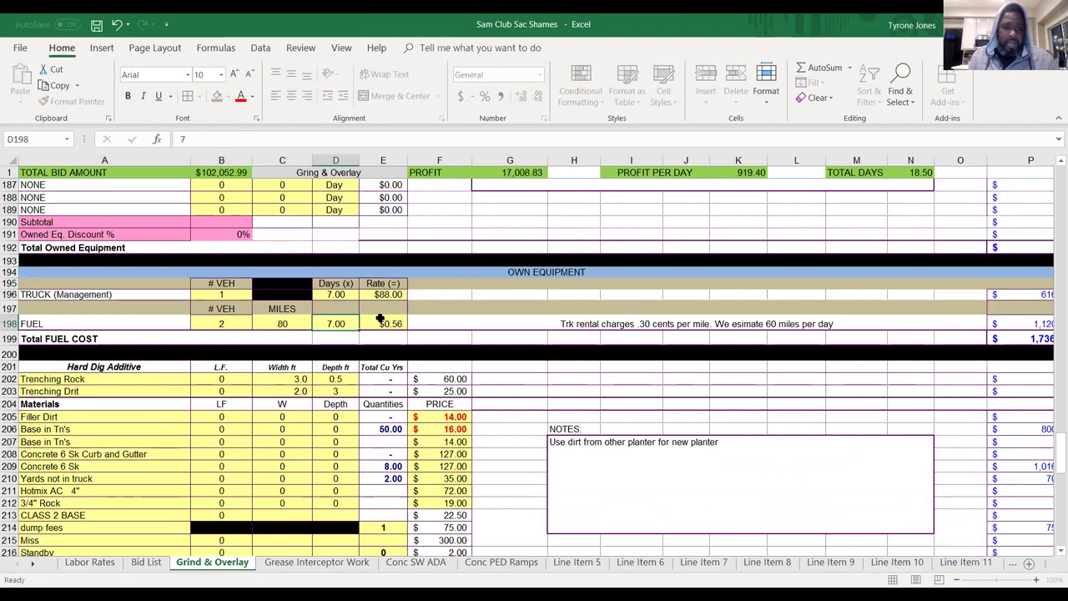
pyautogui.hotkey('shift', 'Tab')
pyautogui.press('Tab')
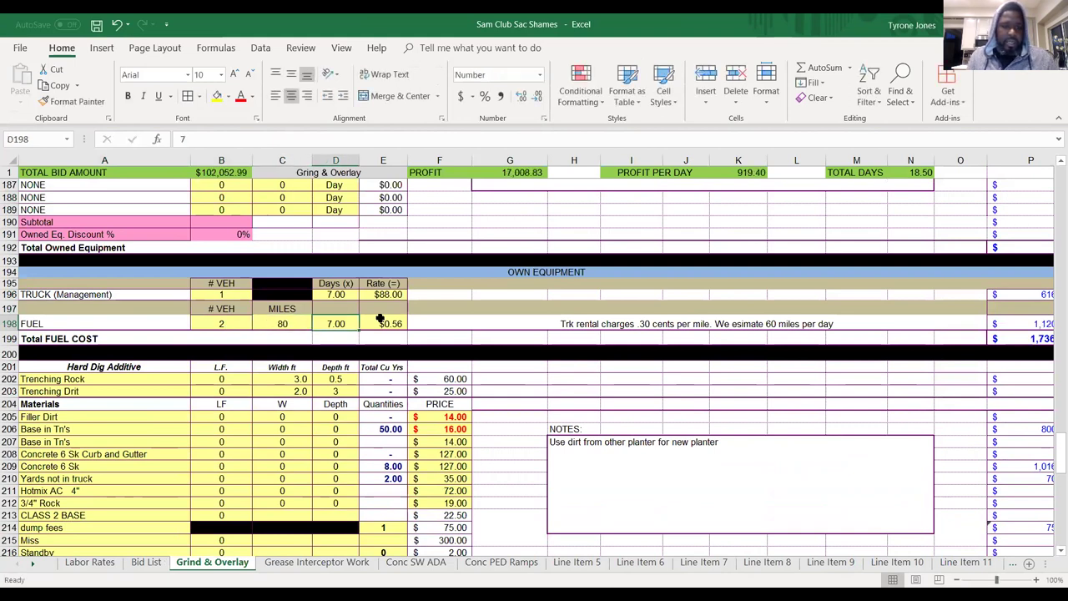
pyautogui.write('2')
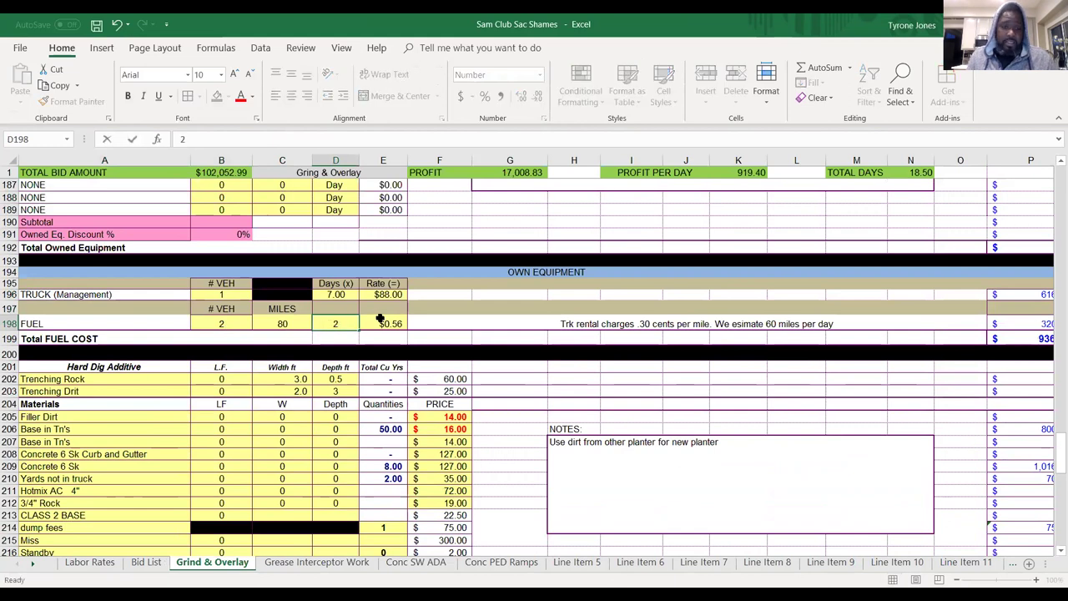
pyautogui.press('Tab')
# Check the fuel cost formula in P198 and the vehicle, miles and days entries feeding it.
pyautogui.press('Tab')
pyautogui.press('Tab')
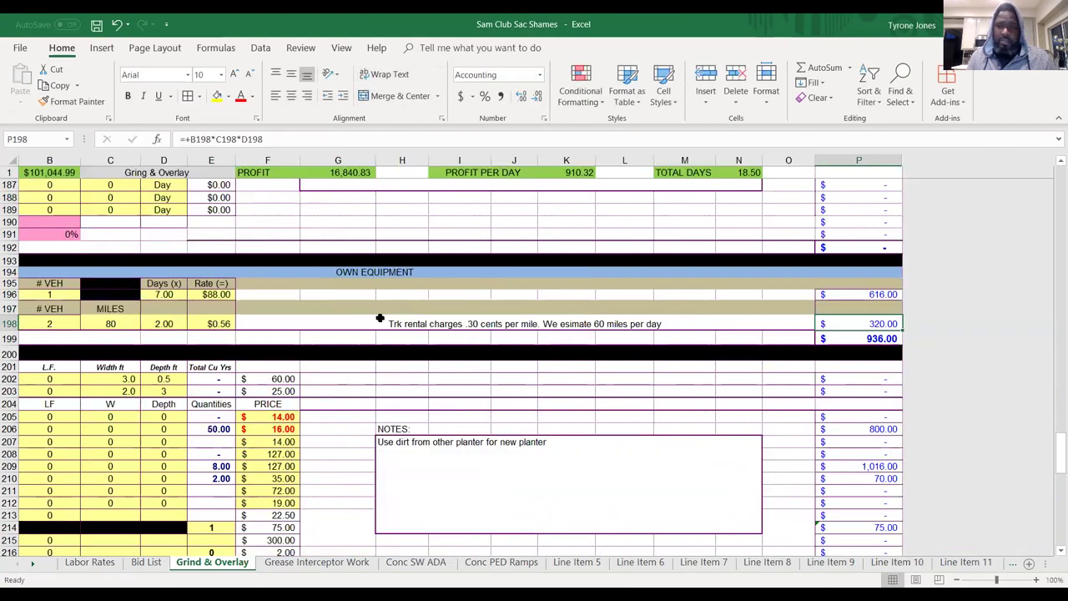
pyautogui.hotkey('shift', 'Tab')
pyautogui.hotkey('shift', 'Tab')
pyautogui.hotkey('shift', 'Tab')
pyautogui.press('Home')
pyautogui.press('Tab')
pyautogui.hotkey('shift', 'Right')
pyautogui.hotkey('shift', 'Left')
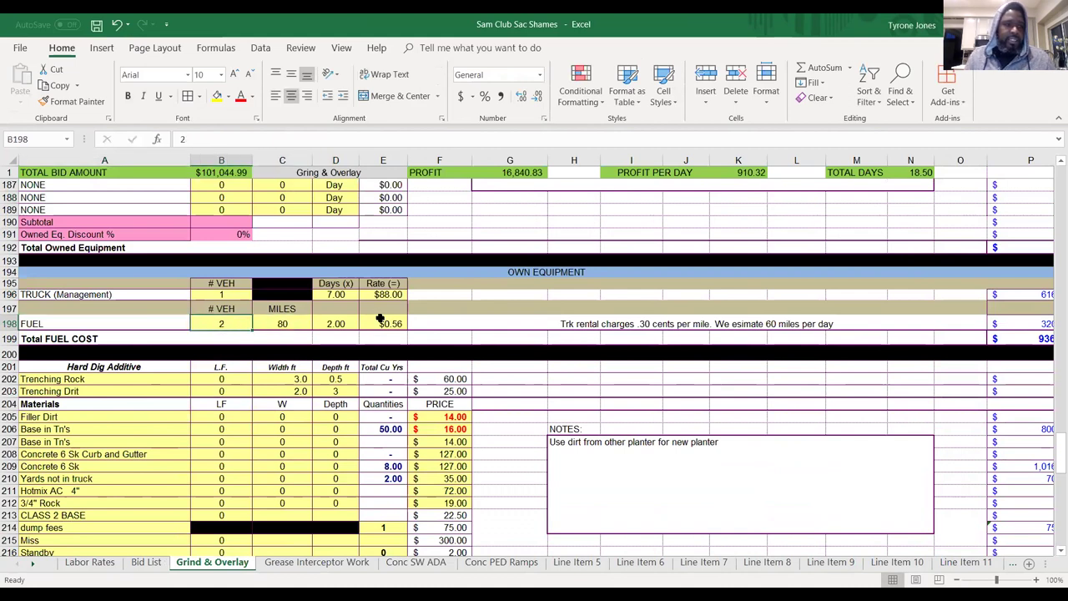
# Undo the latest days, miles and vehicle-count entries in the FUEL row.
pyautogui.click(116, 24)
pyautogui.click(115, 24)
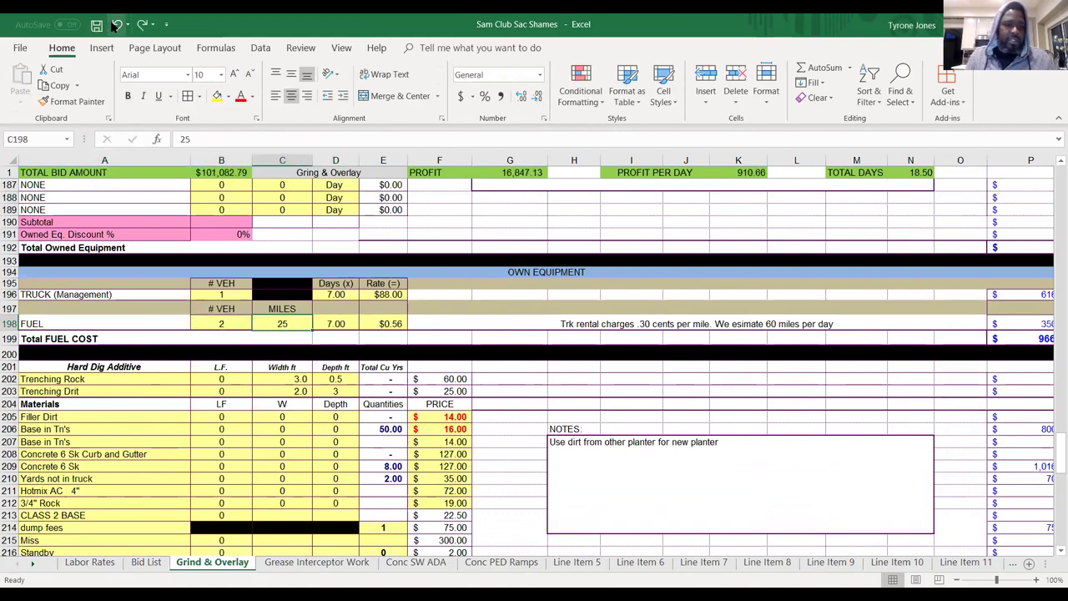
pyautogui.click(115, 24)
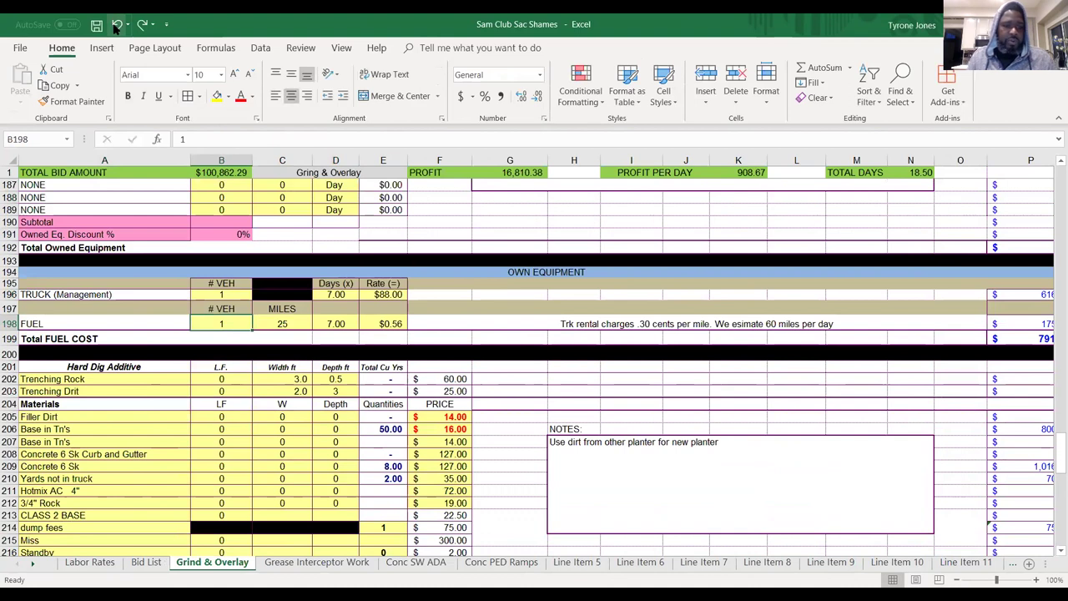
# Review column A from the material rows down through the subcontractor rows to Total SubConrtacts in row 230.
pyautogui.click(198, 435)
pyautogui.press('Down')
pyautogui.press('Down')
pyautogui.press('Down')
pyautogui.press('Down')
pyautogui.press('Down')
pyautogui.press('Down')
pyautogui.press('Down')
pyautogui.press('Down')
pyautogui.press('Down')
pyautogui.press('Down')
pyautogui.press('Down')
pyautogui.press('Down')
pyautogui.press('Down')
pyautogui.press('Down')
pyautogui.press('Down')
pyautogui.press('Down')
pyautogui.press('Down')
pyautogui.press('Down')
pyautogui.press('Down')
pyautogui.press('Down')
pyautogui.press('Down')
pyautogui.press('Down')
pyautogui.press('Down')
pyautogui.press('Down')
pyautogui.press('Down')
pyautogui.press('Down')
pyautogui.press('Down')
pyautogui.press('Down')
pyautogui.press('Down')
pyautogui.press('Down')
pyautogui.press('Up')
pyautogui.press('Up')
pyautogui.press('Up')
pyautogui.press('Up')
pyautogui.press('Up')
pyautogui.press('Up')
pyautogui.press('Up')
pyautogui.press('Up')
pyautogui.press('Up')
pyautogui.press('Down')
pyautogui.press('Down')
pyautogui.press('Down')
pyautogui.press('Down')
pyautogui.press('Down')
pyautogui.press('Down')
pyautogui.press('Down')
pyautogui.press('Down')
pyautogui.press('Down')
pyautogui.press('Down')
pyautogui.press('Down')
pyautogui.press('Down')
pyautogui.press('Down')
pyautogui.press('Down')
pyautogui.press('Down')
pyautogui.press('Down')
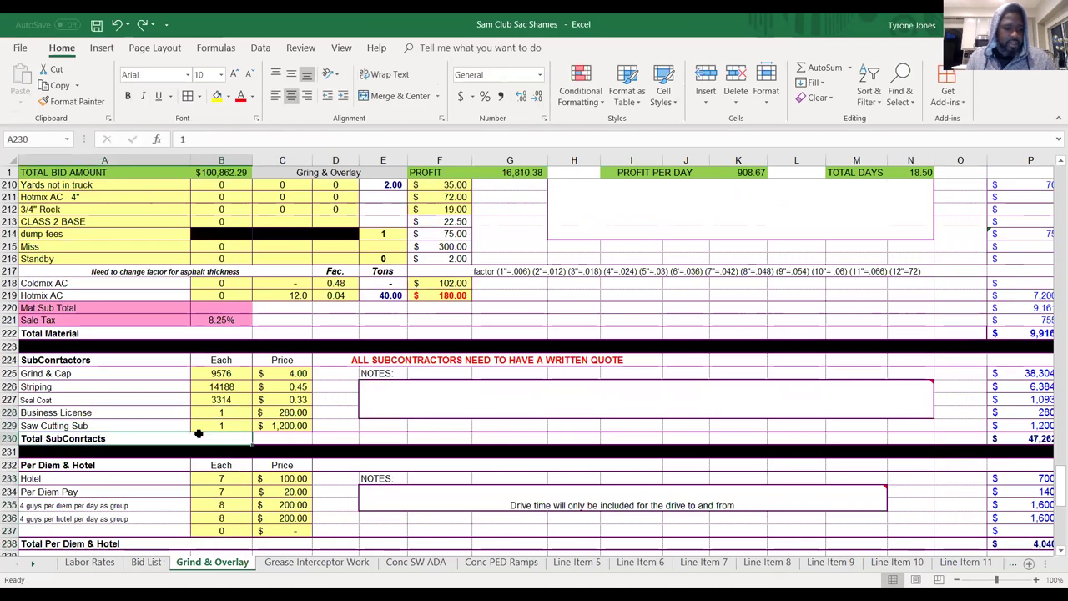
# Label the blank Per Diem & Hotel row in A237 "Fuel for foreman veh".
pyautogui.press('Left')
pyautogui.press('Up')
pyautogui.press('Up')
pyautogui.press('Up')
pyautogui.press('Up')
pyautogui.press('Up')
pyautogui.press('Up')
pyautogui.press('Up')
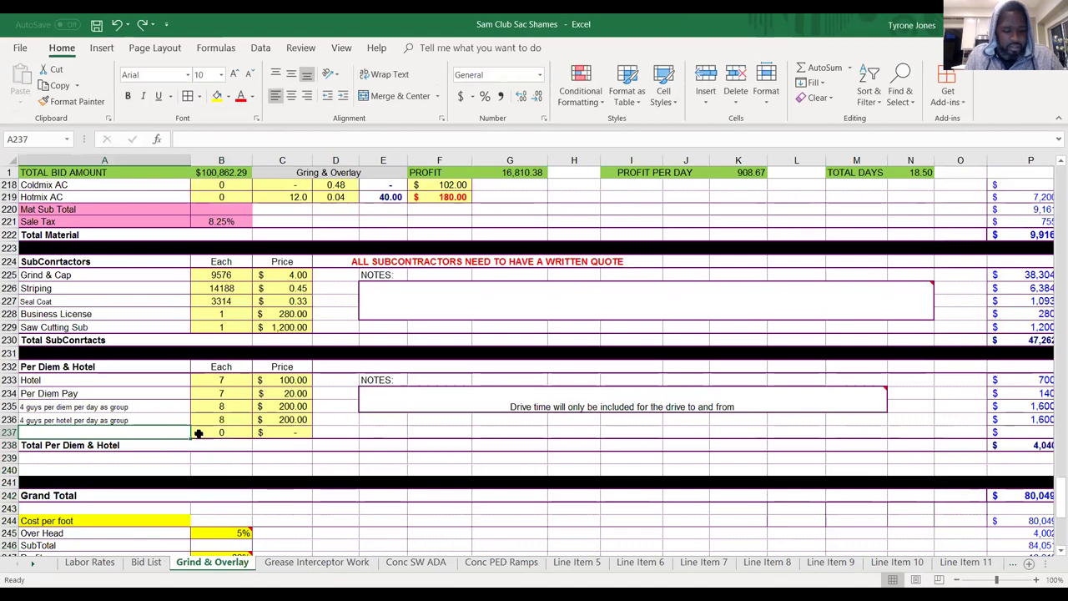
pyautogui.write('Fuel')
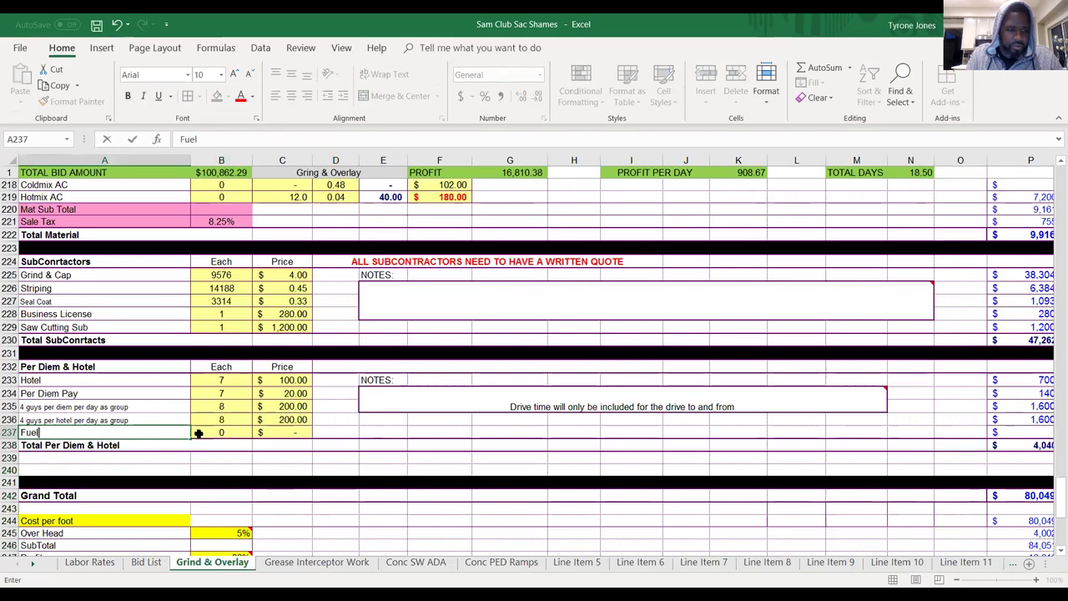
pyautogui.write(' for')
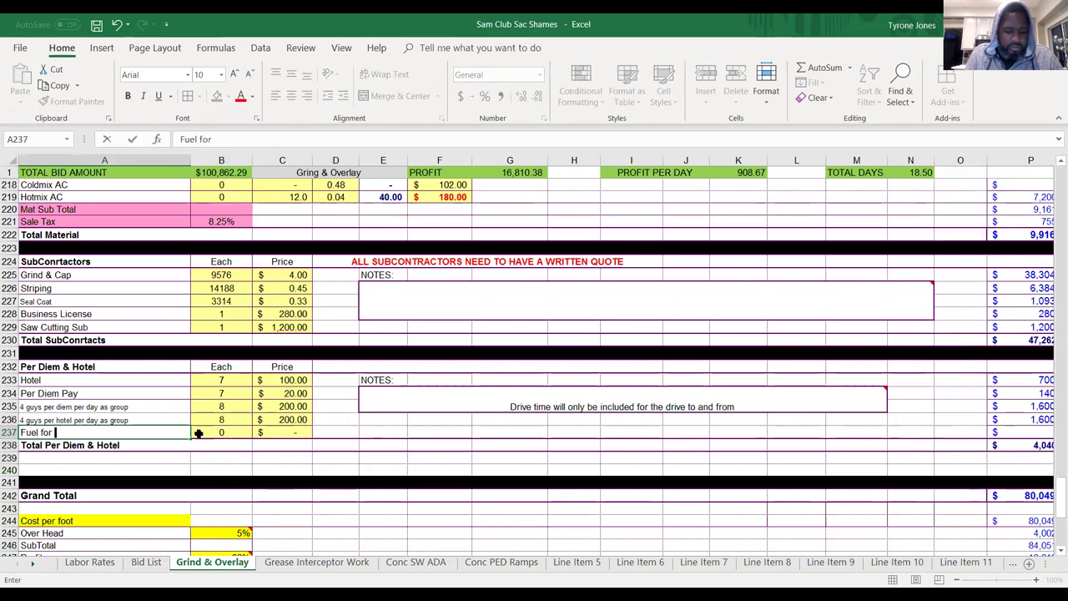
pyautogui.write('foreman ')
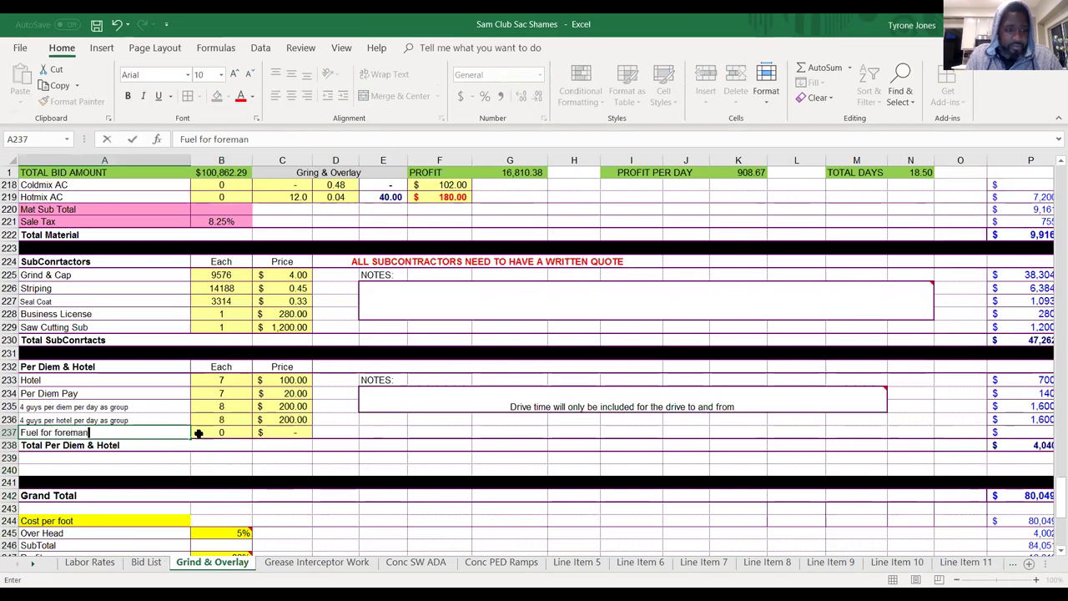
pyautogui.write('veh')
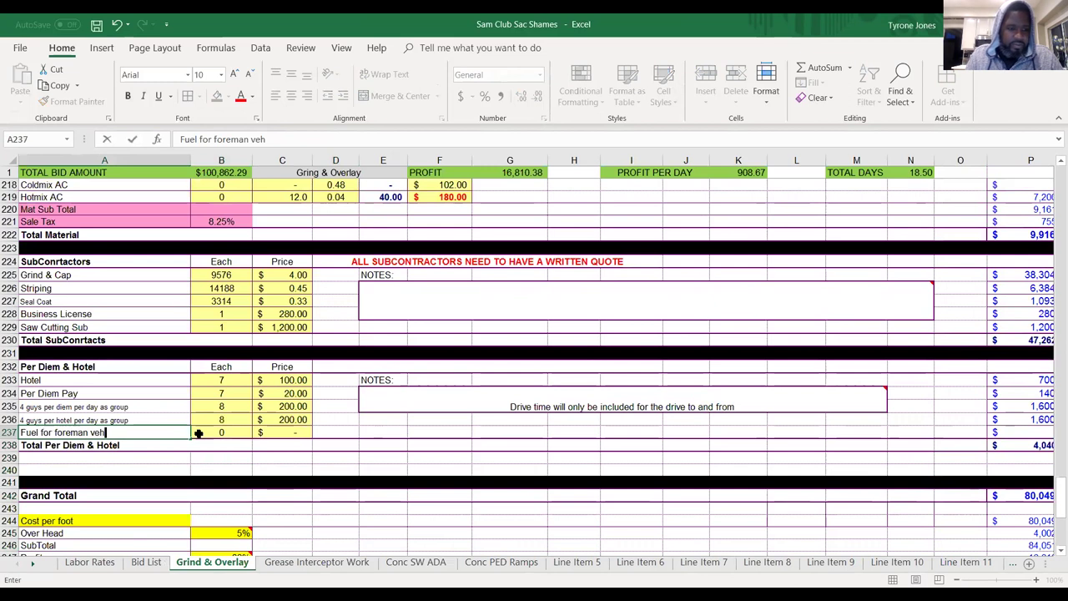
# Enter a quantity of 2 and a price of $200.00 for the Fuel for foreman veh row.
pyautogui.click(224, 431)
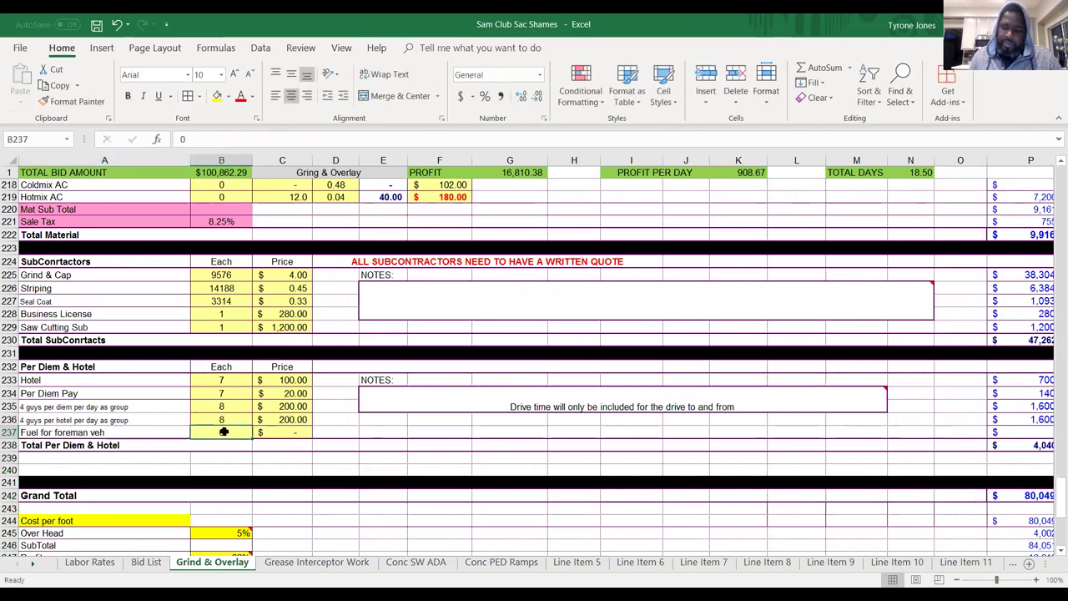
pyautogui.press('Tab')
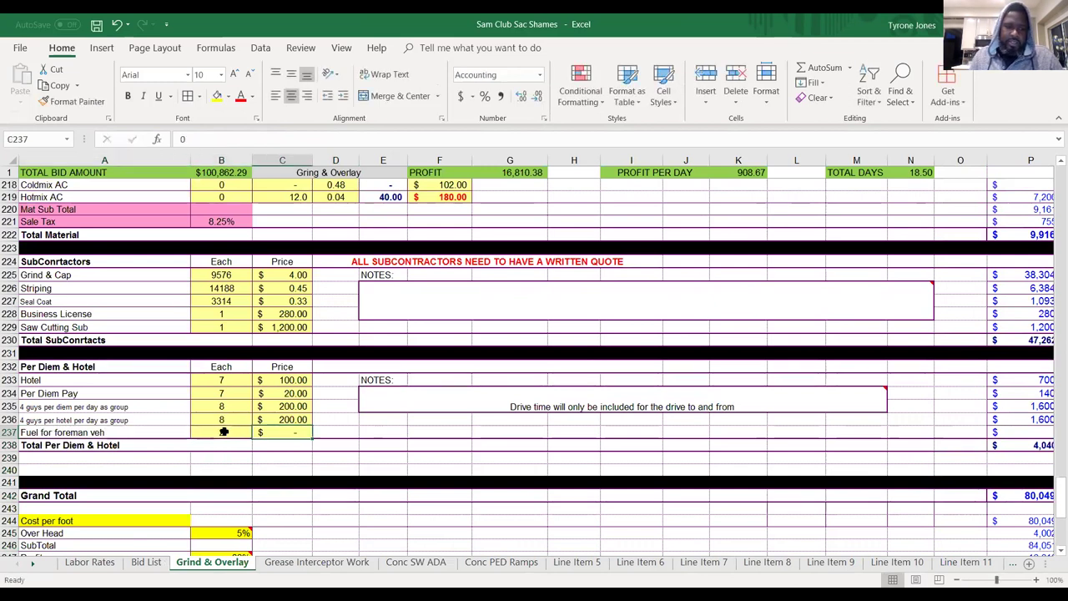
pyautogui.write('200')
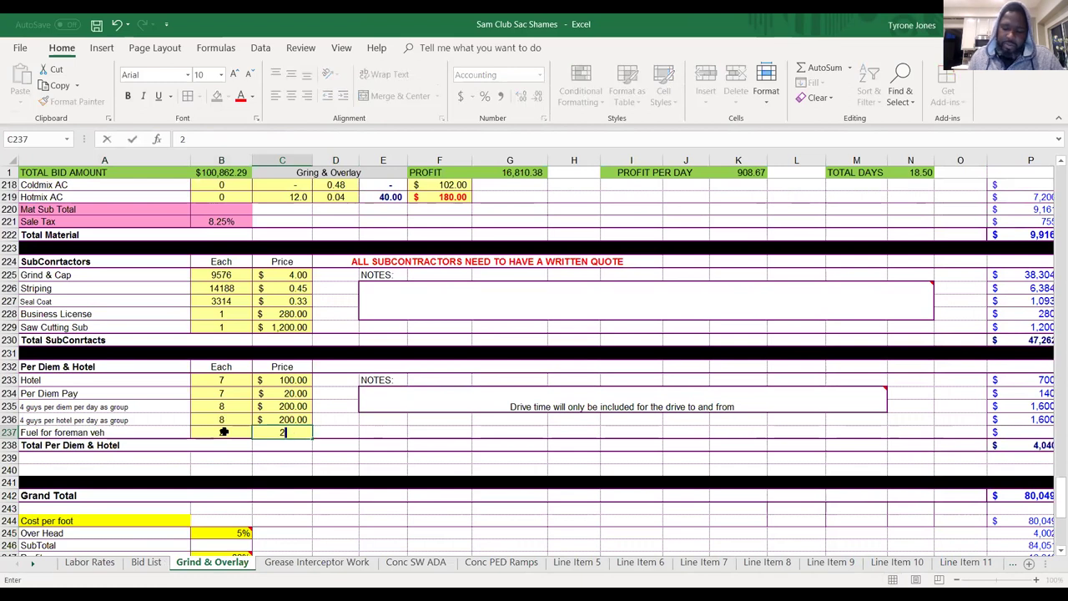
pyautogui.press('Tab')
# Check row 237 for the foreman vehicle fuel, from its quantity and price across towards its cost.
pyautogui.press('Tab')
pyautogui.press('Tab')
pyautogui.press('Tab')
pyautogui.press('Tab')
pyautogui.press('Tab')
pyautogui.press('Tab')
pyautogui.press('Tab')
pyautogui.press('Tab')
pyautogui.press('Tab')
pyautogui.press('Tab')
pyautogui.press('Tab')
pyautogui.press('Tab')
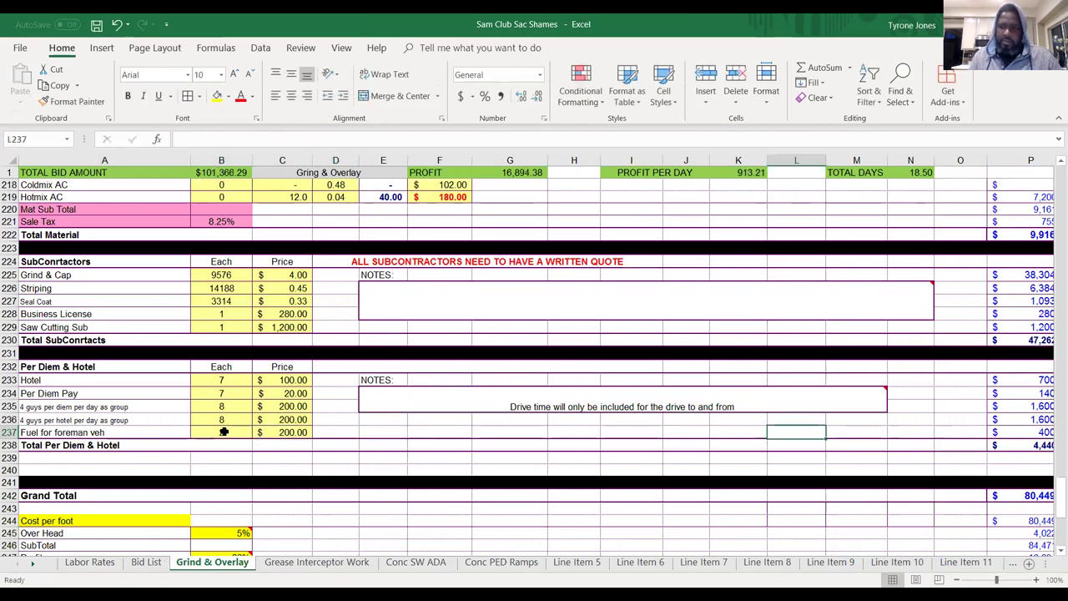
pyautogui.press('Home')
pyautogui.press('Tab')
pyautogui.press('Tab')
pyautogui.press('Tab')
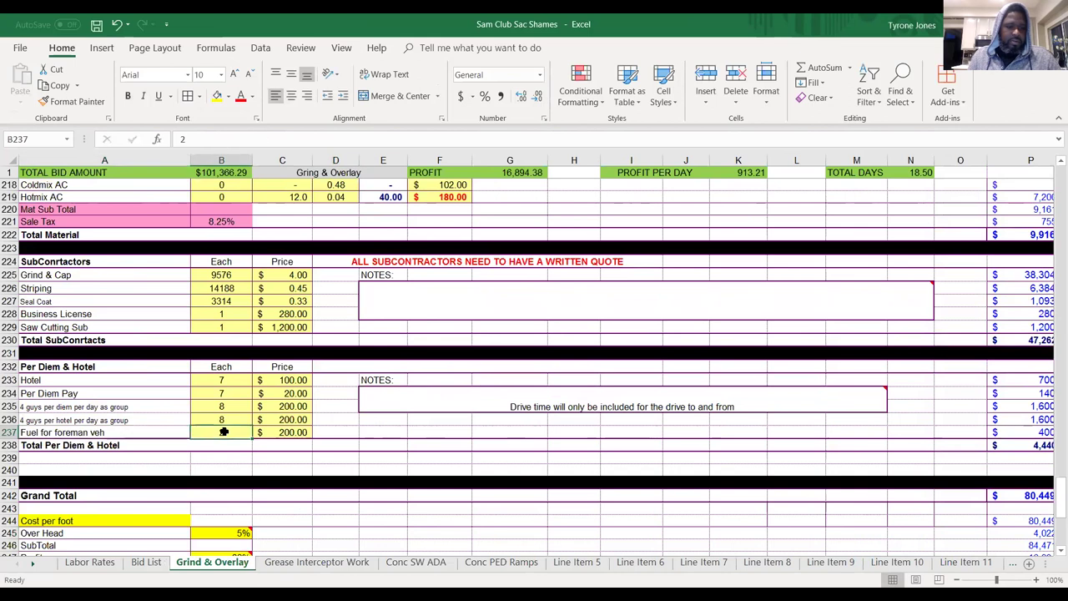
pyautogui.hotkey('shift', 'Tab')
pyautogui.press('Home')
pyautogui.press('Tab')
pyautogui.press('Tab')
pyautogui.press('Tab')
pyautogui.press('Tab')
pyautogui.press('Tab')
pyautogui.press('Tab')
pyautogui.press('Tab')
pyautogui.press('Tab')
pyautogui.press('Tab')
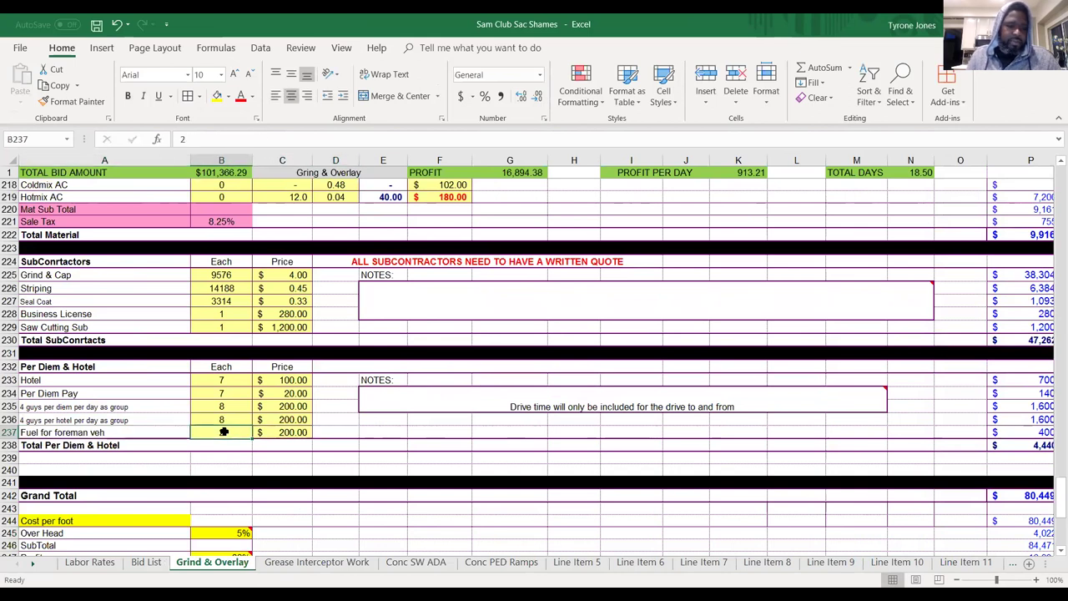
pyautogui.press('Down')
pyautogui.press('Down')
pyautogui.press('Down')
pyautogui.press('Down')
pyautogui.press('Down')
pyautogui.press('Down')
pyautogui.press('Down')
pyautogui.press('Down')
pyautogui.press('Down')
pyautogui.press('Down')
pyautogui.press('Down')
pyautogui.press('Down')
pyautogui.press('Down')
pyautogui.press('Down')
pyautogui.press('Down')
pyautogui.press('Down')
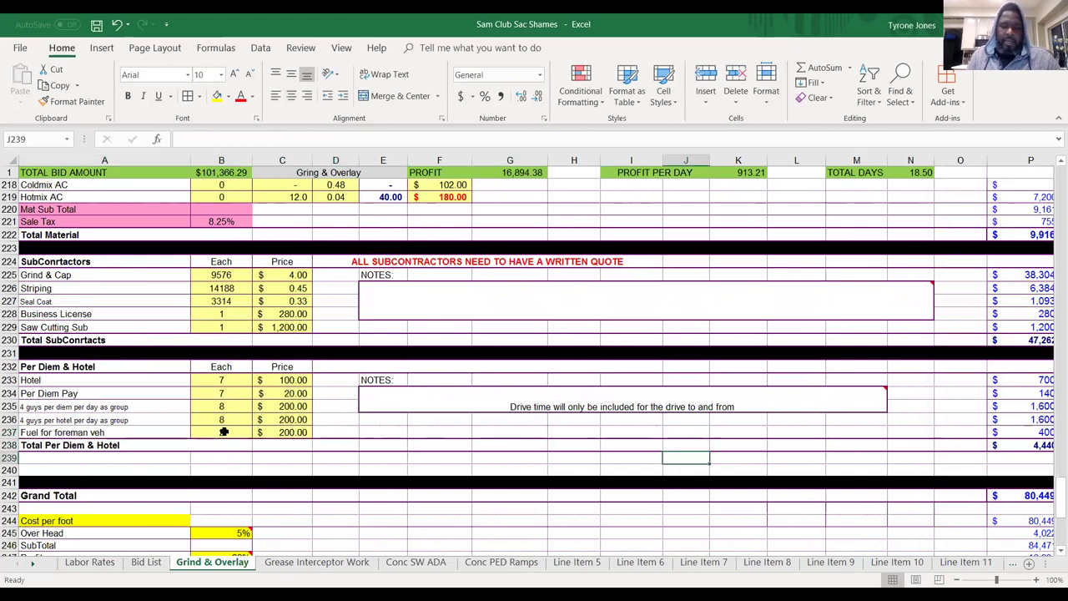
# Look over the Per Diem & Hotel rows and the Grand Total, Over Head, Profit and Bond rows beneath them.
pyautogui.press('Left')
pyautogui.press('Left')
pyautogui.press('Left')
pyautogui.press('Left')
pyautogui.press('Left')
pyautogui.press('Left')
pyautogui.press('Up')
pyautogui.press('Up')
pyautogui.press('Up')
pyautogui.press('Up')
pyautogui.press('Up')
pyautogui.press('Up')
pyautogui.press('Up')
pyautogui.press('Up')
pyautogui.press('Up')
pyautogui.press('Up')
pyautogui.press('Up')
pyautogui.press('Down')
pyautogui.press('Up')
pyautogui.press('Up')
pyautogui.press('Up')
pyautogui.press('Up')
pyautogui.press('Up')
pyautogui.press('Up')
pyautogui.press('Right')
pyautogui.press('Right')
pyautogui.press('Right')
pyautogui.press('Right')
pyautogui.press('Right')
pyautogui.press('Right')
pyautogui.press('Right')
pyautogui.press('Right')
pyautogui.press('Right')
pyautogui.press('Right')
pyautogui.press('Right')
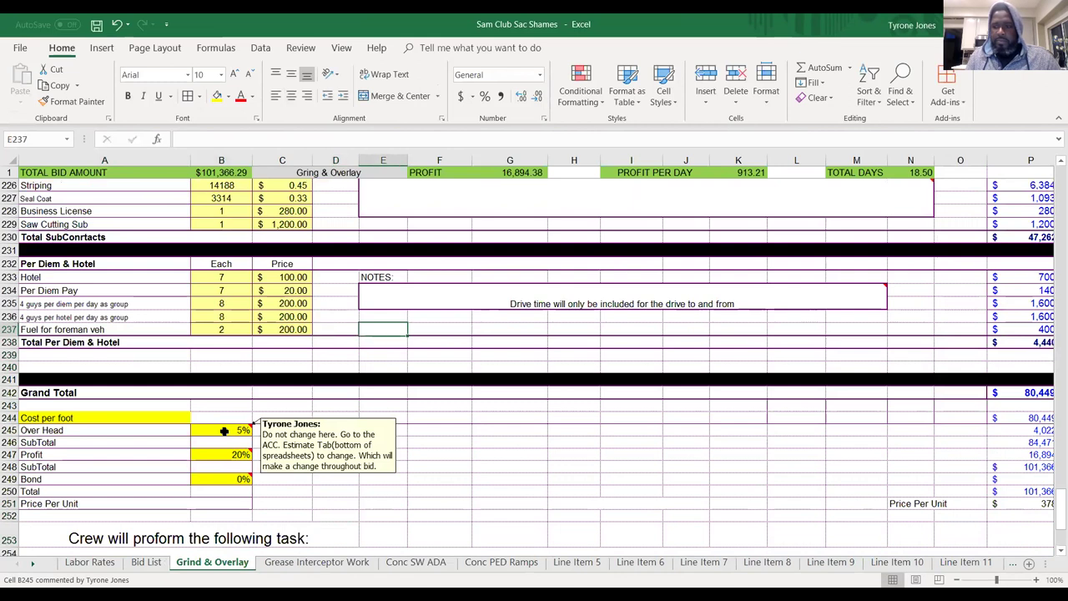
# Check the column P amounts from the fuel cost row down through Grand Total, overhead and profit to the Total in P250.
pyautogui.press('Right')
pyautogui.press('Down')
pyautogui.press('Down')
pyautogui.press('Down')
pyautogui.press('Down')
pyautogui.press('Down')
pyautogui.press('Down')
pyautogui.press('Down')
pyautogui.press('Down')
pyautogui.press('Down')
pyautogui.press('Down')
pyautogui.press('Down')
pyautogui.press('Down')
pyautogui.press('Down')
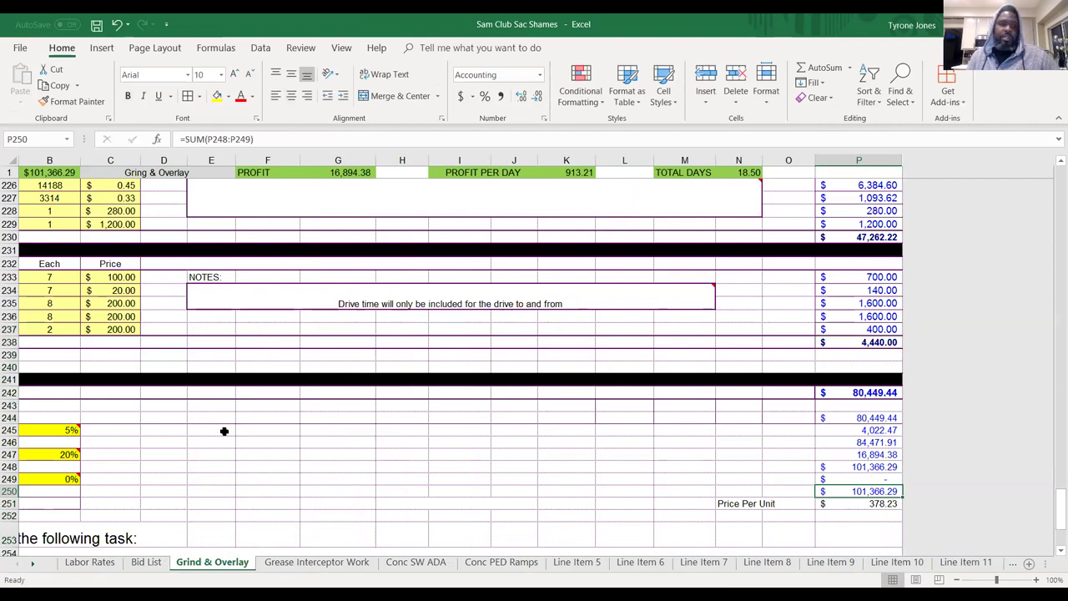
# Recheck column P from the Total in P250 back up to the foreman vehicle fuel cost in P237.
pyautogui.press('Up')
pyautogui.press('Up')
pyautogui.press('Up')
pyautogui.press('Up')
pyautogui.press('Up')
pyautogui.press('Up')
pyautogui.press('Up')
pyautogui.press('Up')
pyautogui.press('Up')
pyautogui.press('Up')
pyautogui.press('Up')
pyautogui.press('Up')
pyautogui.press('Up')
pyautogui.press('Up')
pyautogui.press('Up')
pyautogui.press('Up')
pyautogui.press('Up')
pyautogui.press('Up')
pyautogui.press('Up')
pyautogui.press('Up')
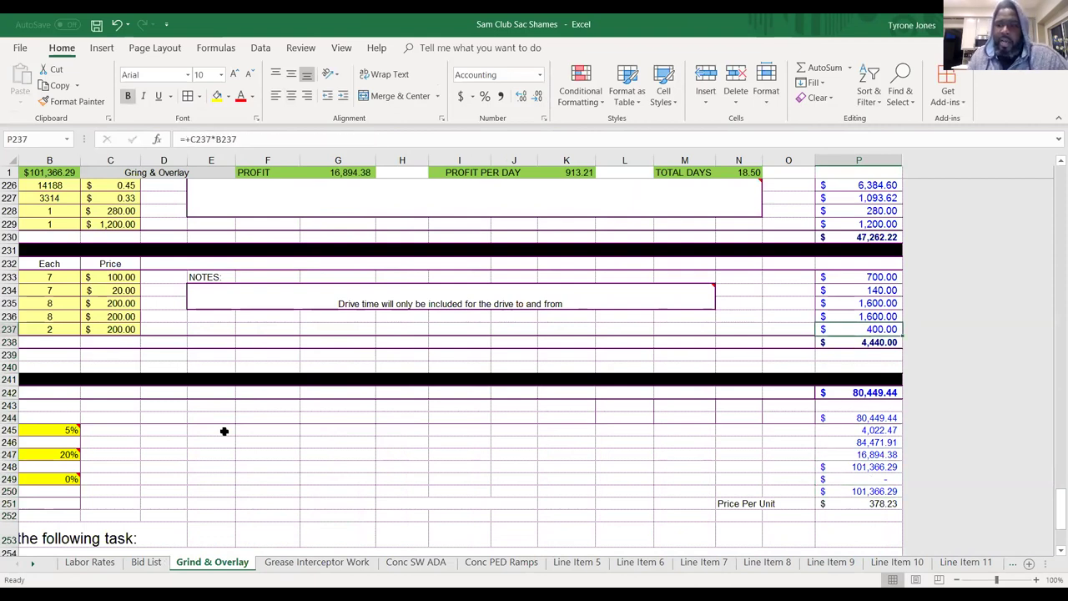
# Review the column P costs from the Per Diem & Hotel rows up through the subcontractors and materials to row 204.
pyautogui.press('Up')
pyautogui.press('Up')
pyautogui.press('Up')
pyautogui.press('Up')
pyautogui.press('Up')
pyautogui.press('Up')
pyautogui.press('Up')
pyautogui.press('Up')
pyautogui.press('Up')
pyautogui.press('Up')
pyautogui.press('Up')
pyautogui.press('Up')
pyautogui.press('Up')
pyautogui.press('Up')
pyautogui.press('Up')
pyautogui.press('Up')
pyautogui.press('Up')
pyautogui.press('Up')
pyautogui.press('Up')
pyautogui.press('Up')
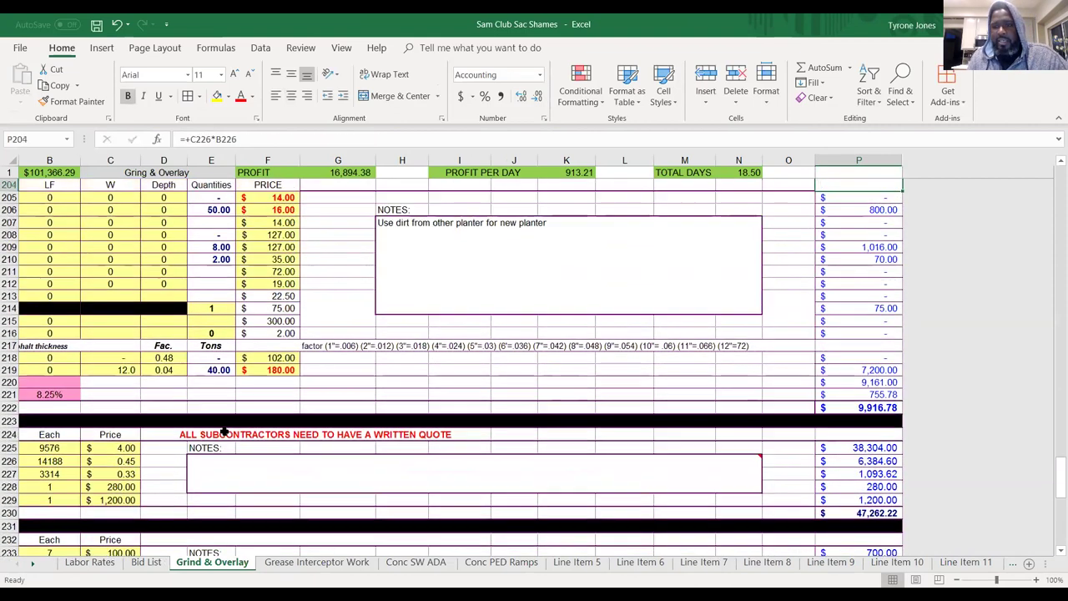
# Review the hard dig, truck and fuel rows up through the owned equipment list to its header in A174.
pyautogui.press('Home')
pyautogui.press('Up')
pyautogui.press('Up')
pyautogui.press('Up')
pyautogui.press('Up')
pyautogui.press('Up')
pyautogui.press('Up')
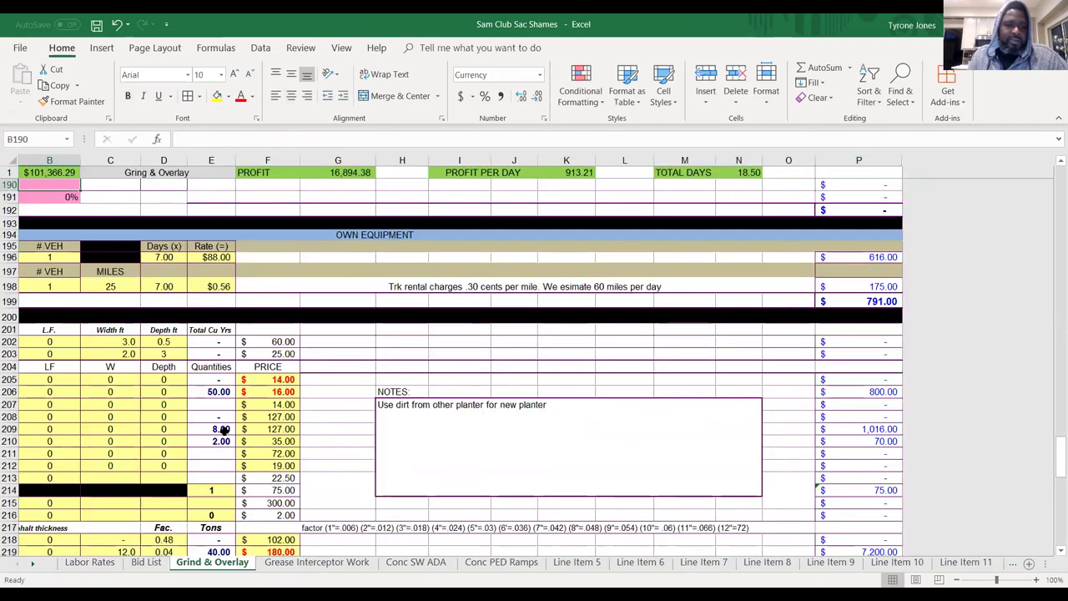
pyautogui.press('Up')
pyautogui.press('Up')
pyautogui.press('Up')
pyautogui.press('Up')
pyautogui.press('Up')
pyautogui.press('Up')
pyautogui.press('Up')
pyautogui.press('Up')
pyautogui.press('Up')
pyautogui.press('Up')
pyautogui.press('Up')
pyautogui.press('Up')
pyautogui.press('Up')
pyautogui.press('Up')
pyautogui.press('Up')
pyautogui.press('Up')
pyautogui.press('Up')
pyautogui.press('Up')
pyautogui.press('Up')
pyautogui.press('Up')
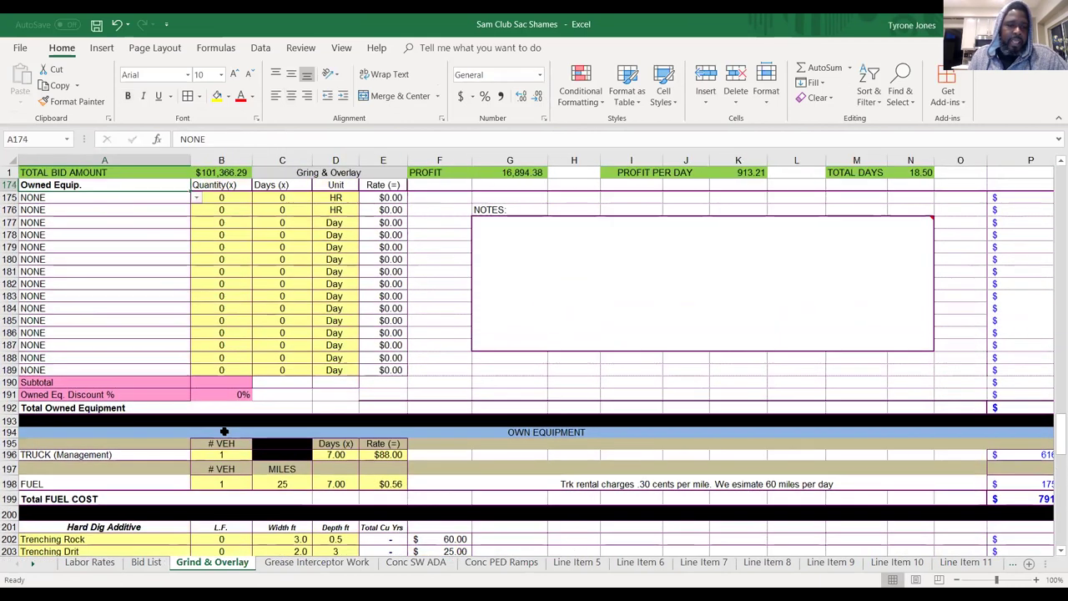
# Review the rental equipment rows, including delivery, insurance and pick up, up to the purchase Sub Total in A152.
pyautogui.press('Up')
pyautogui.press('Up')
pyautogui.press('Up')
pyautogui.press('Up')
pyautogui.press('Up')
pyautogui.press('Up')
pyautogui.press('Up')
pyautogui.press('Up')
pyautogui.press('Up')
pyautogui.press('Up')
pyautogui.press('Up')
pyautogui.press('Up')
pyautogui.press('Up')
pyautogui.press('Up')
pyautogui.press('Up')
pyautogui.press('Up')
pyautogui.press('Up')
pyautogui.press('Up')
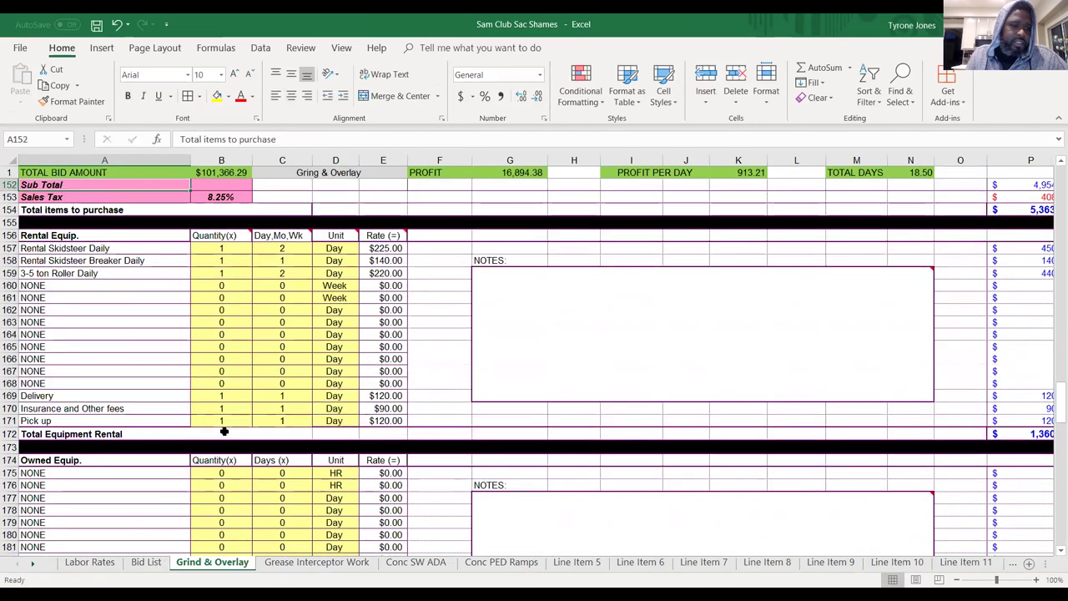
# Review the raw material items and quantities from the Sub Total row up to Total Labor in A124.
pyautogui.press('Up')
pyautogui.press('Up')
pyautogui.press('Up')
pyautogui.press('Up')
pyautogui.press('Up')
pyautogui.press('Up')
pyautogui.press('Up')
pyautogui.press('Up')
pyautogui.press('Up')
pyautogui.press('Up')
pyautogui.press('Up')
pyautogui.press('Up')
pyautogui.press('Up')
pyautogui.press('Up')
pyautogui.press('Up')
pyautogui.press('Up')
pyautogui.press('Up')
pyautogui.press('Up')
pyautogui.press('Up')
pyautogui.press('Up')
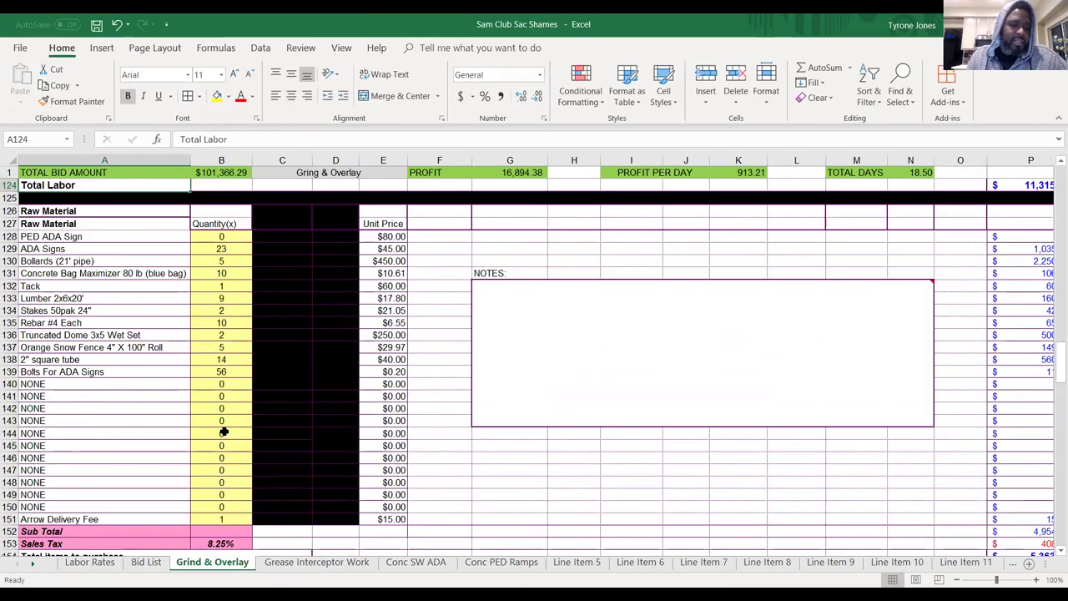
# Recheck the rows from the labor subtotal and Total Labor down to the PED ADA Sign raw material in A128.
pyautogui.press('Down')
pyautogui.press('Down')
pyautogui.press('Down')
pyautogui.press('Down')
pyautogui.press('Down')
pyautogui.press('Down')
pyautogui.press('Down')
pyautogui.press('Down')
pyautogui.press('Down')
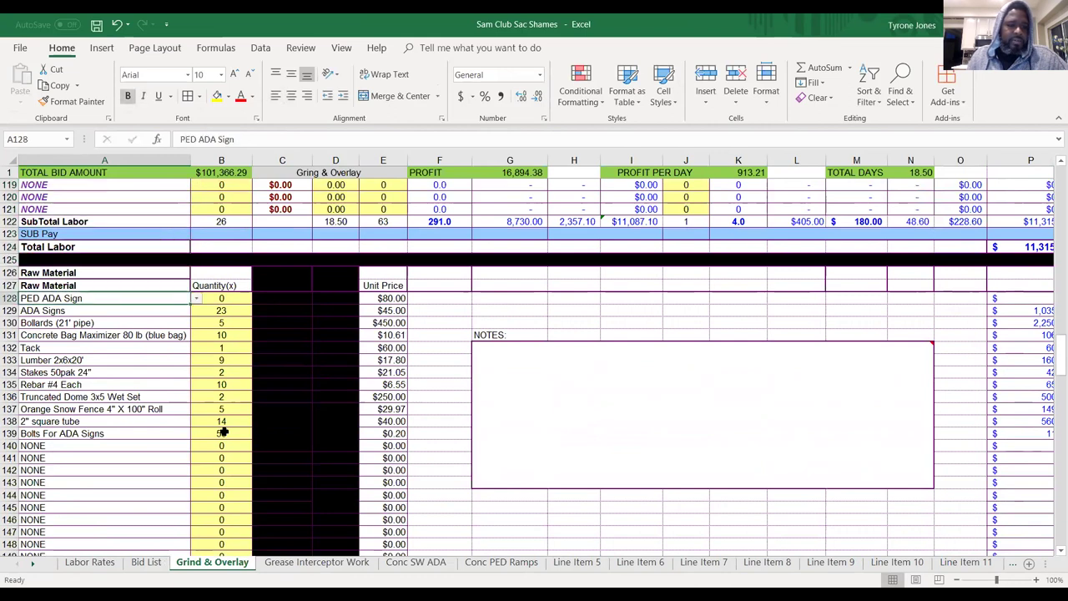
# Go to the Concrete Bag Maximizer 80 lb item in A131 and save the workbook.
pyautogui.press('Down')
pyautogui.press('Down')
pyautogui.press('Down')
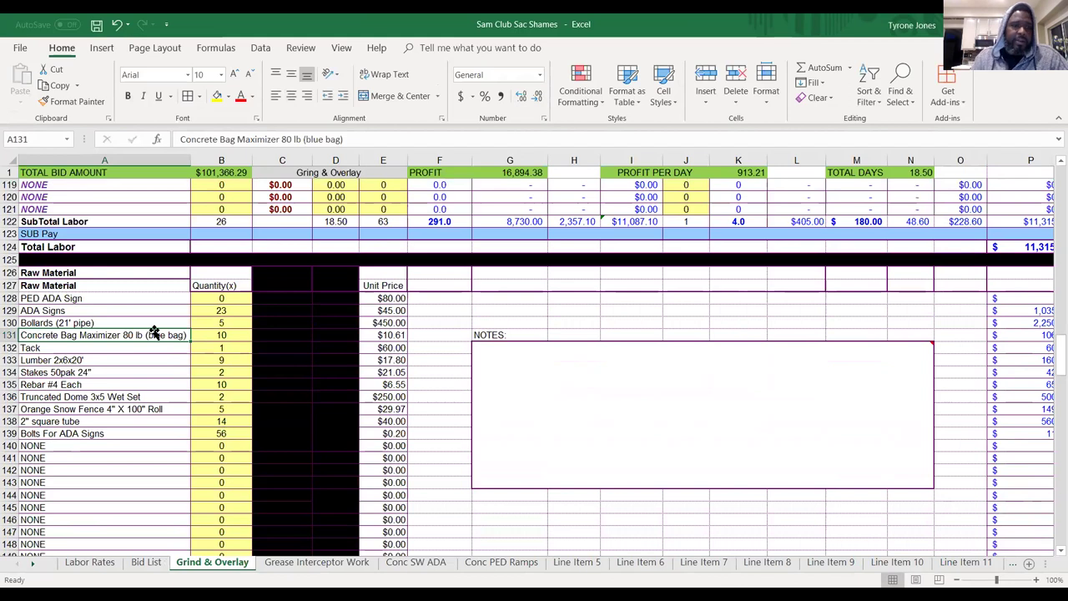
pyautogui.hotkey('ctrl', 's')
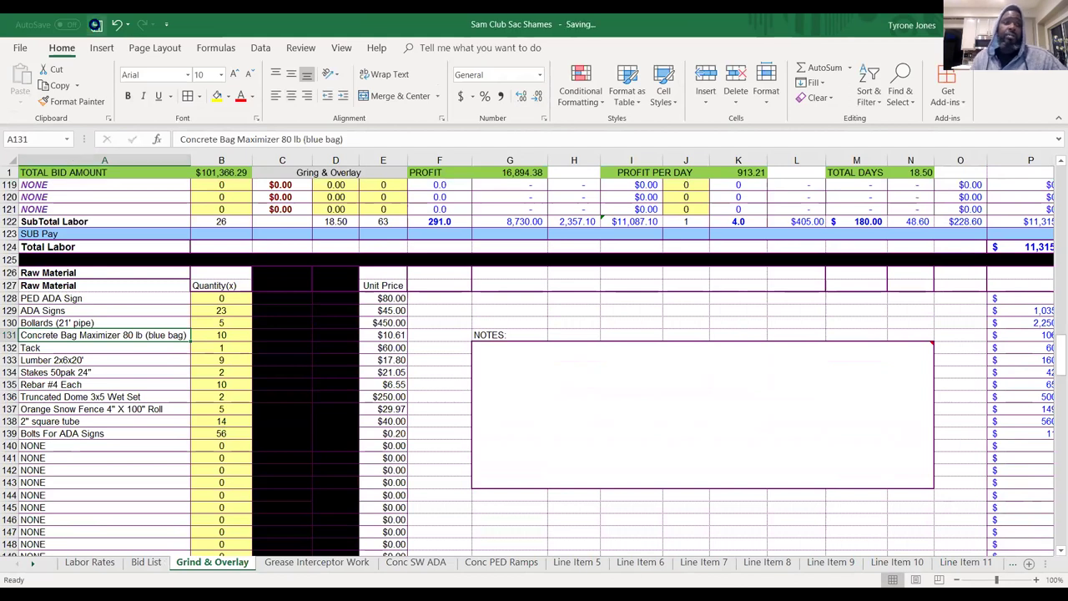